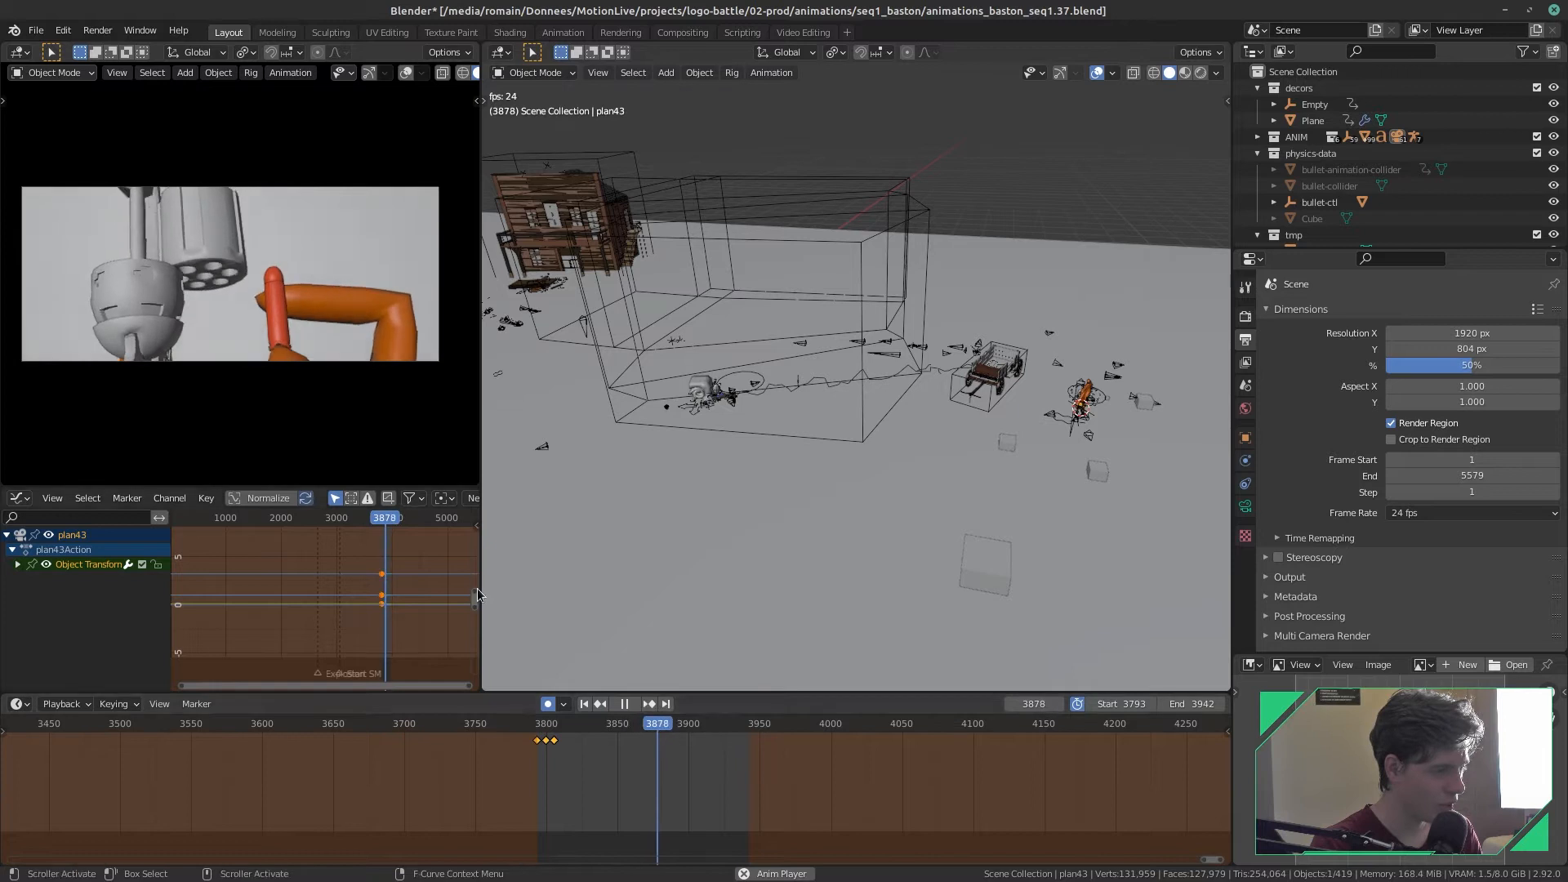
# - Play back the shot in the 3793–3942 range several times from its start to review the camera view
pyautogui.press('space')
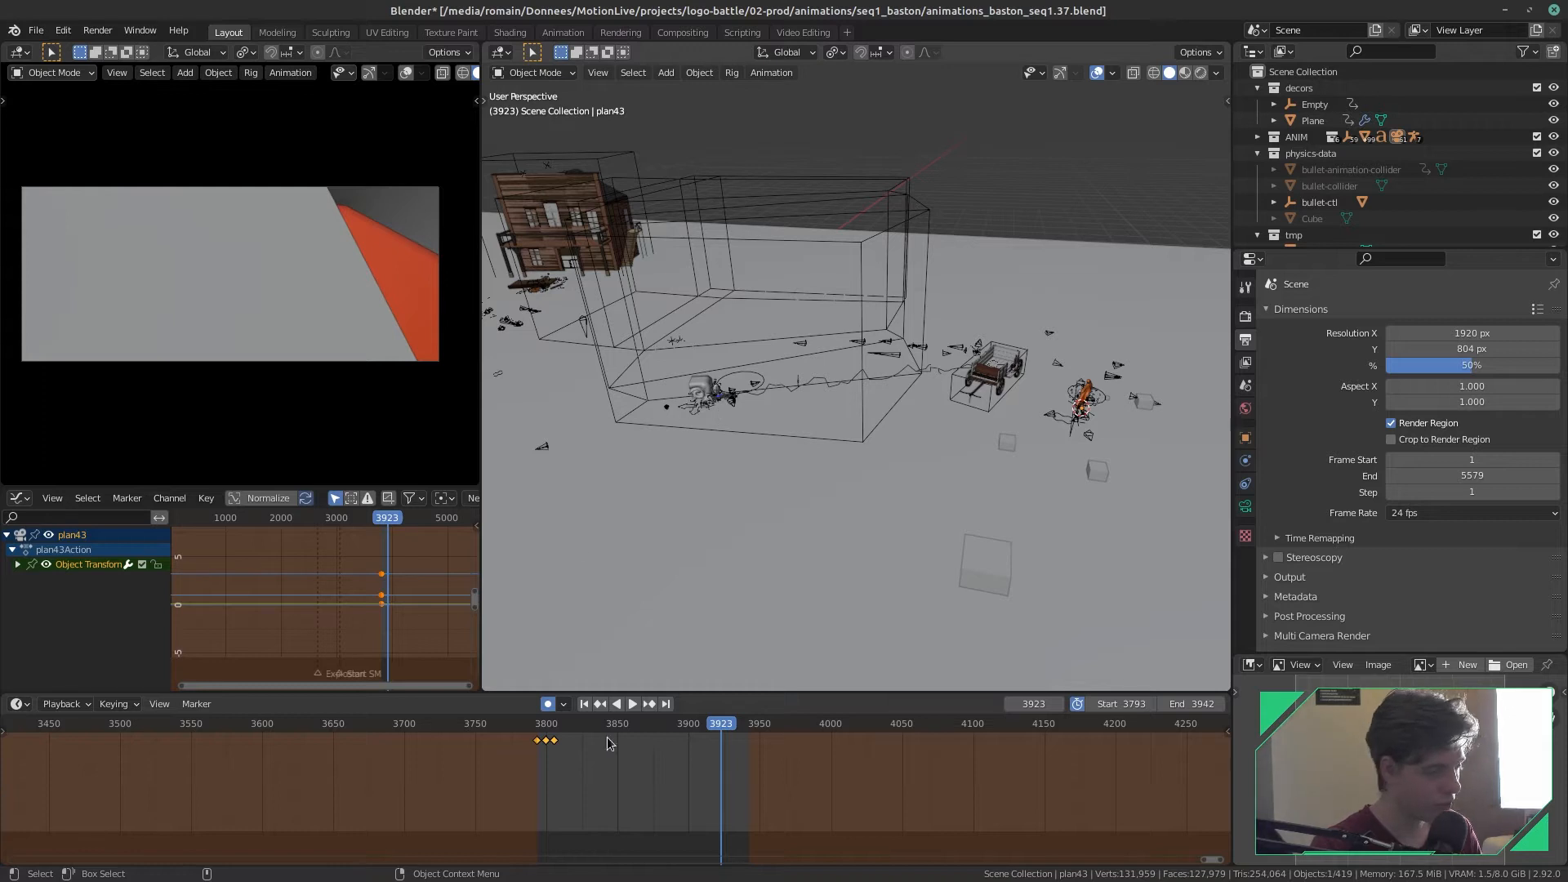
pyautogui.moveTo(714, 729); pyautogui.dragTo(618, 756)
pyautogui.click(550, 725)
pyautogui.press('space')
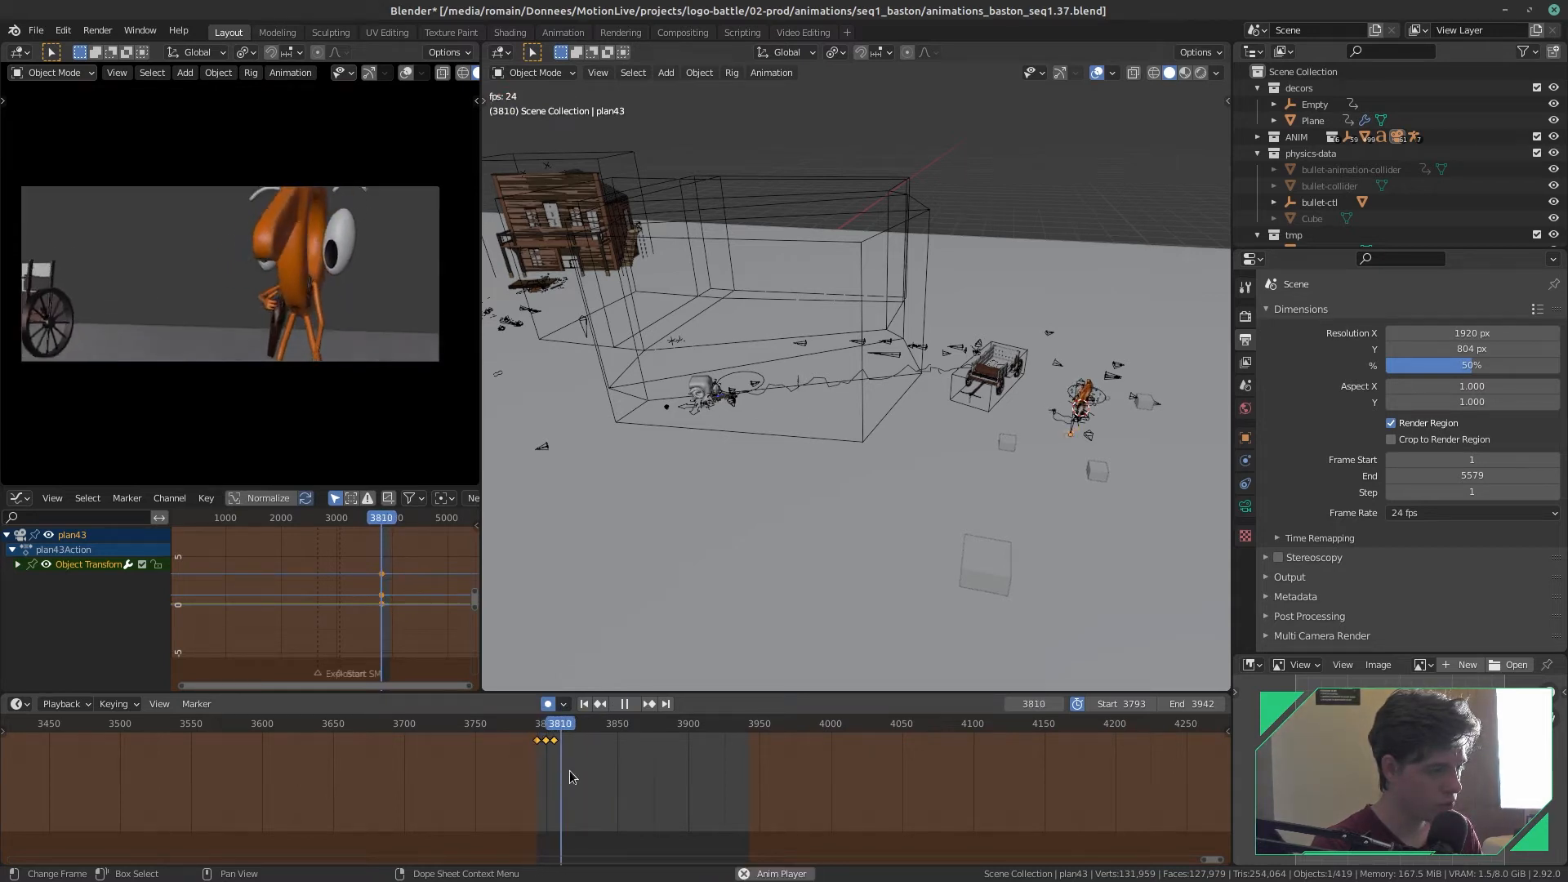
pyautogui.press('space')
pyautogui.click(539, 735)
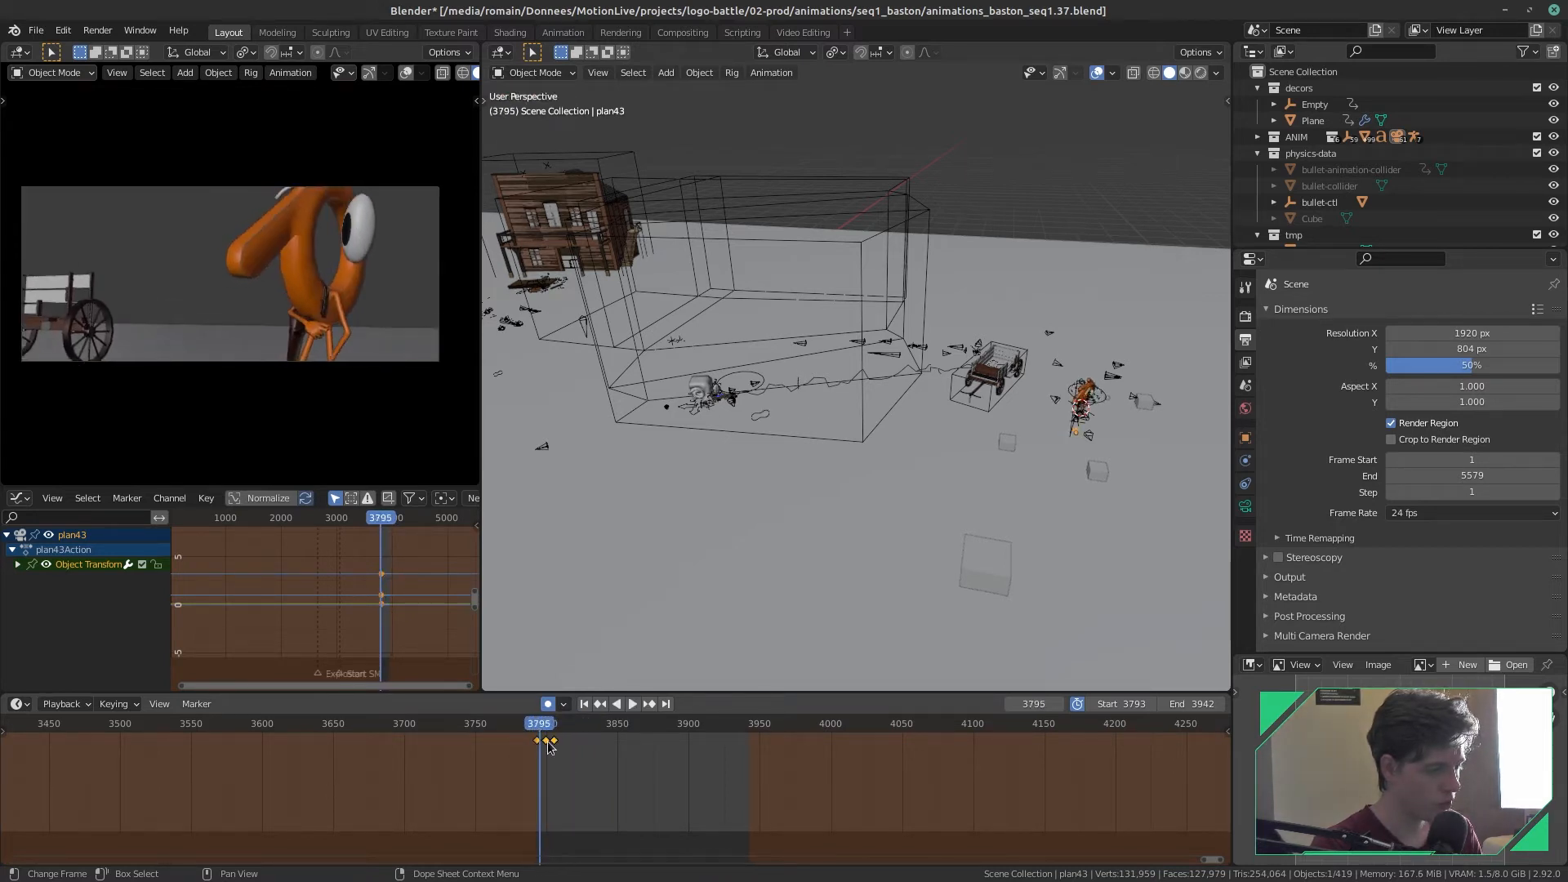
pyautogui.press('space')
pyautogui.press('space')
pyautogui.click(539, 735)
# - Inspect the orange character beside the wagon while scrubbing the opening frames and replaying the shot through the reloading close-up
pyautogui.scroll(4, 938, 497)
pyautogui.moveTo(1000, 467); pyautogui.dragTo(856, 503, button='middle')
pyautogui.scroll(-2, 856, 503)
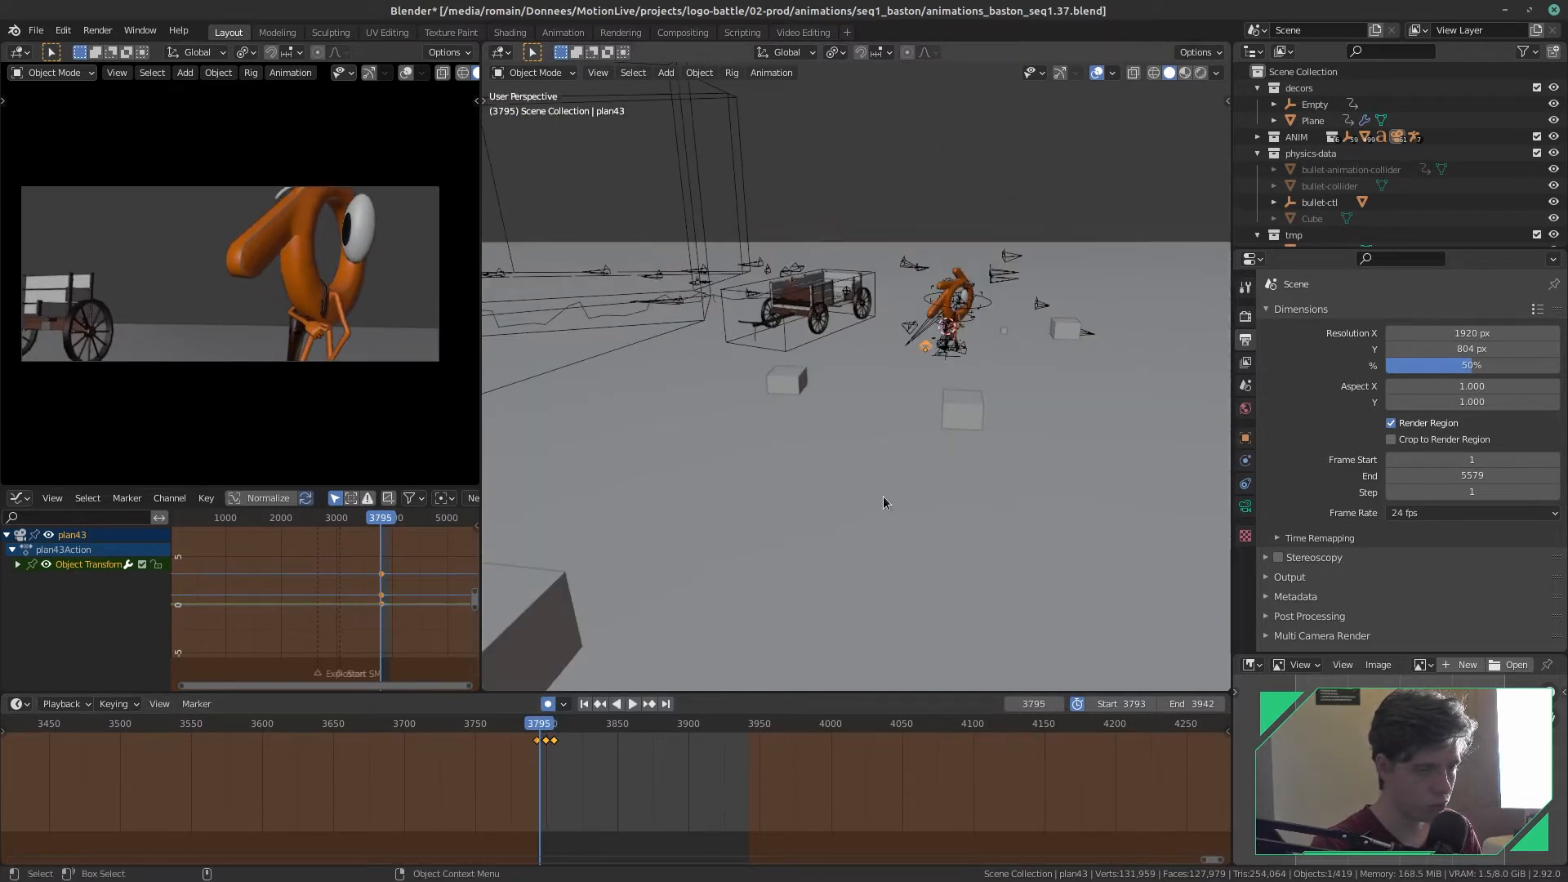
pyautogui.press('space')
pyautogui.press('space')
pyautogui.moveTo(924, 454)
pyautogui.keyDown('shift'); pyautogui.mouseDown(button='middle')
pyautogui.moveTo(886, 512)
pyautogui.moveTo(903, 466)
pyautogui.mouseUp(button='middle'); pyautogui.keyUp('shift')
pyautogui.scroll(5, 885, 513)
pyautogui.moveTo(548, 733); pyautogui.dragTo(554, 729)
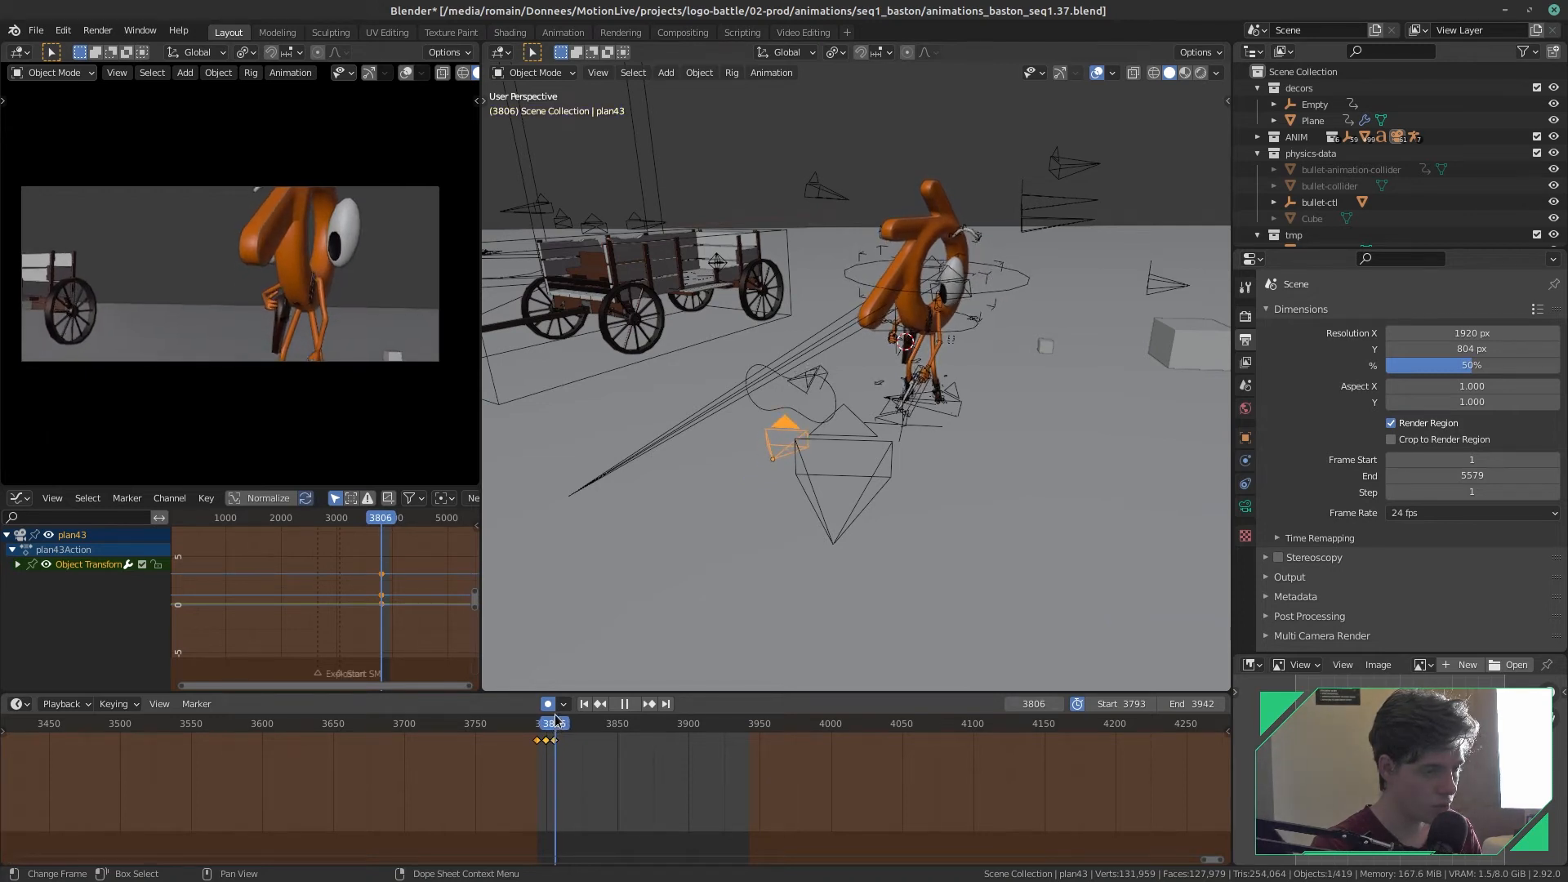
pyautogui.moveTo(552, 719); pyautogui.dragTo(538, 715)
pyautogui.press('space')
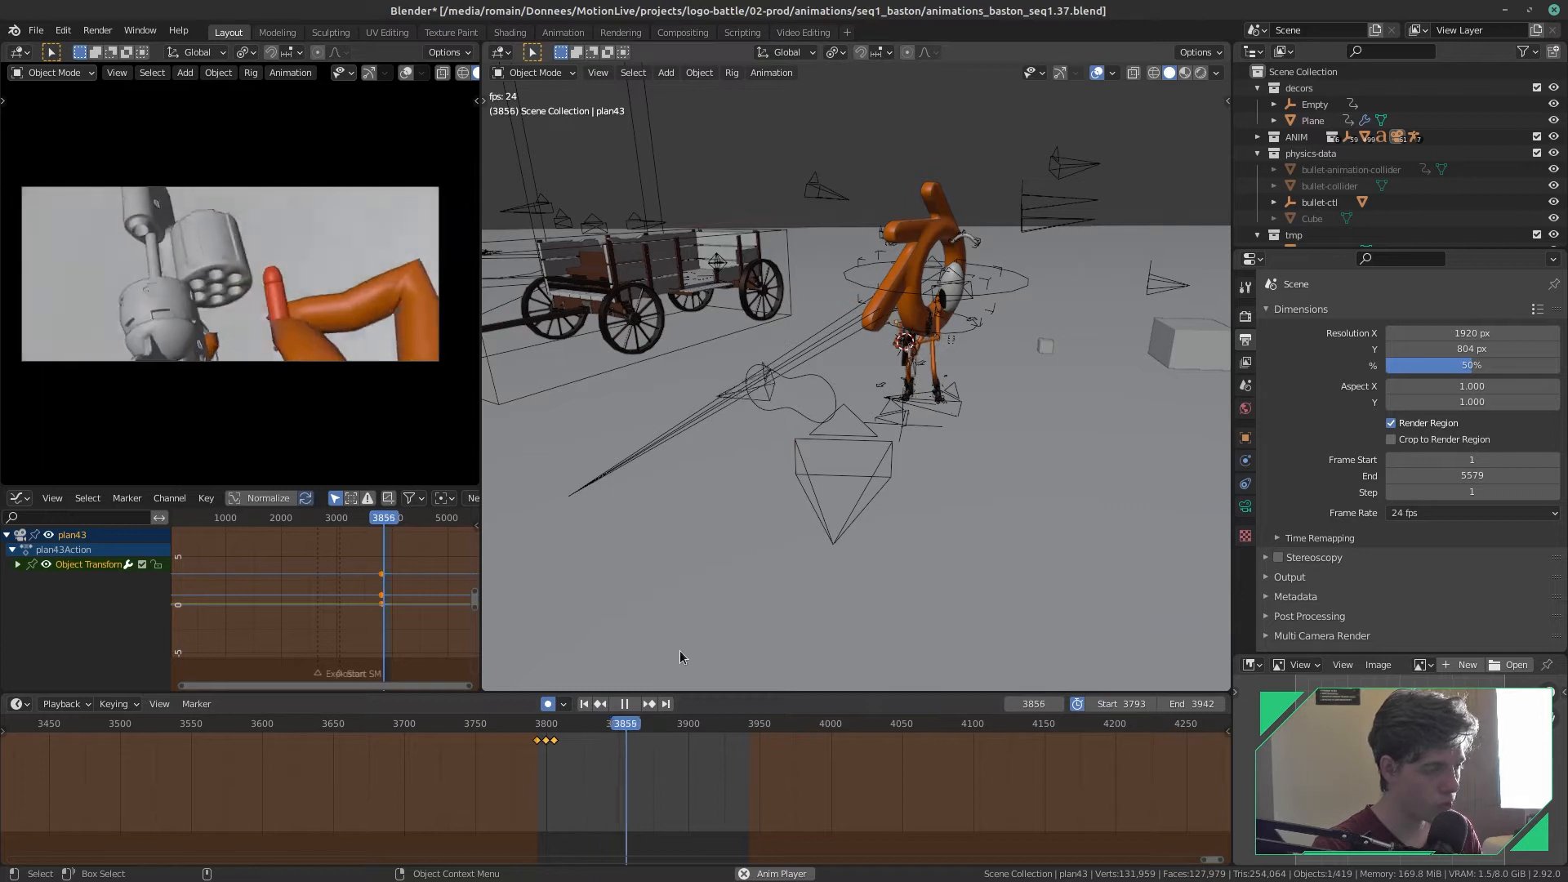
pyautogui.press('space')
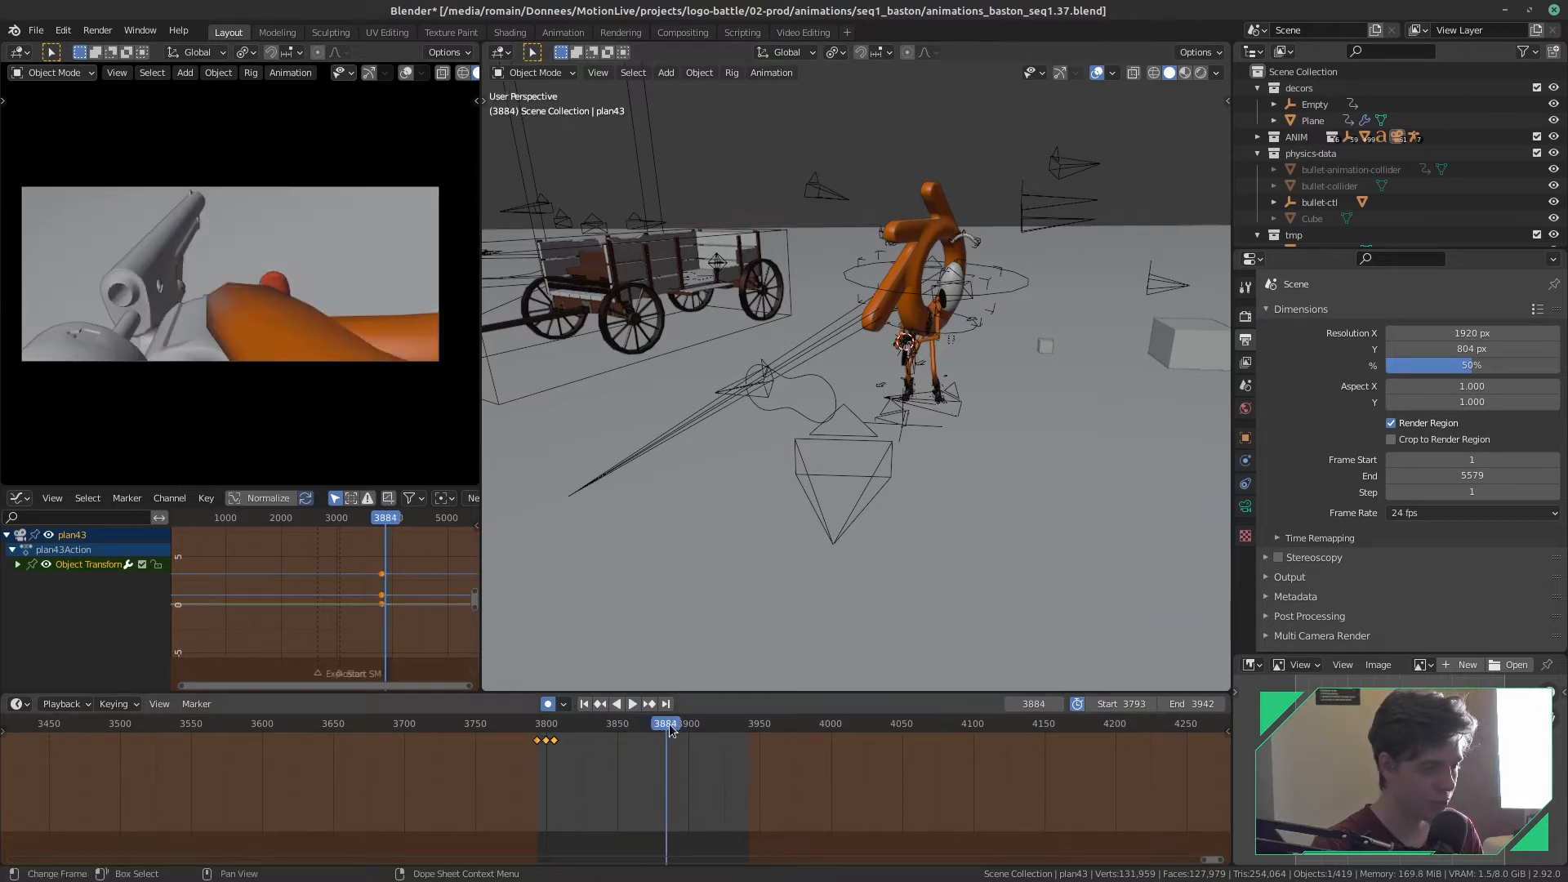
# - At frame 3872, select the BLENDER_proxy character rig and enter pose mode with the def_rangement-munis.001 bone selected
pyautogui.moveTo(669, 724); pyautogui.dragTo(648, 725)
pyautogui.keyDown('alt'); pyautogui.moveTo(835, 533); pyautogui.dragTo(829, 508); pyautogui.keyUp('alt')
pyautogui.keyDown('alt'); pyautogui.moveTo(830, 508); pyautogui.dragTo(753, 547, button='right'); pyautogui.keyUp('alt')
pyautogui.keyDown('alt'); pyautogui.moveTo(753, 547); pyautogui.dragTo(788, 540); pyautogui.keyUp('alt')
pyautogui.keyDown('alt'); pyautogui.moveTo(788, 539); pyautogui.dragTo(831, 500, button='right'); pyautogui.keyUp('alt')
pyautogui.keyDown('alt'); pyautogui.moveTo(831, 500); pyautogui.dragTo(784, 525); pyautogui.keyUp('alt')
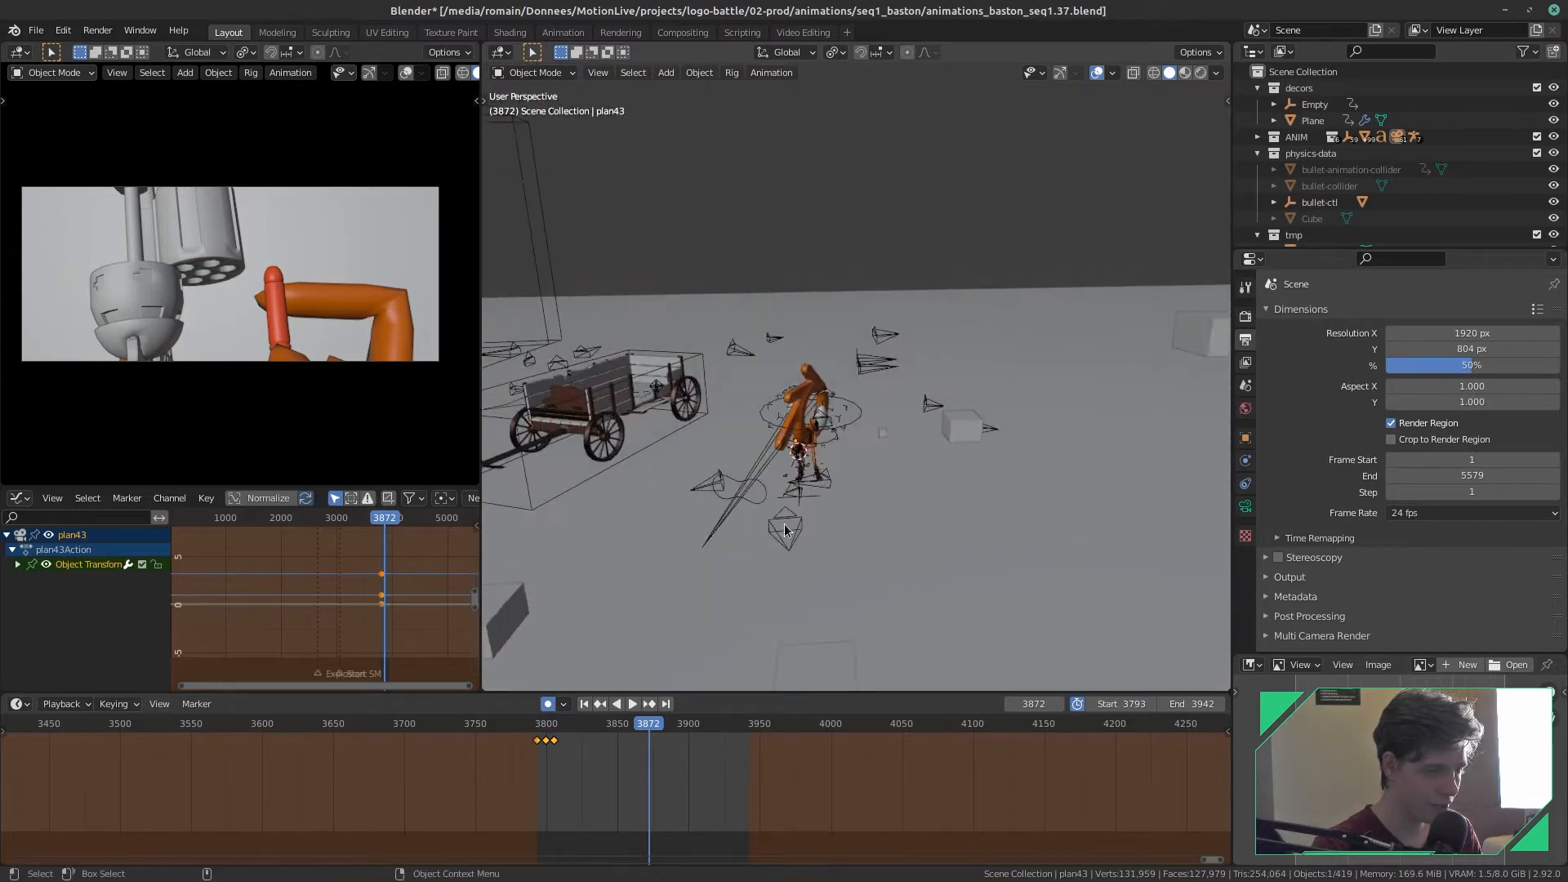
pyautogui.keyDown('alt'); pyautogui.moveTo(784, 524); pyautogui.dragTo(827, 488, button='right'); pyautogui.keyUp('alt')
pyautogui.click(835, 469)
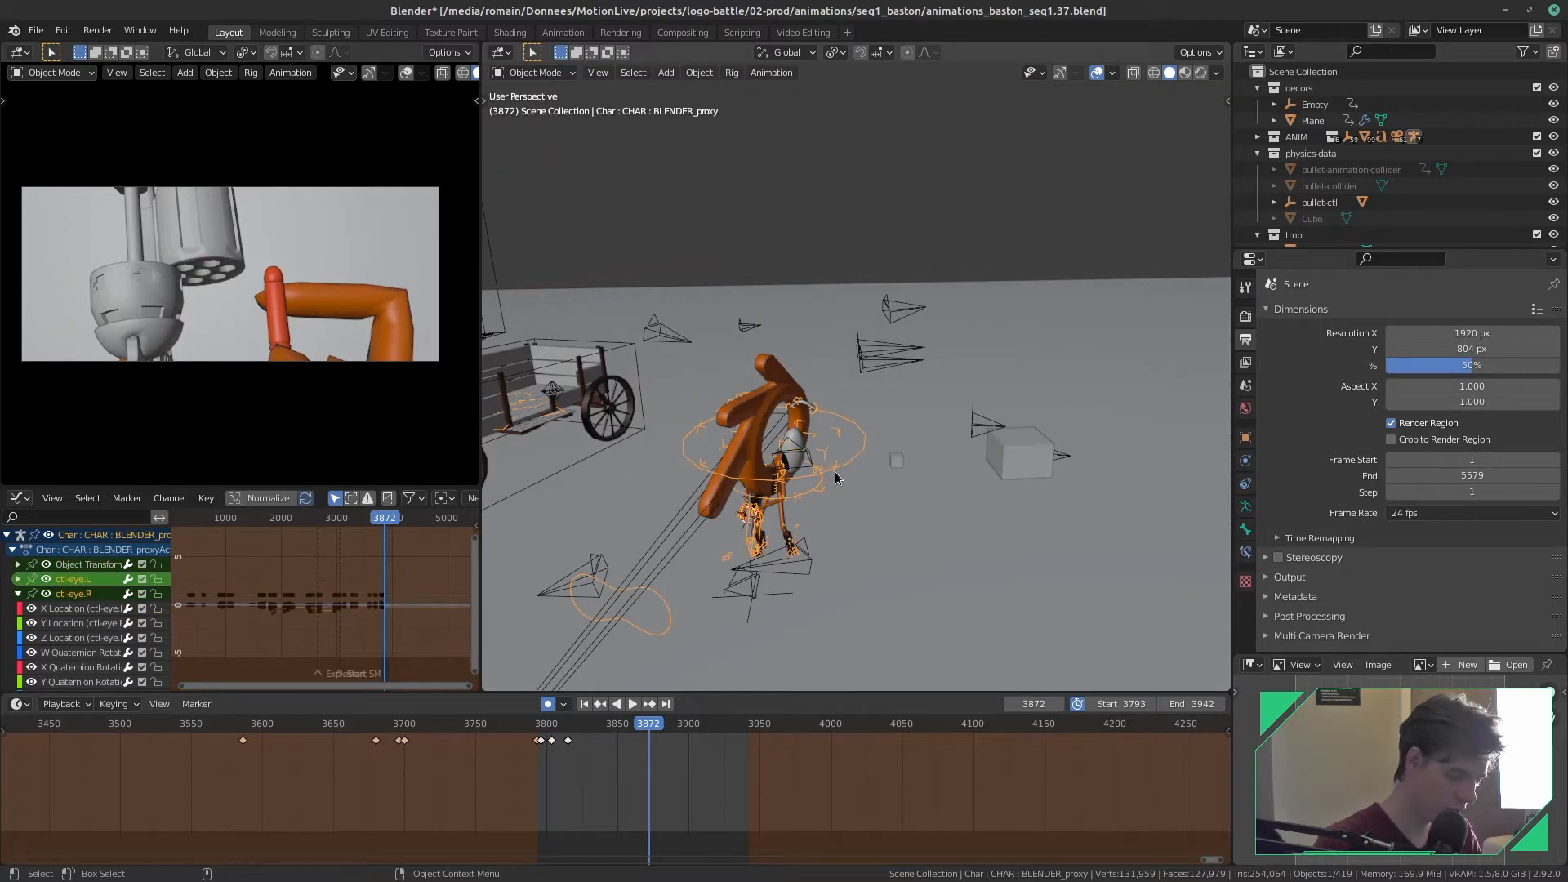
pyautogui.press('f')
pyautogui.scroll(5, 834, 472)
pyautogui.keyDown('alt'); pyautogui.moveTo(848, 477); pyautogui.dragTo(781, 429); pyautogui.keyUp('alt')
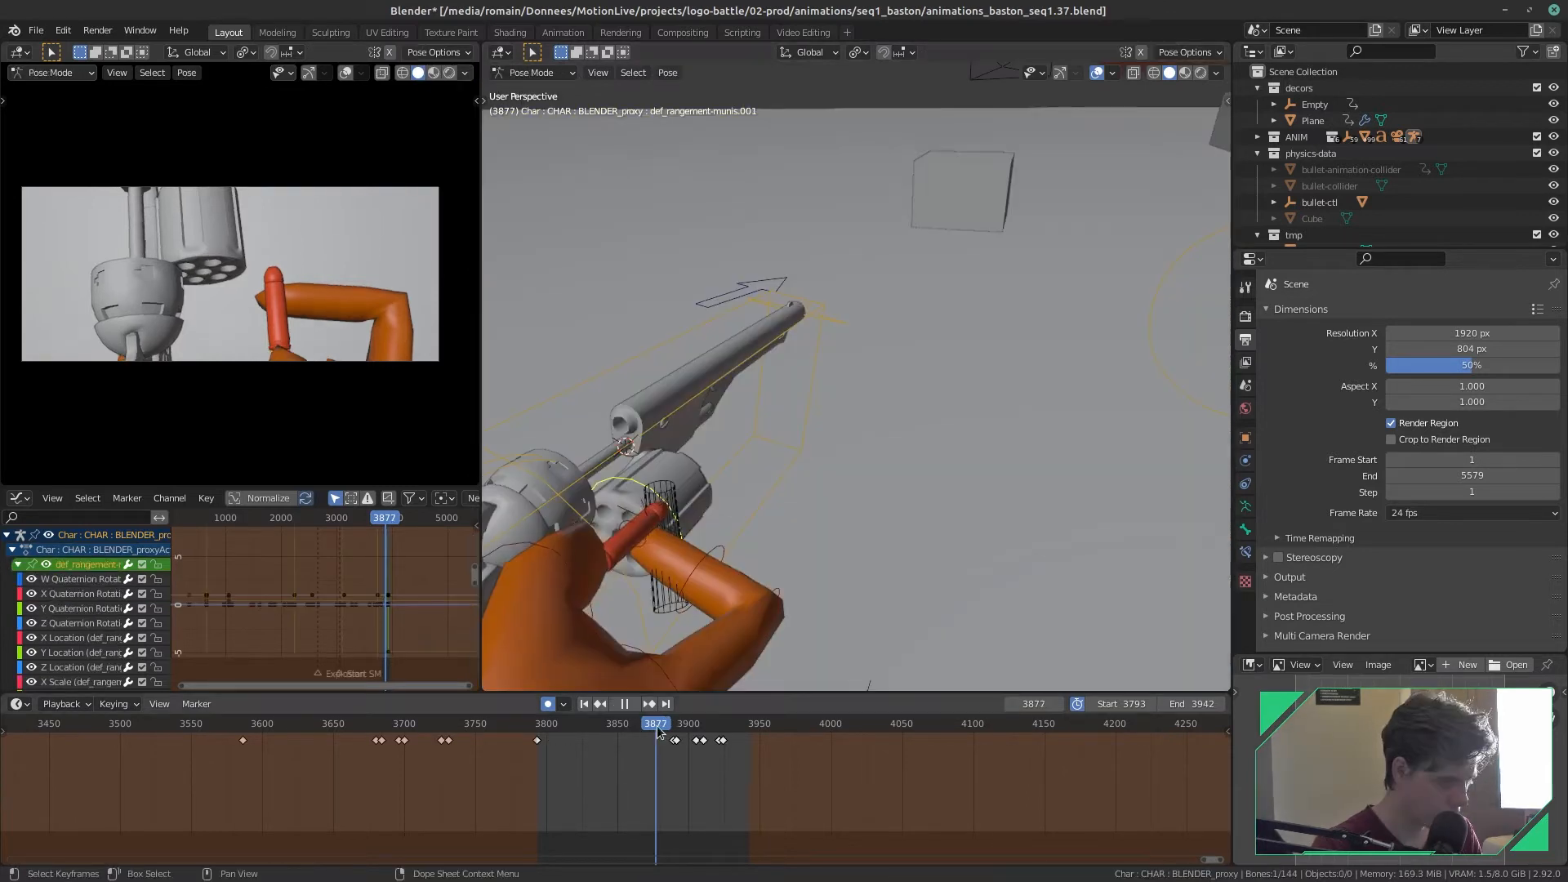
# - Scrub between frames 3876 and 3889 to examine how the hand brings the bullet to the revolver cylinder
pyautogui.moveTo(658, 729); pyautogui.dragTo(669, 739)
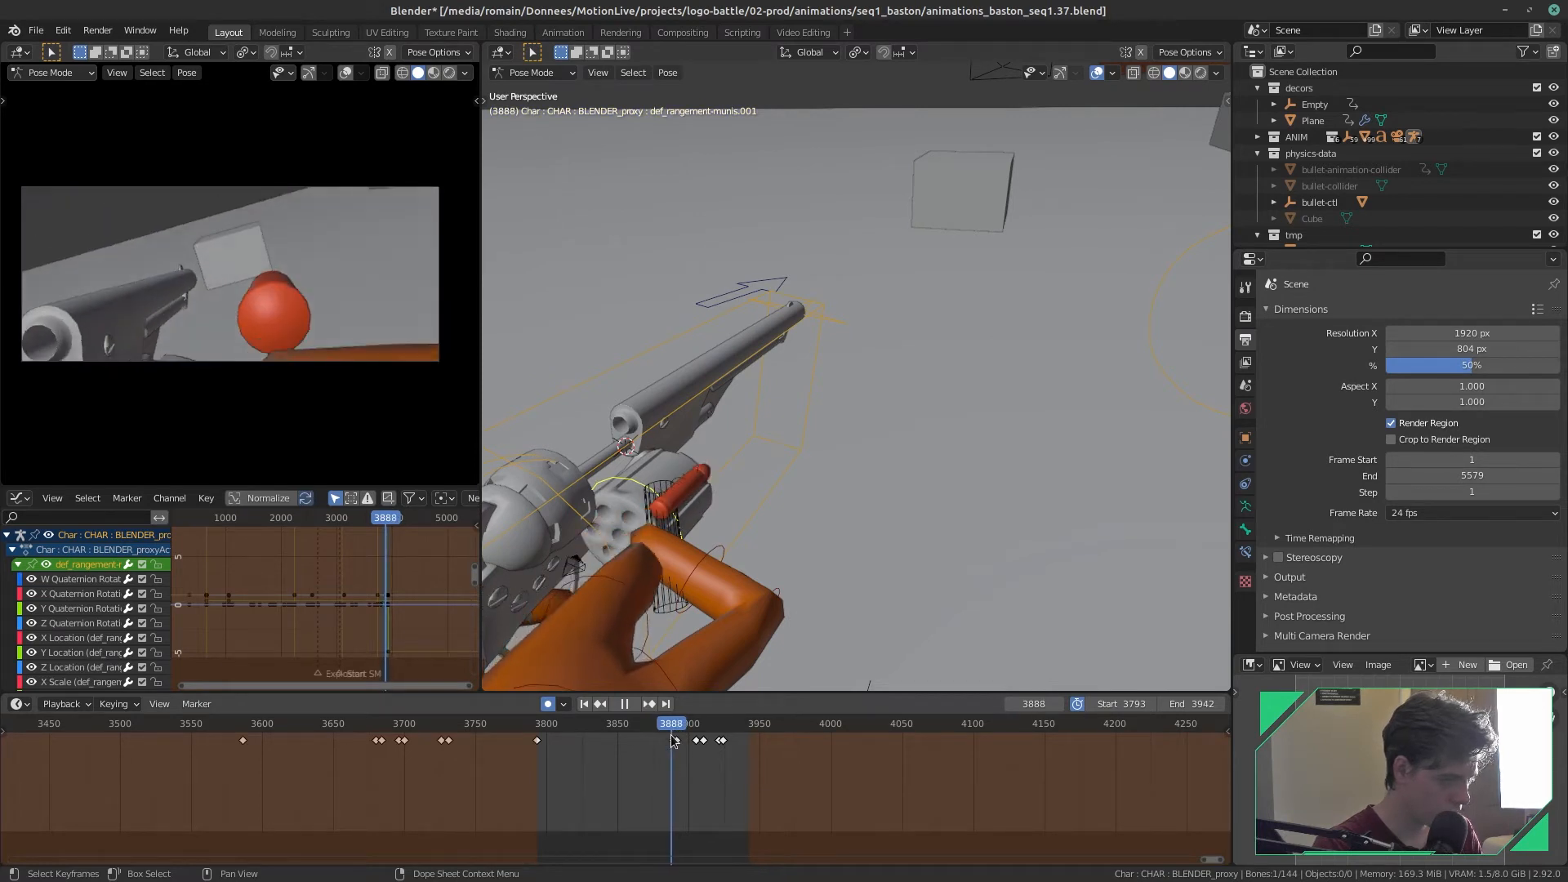
pyautogui.moveTo(674, 740); pyautogui.dragTo(661, 796)
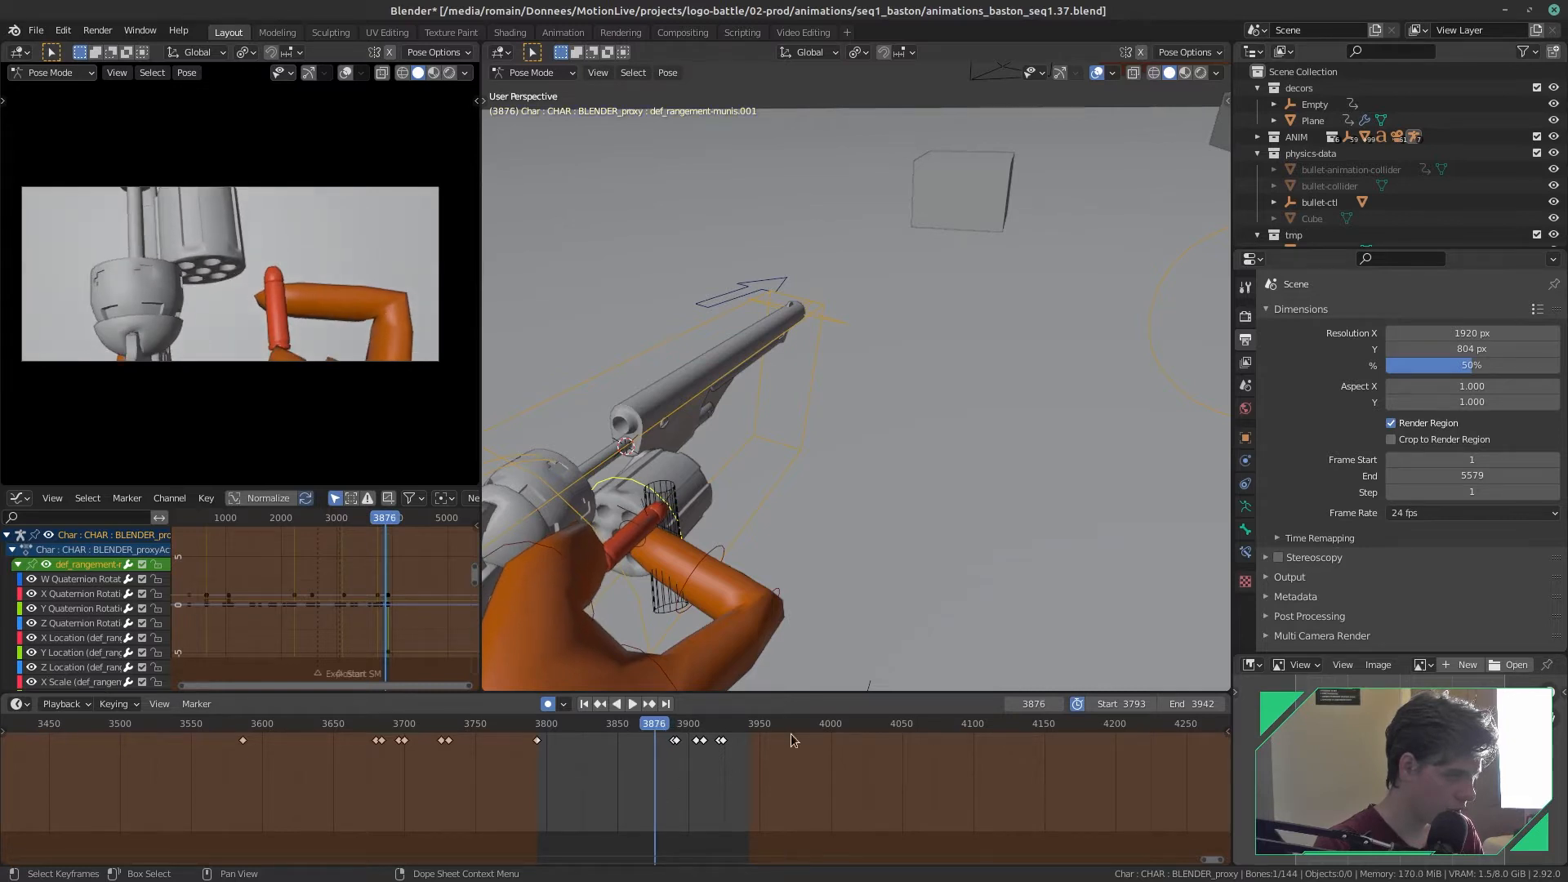
pyautogui.scroll(3, 749, 405)
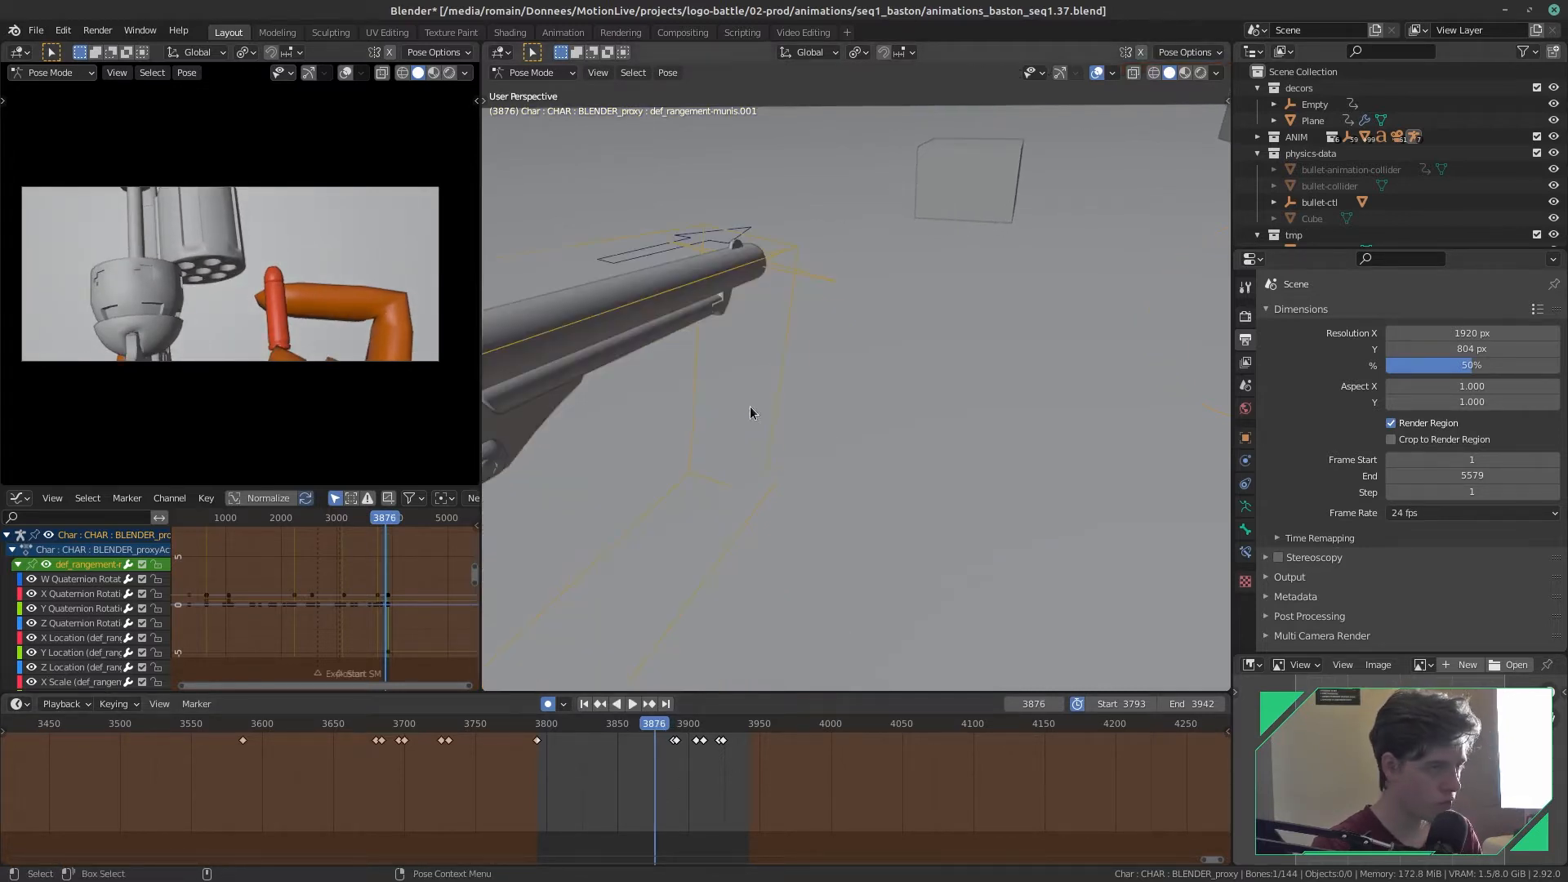
pyautogui.scroll(-3, 759, 475)
pyautogui.scroll(3, 653, 514)
pyautogui.moveTo(621, 522); pyautogui.dragTo(719, 490, button='middle')
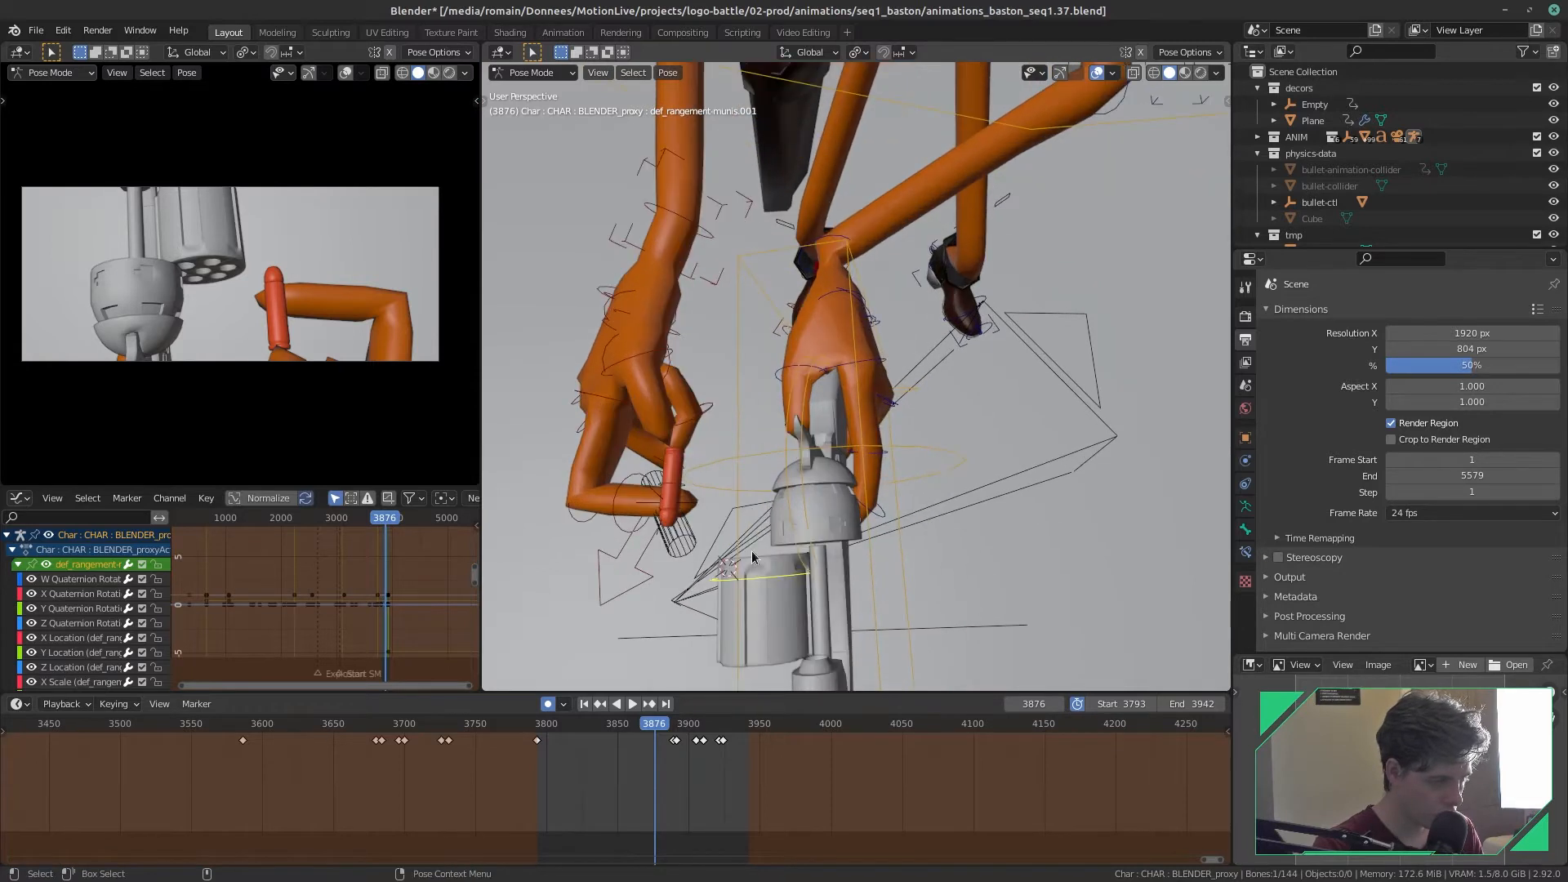
pyautogui.click(649, 727)
pyautogui.moveTo(648, 727)
pyautogui.mouseDown()
pyautogui.moveTo(623, 738)
pyautogui.moveTo(675, 735)
pyautogui.mouseUp()
# - At frame 3889, move the ik-arm.R control so the fingers reach the revolver cylinder, refining its placement against the shot camera
pyautogui.moveTo(719, 621); pyautogui.dragTo(758, 472, button='middle')
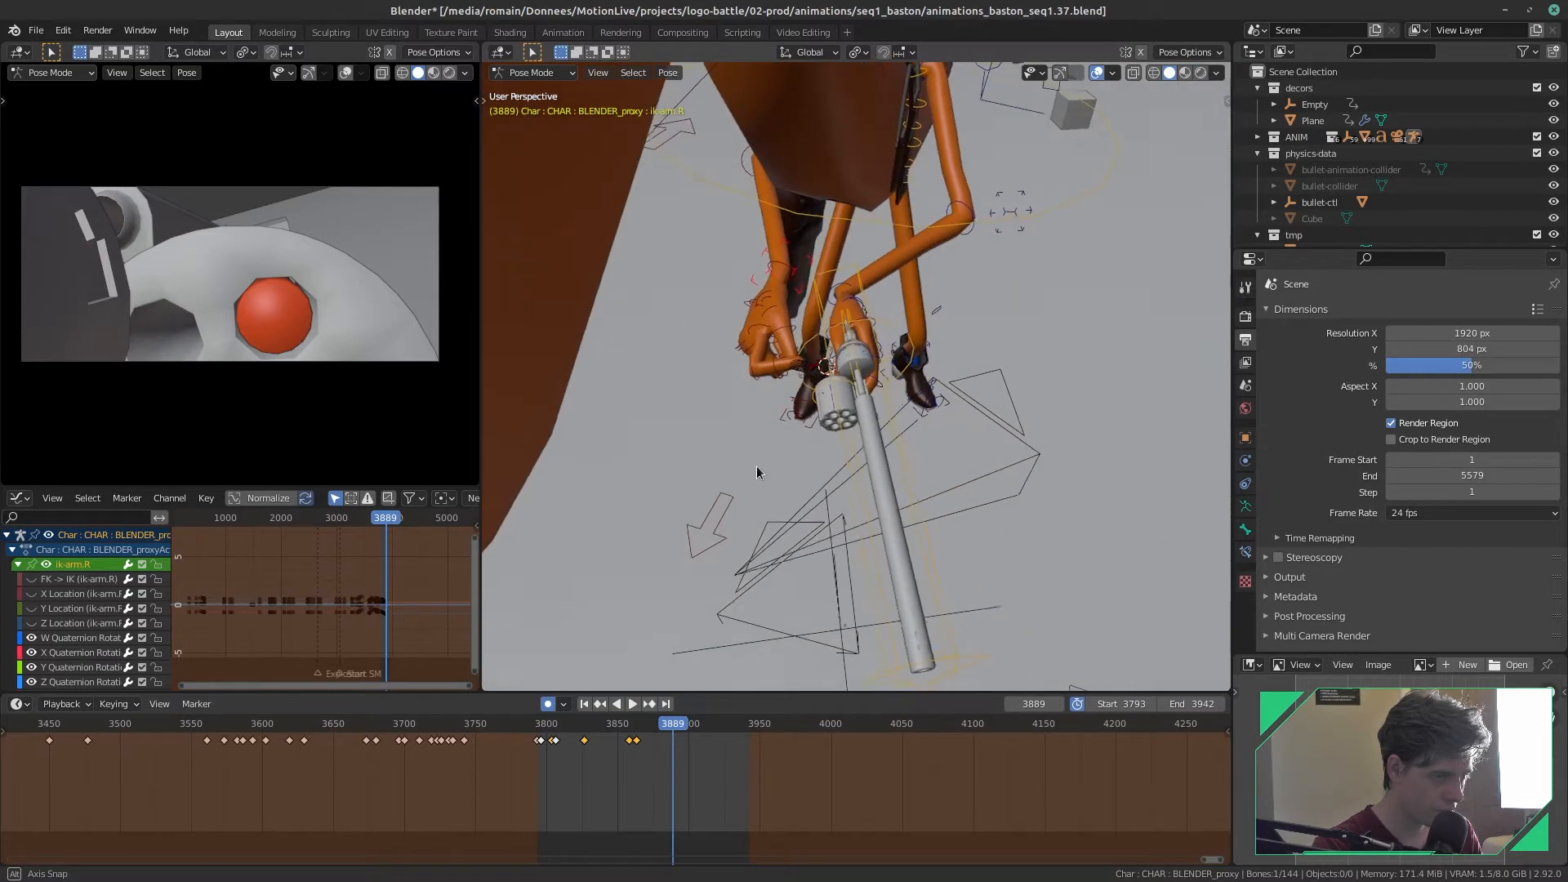
pyautogui.keyDown('alt'); pyautogui.moveTo(756, 468); pyautogui.dragTo(884, 442, button='right'); pyautogui.keyUp('alt')
pyautogui.moveTo(884, 443)
pyautogui.keyDown('alt'); pyautogui.mouseDown()
pyautogui.moveTo(868, 479)
pyautogui.moveTo(878, 456)
pyautogui.moveTo(877, 470)
pyautogui.mouseUp(); pyautogui.keyUp('alt')
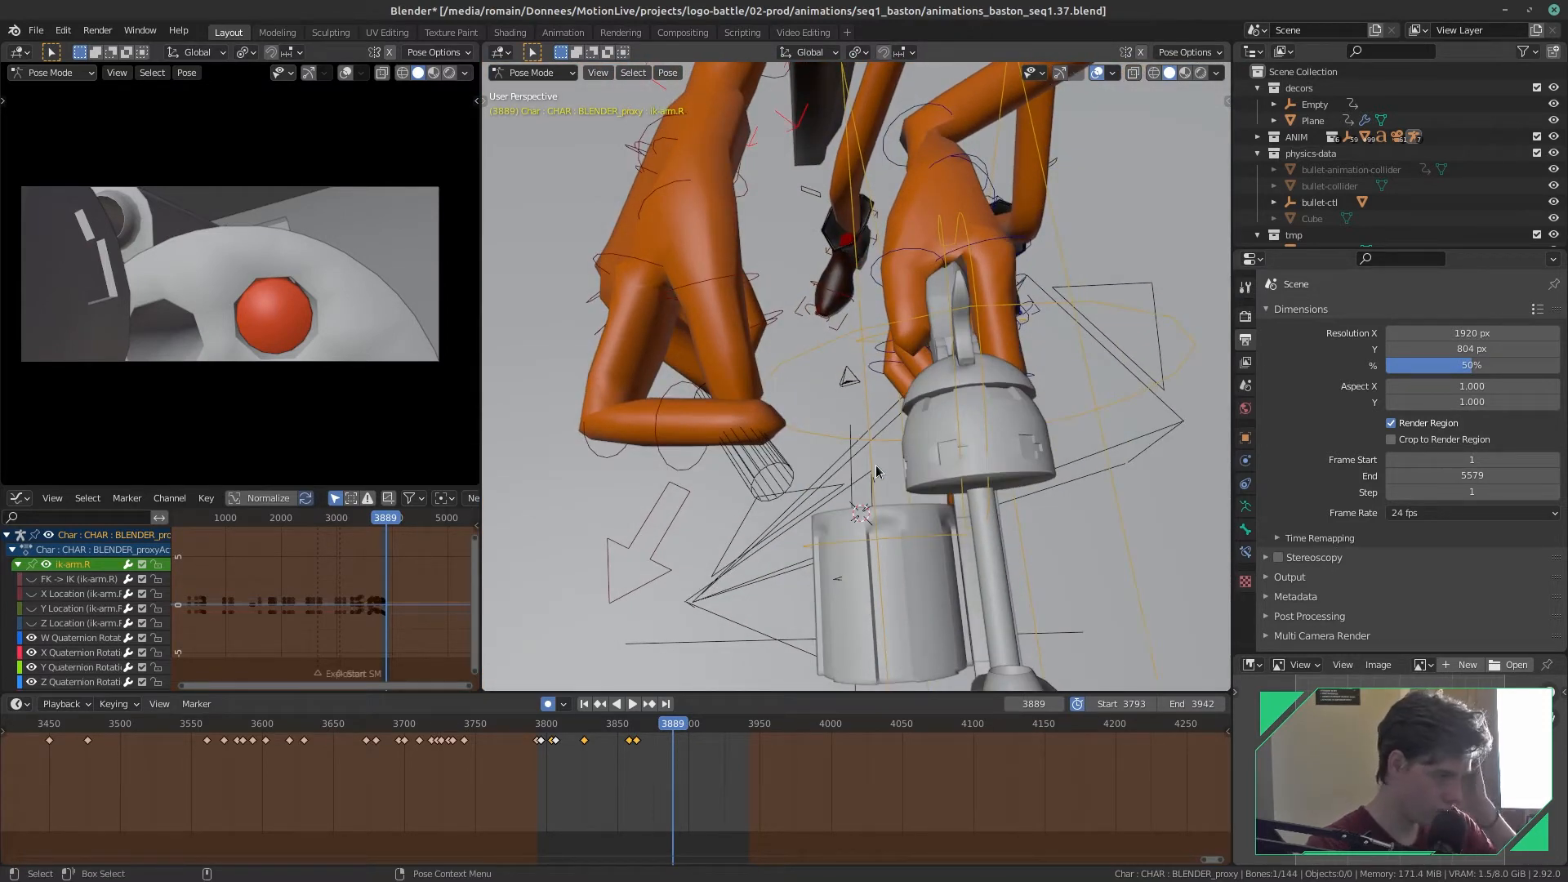
pyautogui.moveTo(876, 464); pyautogui.dragTo(885, 503, button='middle')
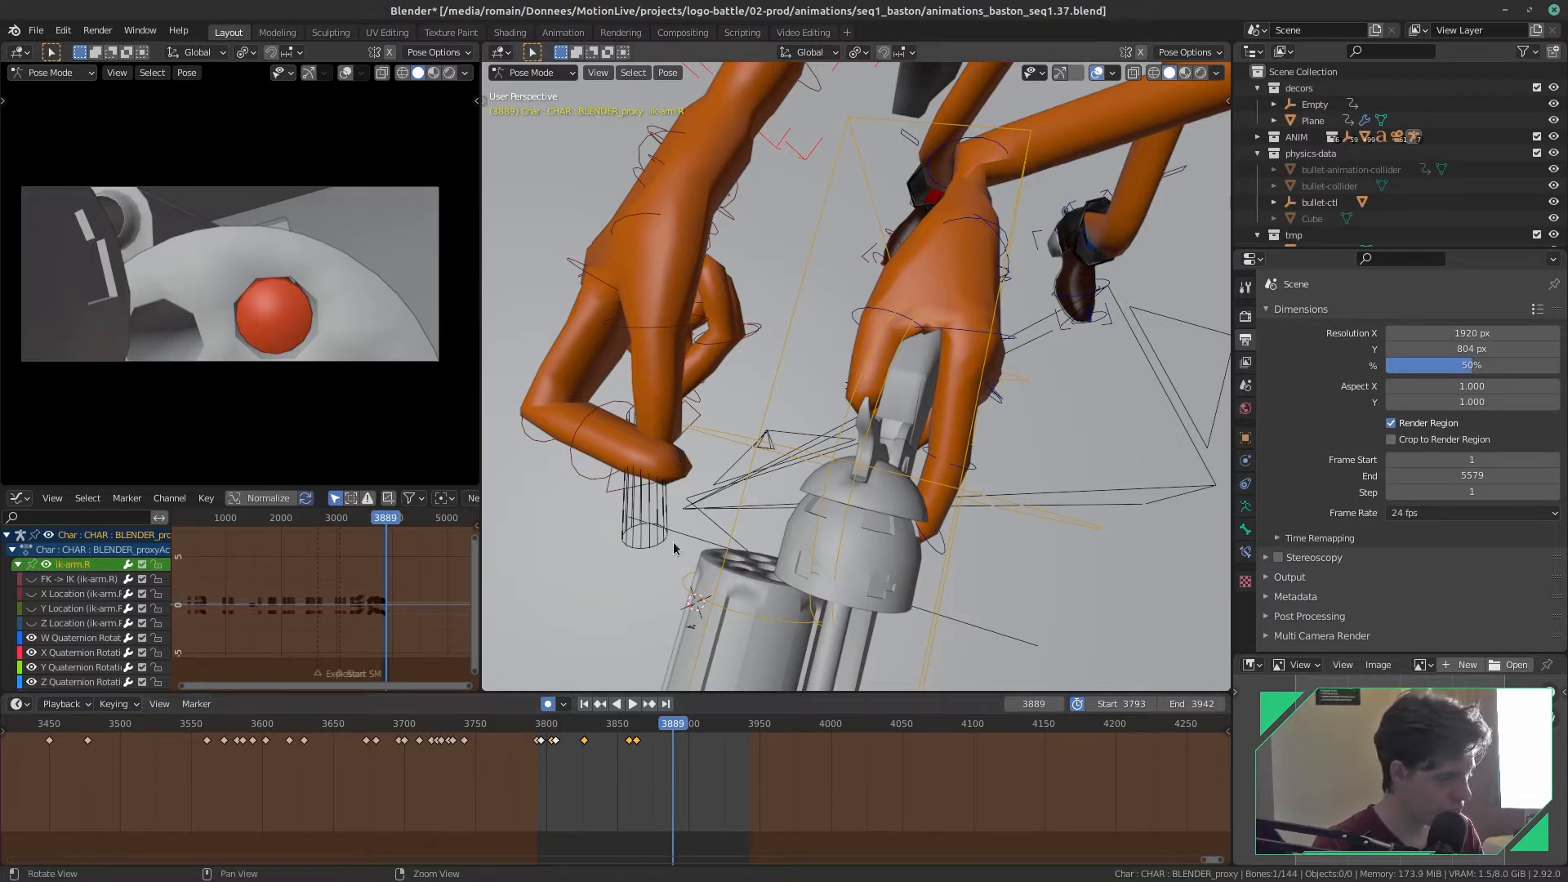
pyautogui.moveTo(734, 484); pyautogui.dragTo(755, 443, button='middle')
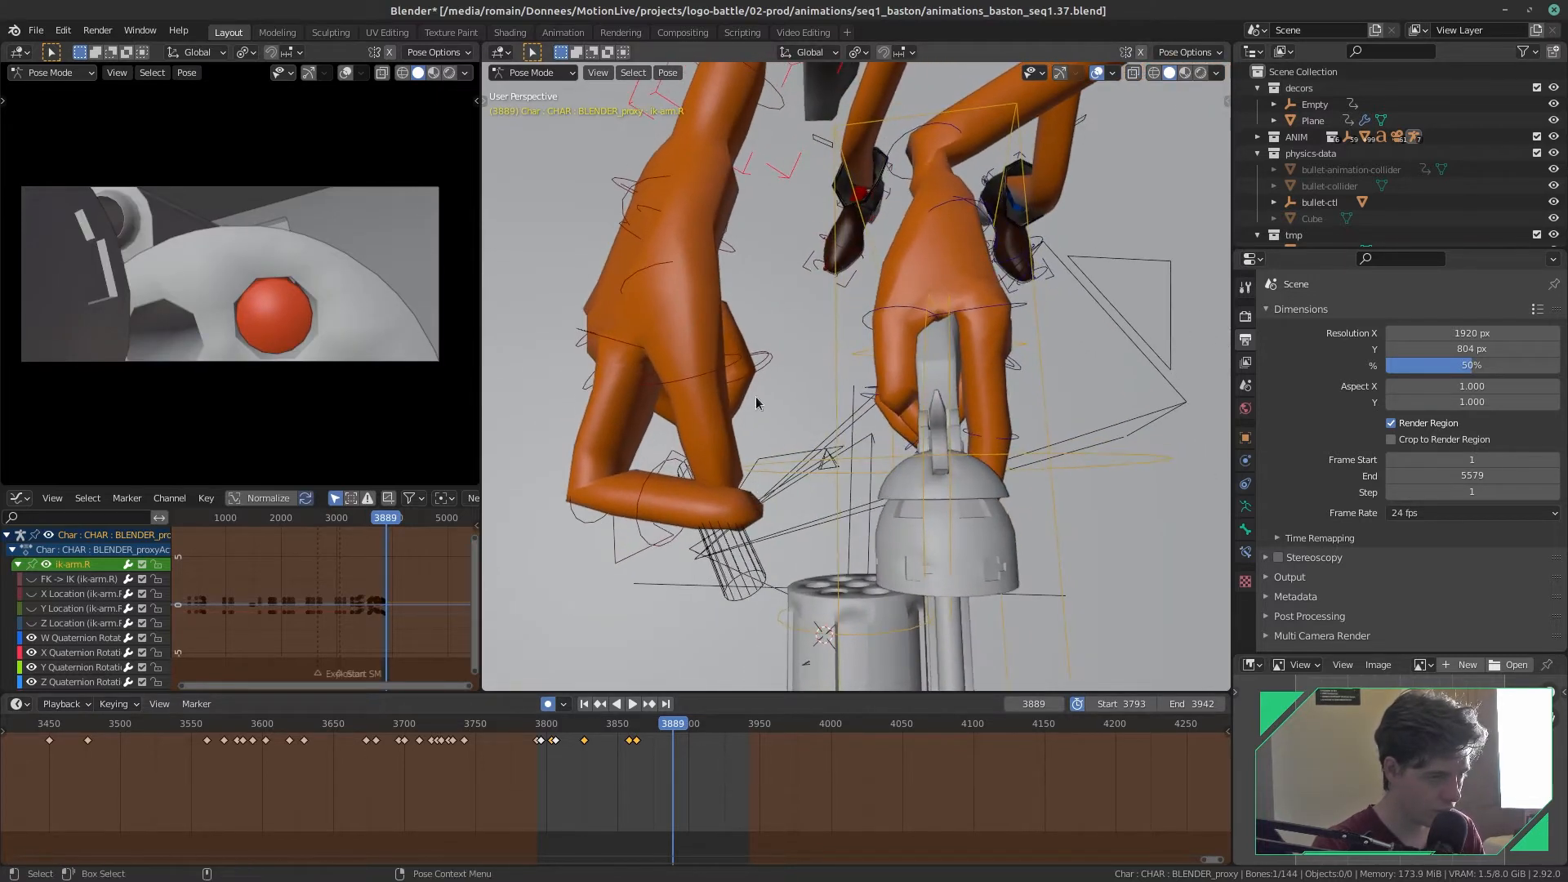
pyautogui.press('g')
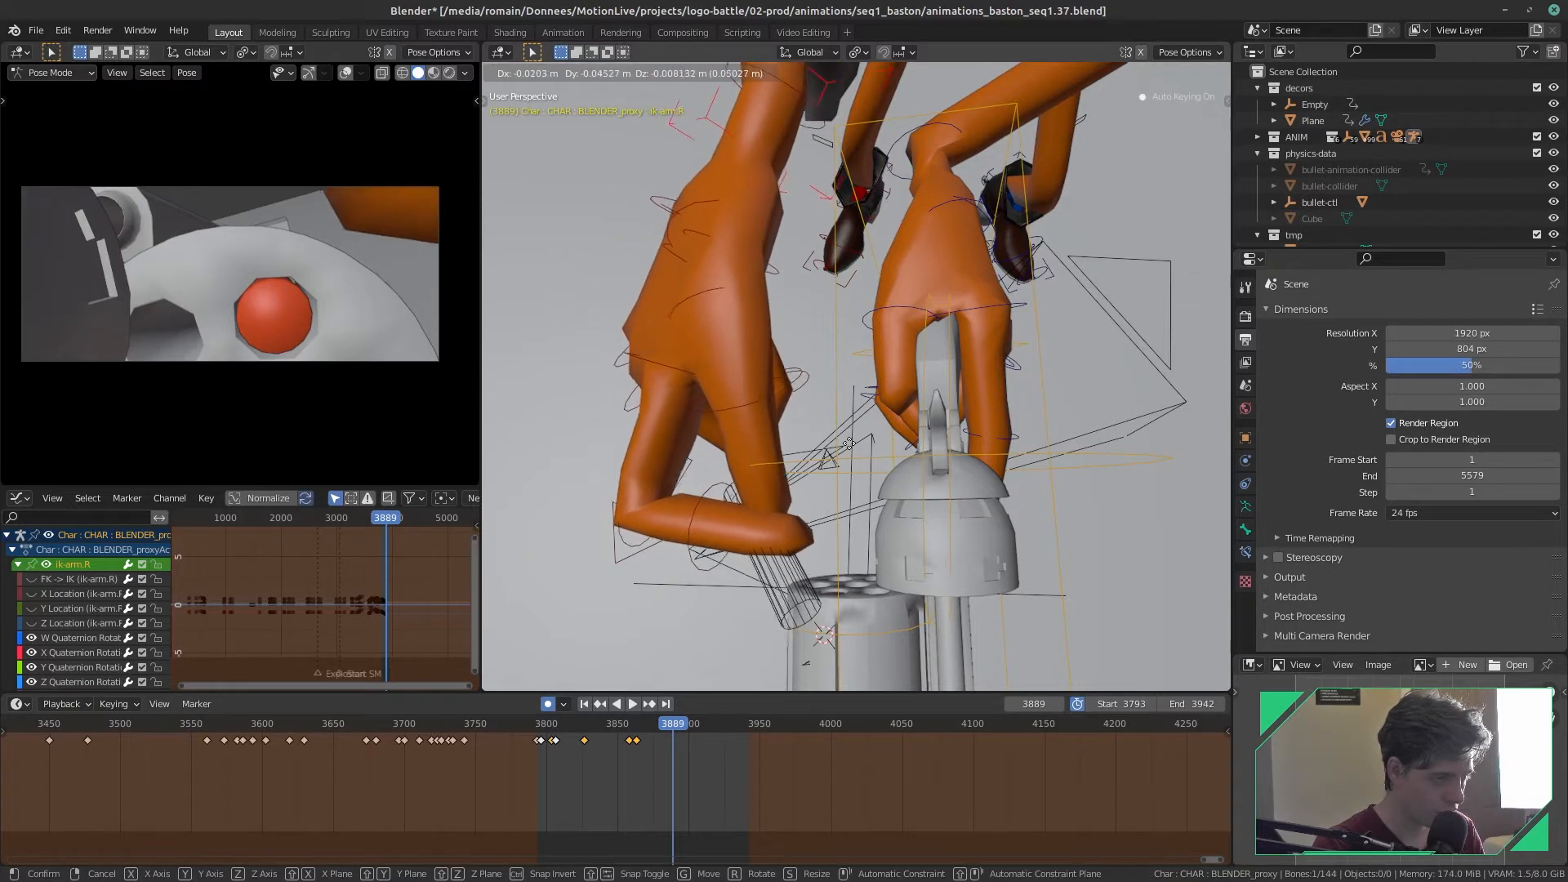
pyautogui.click(884, 470)
pyautogui.moveTo(815, 502); pyautogui.dragTo(889, 458, button='middle')
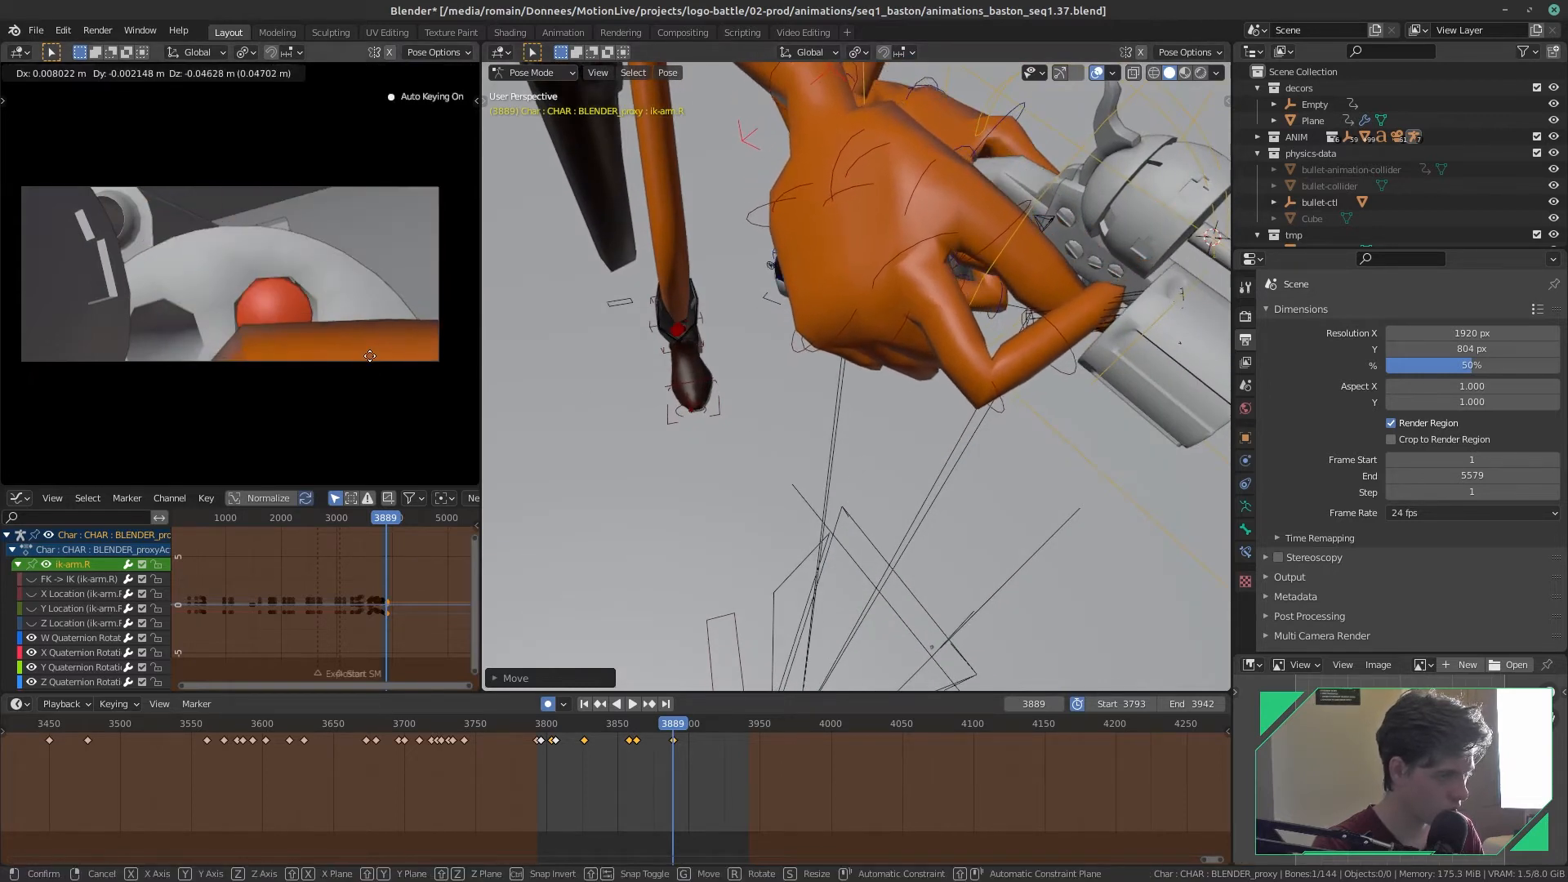
pyautogui.click(370, 356)
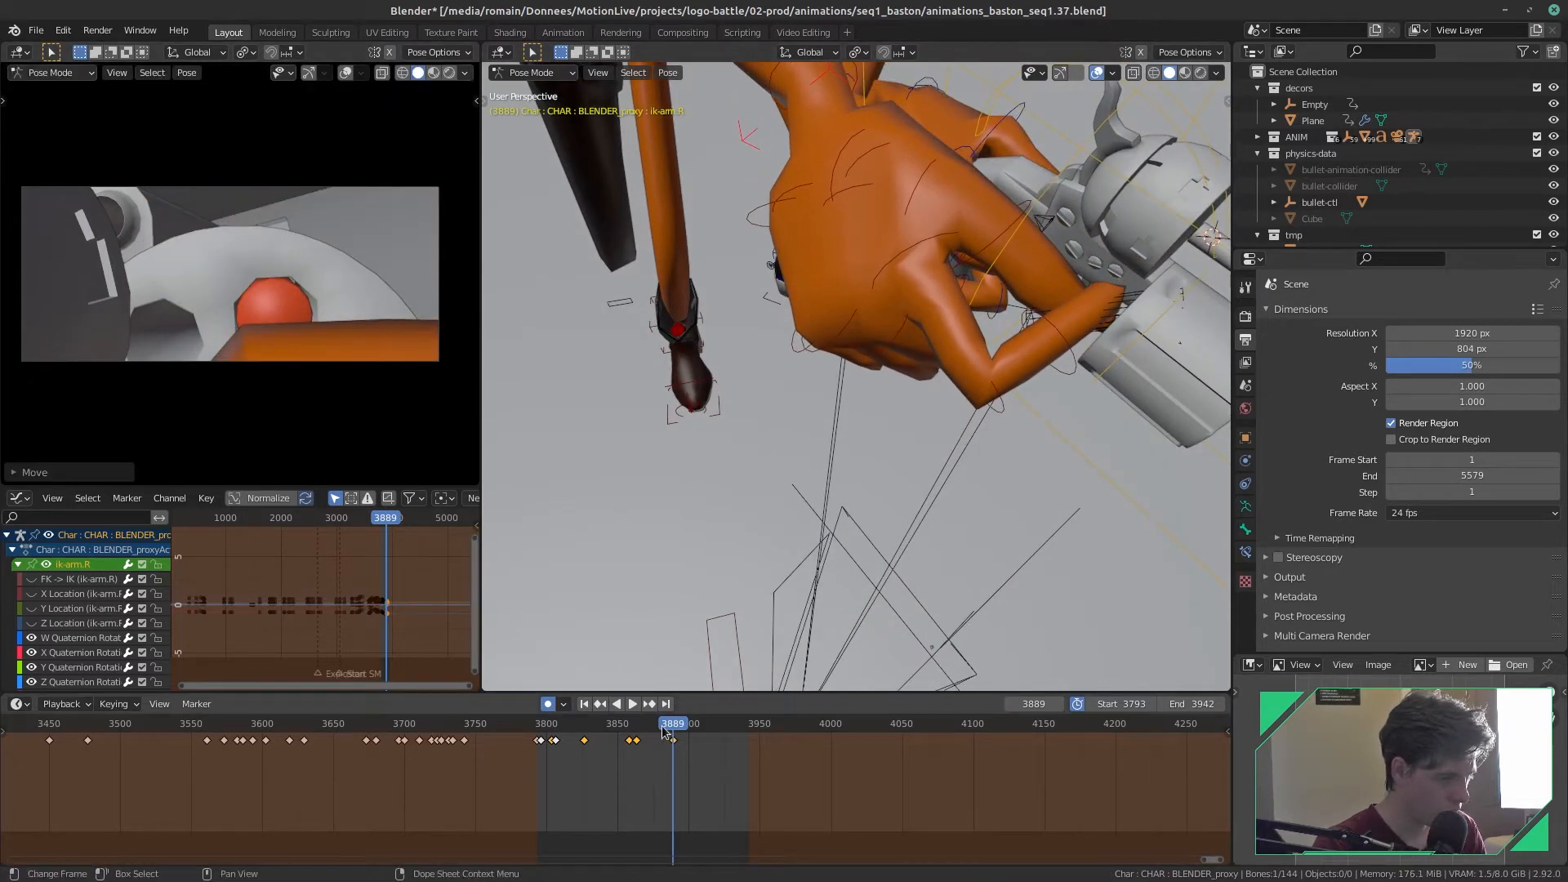
# - At frame 3888, move the ik-arm.R control about 0.01 m so the fingers line up below the bullet in the camera view
pyautogui.moveTo(671, 729)
pyautogui.mouseDown()
pyautogui.moveTo(653, 734)
pyautogui.moveTo(674, 737)
pyautogui.mouseUp()
pyautogui.press('Left')
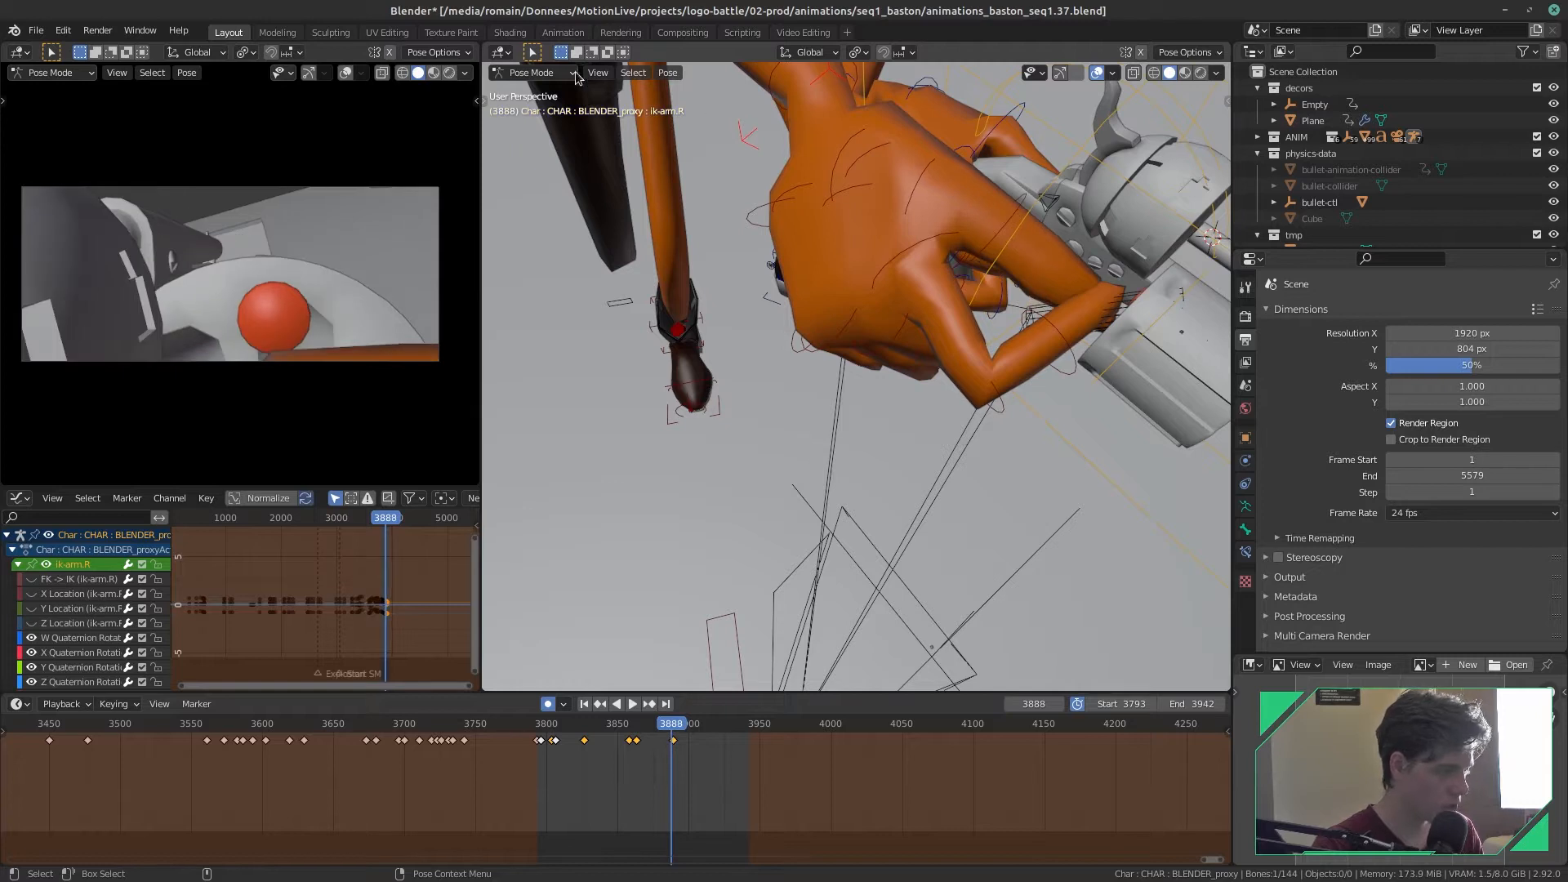
pyautogui.press('g')
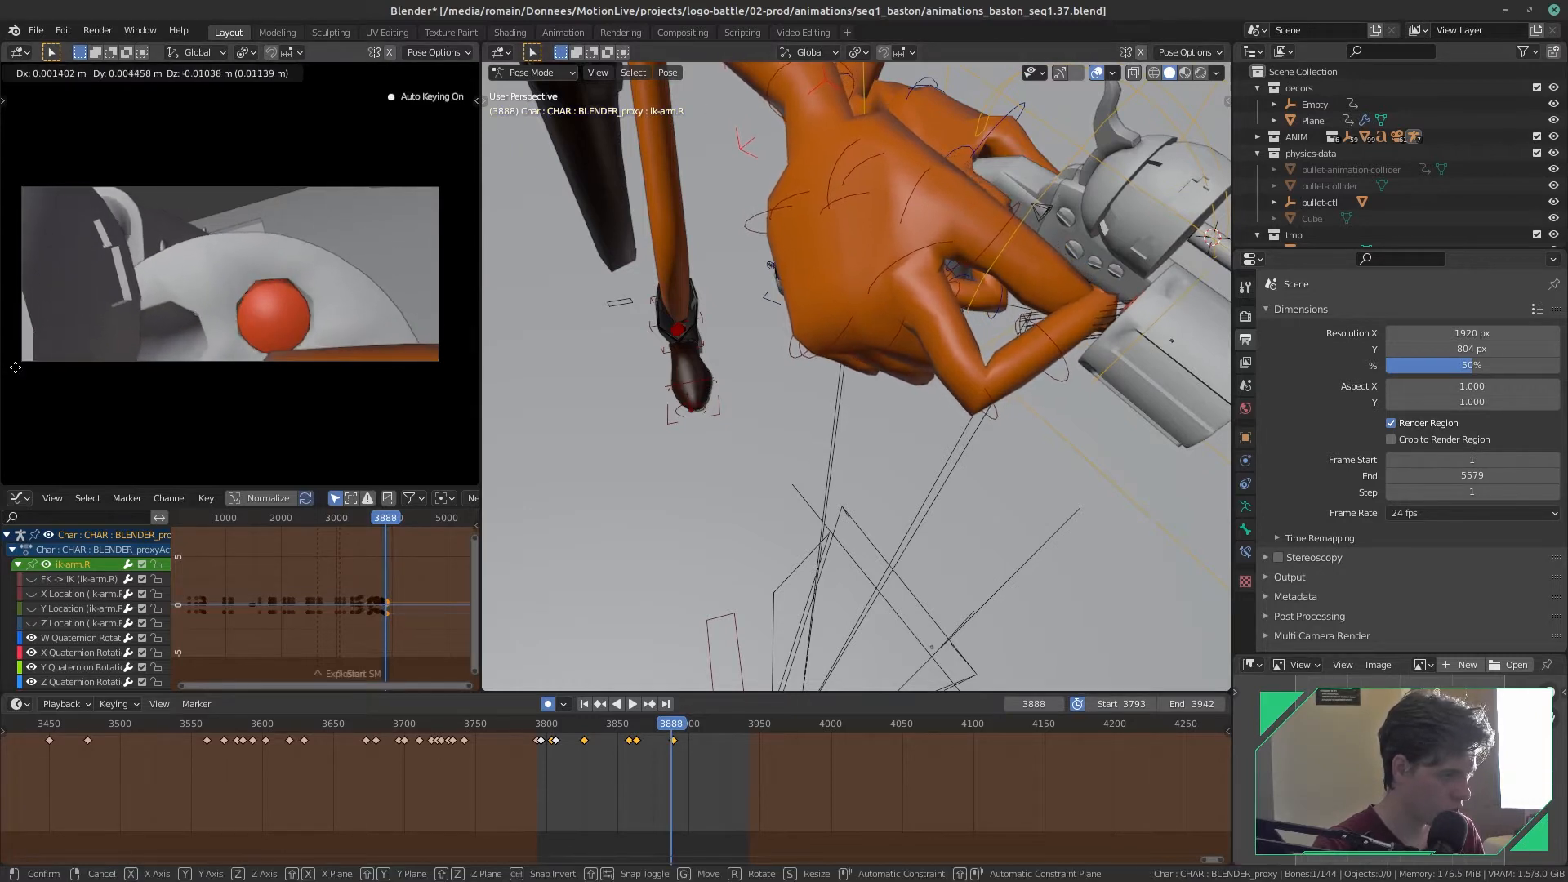
pyautogui.click(8, 362)
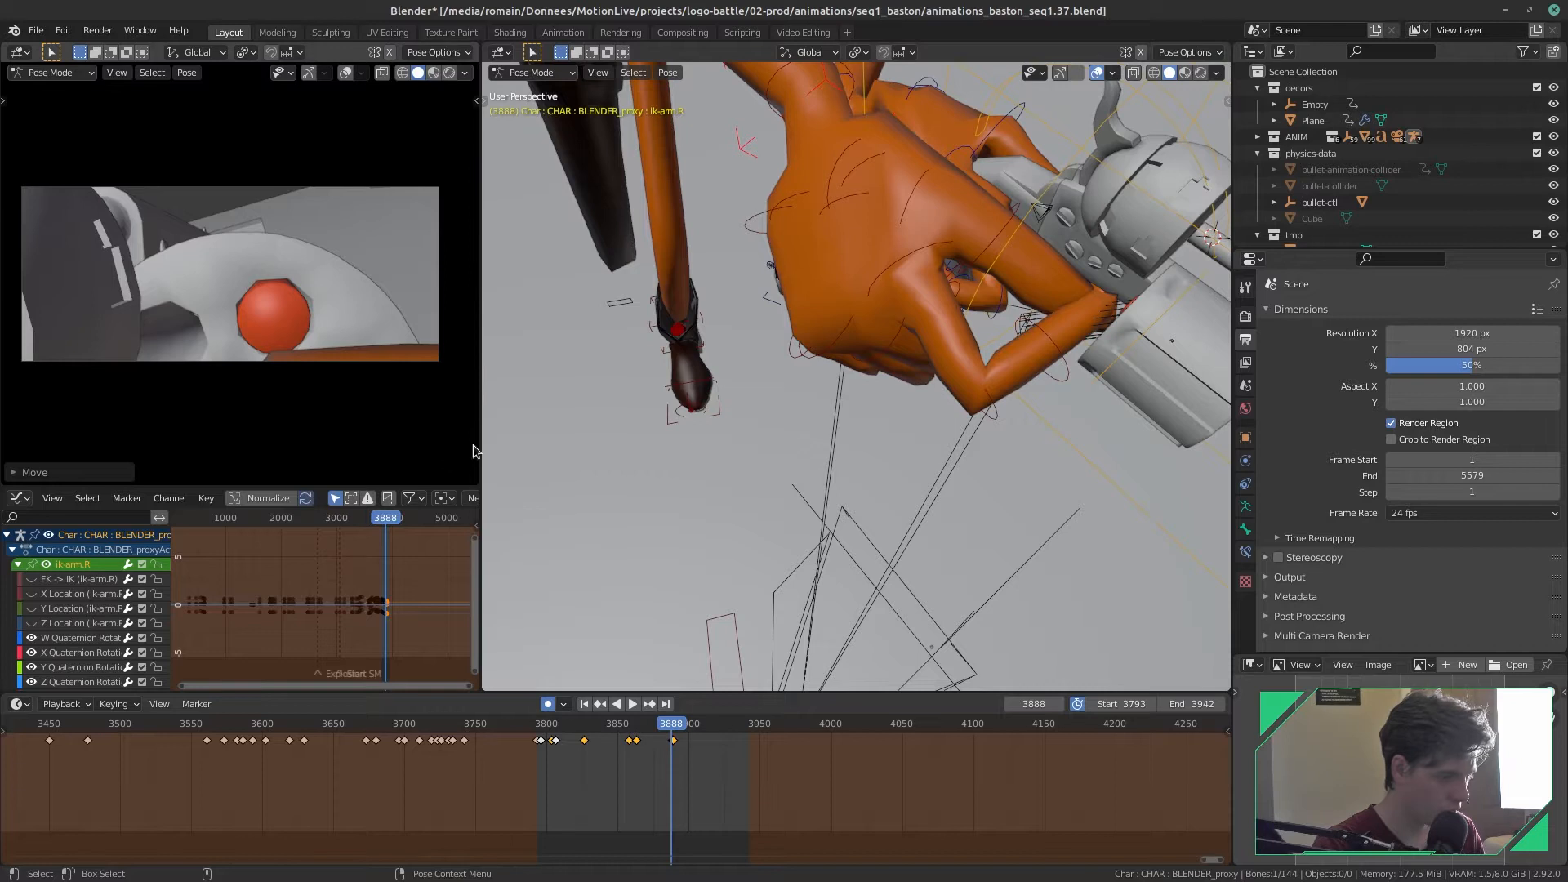
# - Compare the hand poses at frames 3888 and 3889, and remove the ik-arm.R key at frame 3889
pyautogui.press('Right')
pyautogui.press('Left')
pyautogui.press('Right')
pyautogui.press('Right')
pyautogui.press('Left')
pyautogui.press('Left')
pyautogui.press('Right')
pyautogui.scroll(1, 690, 735)
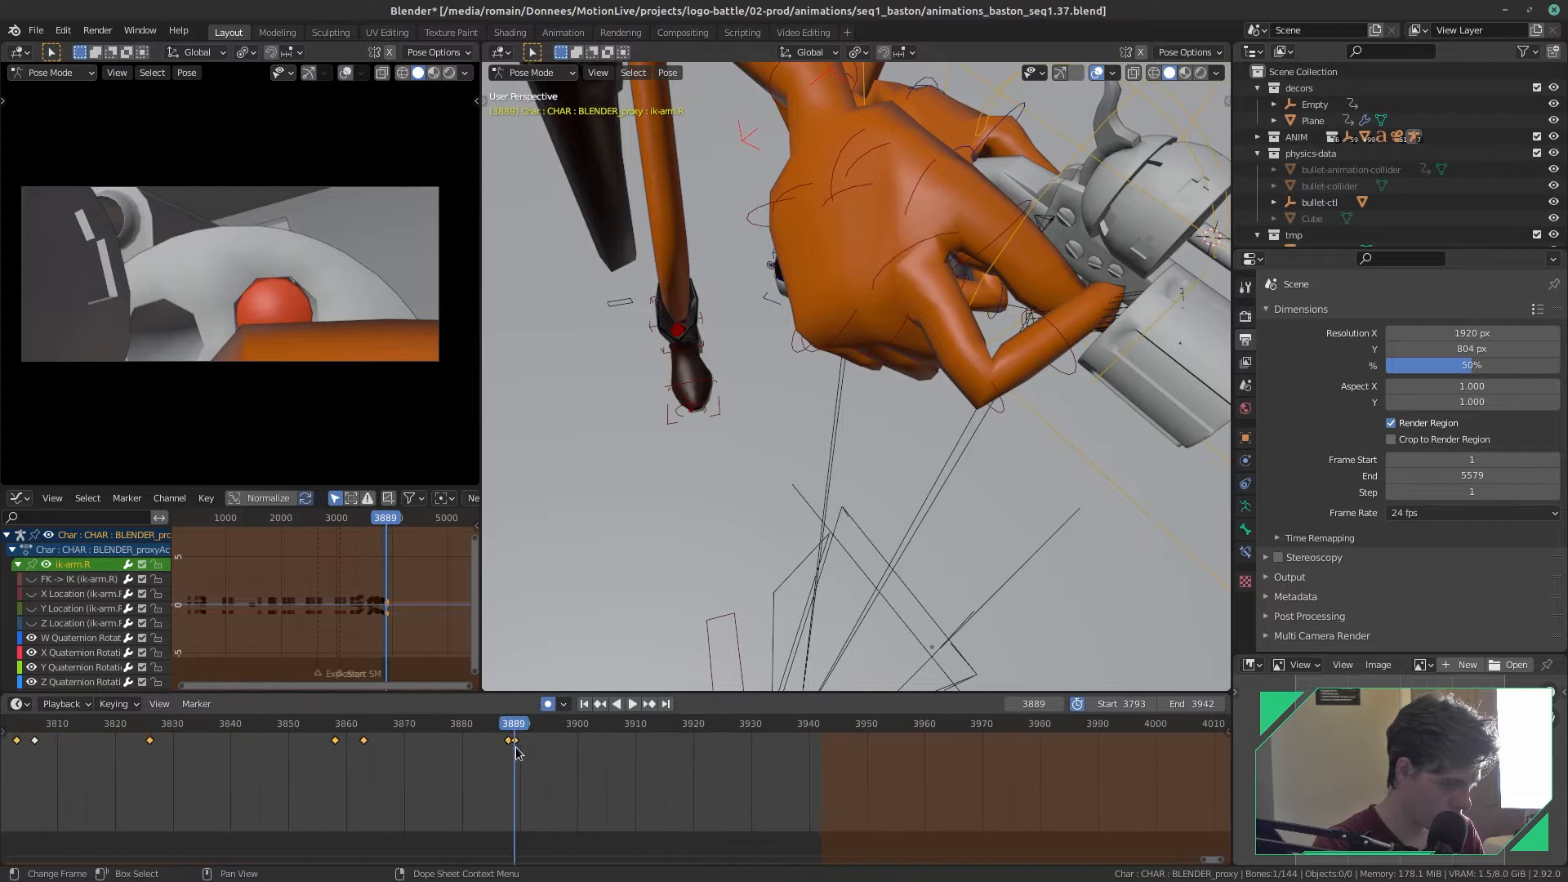
pyautogui.press('Left')
pyautogui.press('Left')
pyautogui.press('Left')
pyautogui.press('Left')
pyautogui.press('Left')
pyautogui.press('Left')
pyautogui.press('Left')
pyautogui.press('Left')
pyautogui.press('Left')
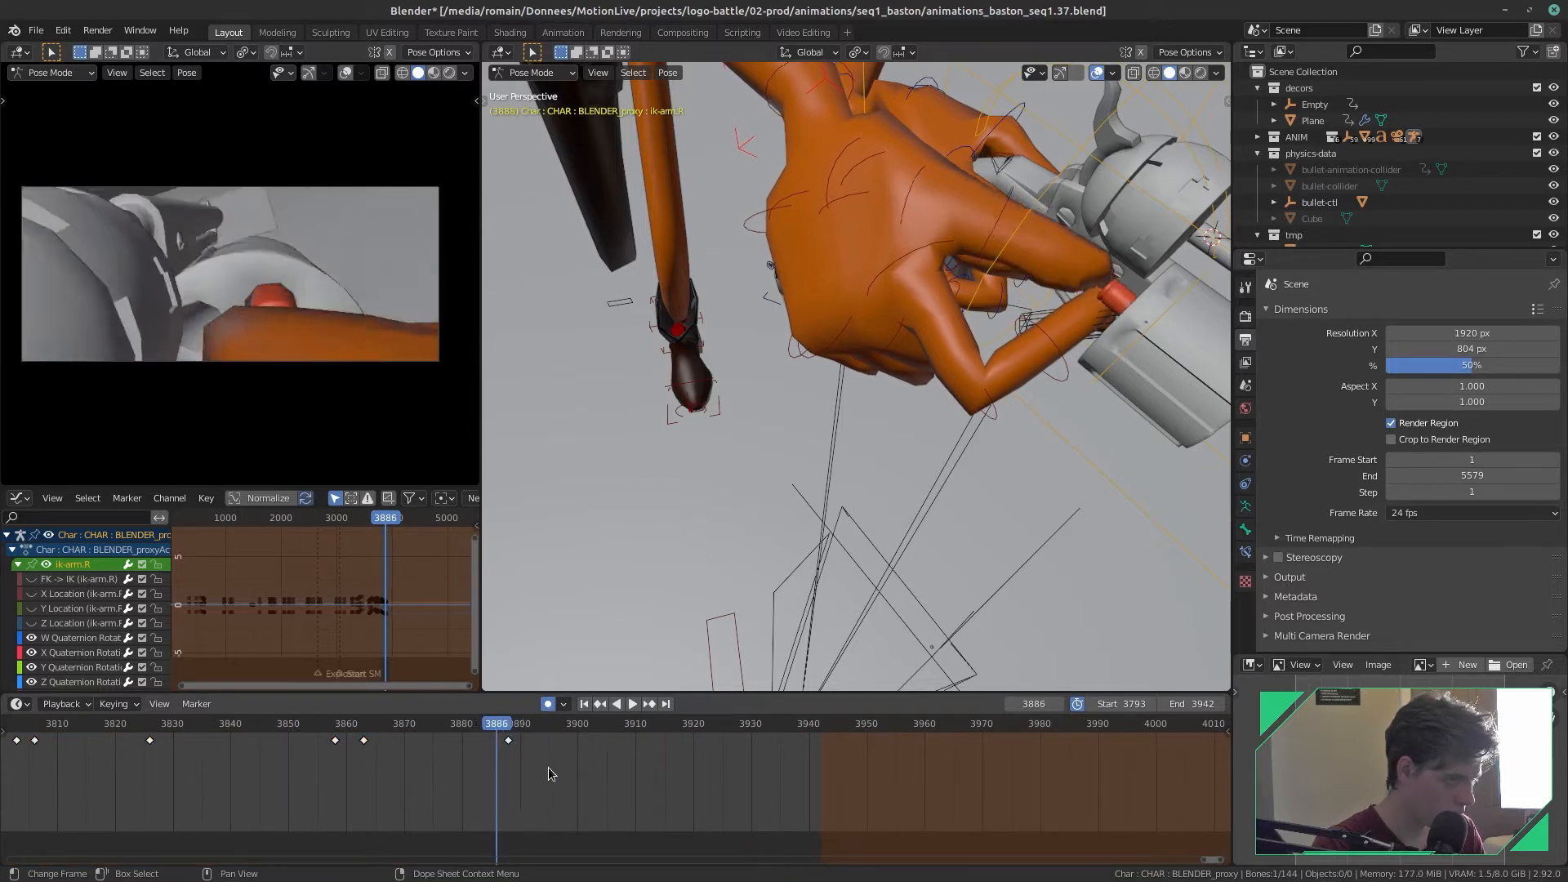
# - Replay and step through the bullet insertion around frames 3876 to 3893 to examine the hand's approach to the cylinder
pyautogui.press('Left')
pyautogui.press('Left')
pyautogui.press('Left')
pyautogui.press('Left')
pyautogui.press('space')
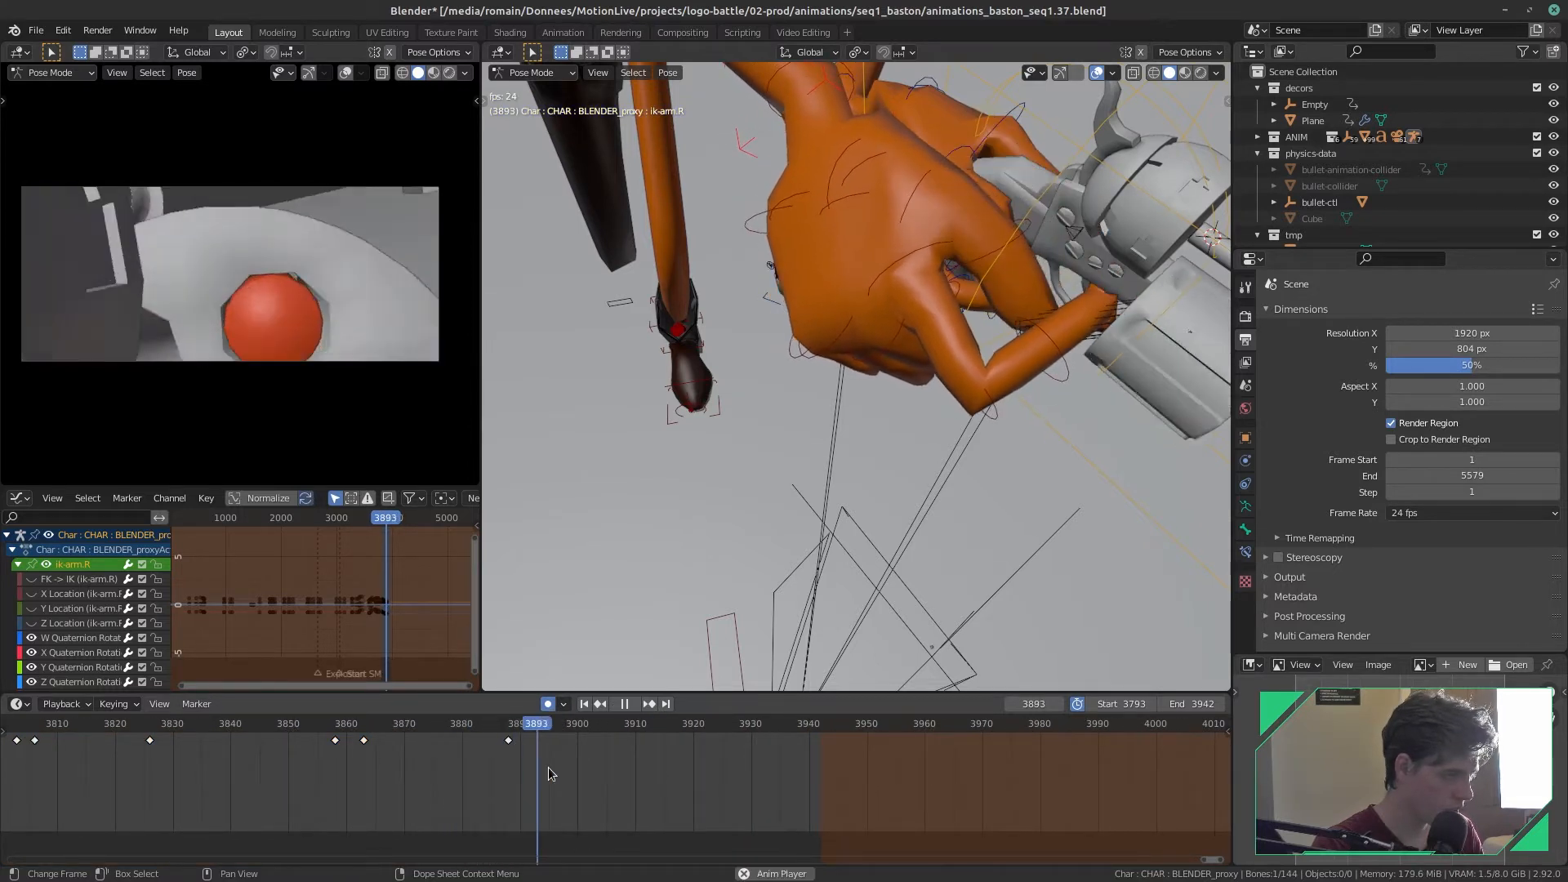
pyautogui.press('space')
pyautogui.press('Left')
pyautogui.press('Left')
pyautogui.press('Left')
pyautogui.press('Left')
pyautogui.press('Left')
pyautogui.press('Left')
pyautogui.press('Left')
pyautogui.press('Left')
pyautogui.press('Left')
pyautogui.press('Left')
pyautogui.press('Left')
pyautogui.press('Left')
pyautogui.press('Left')
pyautogui.press('Left')
pyautogui.press('Left')
pyautogui.press('Left')
pyautogui.press('Left')
pyautogui.press('space')
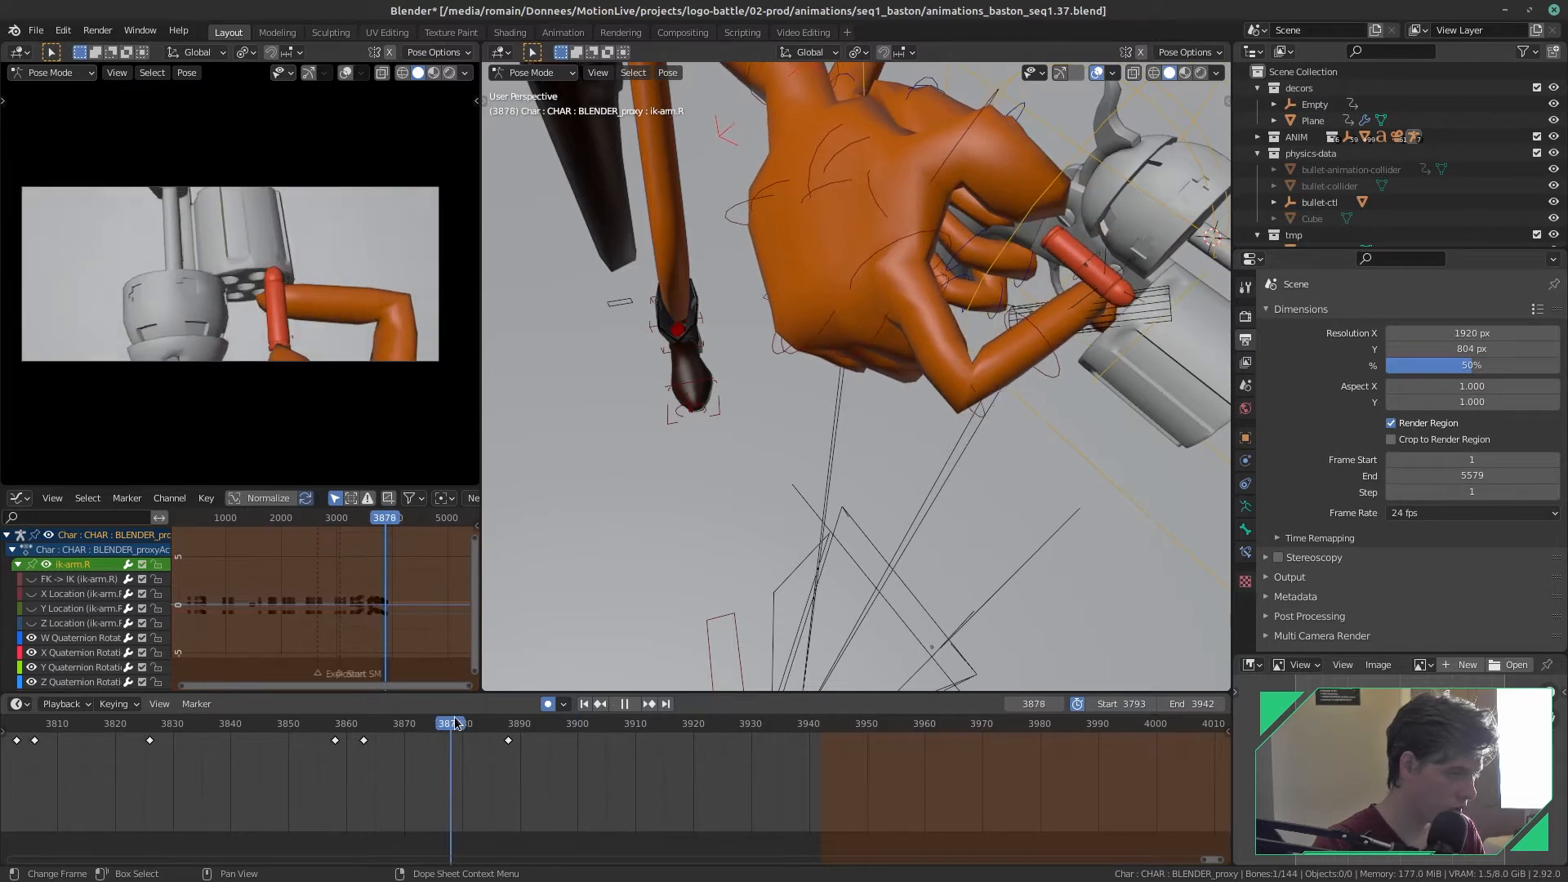
pyautogui.press('space')
pyautogui.press('Left')
pyautogui.moveTo(805, 490); pyautogui.dragTo(841, 457, button='middle')
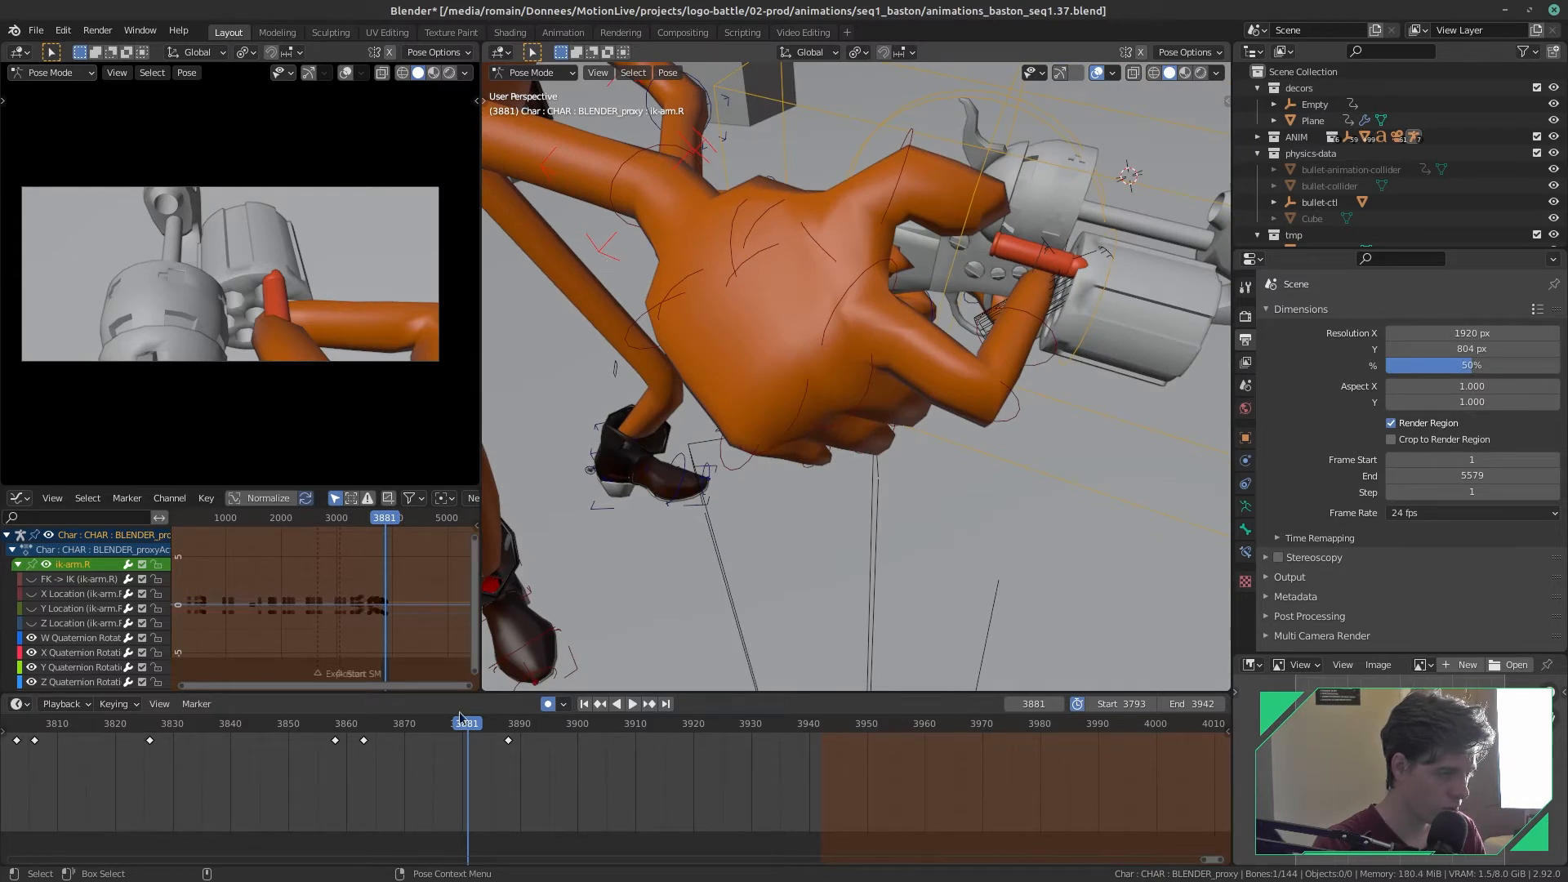
# - Go to frame 3858, delete the ik-arm.R keyframes at frames 3858 and 3863, and save the file
pyautogui.moveTo(458, 727); pyautogui.dragTo(335, 745)
pyautogui.click(334, 740)
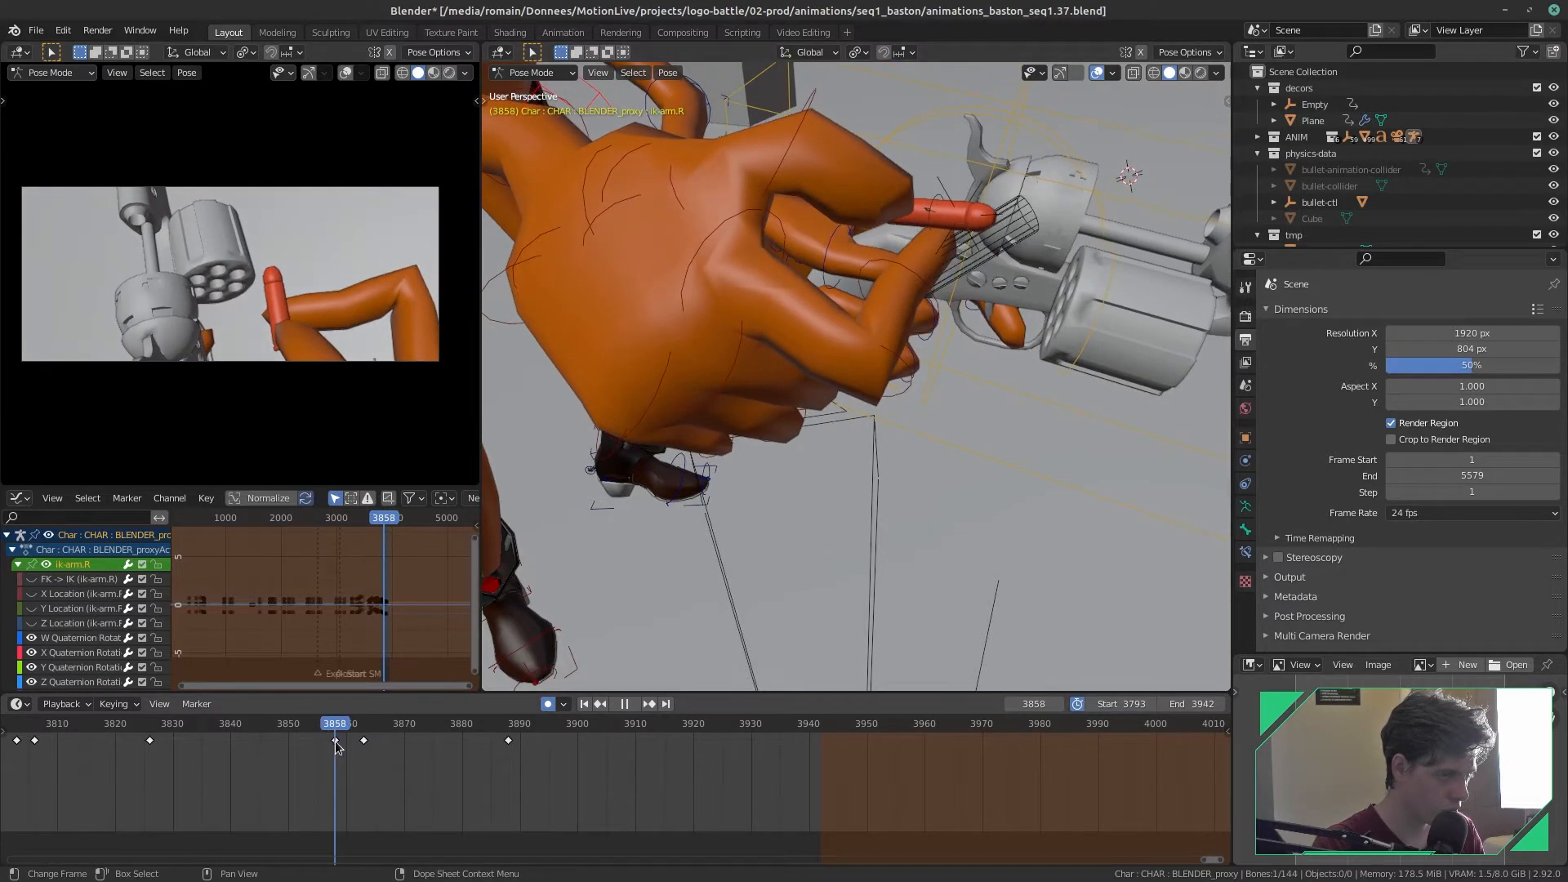
pyautogui.press('Escape')
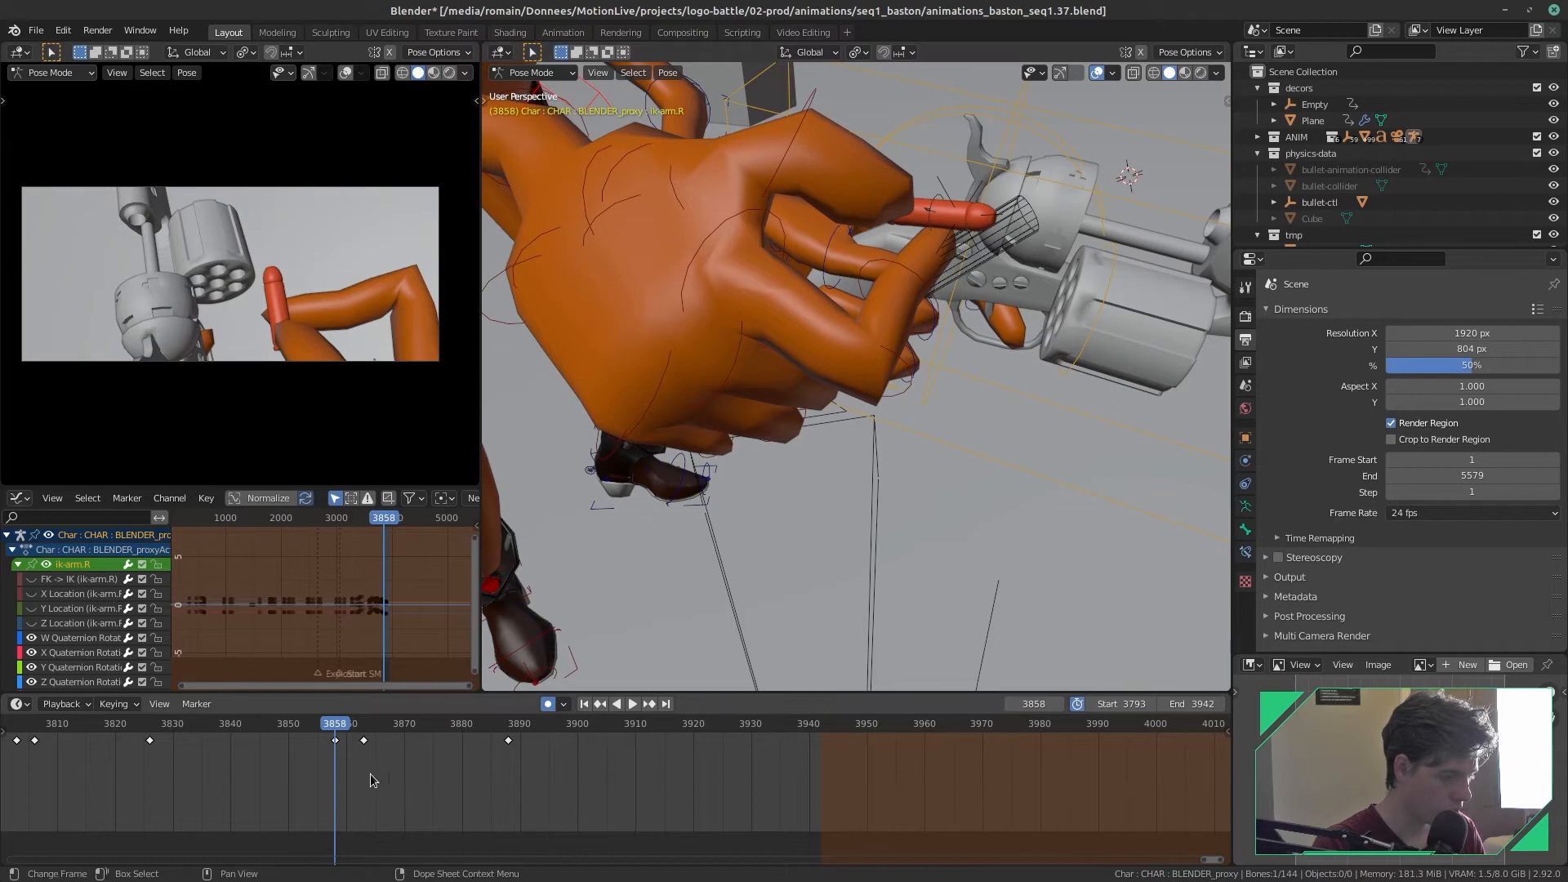
pyautogui.press('b')
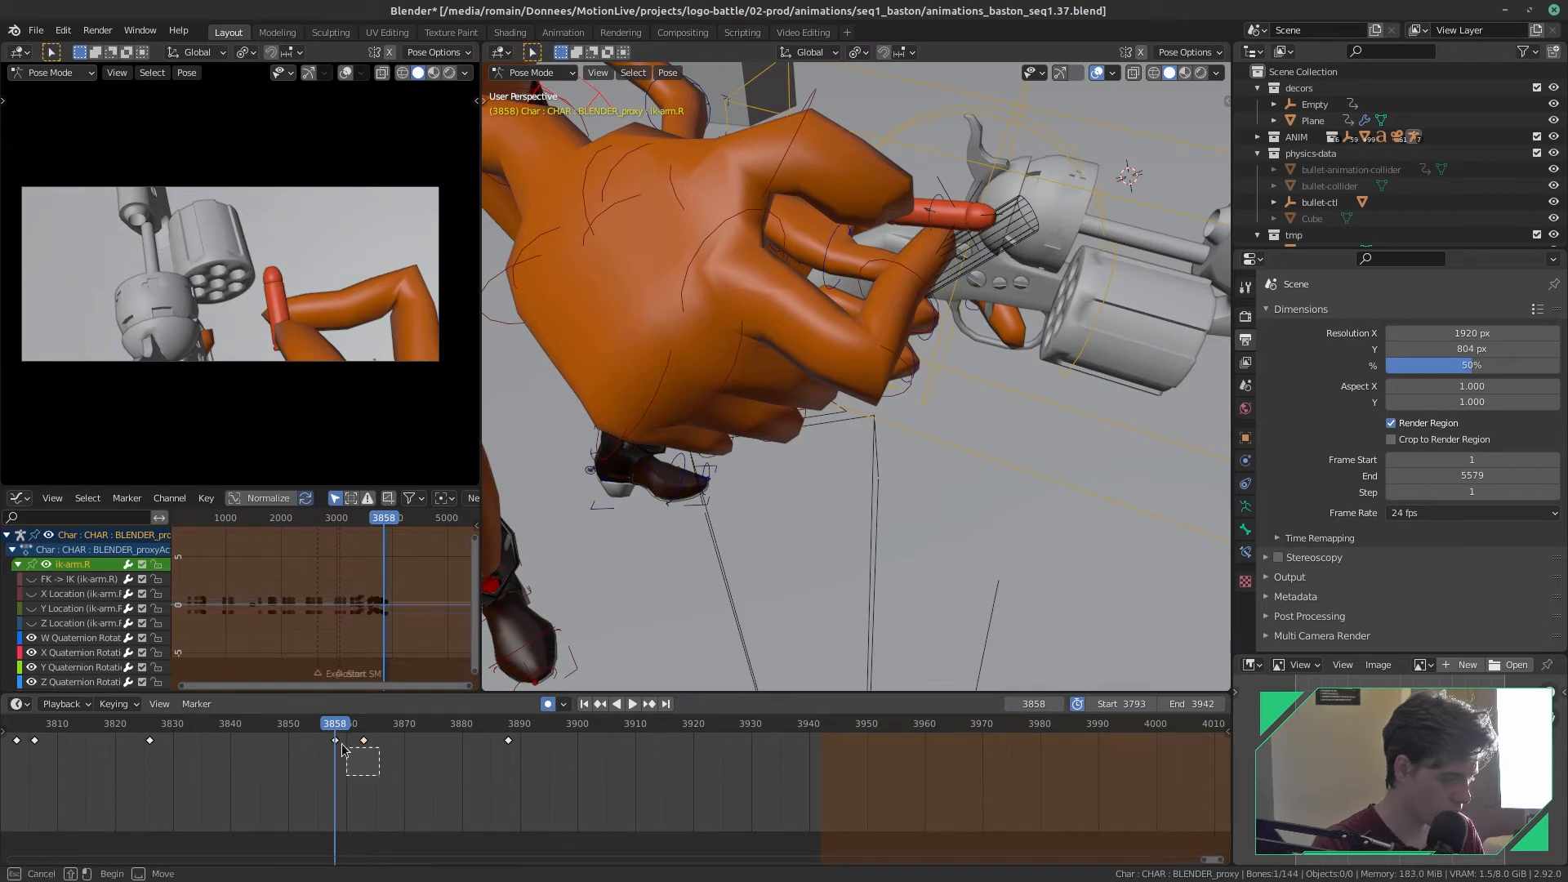
pyautogui.moveTo(333, 742); pyautogui.dragTo(379, 776)
pyautogui.press('x')
pyautogui.click(379, 777)
pyautogui.hotkey('ctrl', 's')
# - At frame 3858, move the ik-arm.R control so the hand holding the bullet sits near the cylinder, and check the motion
pyautogui.moveTo(1013, 434); pyautogui.dragTo(784, 466, button='middle')
pyautogui.press('g')
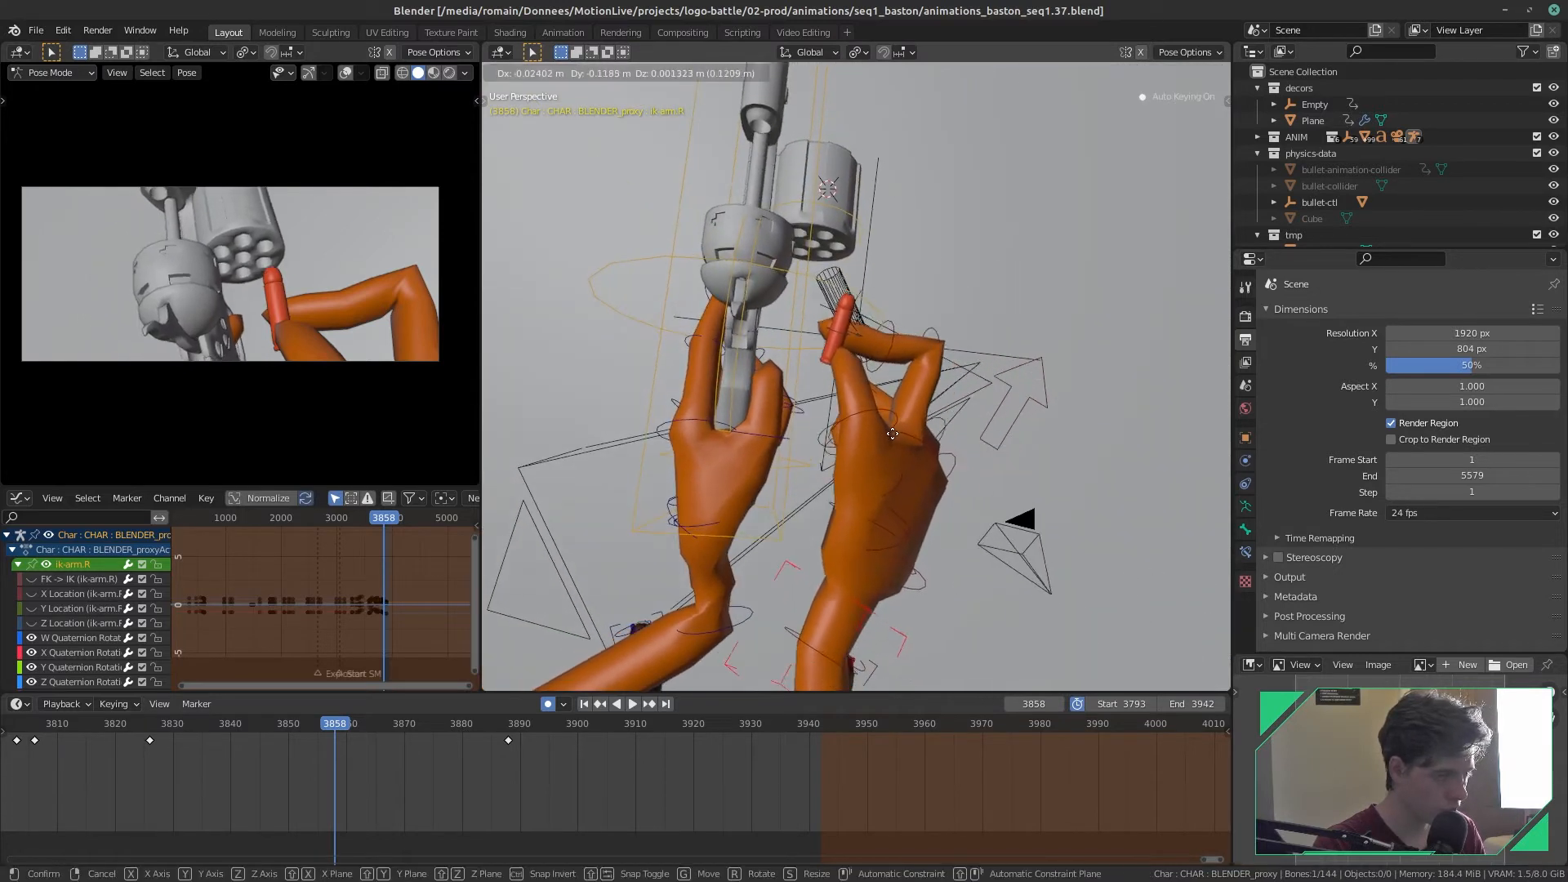
pyautogui.click(890, 414)
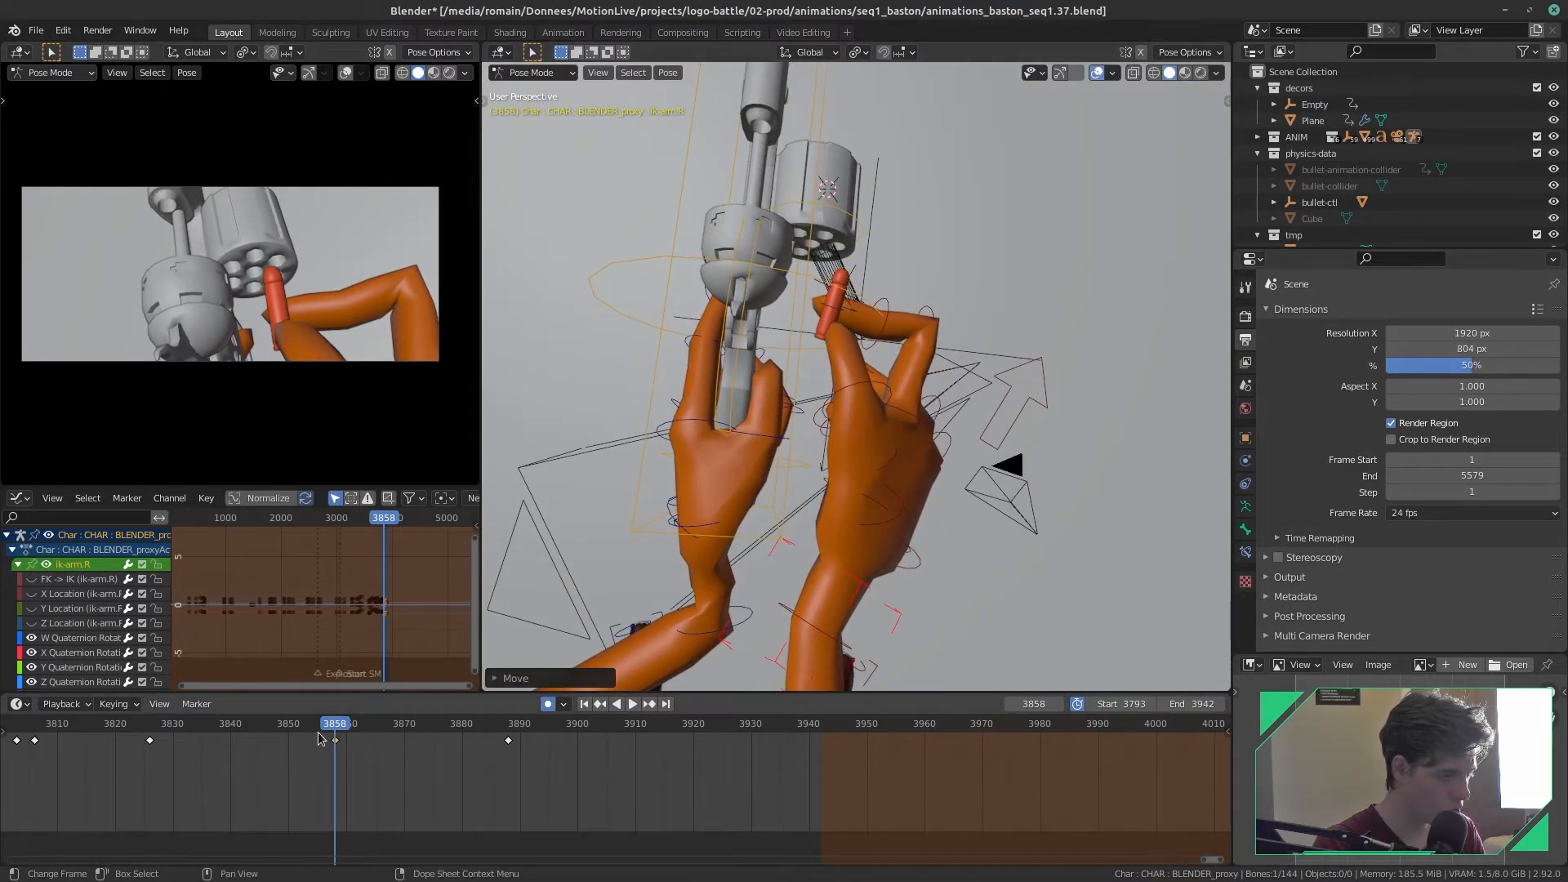
pyautogui.press('space')
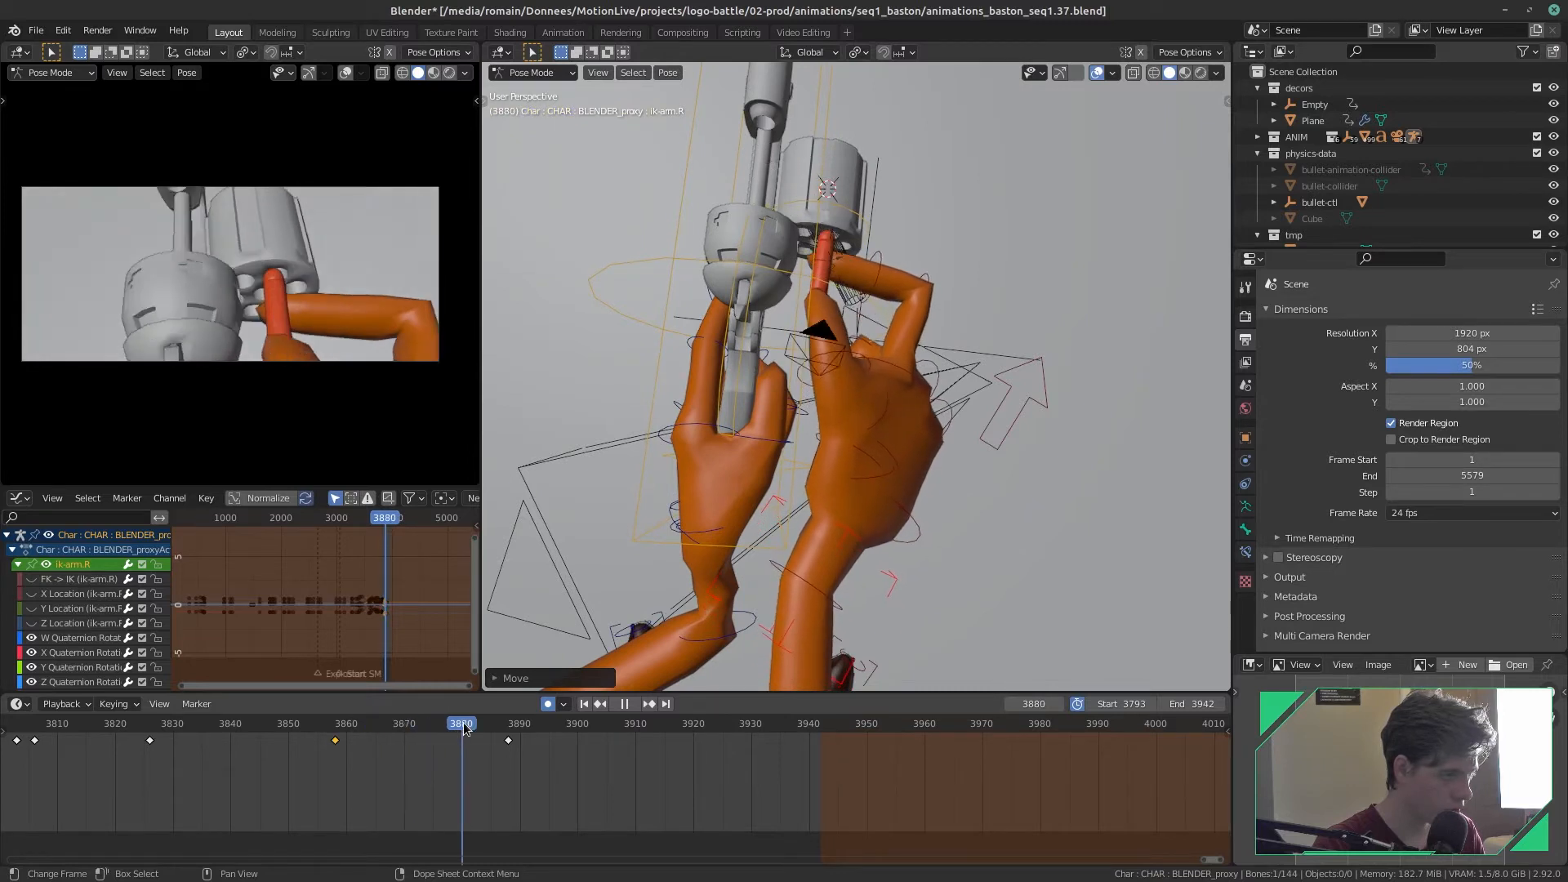
# - At frame 3858, rotate the ik-arm.R control about Z and move it about 0.04 m to reposition the hand holding the bullet
pyautogui.moveTo(463, 728); pyautogui.dragTo(335, 738)
pyautogui.press('space')
pyautogui.press('r')
pyautogui.press('z')
pyautogui.click(963, 524)
pyautogui.press('g')
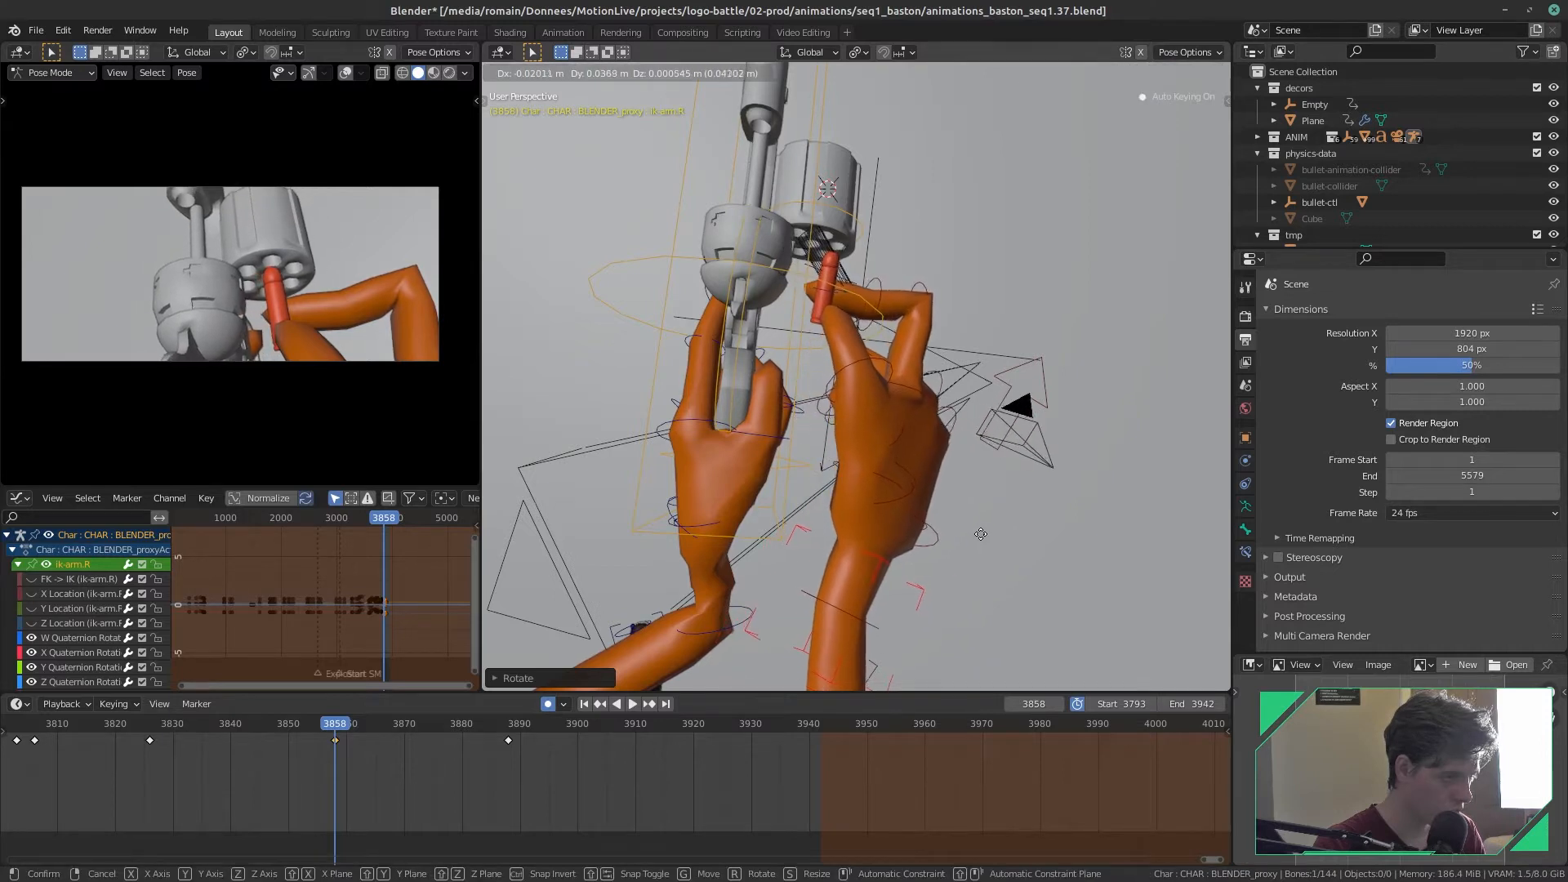
pyautogui.click(981, 534)
pyautogui.press('space')
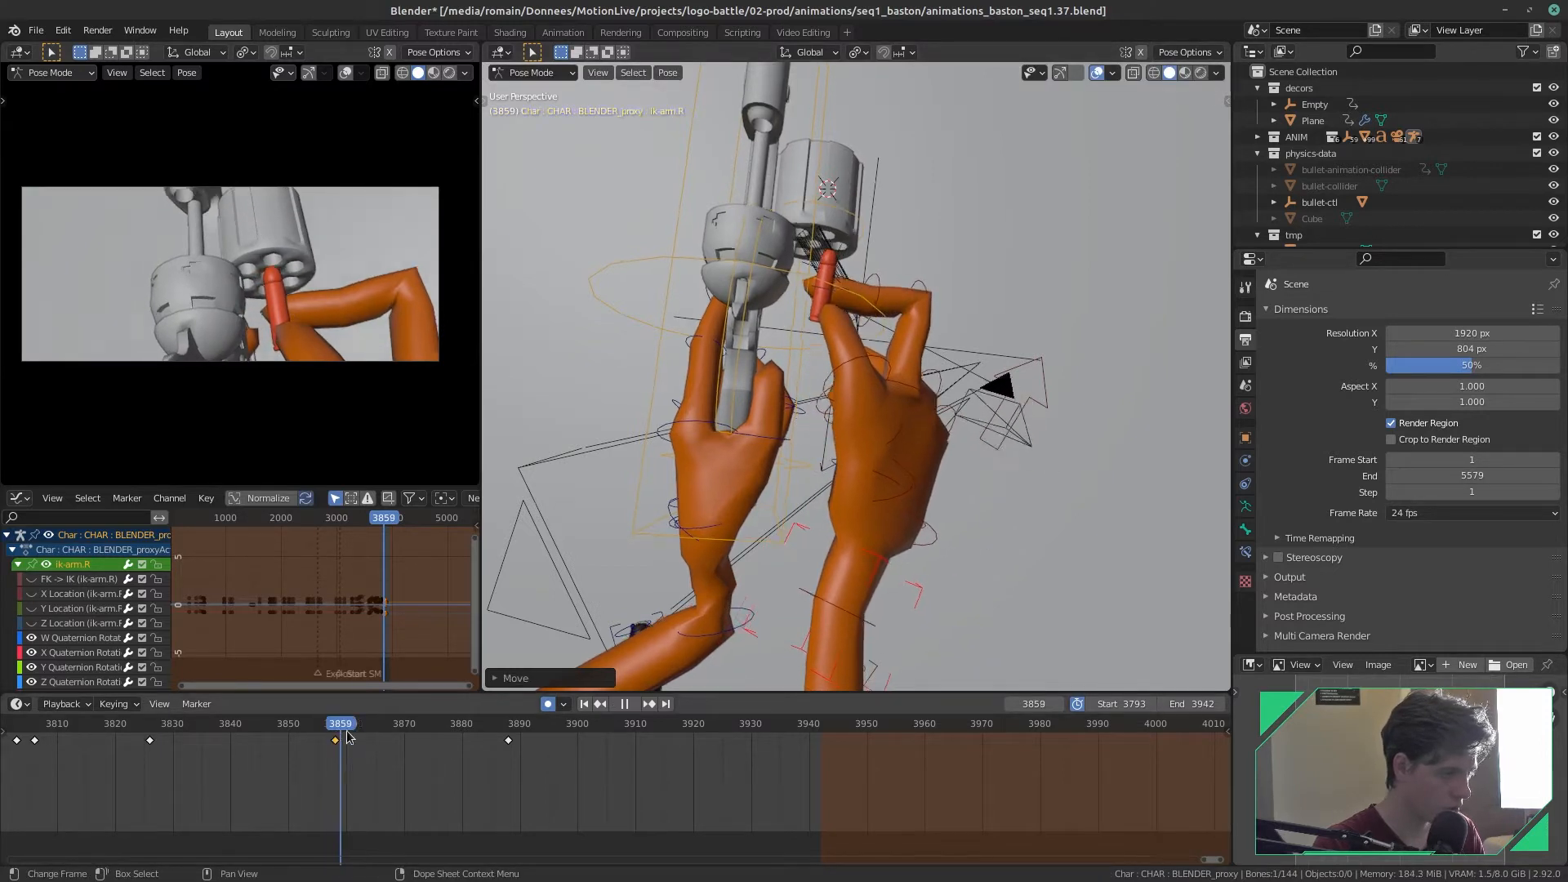
# - At frame 3870, move ik-arm.R about 0.014 m to align the bullet with the cylinder, save the file, and replay the motion
pyautogui.press('space')
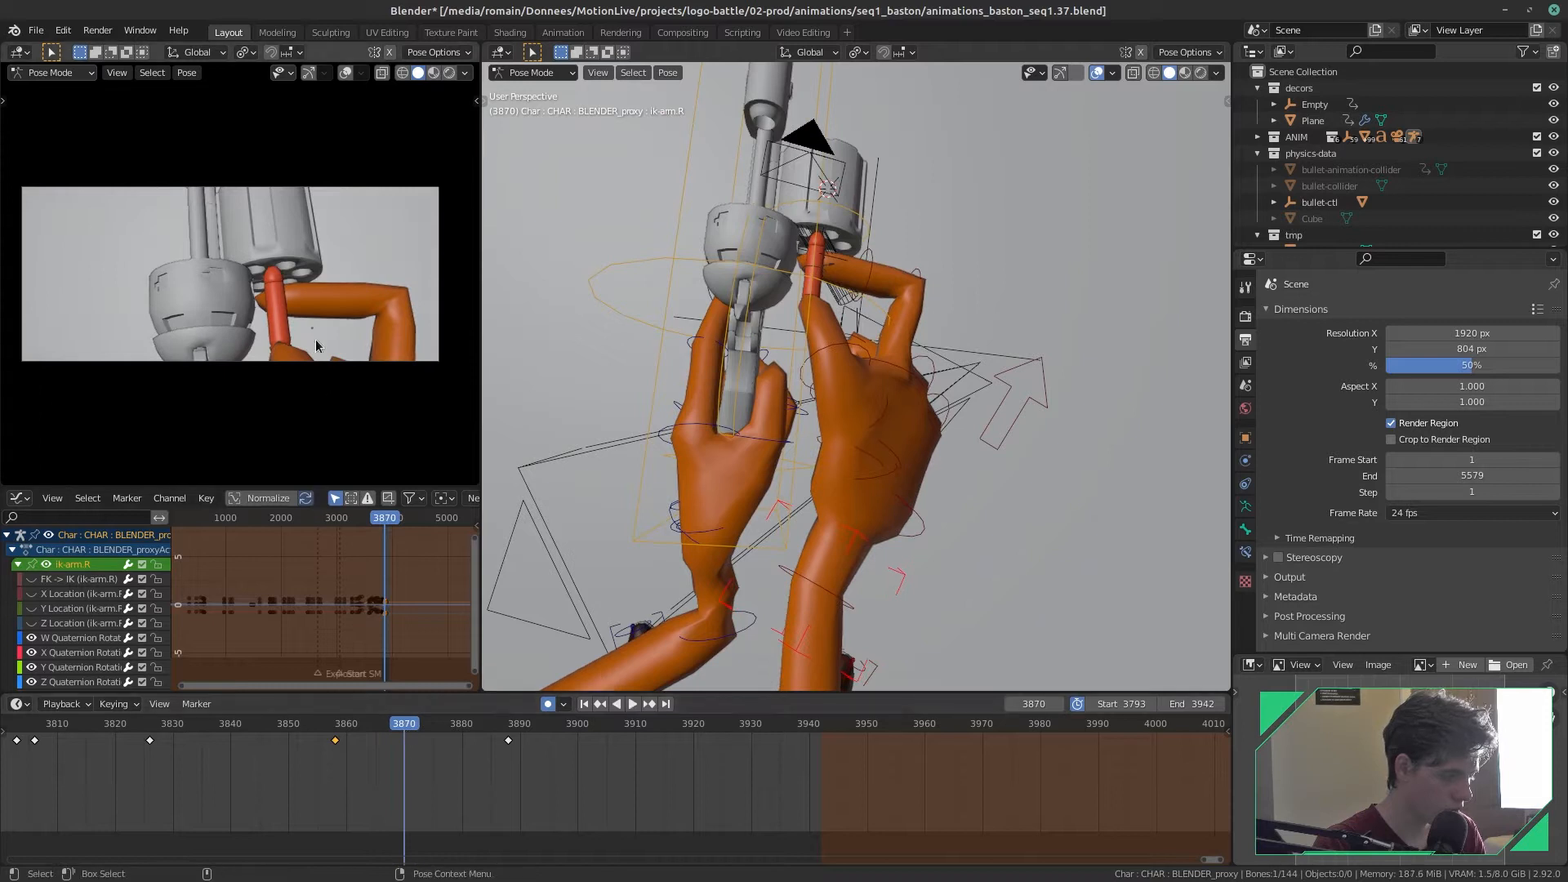
pyautogui.press('g')
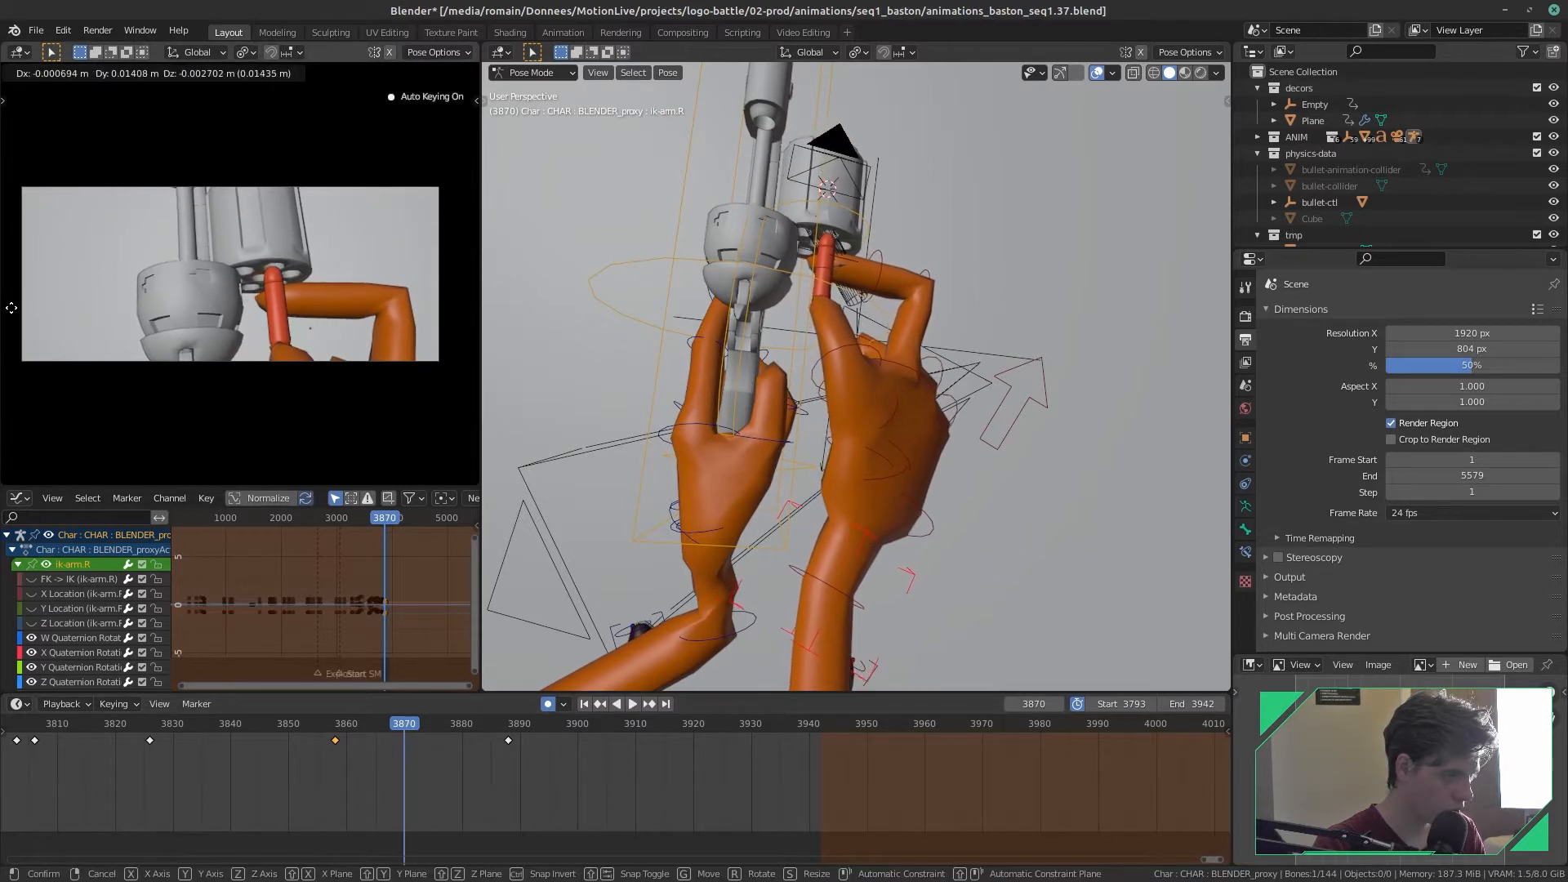
pyautogui.click(472, 308)
pyautogui.hotkey('ctrl', 's')
pyautogui.press('space')
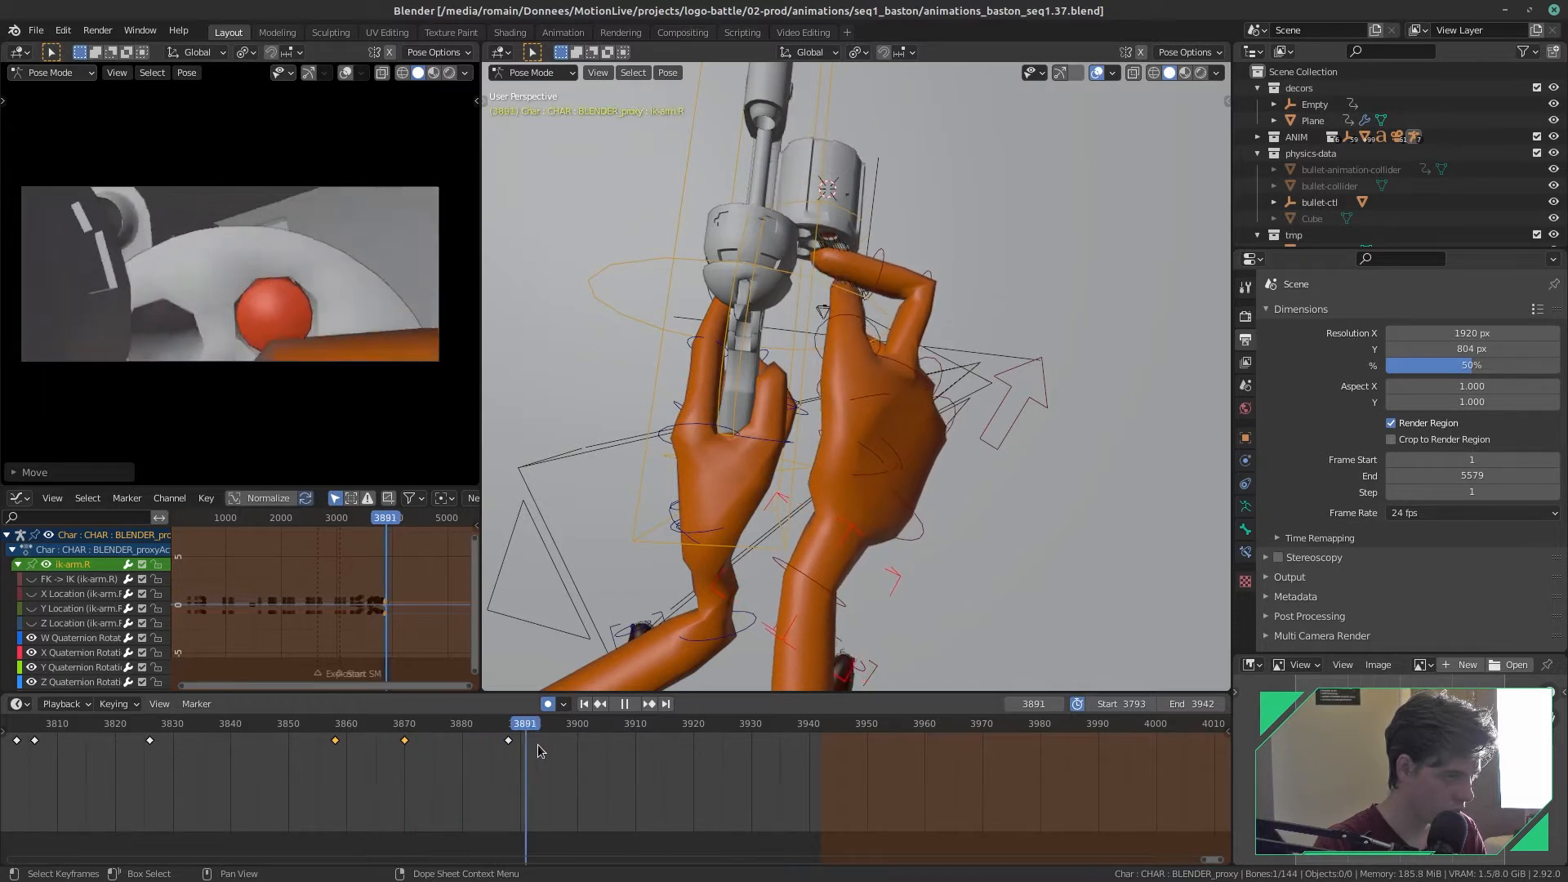
# - At frame 3883, nudge the ik-arm.R control slightly downward to adjust the fingers against the bullet, and check the result in playback
pyautogui.moveTo(490, 761); pyautogui.dragTo(480, 753)
pyautogui.press('g')
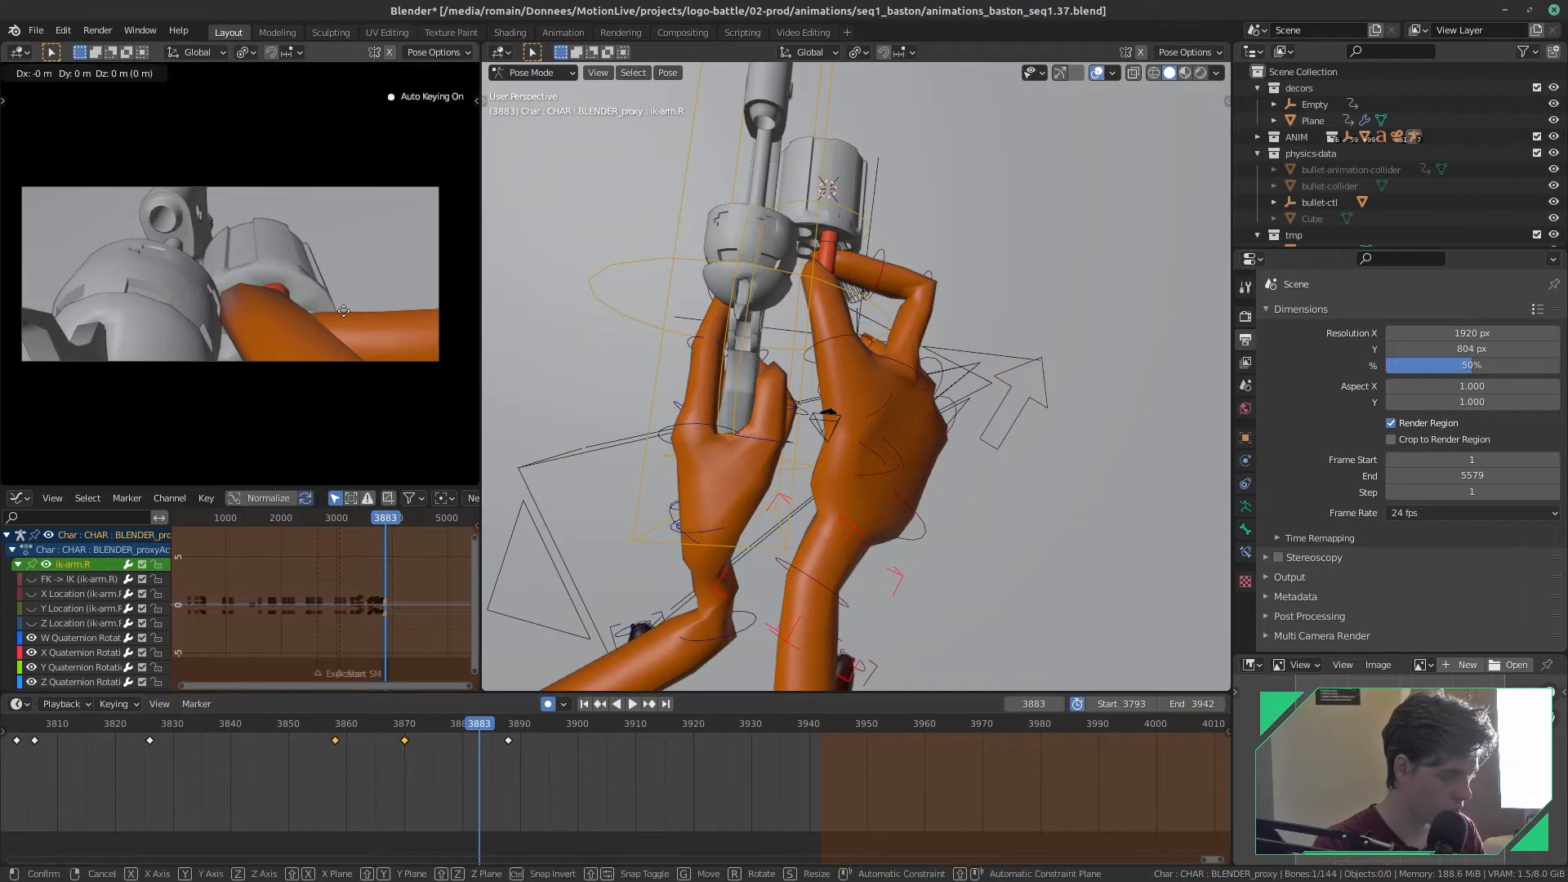
pyautogui.rightClick(340, 418)
pyautogui.keyDown('alt'); pyautogui.moveTo(914, 474); pyautogui.dragTo(735, 395); pyautogui.keyUp('alt')
pyautogui.keyDown('alt'); pyautogui.moveTo(735, 396); pyautogui.dragTo(686, 571, button='middle'); pyautogui.keyUp('alt')
pyautogui.keyDown('alt'); pyautogui.moveTo(686, 571); pyautogui.dragTo(761, 480, button='right'); pyautogui.keyUp('alt')
pyautogui.keyDown('alt'); pyautogui.moveTo(761, 480); pyautogui.dragTo(791, 368); pyautogui.keyUp('alt')
pyautogui.keyDown('alt'); pyautogui.moveTo(790, 368); pyautogui.dragTo(800, 498, button='middle'); pyautogui.keyUp('alt')
pyautogui.keyDown('alt'); pyautogui.moveTo(801, 498); pyautogui.dragTo(869, 445, button='right'); pyautogui.keyUp('alt')
pyautogui.keyDown('alt'); pyautogui.moveTo(870, 445); pyautogui.dragTo(937, 478); pyautogui.keyUp('alt')
pyautogui.press('g')
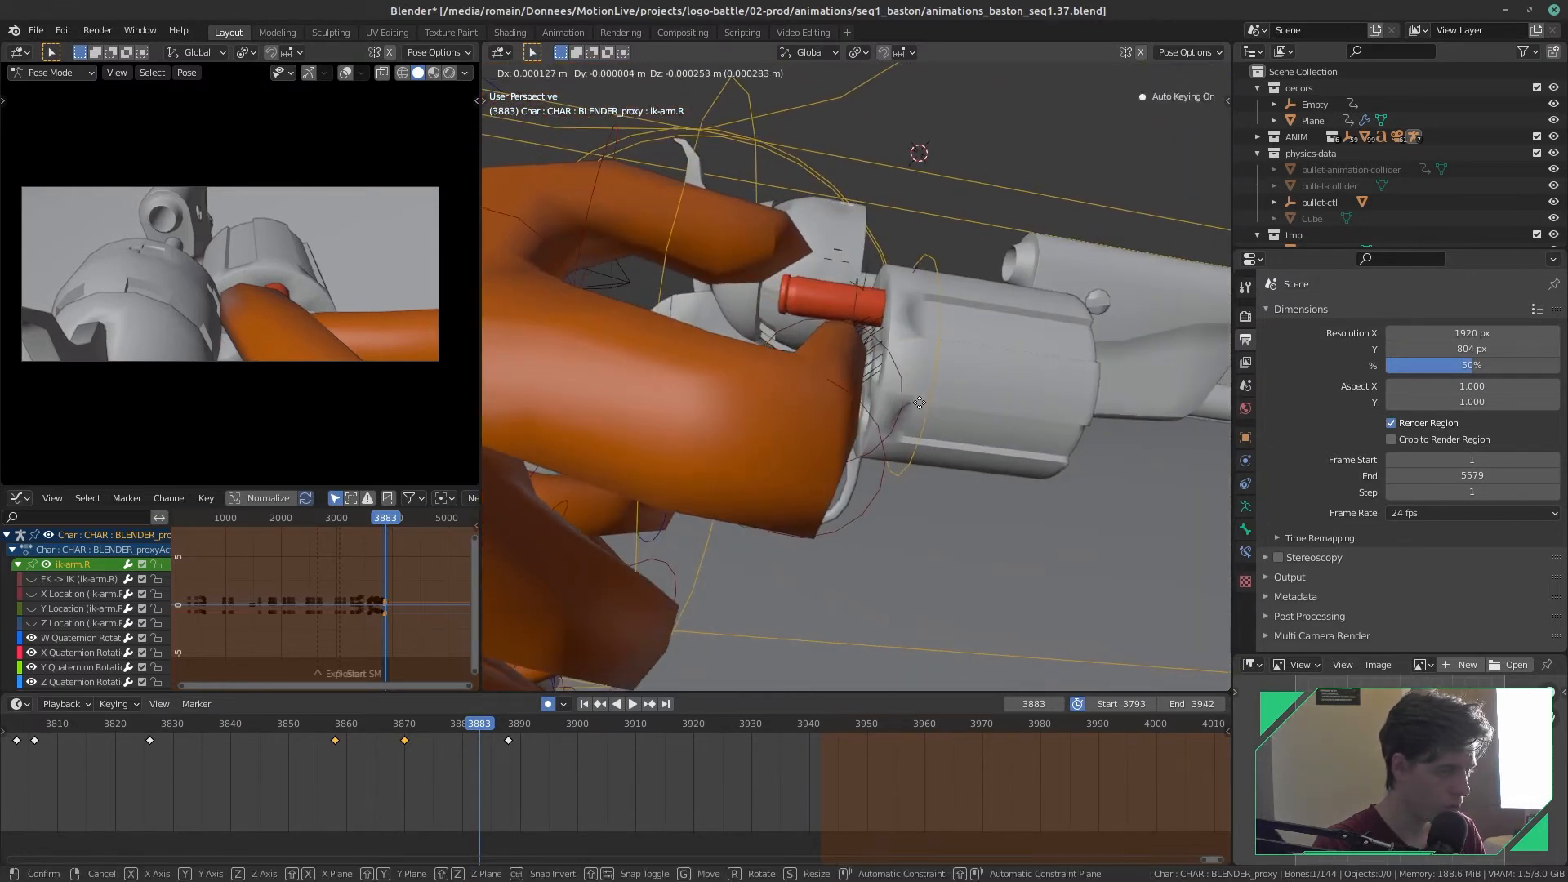
pyautogui.click(915, 423)
pyautogui.keyDown('alt'); pyautogui.moveTo(914, 422); pyautogui.dragTo(699, 605); pyautogui.keyUp('alt')
pyautogui.press('space')
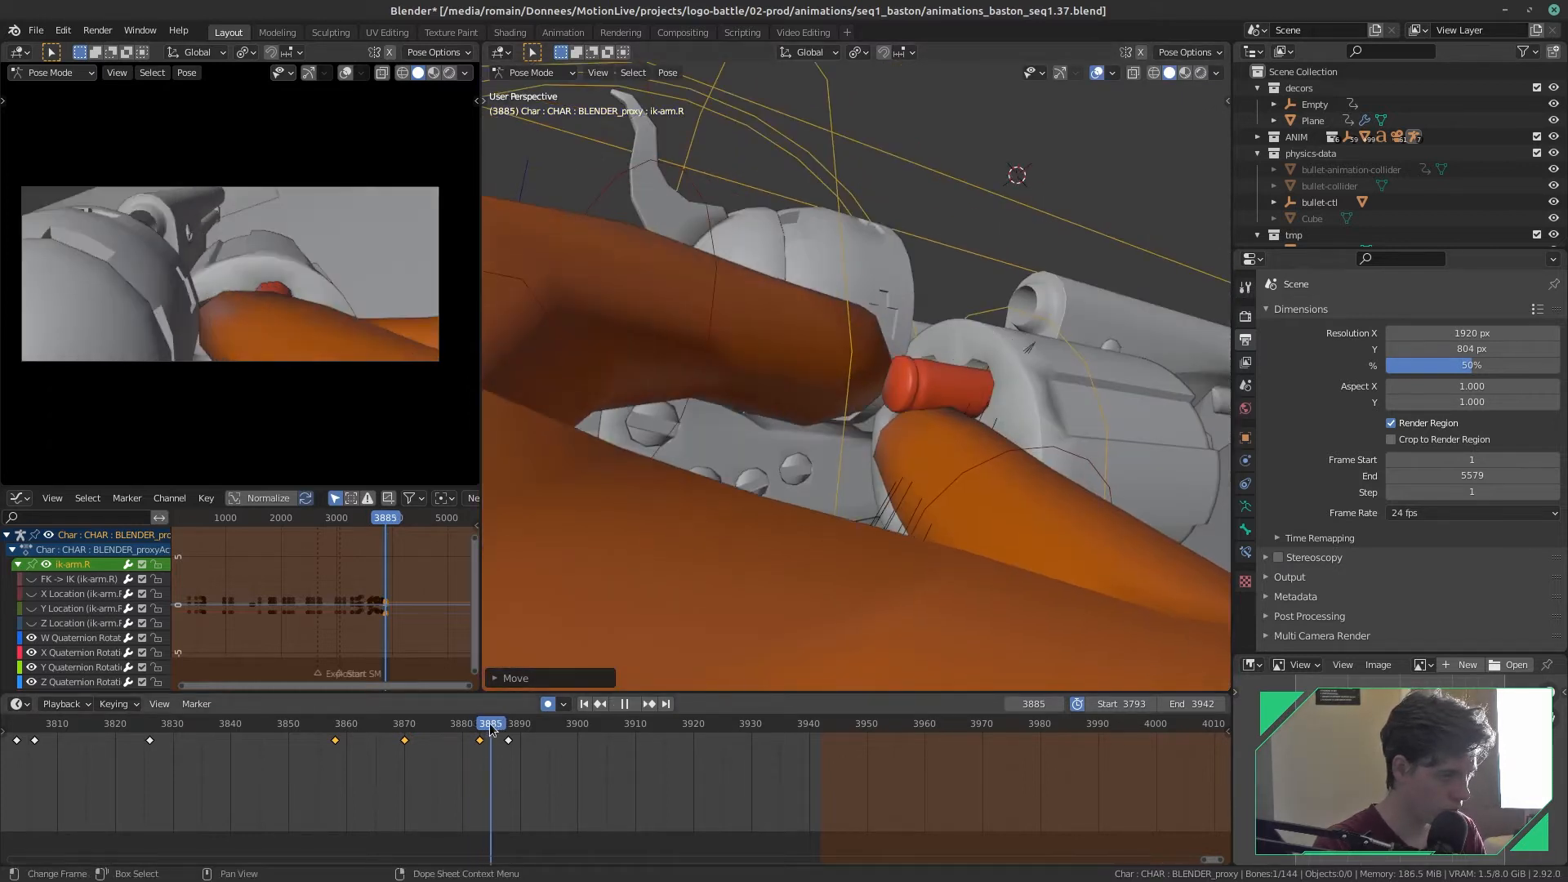
# - At frame 3885, move ik-arm.R about 0.003 m, check the insertion motion, and save the file
pyautogui.moveTo(523, 732); pyautogui.dragTo(486, 743)
pyautogui.press('space')
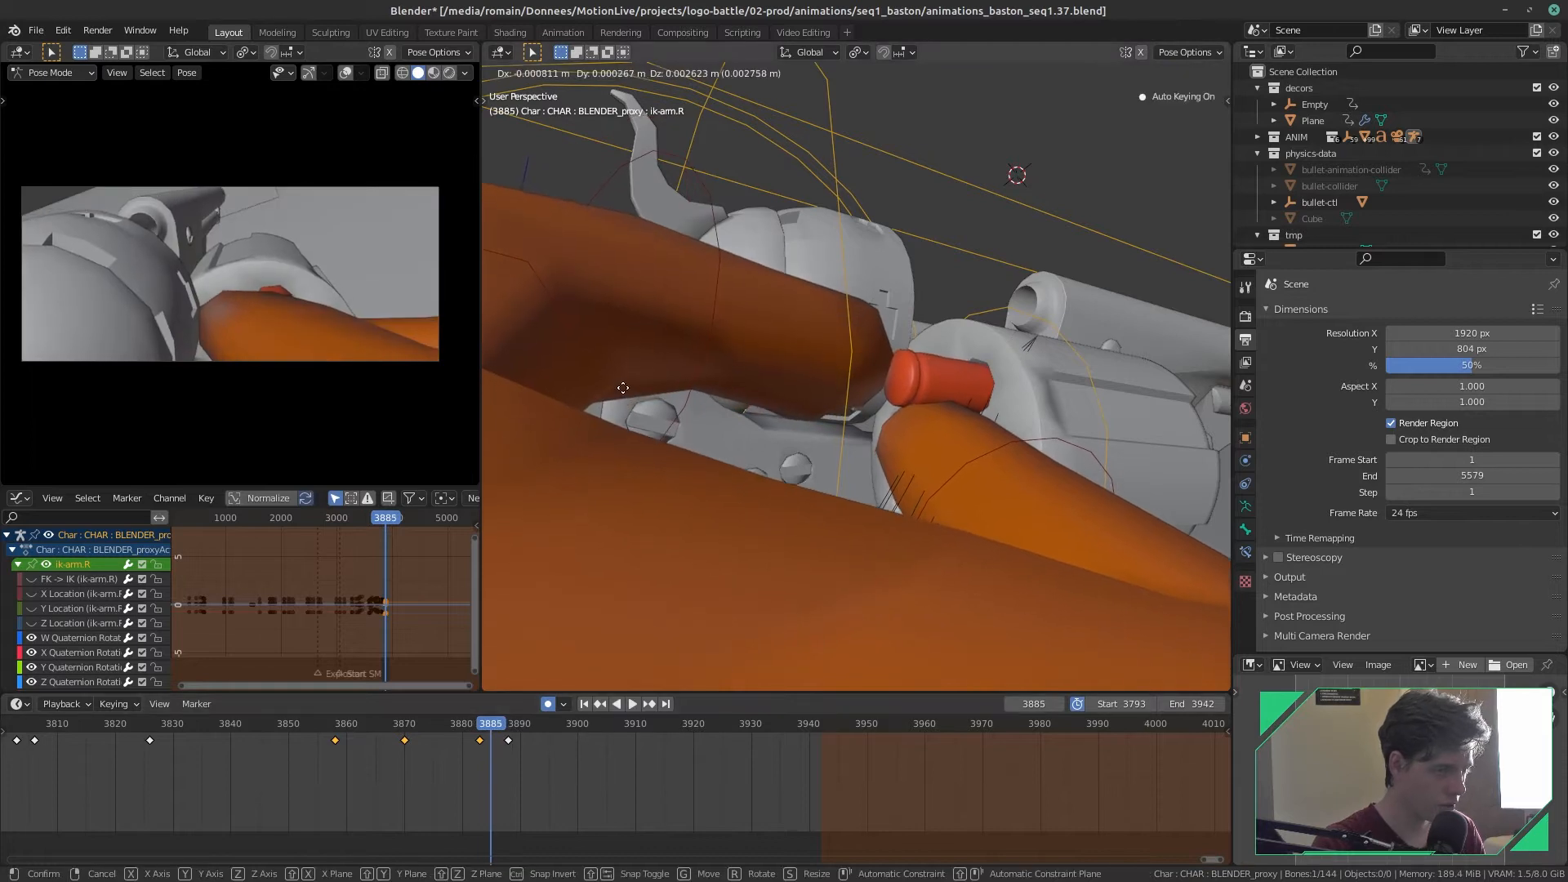
pyautogui.press('space')
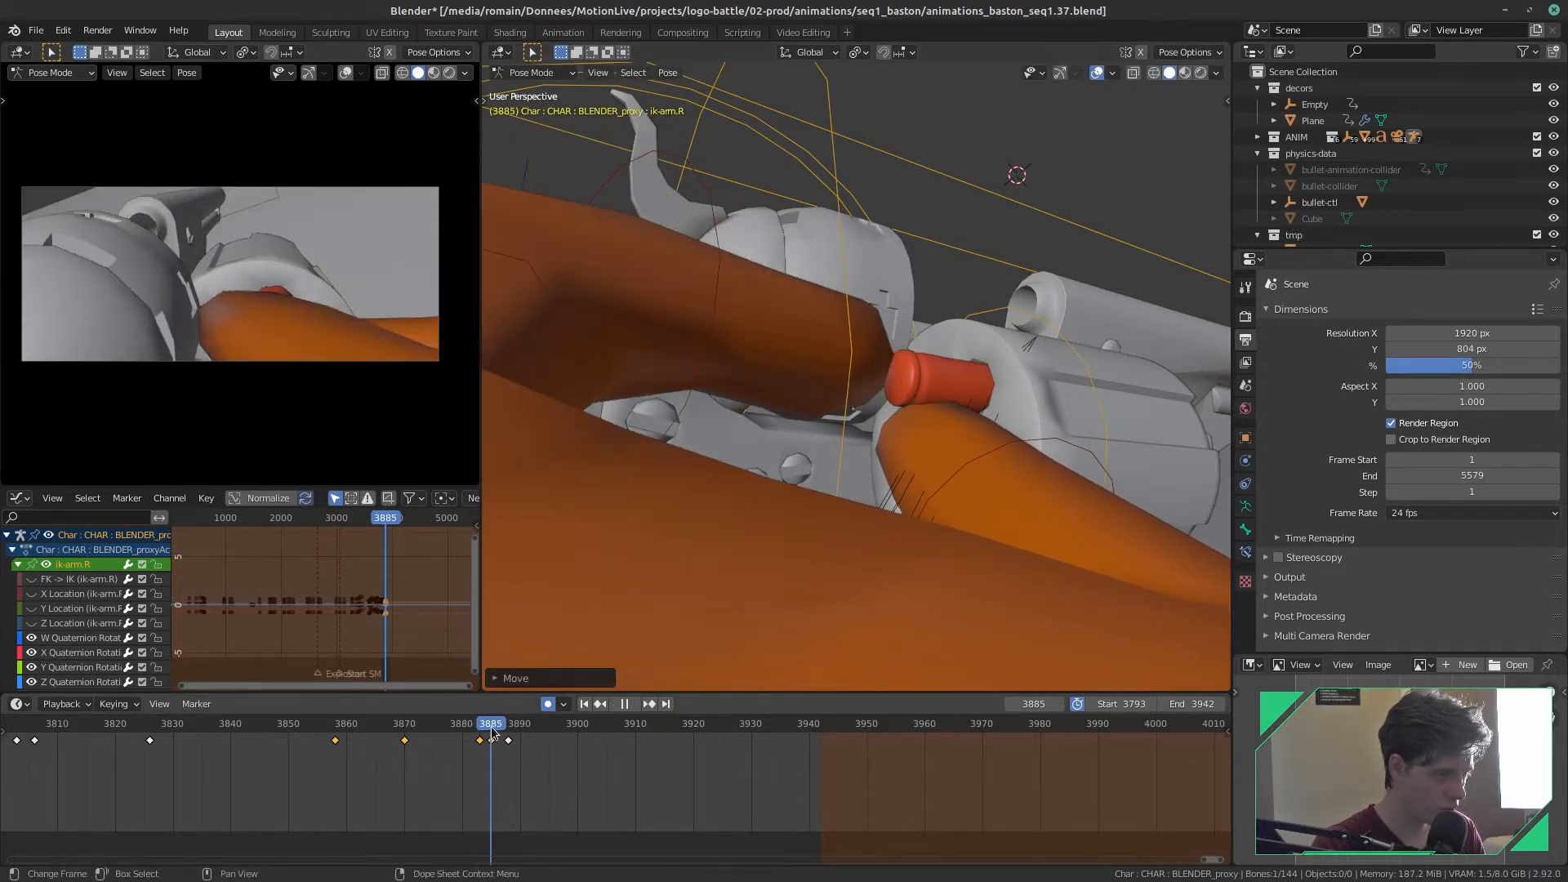
pyautogui.moveTo(572, 751); pyautogui.dragTo(64, 777)
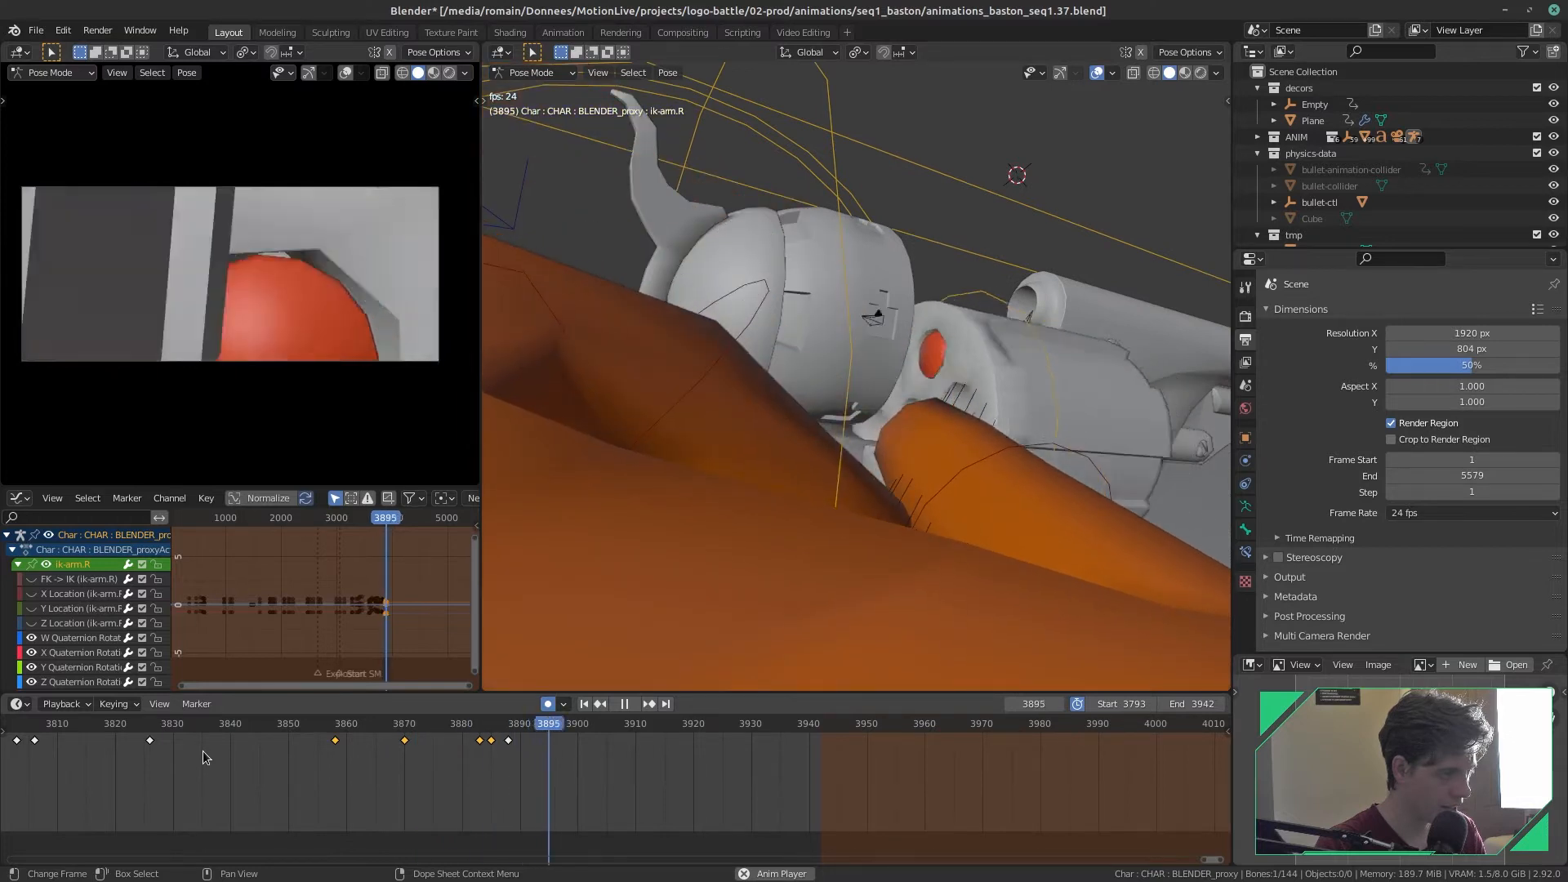
pyautogui.moveTo(647, 736); pyautogui.dragTo(462, 725)
pyautogui.moveTo(899, 392); pyautogui.dragTo(865, 384, button='middle')
pyautogui.hotkey('ctrl', 's')
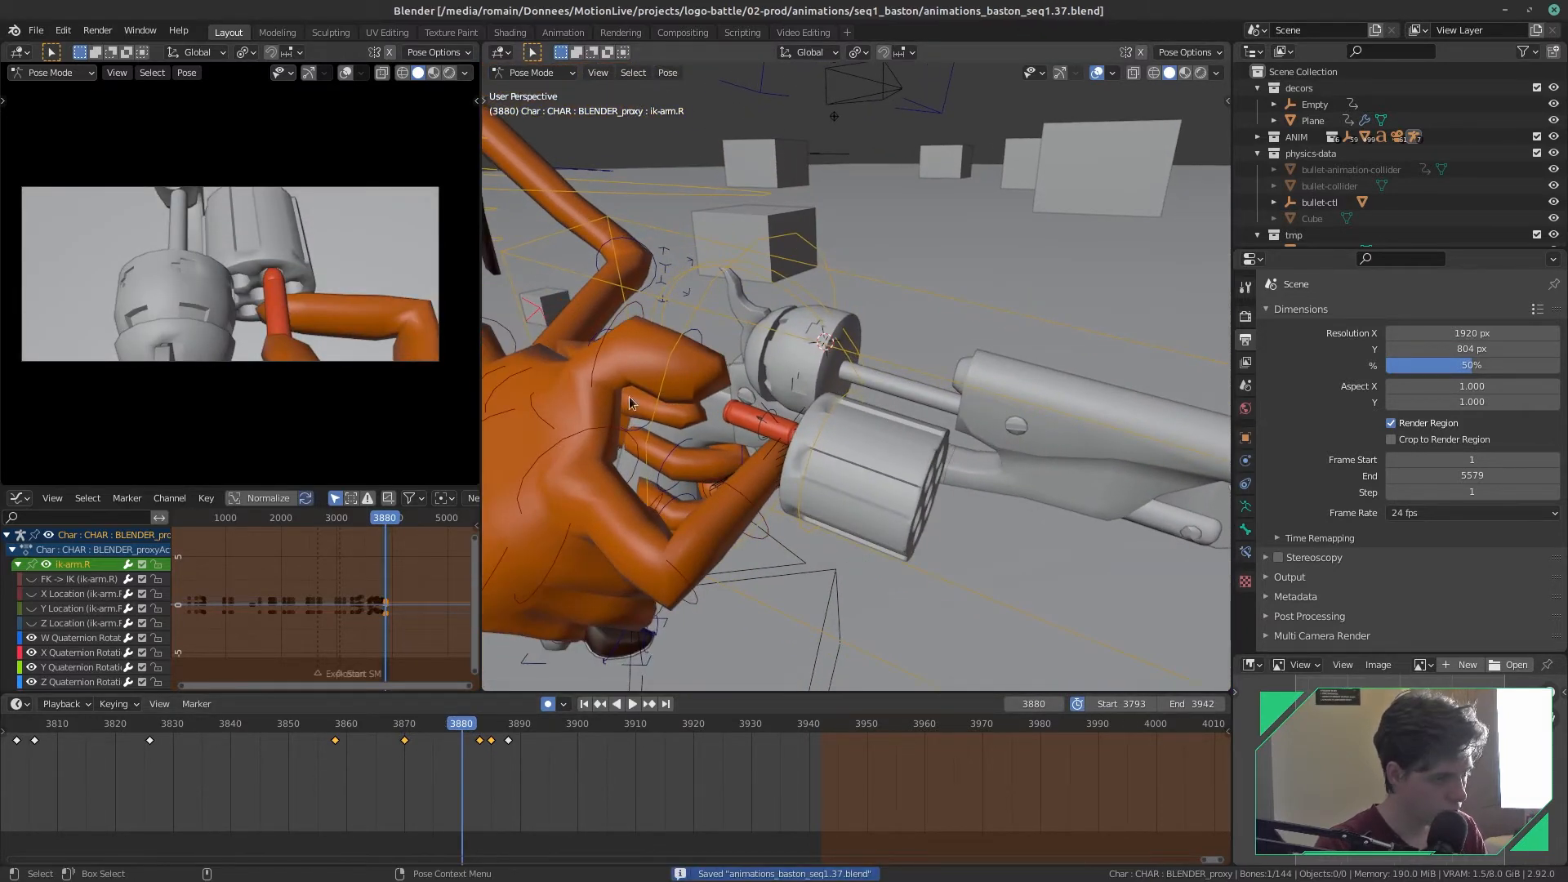
# - At frame 3879, rotate the thumb bone def_finger.023.R relative to the bullet, and check the surrounding frames
pyautogui.click(604, 398)
pyautogui.moveTo(604, 397); pyautogui.dragTo(771, 398, button='middle')
pyautogui.moveTo(765, 302); pyautogui.dragTo(785, 329, button='middle')
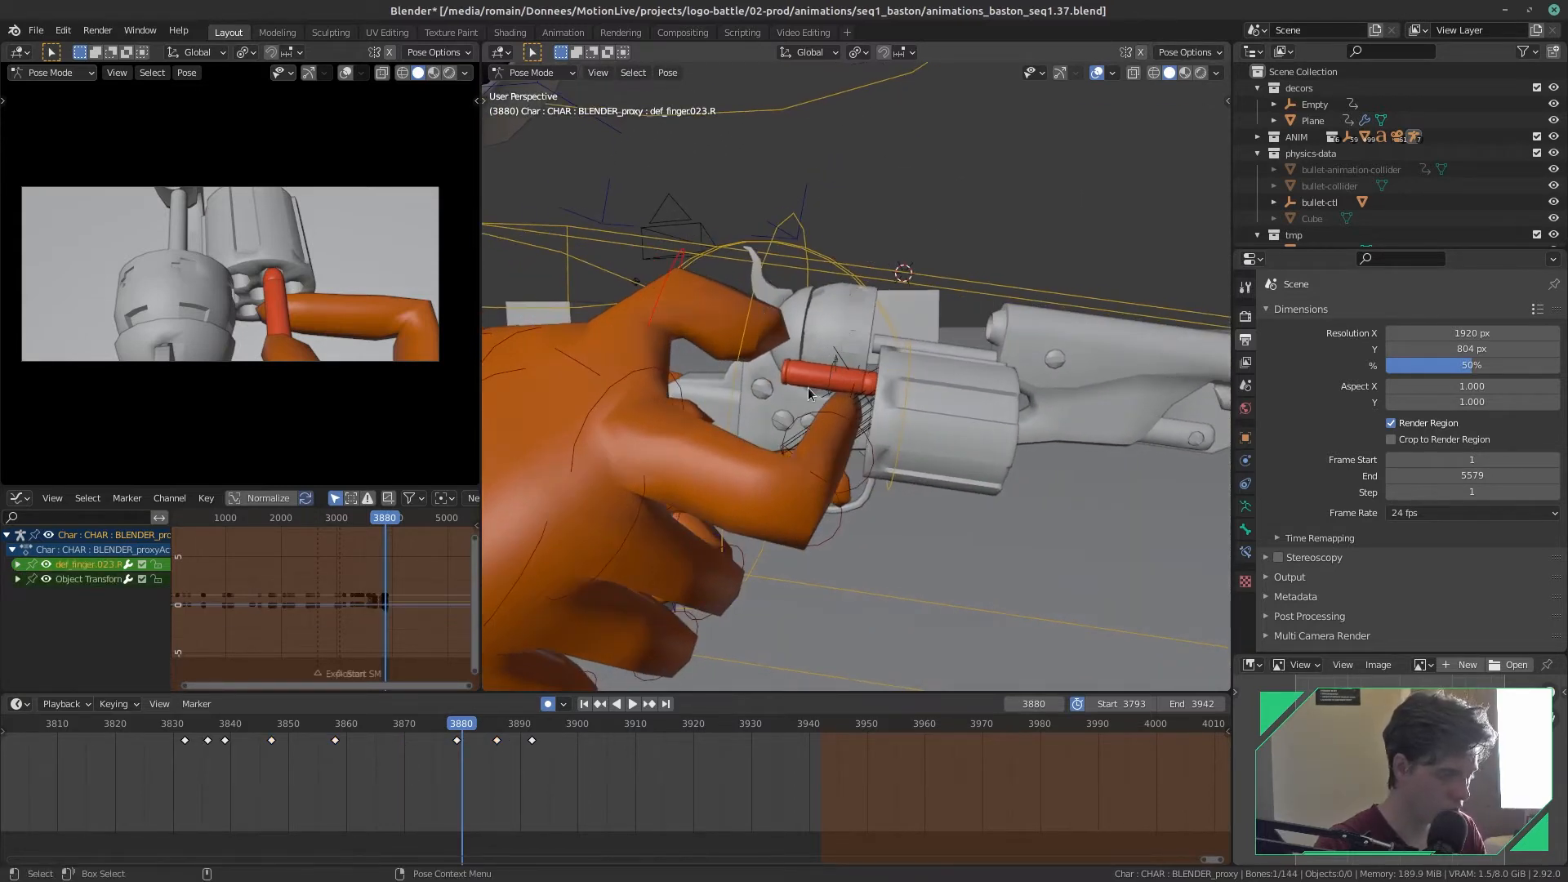
pyautogui.press('Left')
pyautogui.press('r')
pyautogui.click(822, 483)
pyautogui.press('space')
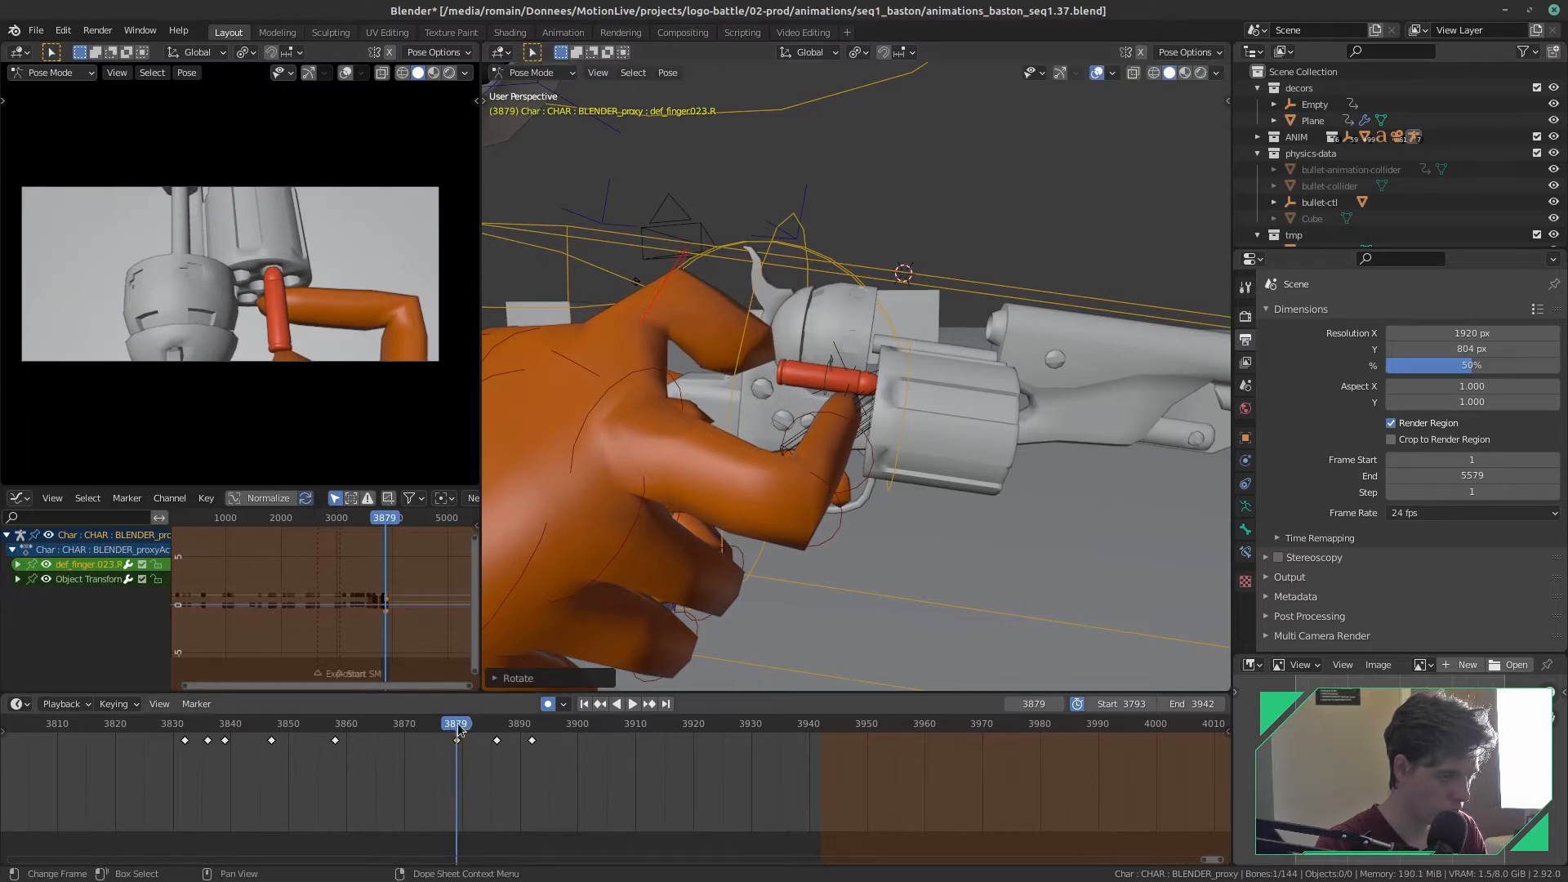
pyautogui.moveTo(508, 729); pyautogui.dragTo(212, 751)
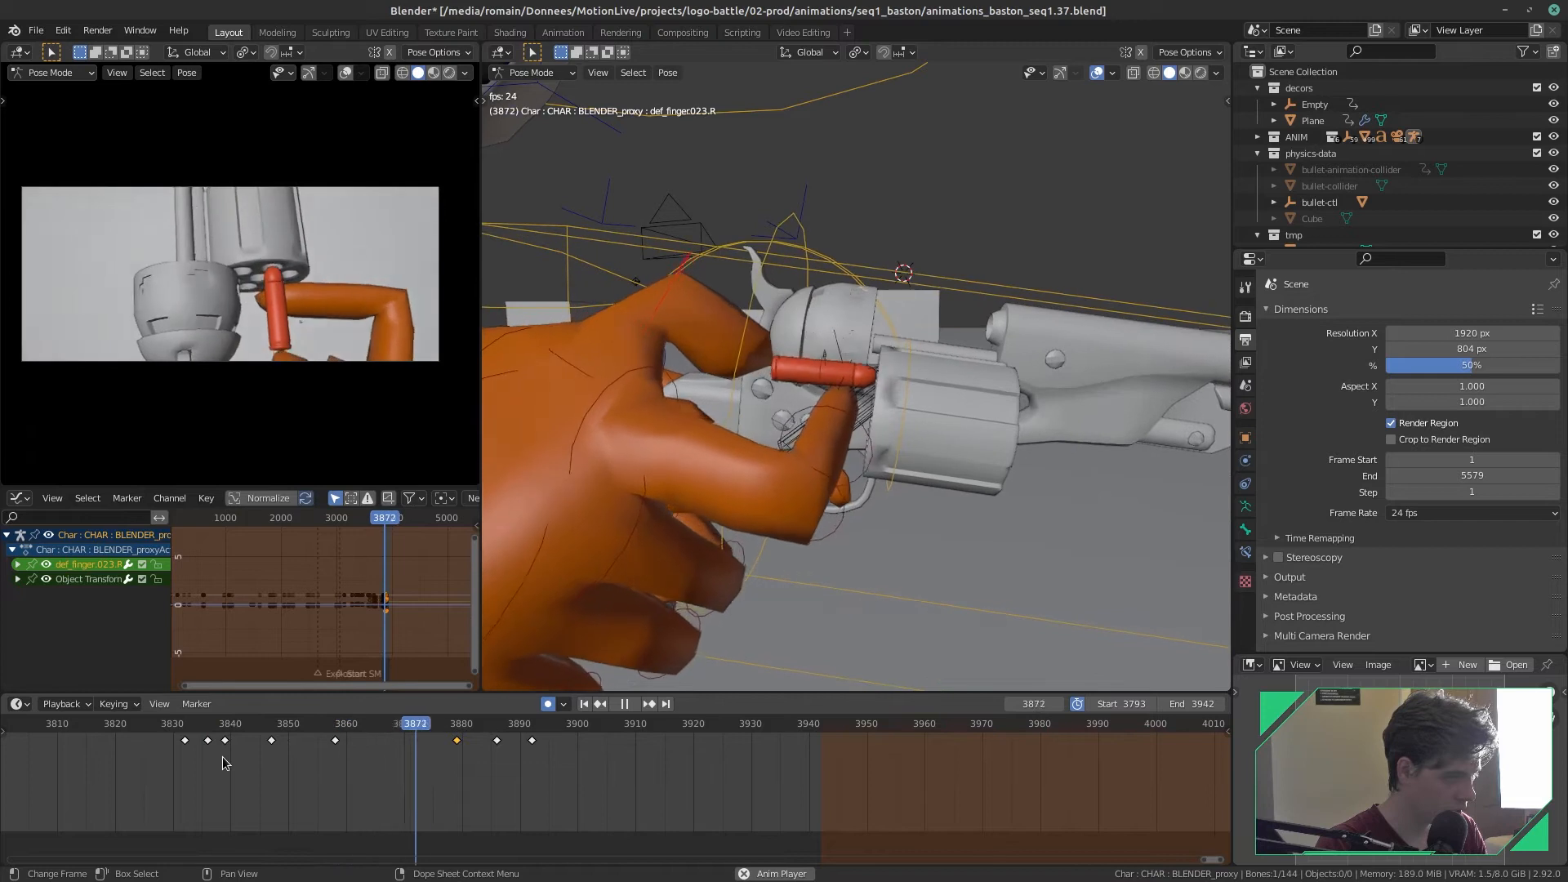
pyautogui.press('space')
pyautogui.moveTo(521, 731); pyautogui.dragTo(459, 733)
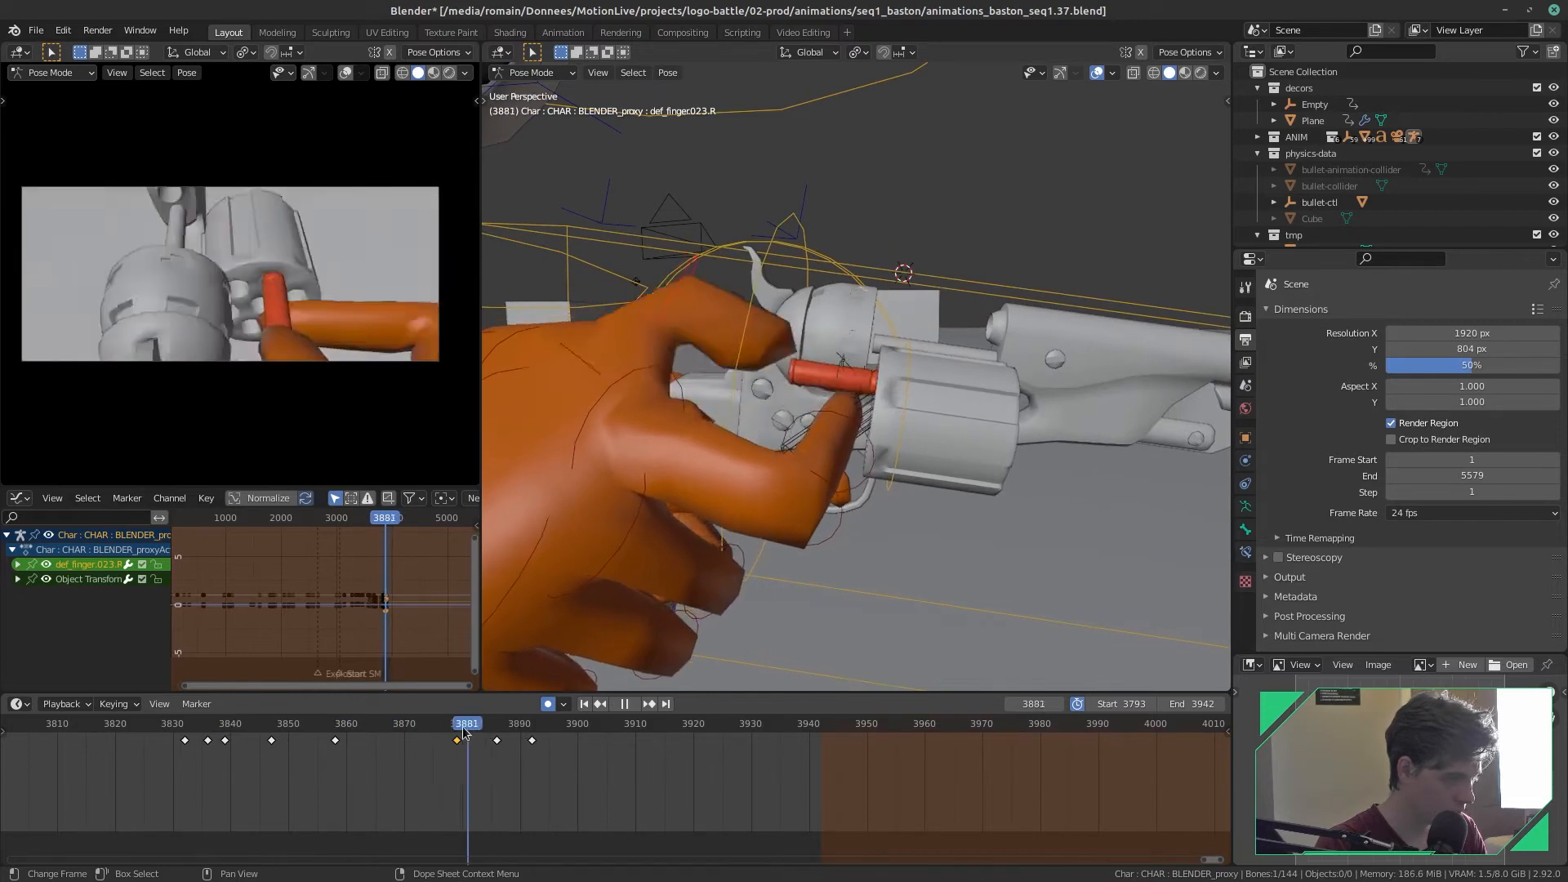
pyautogui.press('space')
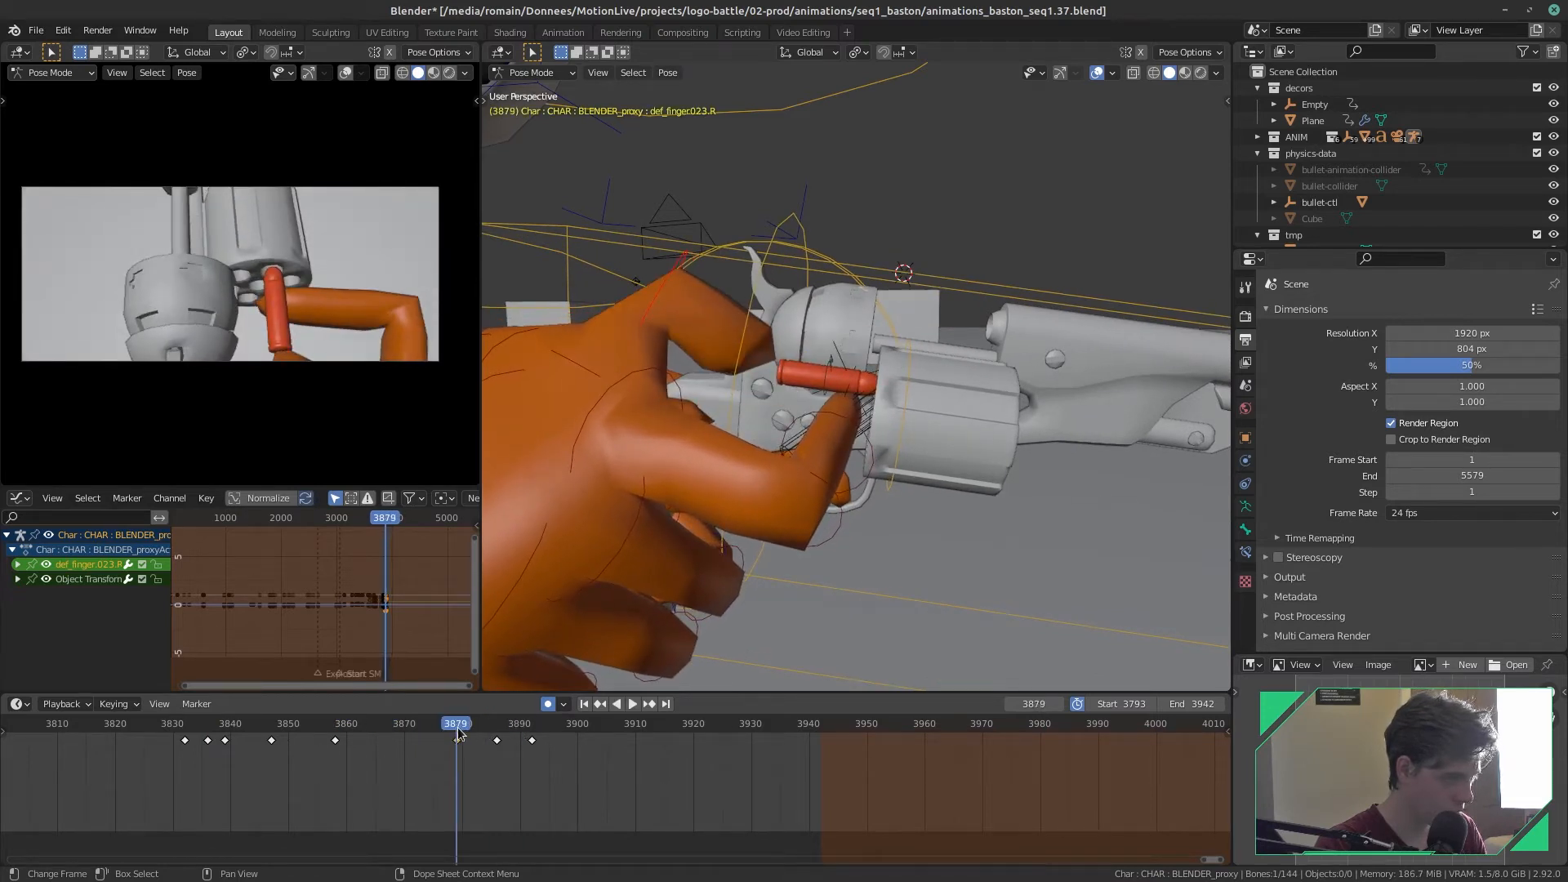
# - At frame 3875, rotate the thumb bones def_finger.022.R and def_finger.023.R to adjust the grip on the bullet, and save the file
pyautogui.moveTo(456, 727); pyautogui.dragTo(433, 726)
pyautogui.click(529, 330)
pyautogui.moveTo(683, 429); pyautogui.dragTo(727, 462, button='middle')
pyautogui.press('r')
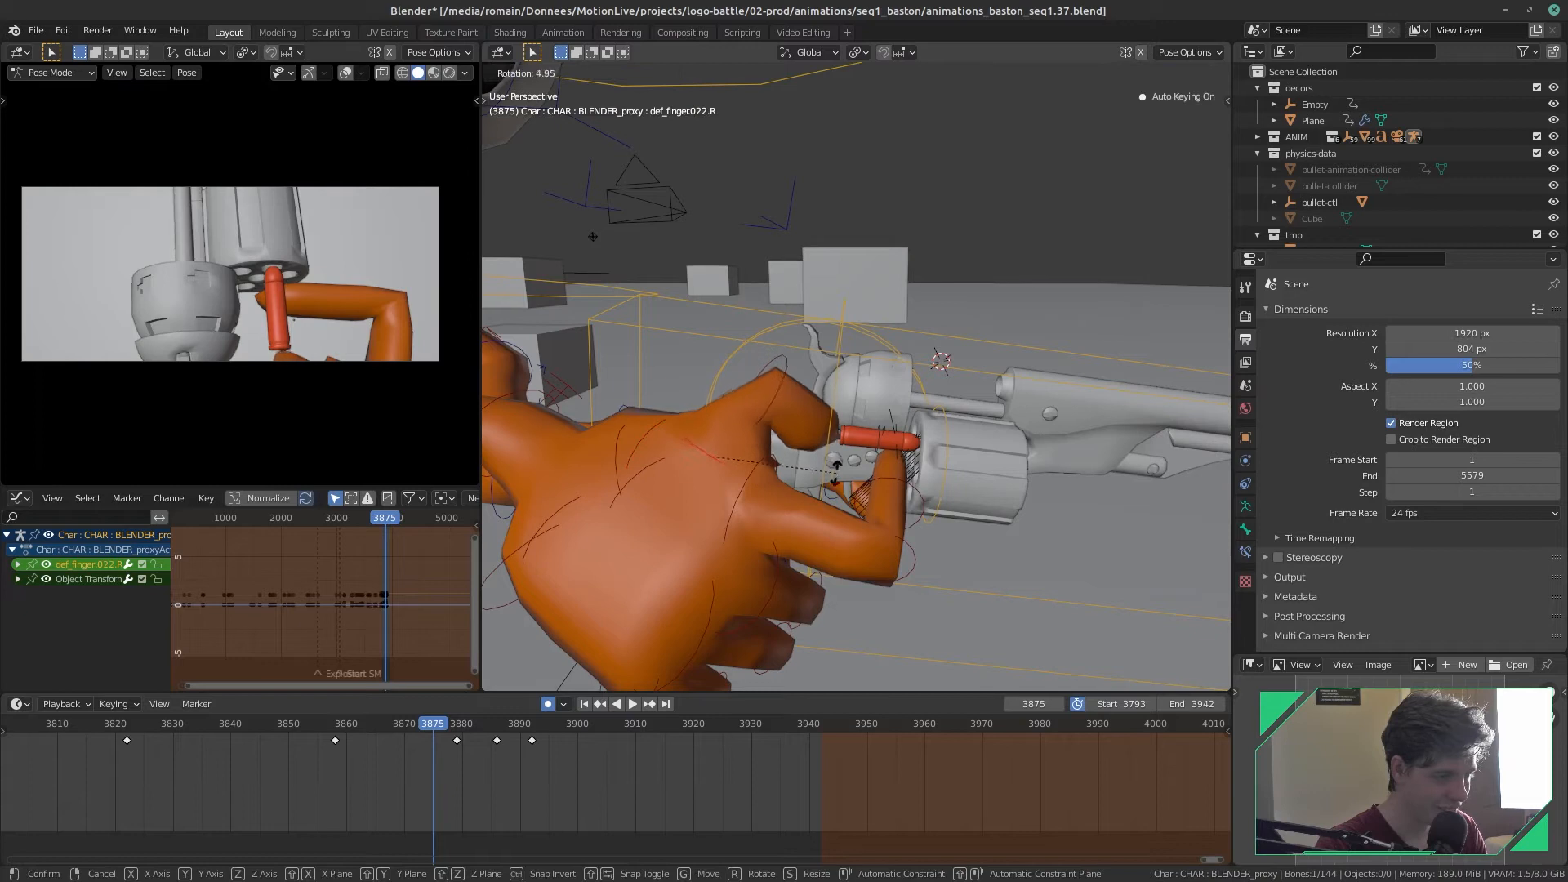
pyautogui.click(834, 491)
pyautogui.click(802, 390)
pyautogui.press('r')
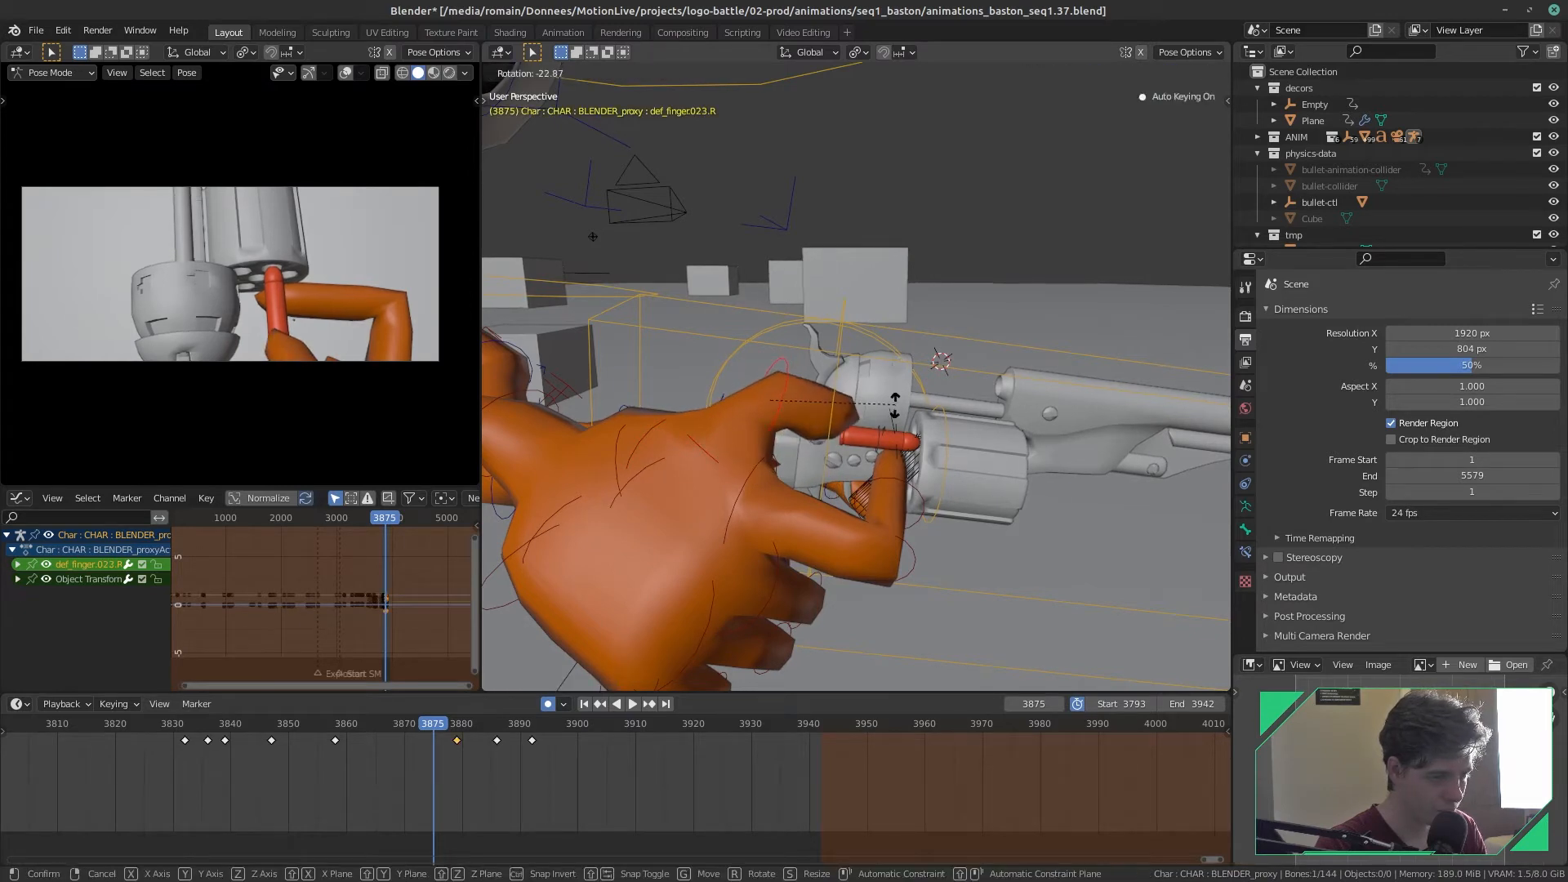
pyautogui.click(895, 404)
pyautogui.moveTo(436, 737); pyautogui.dragTo(253, 742)
pyautogui.hotkey('ctrl', 's')
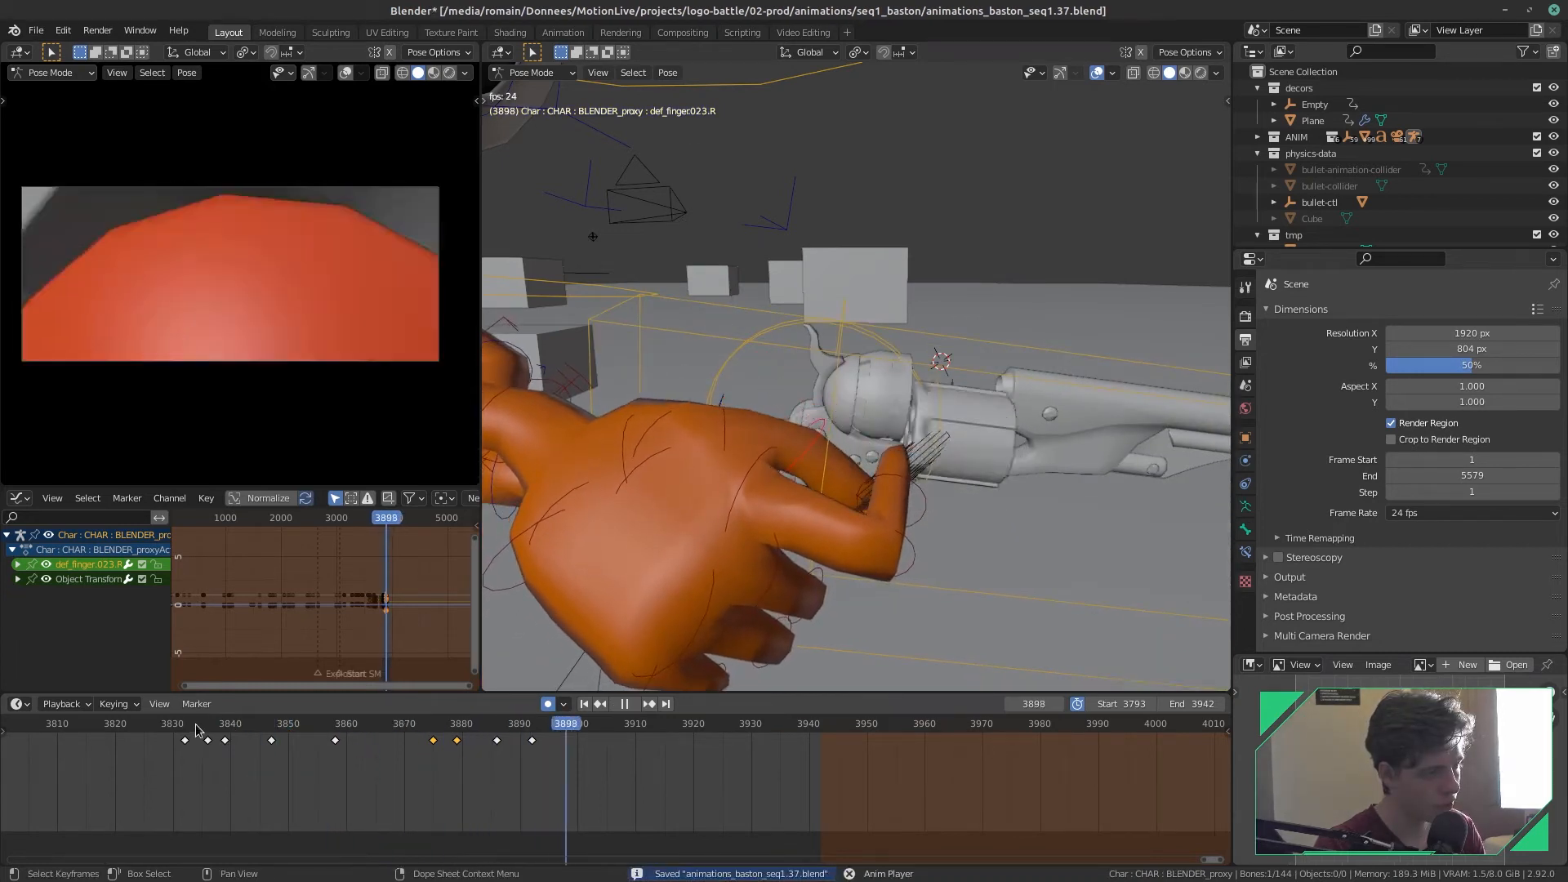
# - Replay and scrub the shot between frames 3794 and 3897 to examine the full loading motion, and save the file
pyautogui.scroll(-4, 410, 774)
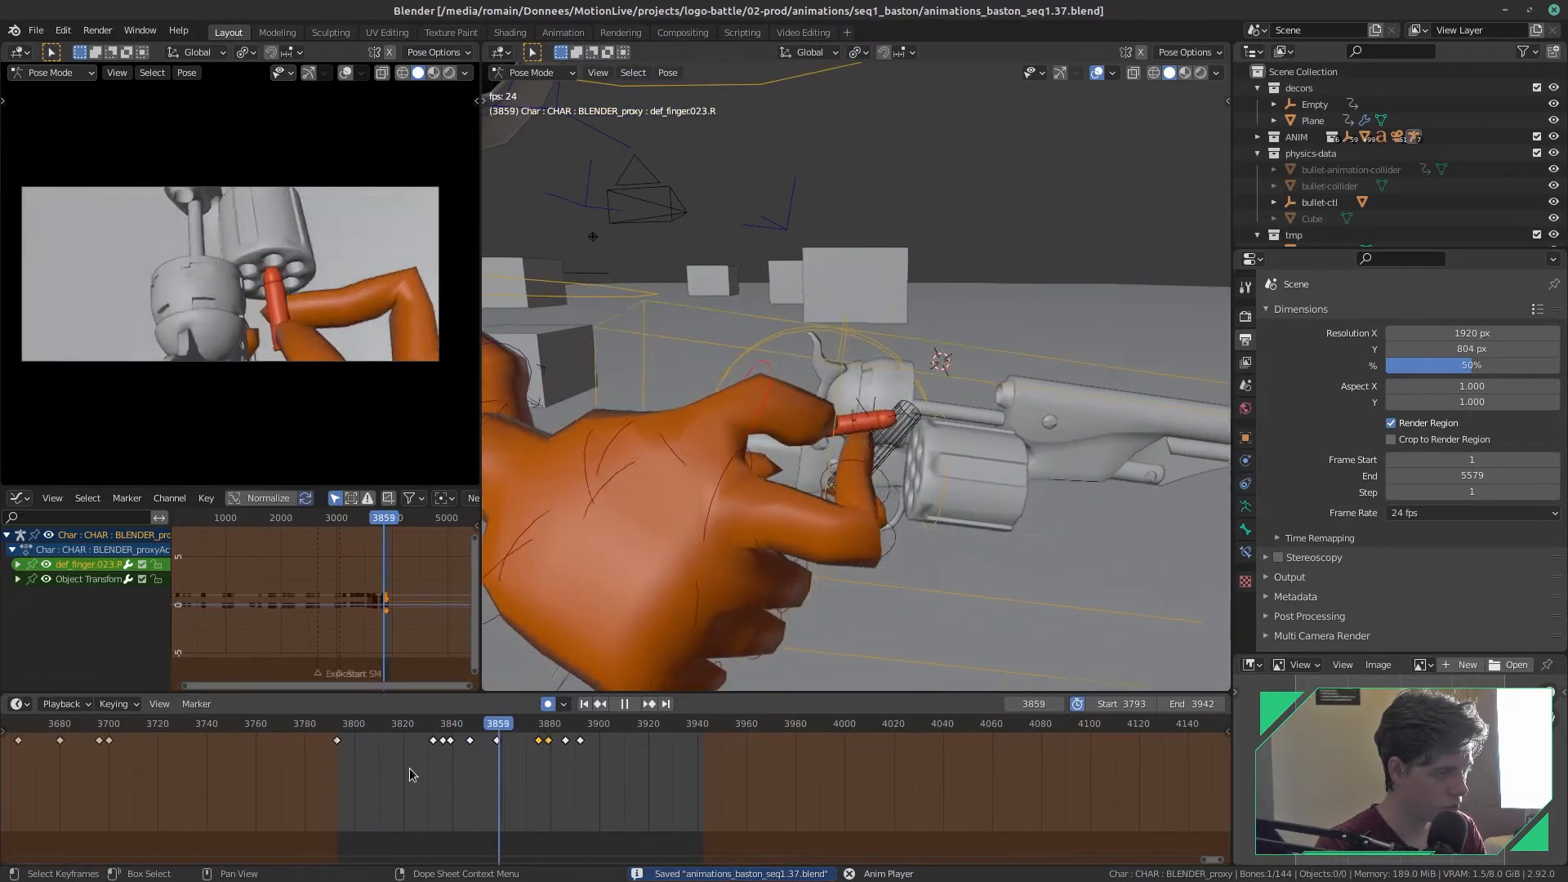
pyautogui.press('space')
pyautogui.moveTo(558, 733); pyautogui.dragTo(339, 761)
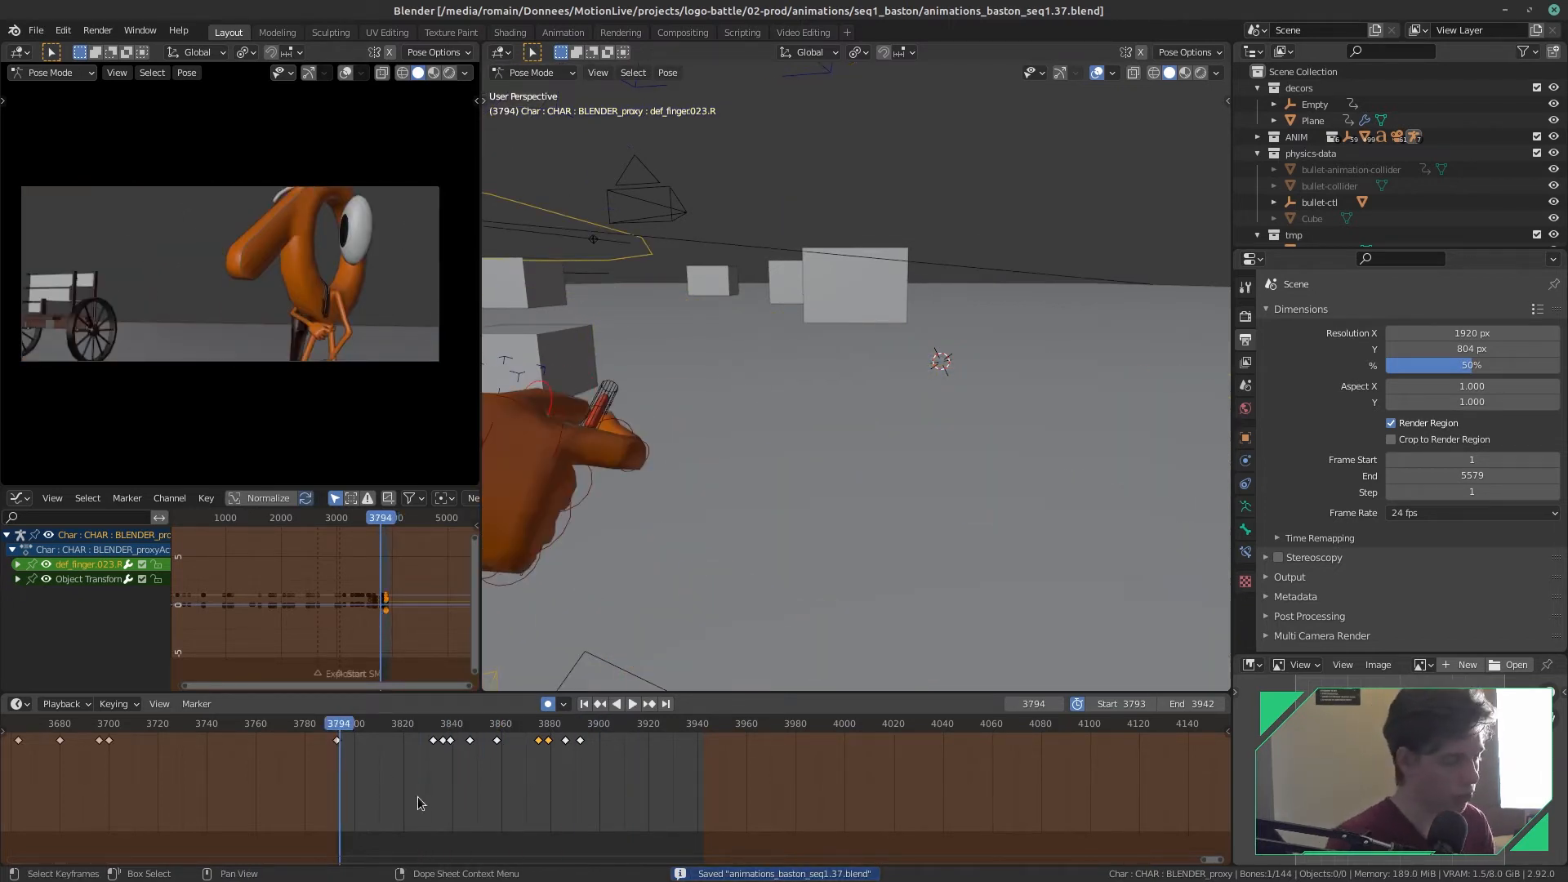
pyautogui.press('space')
pyautogui.press('space')
pyautogui.moveTo(448, 738); pyautogui.dragTo(585, 720)
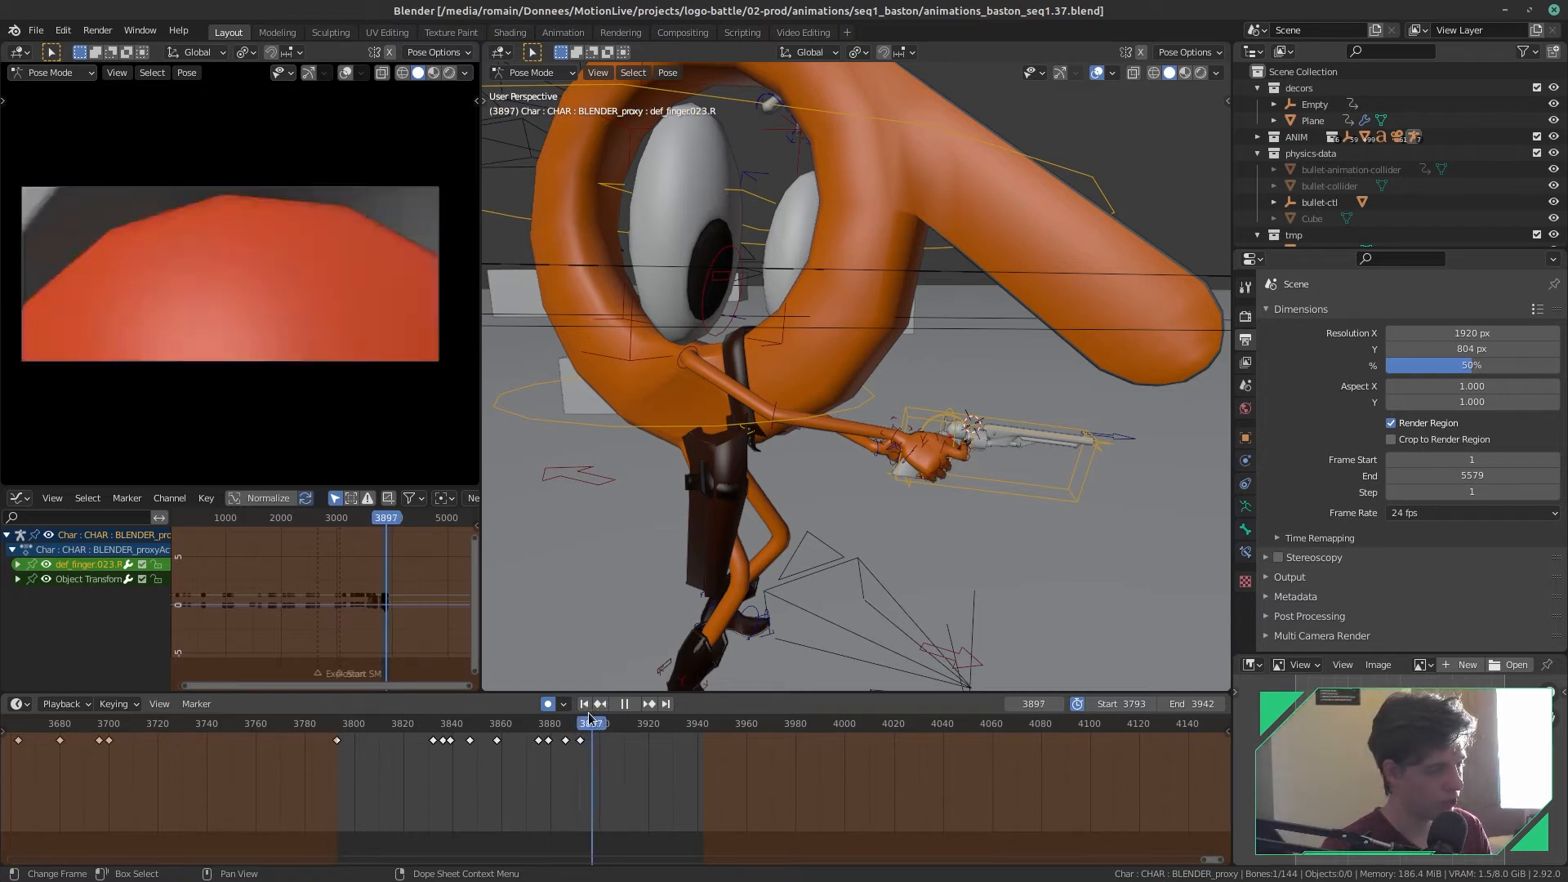
pyautogui.moveTo(588, 717); pyautogui.dragTo(566, 725)
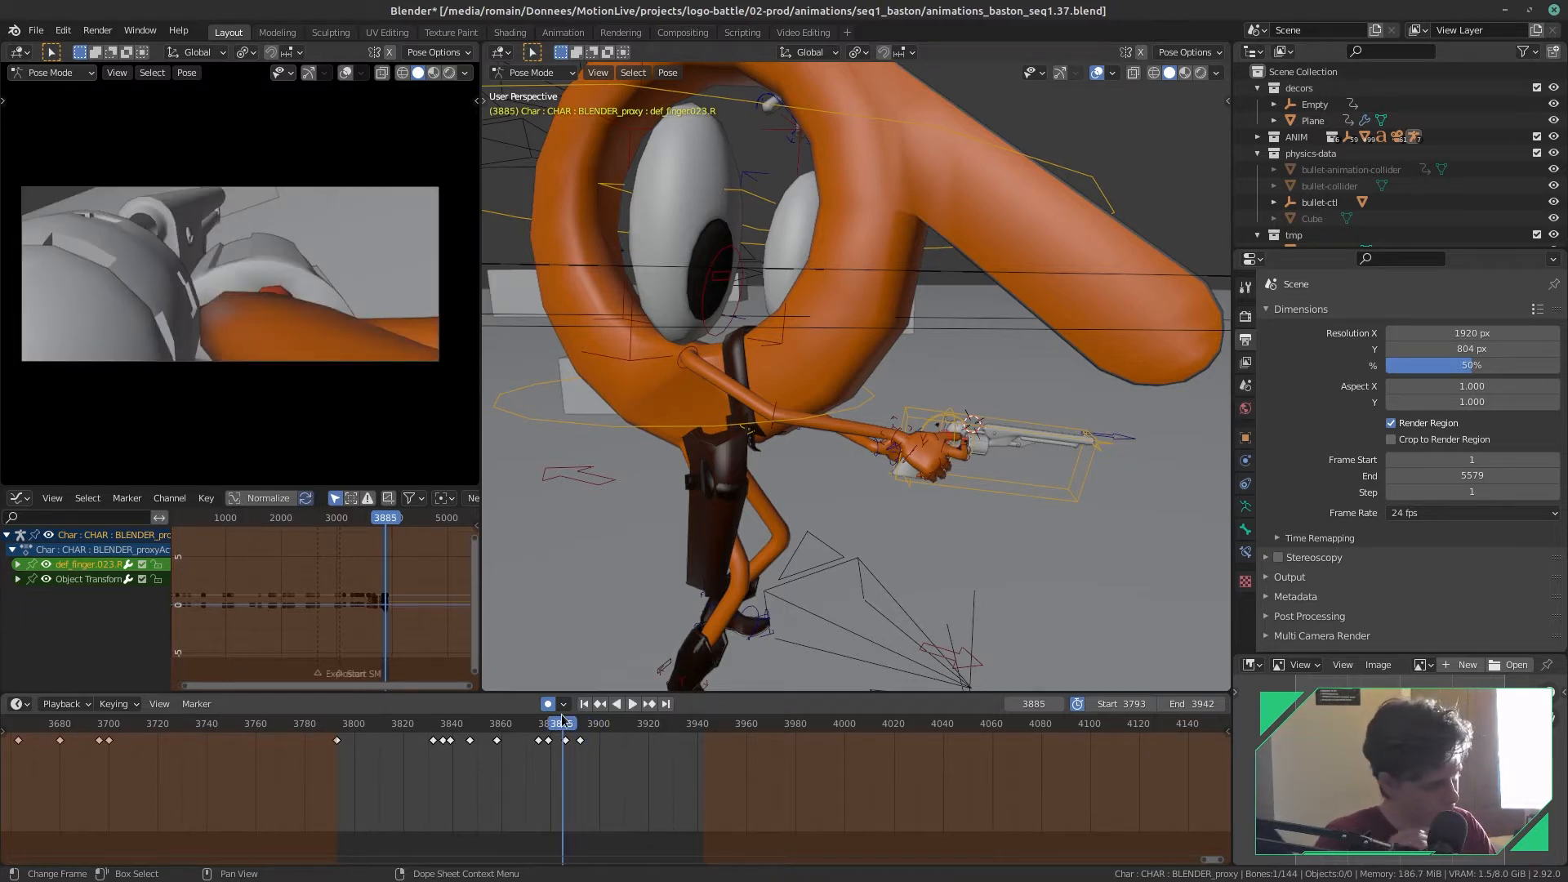
pyautogui.hotkey('ctrl', 's')
pyautogui.moveTo(549, 725); pyautogui.dragTo(348, 753)
pyautogui.press('space')
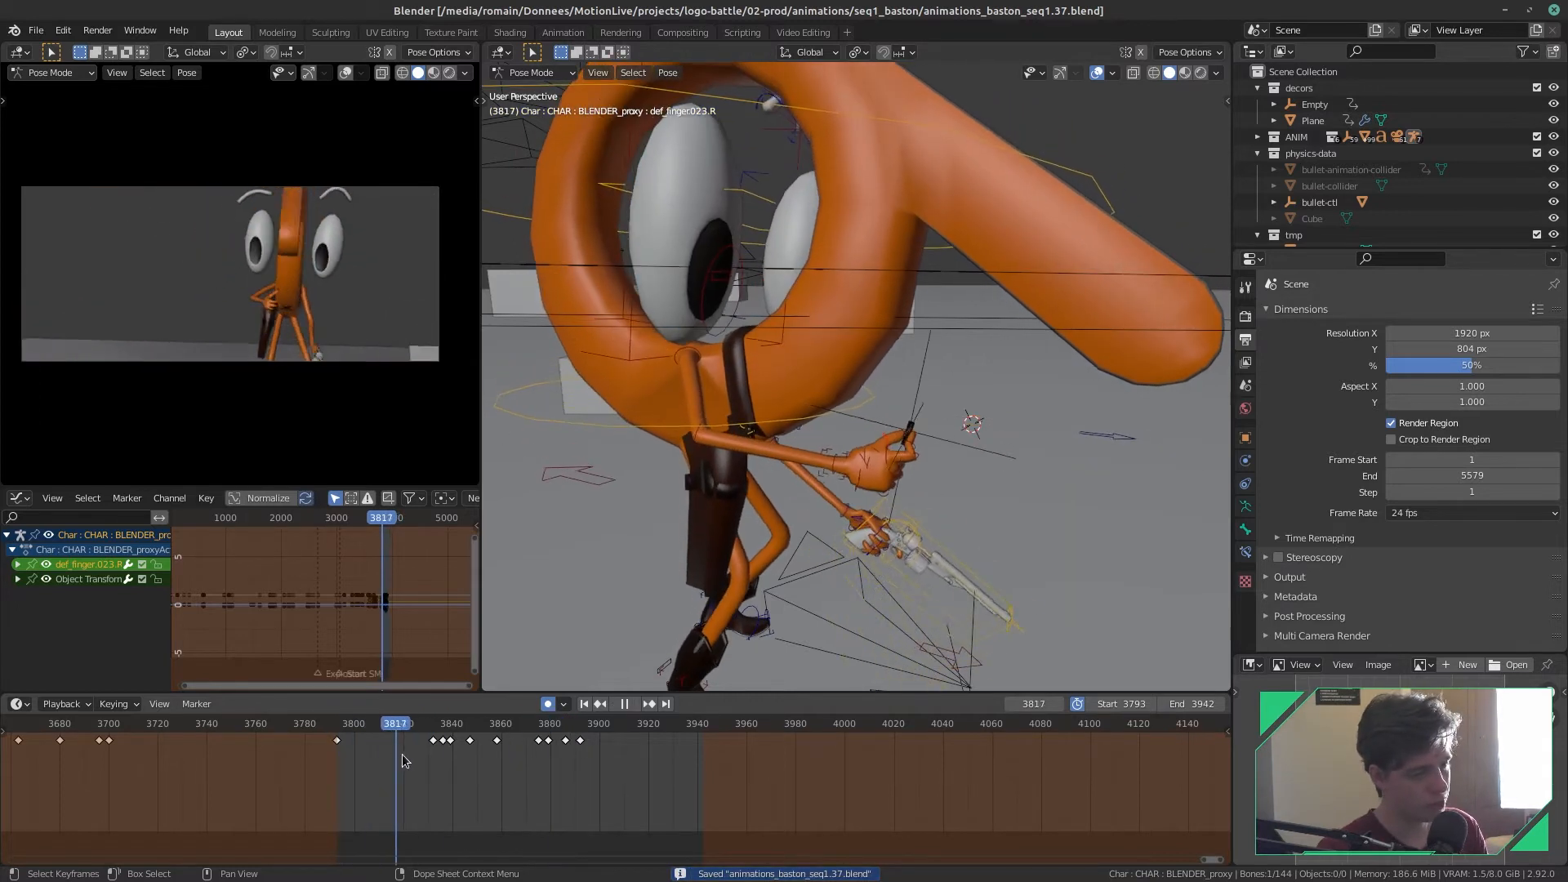
# - At frame 3837, rotate the right-hand finger bone def_finger.007.R
pyautogui.moveTo(488, 750); pyautogui.dragTo(445, 761)
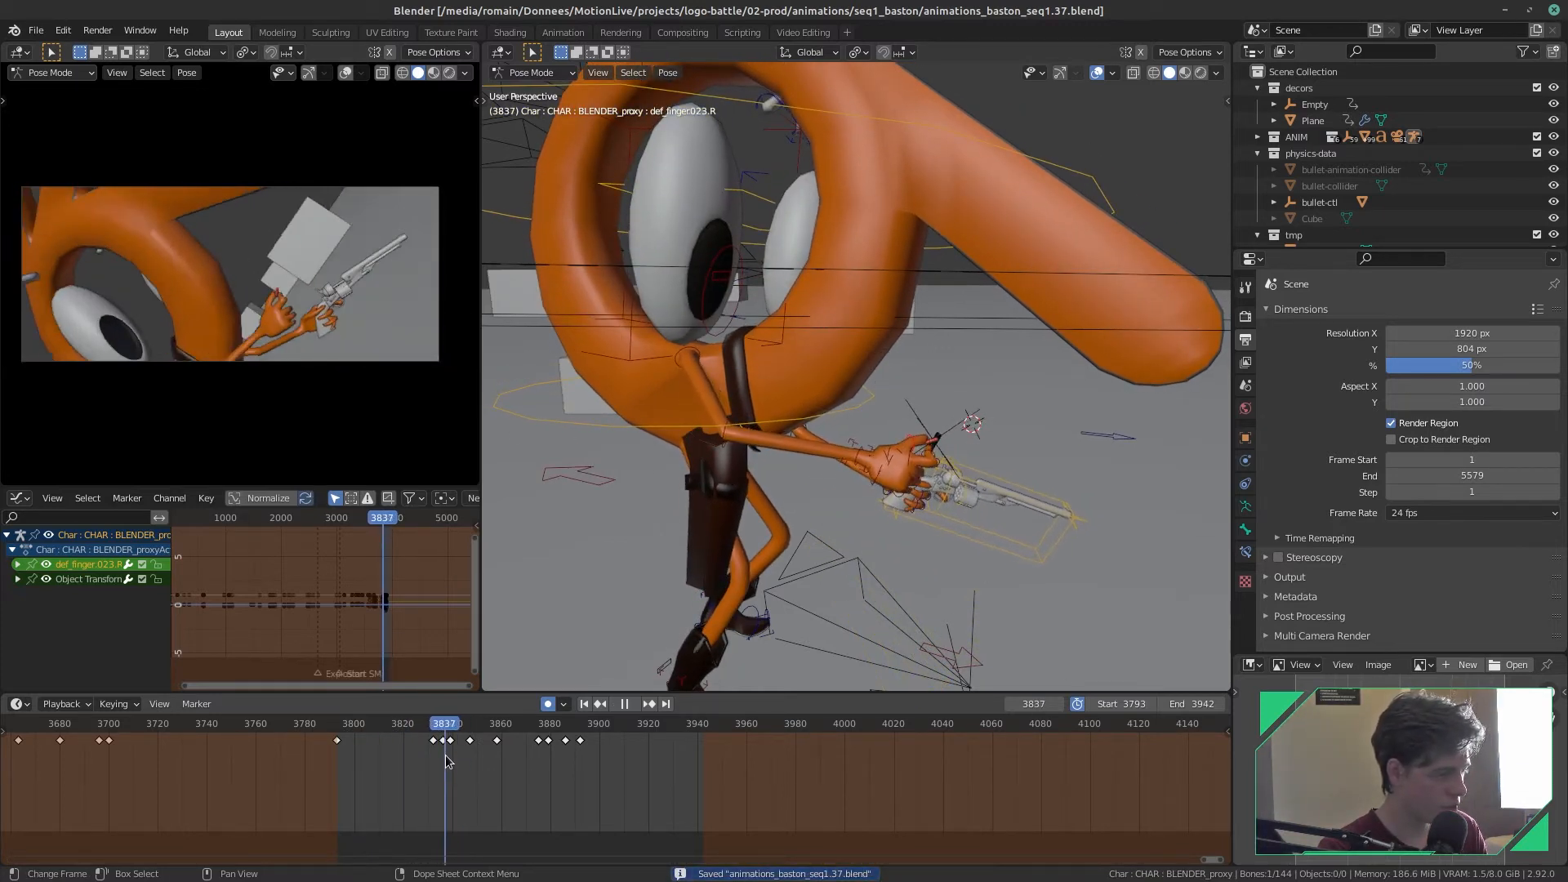
pyautogui.press('r')
pyautogui.click(924, 562)
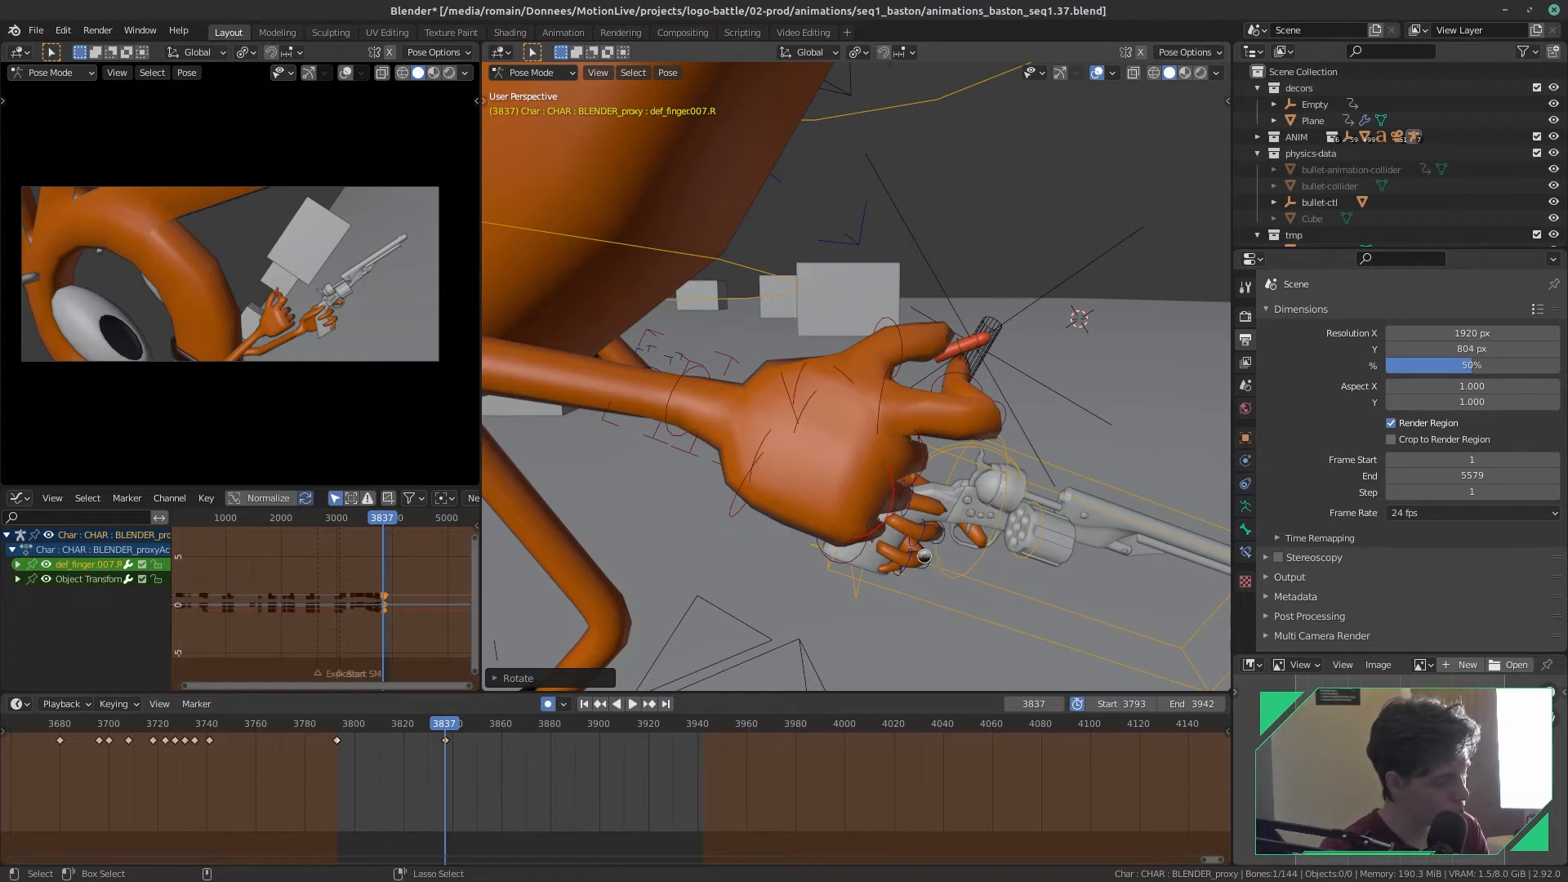
pyautogui.hotkey('ctrl', 's')
pyautogui.moveTo(955, 561); pyautogui.dragTo(957, 560, button='middle')
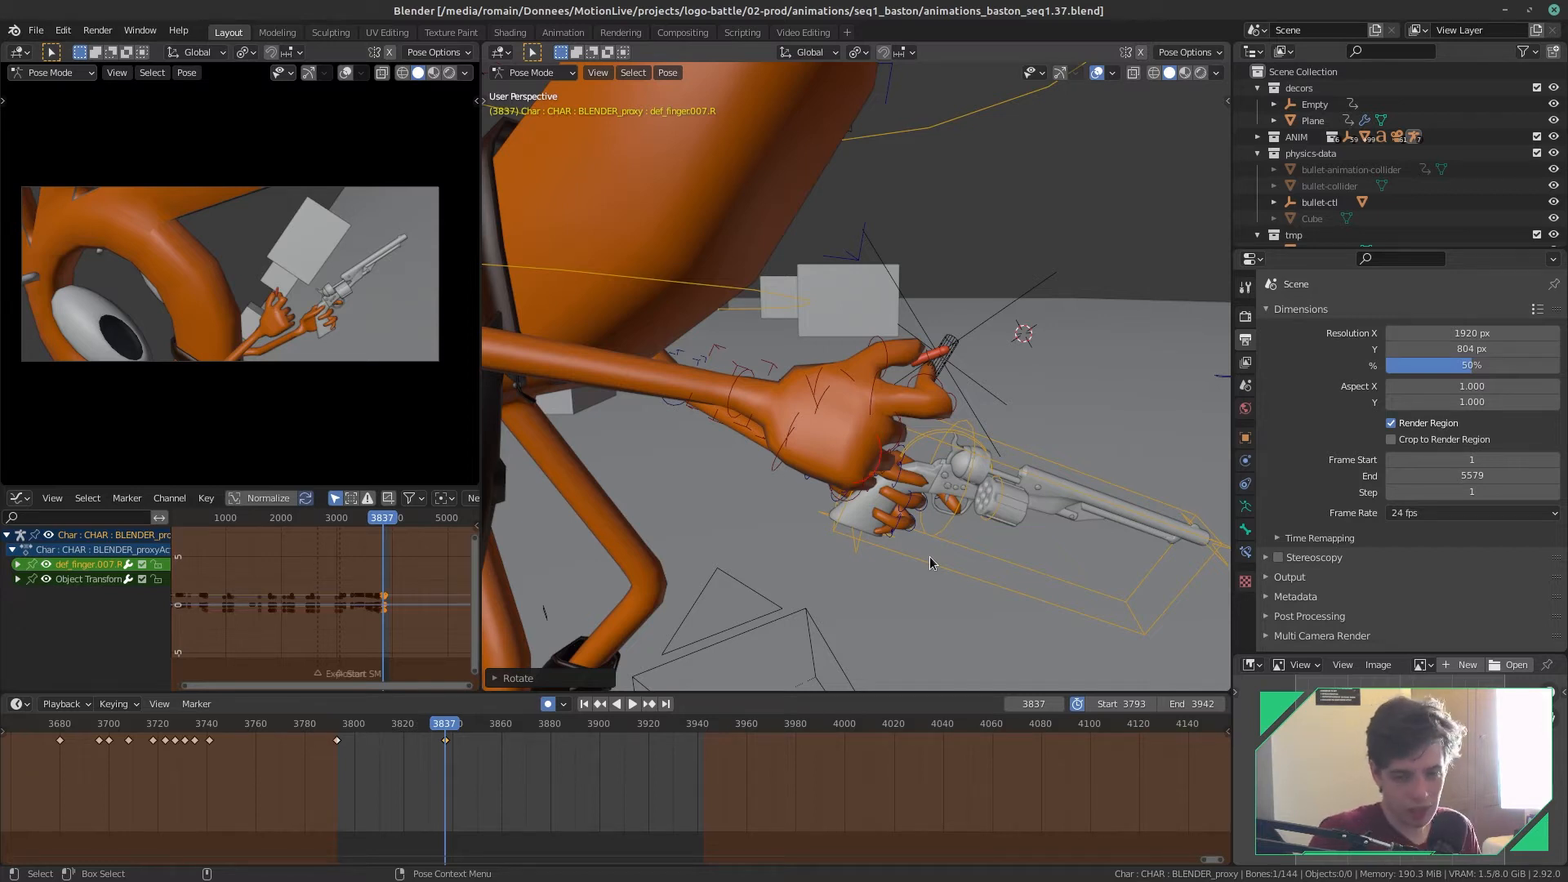
# - Examine the right hand's free fingers from several angles and through the motion between frames 3809 and 3832
pyautogui.press('space')
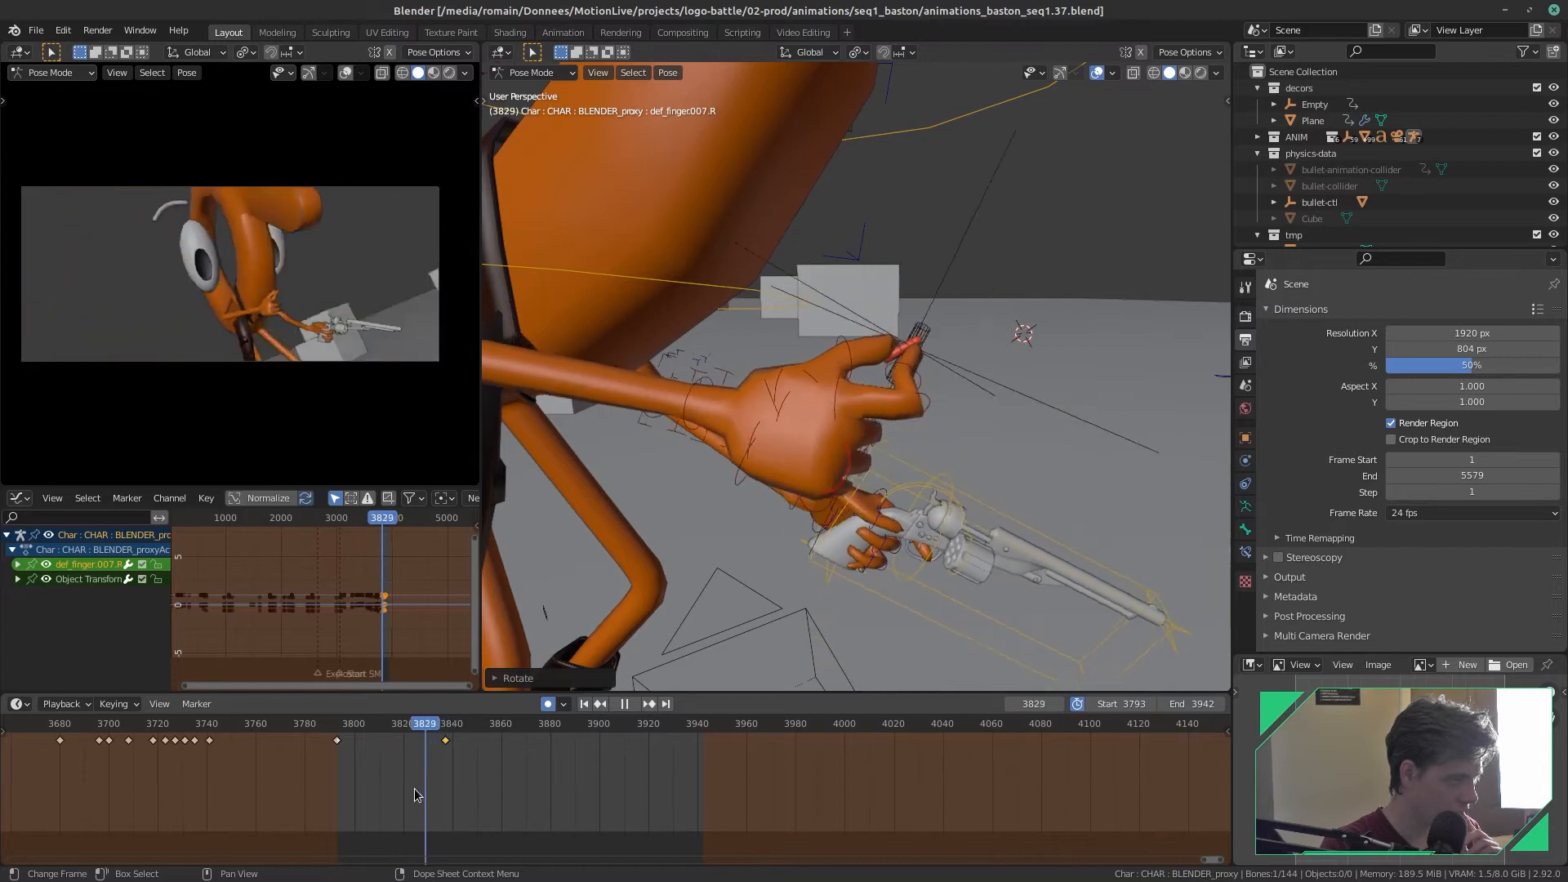
pyautogui.press('Escape')
pyautogui.moveTo(741, 409); pyautogui.dragTo(816, 500, button='middle')
pyautogui.keyDown('alt'); pyautogui.moveTo(816, 499); pyautogui.dragTo(788, 482); pyautogui.keyUp('alt')
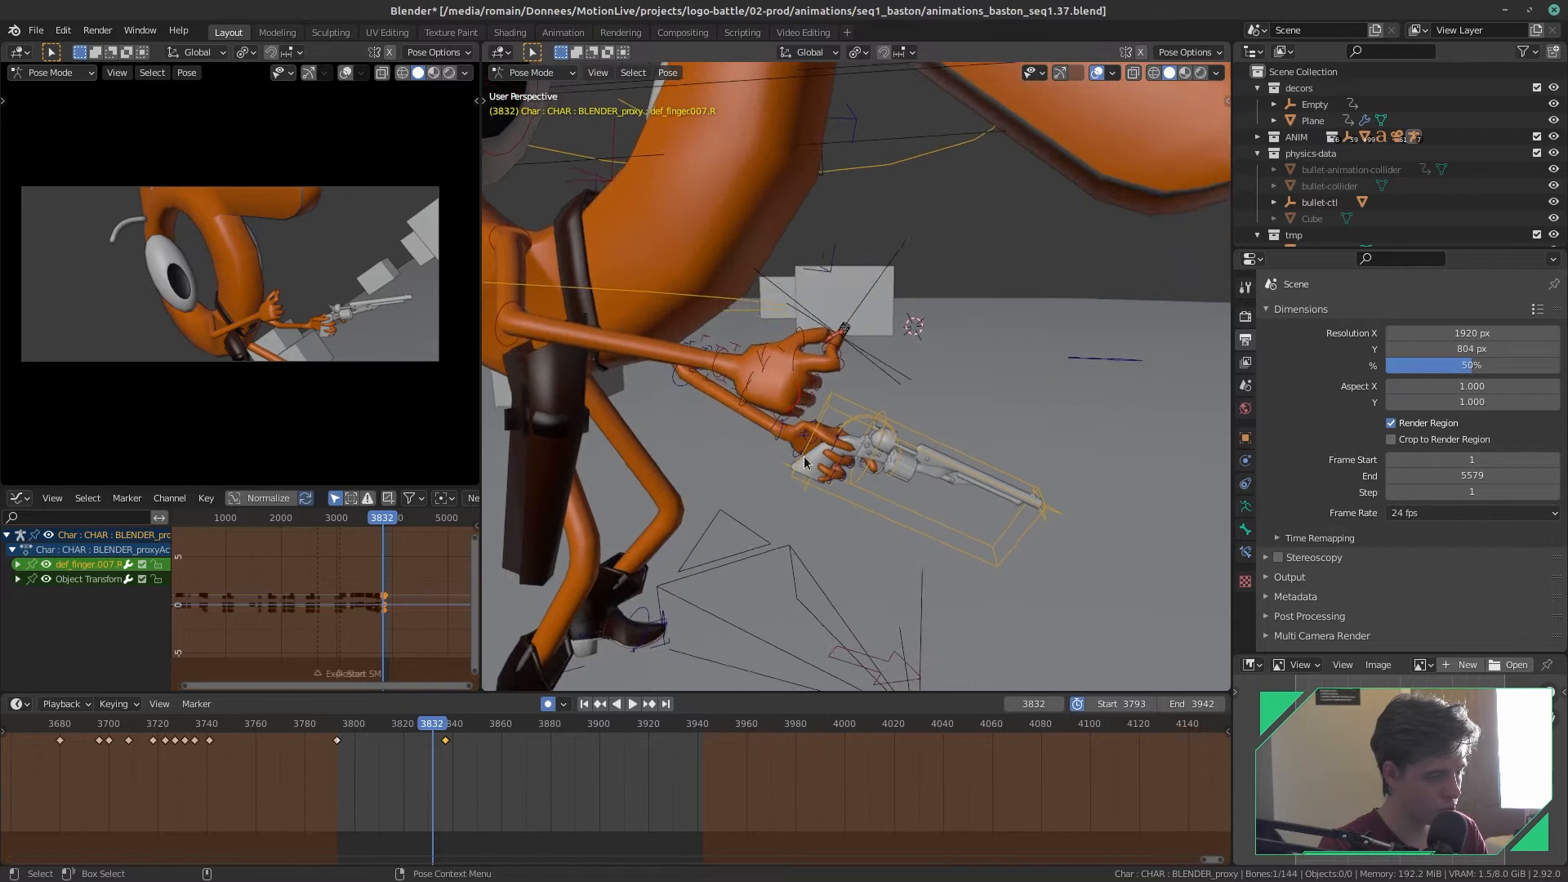
pyautogui.keyDown('alt'); pyautogui.moveTo(788, 482); pyautogui.dragTo(825, 409, button='right'); pyautogui.keyUp('alt')
pyautogui.keyDown('alt'); pyautogui.moveTo(825, 409); pyautogui.dragTo(805, 378); pyautogui.keyUp('alt')
pyautogui.keyDown('alt'); pyautogui.moveTo(806, 378); pyautogui.dragTo(674, 535, button='right'); pyautogui.keyUp('alt')
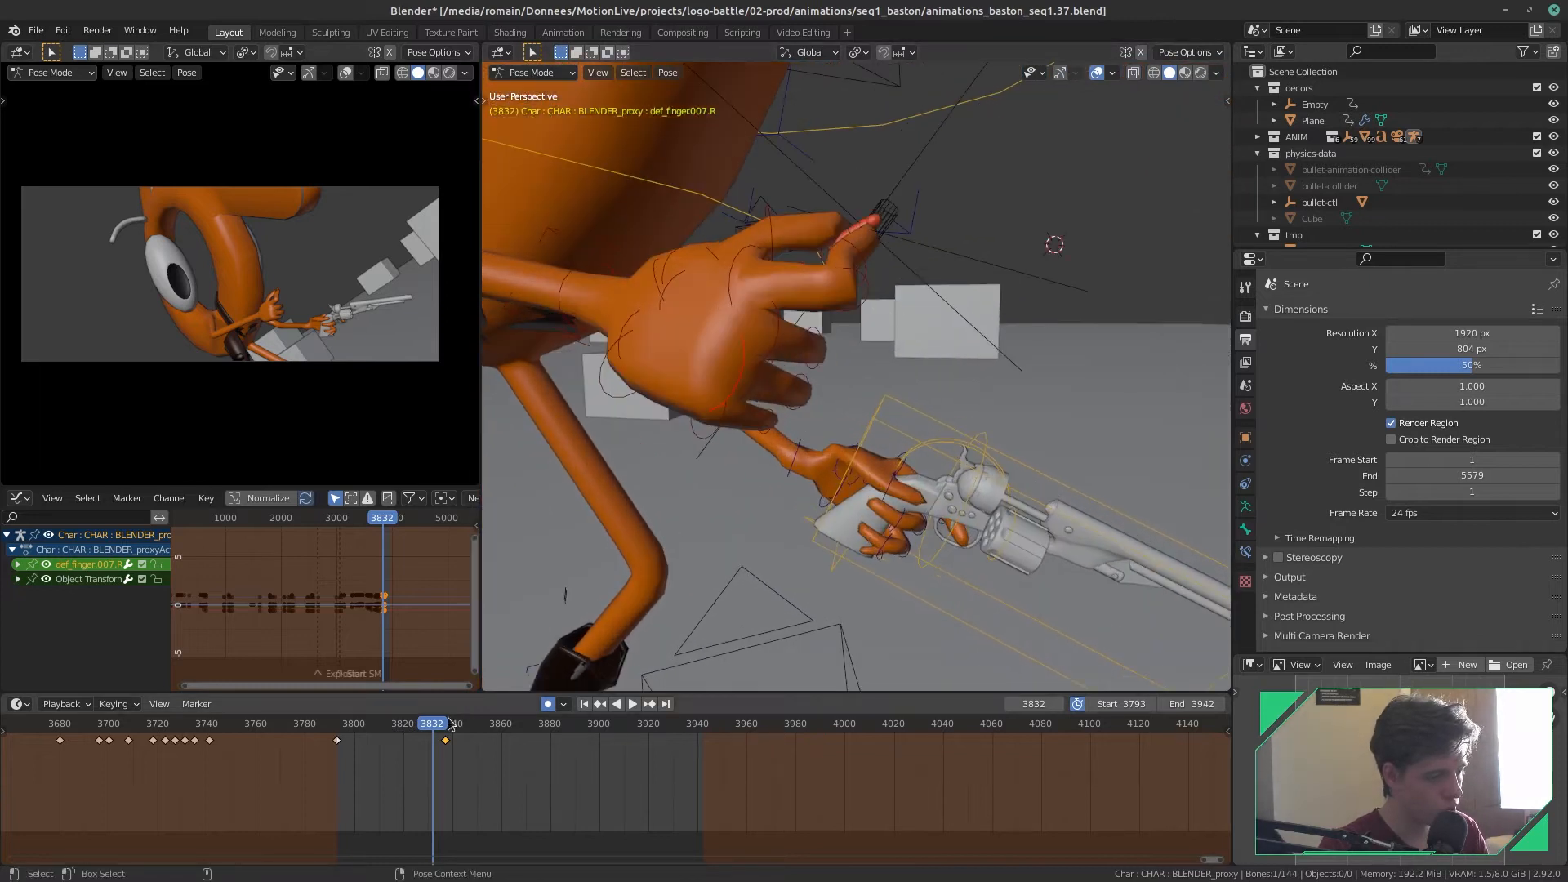
pyautogui.press('space')
pyautogui.moveTo(435, 740); pyautogui.dragTo(374, 750)
pyautogui.press('space')
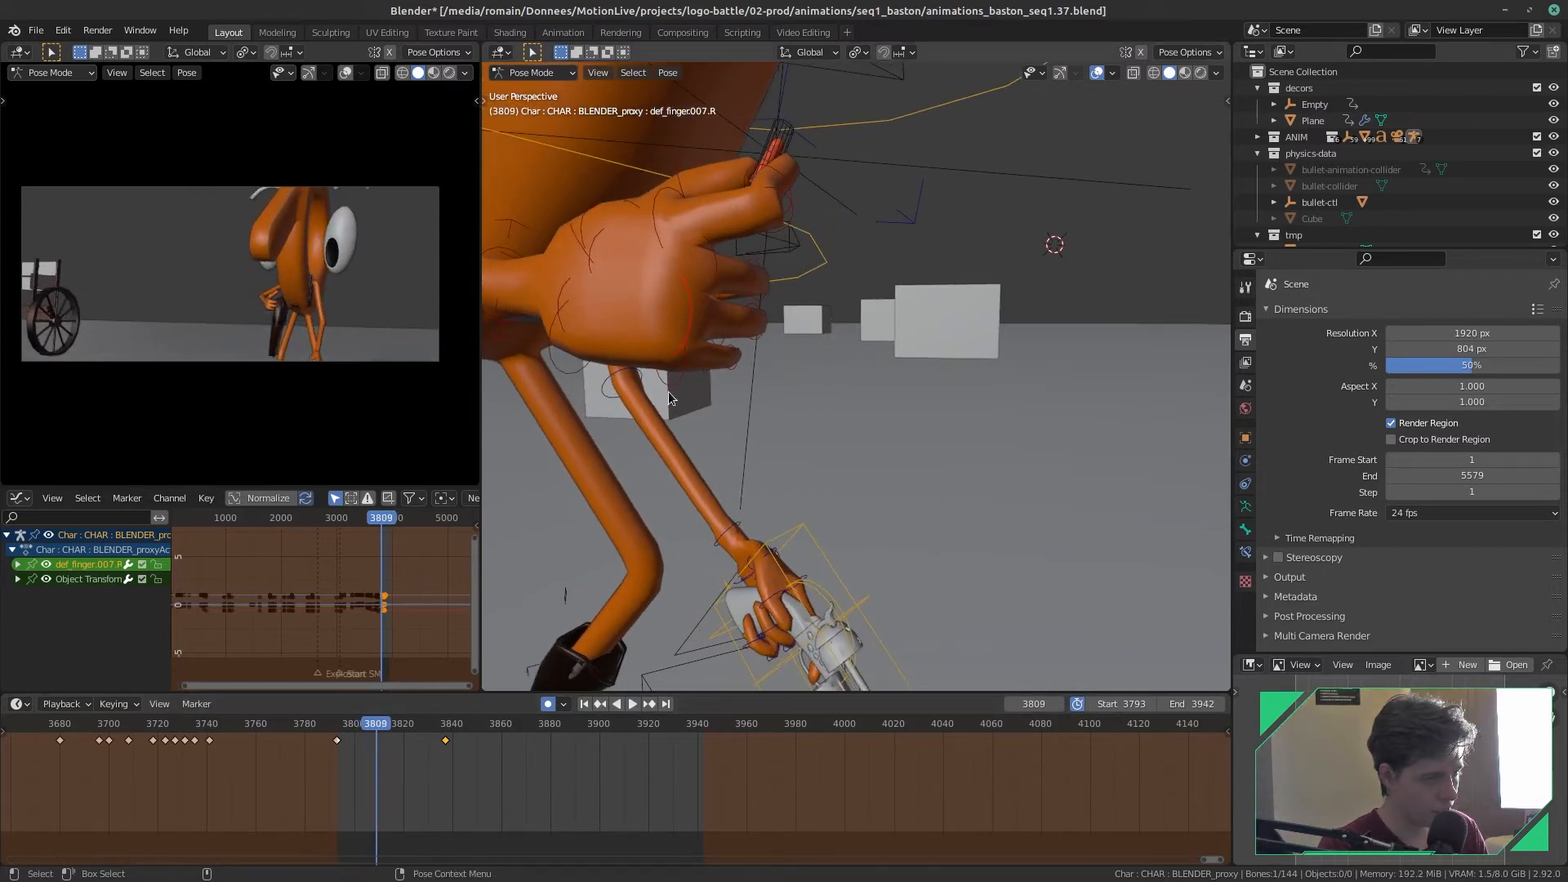
# - At frame 3809, select the bones of the right hand's three free fingers and rotate them together about 20° along local X
pyautogui.click(718, 289)
pyautogui.click(675, 365)
pyautogui.keyDown('shift'); pyautogui.click(686, 323); pyautogui.keyUp('shift')
pyautogui.keyDown('shift'); pyautogui.click(753, 321); pyautogui.keyUp('shift')
pyautogui.keyDown('shift'); pyautogui.click(761, 287); pyautogui.keyUp('shift')
pyautogui.keyDown('shift'); pyautogui.click(758, 315); pyautogui.keyUp('shift')
pyautogui.keyDown('shift'); pyautogui.click(737, 353); pyautogui.keyUp('shift')
pyautogui.moveTo(737, 359); pyautogui.dragTo(699, 315, button='middle')
pyautogui.moveTo(923, 327); pyautogui.dragTo(1054, 388, button='middle')
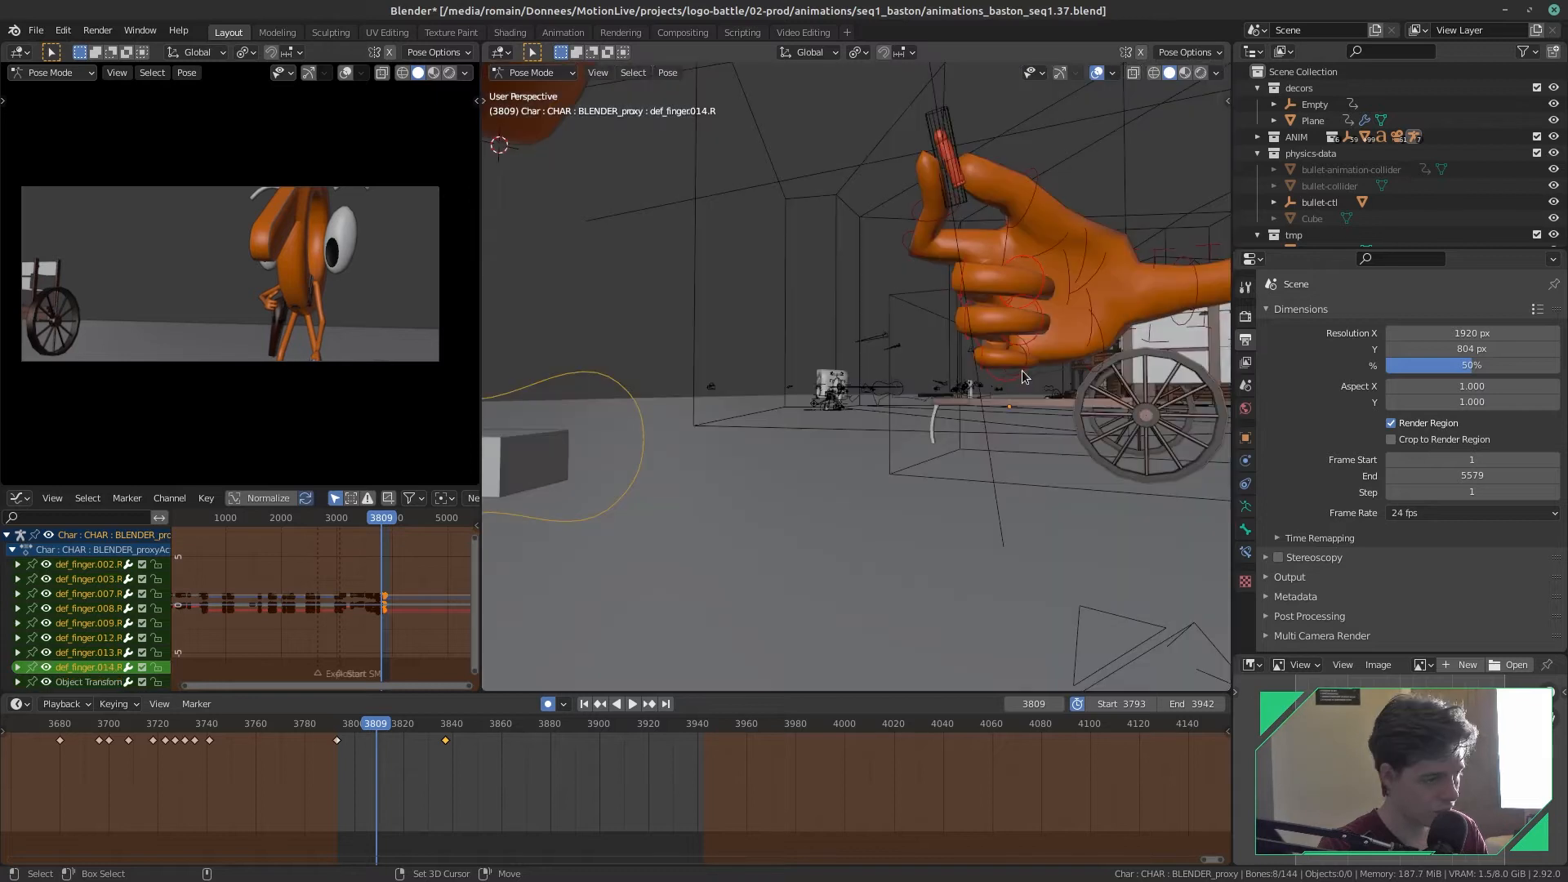
pyautogui.keyDown('shift'); pyautogui.click(1016, 369); pyautogui.keyUp('shift')
pyautogui.moveTo(933, 379); pyautogui.dragTo(928, 491, button='middle')
pyautogui.press('r')
pyautogui.press('x')
pyautogui.press('x')
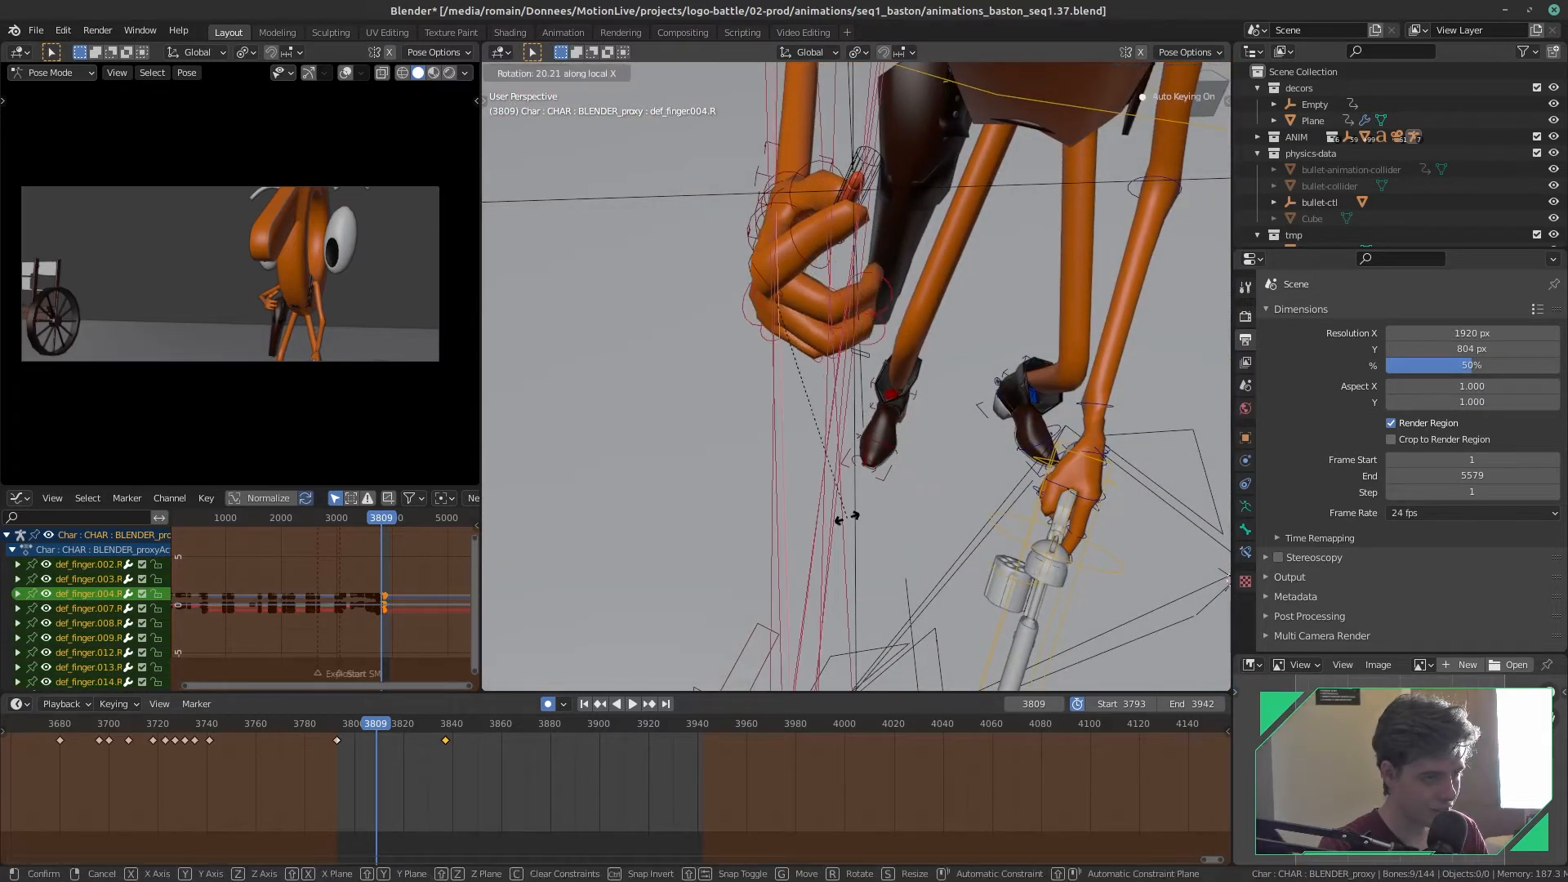
pyautogui.click(855, 513)
# - At frame 3809, select the right-hand finger bone def_finger.013.R and rotate it slightly along its local X axis
pyautogui.moveTo(858, 384); pyautogui.dragTo(838, 347, button='middle')
pyautogui.click(842, 349)
pyautogui.press('r')
pyautogui.press('x')
pyautogui.press('x')
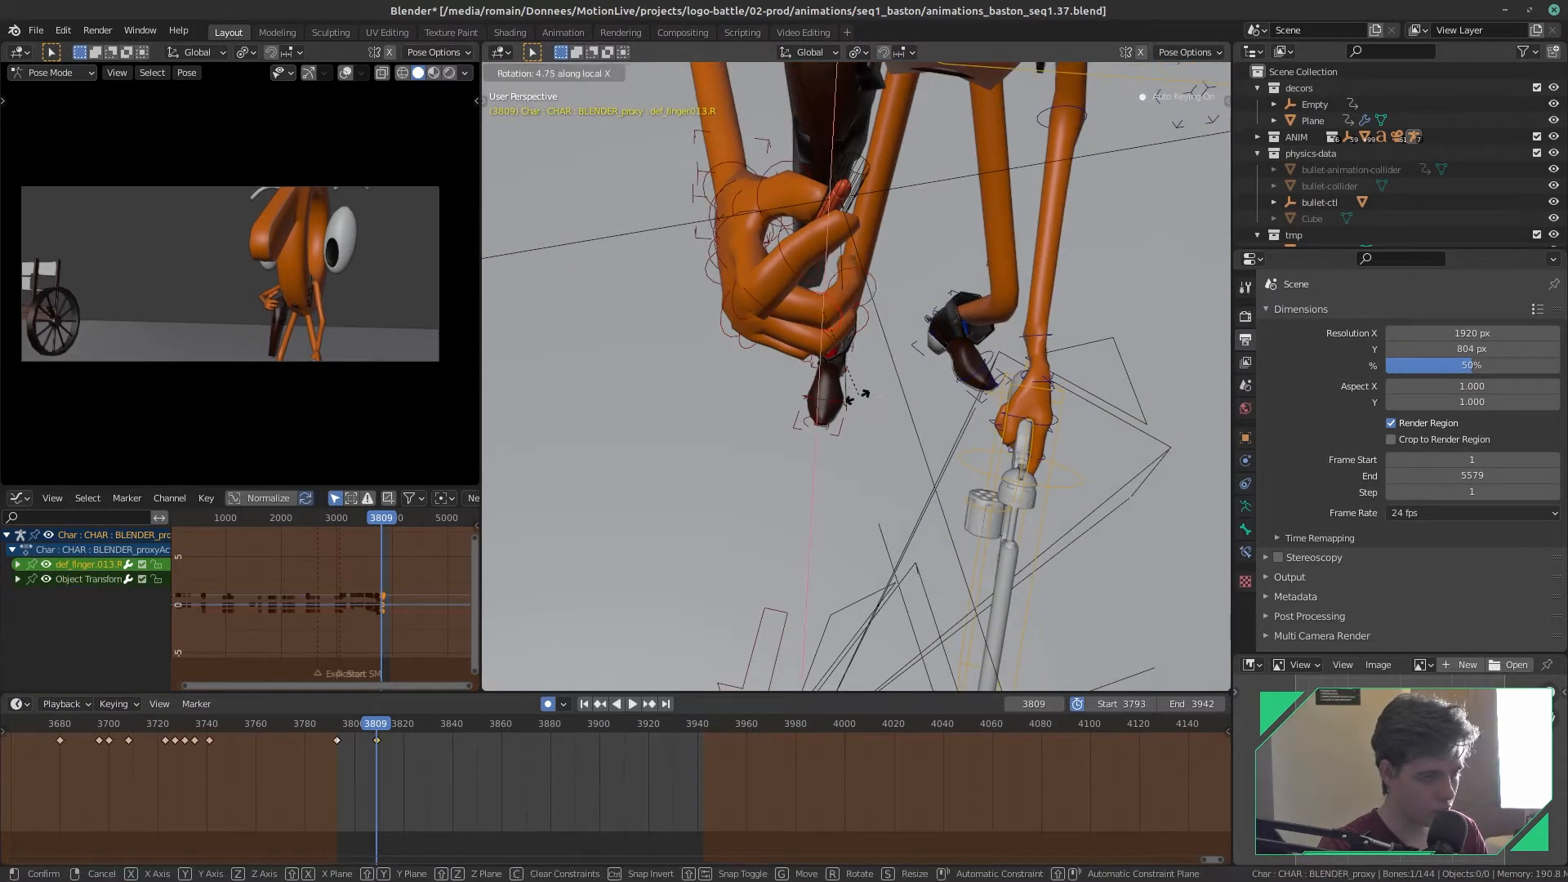
pyautogui.click(816, 415)
pyautogui.keyDown('alt'); pyautogui.moveTo(817, 416); pyautogui.dragTo(919, 335); pyautogui.keyUp('alt')
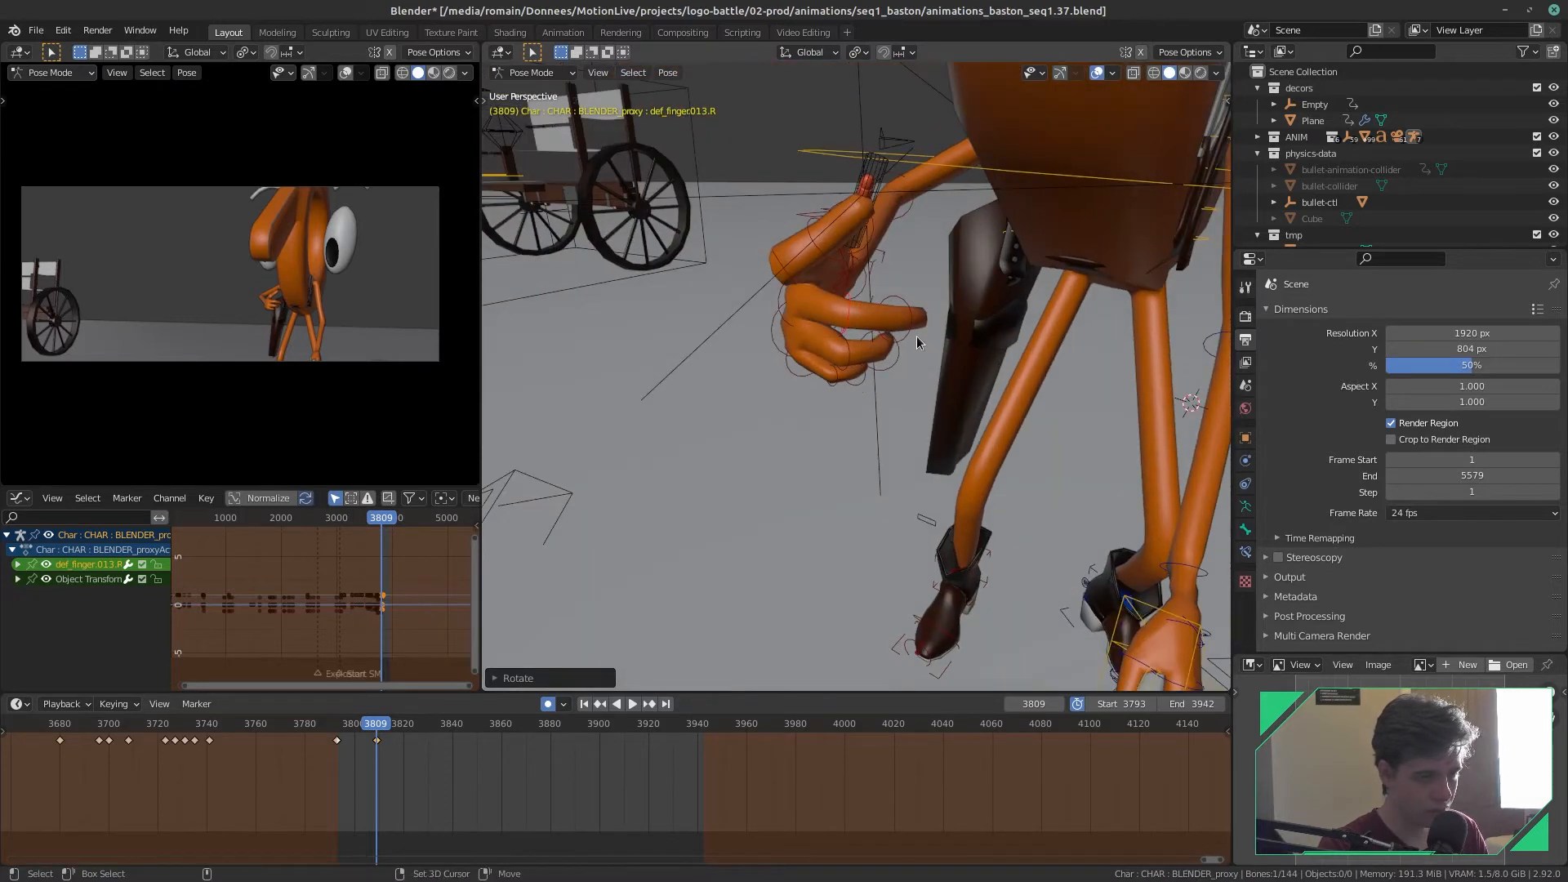
pyautogui.keyDown('shift'); pyautogui.click(914, 335); pyautogui.keyUp('shift')
pyautogui.moveTo(416, 766); pyautogui.dragTo(370, 729)
pyautogui.hotkey('ctrl', 'z')
pyautogui.hotkey('ctrl', 'z')
pyautogui.hotkey('ctrl', 'z')
# - Move the keyframes of def_finger.002.R, def_finger.003.R and def_finger.004.R at frames 3809 and 3837 forward by 3 frames
pyautogui.click(824, 392)
pyautogui.keyDown('shift'); pyautogui.click(859, 393); pyautogui.keyUp('shift')
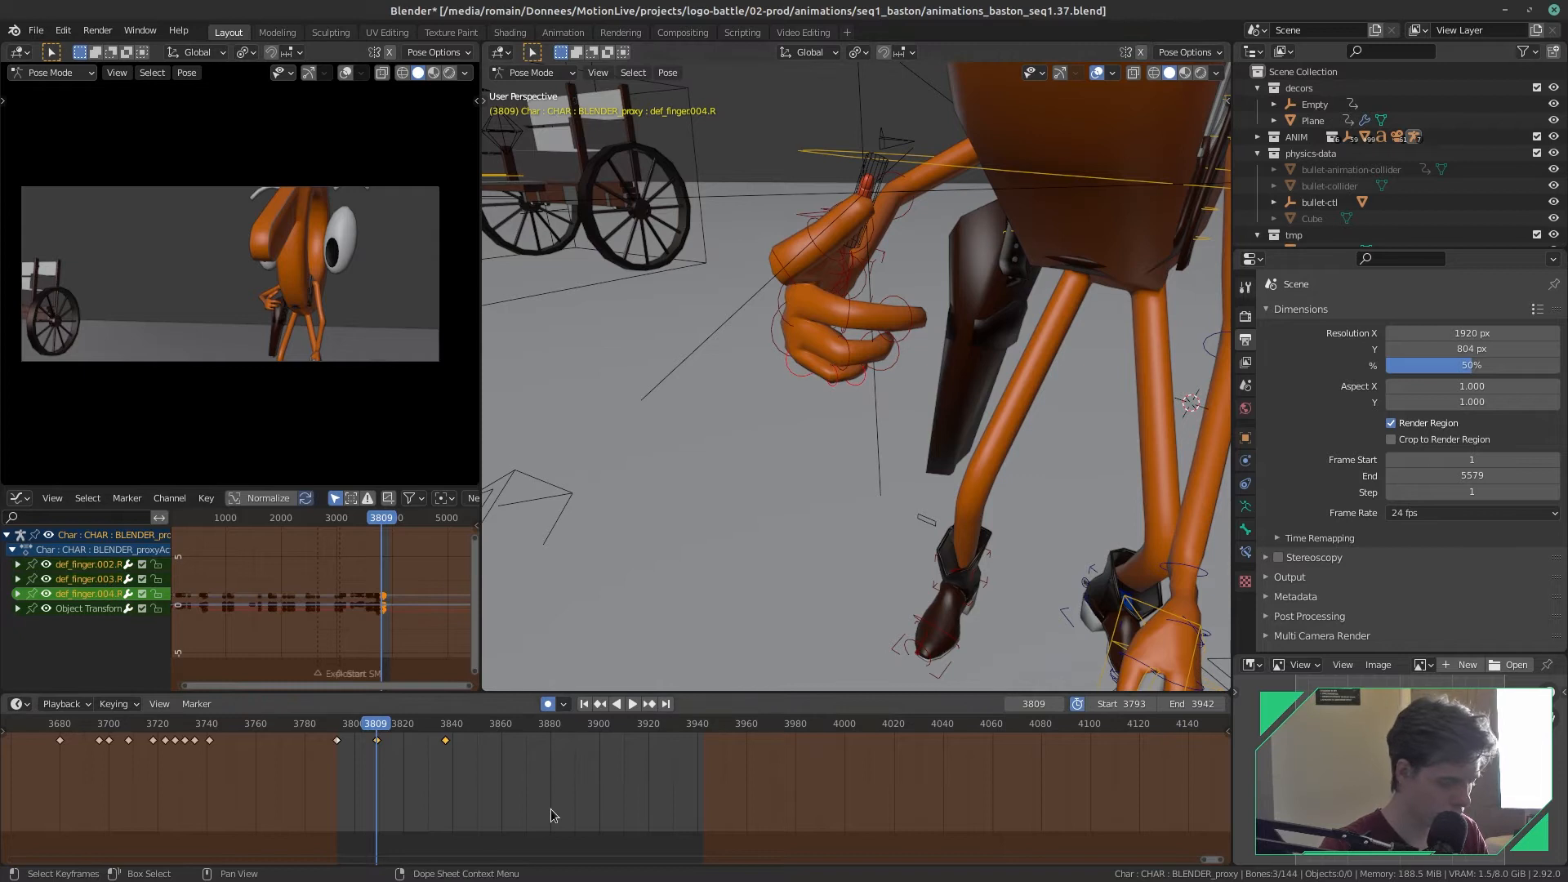
pyautogui.write('g3')
pyautogui.press('Return')
pyautogui.click(551, 810)
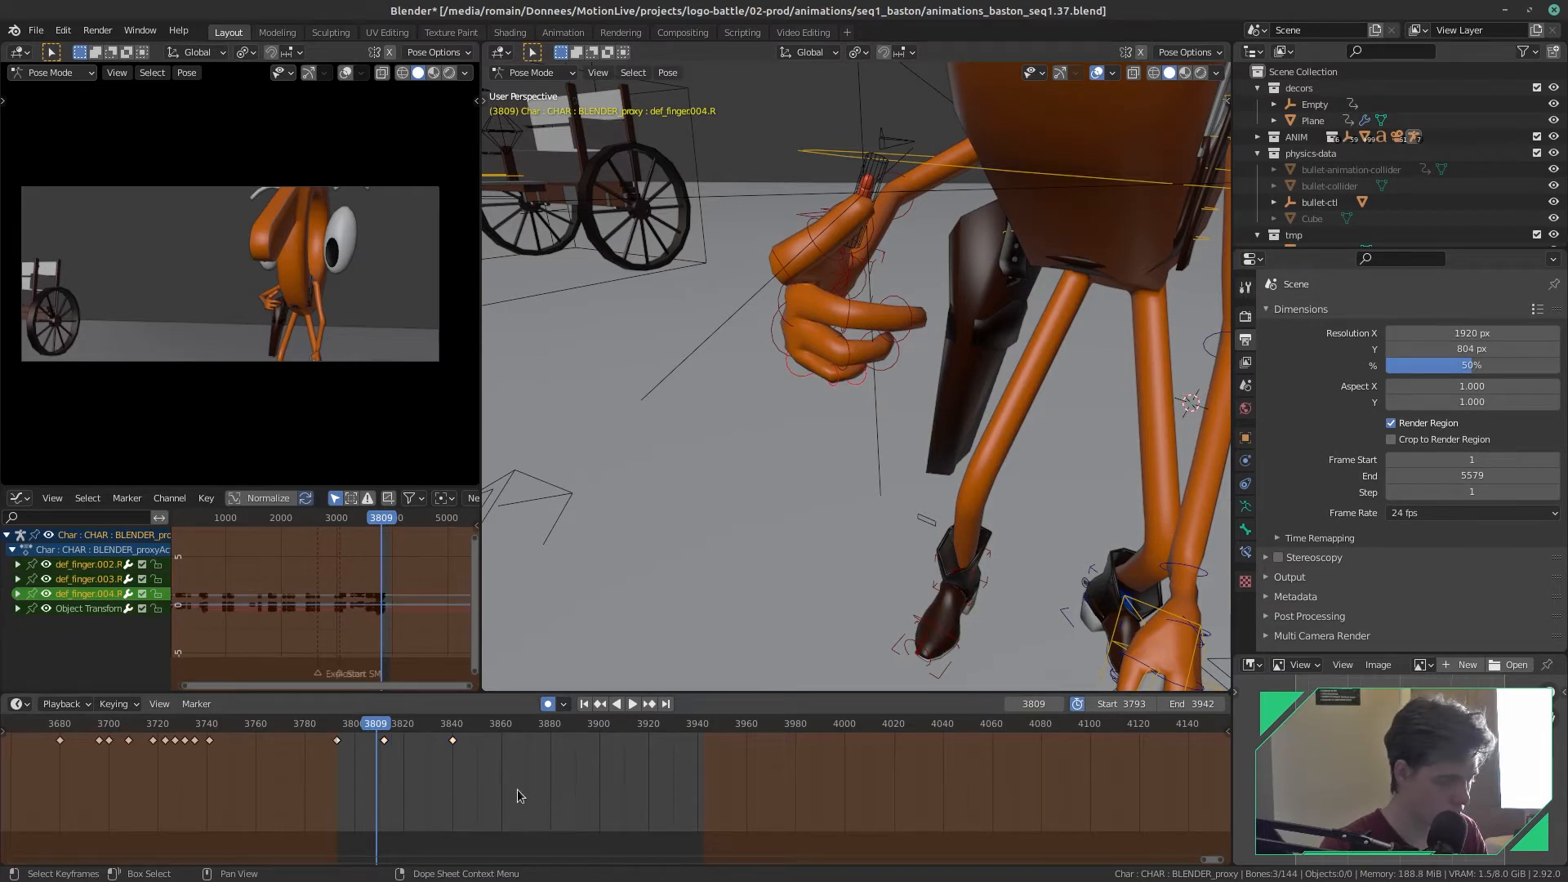
# - Replay the loading motion from around frame 3793 to 3900 to check the finger timing, and save the file
pyautogui.moveTo(369, 730); pyautogui.dragTo(348, 732)
pyautogui.press('space')
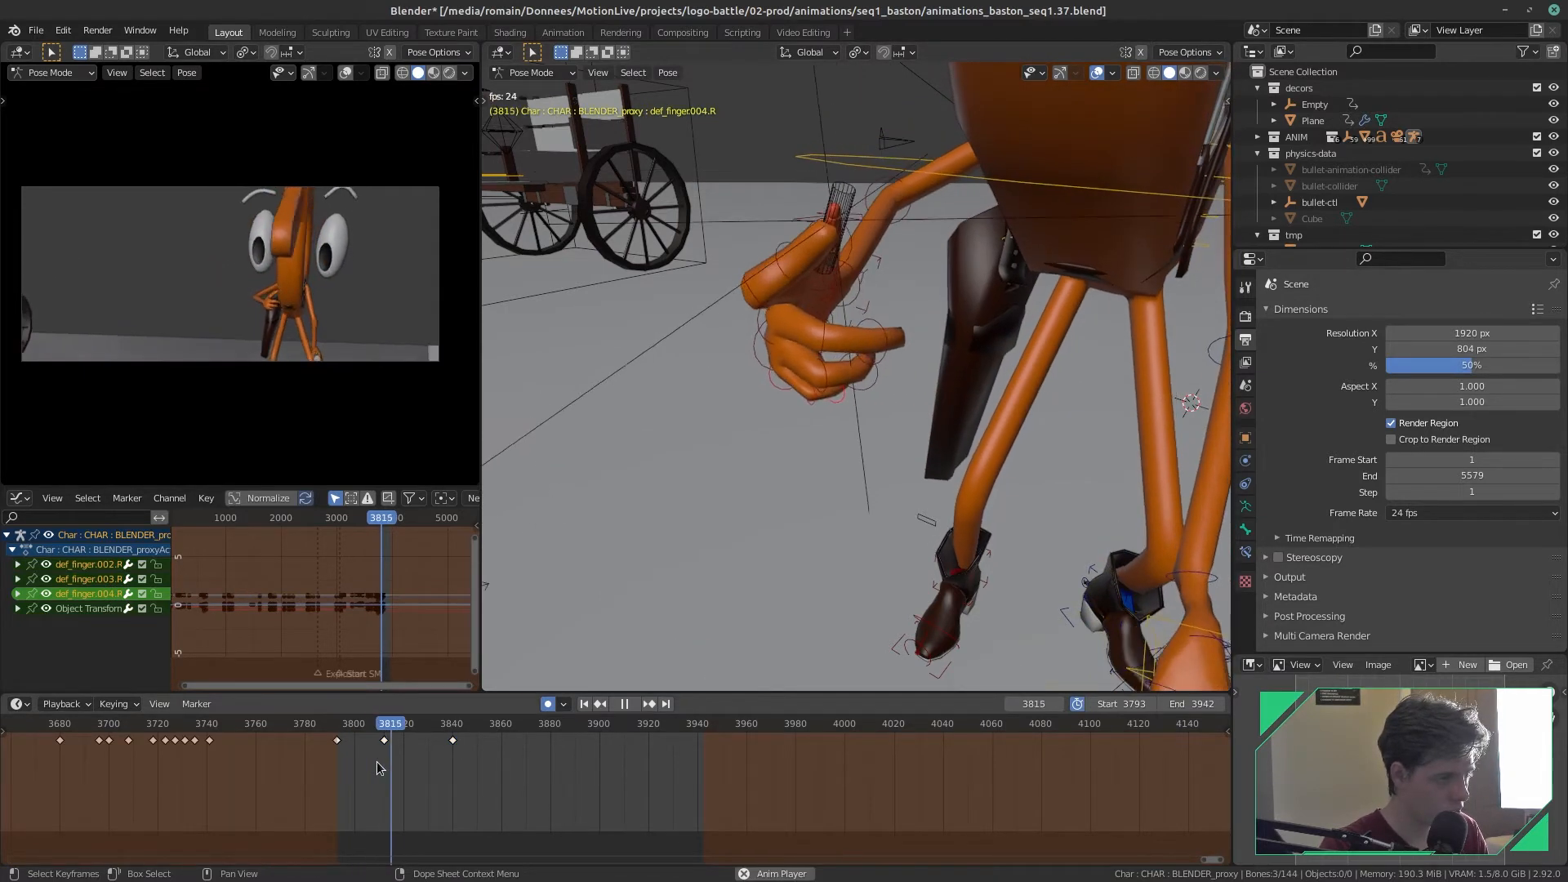
pyautogui.press('space')
pyautogui.moveTo(385, 744); pyautogui.dragTo(339, 734)
pyautogui.press('space')
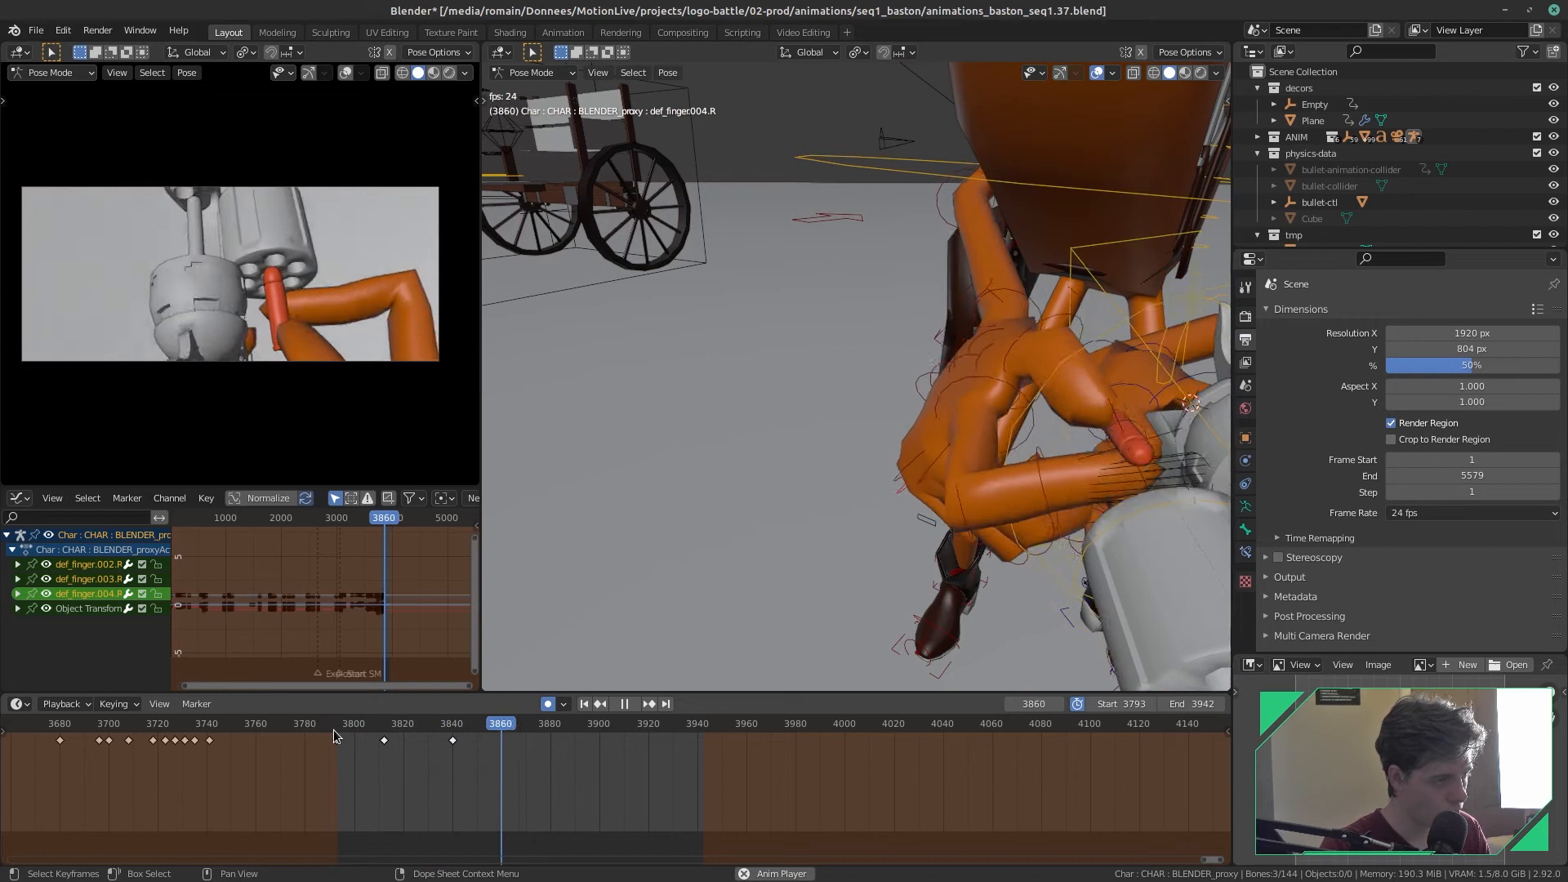
pyautogui.press('space')
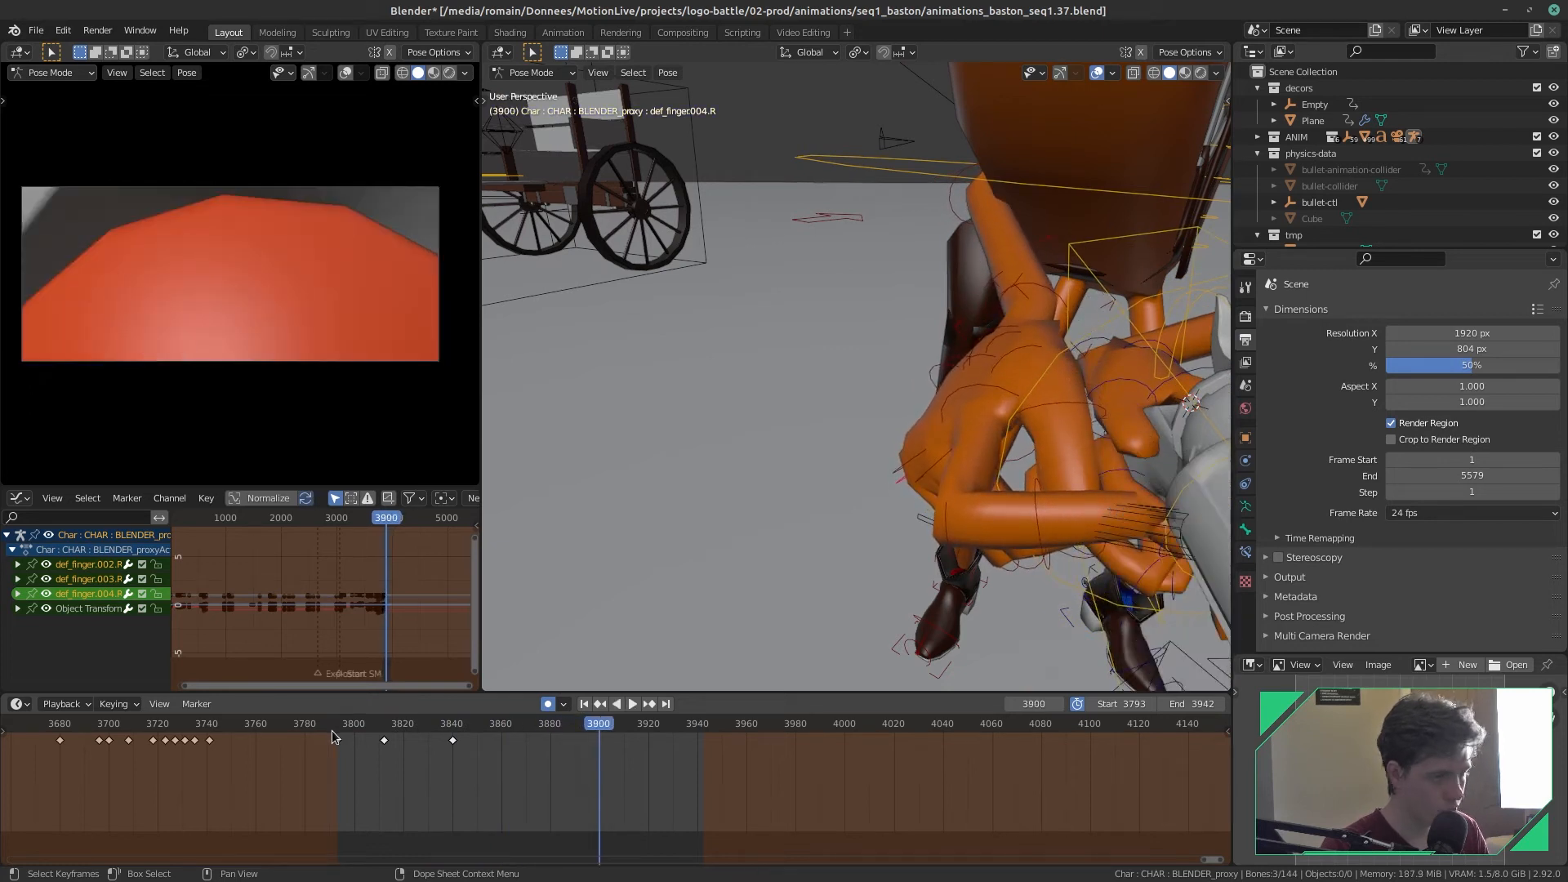
pyautogui.hotkey('ctrl', 's')
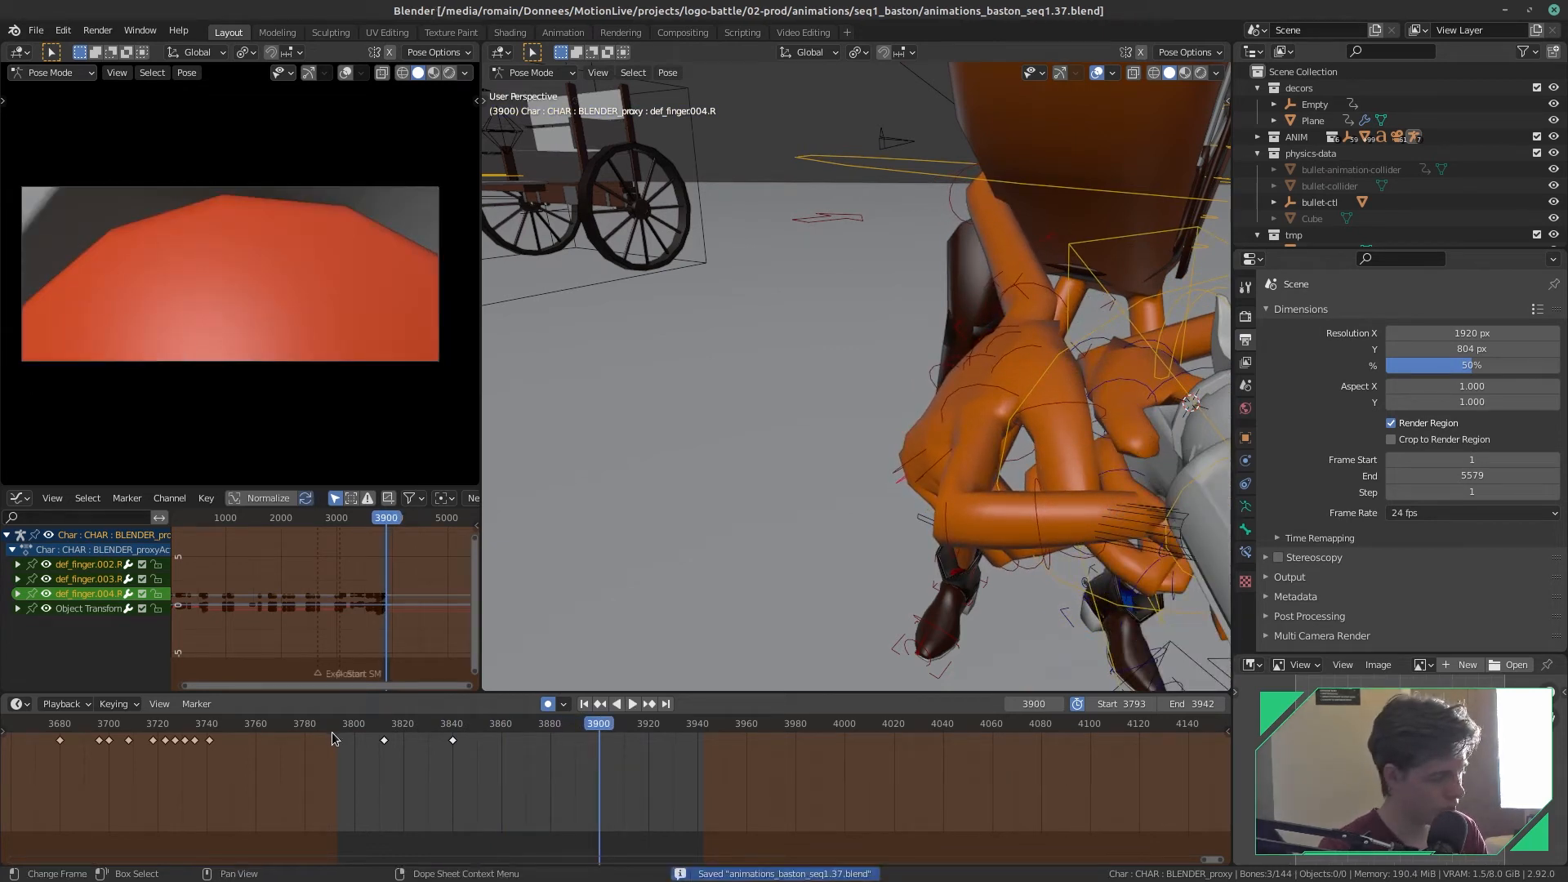
pyautogui.moveTo(588, 745); pyautogui.dragTo(339, 782)
pyautogui.press('space')
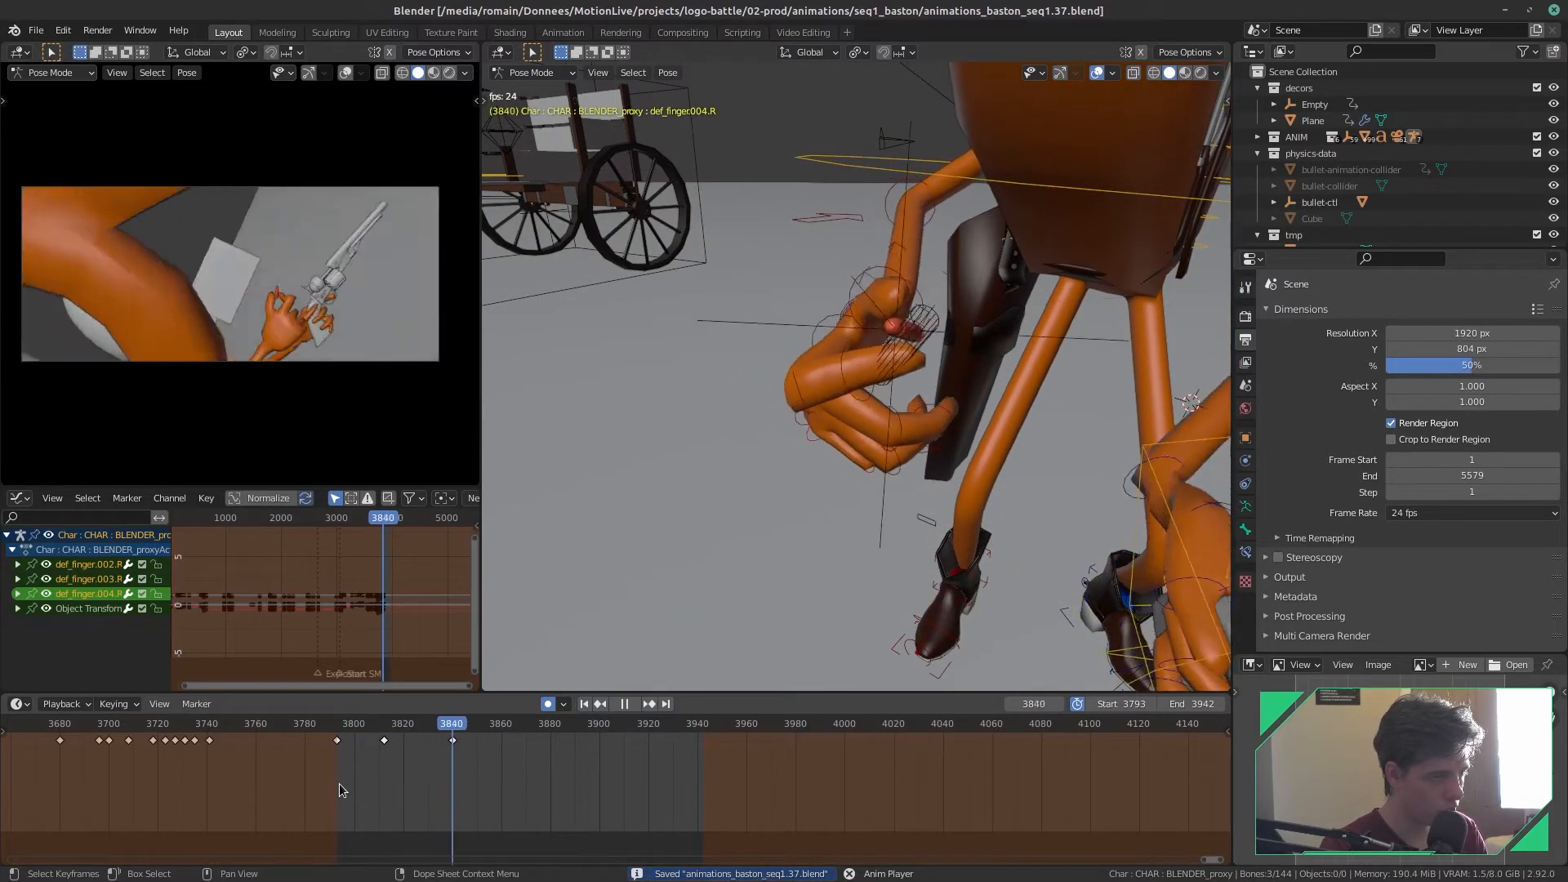
pyautogui.press('space')
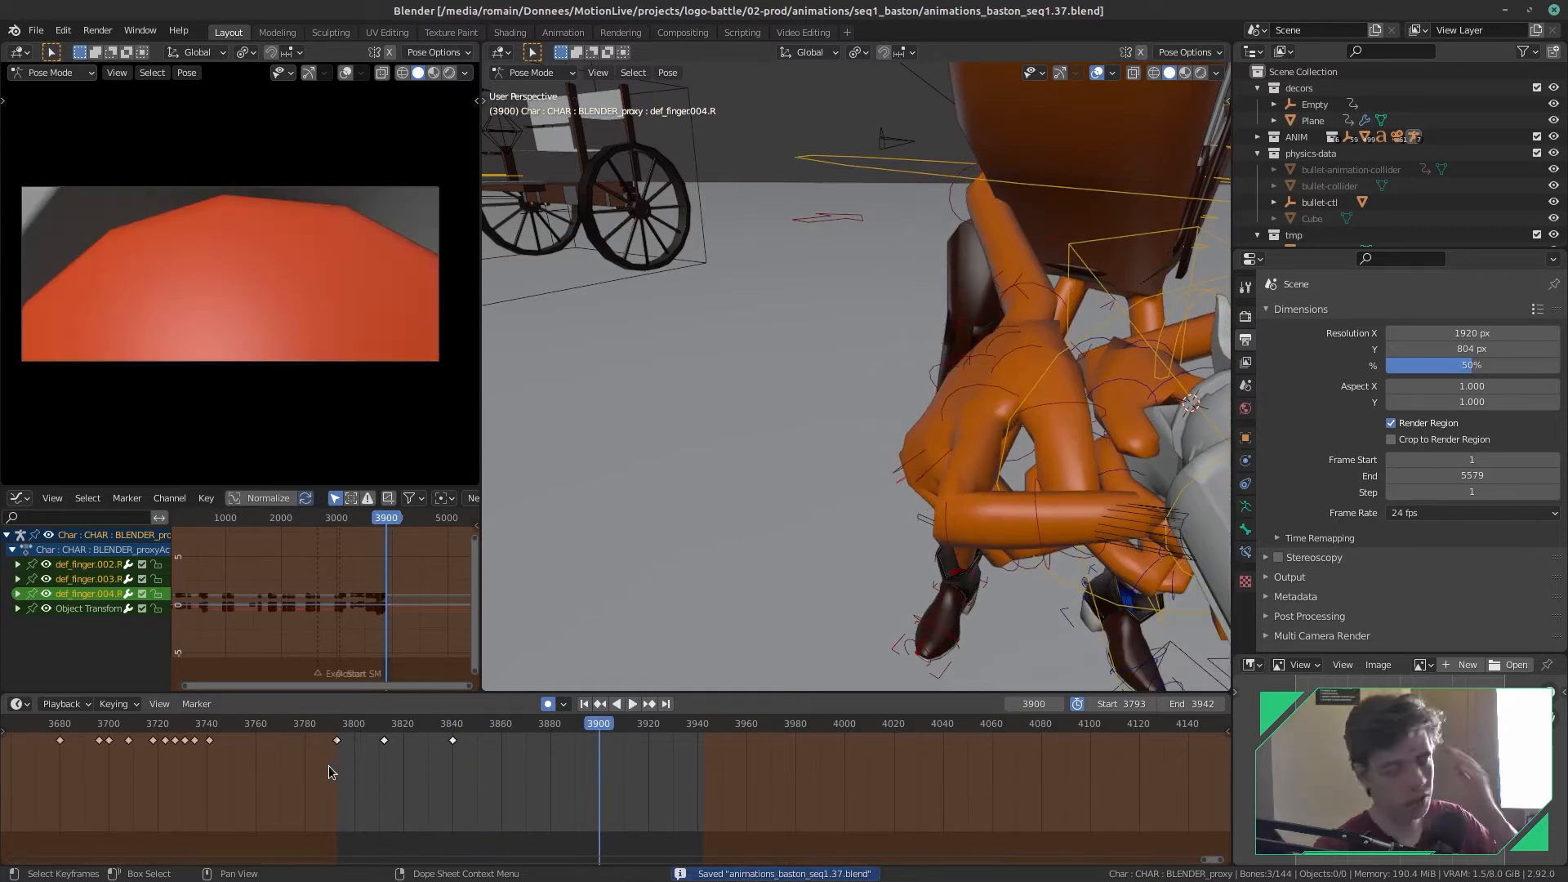
# - At frame 3883, examine up close how the fingers push the bullet into the revolver cylinder
pyautogui.click(559, 739)
pyautogui.moveTo(559, 739); pyautogui.dragTo(556, 739)
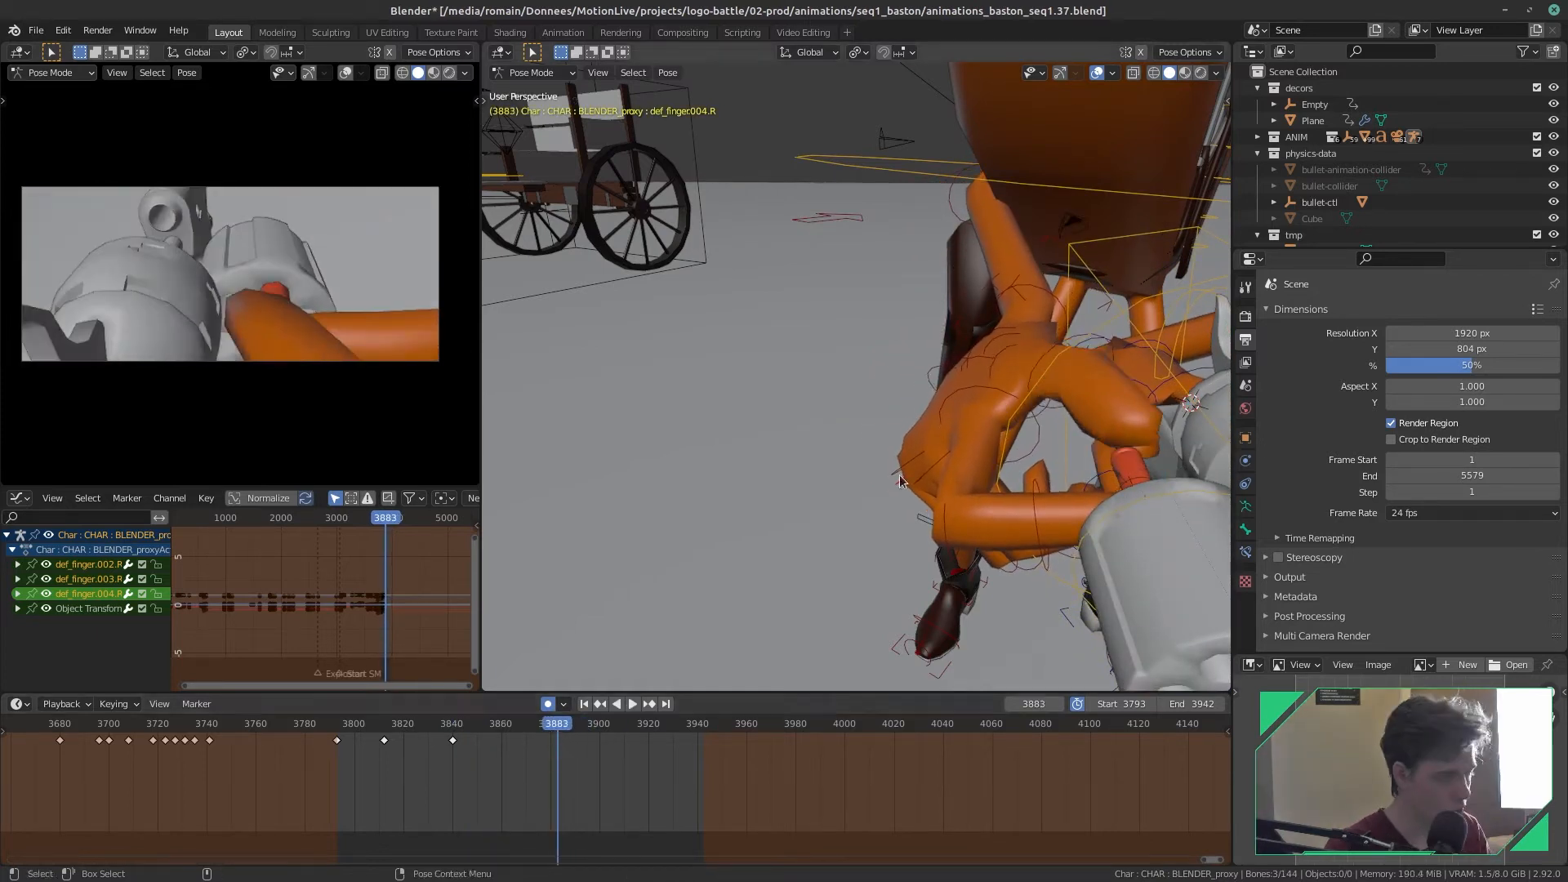
pyautogui.moveTo(1006, 492); pyautogui.dragTo(1096, 544, button='middle')
pyautogui.scroll(3, 915, 508)
pyautogui.hotkey('ctrl', 's')
pyautogui.press('n')
pyautogui.press('n')
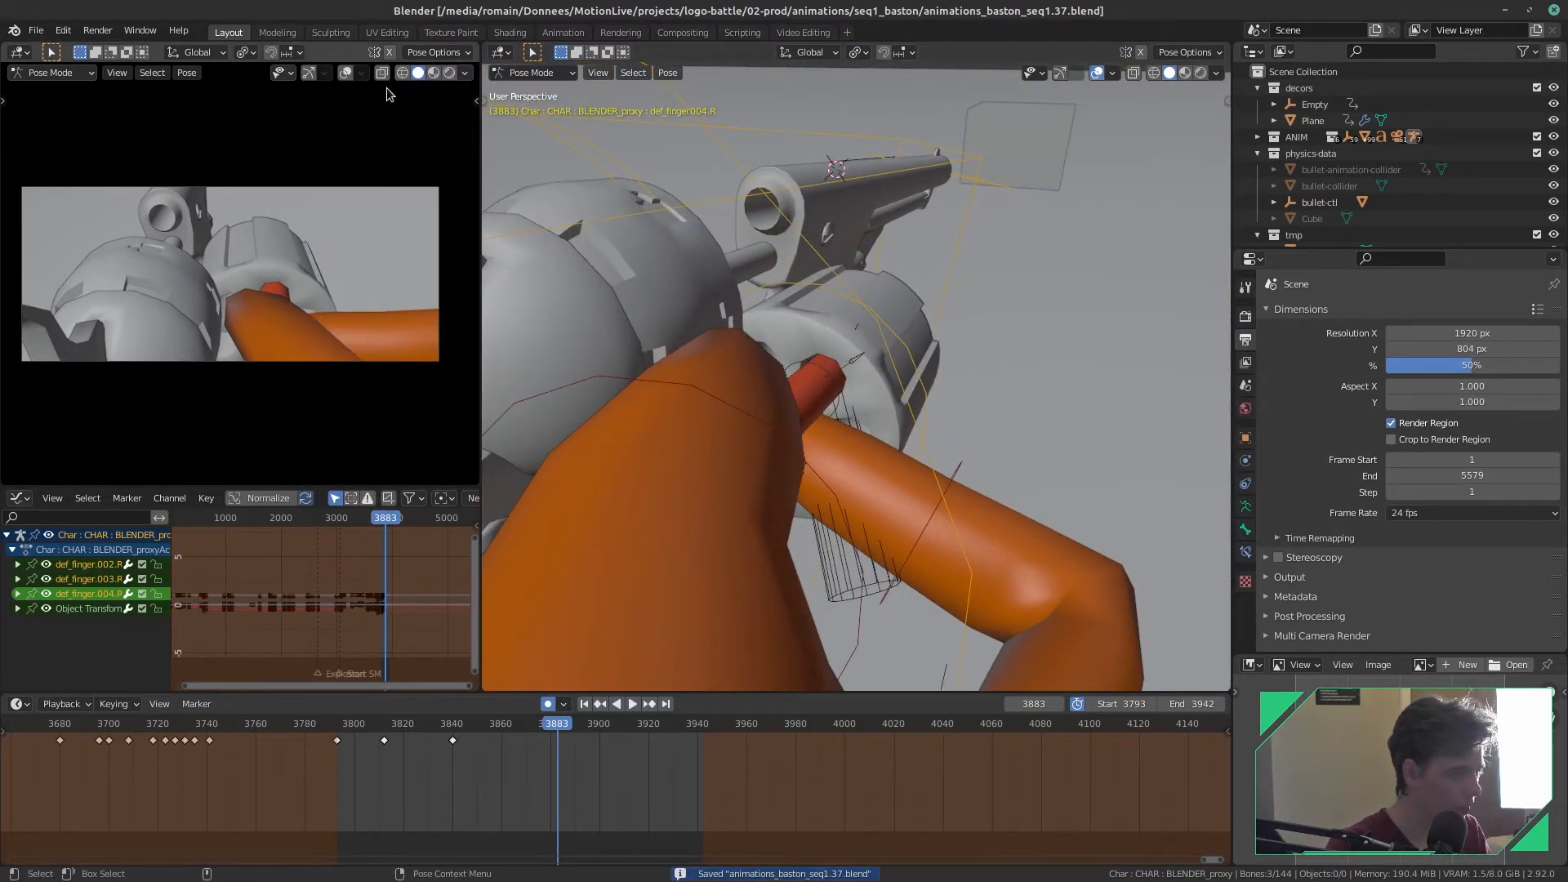
# - Enable Cavity in the camera view's viewport shading and save the file
pyautogui.click(363, 73)
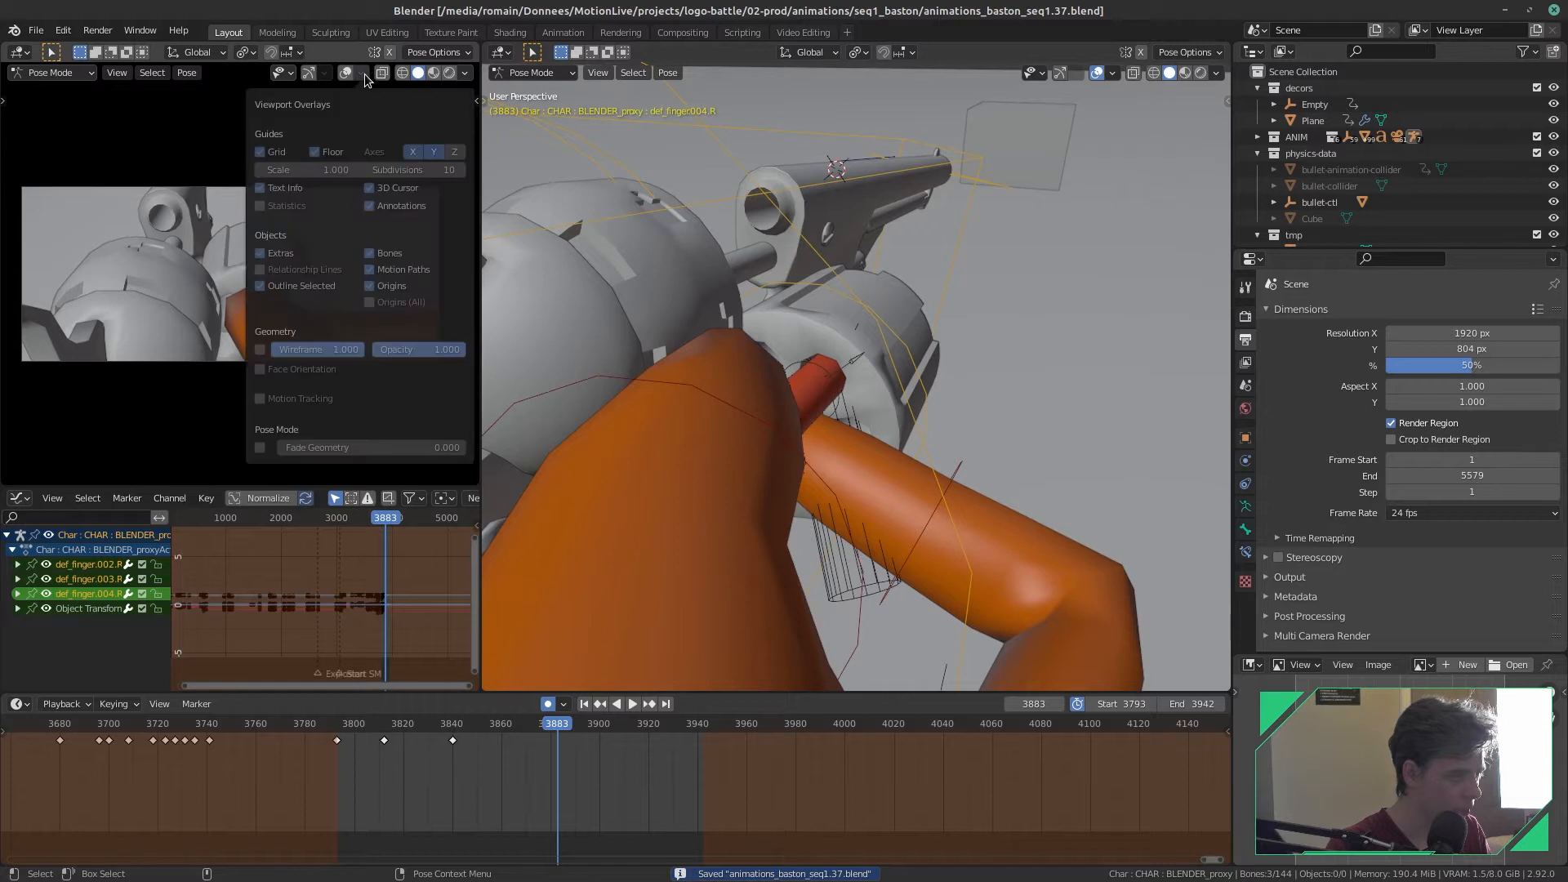
pyautogui.click(467, 73)
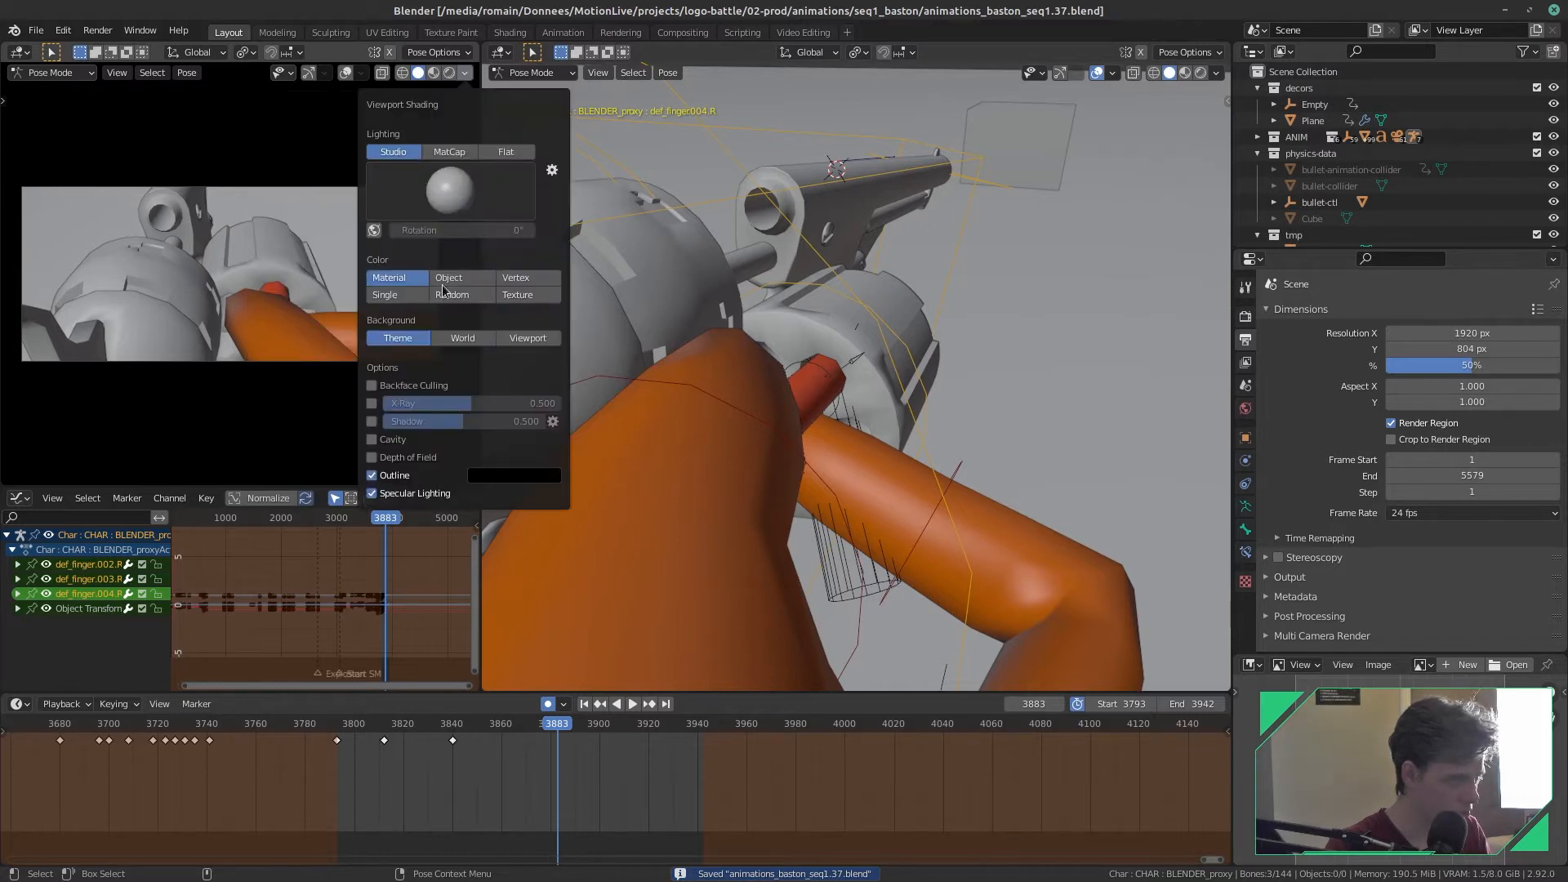
pyautogui.click(392, 439)
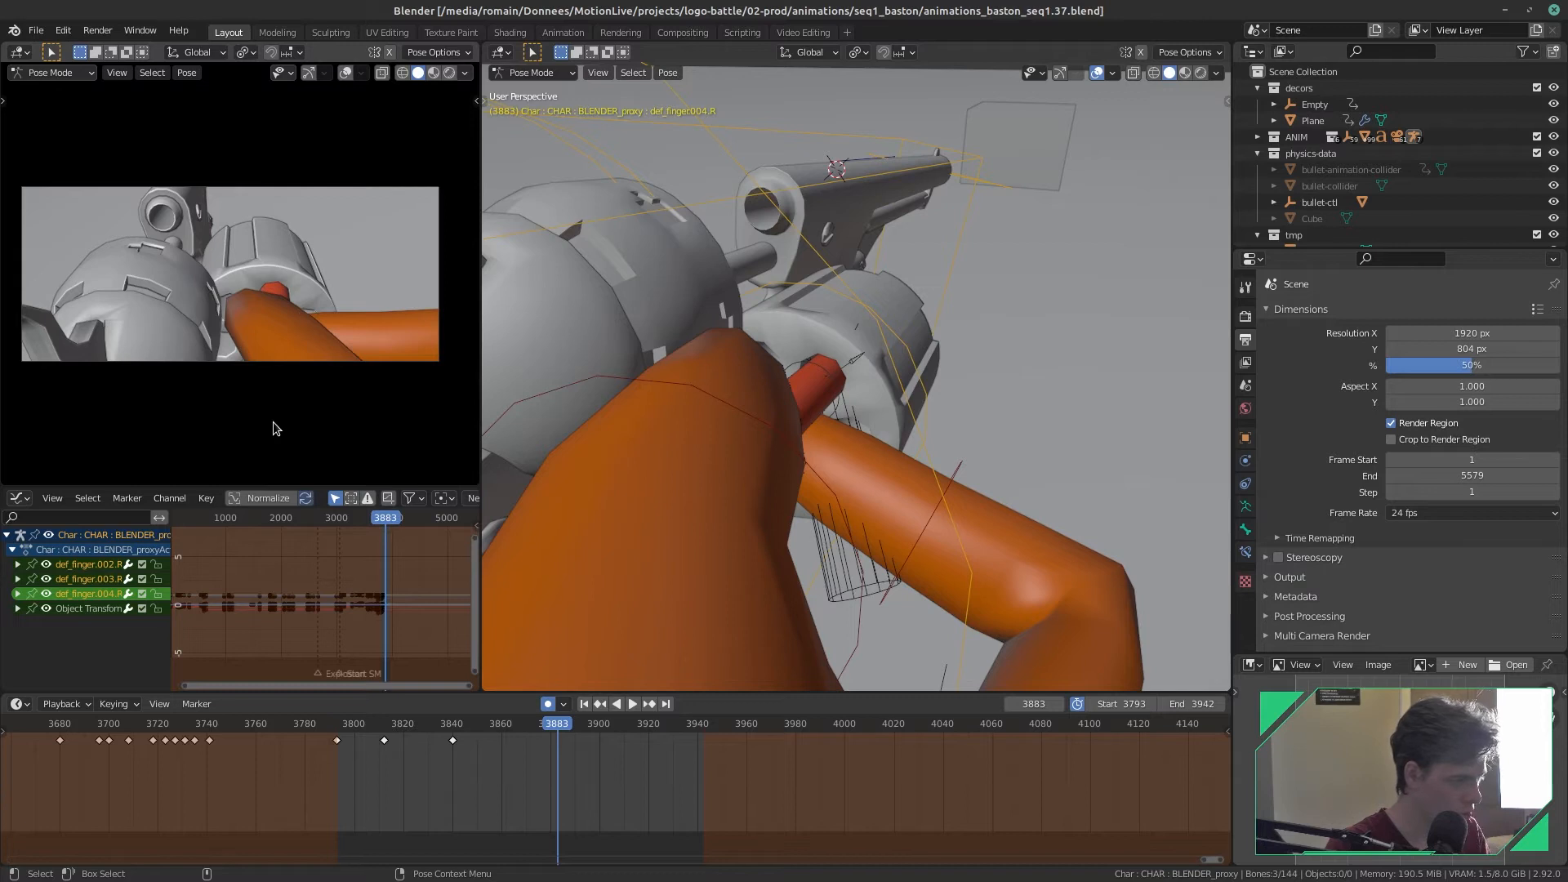
pyautogui.hotkey('ctrl', 's')
# - Play and scrub from frame 3883 to 3932 to examine the end of the loading motion and the whole character
pyautogui.moveTo(557, 726)
pyautogui.mouseDown()
pyautogui.moveTo(480, 740)
pyautogui.moveTo(549, 738)
pyautogui.mouseUp()
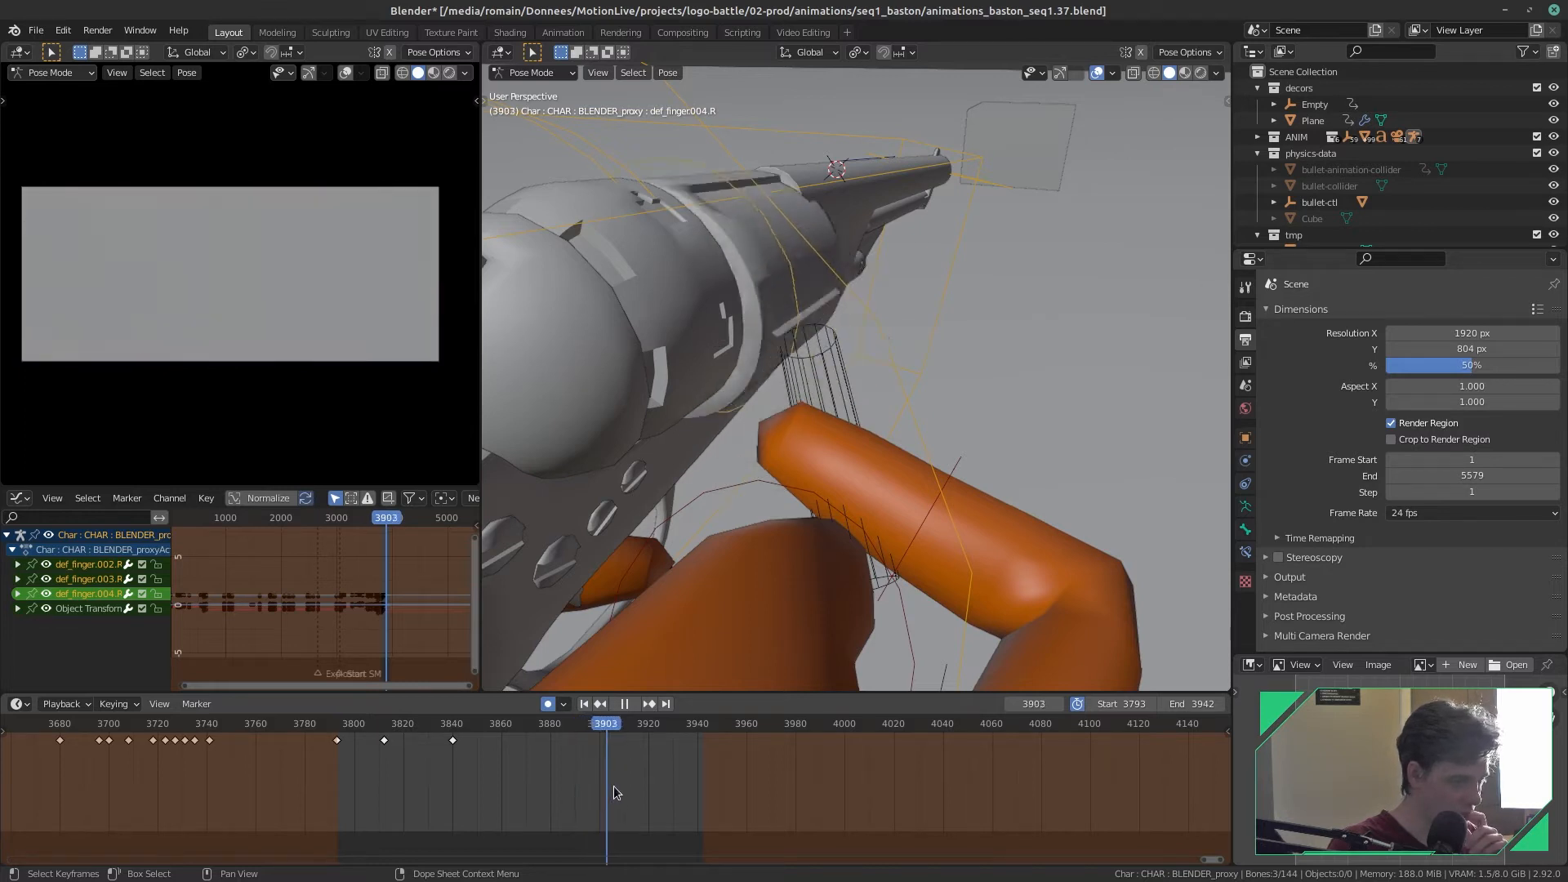
pyautogui.press('space')
pyautogui.hotkey('ctrl', 's')
pyautogui.press('space')
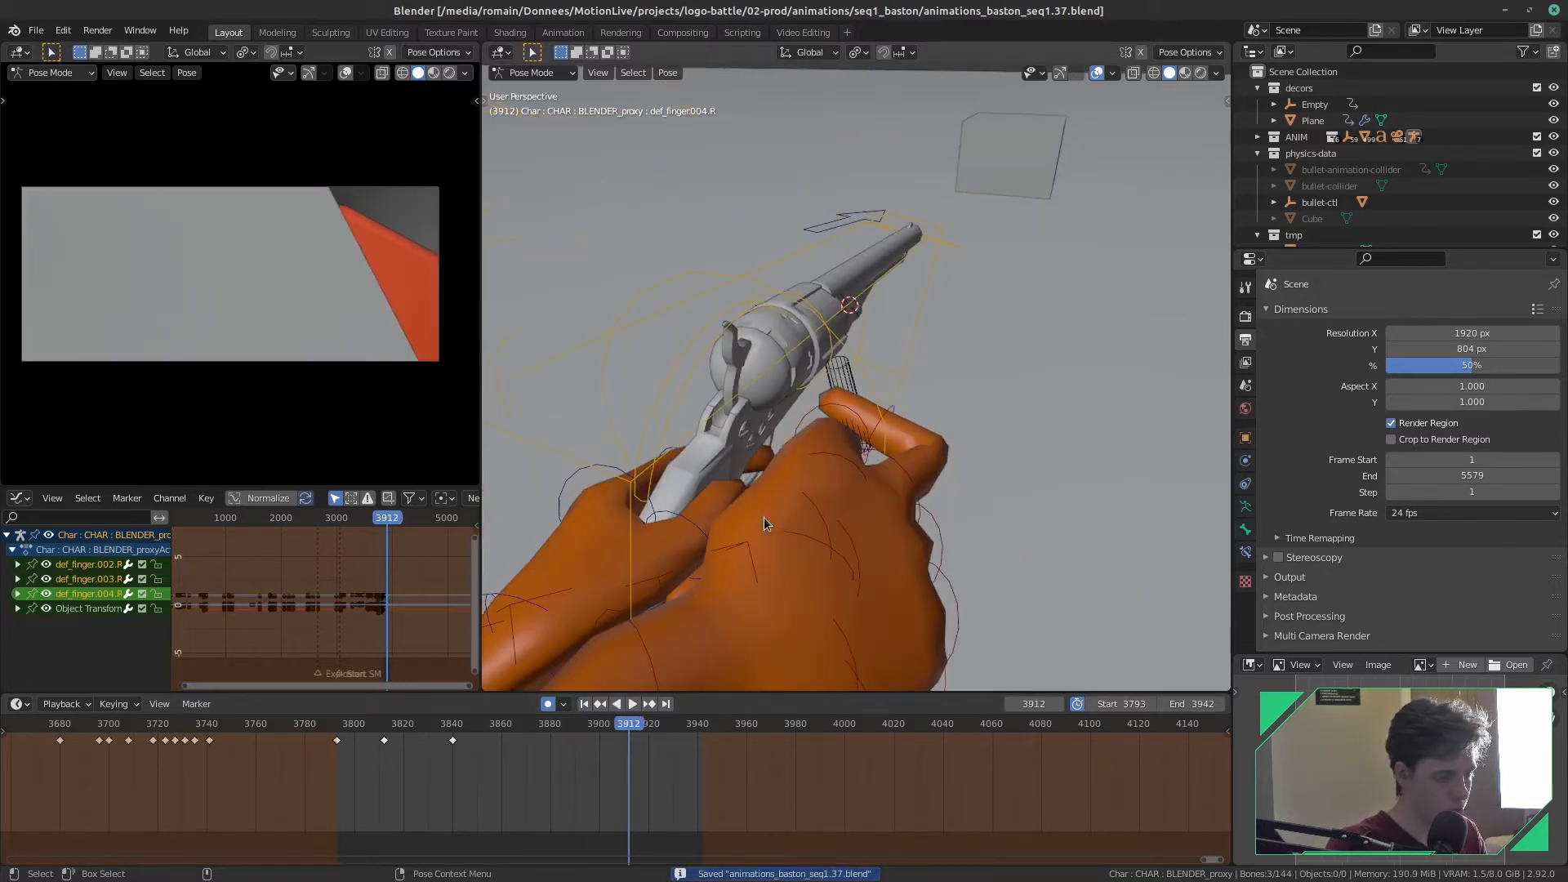
pyautogui.moveTo(651, 745)
pyautogui.mouseDown()
pyautogui.moveTo(677, 738)
pyautogui.moveTo(623, 741)
pyautogui.moveTo(671, 743)
pyautogui.mouseUp()
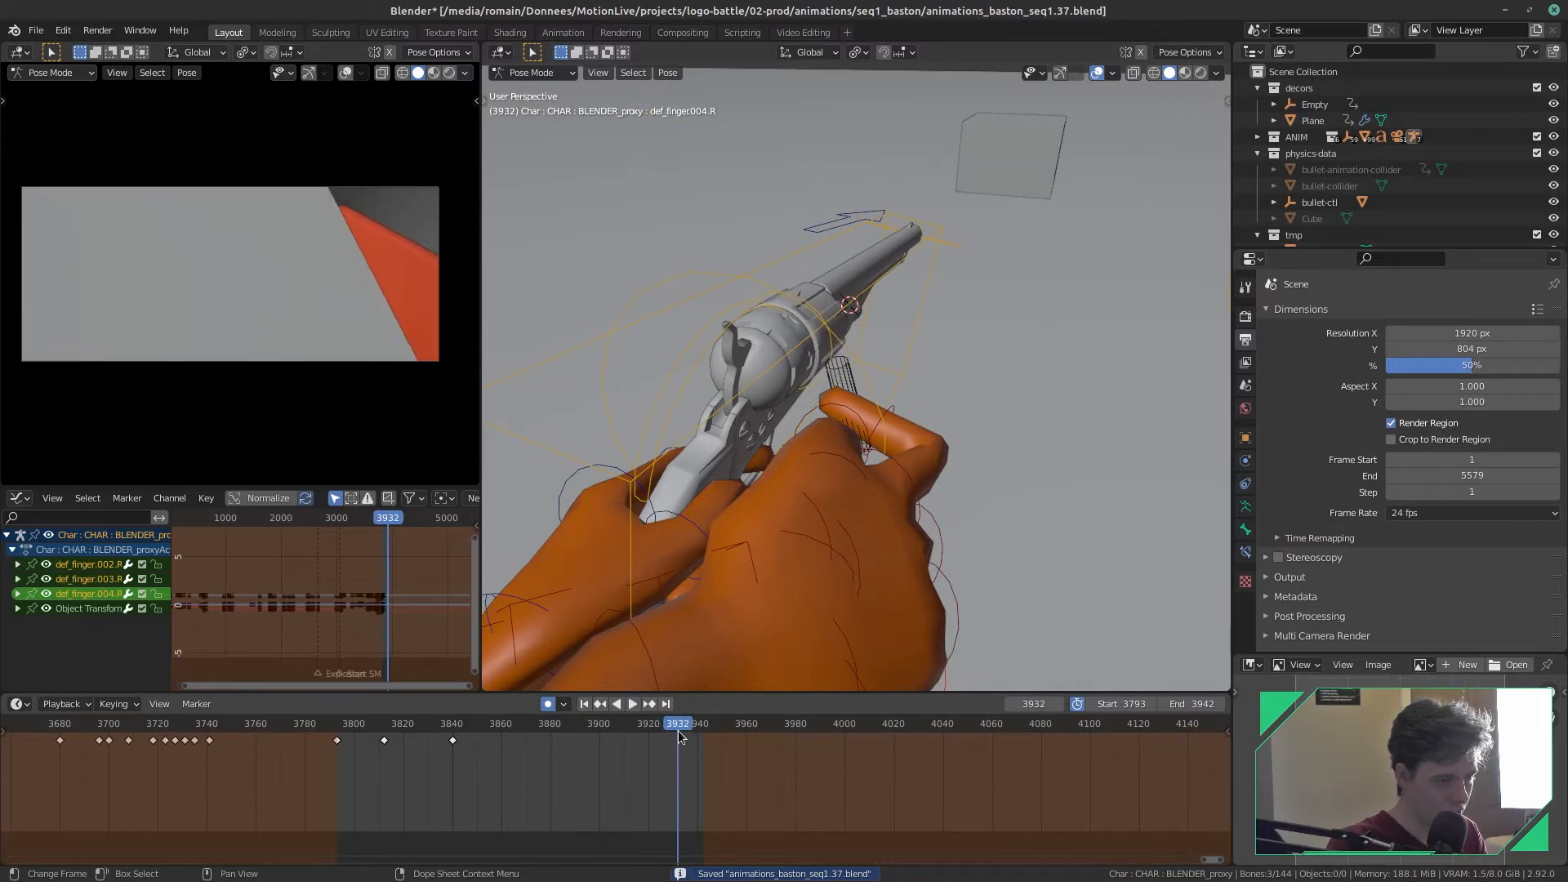
pyautogui.press('space')
pyautogui.scroll(-10, 775, 577)
pyautogui.moveTo(746, 579); pyautogui.dragTo(825, 647, button='middle')
pyautogui.press('n')
pyautogui.press('n')
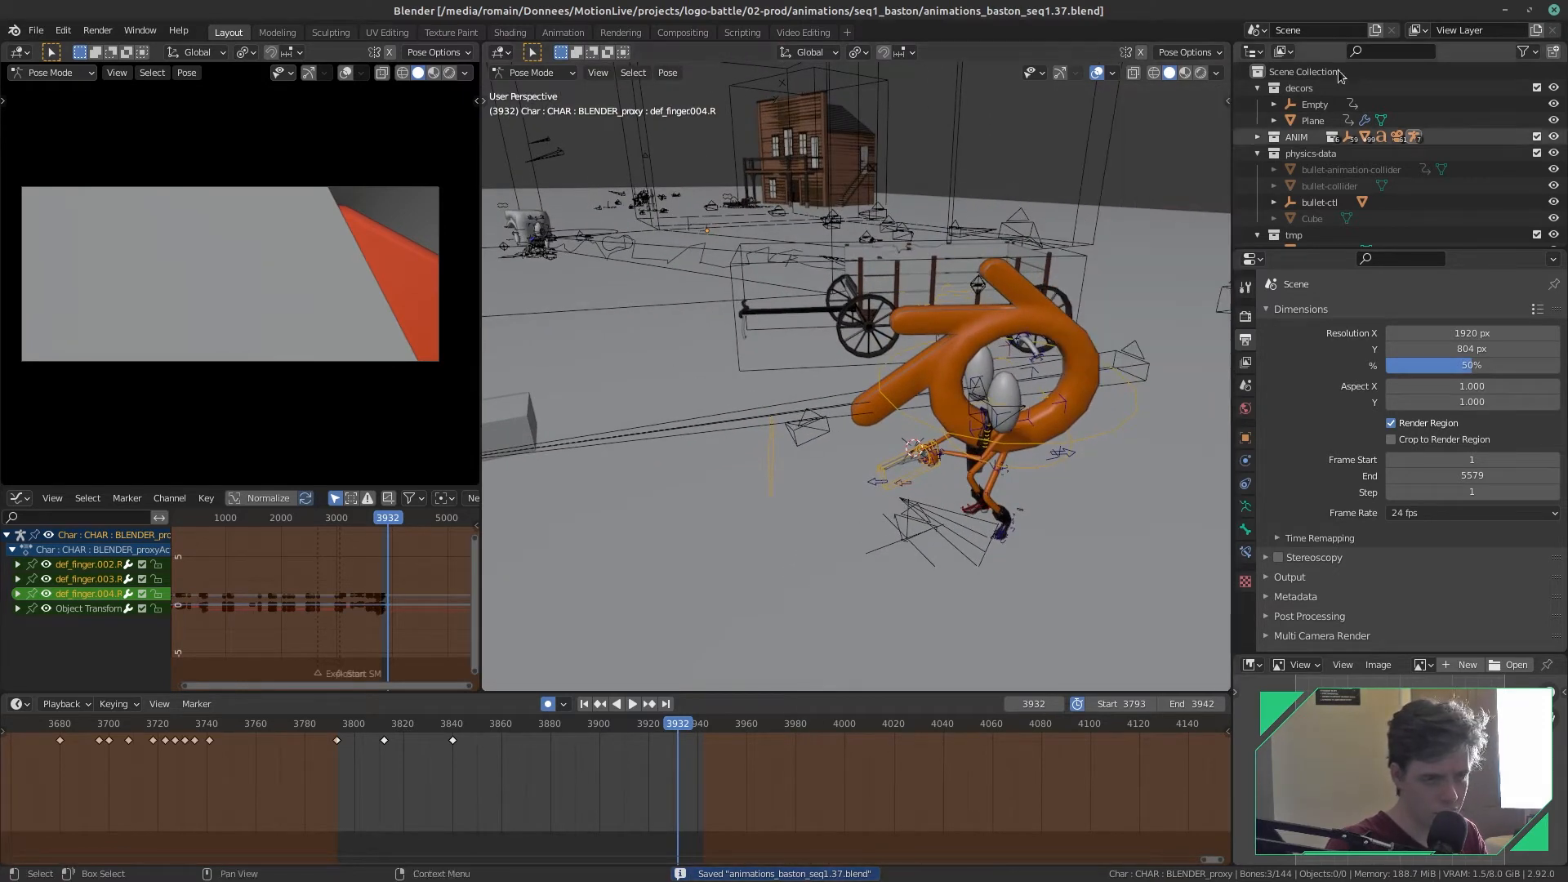
# - Split the main 3D viewport vertically into two areas
pyautogui.moveTo(1225, 41); pyautogui.dragTo(978, 47)
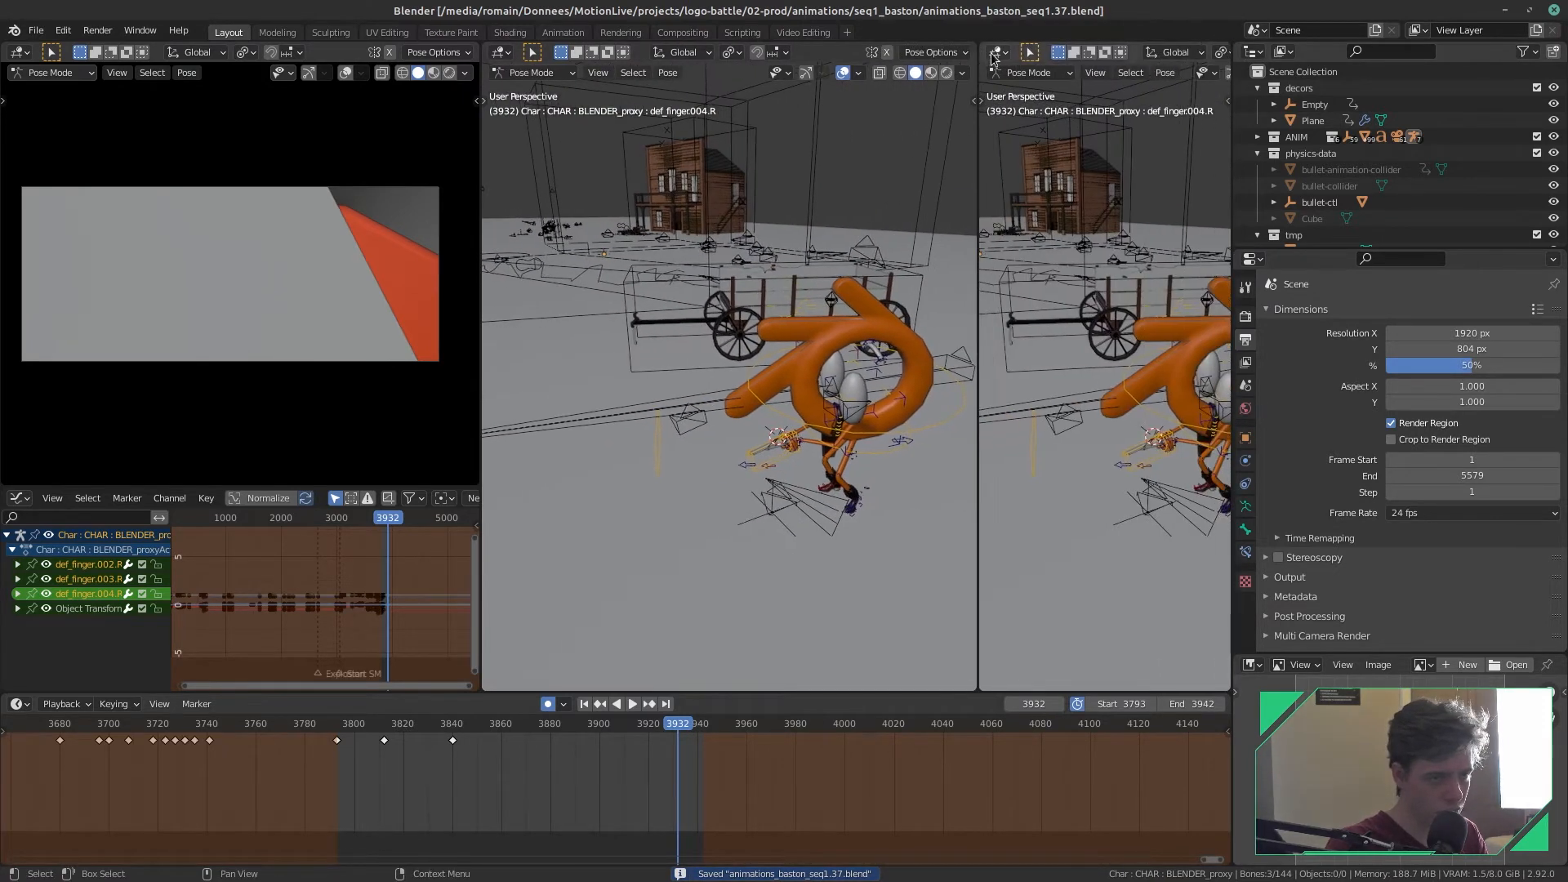
pyautogui.click(997, 52)
pyautogui.hotkey('shift', 'F7')
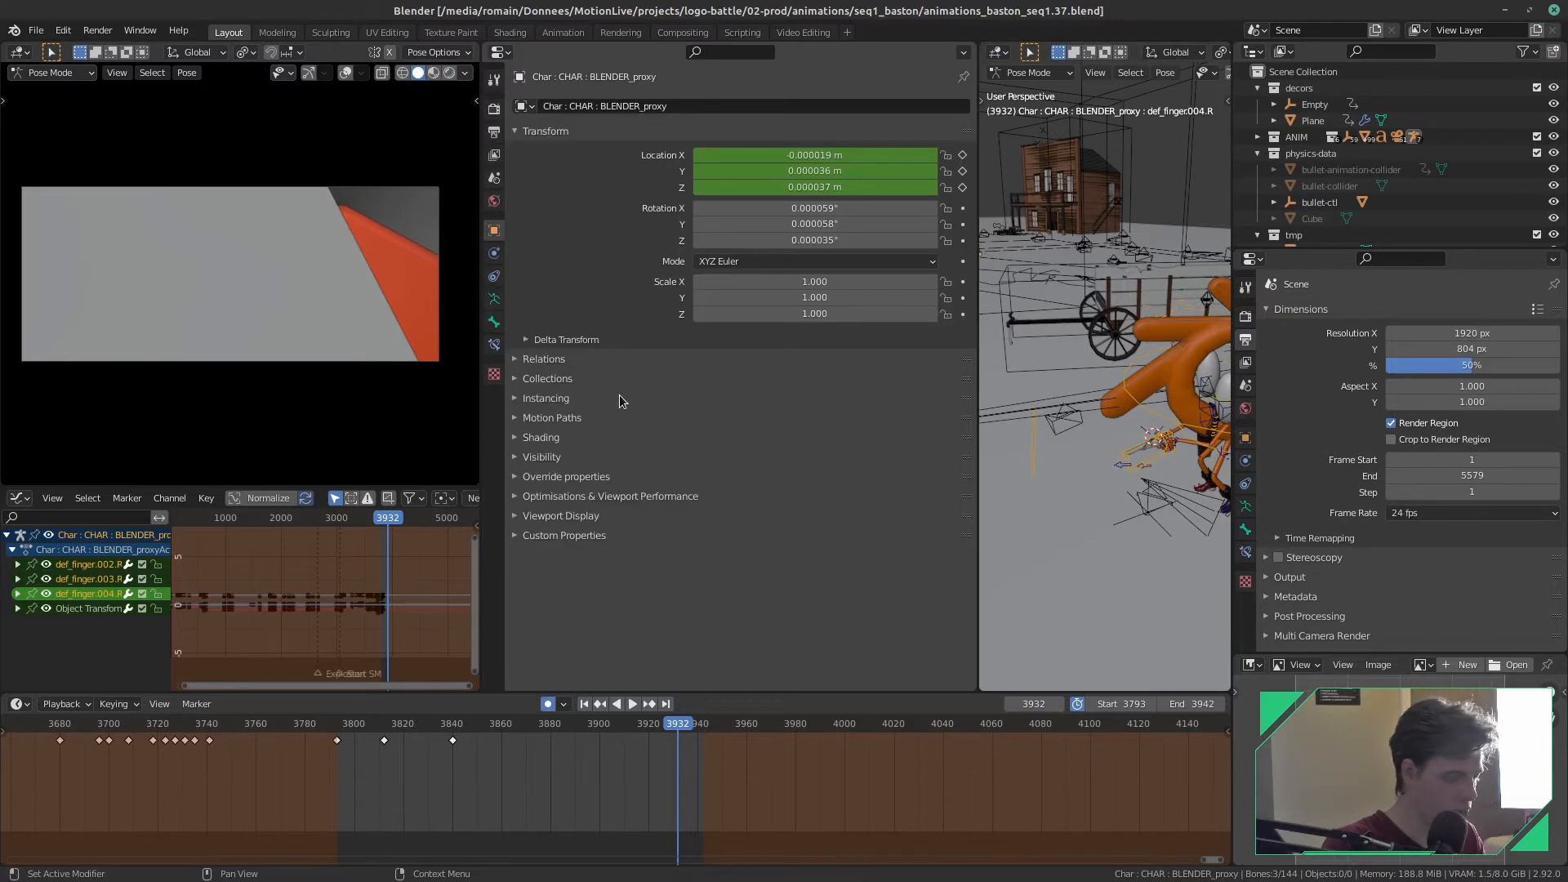
pyautogui.click(498, 54)
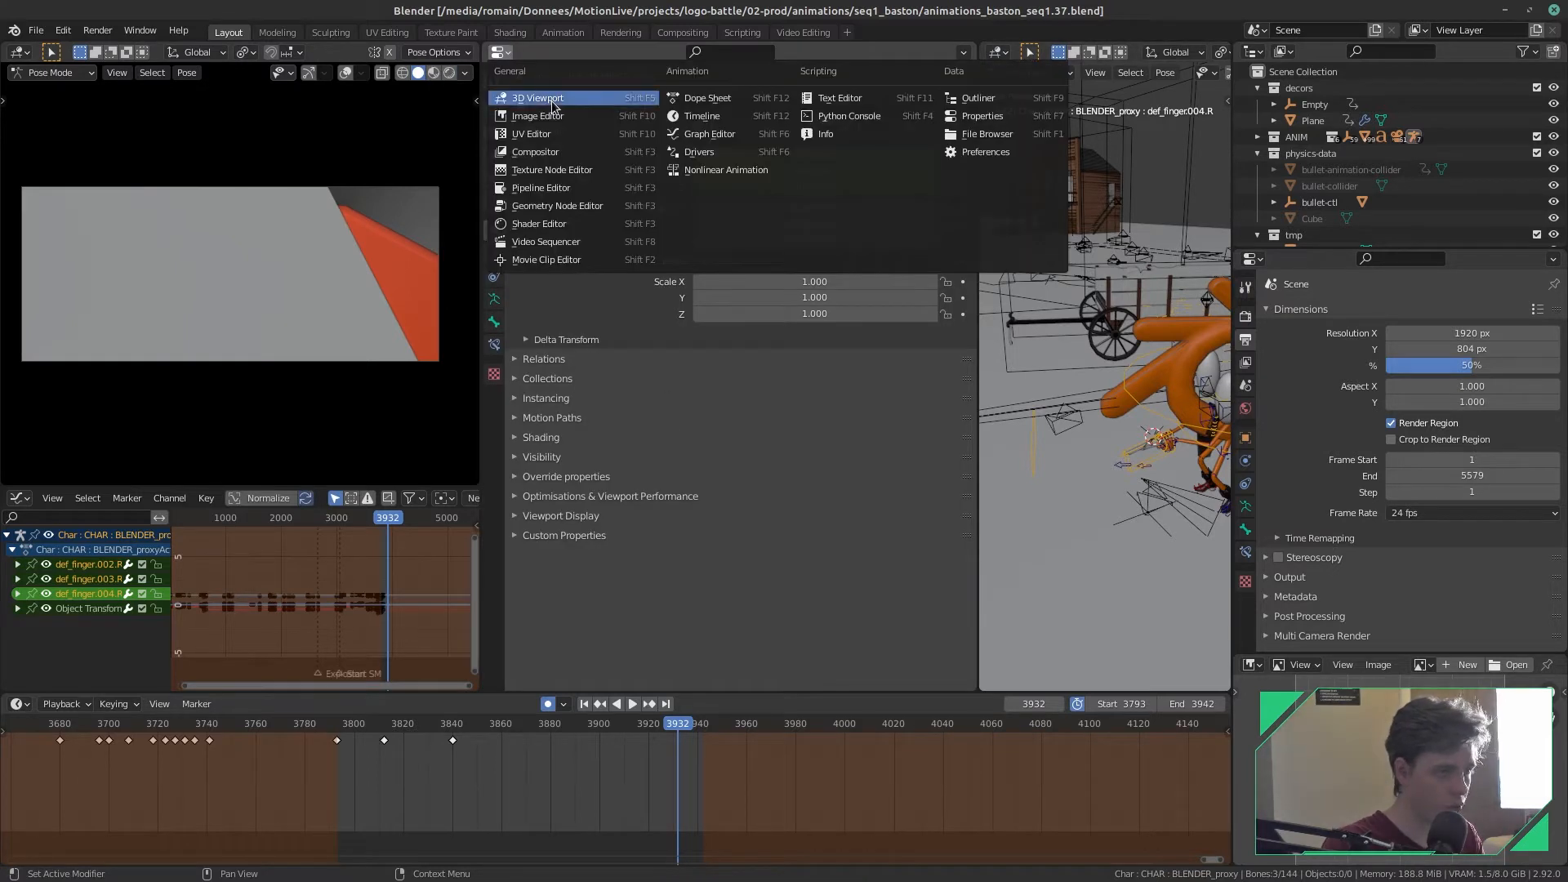
pyautogui.click(539, 96)
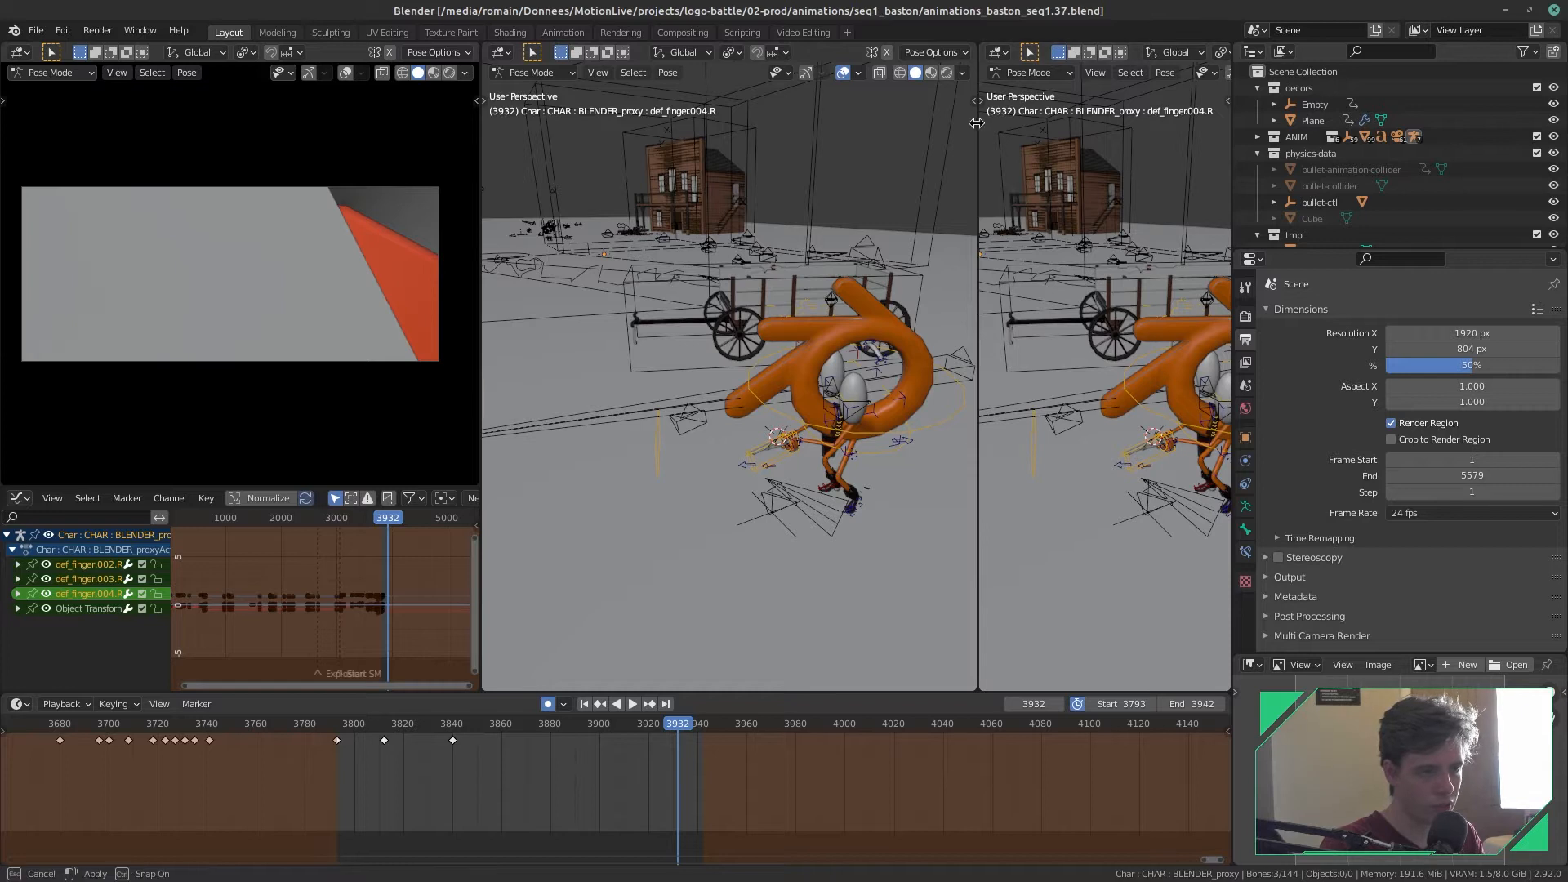
# - Widen the new area beside the main 3D viewport and turn it into a Properties editor showing the scene settings
pyautogui.moveTo(979, 125); pyautogui.dragTo(872, 122)
pyautogui.click(892, 52)
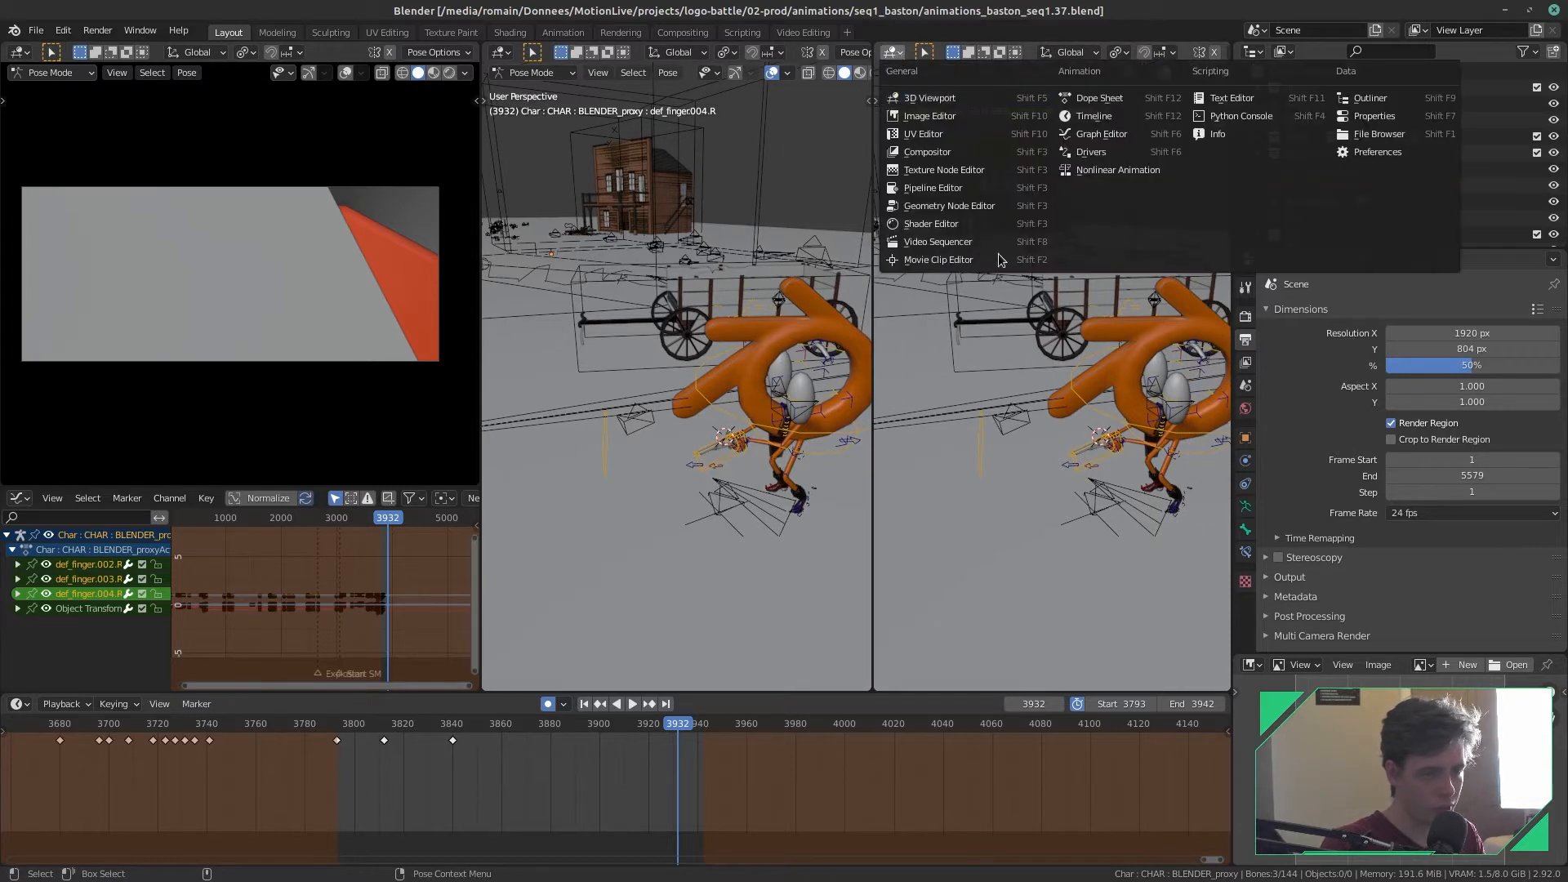
pyautogui.click(1372, 116)
pyautogui.click(886, 178)
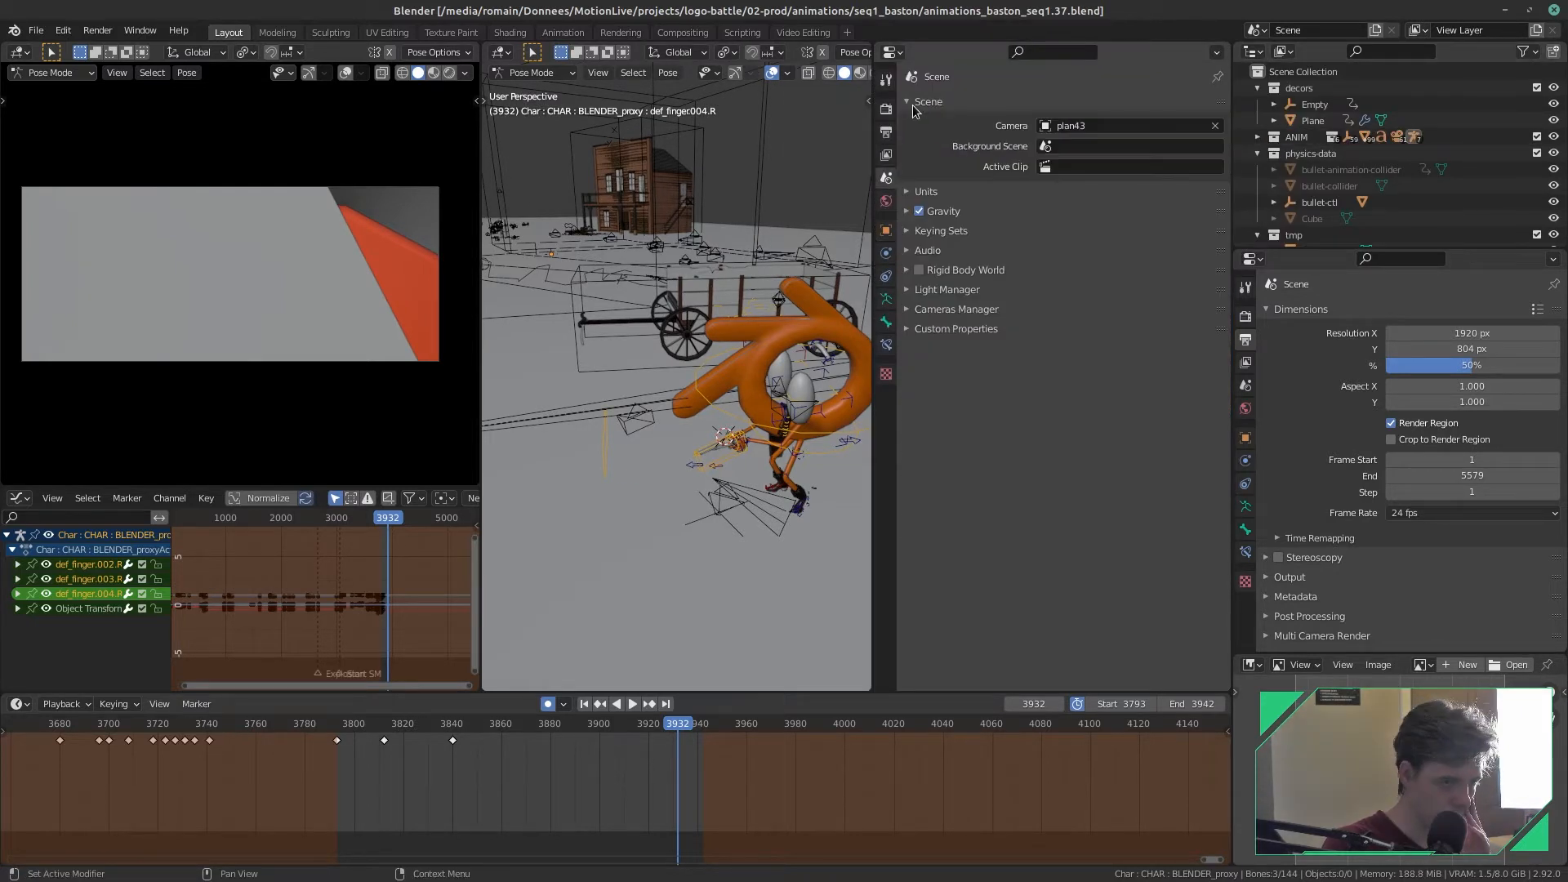
# - In the Cameras Manager, set the end frame of camera plan43 to 4013
pyautogui.click(916, 104)
pyautogui.click(951, 239)
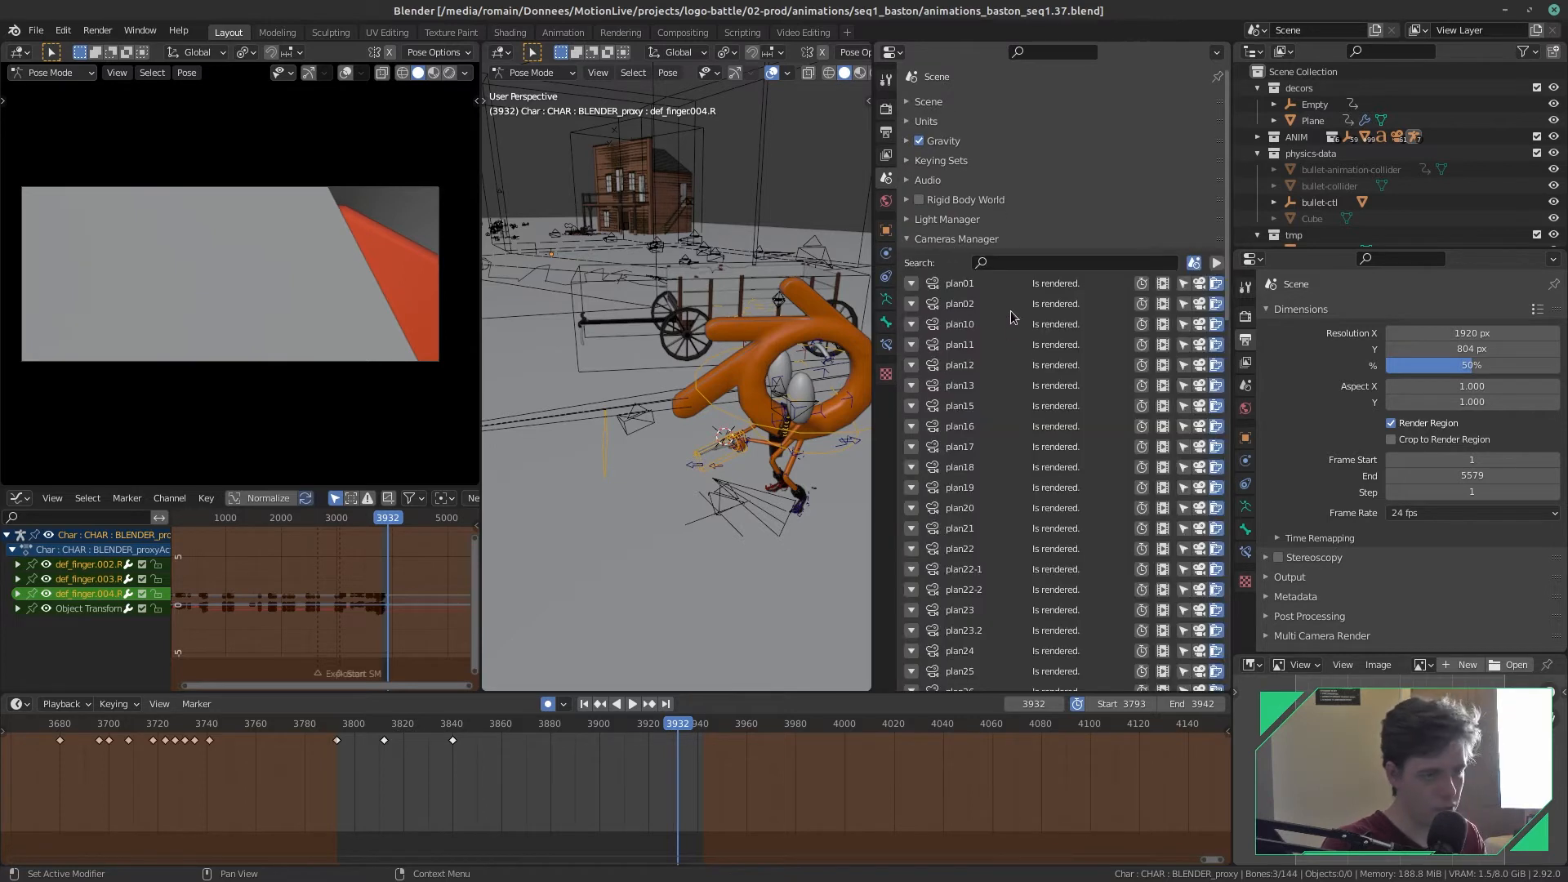
pyautogui.scroll(-4, 1011, 319)
pyautogui.scroll(3, 1031, 454)
pyautogui.click(1060, 231)
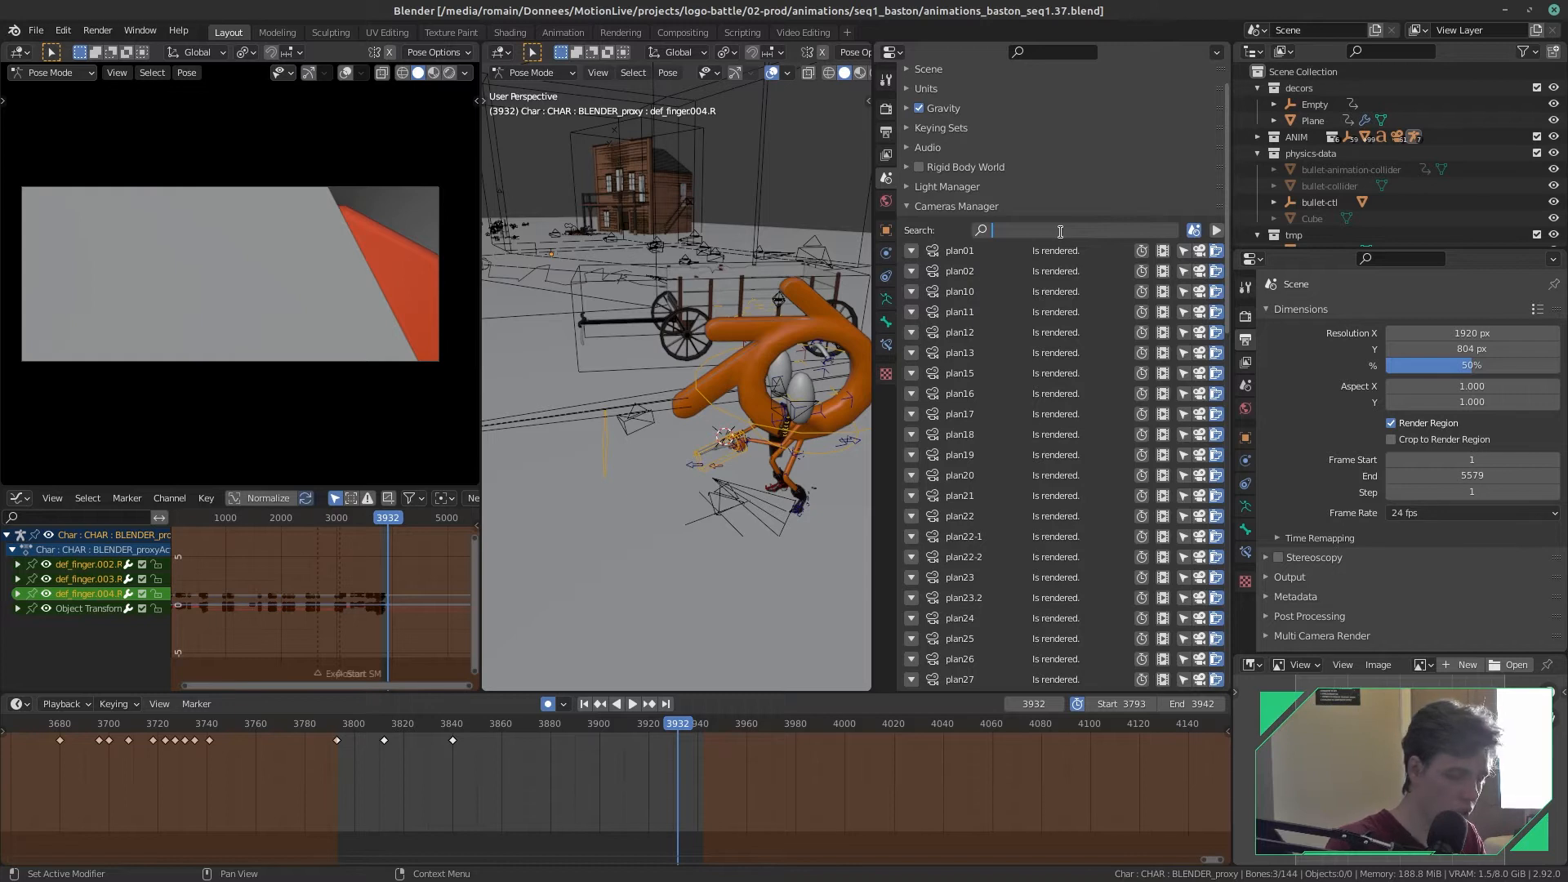
pyautogui.click(1024, 440)
pyautogui.scroll(-20, 1029, 449)
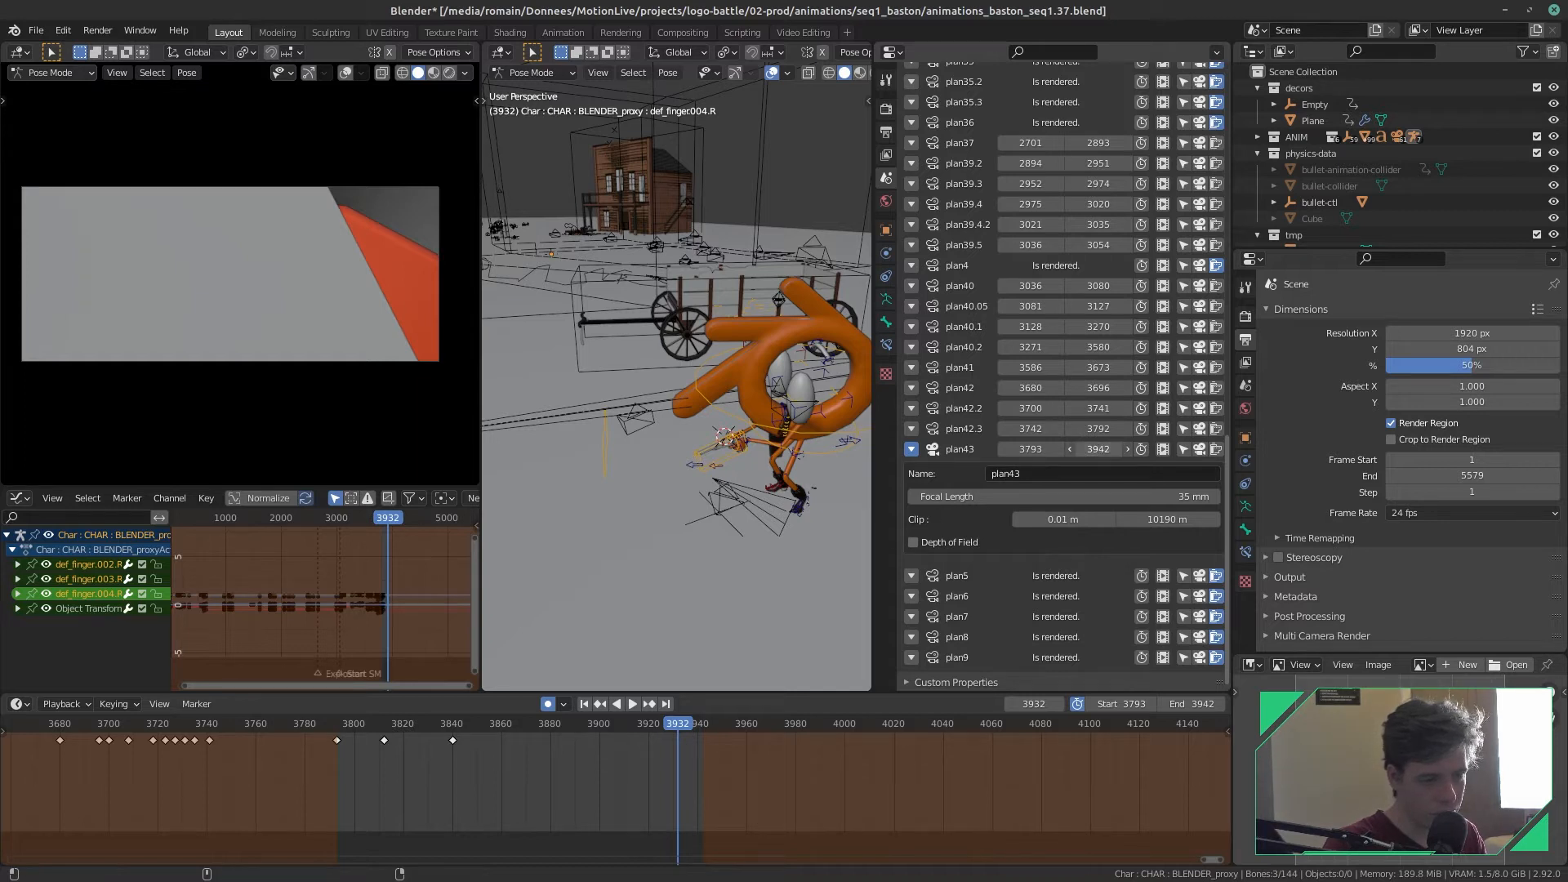
pyautogui.click(1099, 449)
pyautogui.press('Return')
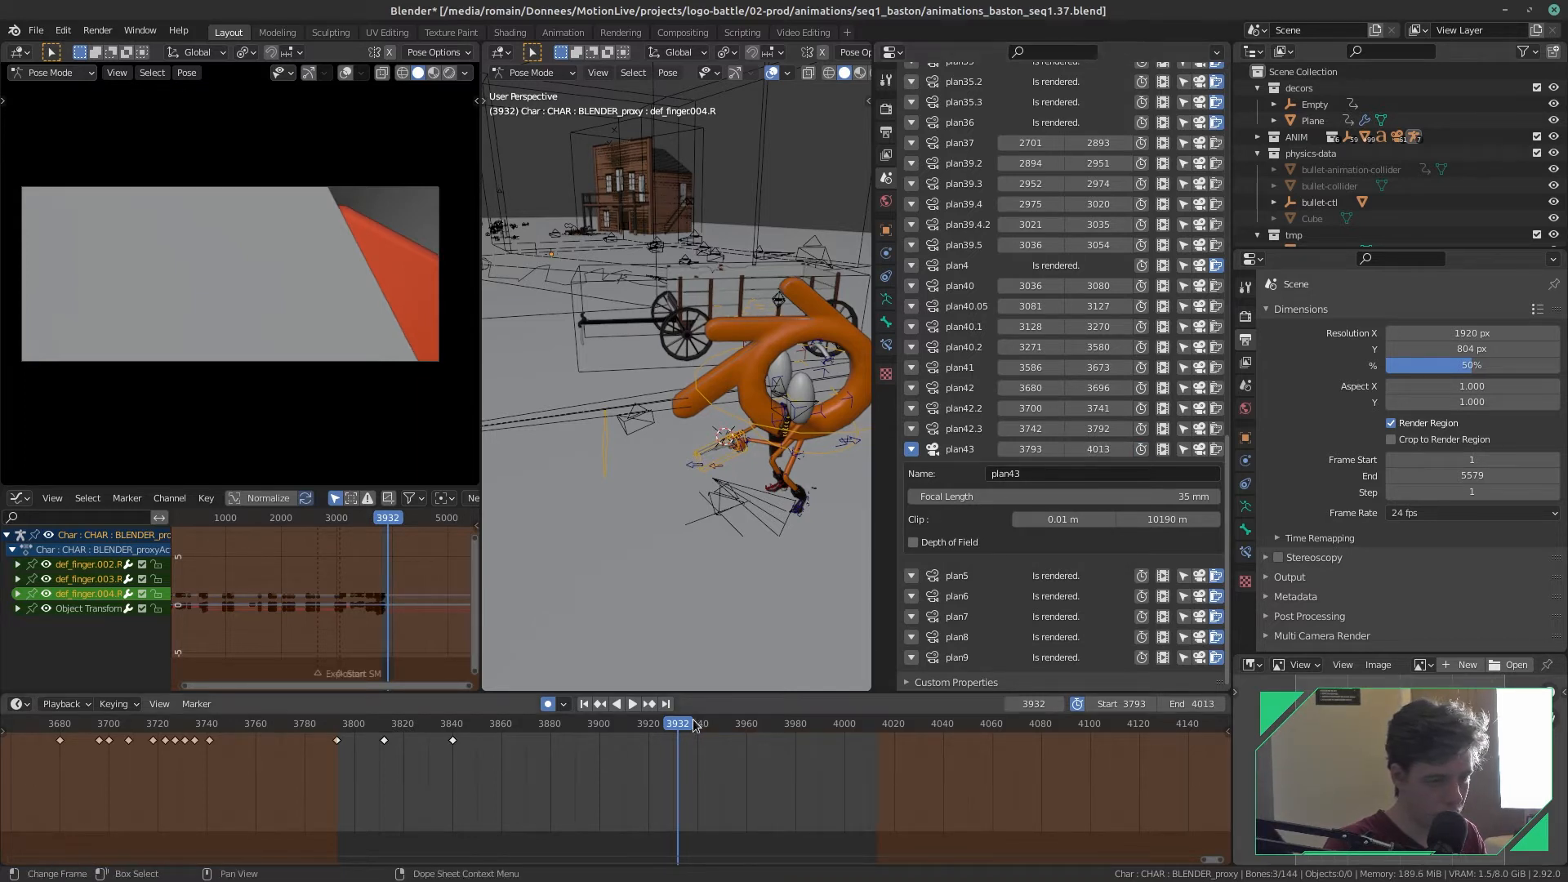
# - At frame 3927, examine the hands and the revolver from several angles, and save the file
pyautogui.press('space')
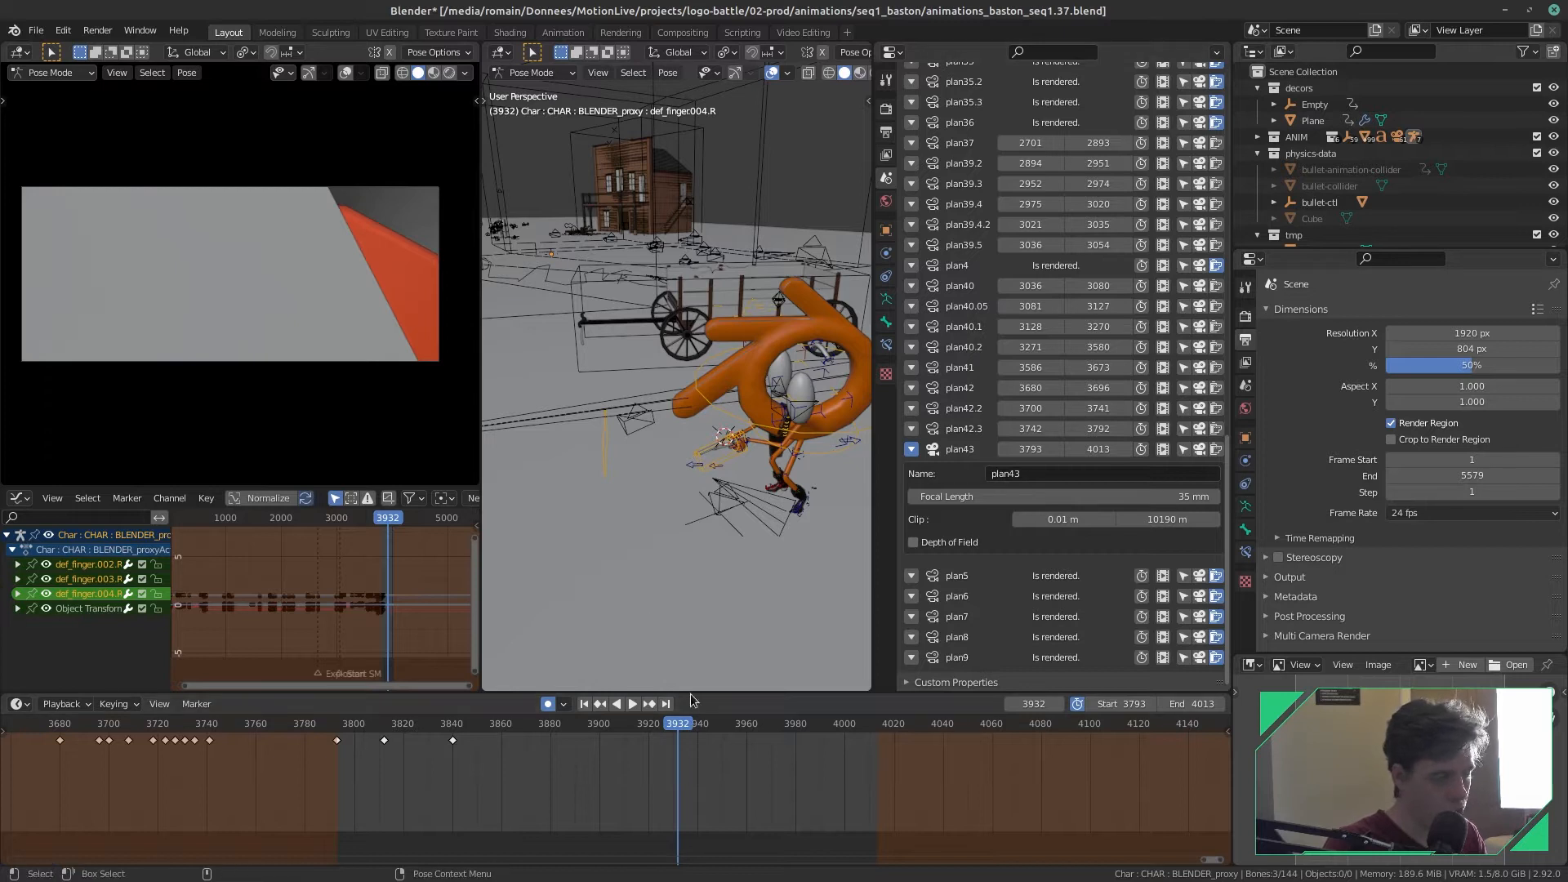
pyautogui.moveTo(686, 727); pyautogui.dragTo(665, 720)
pyautogui.moveTo(671, 502); pyautogui.dragTo(711, 466, button='middle')
pyautogui.hotkey('ctrl', 's')
pyautogui.scroll(5, 631, 486)
pyautogui.hotkey('ctrl', 's')
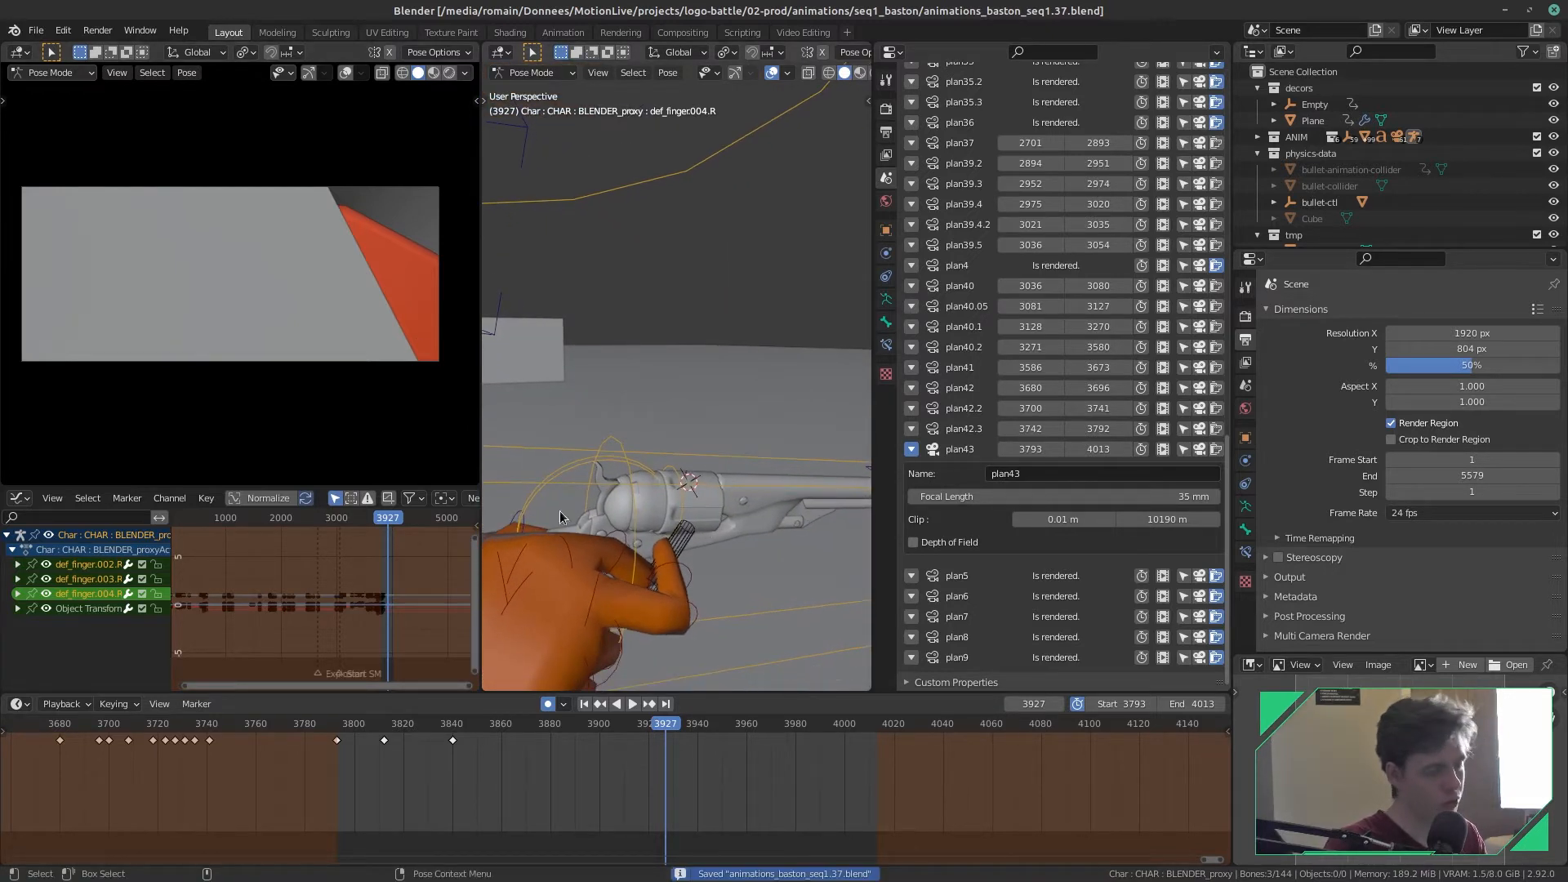
pyautogui.moveTo(609, 521); pyautogui.dragTo(609, 437, button='middle')
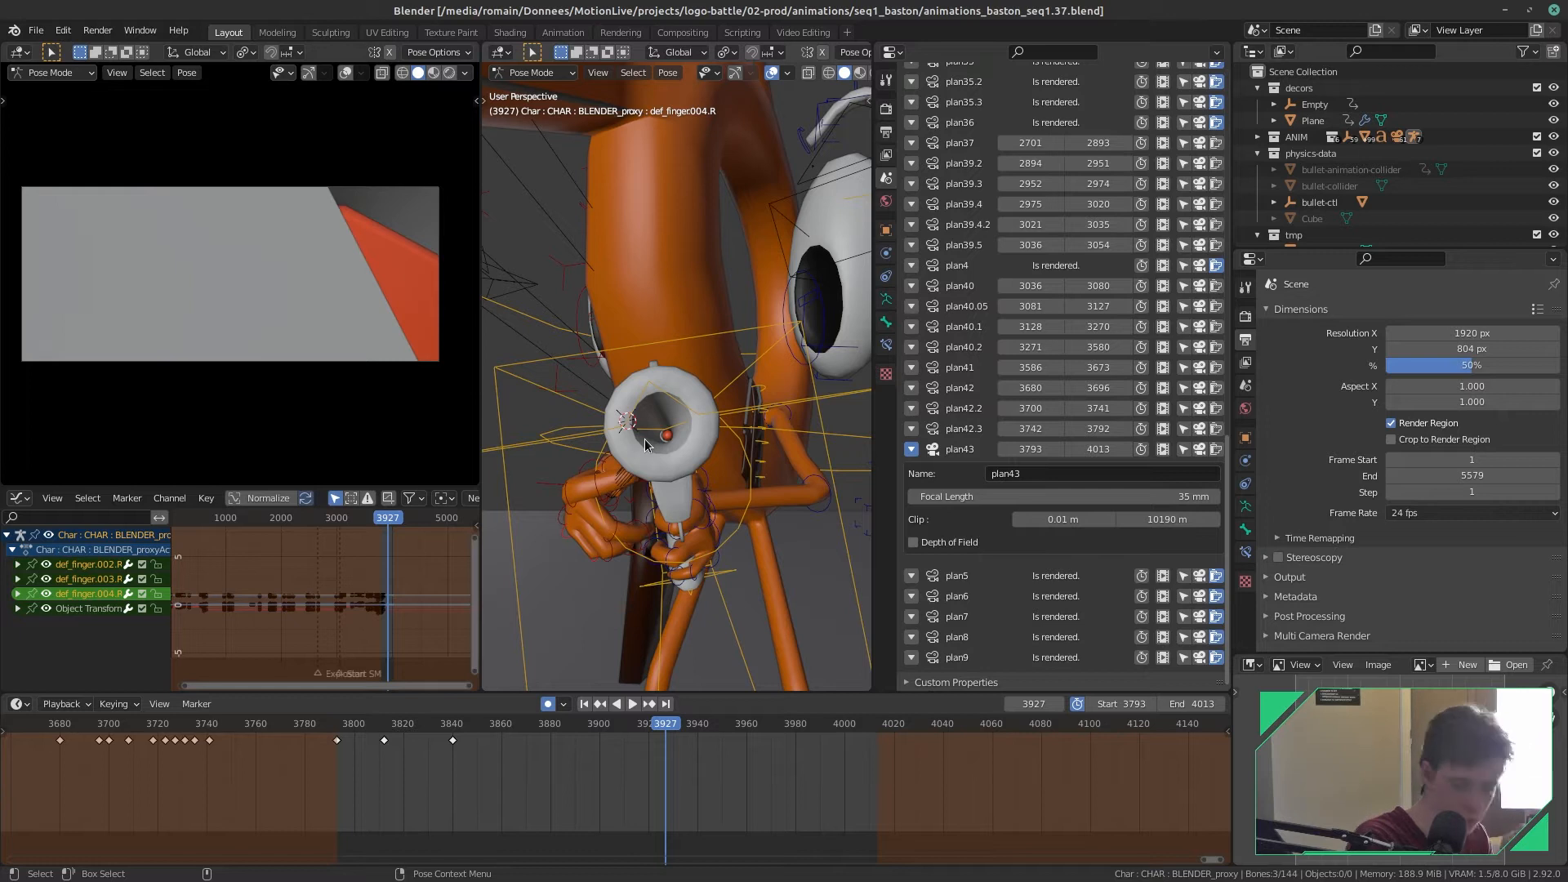
pyautogui.hotkey('ctrl', 's')
pyautogui.moveTo(665, 423); pyautogui.dragTo(703, 542, button='middle')
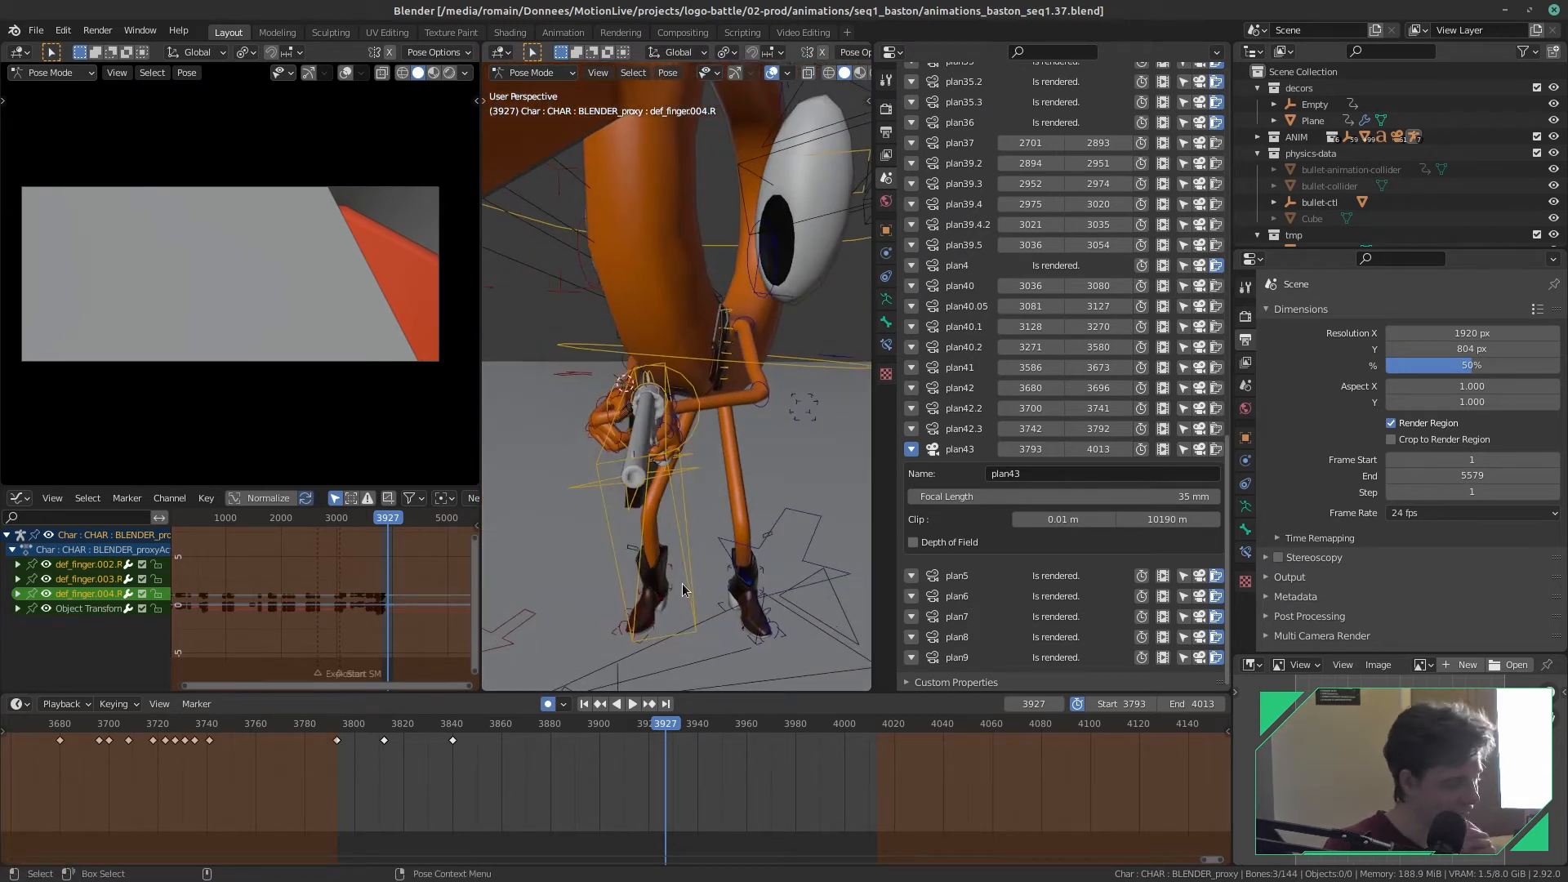
# - Play and scrub to frame 3934 and view the right hand beside the revolver cylinder from the side
pyautogui.press('space')
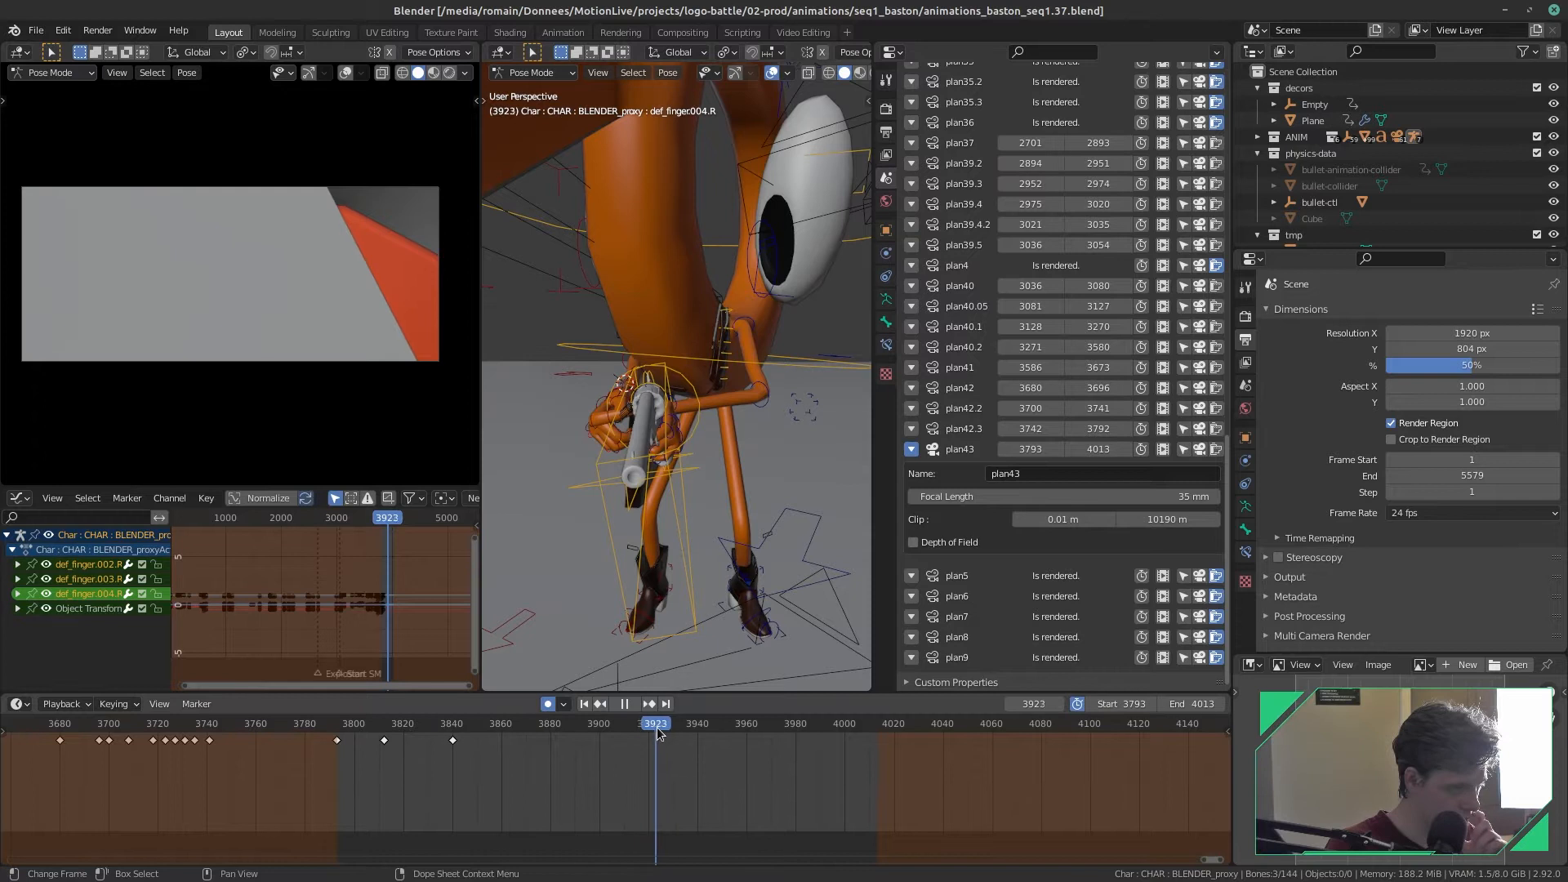
pyautogui.moveTo(663, 734)
pyautogui.mouseDown()
pyautogui.moveTo(625, 733)
pyautogui.moveTo(683, 745)
pyautogui.mouseUp()
pyautogui.keyDown('alt'); pyautogui.moveTo(615, 469); pyautogui.dragTo(725, 473); pyautogui.keyUp('alt')
pyautogui.press('f')
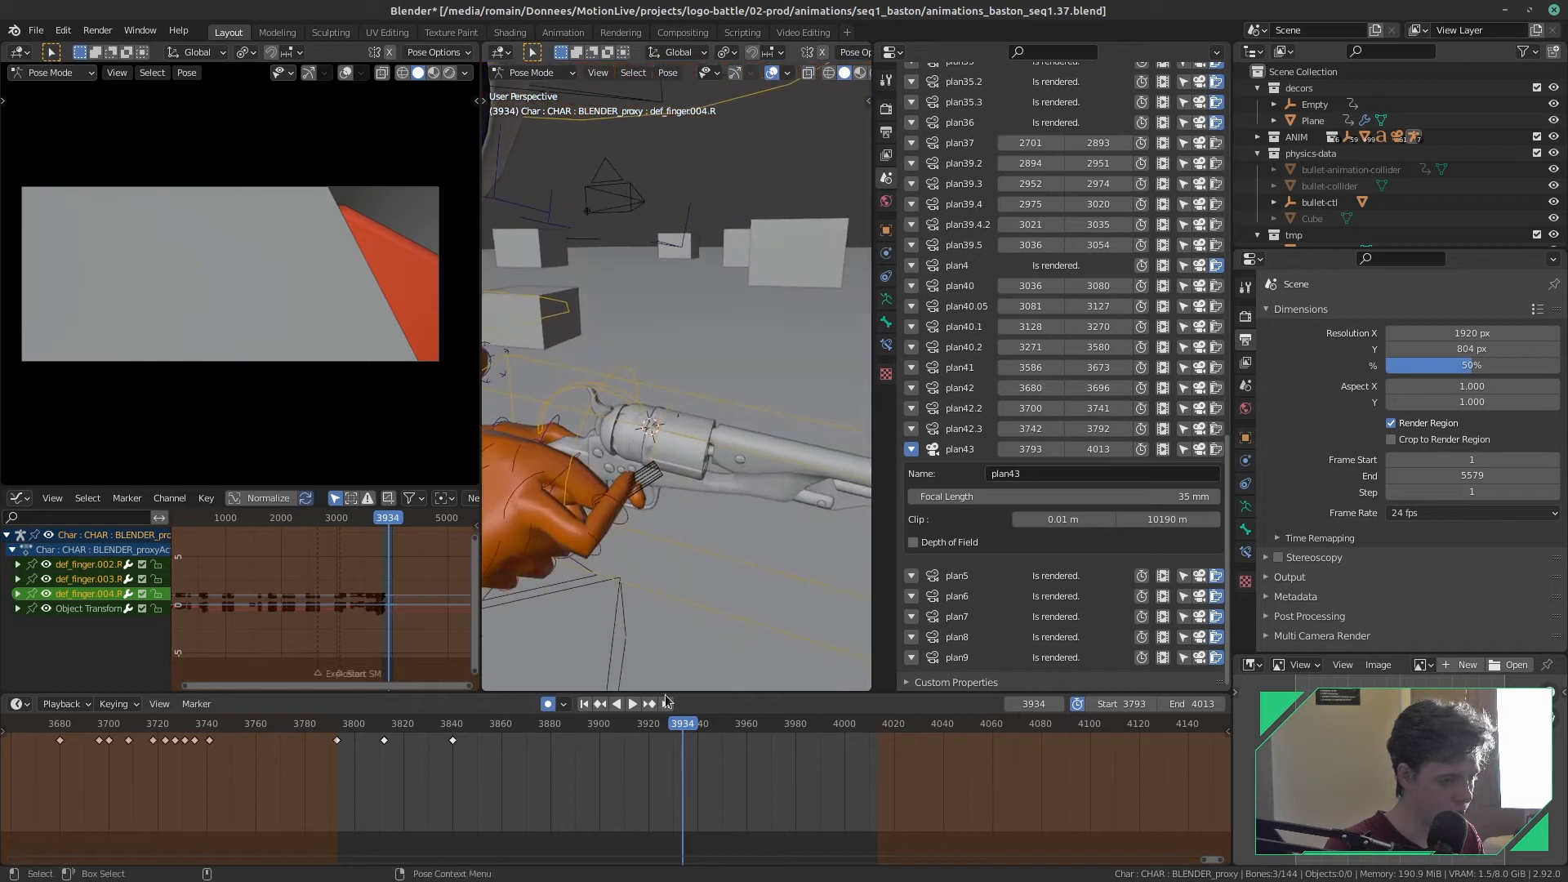
# - Scrub back to frame 3917, leave pose mode, save the file and select camera plan43 in Object Mode
pyautogui.moveTo(684, 721)
pyautogui.mouseDown()
pyautogui.moveTo(638, 727)
pyautogui.moveTo(668, 729)
pyautogui.mouseUp()
pyautogui.scroll(5, 688, 529)
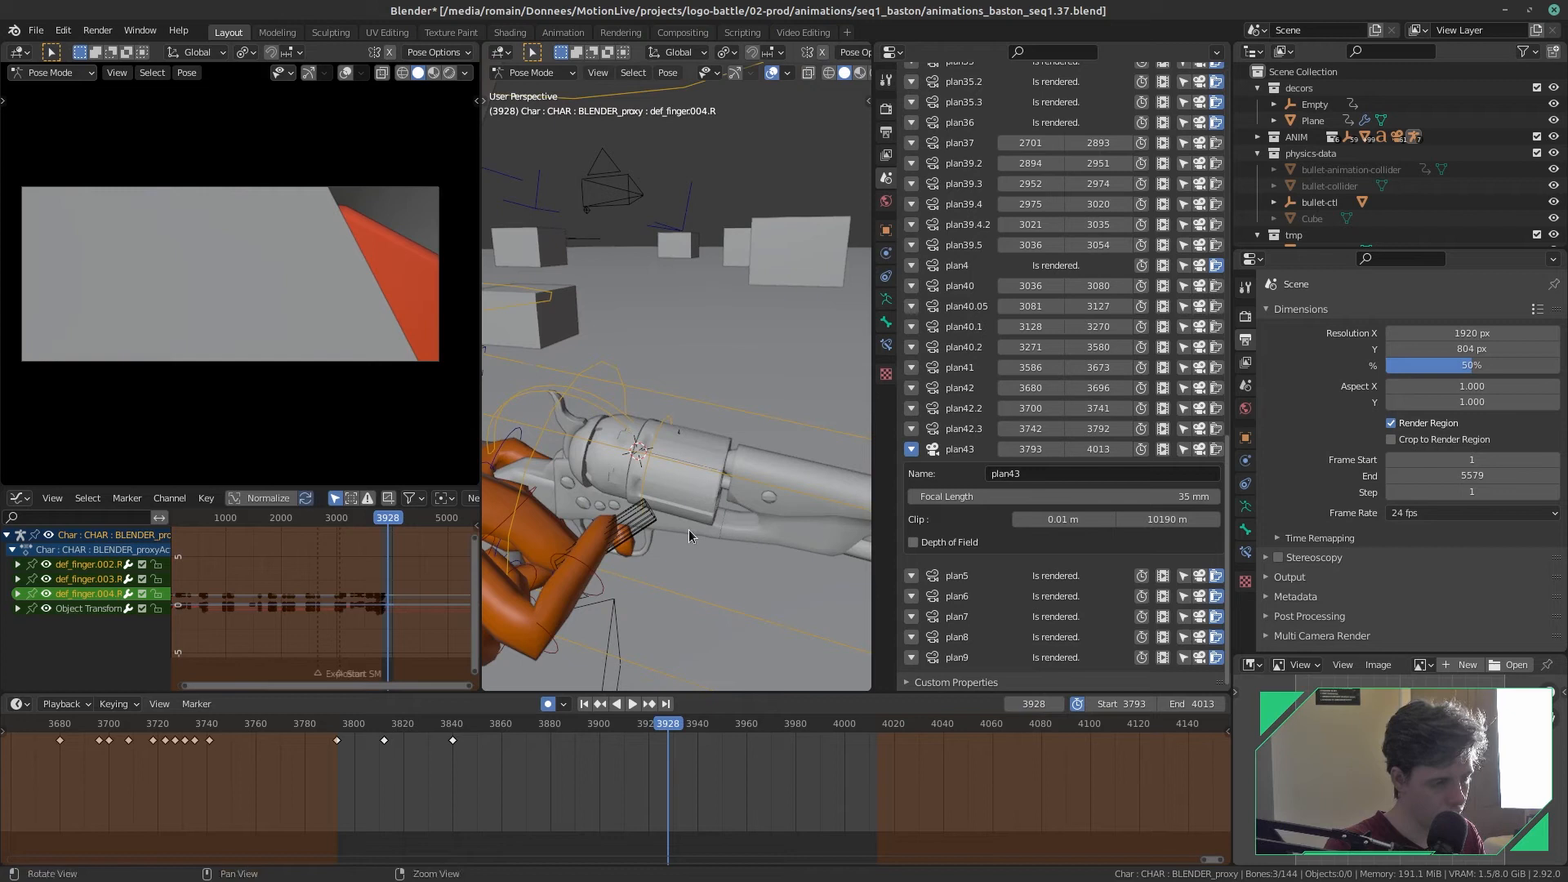
pyautogui.keyDown('alt'); pyautogui.moveTo(684, 554); pyautogui.dragTo(583, 552); pyautogui.keyUp('alt')
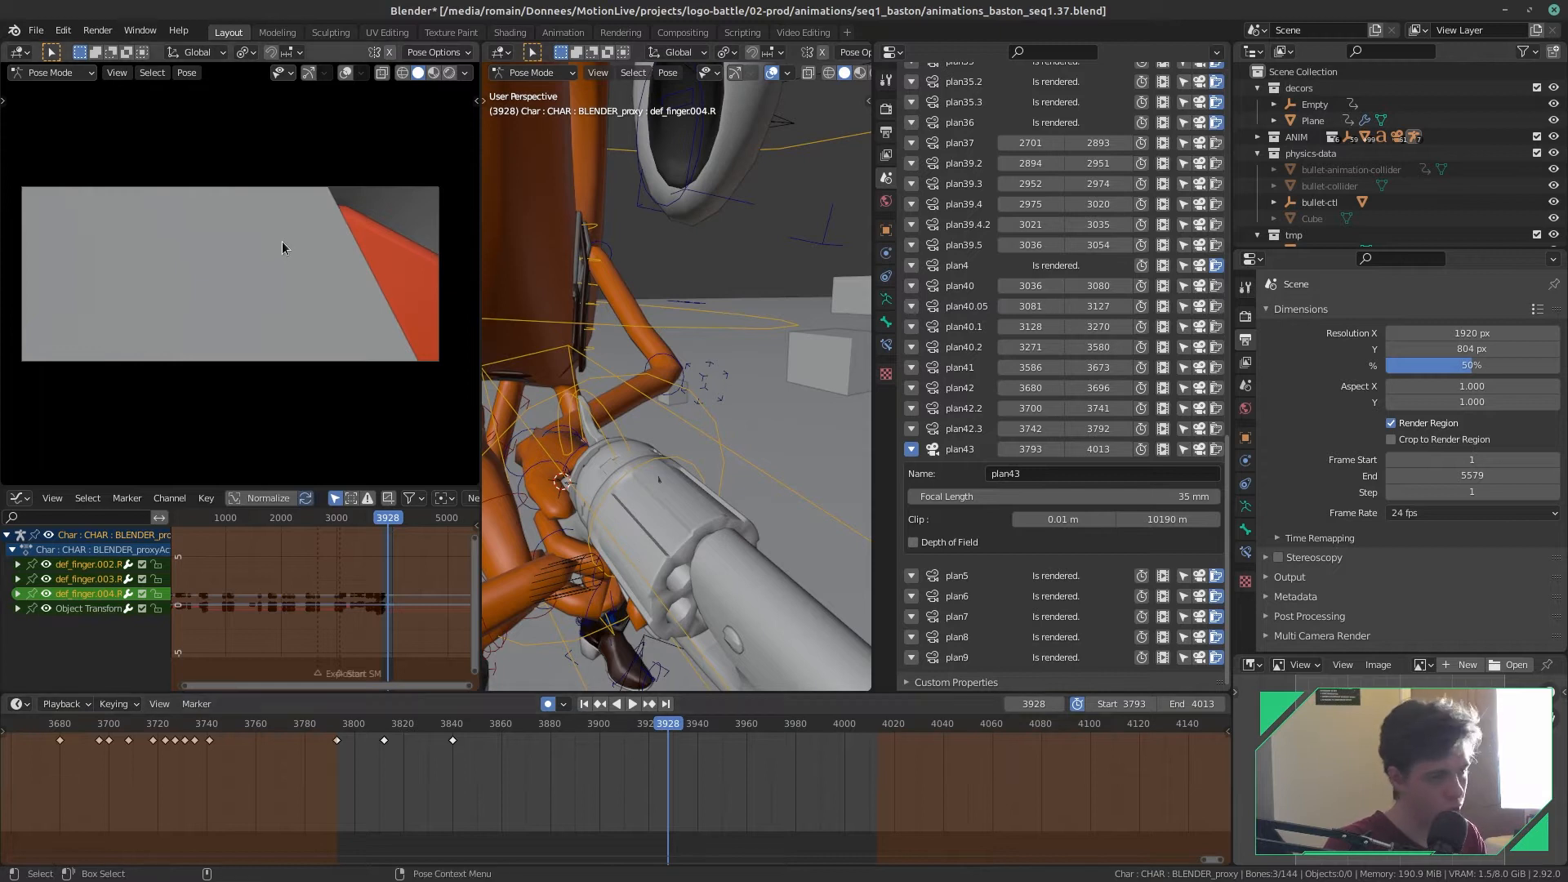
pyautogui.moveTo(666, 725)
pyautogui.mouseDown()
pyautogui.moveTo(579, 730)
pyautogui.moveTo(641, 723)
pyautogui.mouseUp()
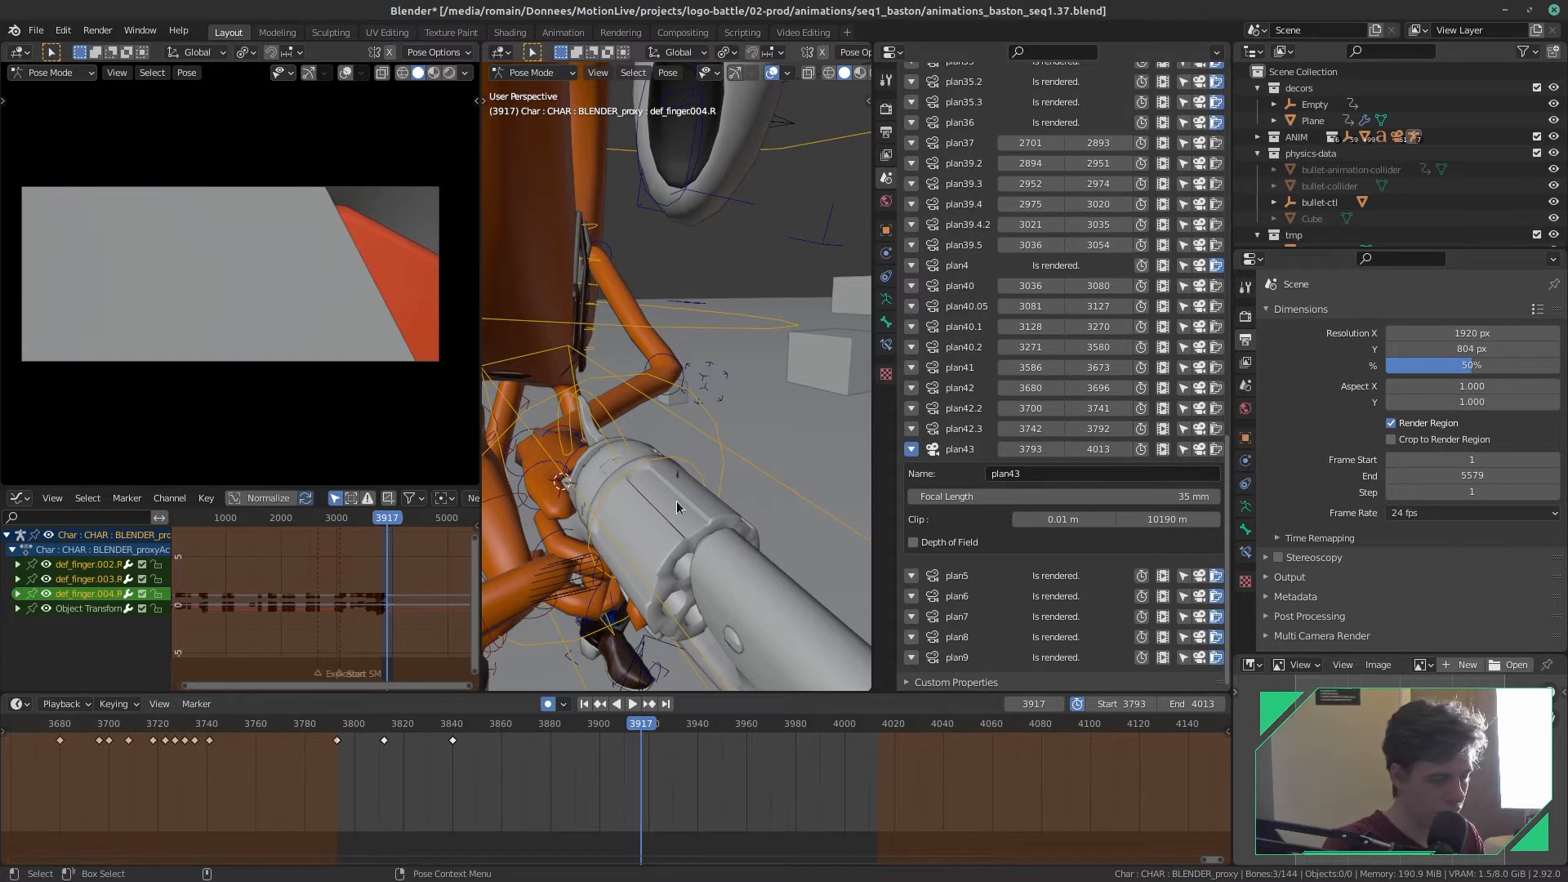
pyautogui.hotkey('ctrl', 'Tab')
pyautogui.hotkey('ctrl', 's')
pyautogui.hotkey('alt', 'a')
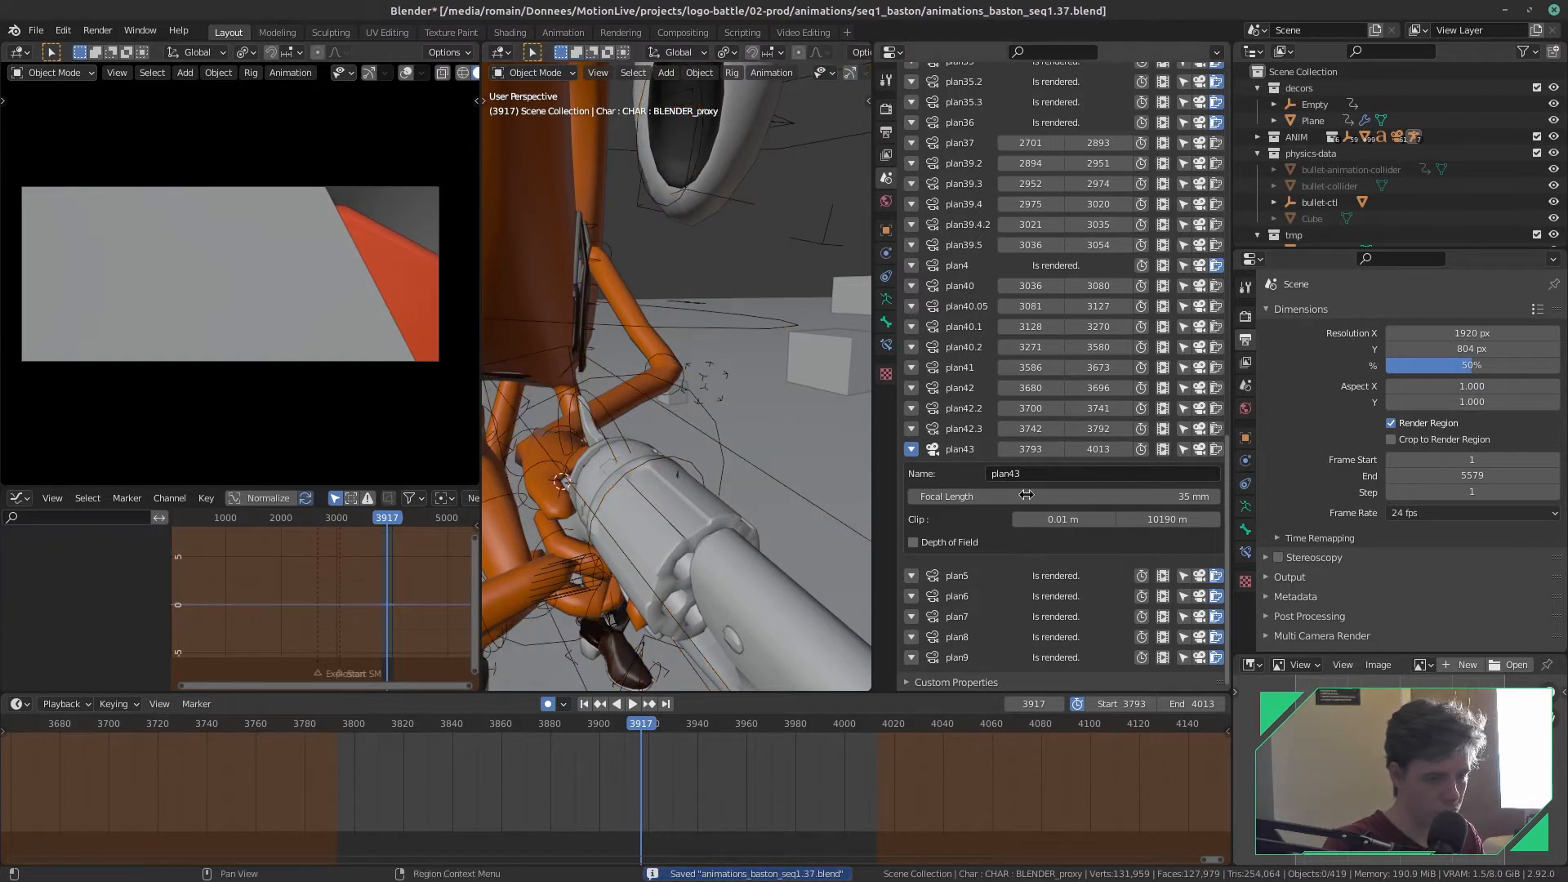
pyautogui.click(1183, 448)
# - Step back to frame 3912 and keyframe camera plan43 at its current placement
pyautogui.moveTo(640, 533); pyautogui.dragTo(683, 494, button='middle')
pyautogui.press('Left')
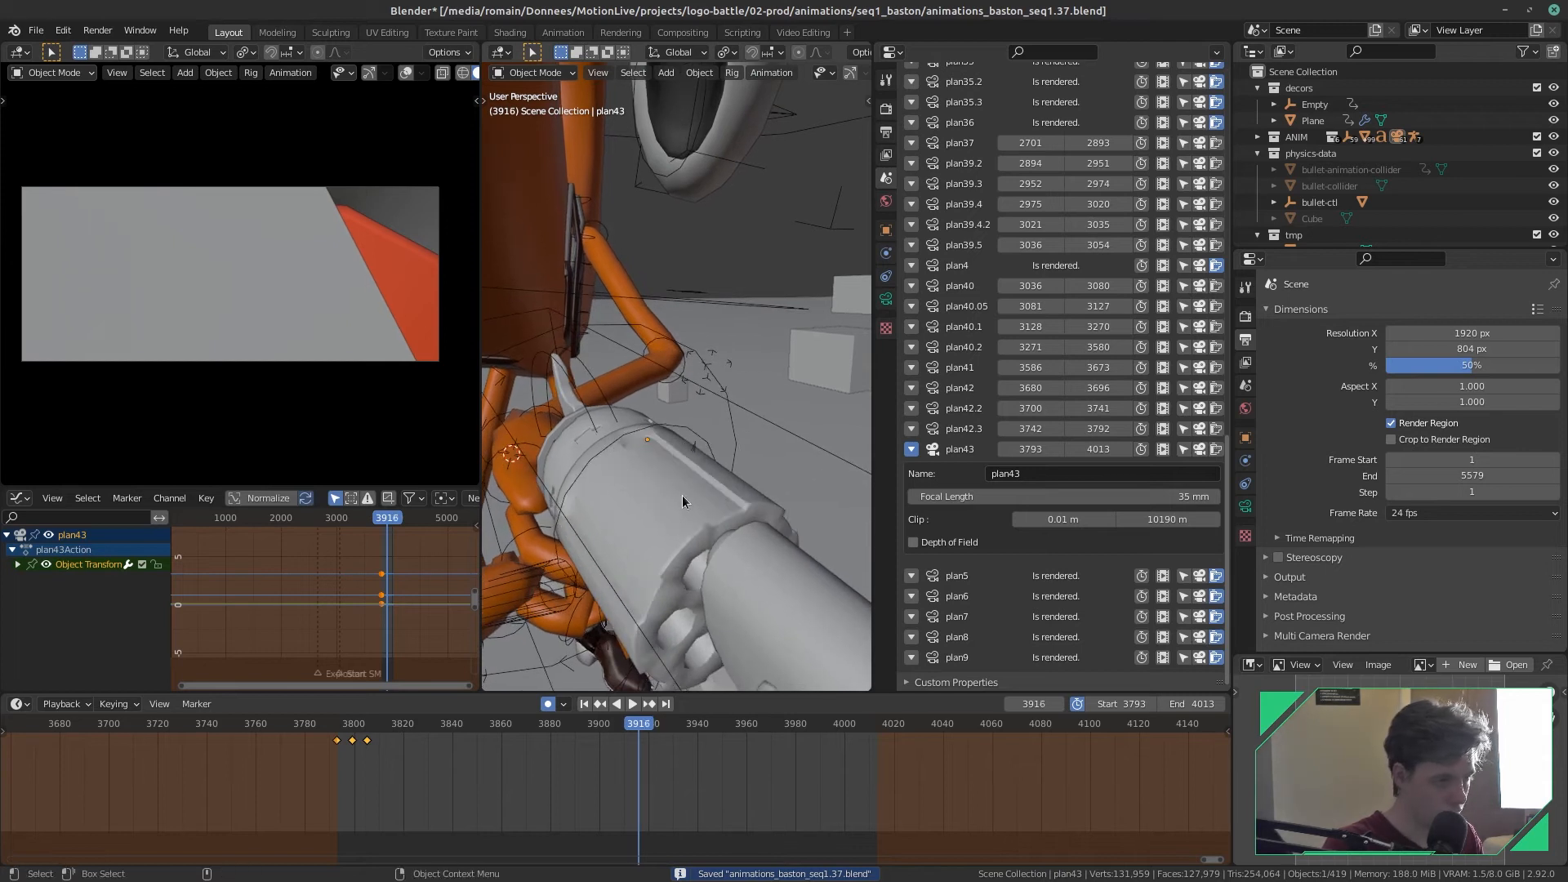
pyautogui.press('Left')
pyautogui.press('Left')
pyautogui.press('Left')
pyautogui.press('Left')
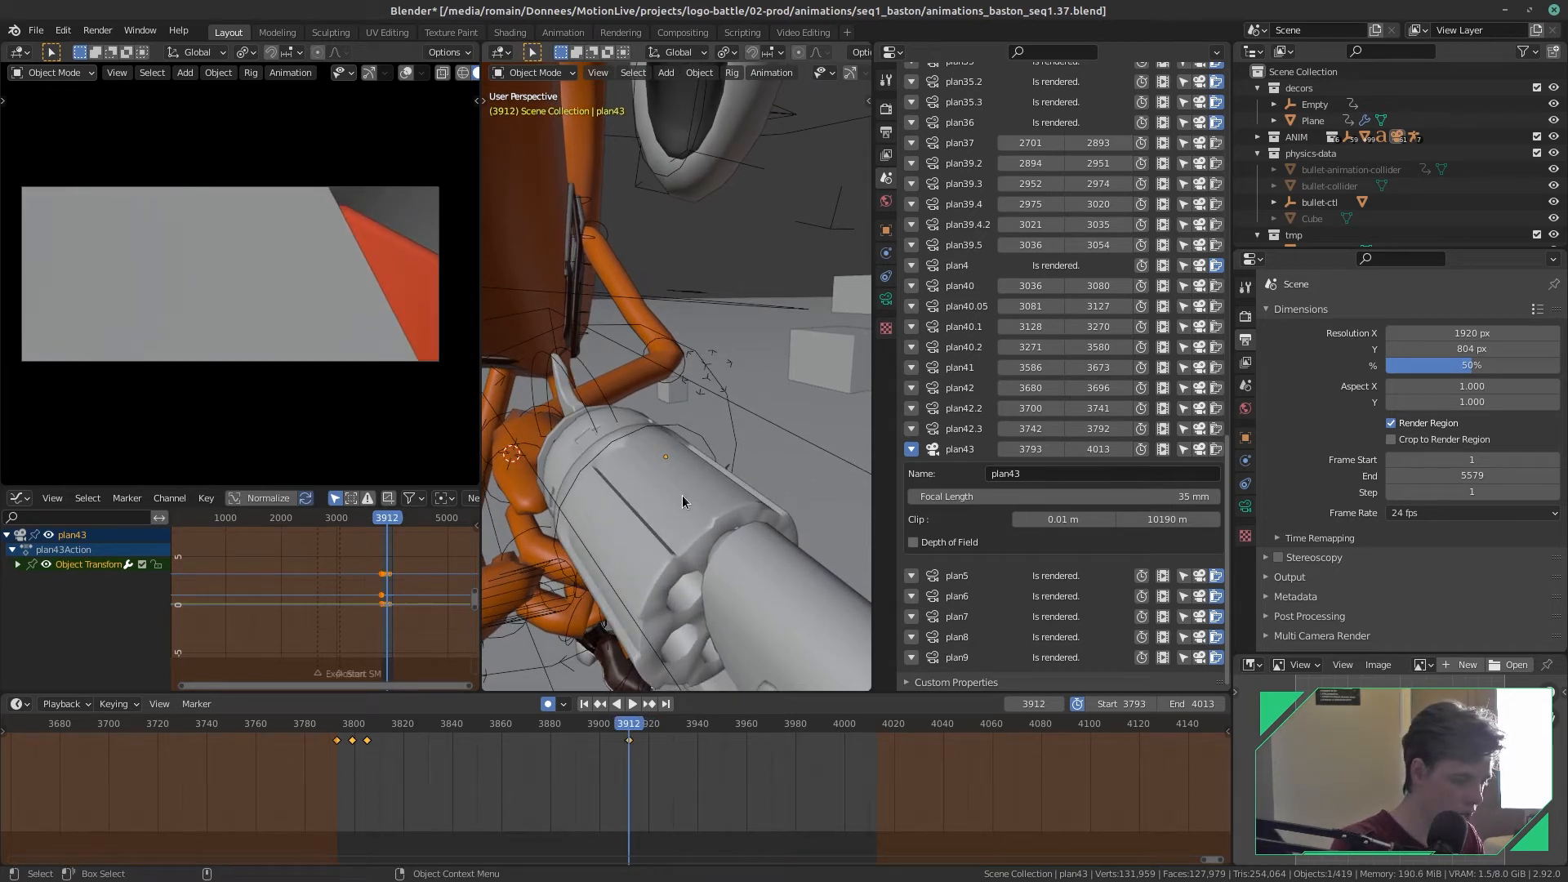
# - At frame 3920, move camera plan43 along its local Z axis, back from the cylinder toward the revolver's barrel
pyautogui.press('Right')
pyautogui.press('Right')
pyautogui.press('Right')
pyautogui.press('Right')
pyautogui.press('Right')
pyautogui.press('Right')
pyautogui.press('Right')
pyautogui.press('Right')
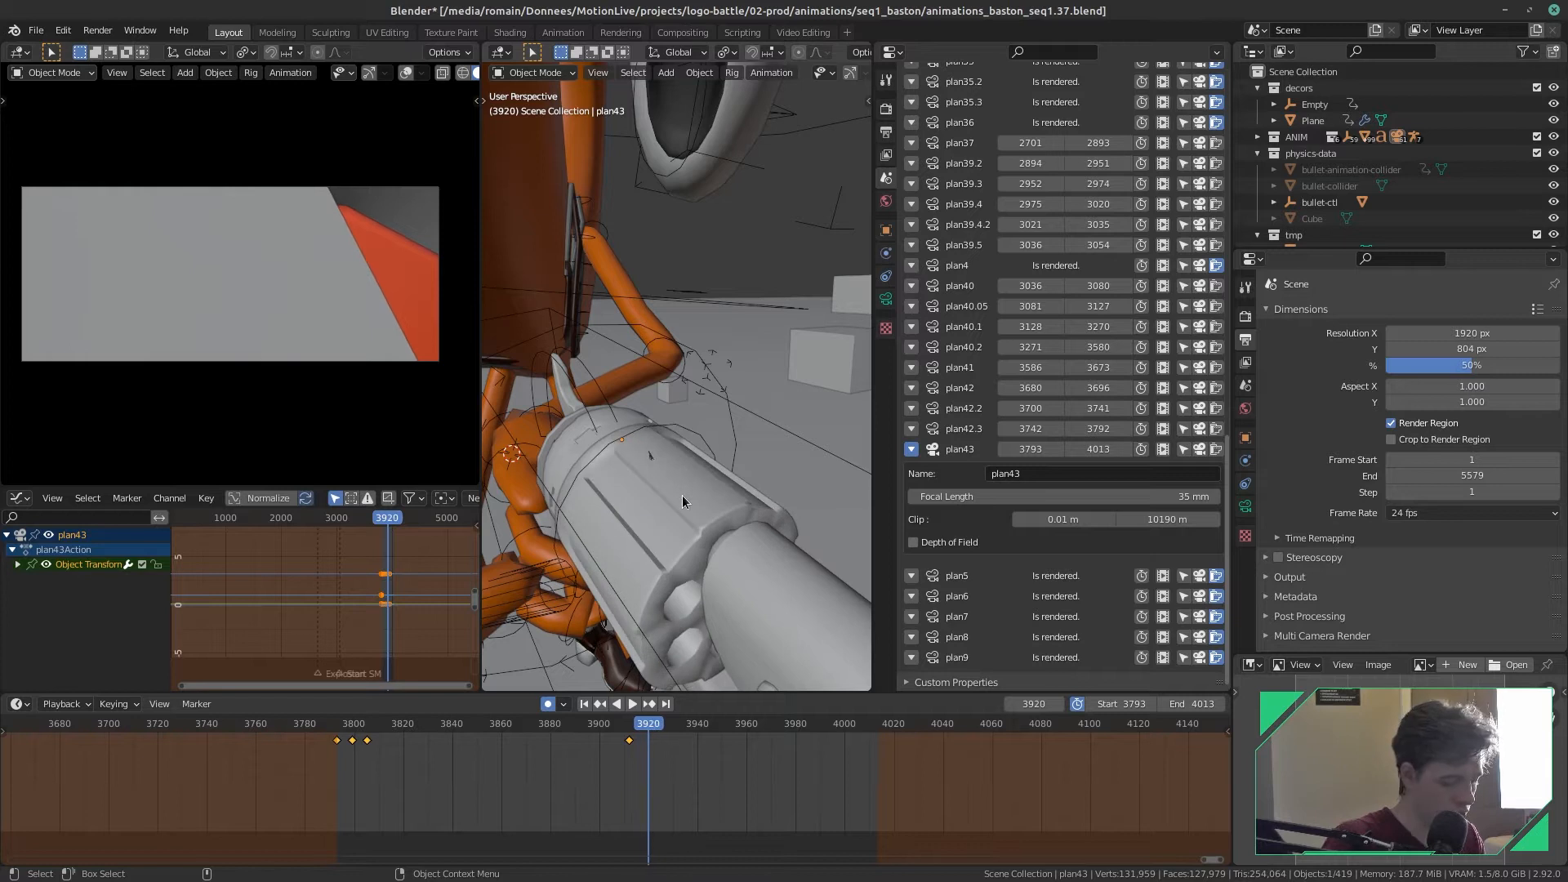
pyautogui.press('g')
pyautogui.press('y')
pyautogui.press('y')
pyautogui.press('z')
pyautogui.press('z')
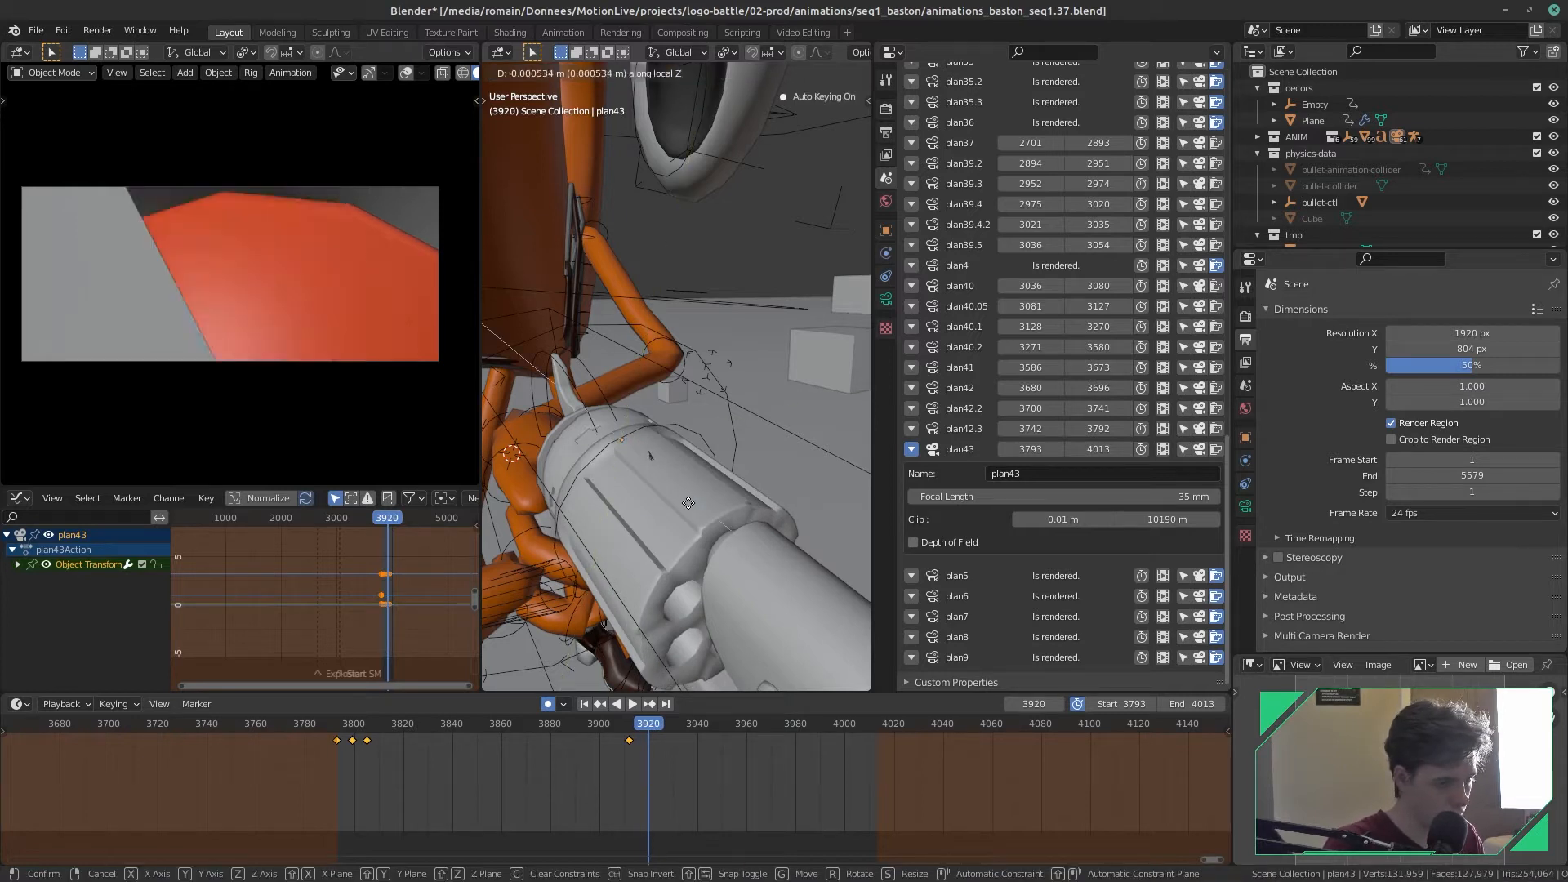
pyautogui.click(750, 593)
# - Nudge camera plan43 inside the barrel to about X -7.17, Y -68.82, Z 2.49 m at frame 3920, and save
pyautogui.press('g')
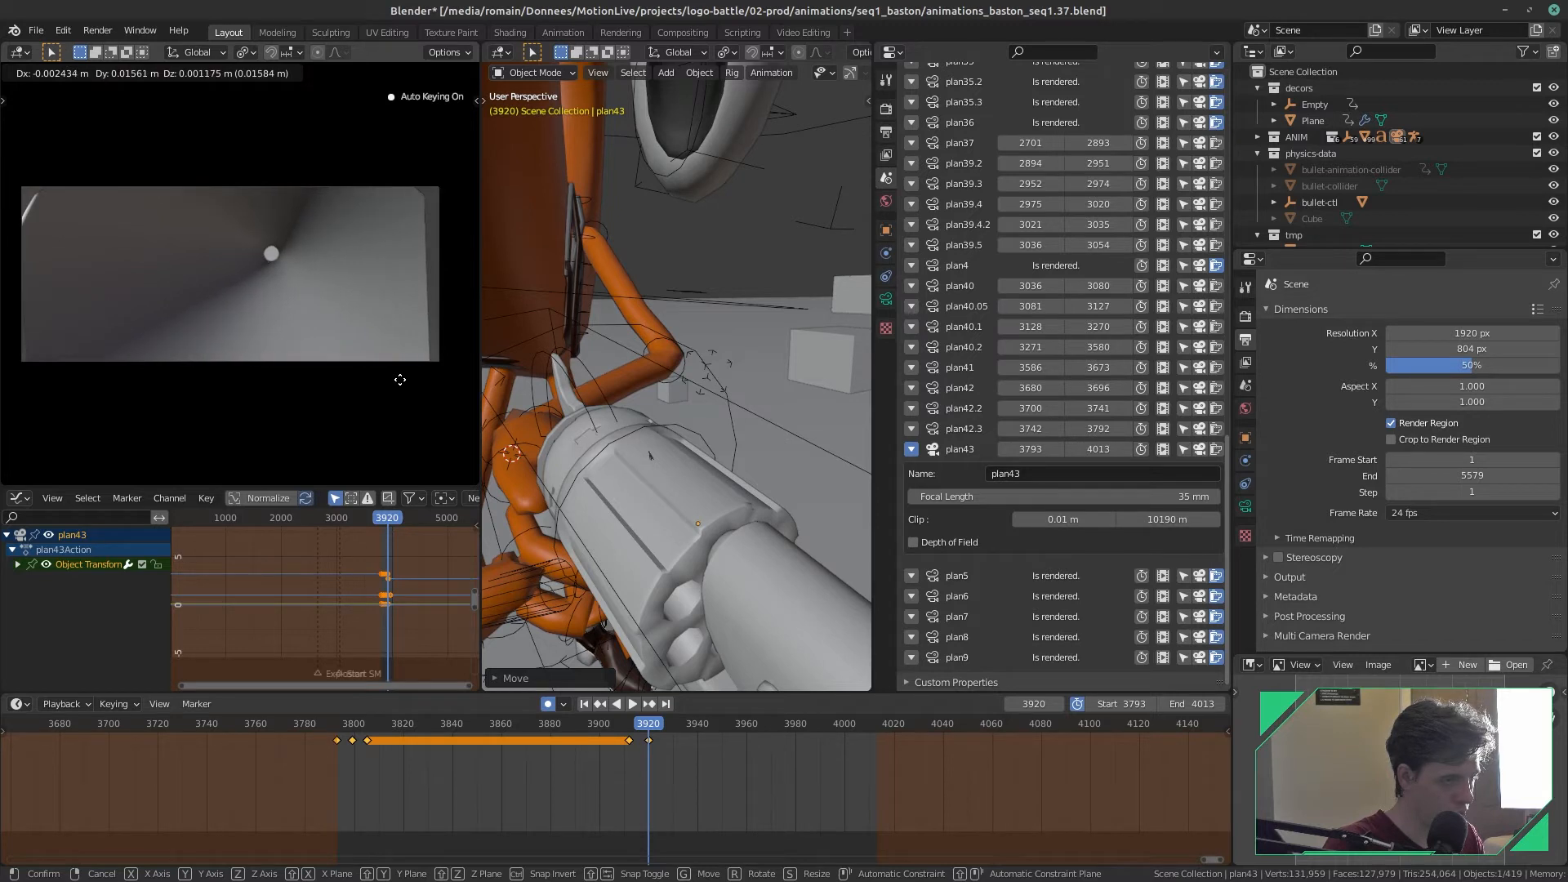
pyautogui.click(402, 386)
pyautogui.press('g')
pyautogui.click(384, 360)
pyautogui.press('g')
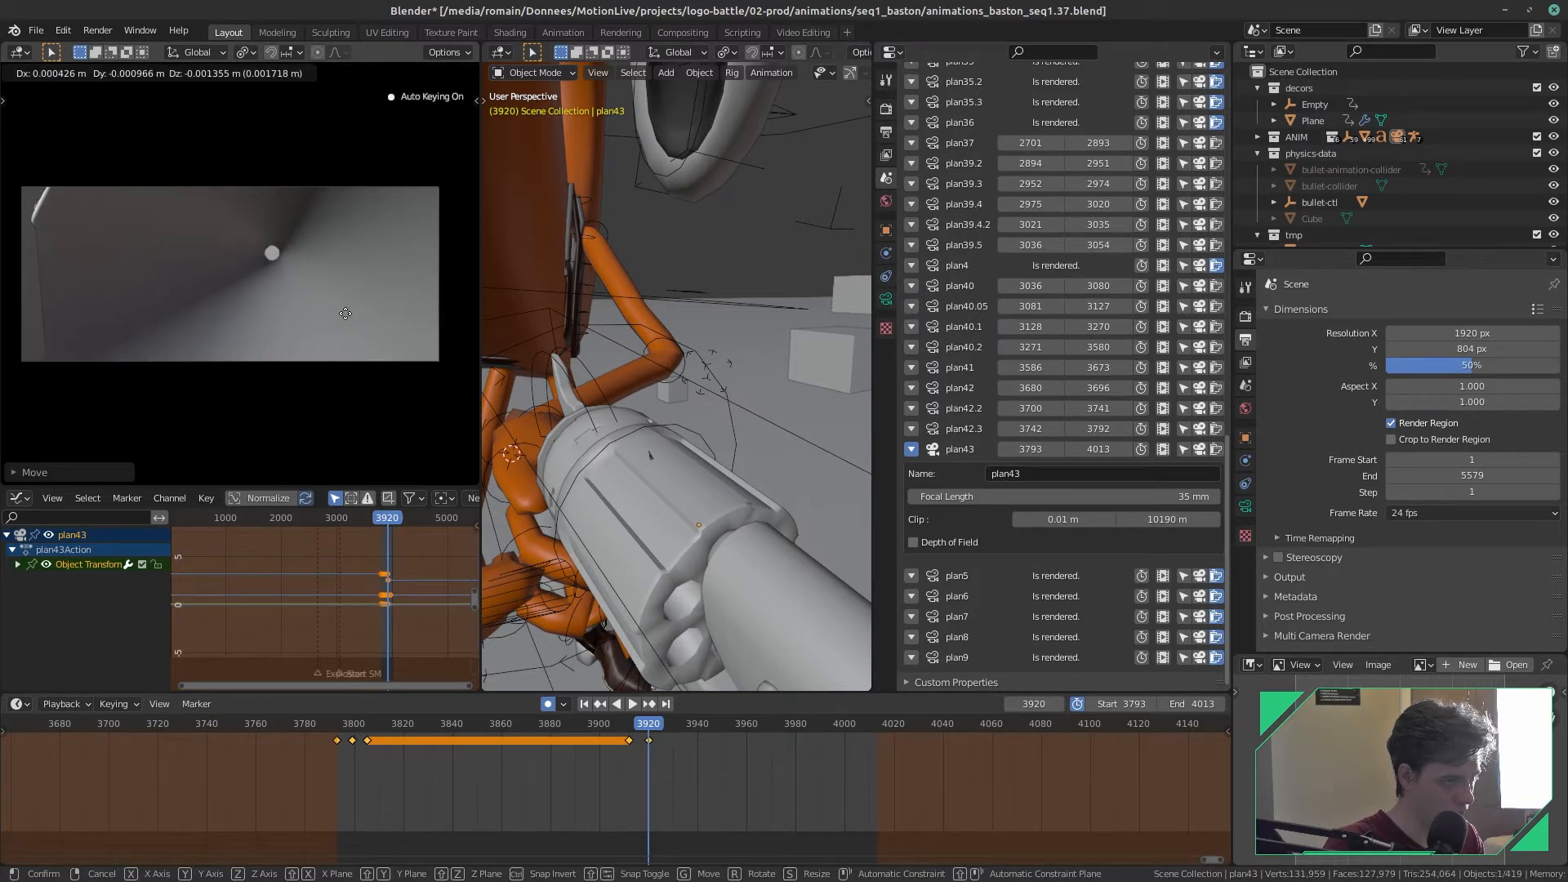
pyautogui.click(582, 500)
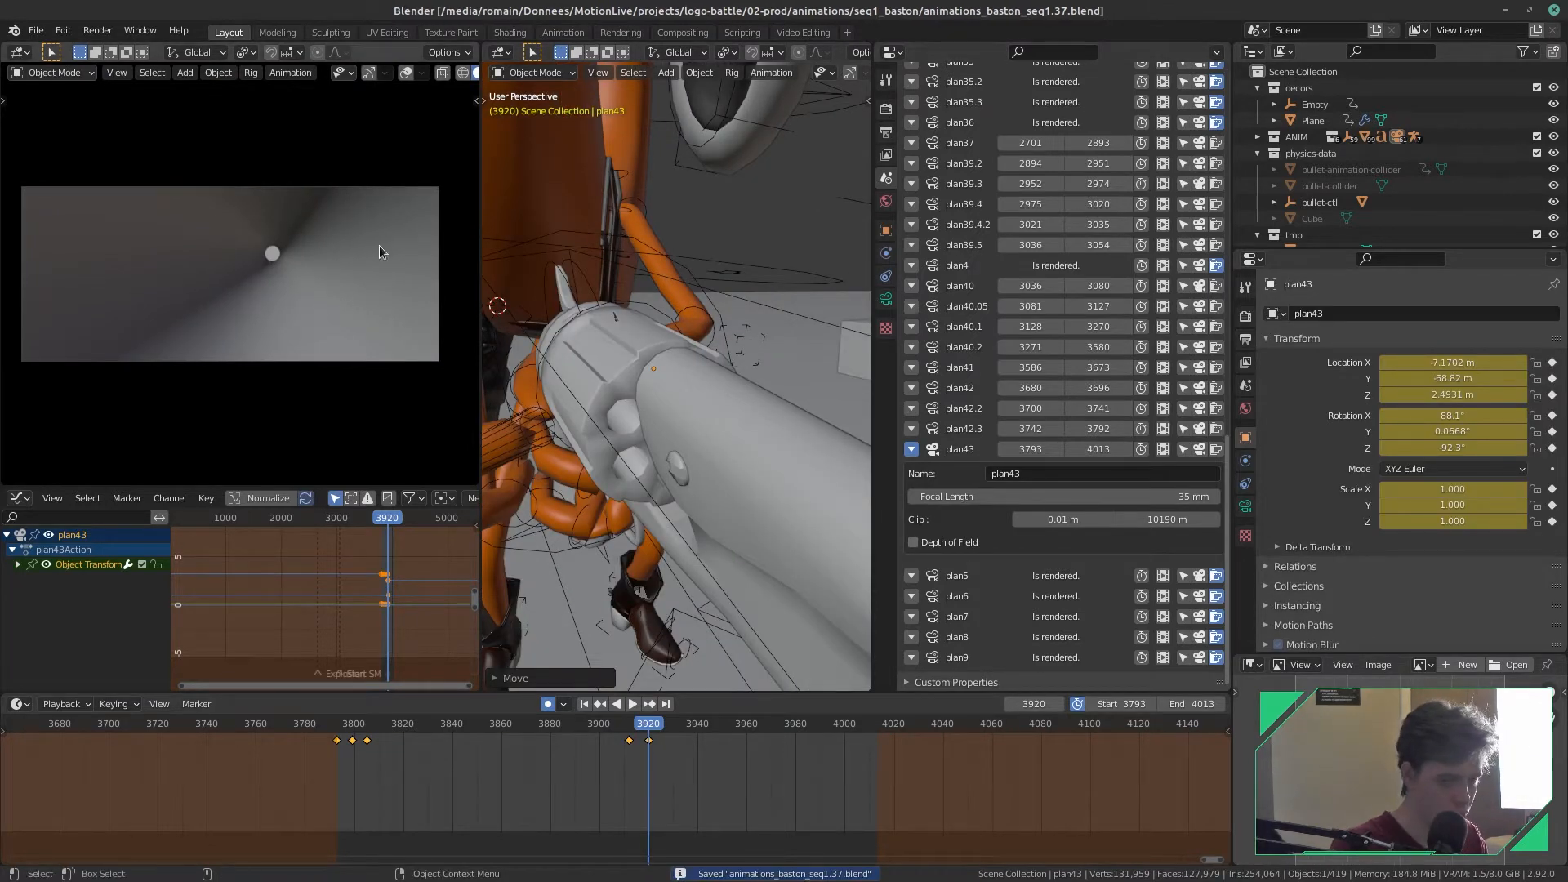
# - Rotate camera plan43 freely to about X 90.2° and Z -96.4°, centring the barrel's opening in the shot, and save the file
pyautogui.press('r')
pyautogui.press('r')
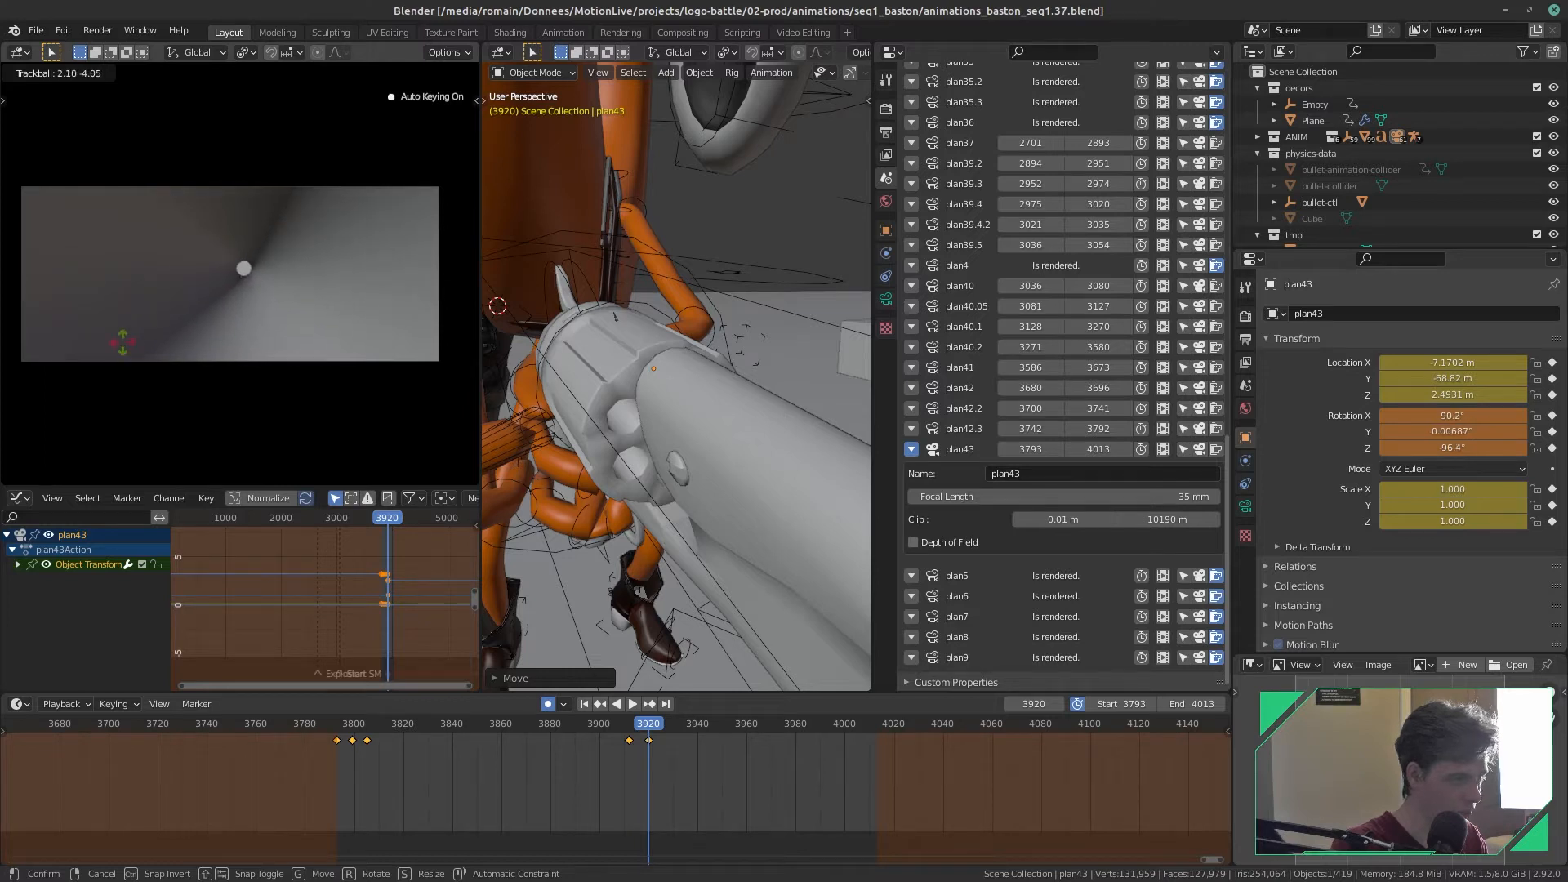
pyautogui.click(187, 306)
pyautogui.hotkey('ctrl', 's')
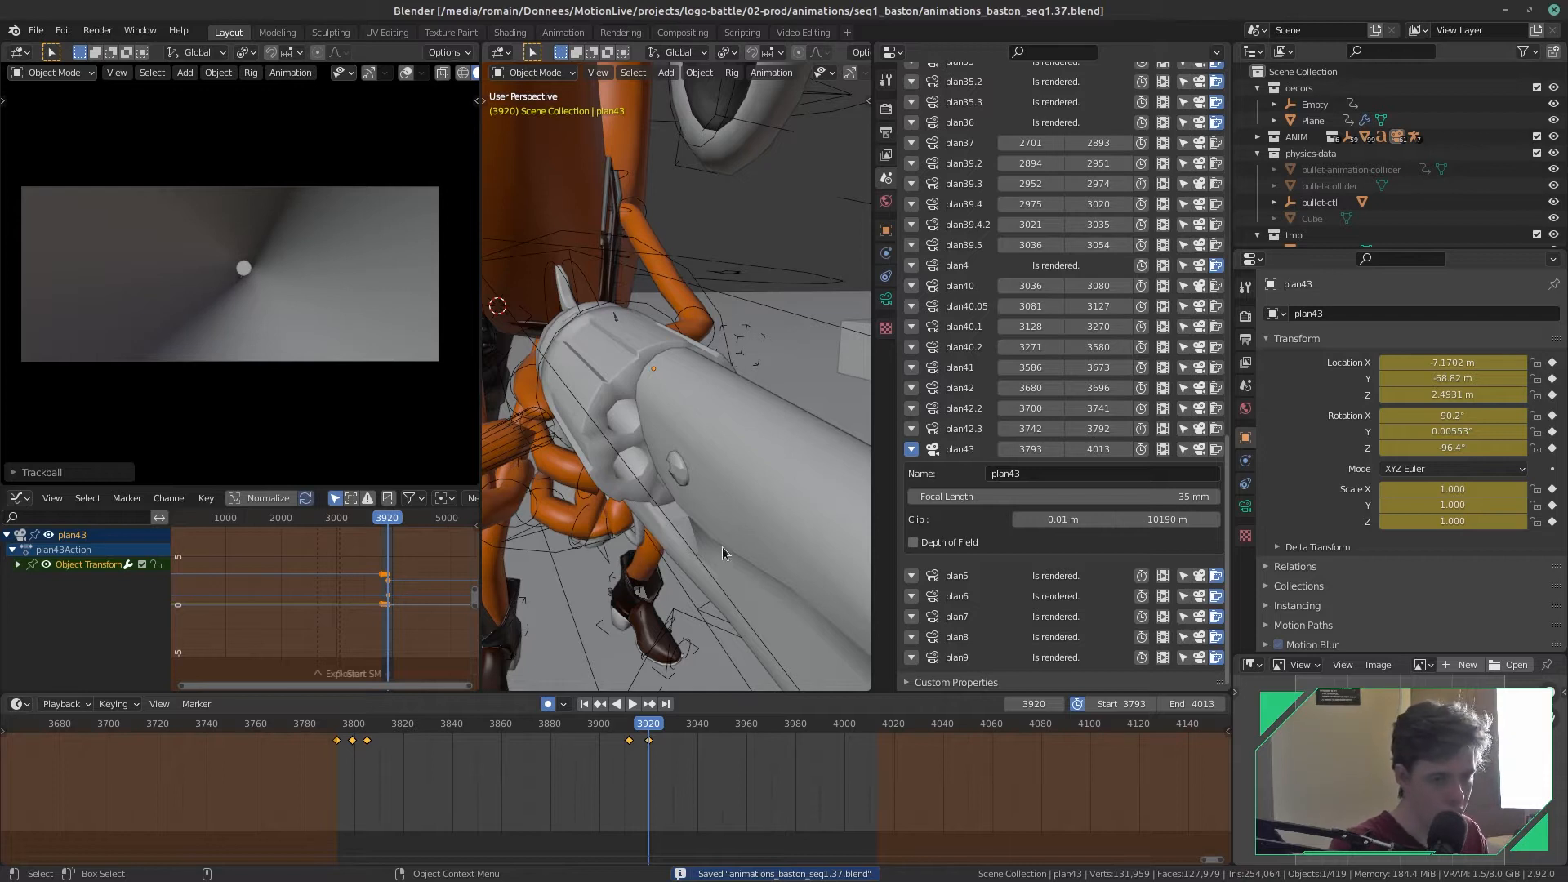
# - At frame 3908, select the orange character's rig, enter Pose Mode, select the ik-arm.R control and save the file
pyautogui.moveTo(651, 729); pyautogui.dragTo(619, 726)
pyautogui.hotkey('ctrl', 's')
pyautogui.scroll(-10, 780, 498)
pyautogui.moveTo(557, 408); pyautogui.dragTo(667, 441, button='middle')
pyautogui.click(656, 350)
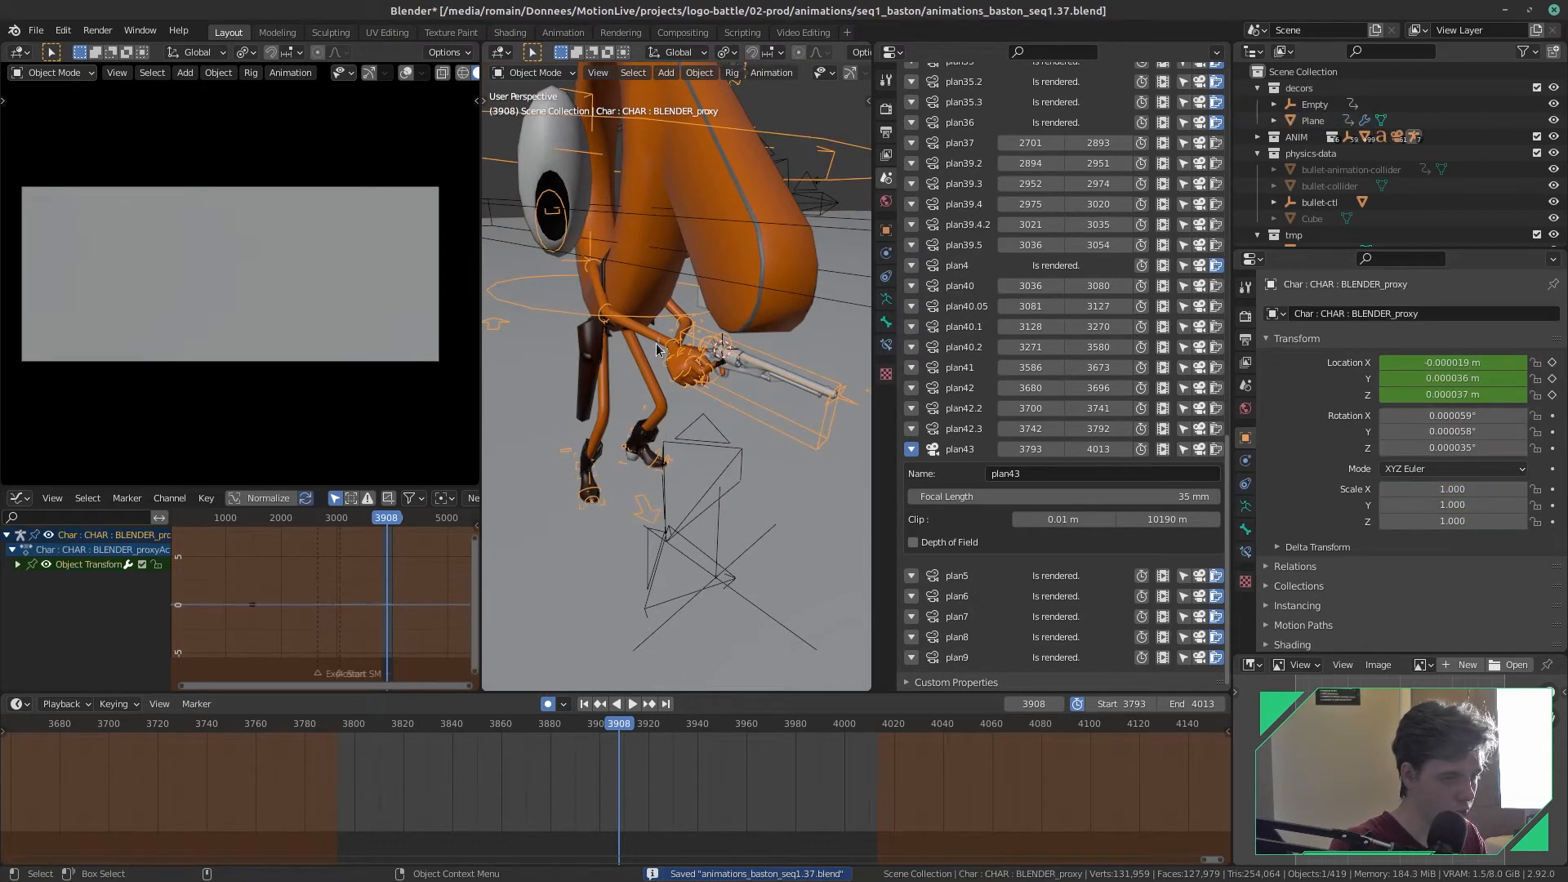
pyautogui.hotkey('ctrl', 'Tab')
pyautogui.click(659, 341)
pyautogui.hotkey('ctrl', 's')
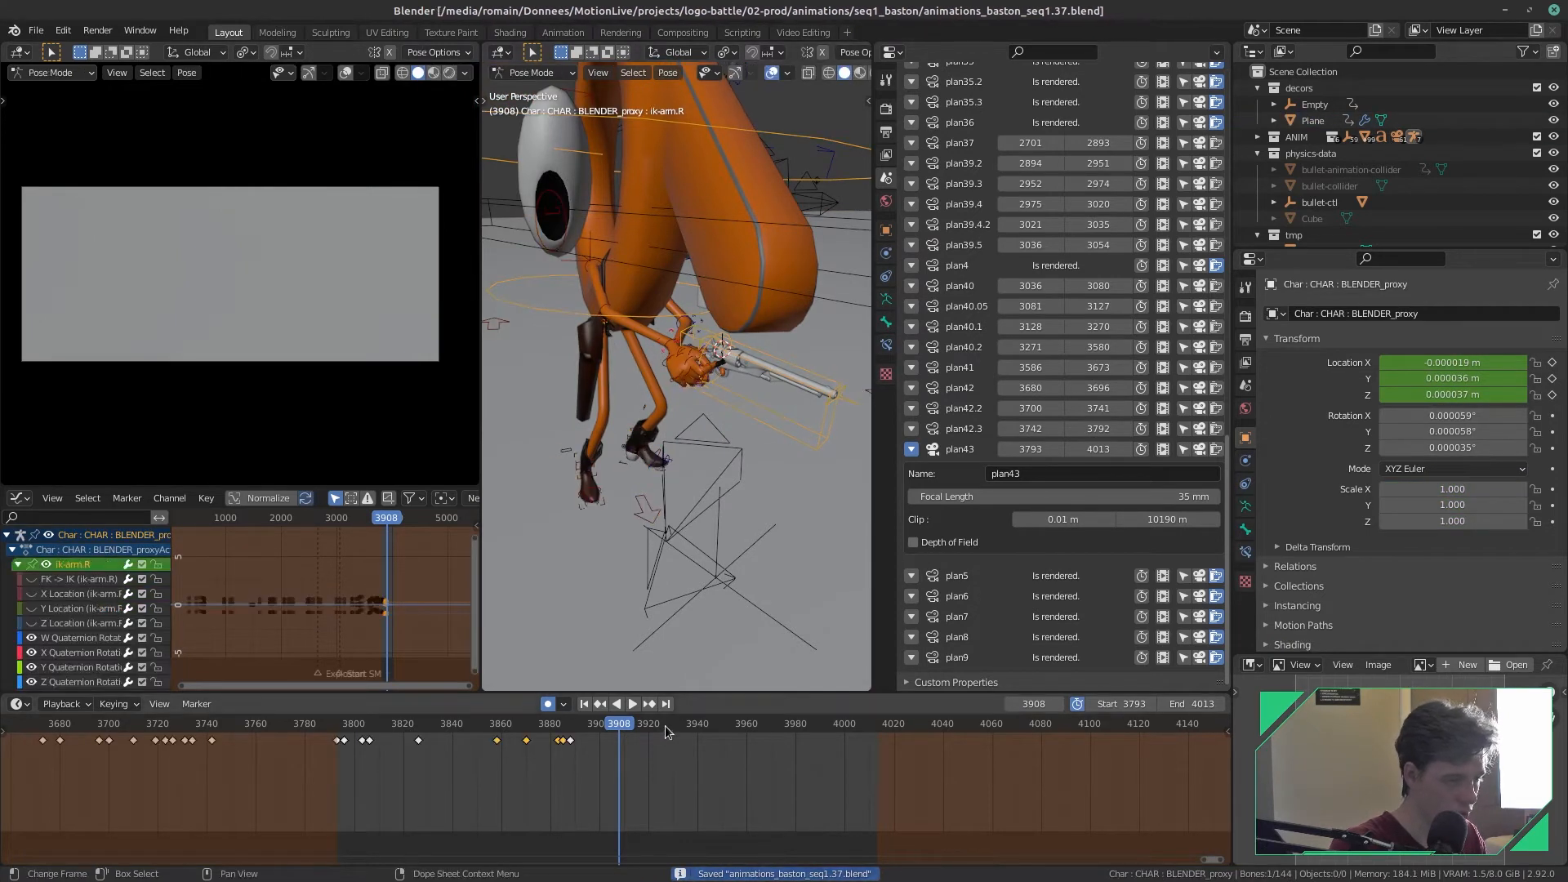
# - At frame 3907, move the ik-arm.R control about 1.1 m away from the revolver, and save the file
pyautogui.moveTo(608, 731)
pyautogui.mouseDown()
pyautogui.moveTo(576, 730)
pyautogui.moveTo(616, 724)
pyautogui.mouseUp()
pyautogui.press('space')
pyautogui.press('g')
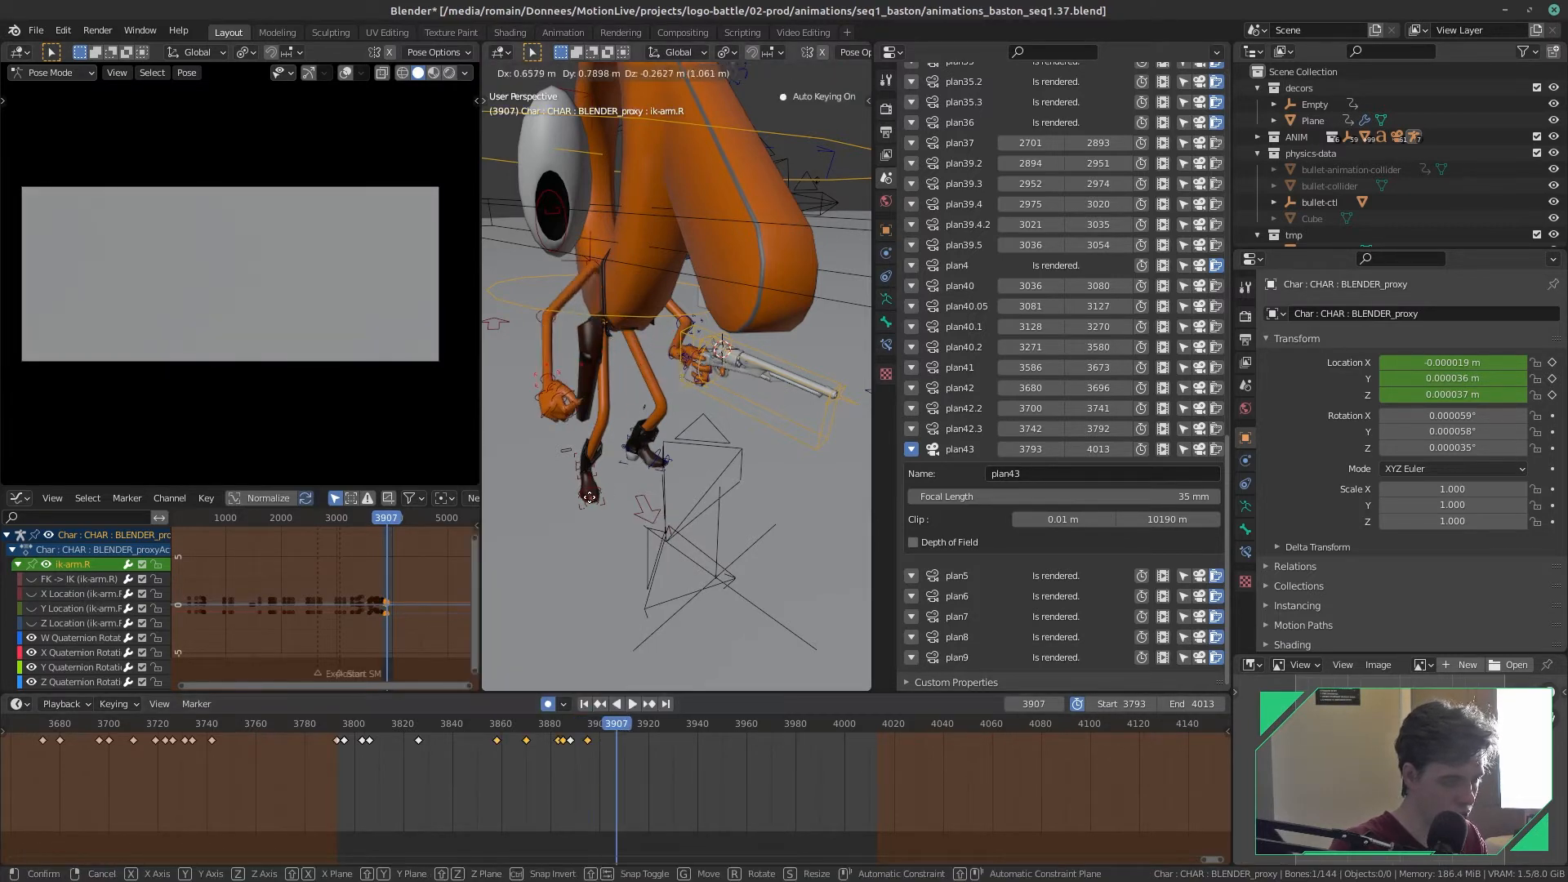
pyautogui.click(596, 498)
pyautogui.hotkey('ctrl', 's')
# - View the character from the other side and play the shot to frame 3928, checking the right hand's withdrawal
pyautogui.scroll(-3, 656, 539)
pyautogui.moveTo(656, 539); pyautogui.dragTo(524, 507, button='middle')
pyautogui.scroll(3, 525, 507)
pyautogui.moveTo(650, 500); pyautogui.dragTo(707, 476, button='middle')
pyautogui.click(633, 703)
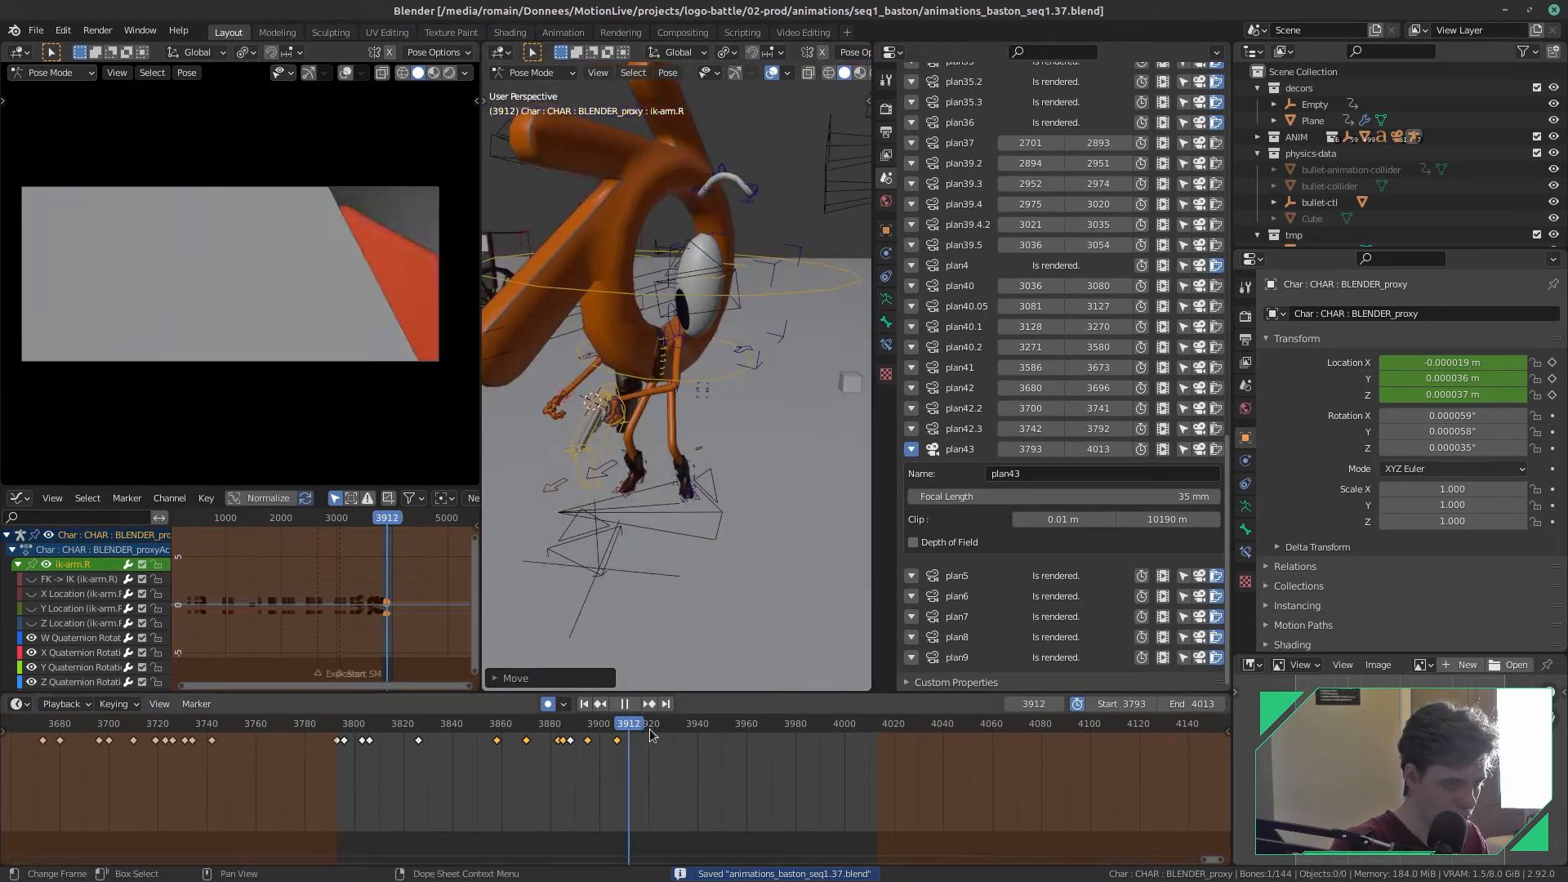
pyautogui.press('space')
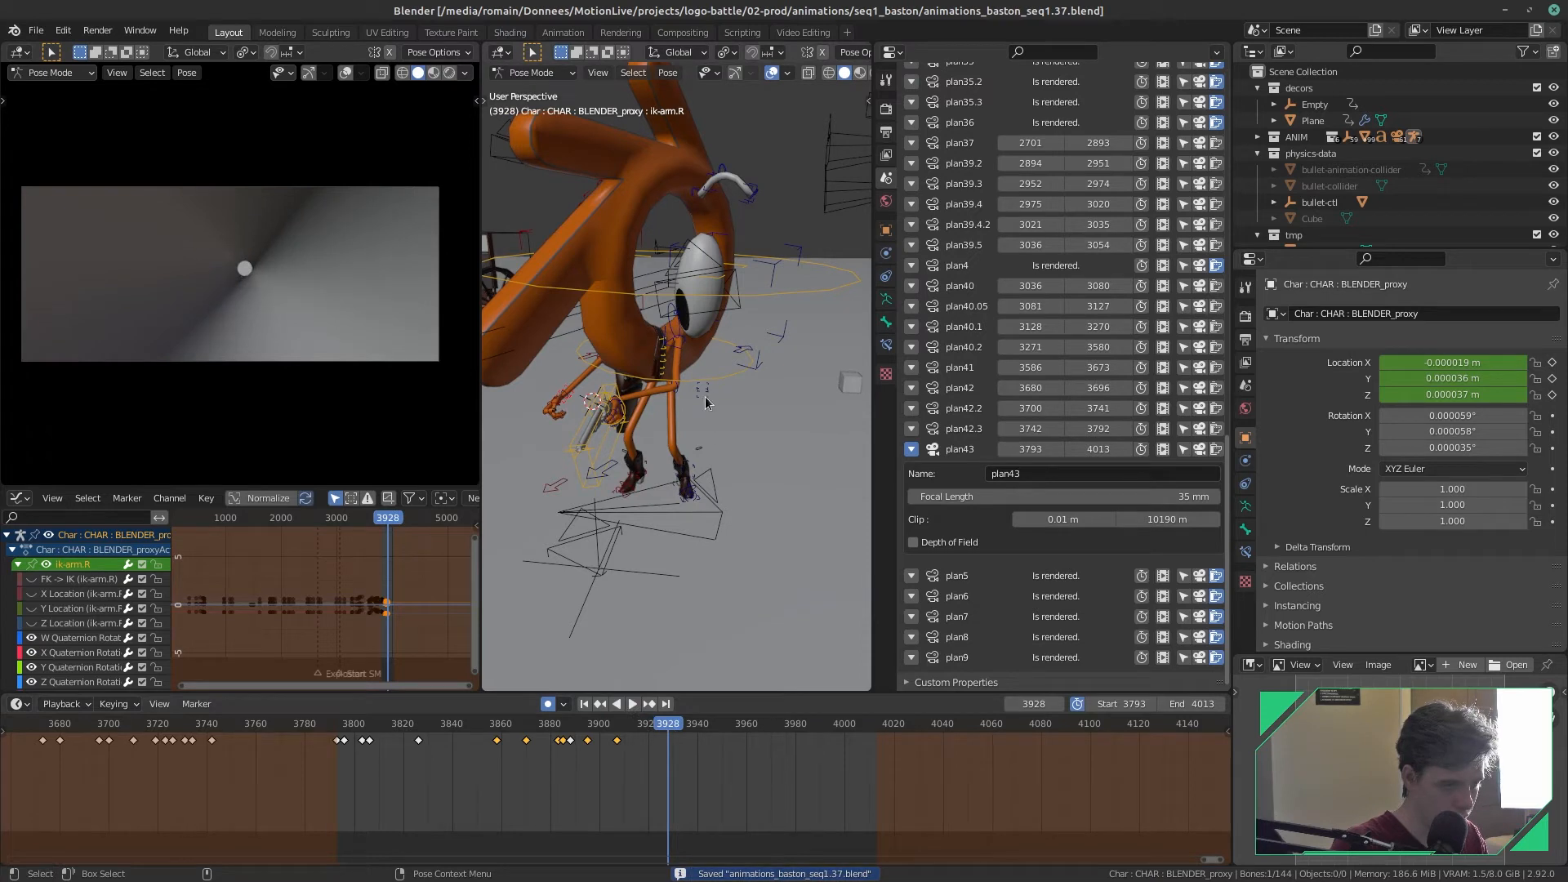
# - Select the ik-arm.L control and show its Rigs settings for switching between FK and IK
pyautogui.click(704, 396)
pyautogui.press('n')
pyautogui.click(862, 165)
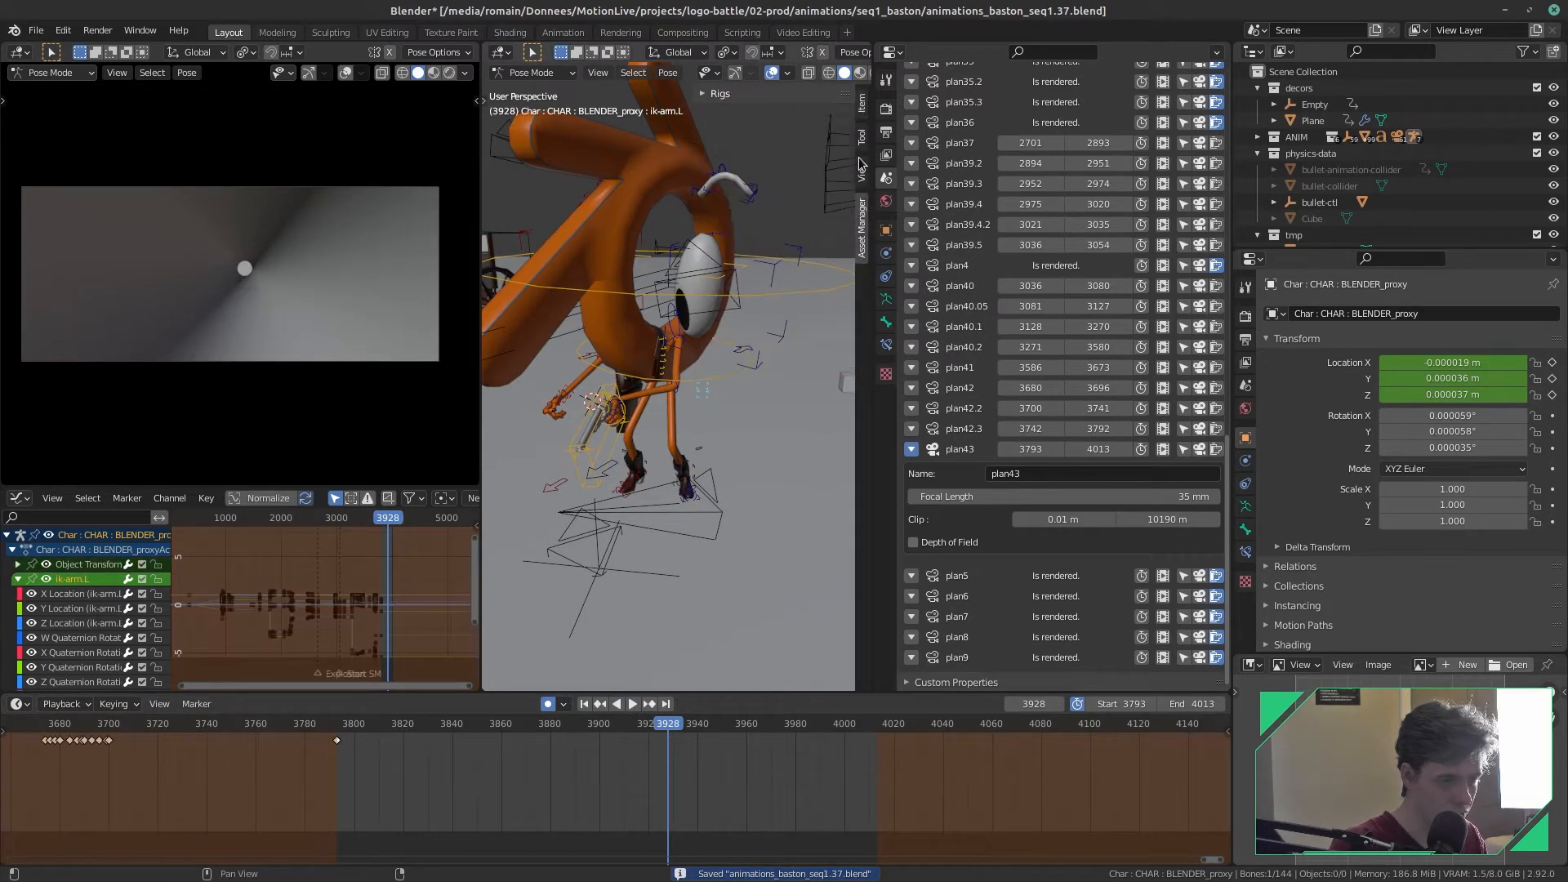
pyautogui.click(861, 138)
pyautogui.click(862, 229)
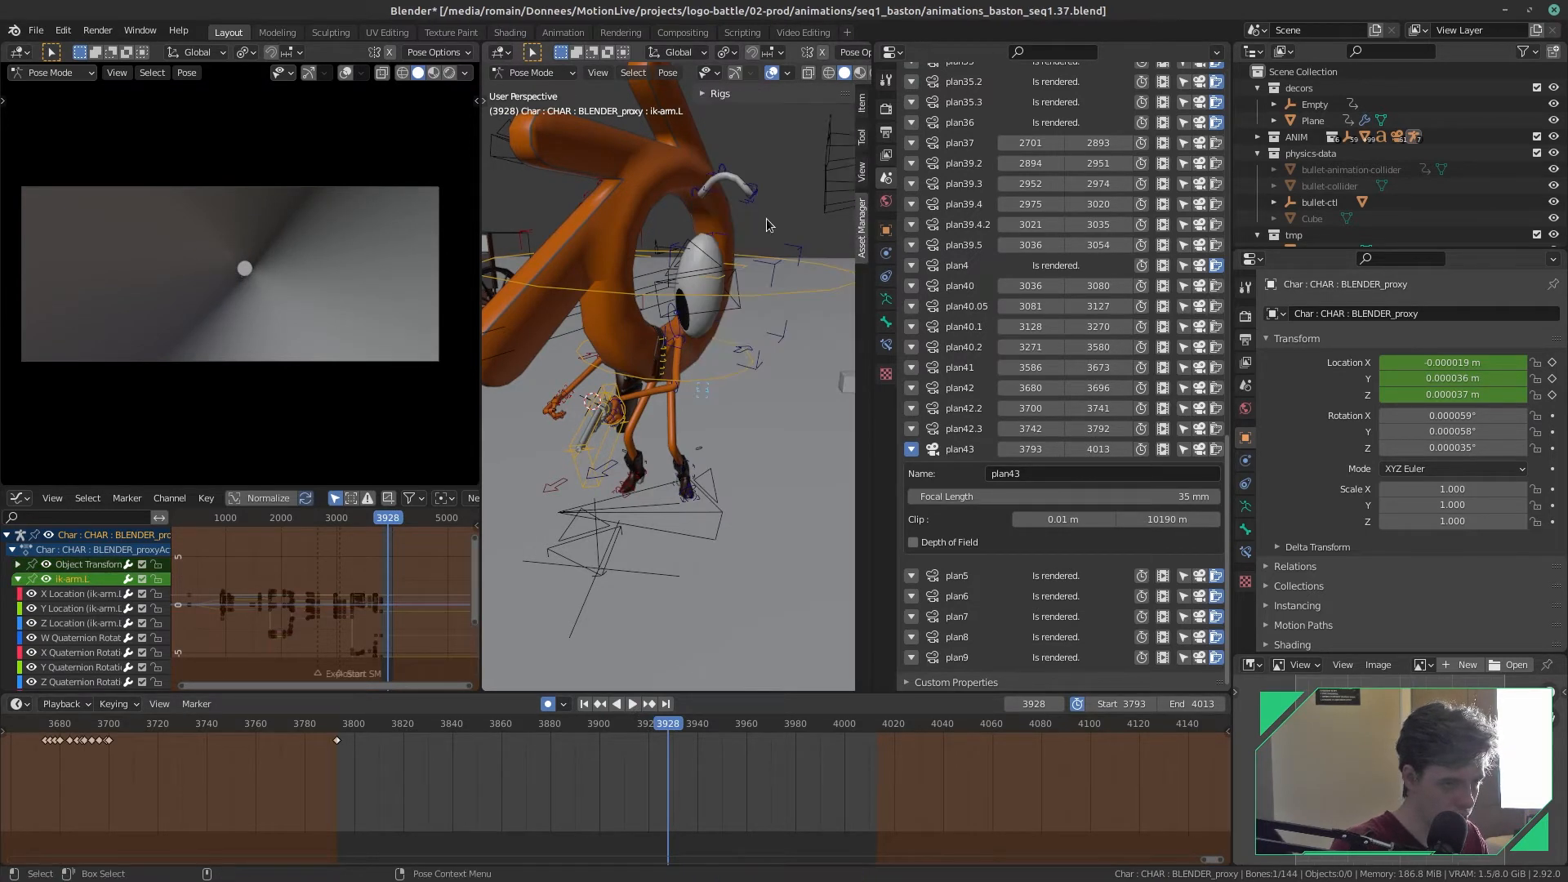
pyautogui.click(720, 94)
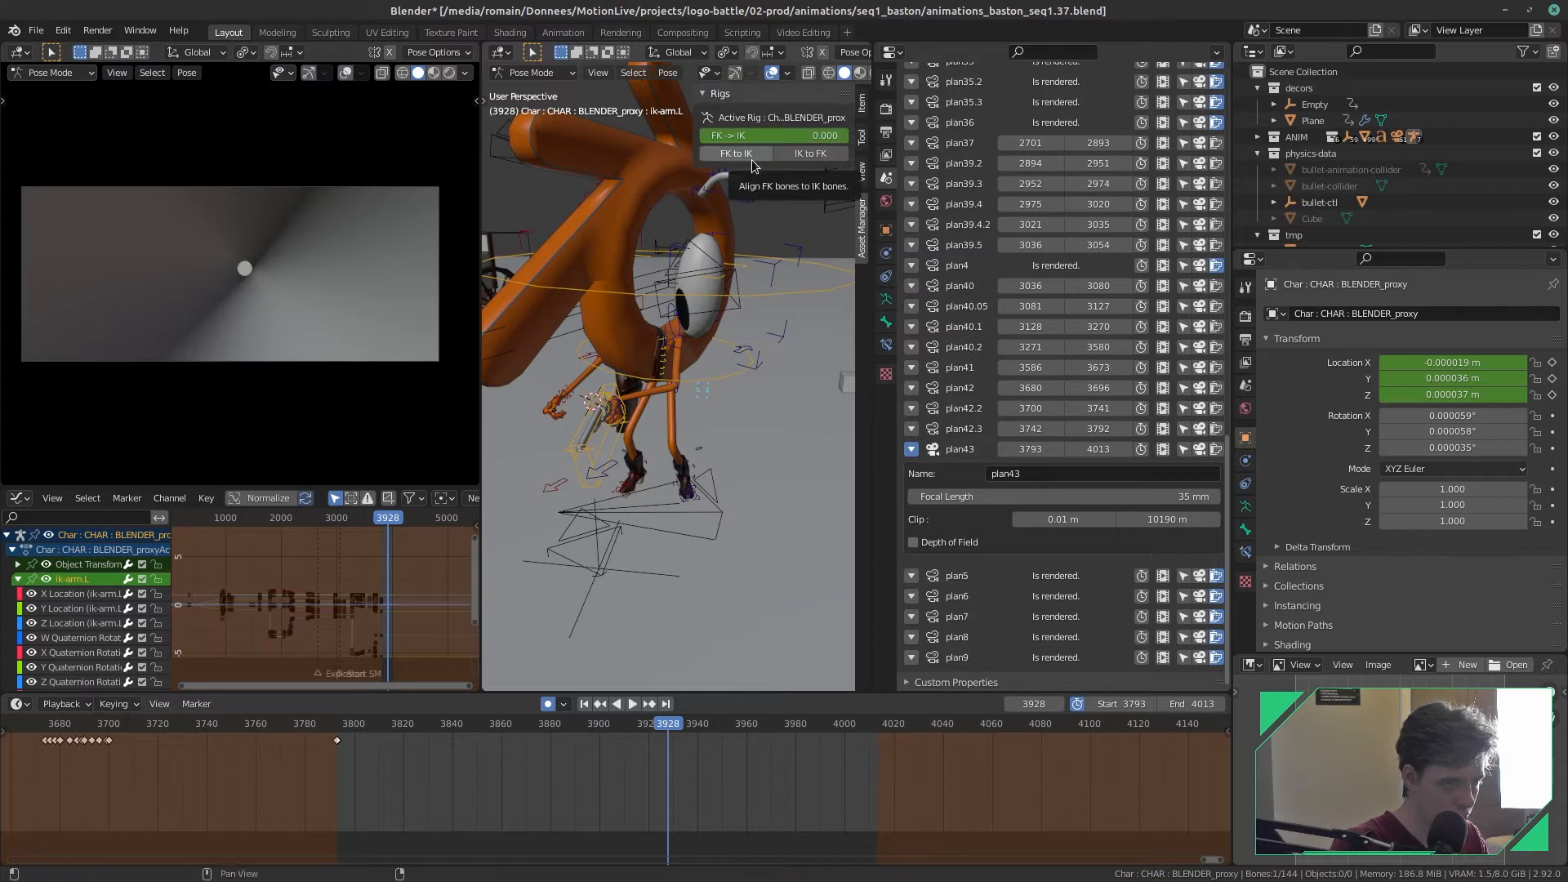
# - At frame 3928, align the left arm's IK bones to FK and keyframe the ik-arm.L control with FK -> IK at 1.000
pyautogui.click(815, 154)
pyautogui.press('i')
pyautogui.click(744, 352)
pyautogui.keyDown('alt'); pyautogui.moveTo(744, 352); pyautogui.dragTo(708, 469); pyautogui.keyUp('alt')
pyautogui.scroll(3, 697, 429)
pyautogui.press('Left')
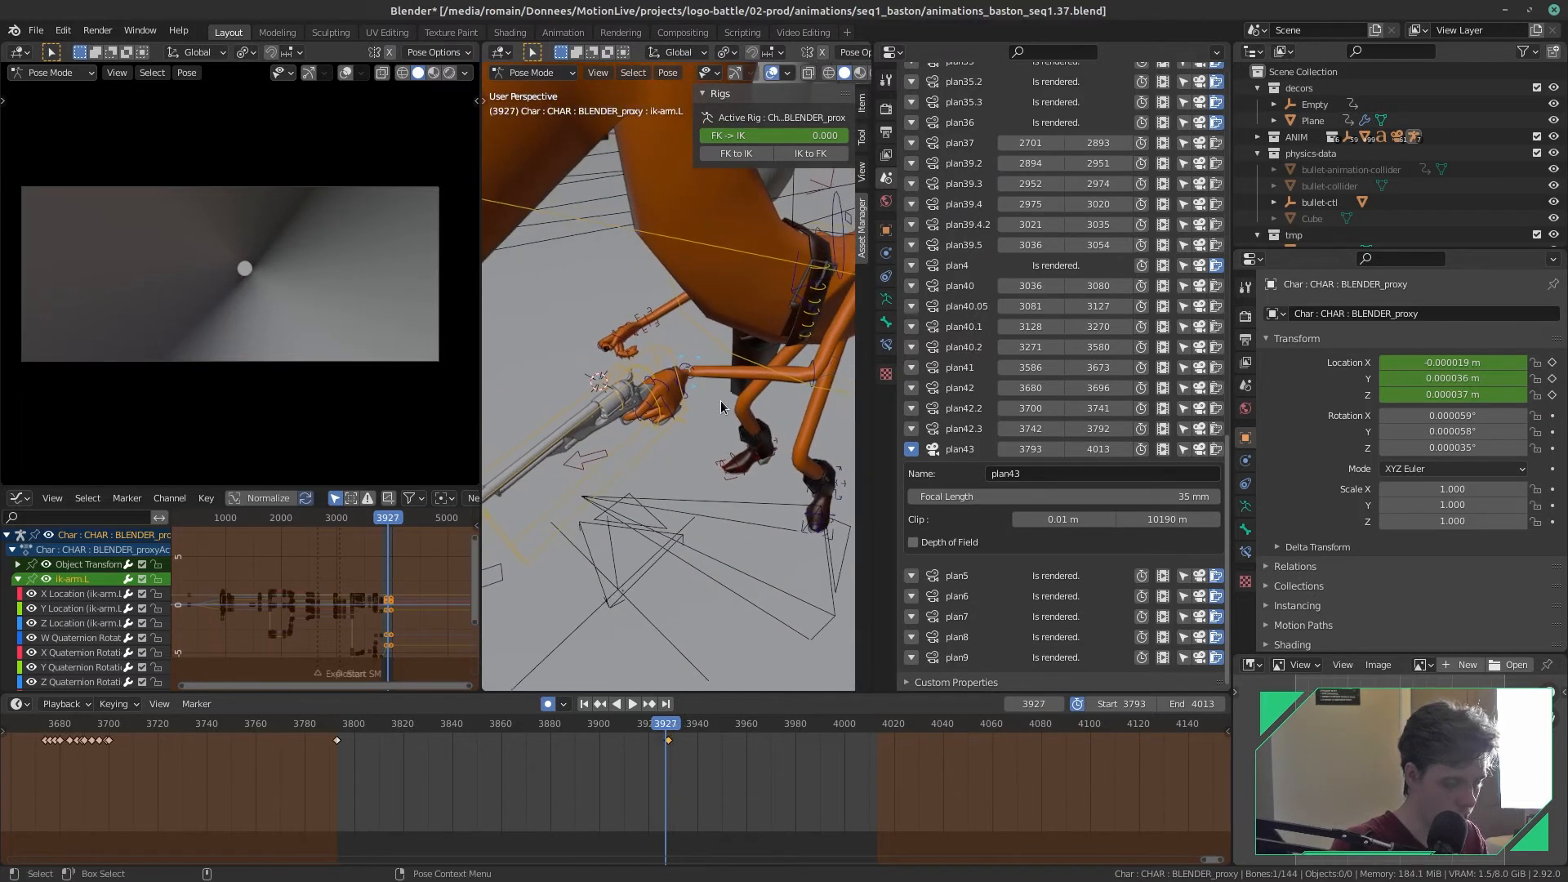
pyautogui.press('Right')
pyautogui.scroll(-3, 675, 518)
pyautogui.keyDown('alt'); pyautogui.moveTo(675, 515); pyautogui.dragTo(669, 484); pyautogui.keyUp('alt')
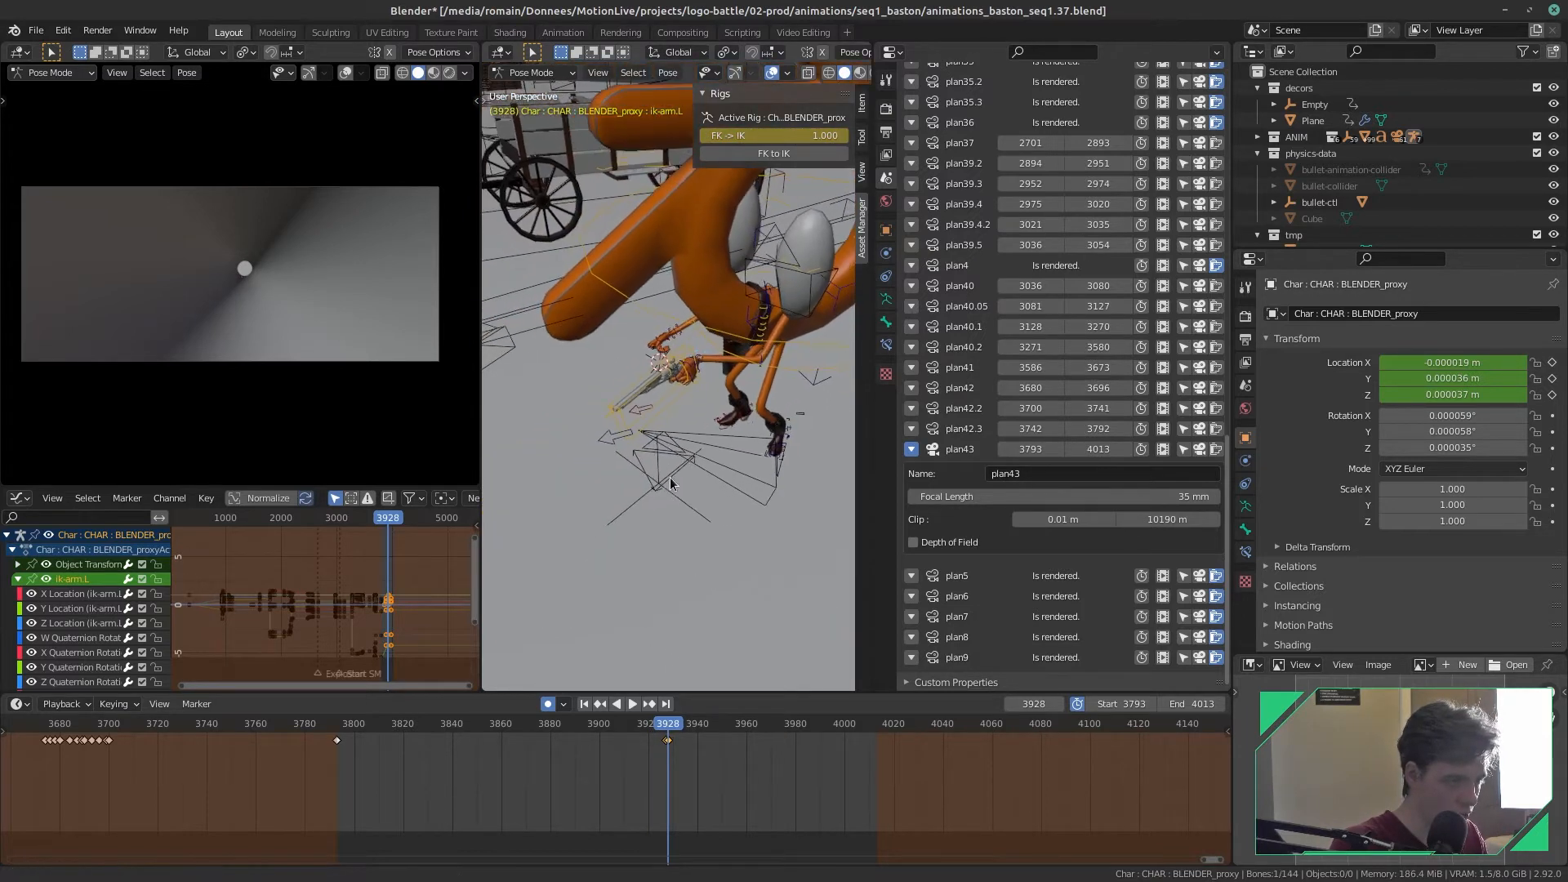
# - Move the left arm's FK -> IK switch keyframes from frame 3928 back to about frame 3901
pyautogui.moveTo(663, 735); pyautogui.dragTo(576, 758)
pyautogui.moveTo(709, 775); pyautogui.dragTo(668, 744)
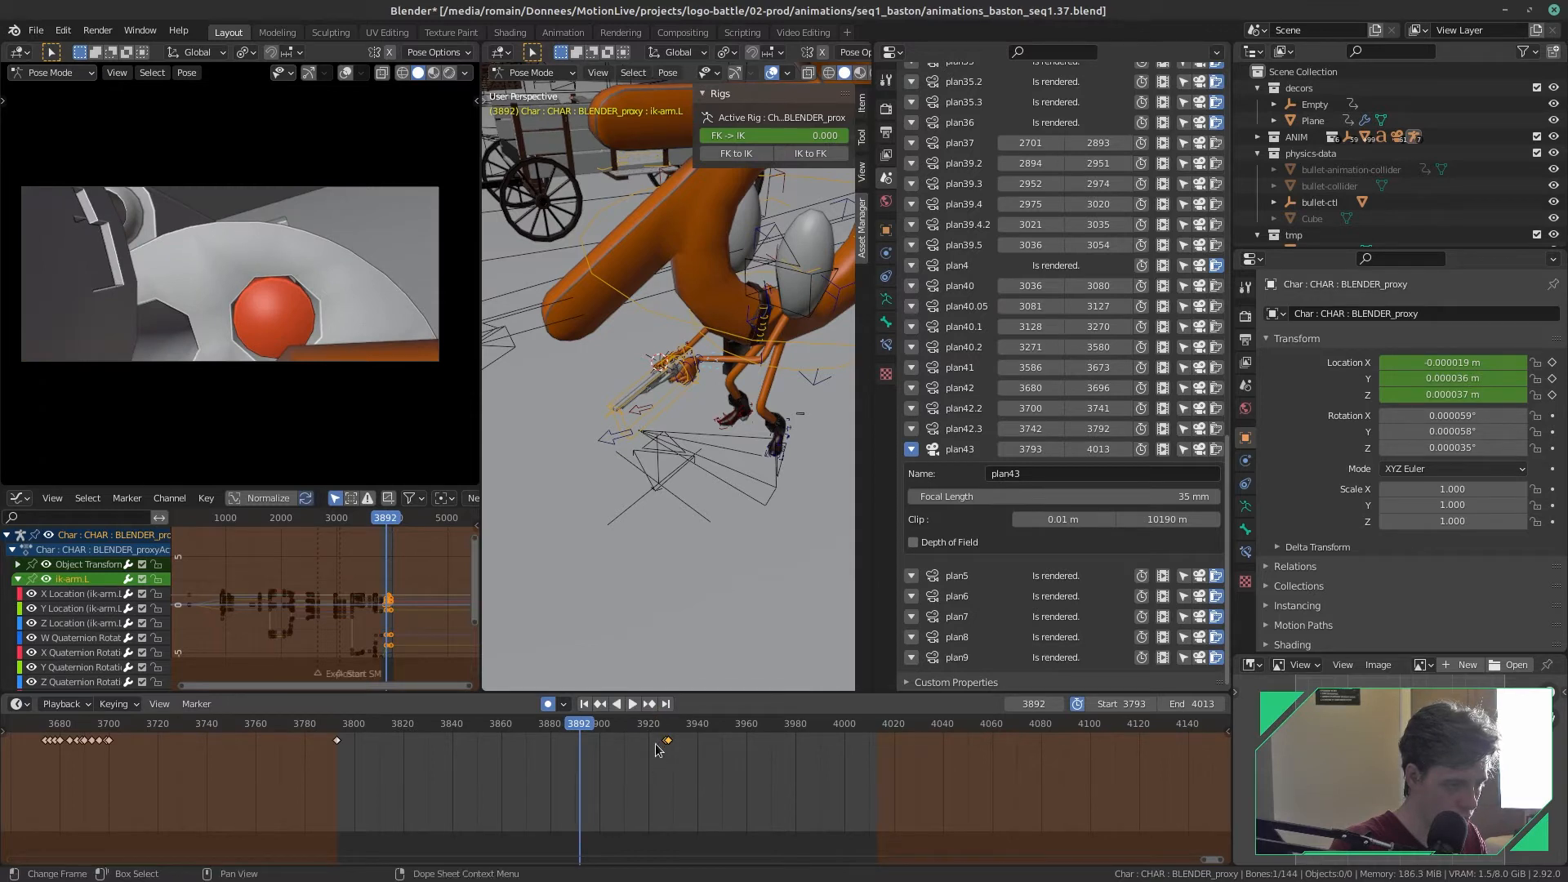
pyautogui.press('g')
pyautogui.click(616, 781)
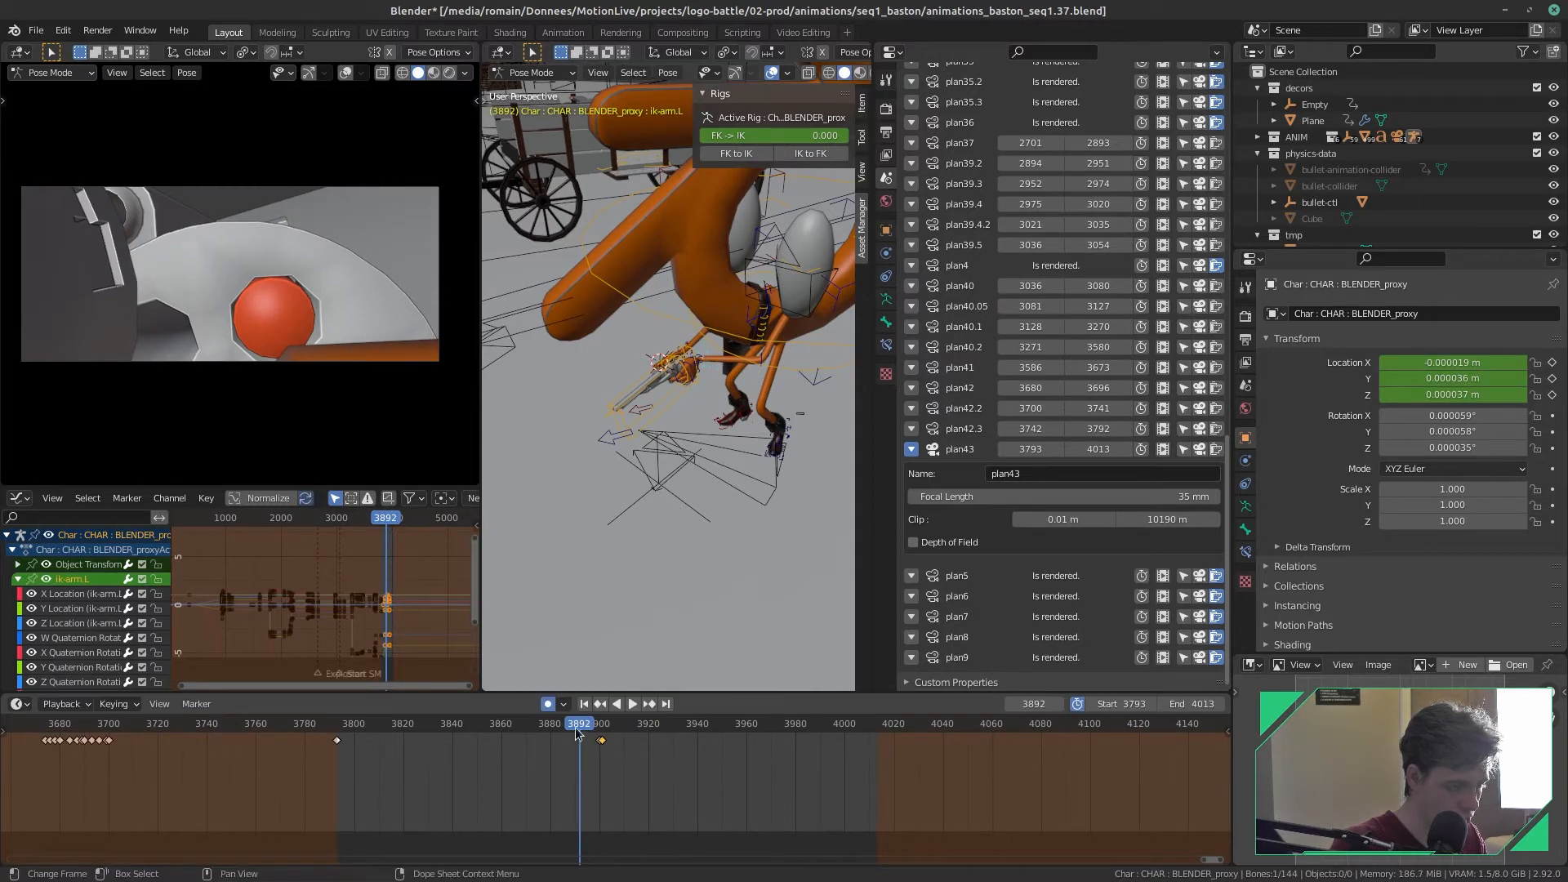
# - At frame 3932, move the ik-arm.L control and rotate it freely to turn the revolver away from the right hand
pyautogui.press('space')
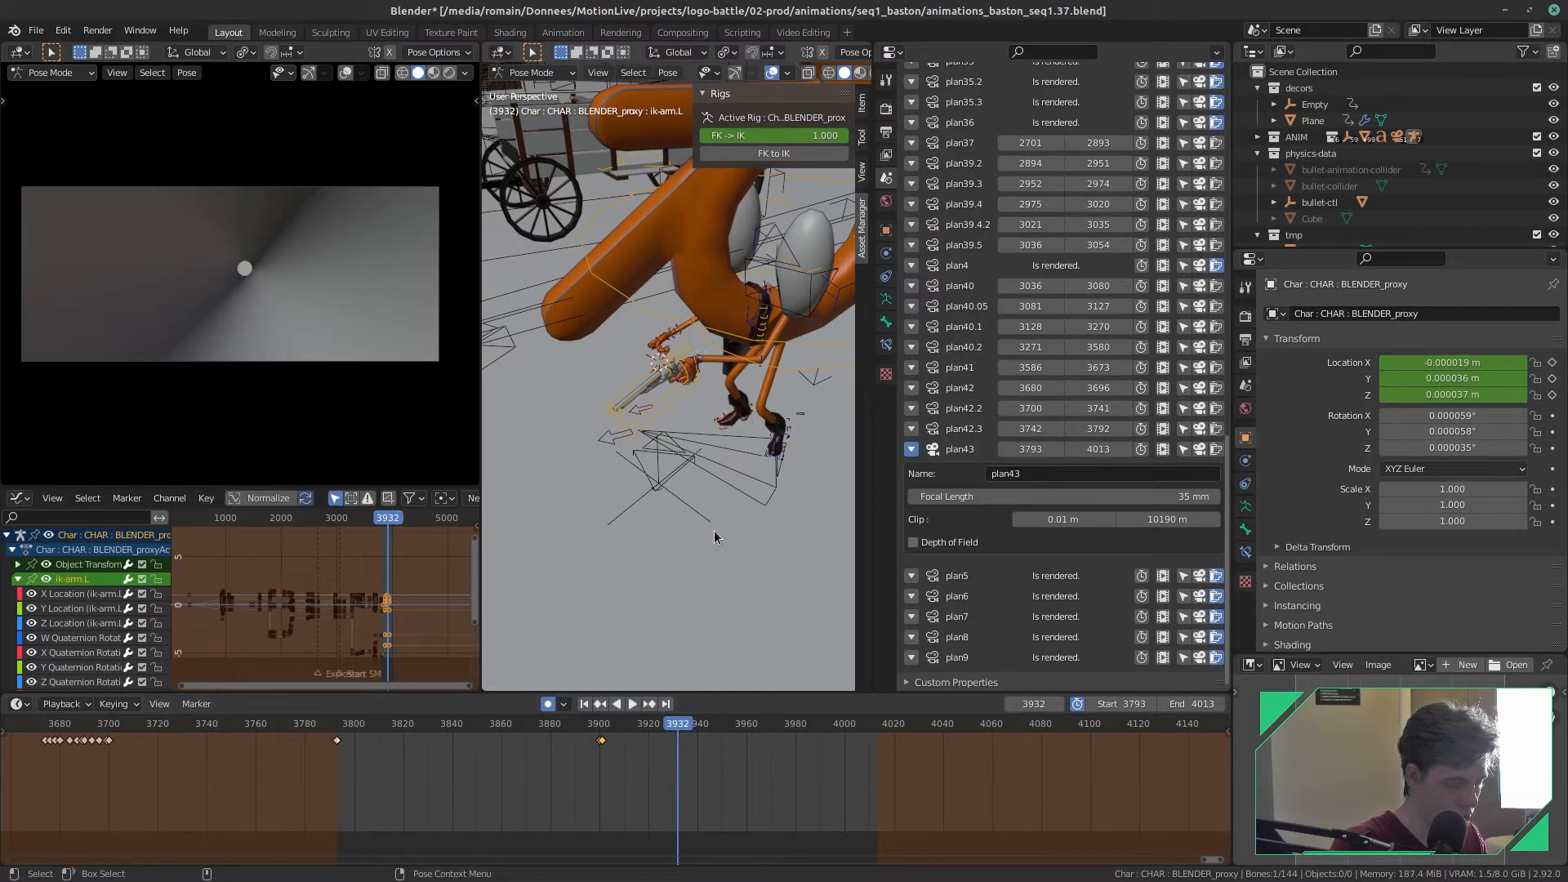
pyautogui.press('g')
pyautogui.click(735, 497)
pyautogui.press('r')
pyautogui.press('r')
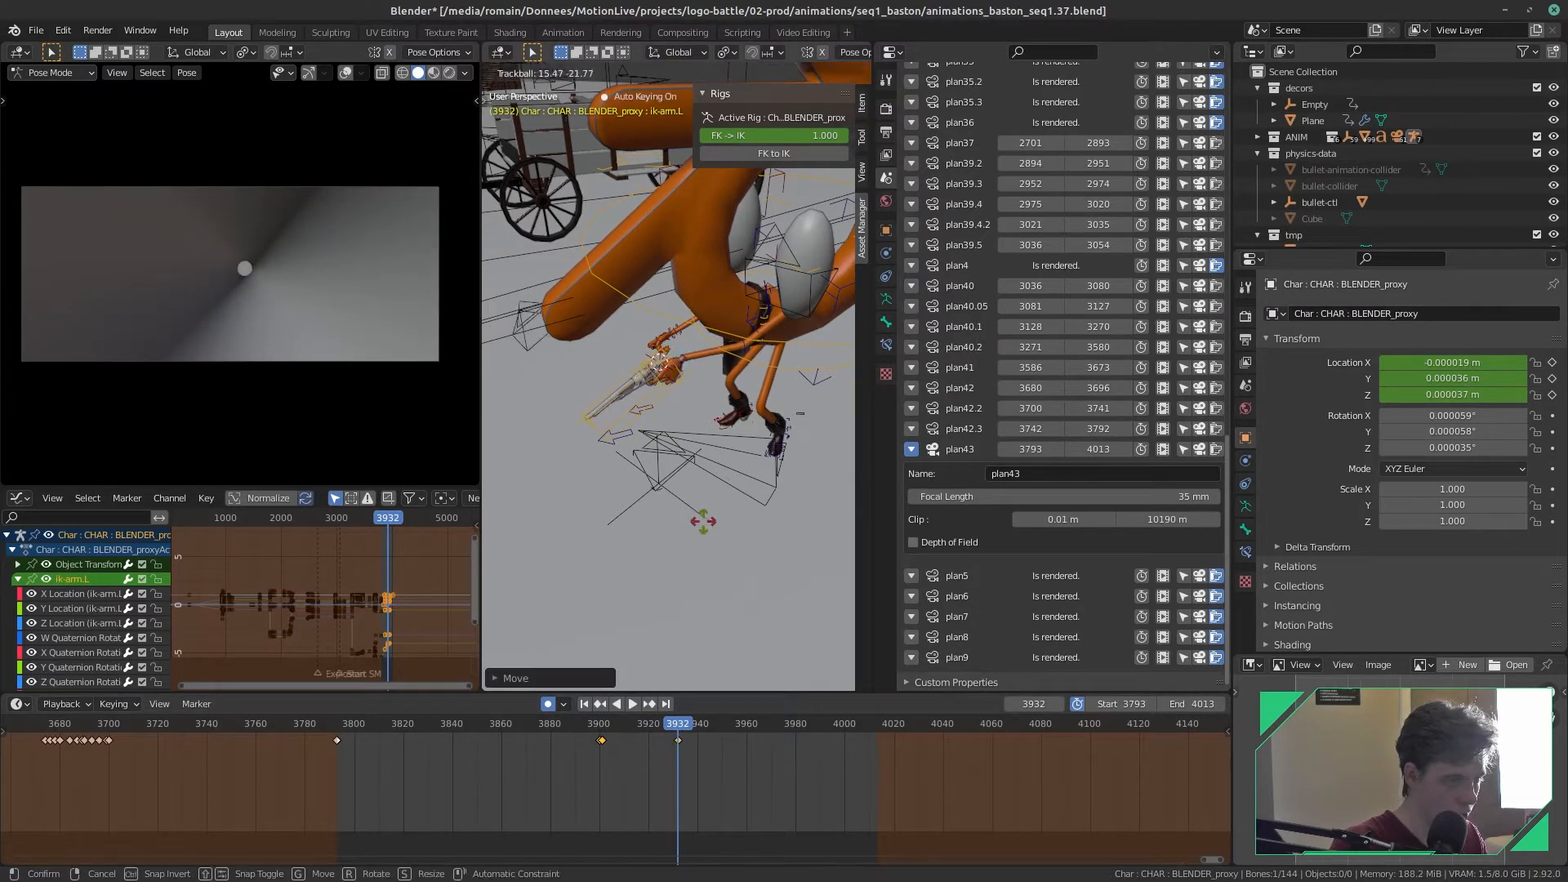
pyautogui.click(648, 454)
pyautogui.press('r')
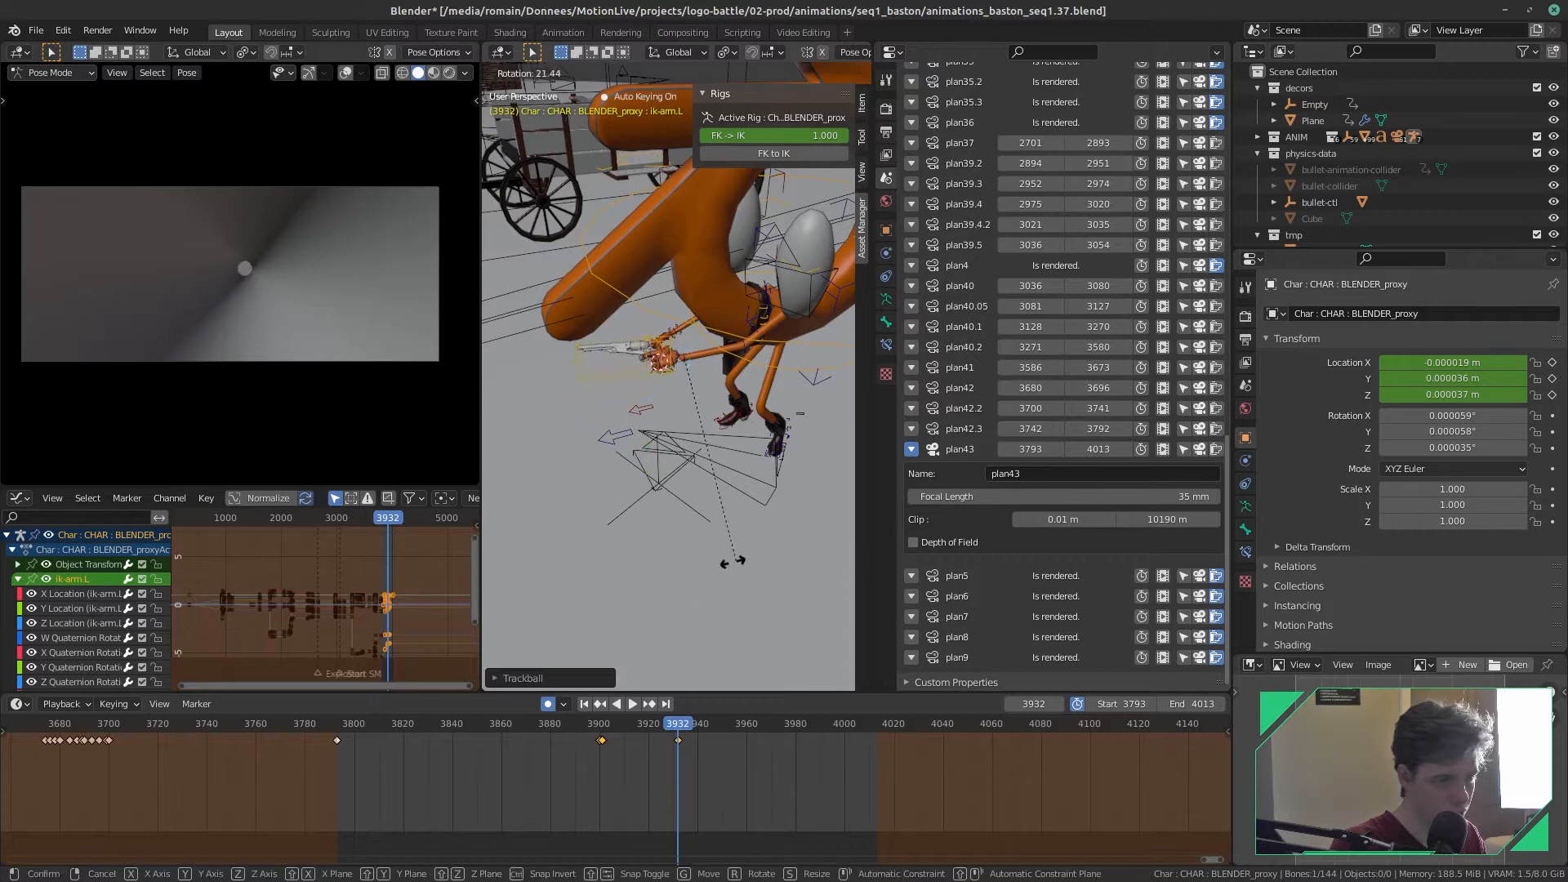
pyautogui.press('r')
pyautogui.click(667, 491)
# - At frame 3932, rotate the ik-arm.L control further, aiming the revolver so the distant opponent shows through the barrel in the camera view
pyautogui.moveTo(667, 491); pyautogui.dragTo(527, 449, button='middle')
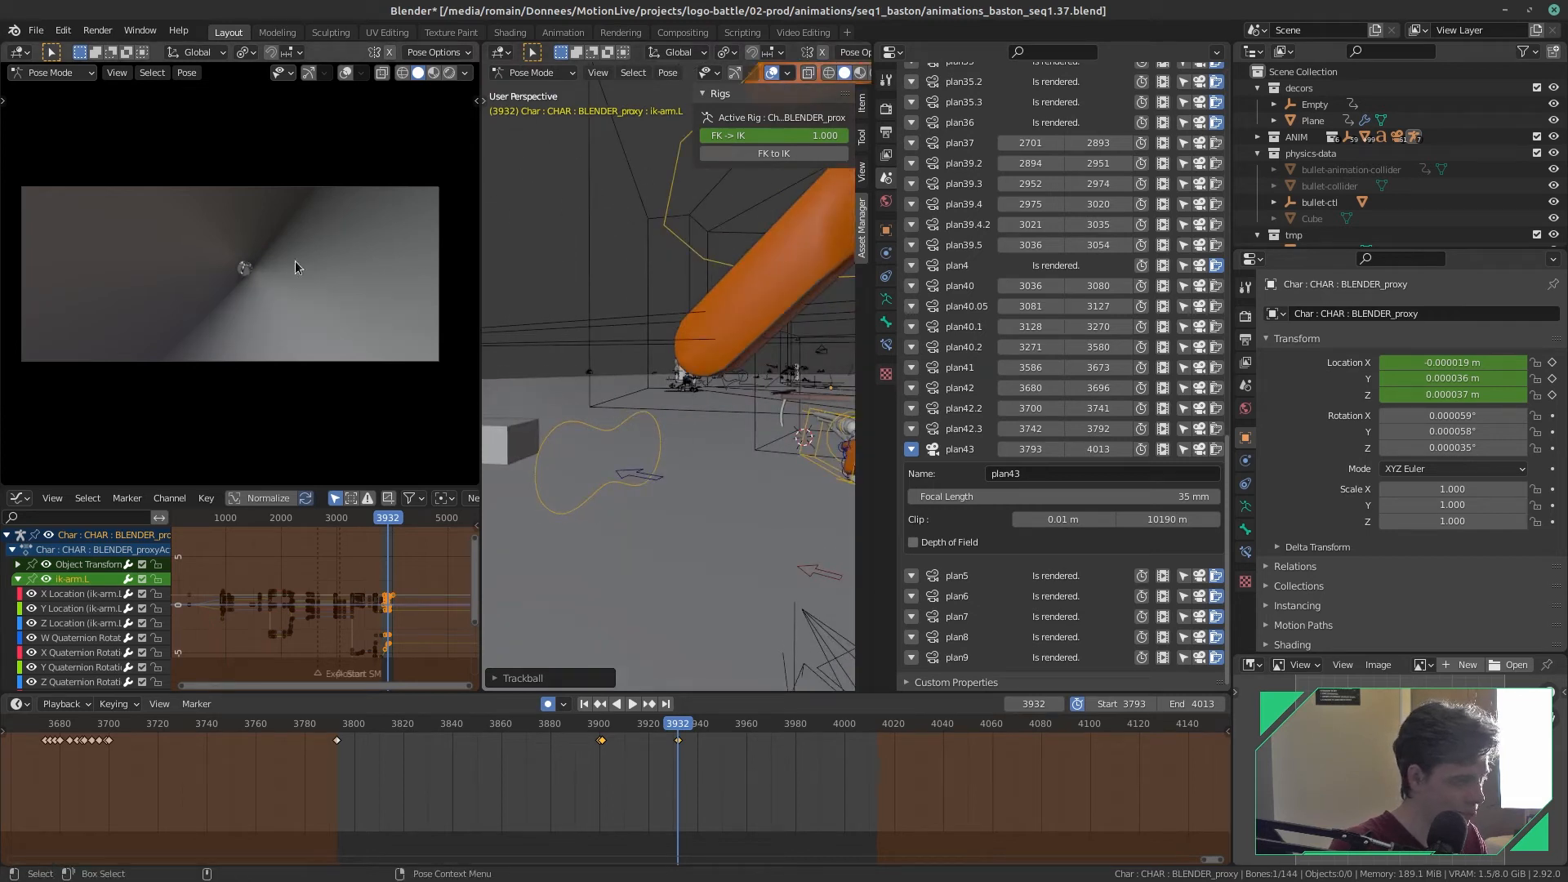
pyautogui.press('n')
pyautogui.press('n')
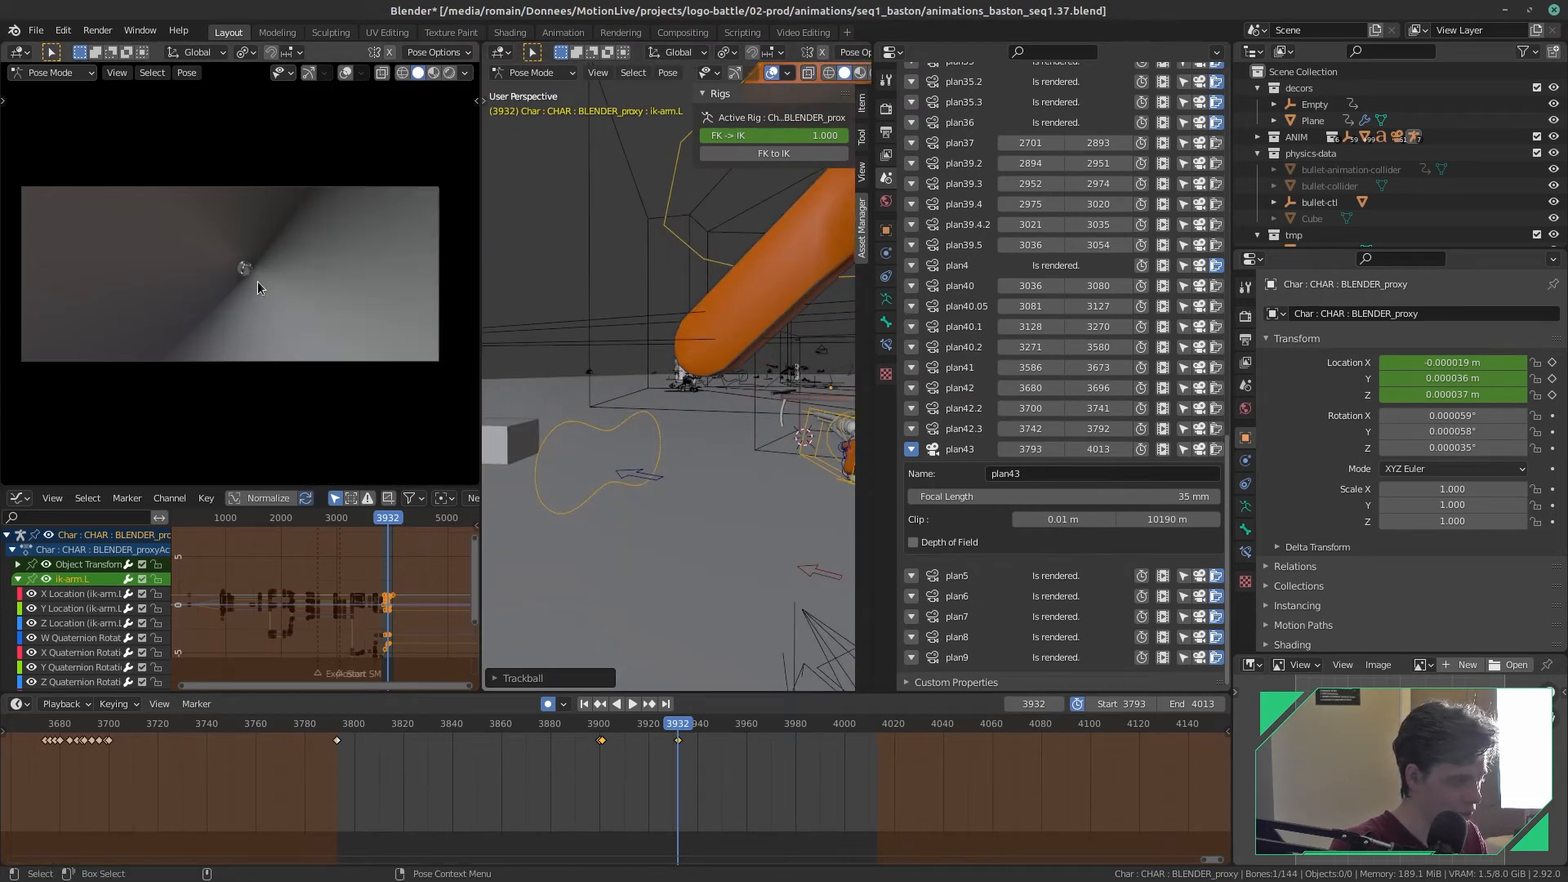
pyautogui.scroll(10, 258, 281)
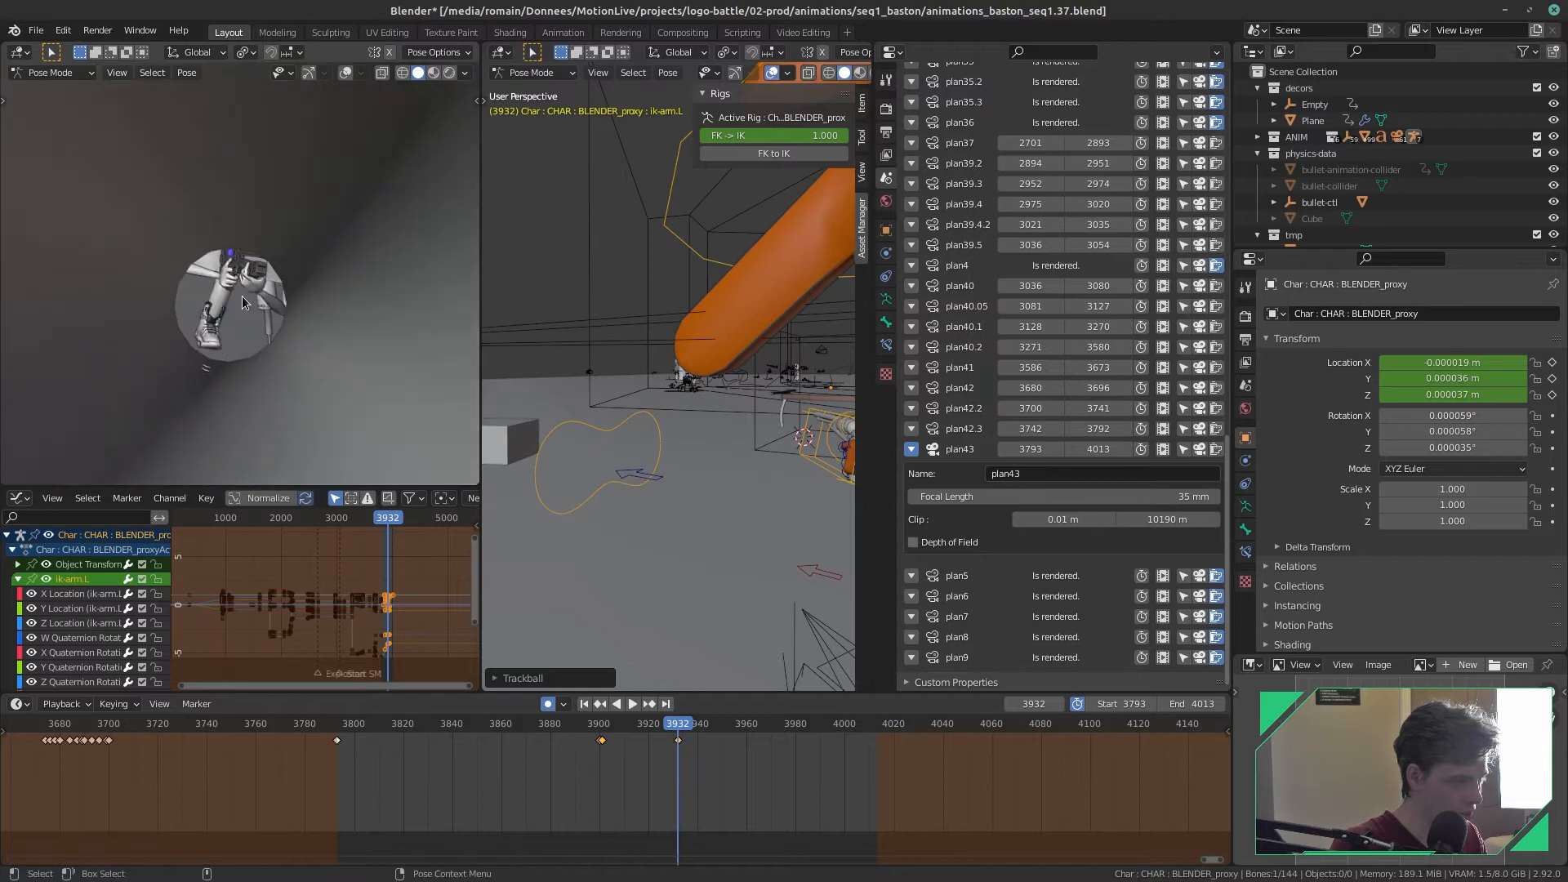
pyautogui.moveTo(246, 314); pyautogui.dragTo(282, 260, button='middle')
pyautogui.scroll(8, 661, 443)
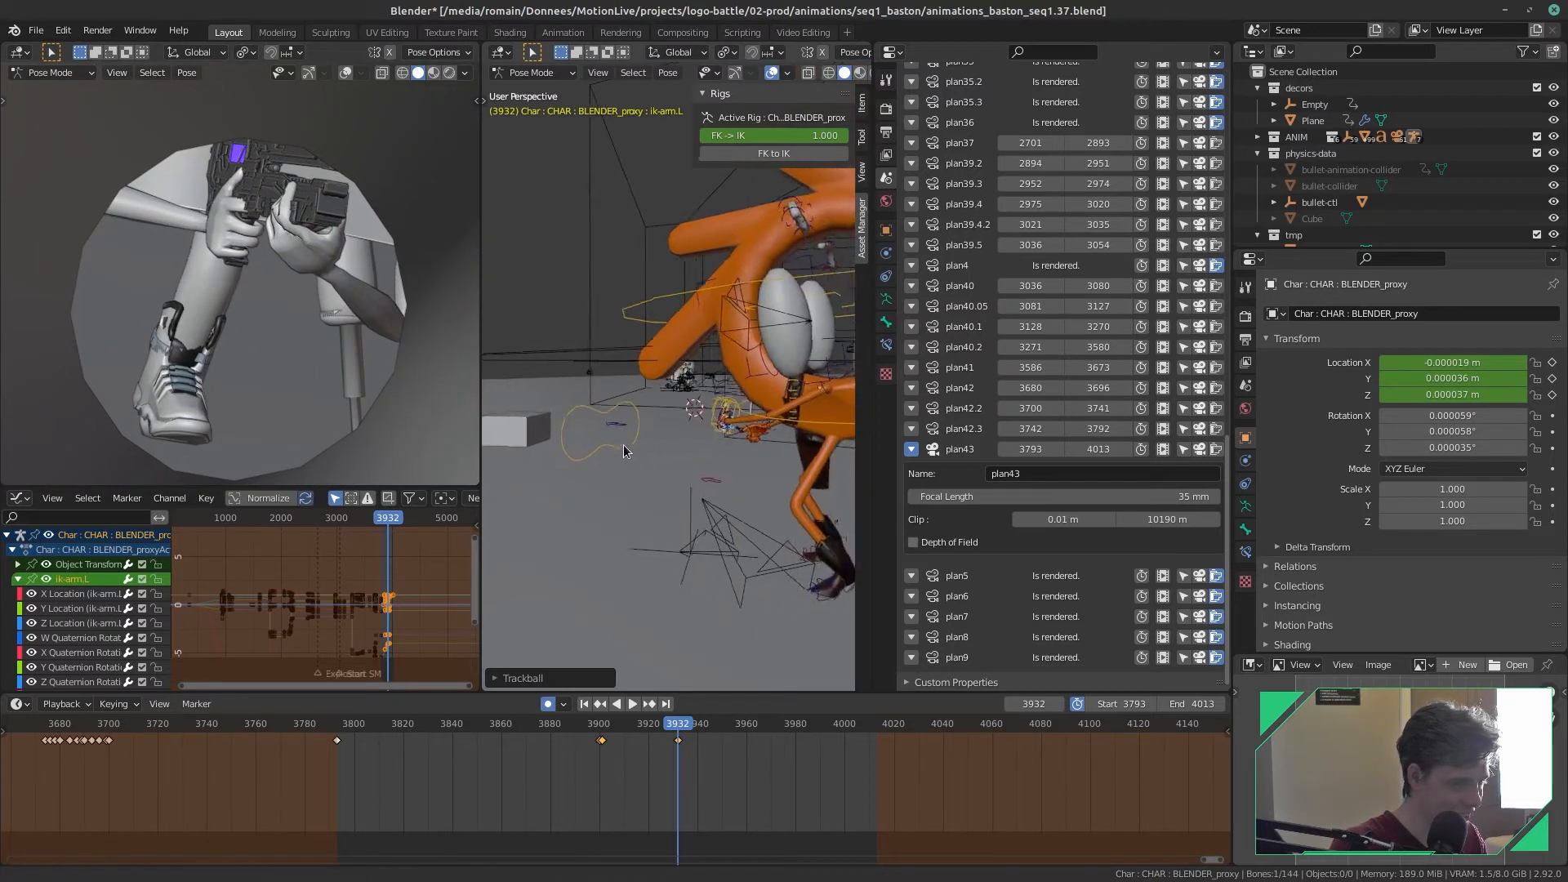
pyautogui.scroll(3, 674, 439)
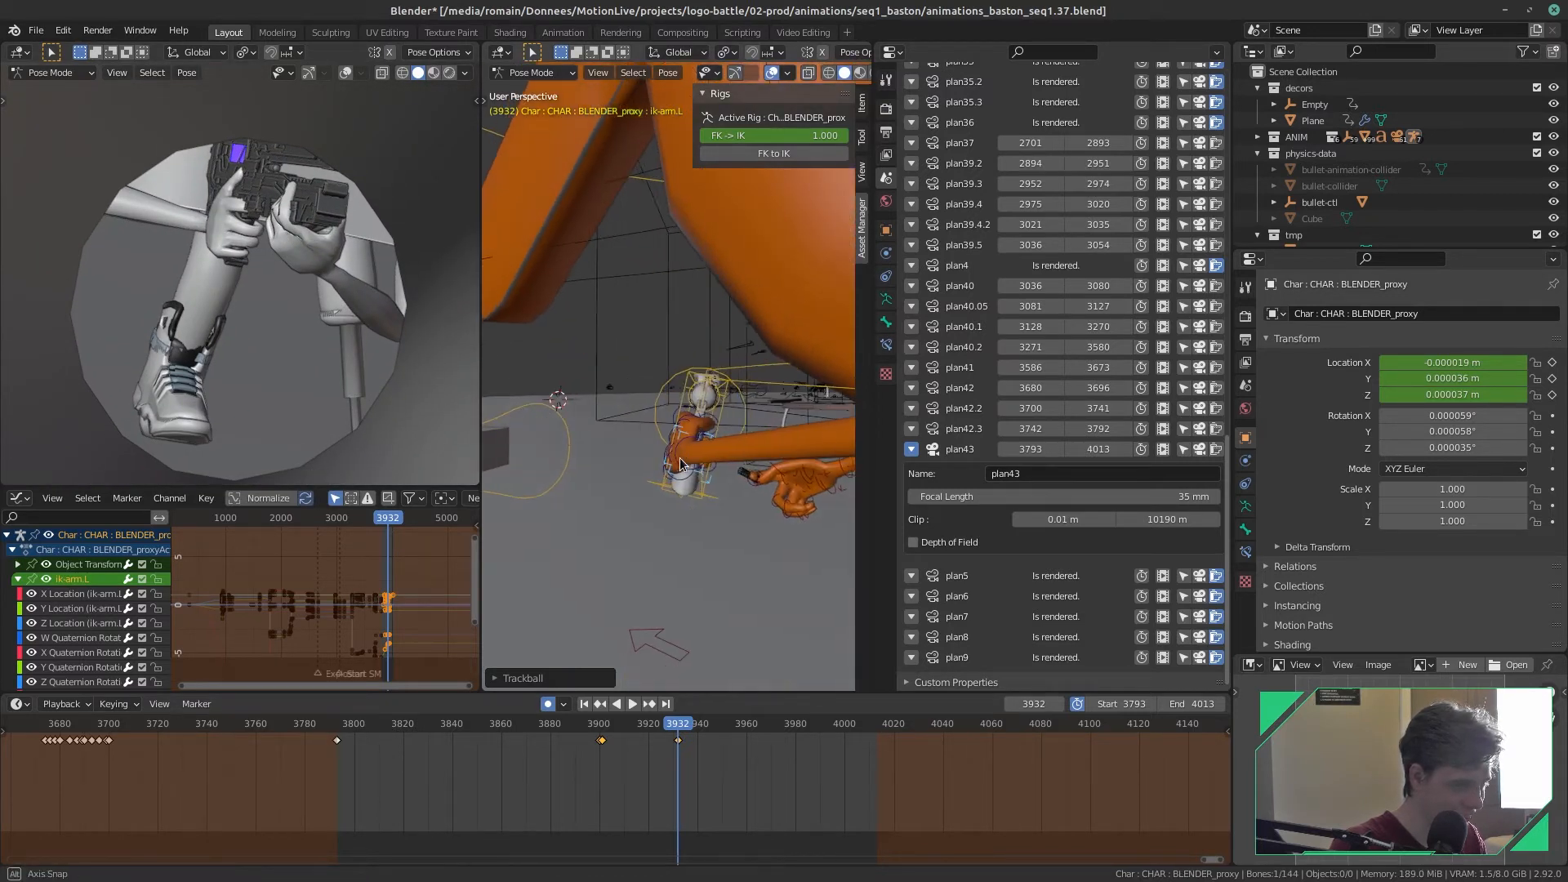
pyautogui.press('r')
pyautogui.press('r')
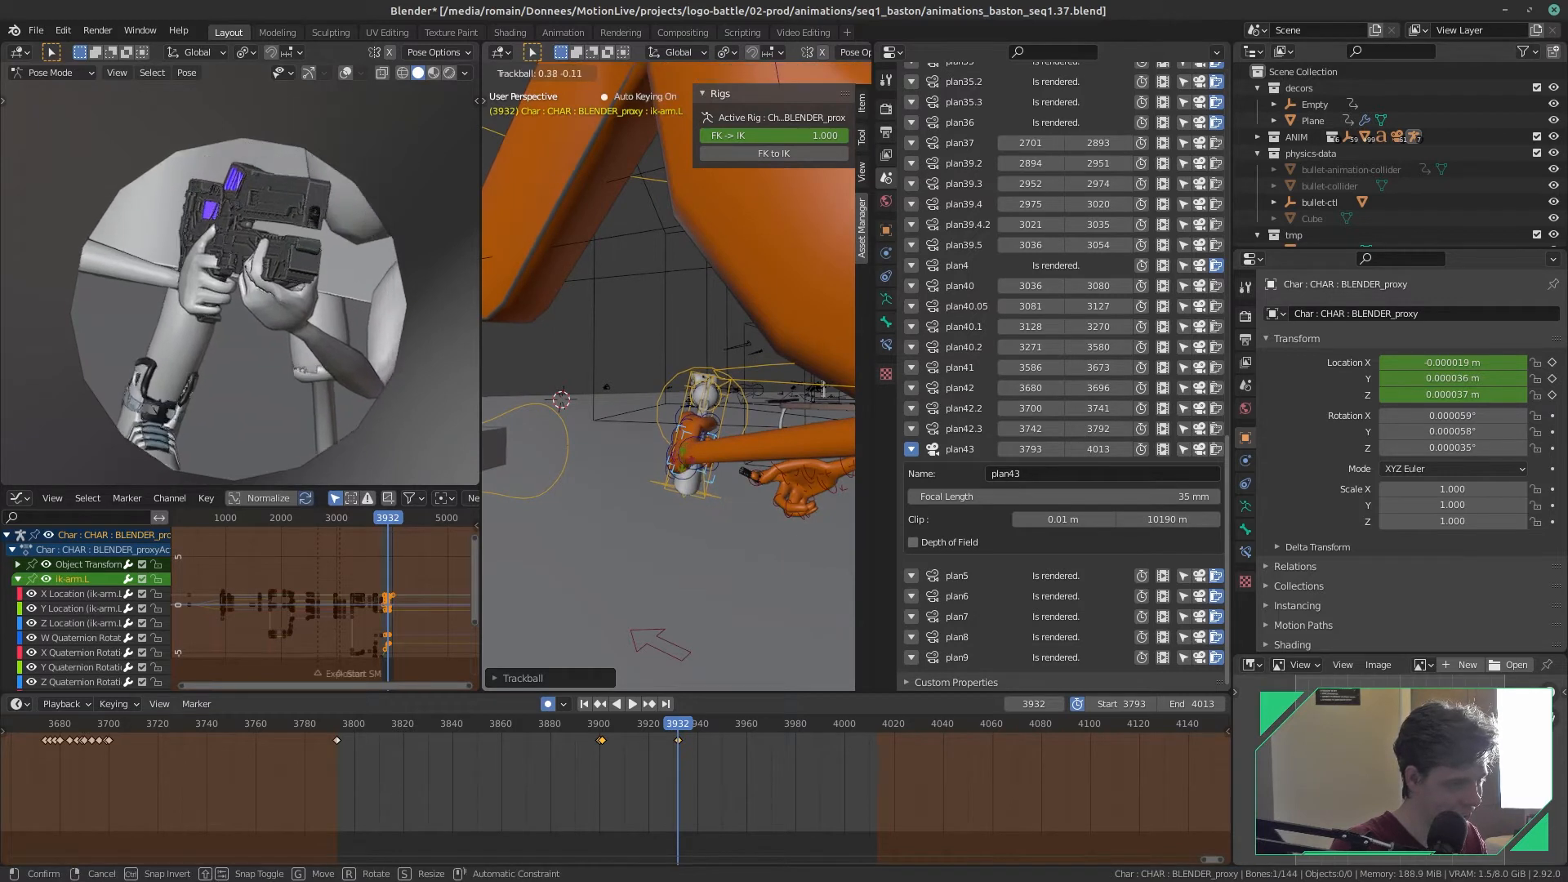
pyautogui.click(663, 505)
pyautogui.moveTo(663, 505)
pyautogui.mouseDown(button='middle')
pyautogui.moveTo(702, 515)
pyautogui.moveTo(699, 483)
pyautogui.moveTo(657, 482)
pyautogui.mouseUp(button='middle')
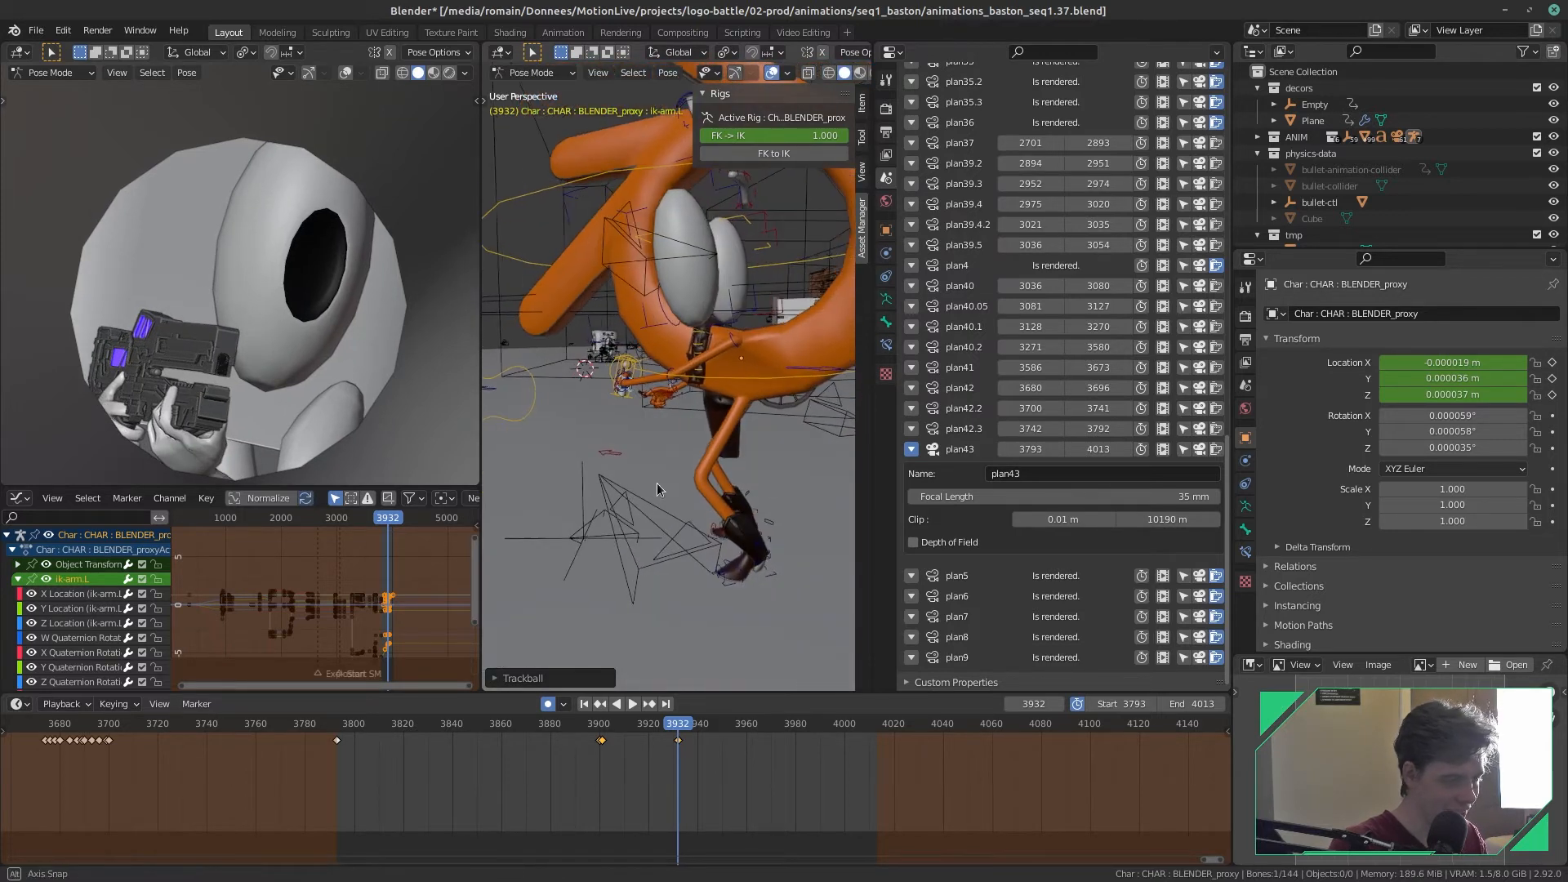
# - At frame 3932, move the ik-arm.L control and rotate it on X and freely to re-aim the barrel at the opponent, keyframing the pose
pyautogui.press('g')
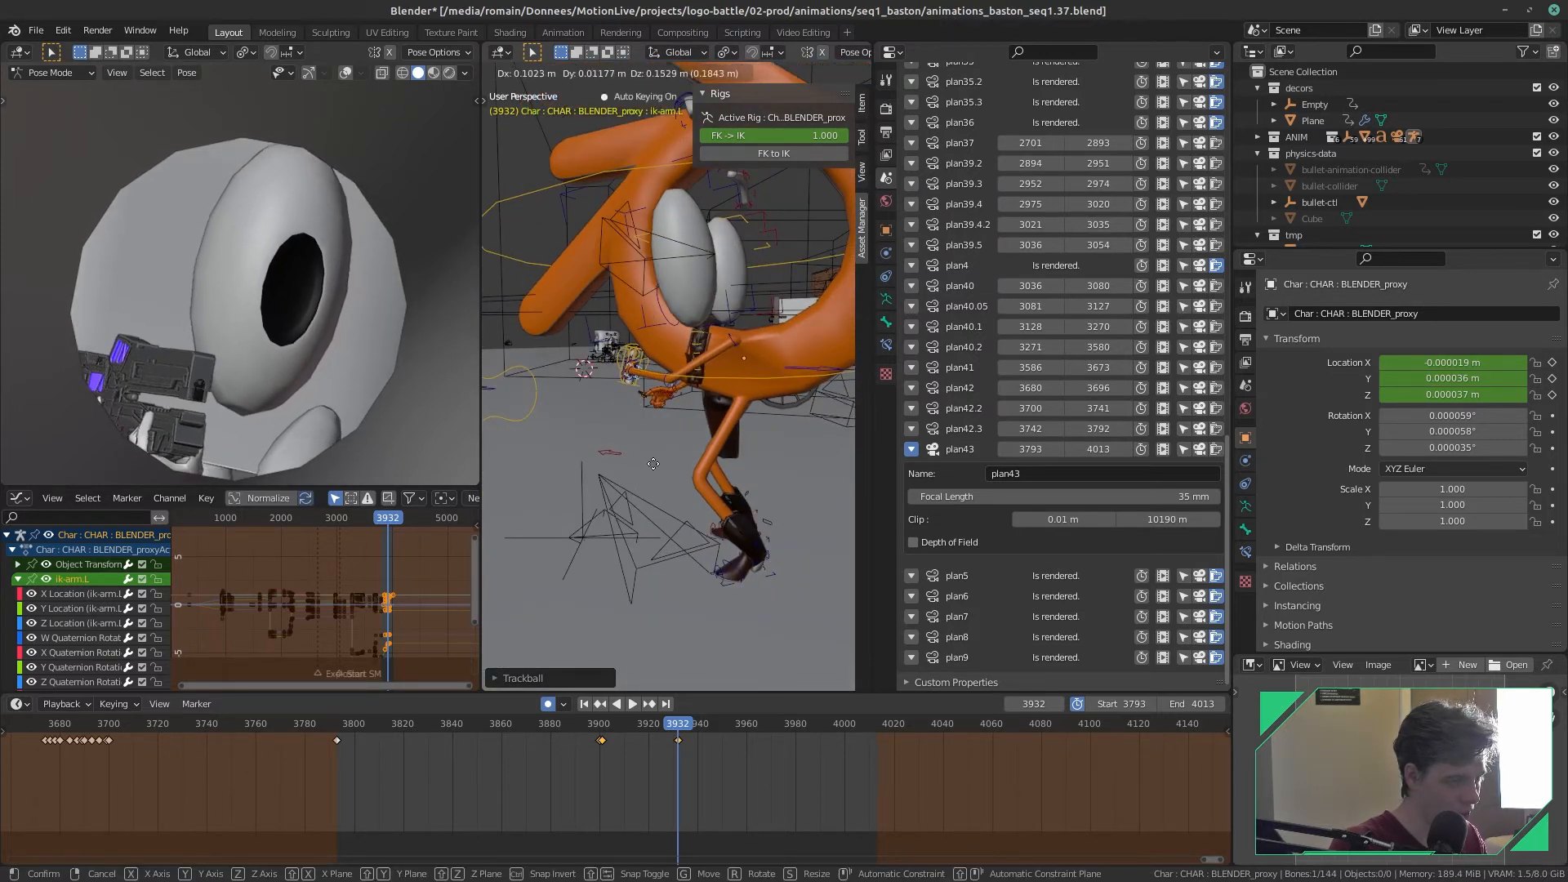
pyautogui.click(656, 464)
pyautogui.press('r')
pyautogui.press('x')
pyautogui.press('x')
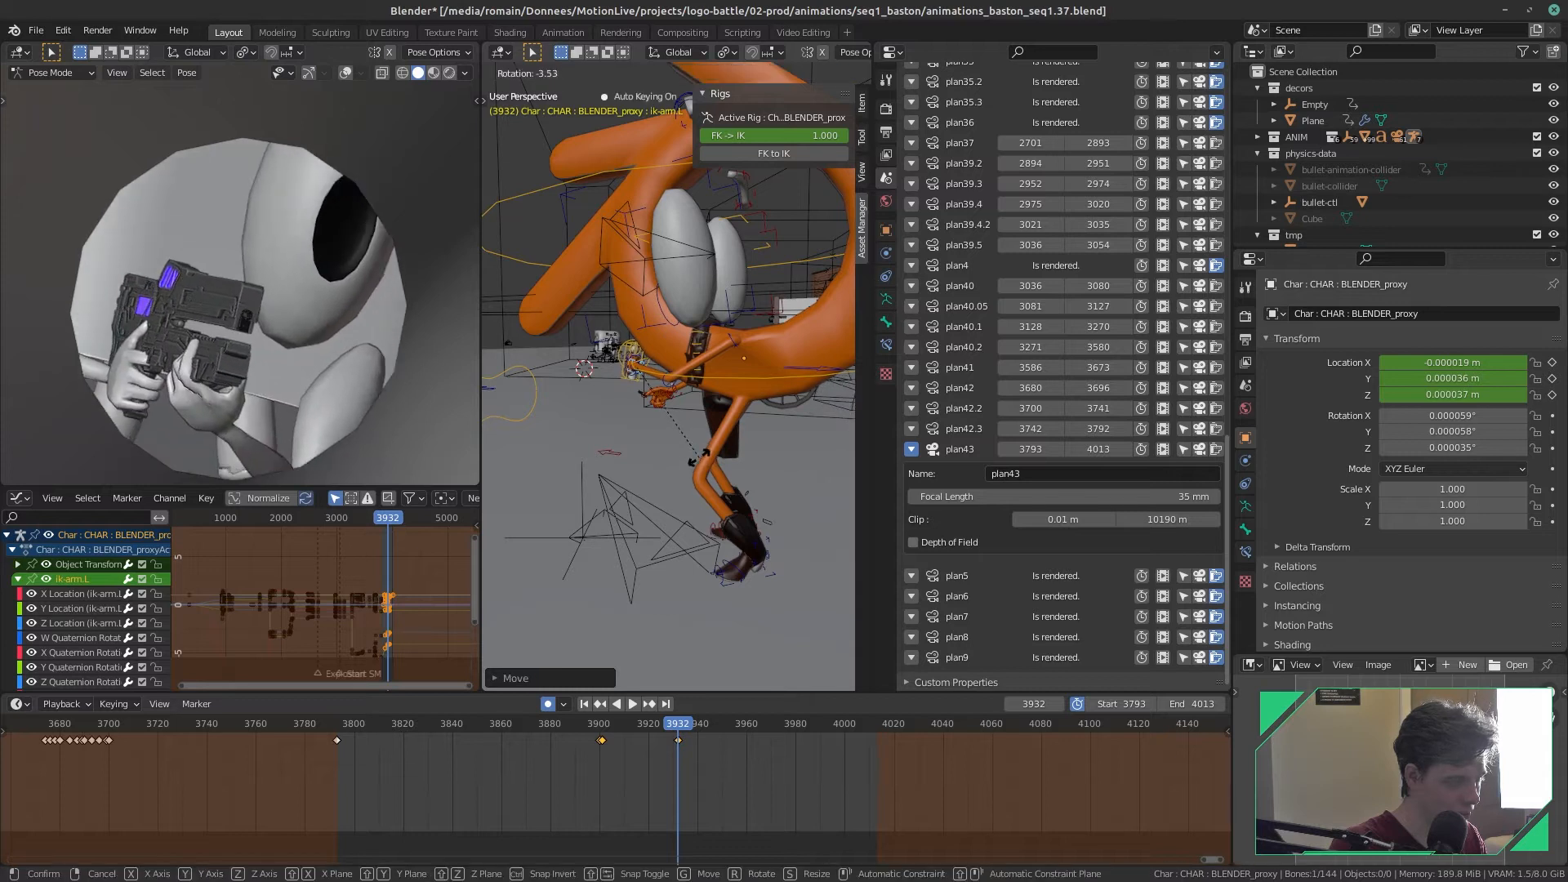
pyautogui.press('r')
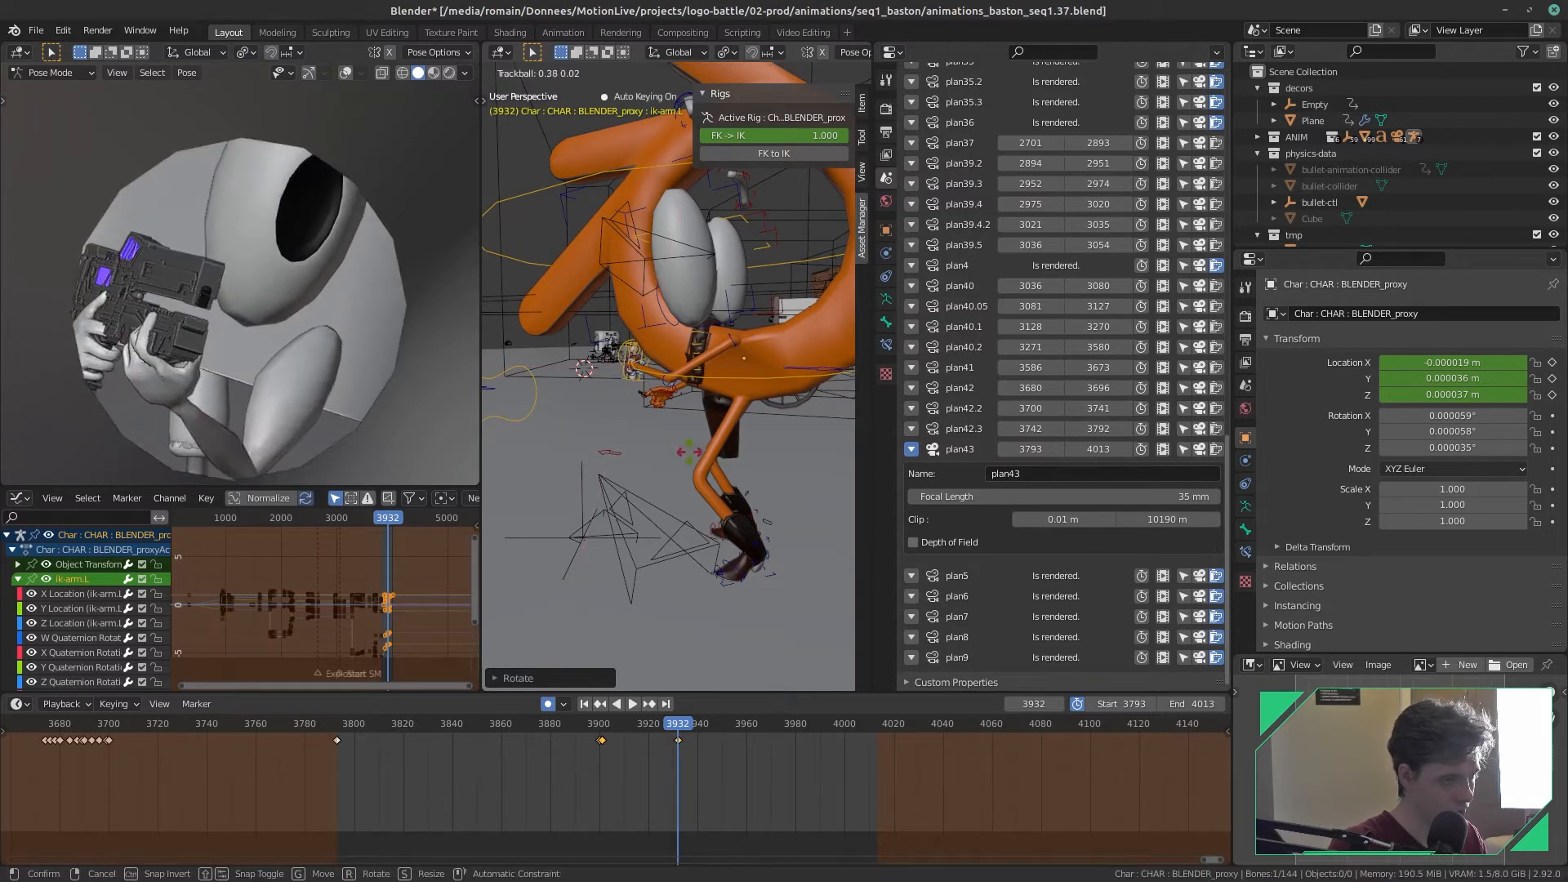
pyautogui.click(700, 469)
pyautogui.moveTo(647, 450); pyautogui.dragTo(635, 645, button='middle')
pyautogui.moveTo(682, 727)
pyautogui.mouseDown()
pyautogui.moveTo(628, 738)
pyautogui.moveTo(677, 732)
pyautogui.mouseUp()
pyautogui.press('i')
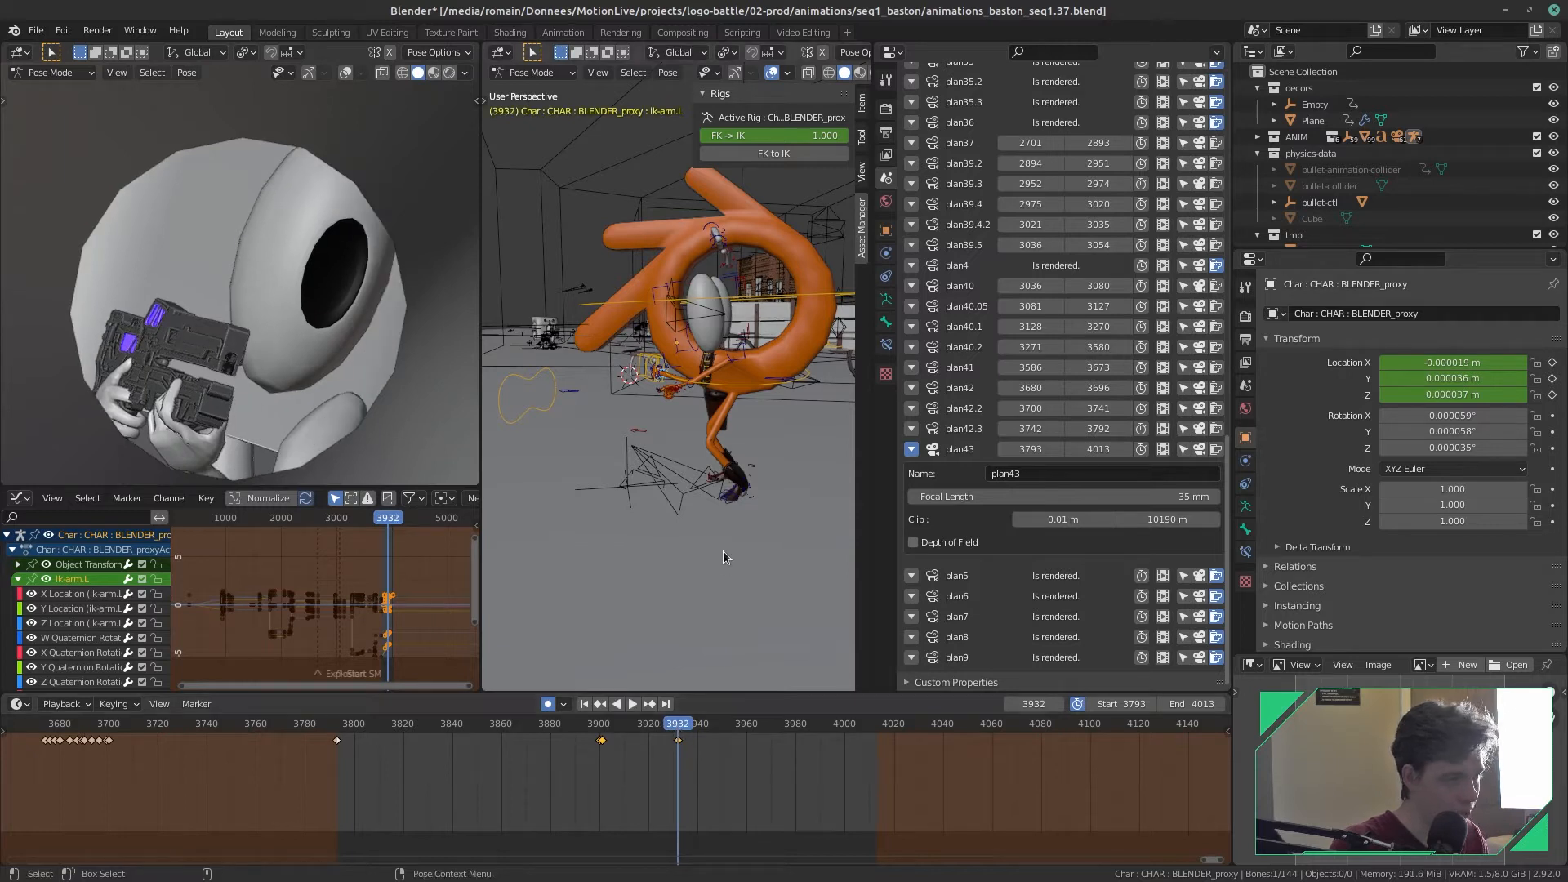
# - Fit the camera frame in view, and at frame 3956 move and freely rotate the ik-arm.L control to shift the aim slightly
pyautogui.scroll(-6, 276, 322)
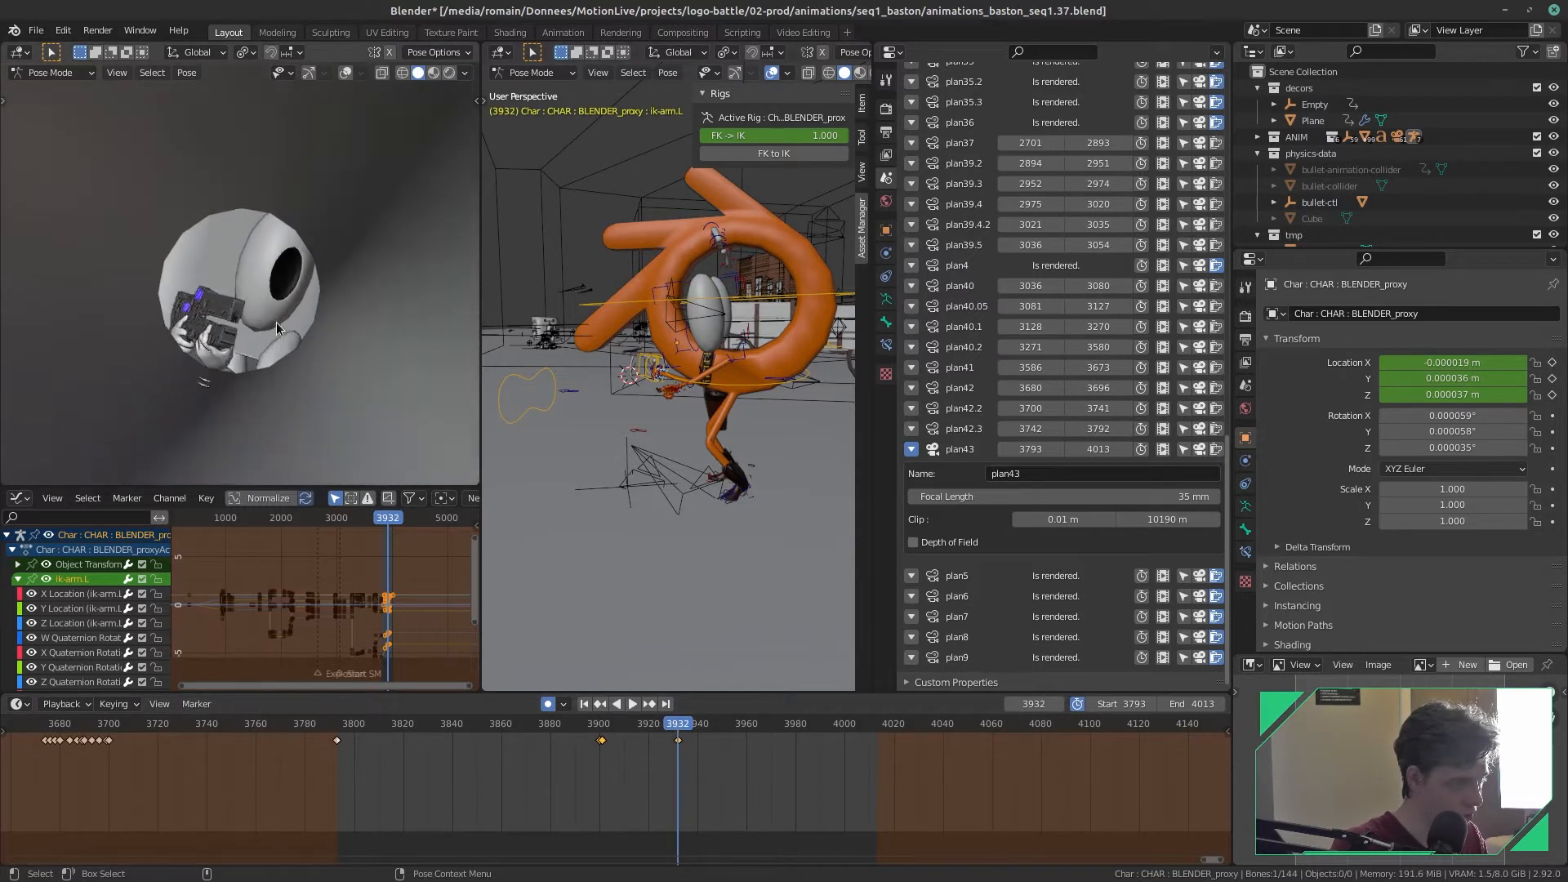
pyautogui.press('Home')
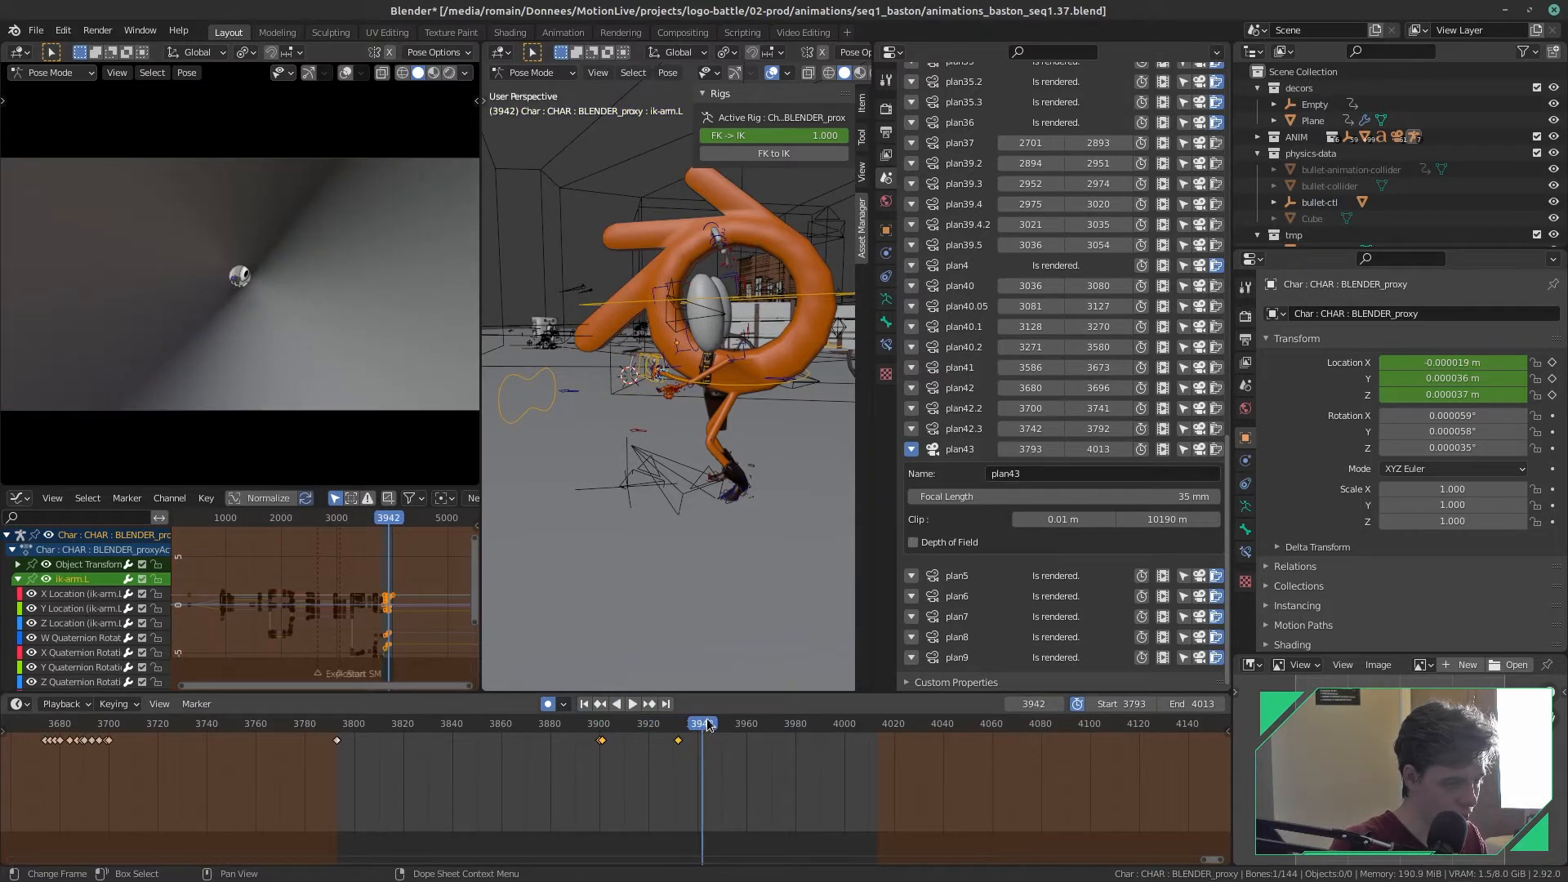
pyautogui.press('space')
pyautogui.press('g')
pyautogui.click(711, 425)
pyautogui.press('r')
pyautogui.press('r')
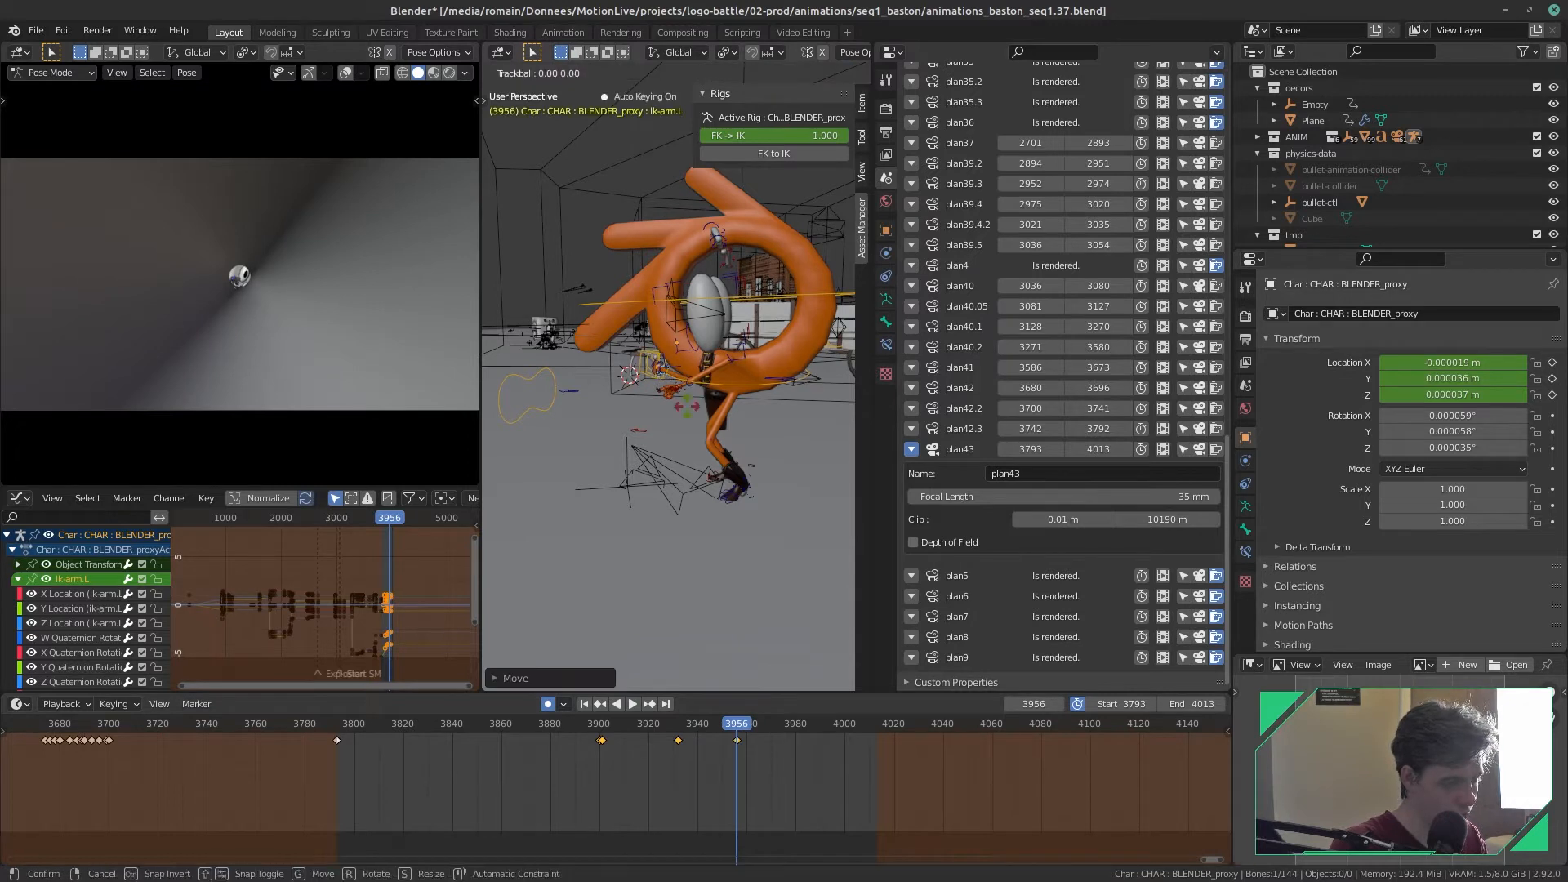
pyautogui.click(673, 435)
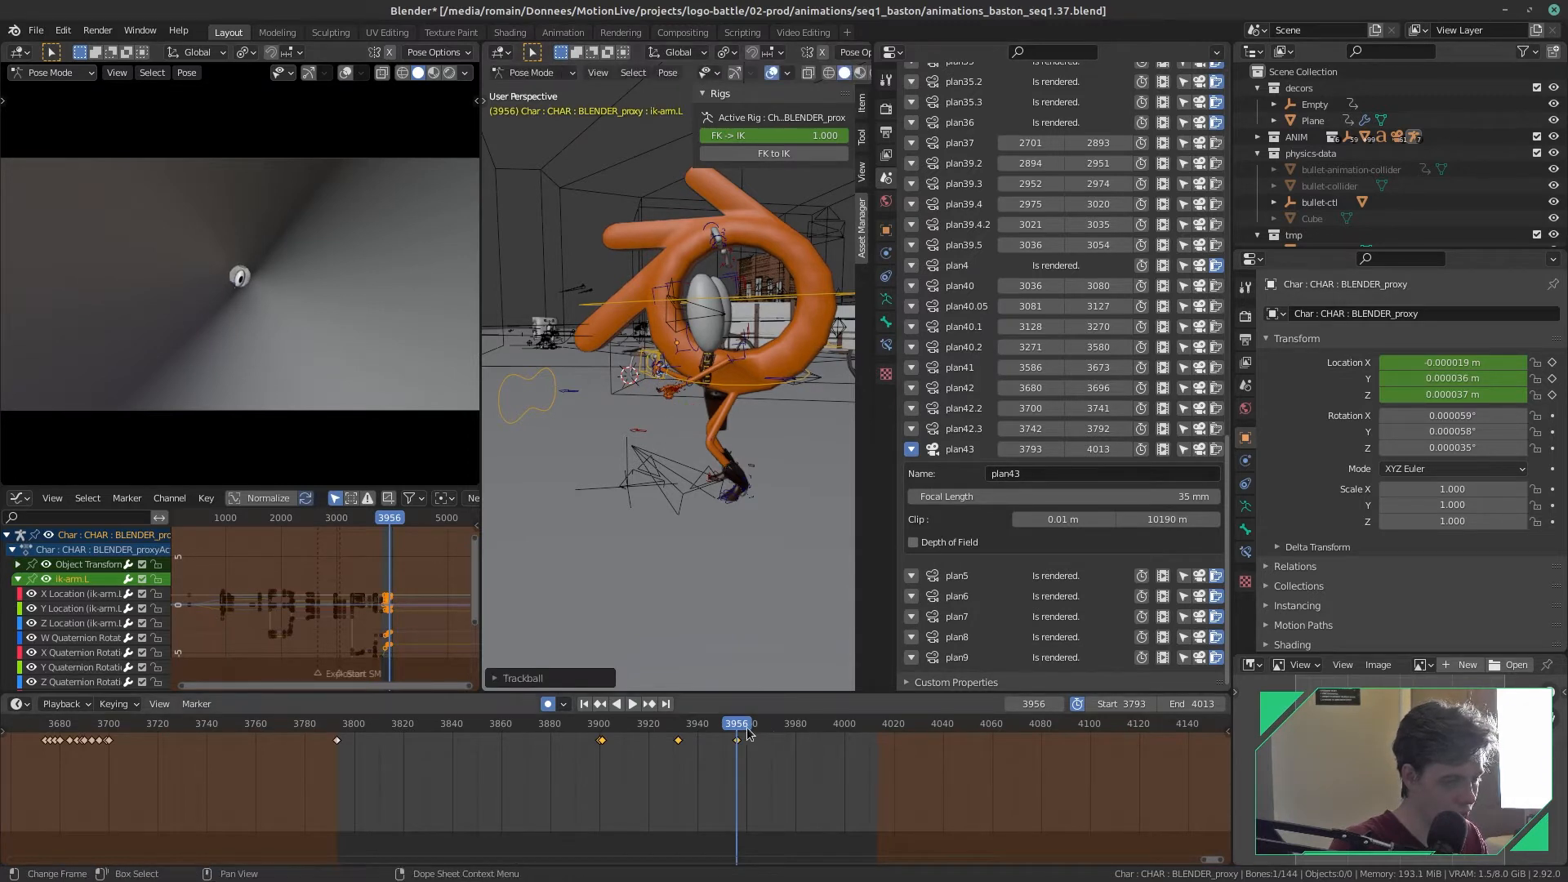
# - At frame 3979, freely rotate and slightly move the ik-arm.L control to keep the opponent in the barrel opening
pyautogui.press('space')
pyautogui.press('r')
pyautogui.press('r')
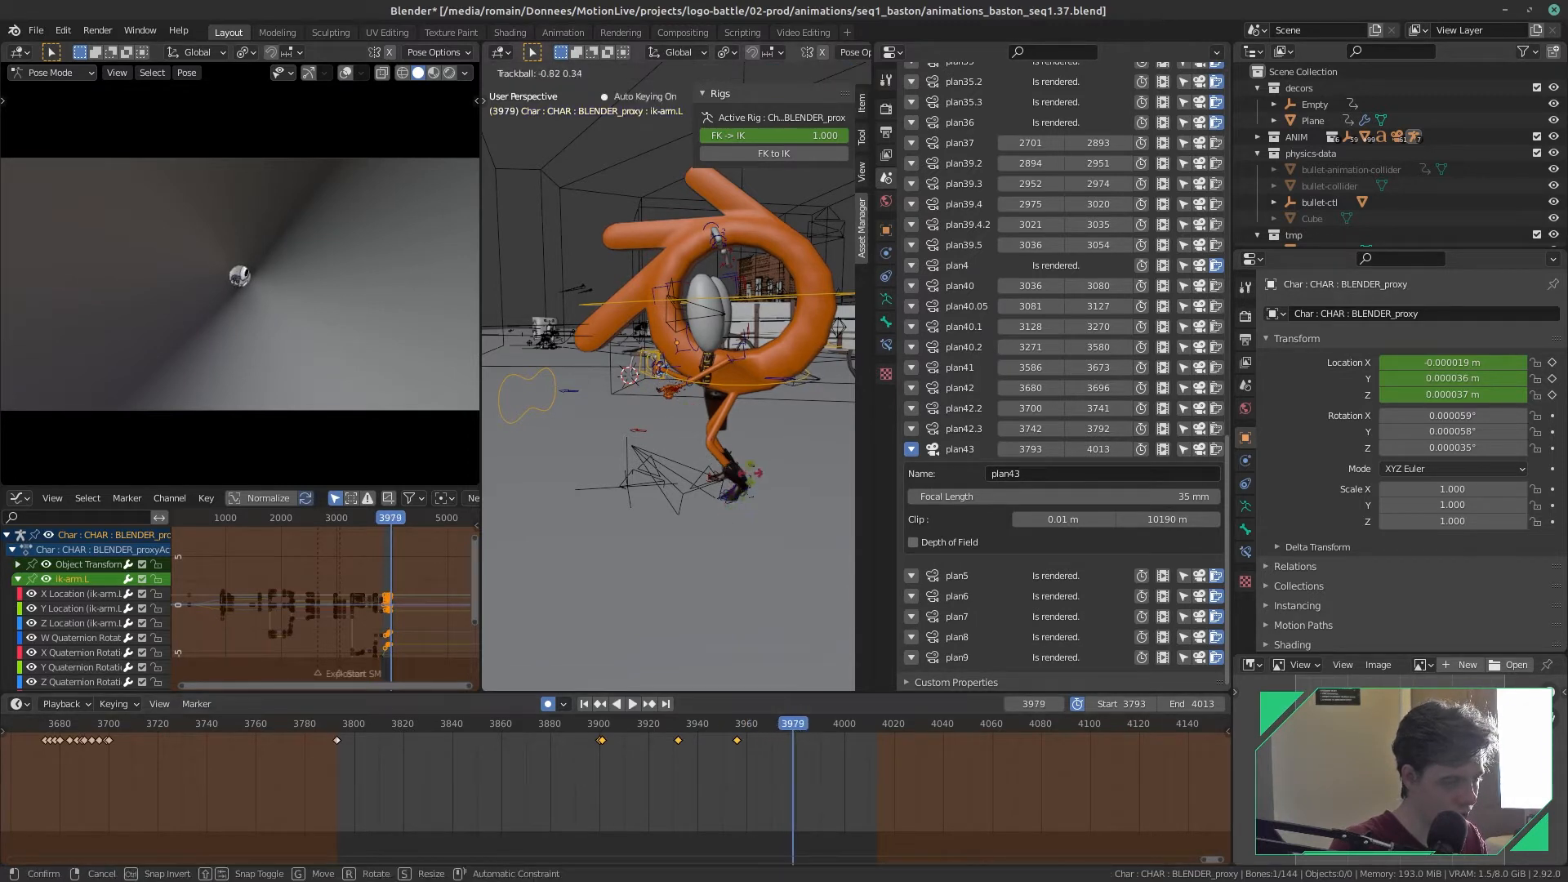
pyautogui.press('g')
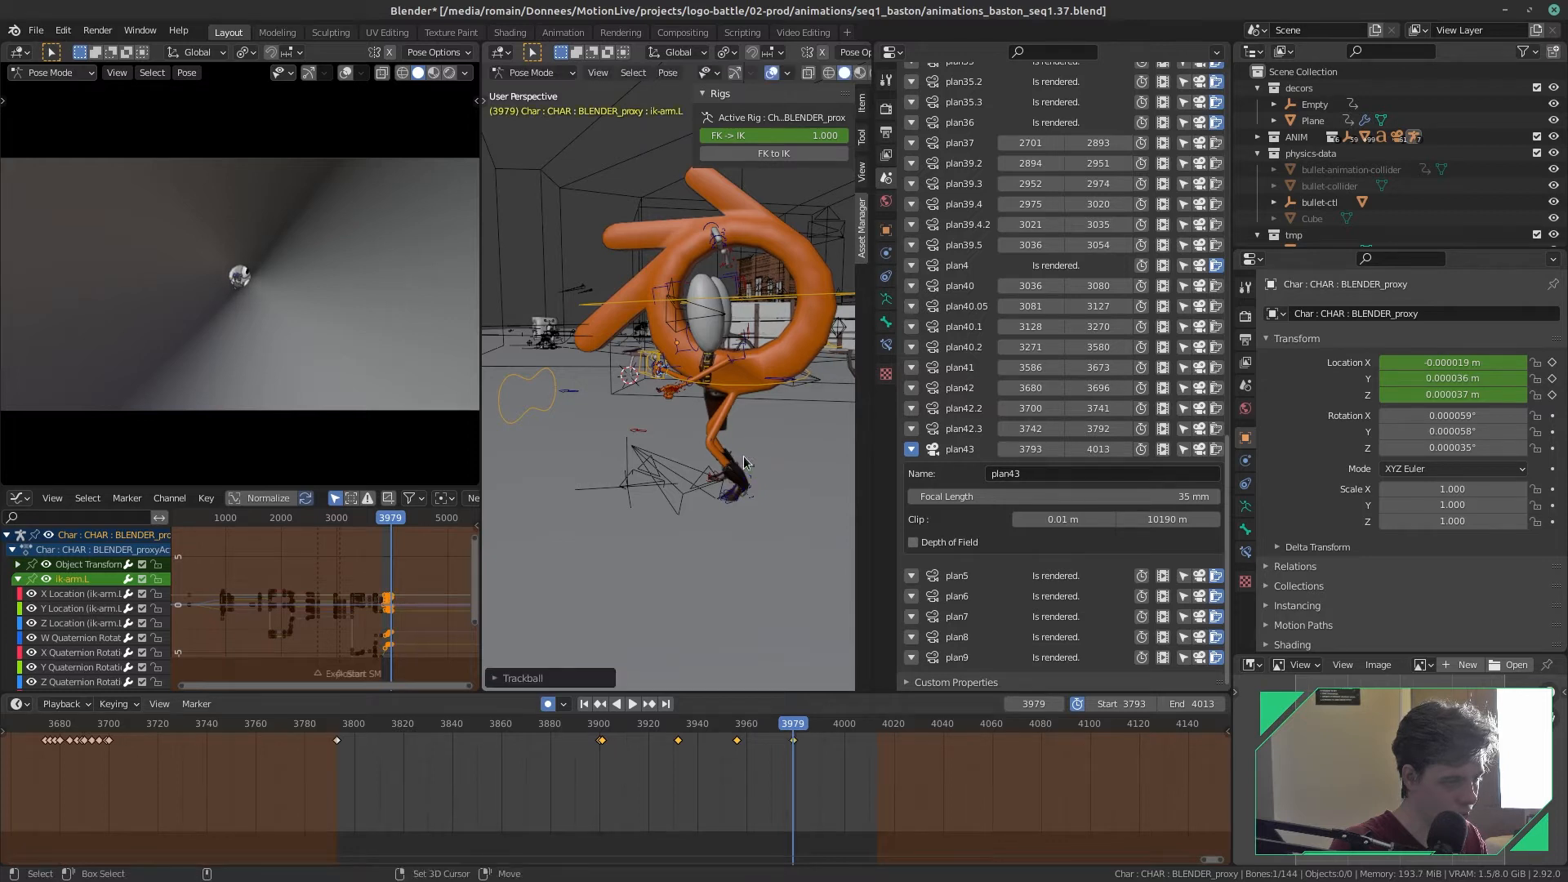
pyautogui.click(737, 455)
# - At frame 3991, apply a small free rotation to the ik-arm.L control to adjust the revolver's aim
pyautogui.press('space')
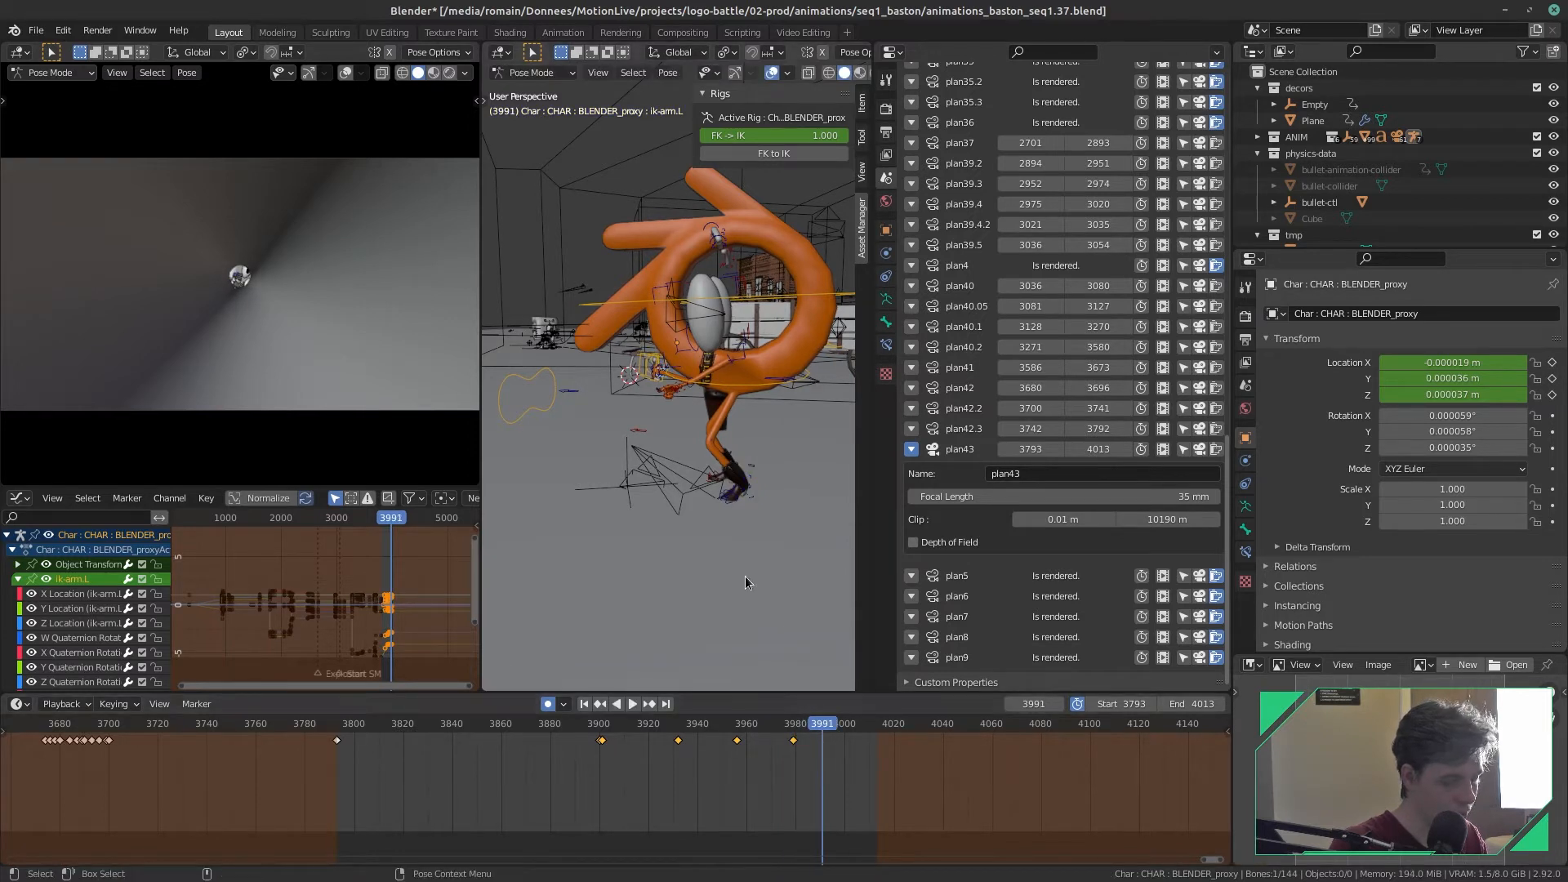
pyautogui.press('r')
pyautogui.press('r')
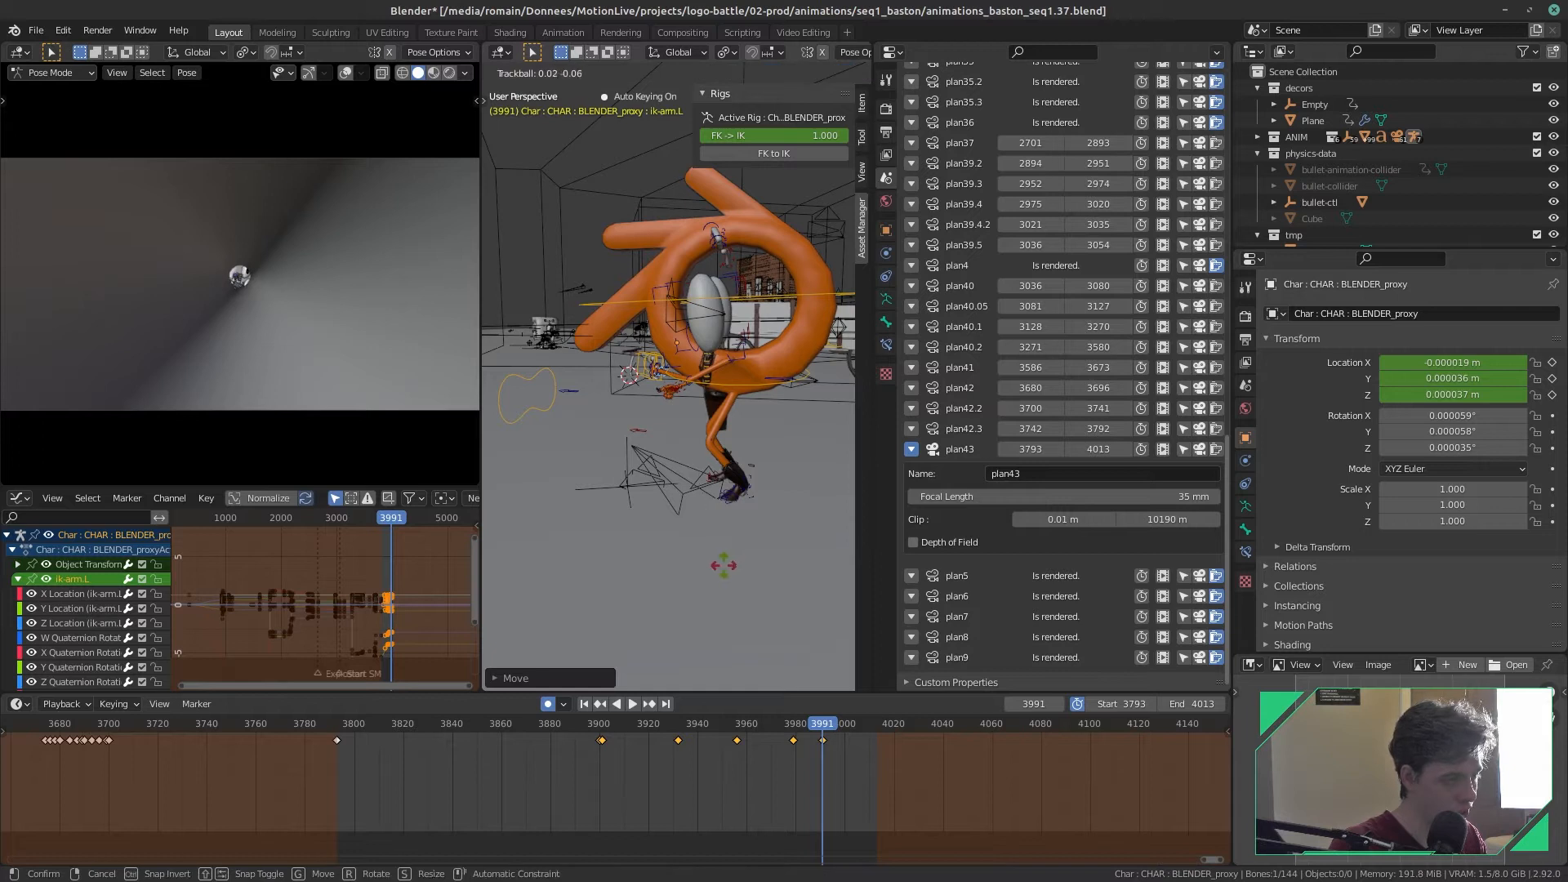
pyautogui.click(724, 565)
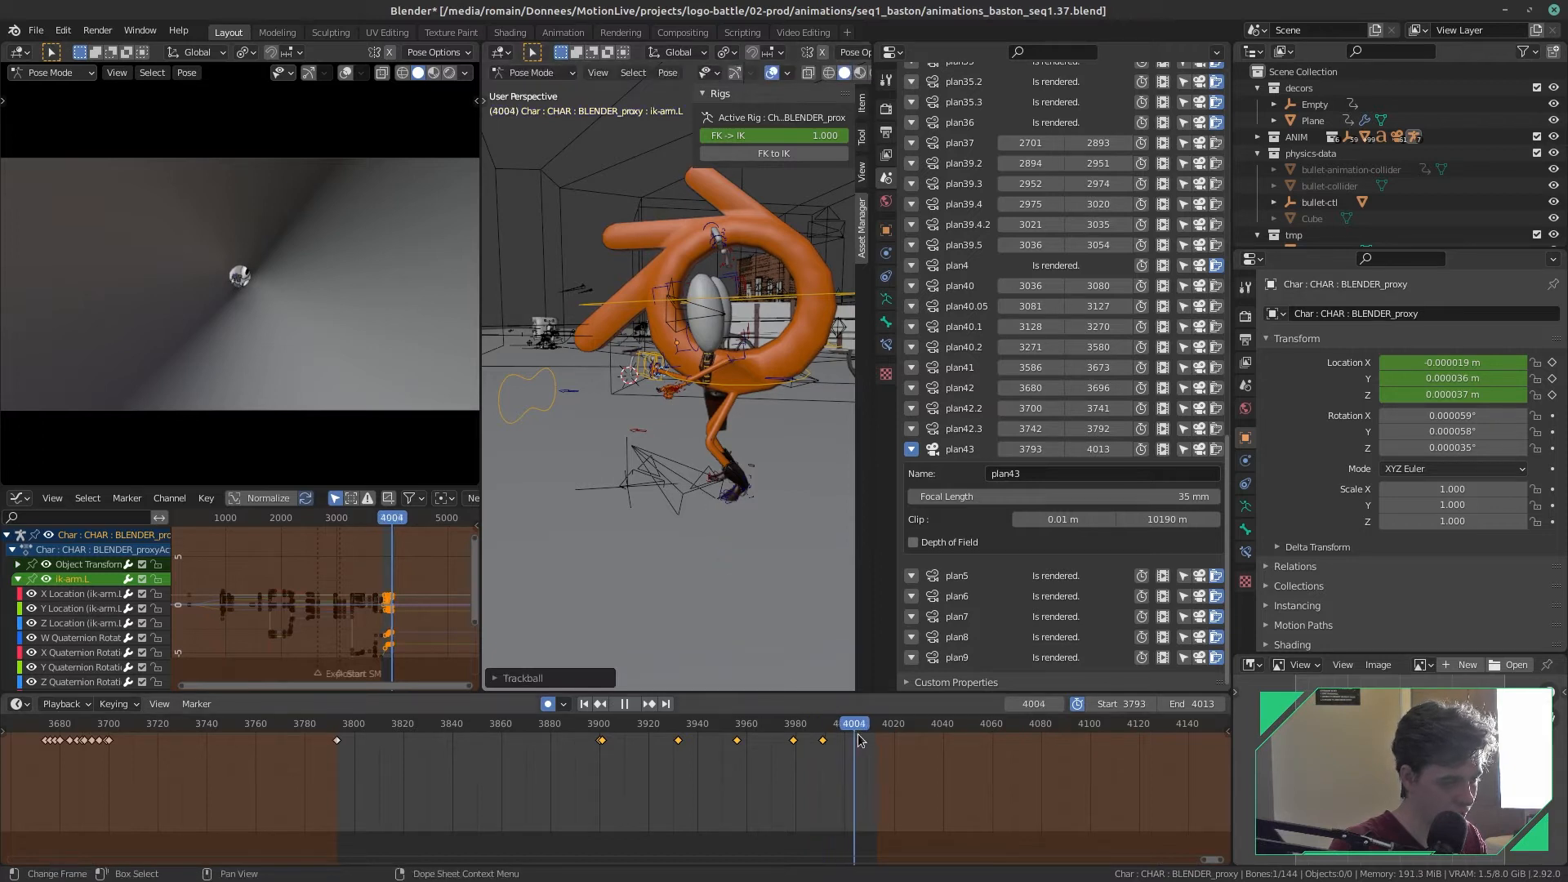
# - At the shot's last frame, 4013, freely rotate and slightly move the ik-arm.L control to set the final aim
pyautogui.press('space')
pyautogui.press('r')
pyautogui.press('r')
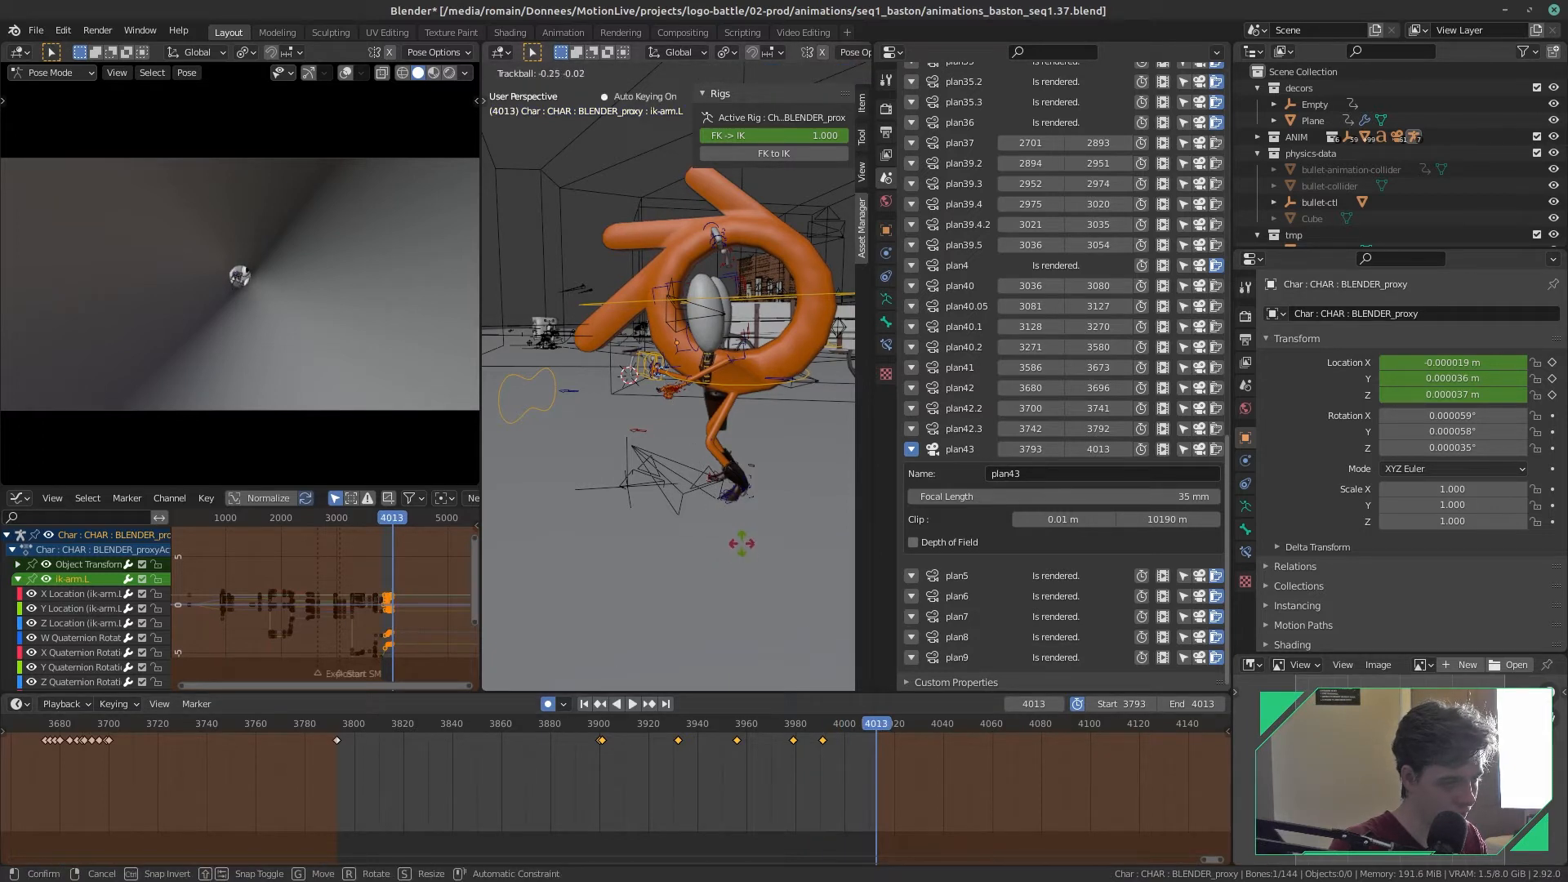
pyautogui.click(741, 536)
pyautogui.press('g')
pyautogui.click(740, 537)
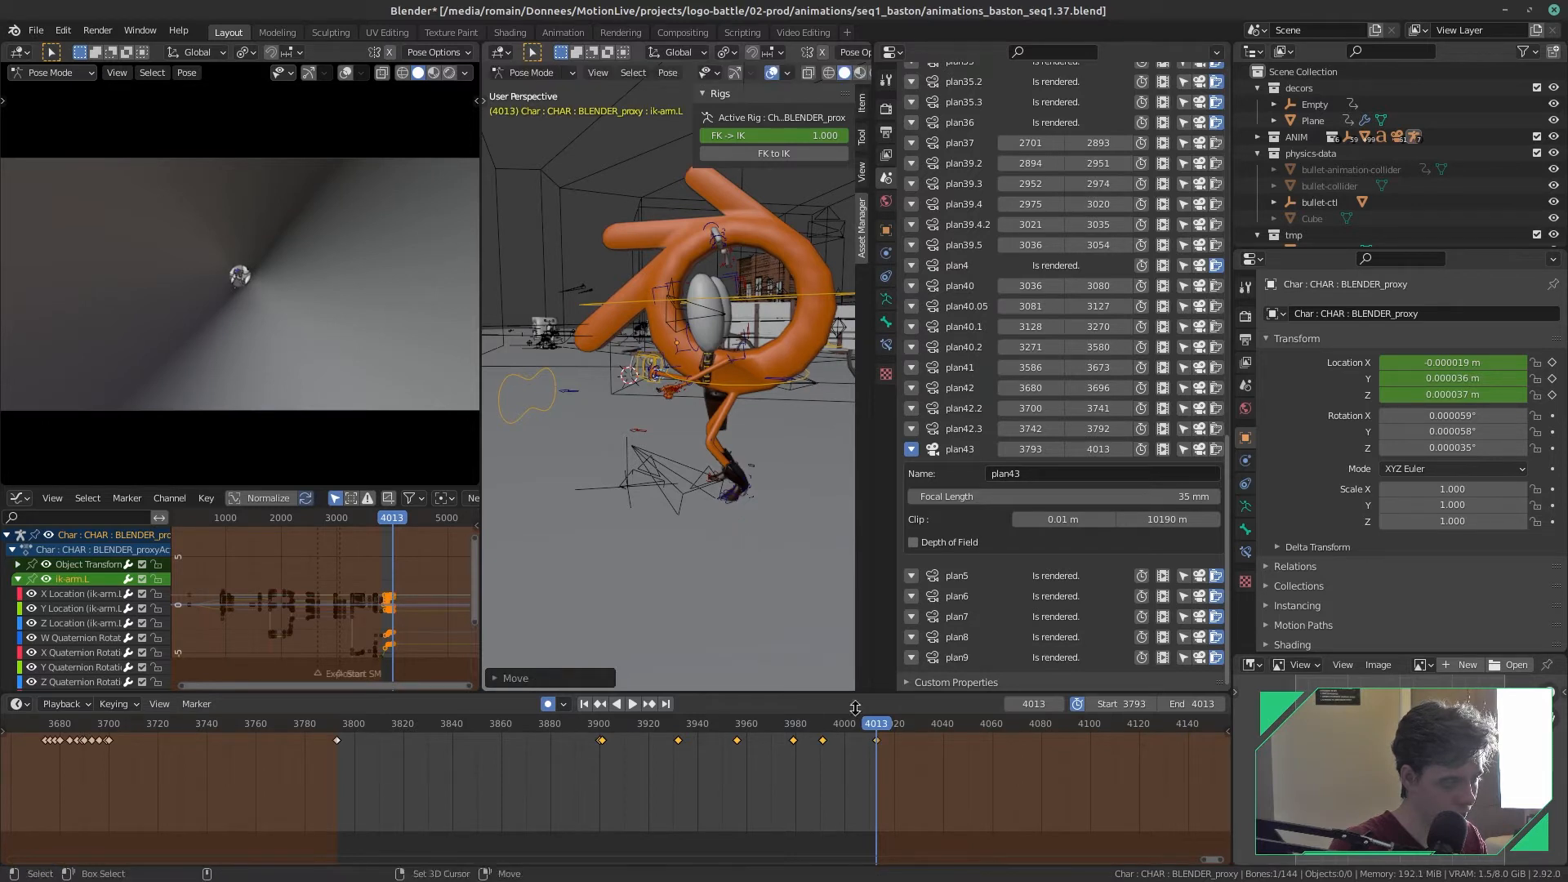
# - Play back the aiming motion from around frame 3900 and save the file
pyautogui.moveTo(867, 727); pyautogui.dragTo(600, 789)
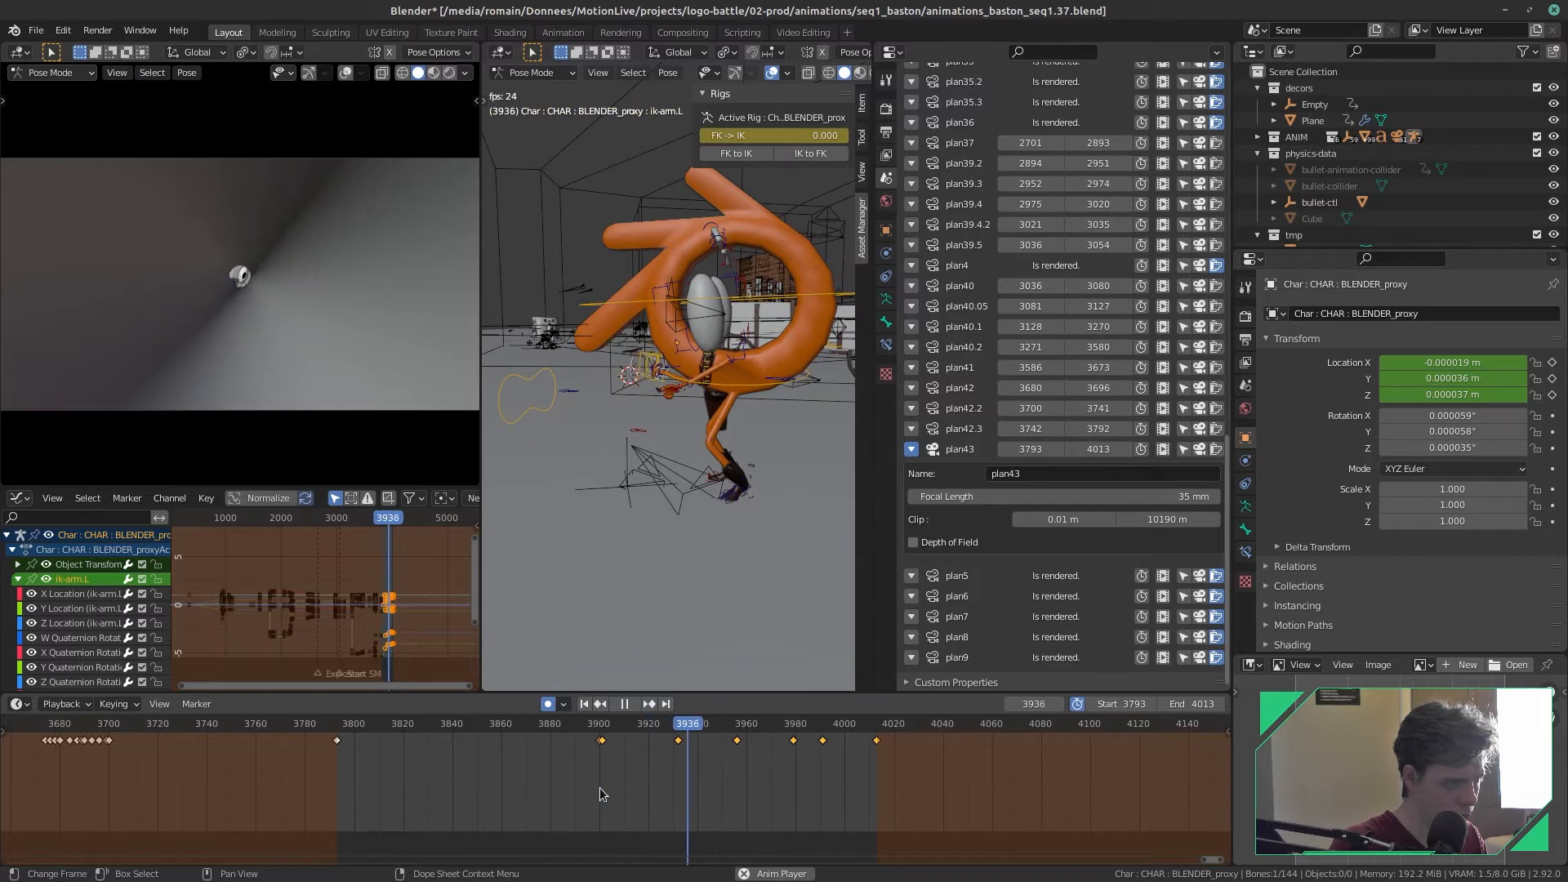
pyautogui.press('space')
pyautogui.hotkey('ctrl', 's')
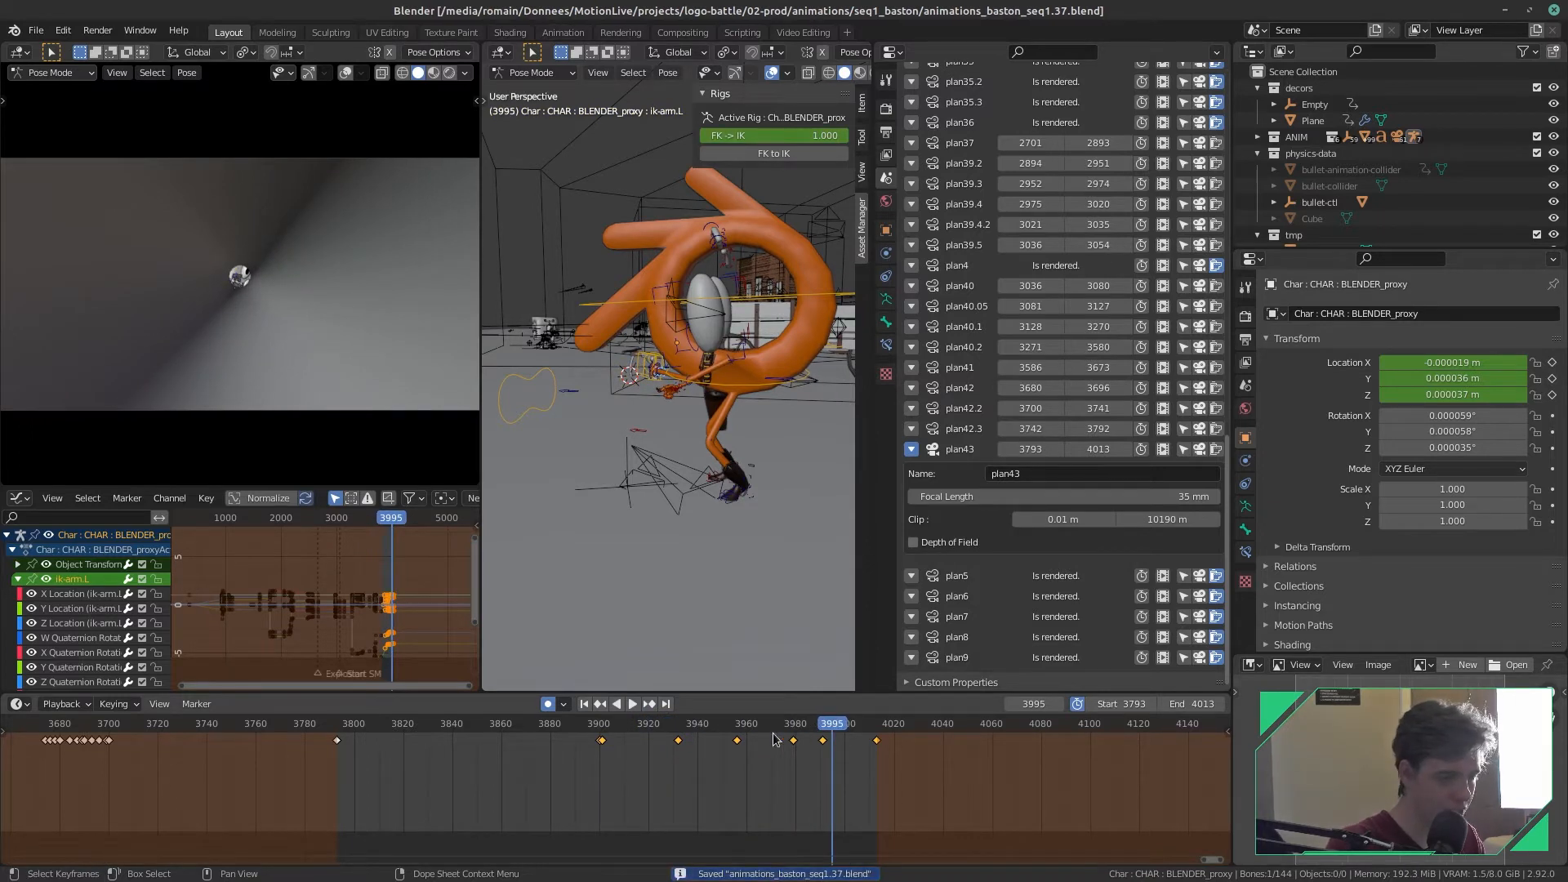
# - Enlarge the graph editor, frame the ik-arm.L curves around frames 3880 to 4040, and save the file
pyautogui.moveTo(827, 725); pyautogui.dragTo(584, 761)
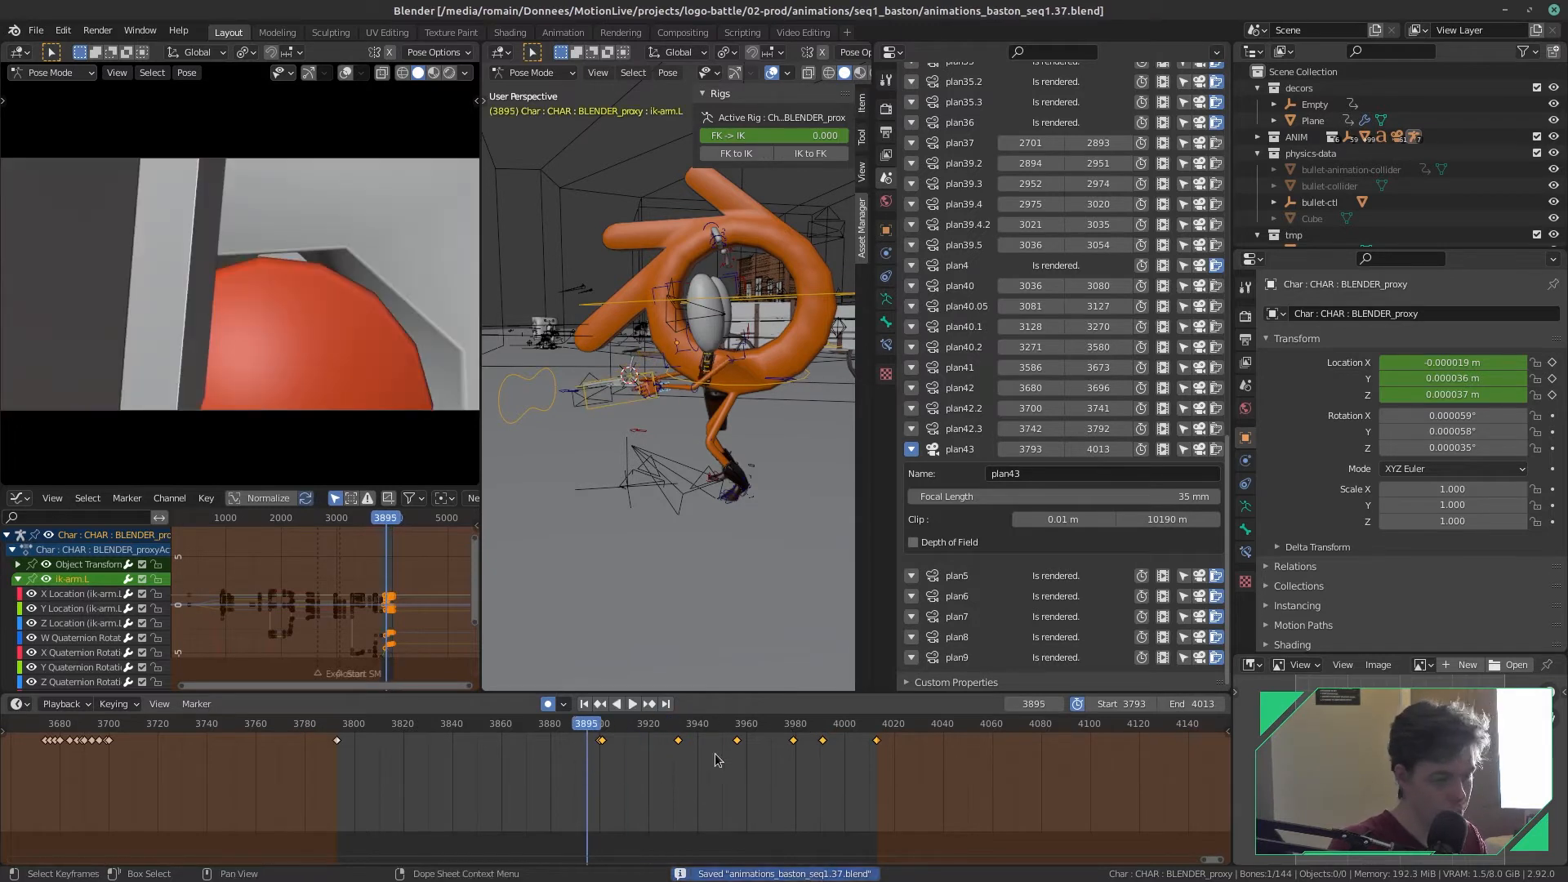
pyautogui.moveTo(457, 482); pyautogui.dragTo(456, 366)
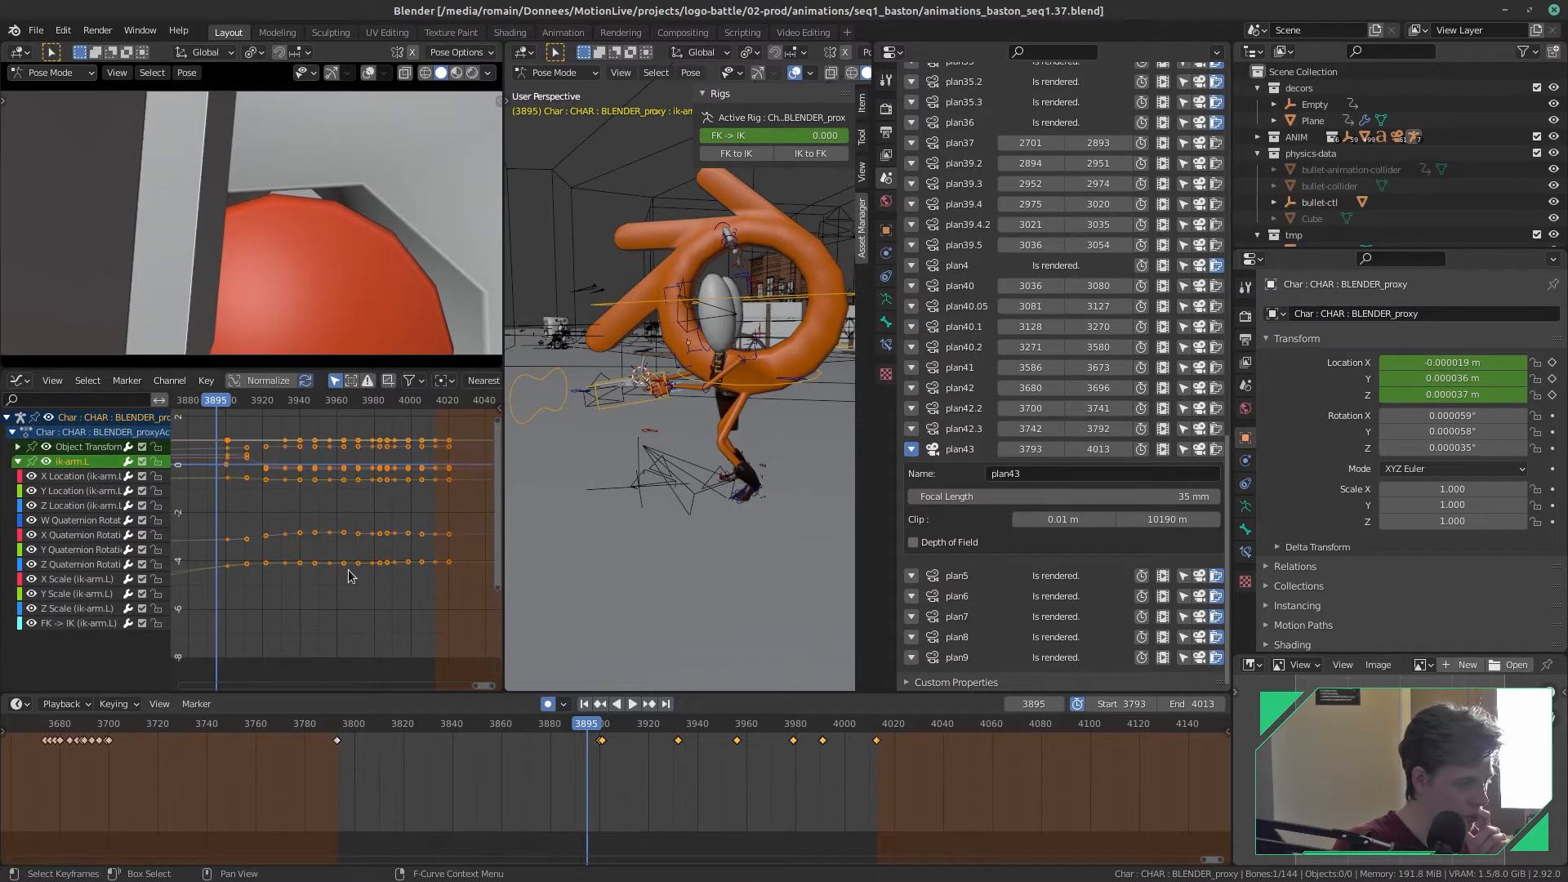
pyautogui.hotkey('ctrl', 's')
# - Retime the ik-arm.L keyframe from frame 3932 to about frame 3944 and play back the aiming motion
pyautogui.press('space')
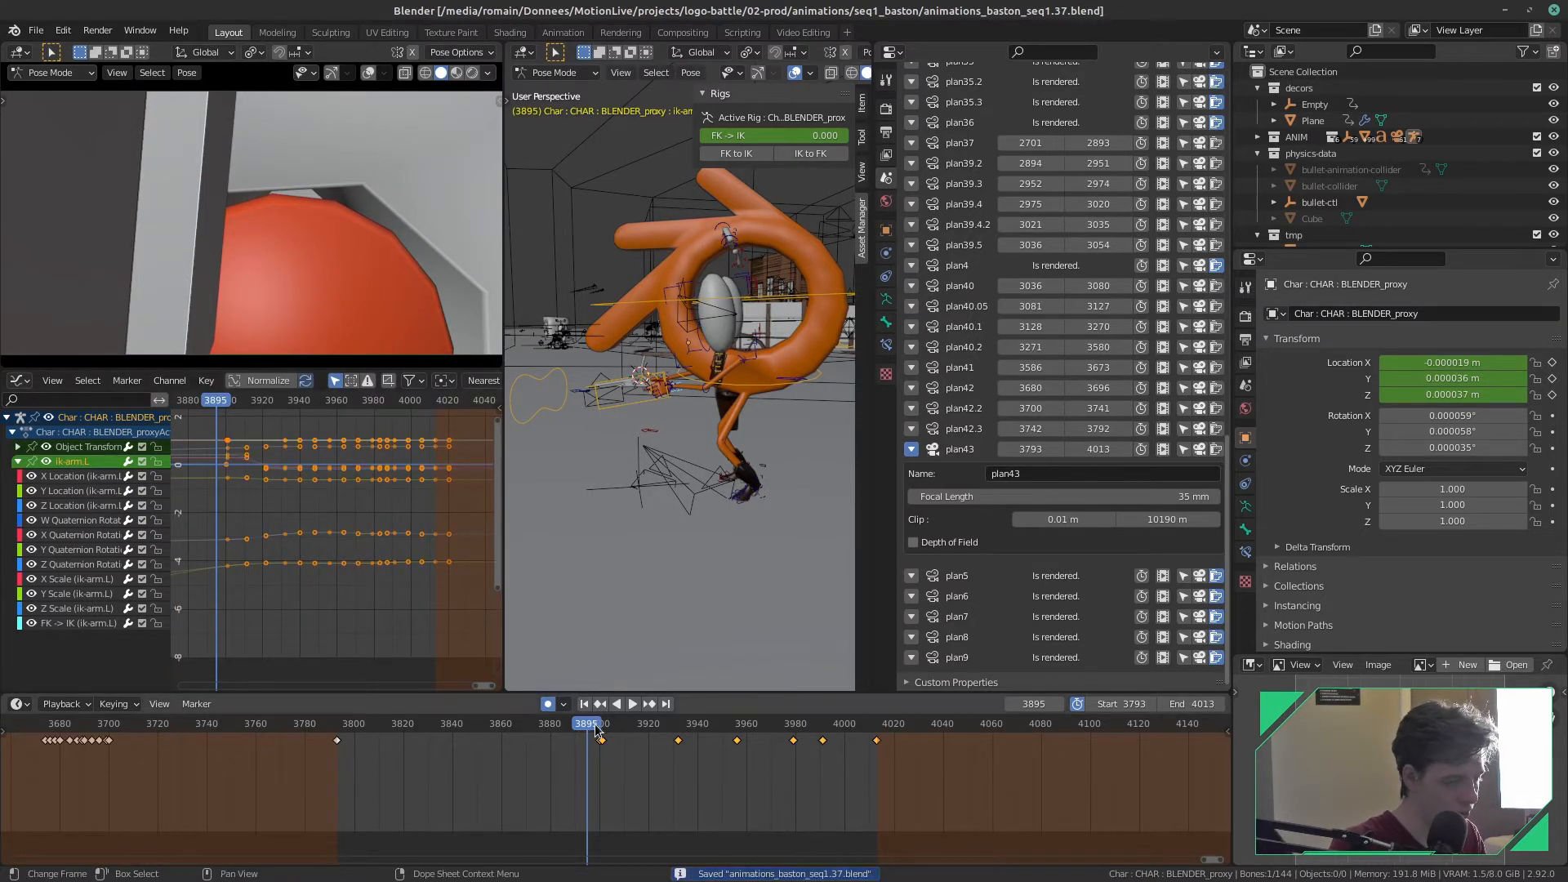
pyautogui.moveTo(681, 738); pyautogui.dragTo(602, 761)
pyautogui.press('space')
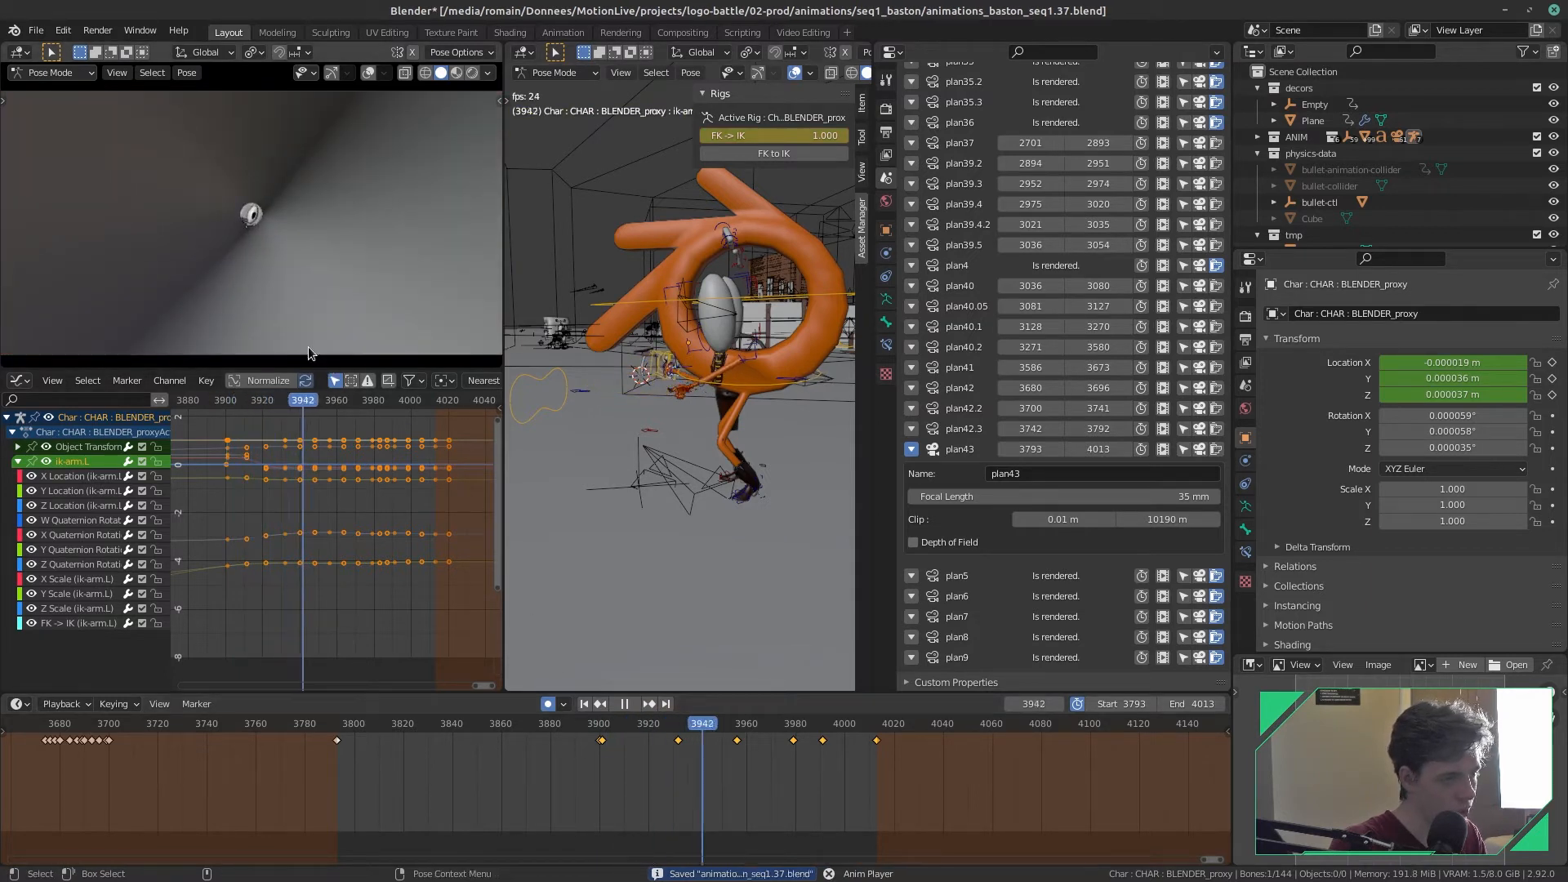
pyautogui.press('space')
pyautogui.moveTo(739, 739); pyautogui.dragTo(713, 761)
pyautogui.press('space')
pyautogui.press('space')
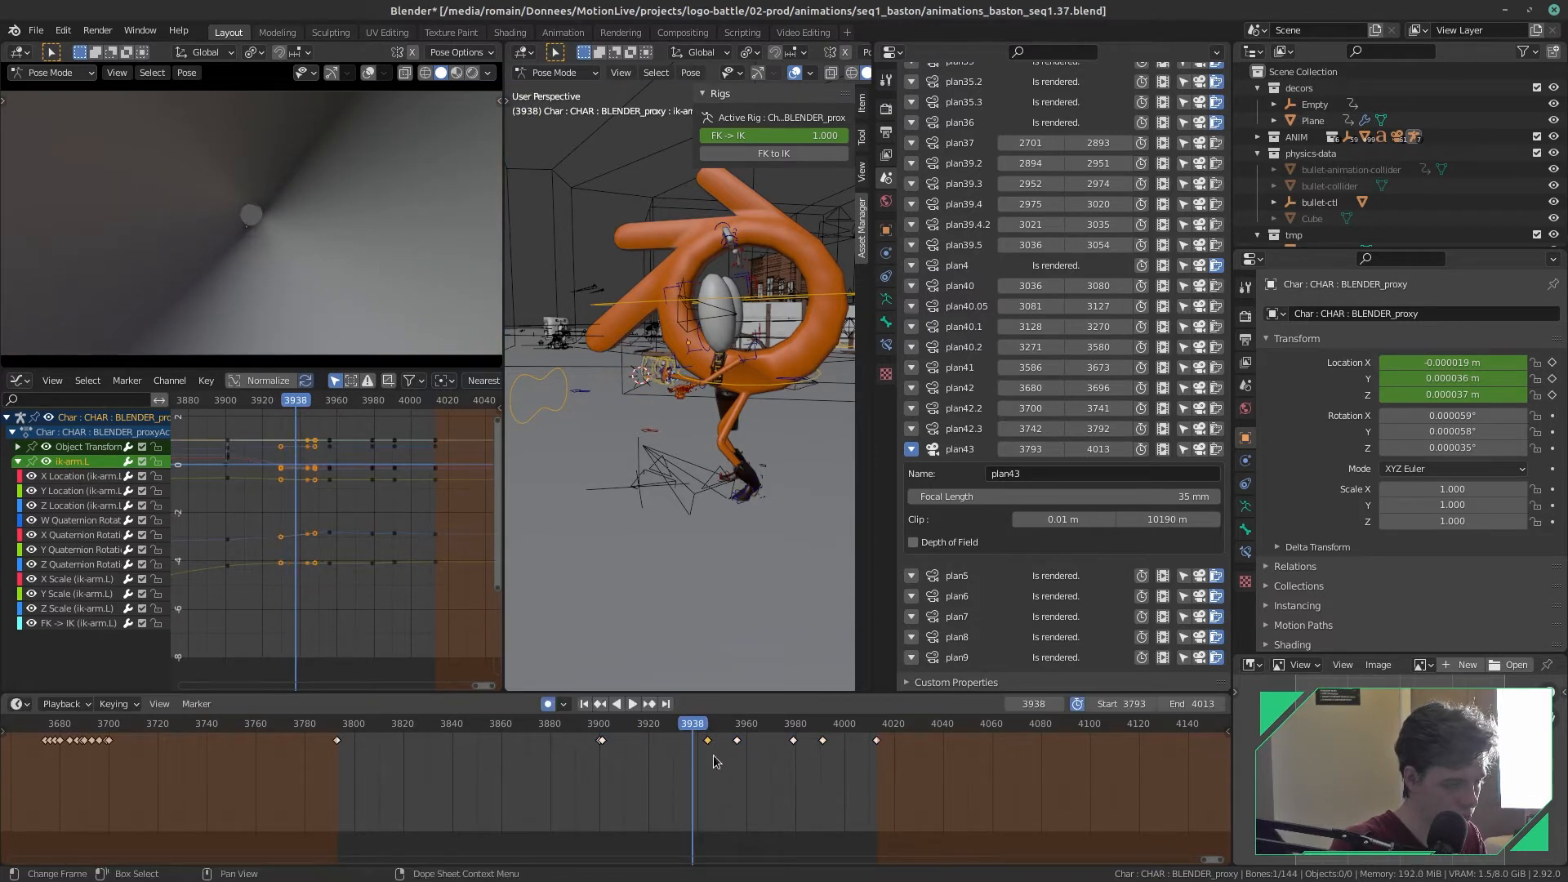
pyautogui.press('space')
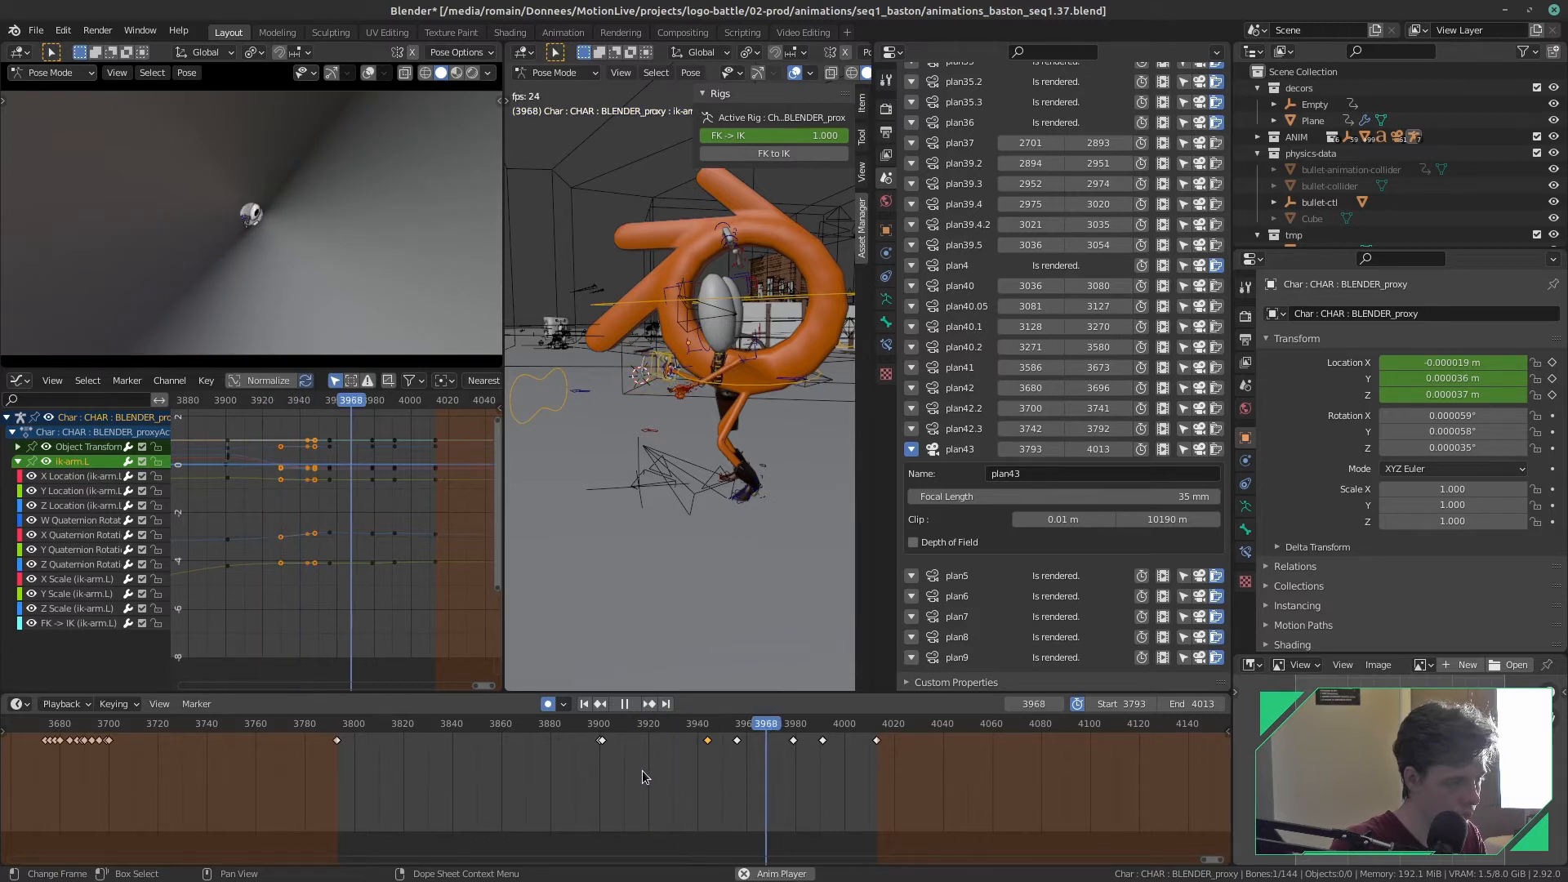
pyautogui.press('space')
# - Shift the ik-arm.L curve keyframes from frame 3956 to about frame 3960 and scale their handles
pyautogui.click(328, 517)
pyautogui.moveTo(316, 424); pyautogui.dragTo(355, 590)
pyautogui.press('g')
pyautogui.click(362, 591)
pyautogui.press('s')
pyautogui.click(388, 621)
# - Scale the ik-arm.L key handles near frames 3991 and 3979 along X to smooth the curves, and save the file
pyautogui.moveTo(420, 423); pyautogui.dragTo(390, 574)
pyautogui.press('s')
pyautogui.press('x')
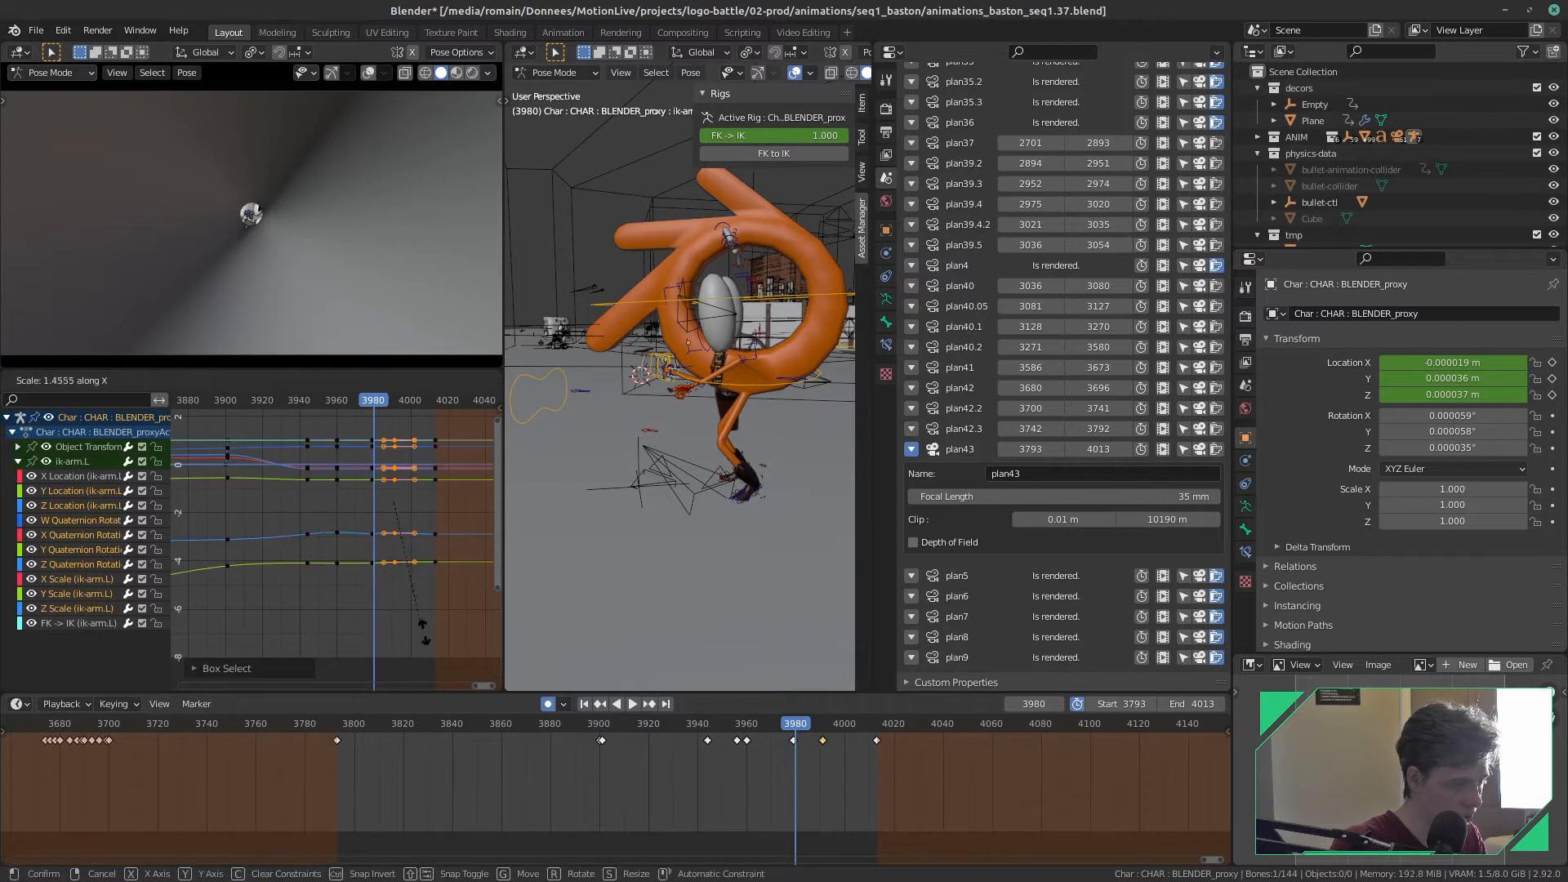
pyautogui.click(375, 512)
pyautogui.moveTo(384, 430); pyautogui.dragTo(365, 609)
pyautogui.press('s')
pyautogui.press('x')
pyautogui.click(474, 650)
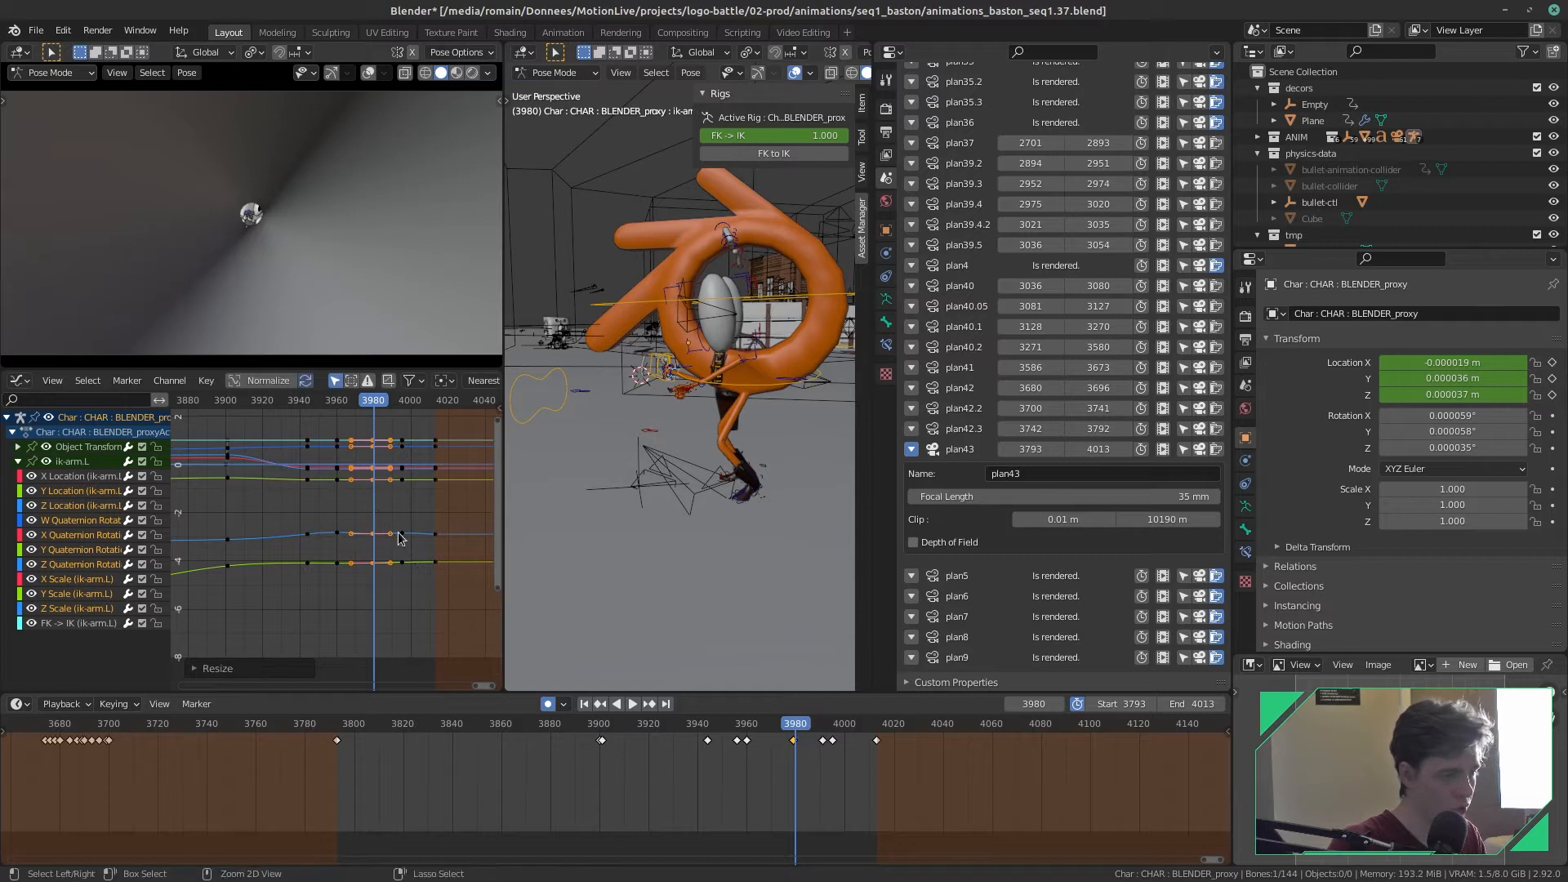
pyautogui.hotkey('ctrl', 's')
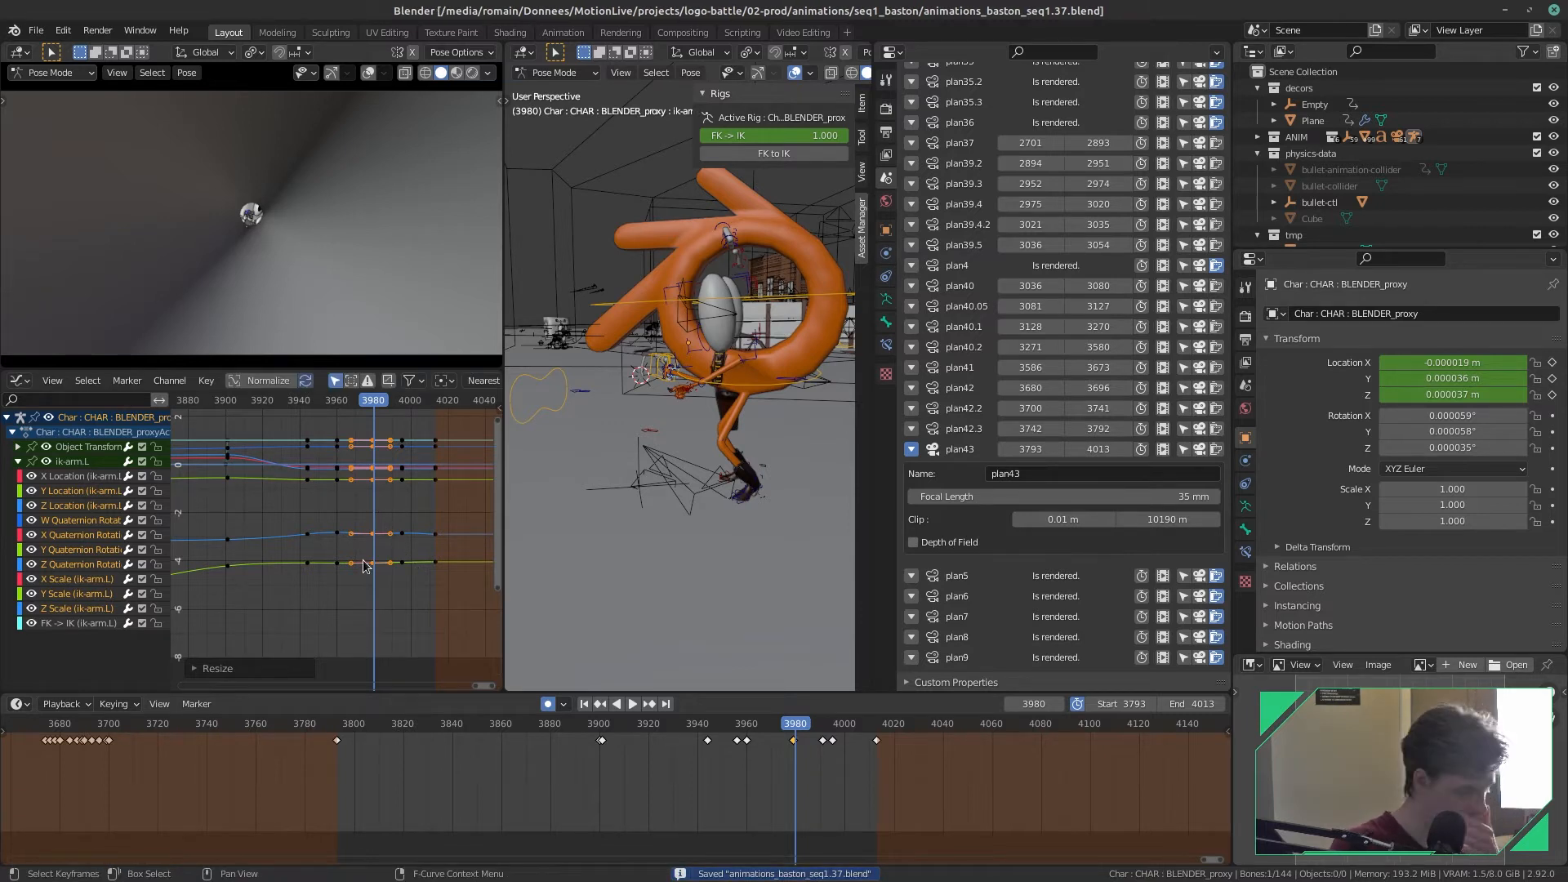
# - Play back the plan43 shot to check the smoothed aiming motion through the barrel
pyautogui.moveTo(799, 731); pyautogui.dragTo(665, 752)
pyautogui.press('space')
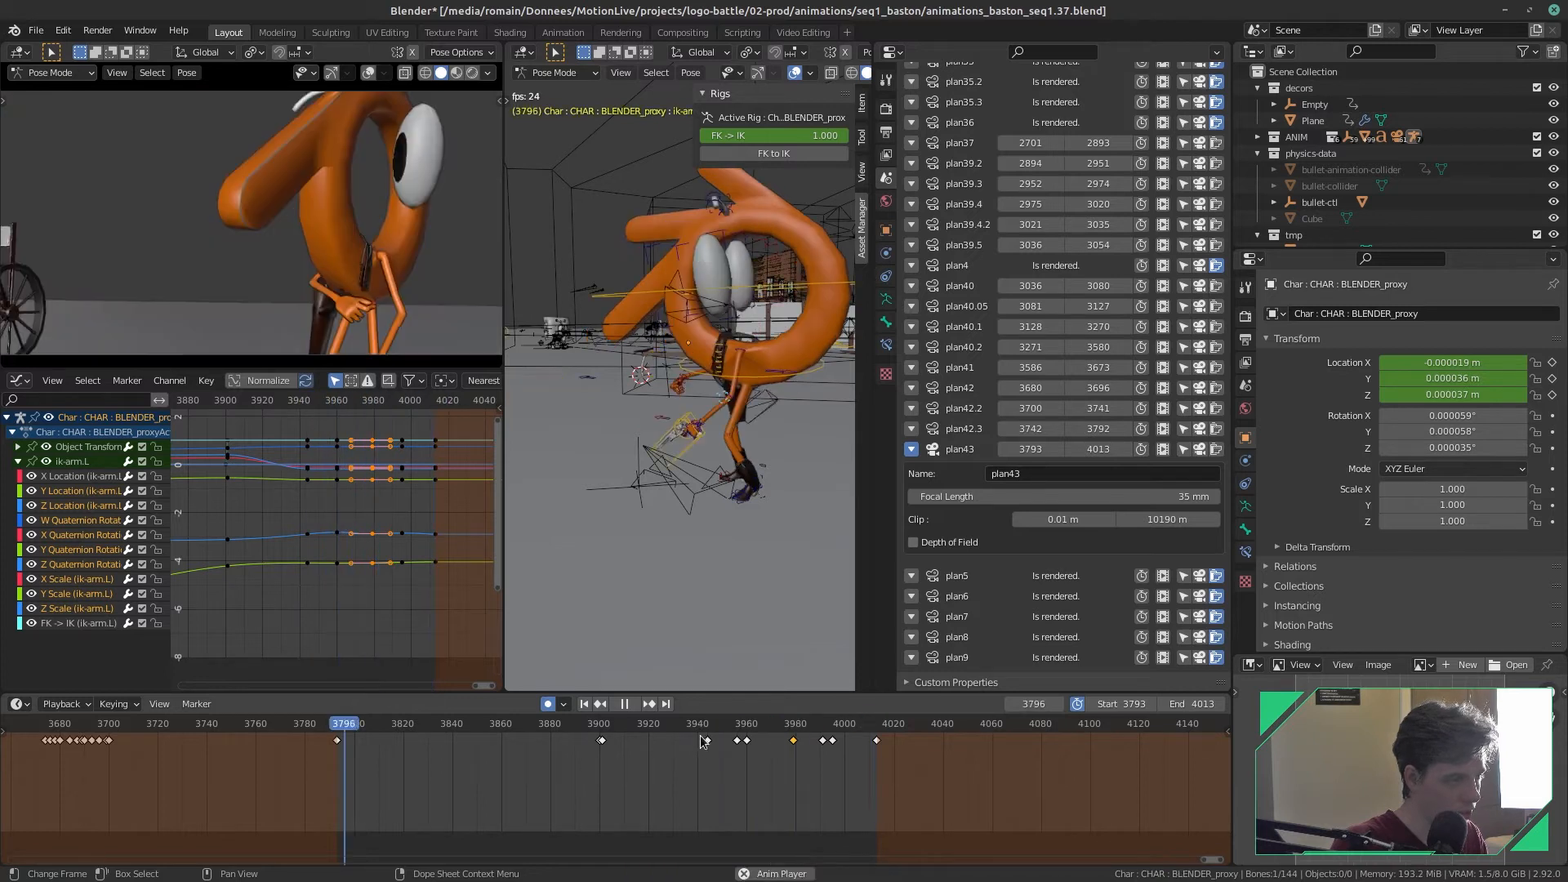
pyautogui.press('space')
# - At frame 3979, rotate the ik-arm.L control slightly around the view axis of a close view of the revolver hand
pyautogui.moveTo(763, 725); pyautogui.dragTo(809, 777)
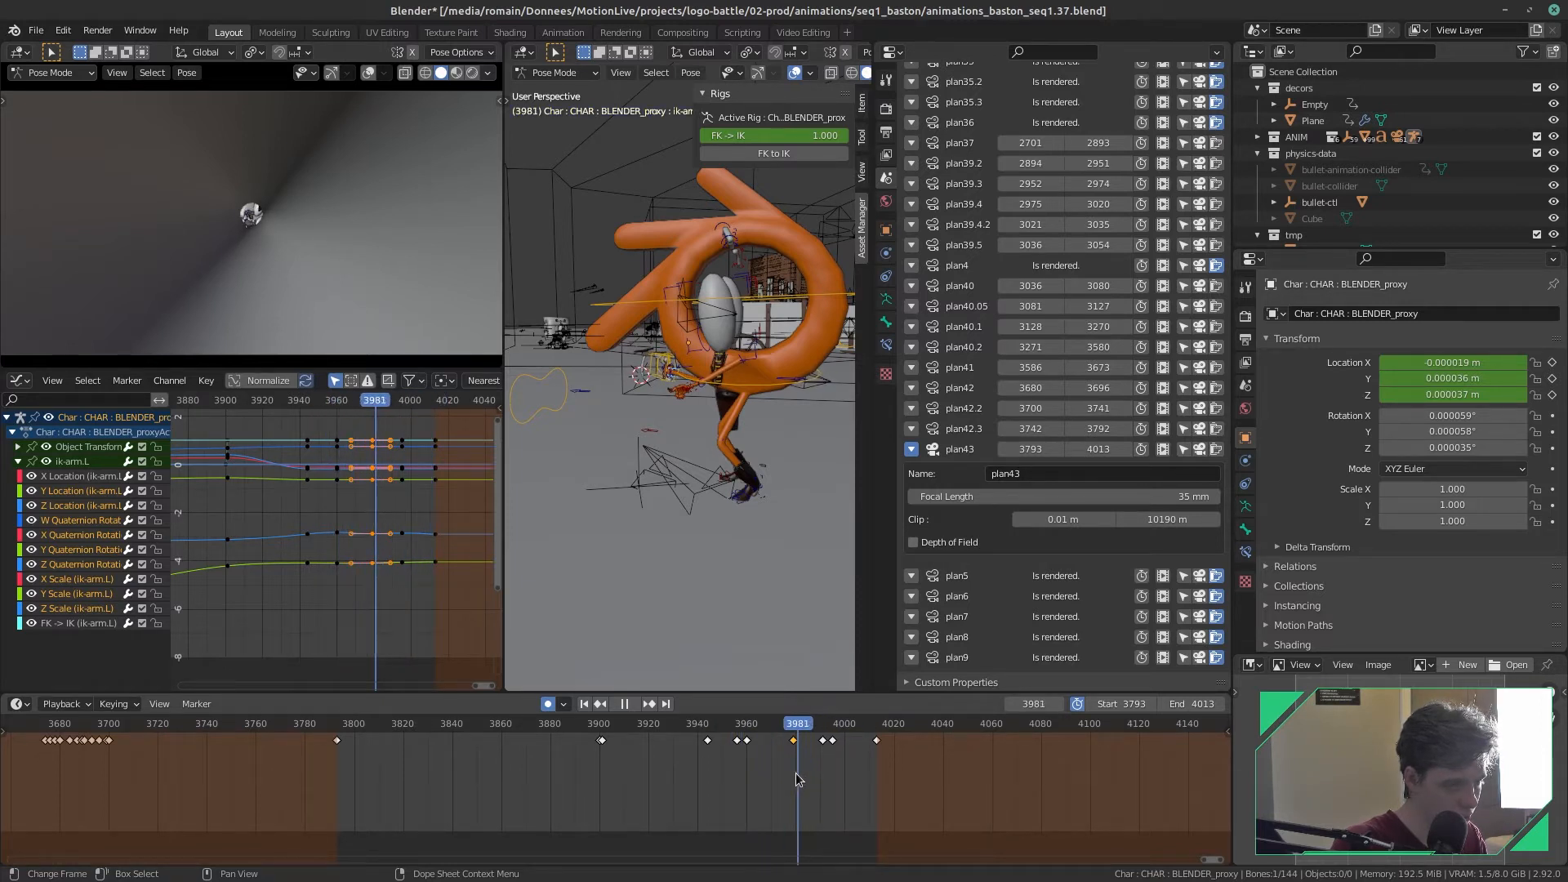
pyautogui.scroll(4, 688, 420)
pyautogui.moveTo(688, 420); pyautogui.dragTo(723, 453, button='middle')
pyautogui.scroll(2, 681, 433)
pyautogui.press('r')
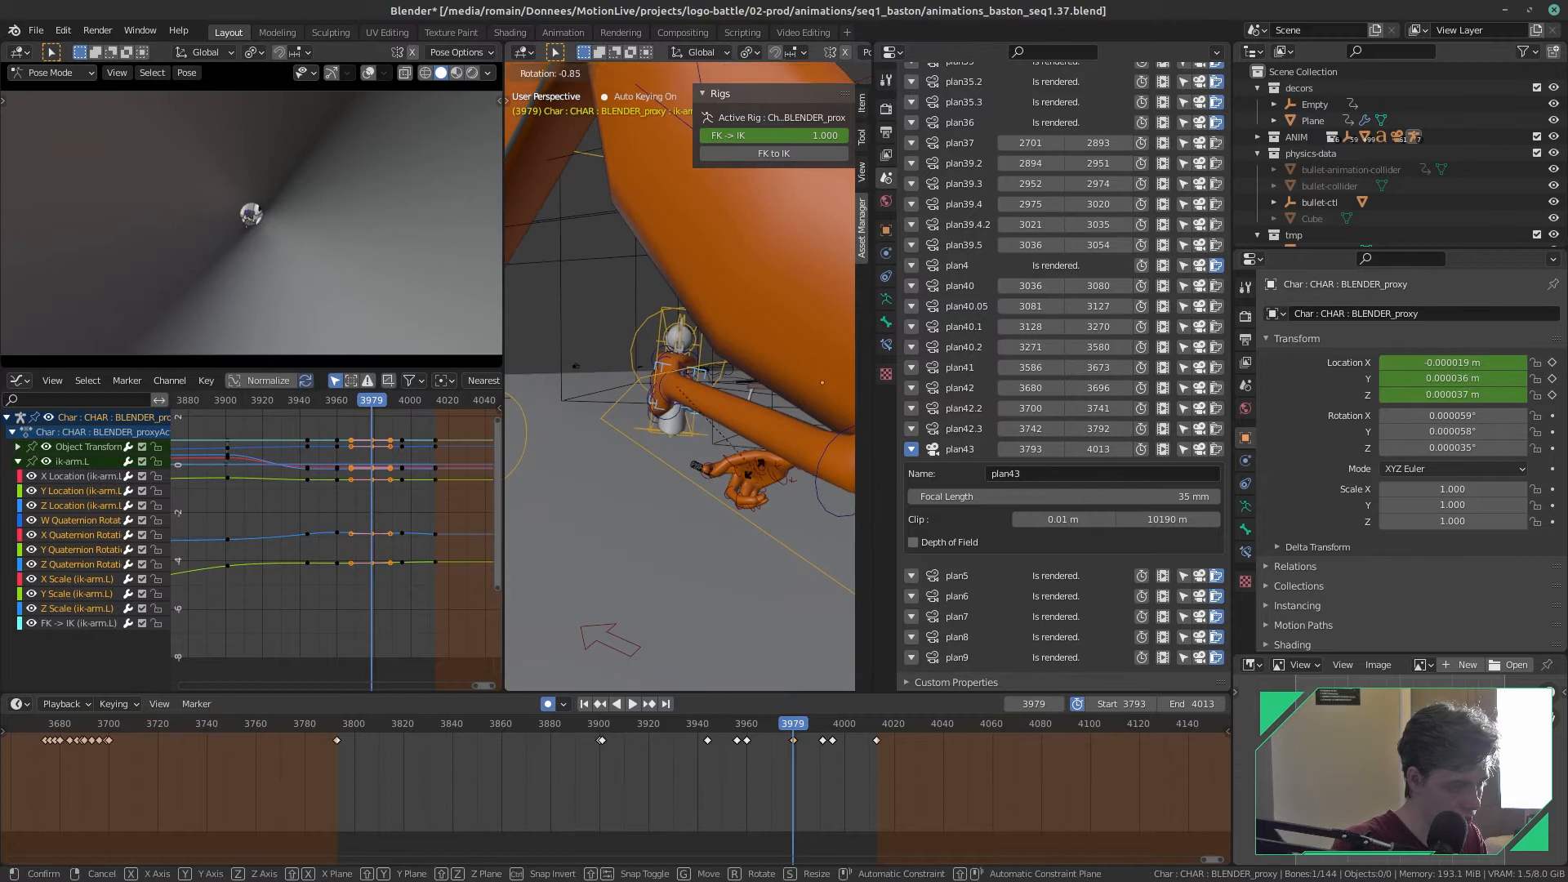
pyautogui.click(724, 510)
# - At frame 3991, rotate the ik-arm.L control about 15° to tilt the revolver further
pyautogui.press('space')
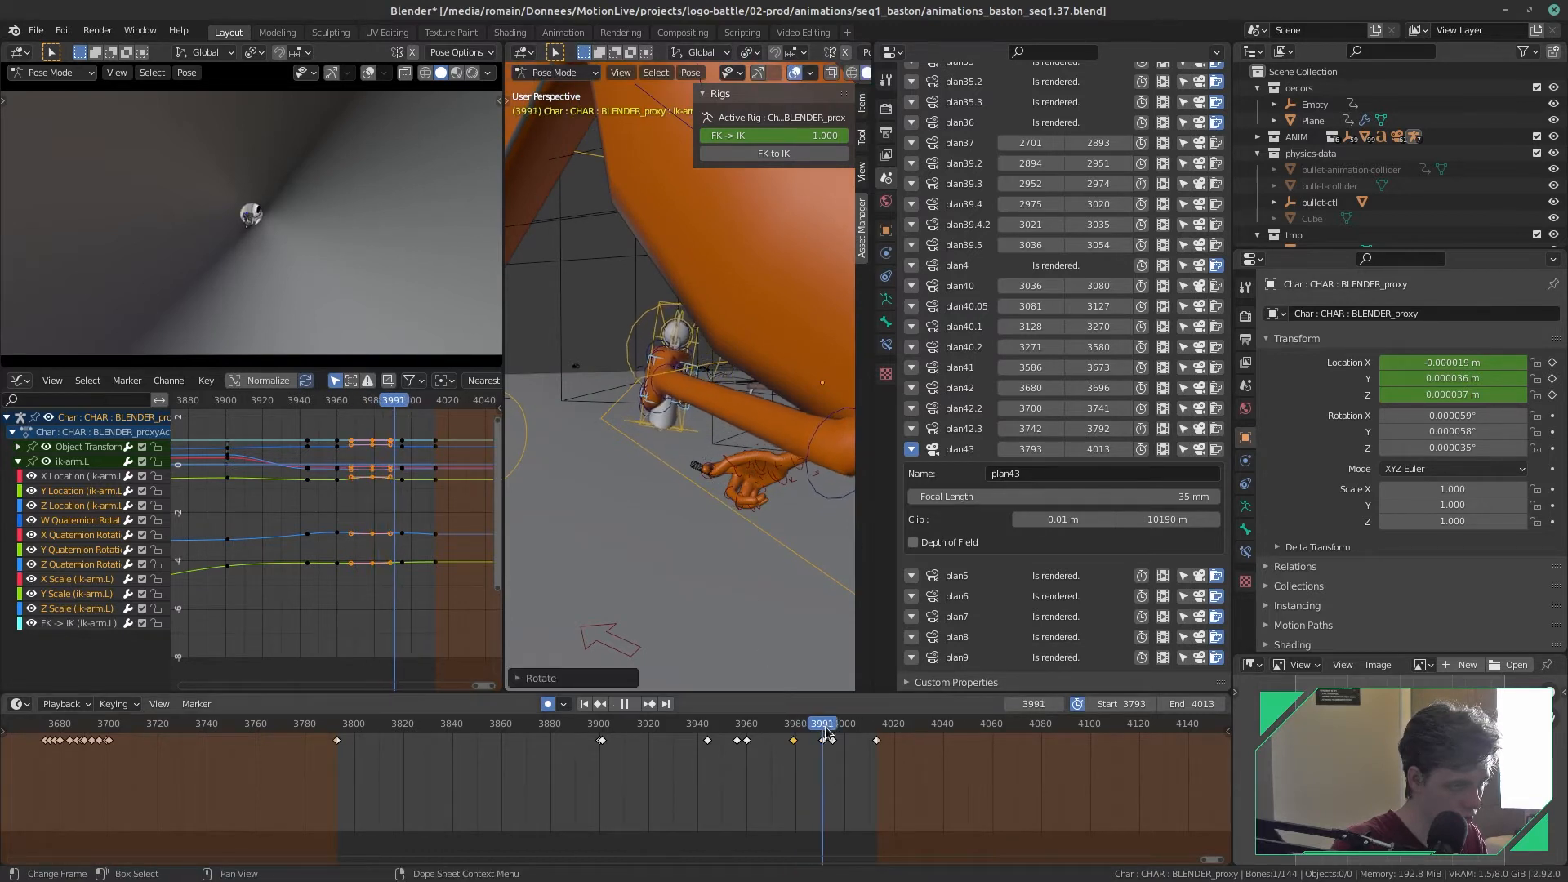
pyautogui.click(822, 727)
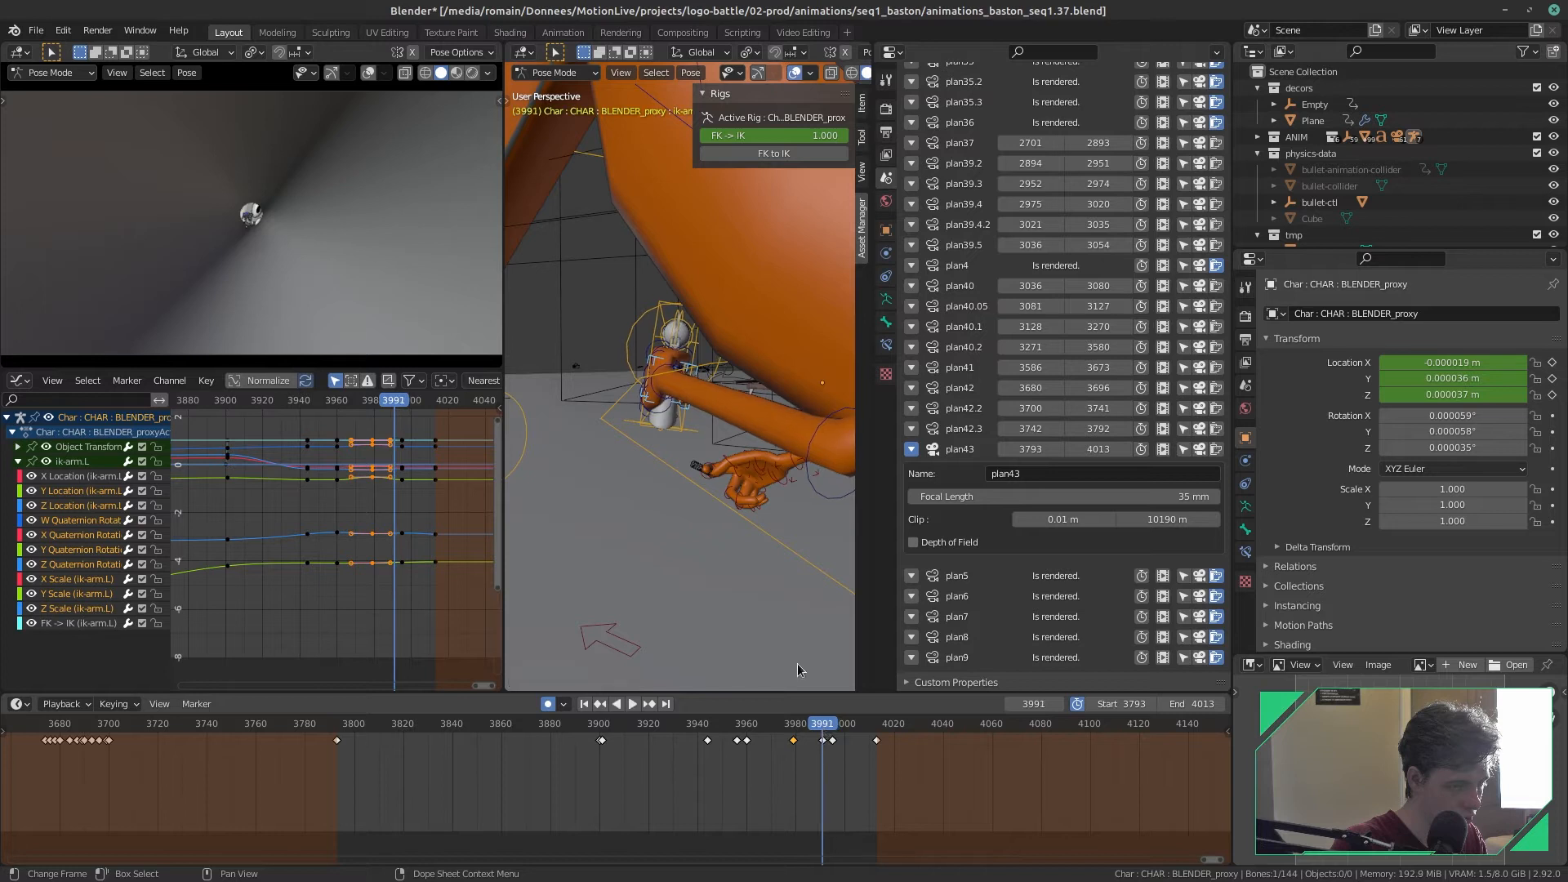
pyautogui.press('space')
pyautogui.press('r')
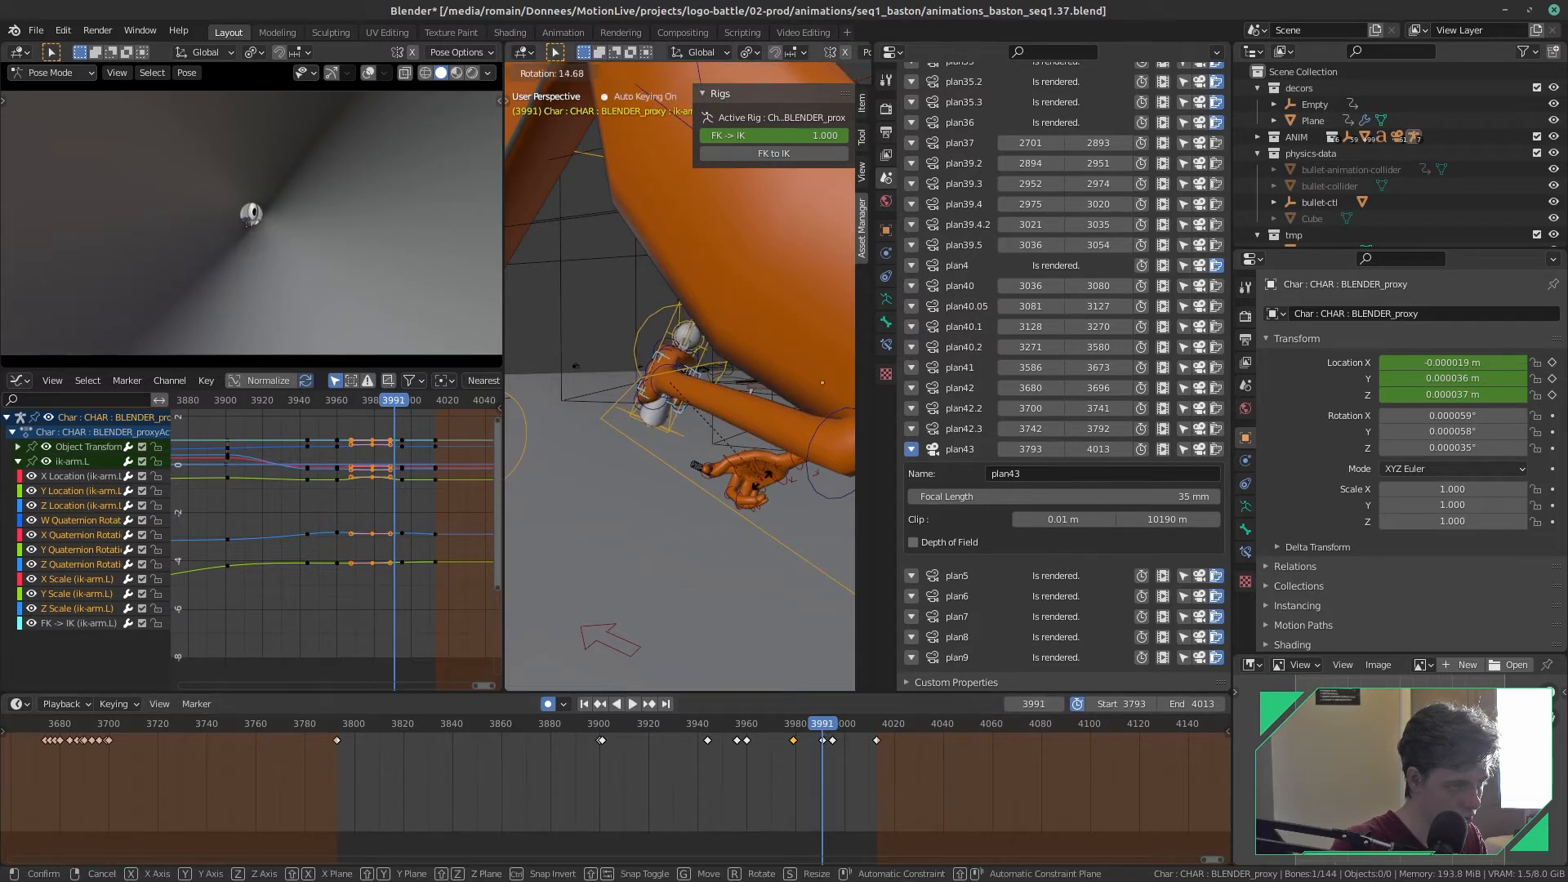
pyautogui.click(762, 483)
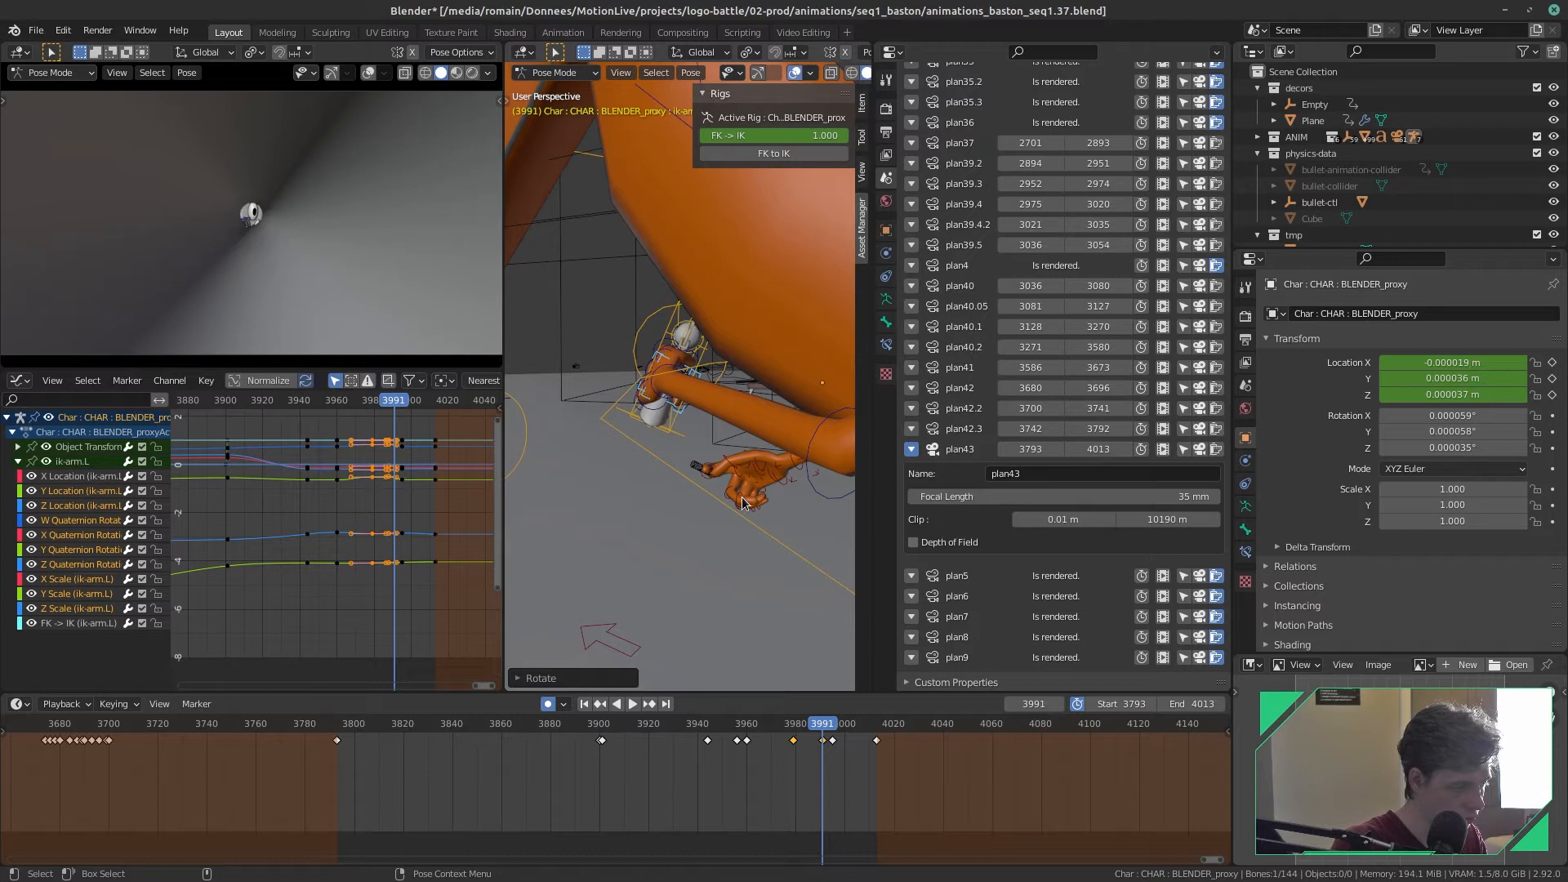
# - Save the file and play back the plan43 shot from its beginning to review the revolver's aim up to frame 3995
pyautogui.hotkey('ctrl', 's')
pyautogui.moveTo(522, 727); pyautogui.dragTo(367, 755)
pyautogui.press('space')
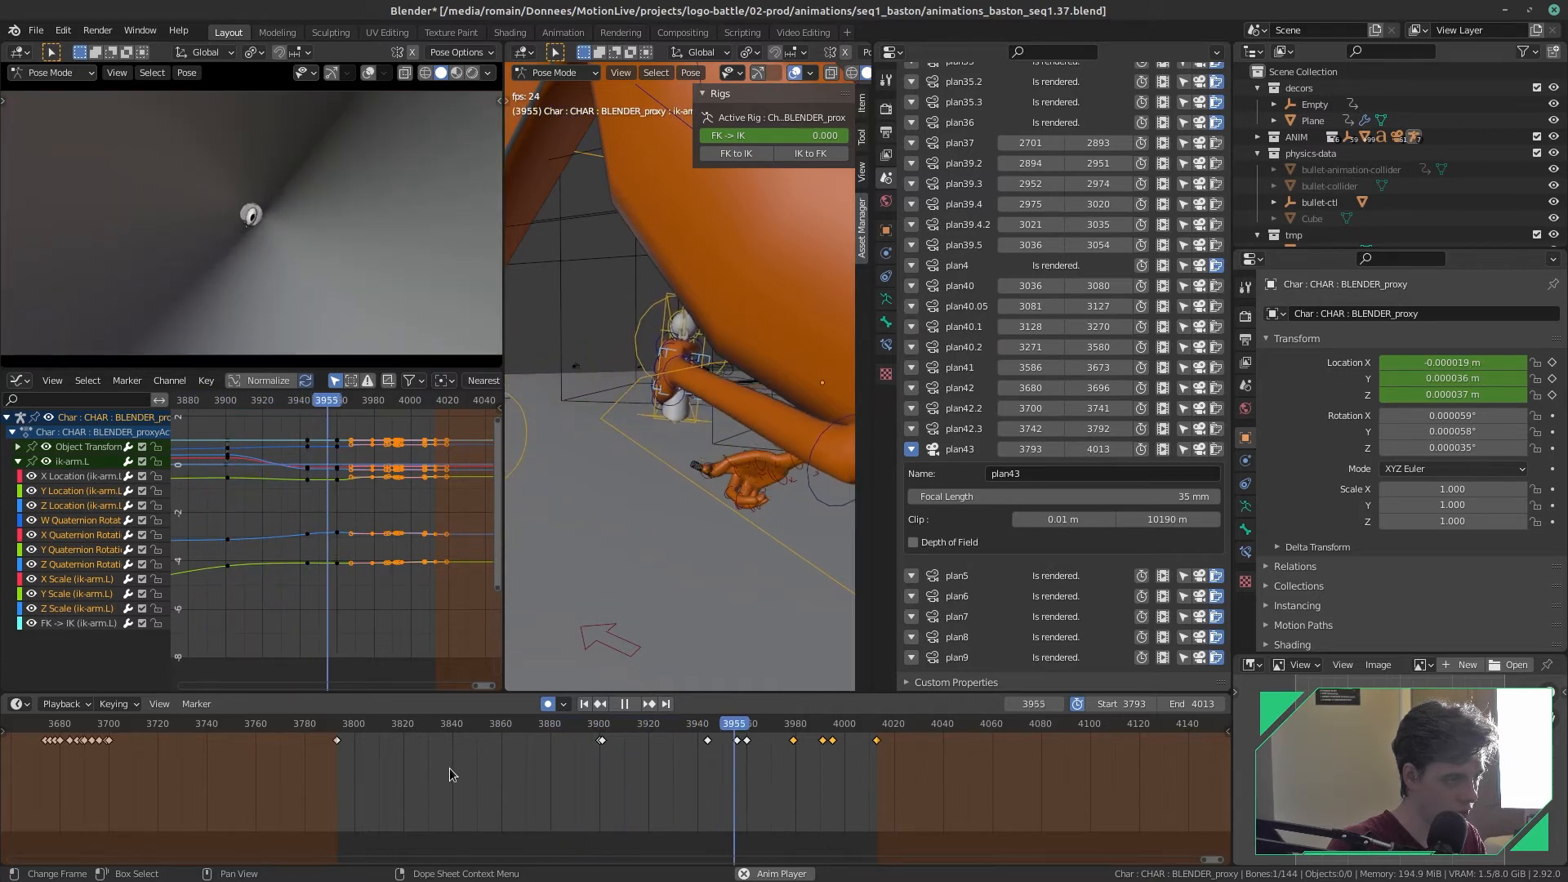
pyautogui.press('Escape')
pyautogui.click(805, 733)
pyautogui.press('space')
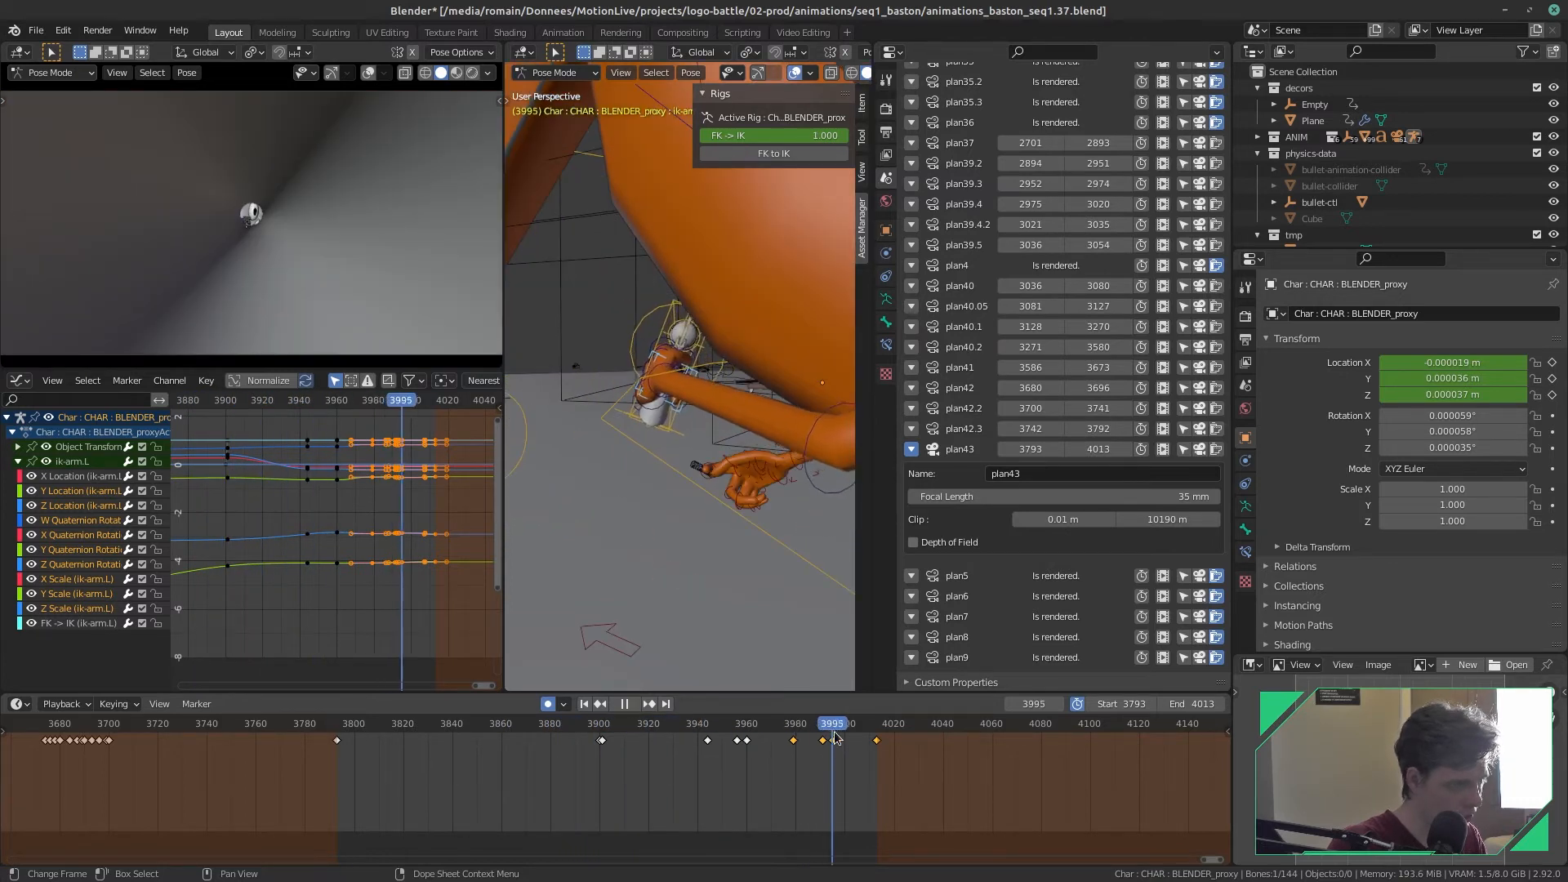
# - Retime the ik-arm.L keyframes, moving the one at frame 3991 to 3989 and the one at 3995 to about 3999
pyautogui.moveTo(853, 739); pyautogui.dragTo(827, 747)
pyautogui.press('space')
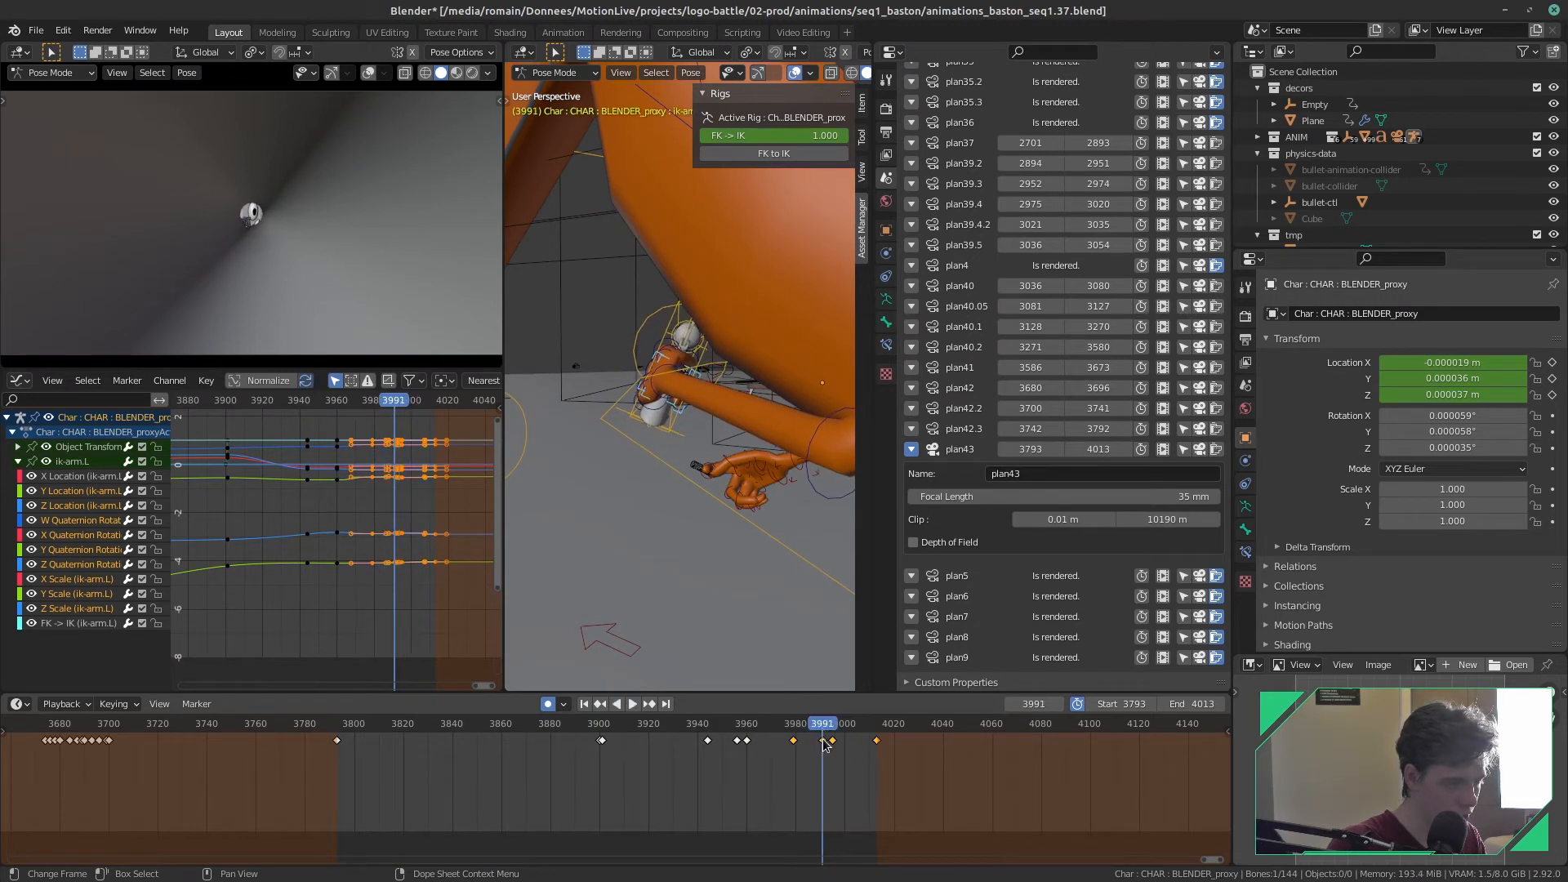
pyautogui.press('g')
pyautogui.click(815, 774)
pyautogui.rightClick(833, 741)
pyautogui.press('g')
pyautogui.click(844, 774)
# - Play back the shot from around frame 3950 and inspect the retimed keys around frame 3989
pyautogui.click(730, 780)
pyautogui.press('space')
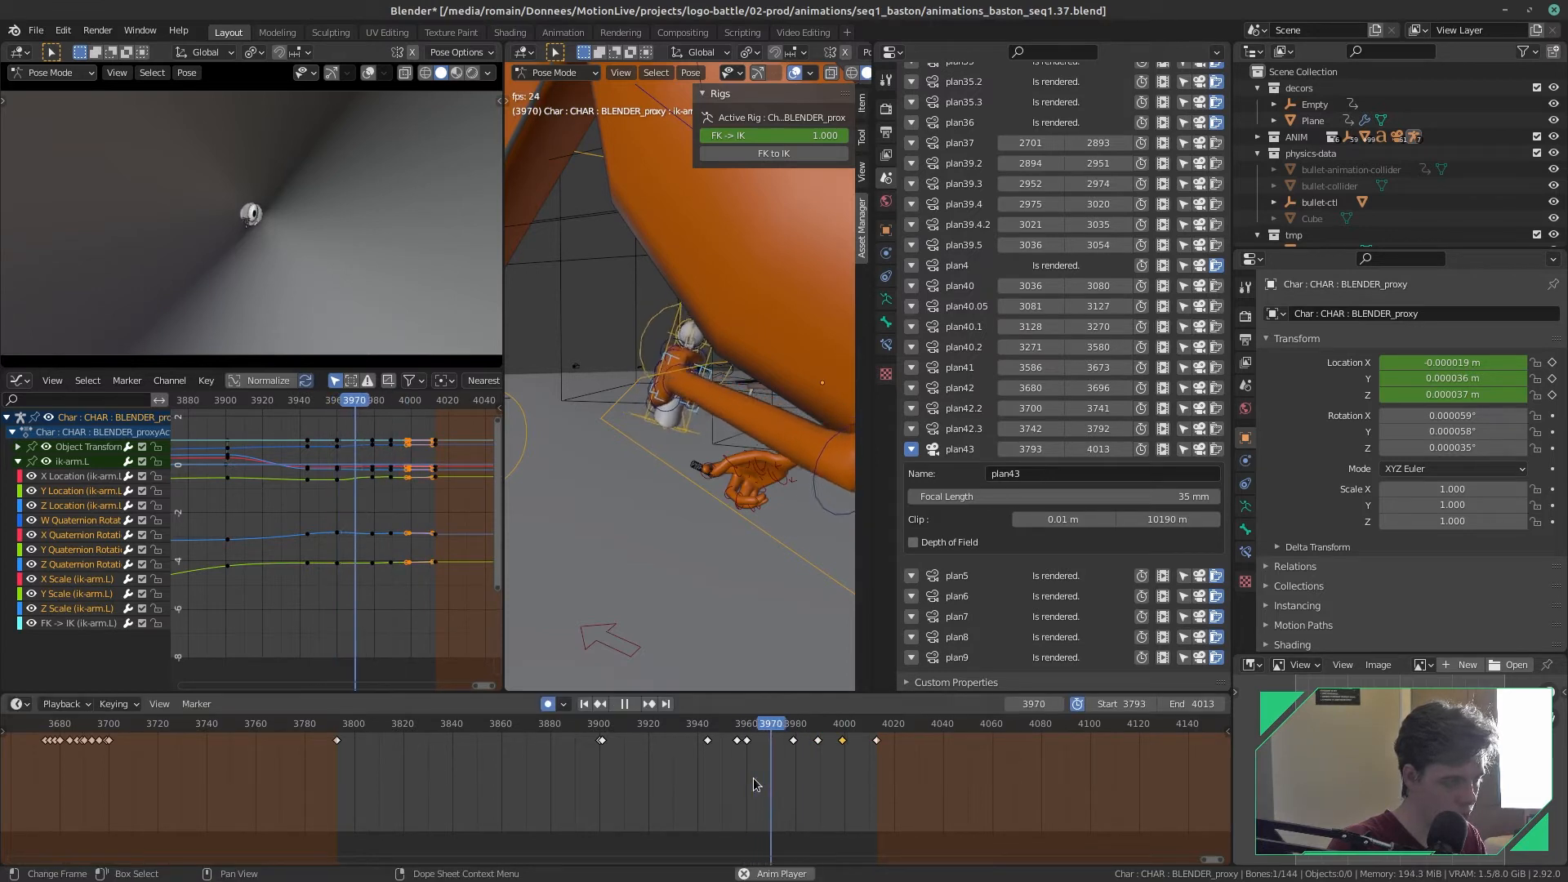
pyautogui.press('space')
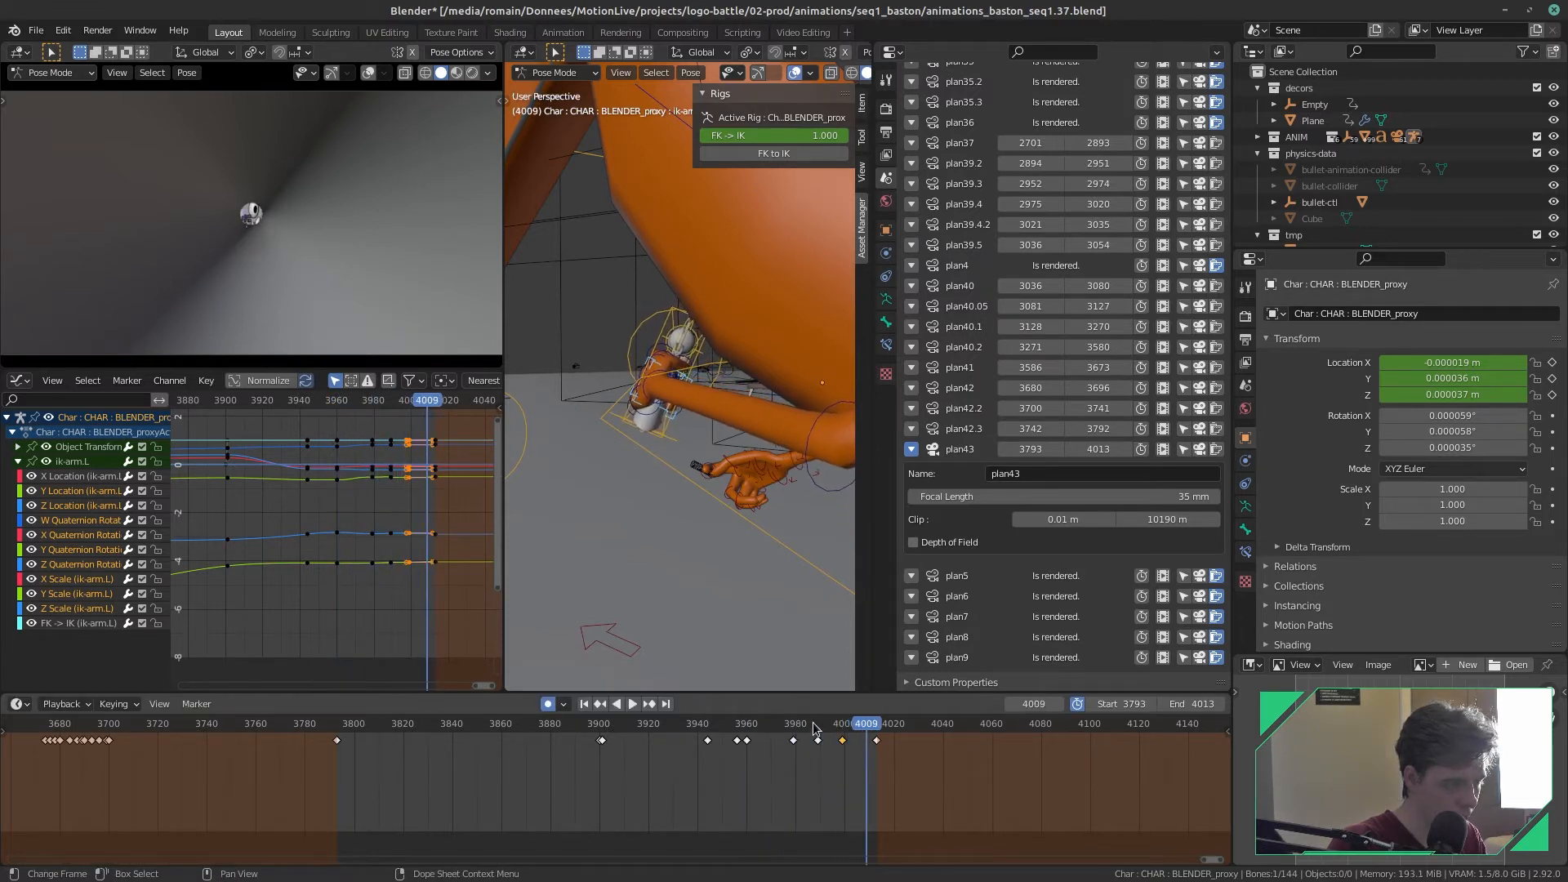
pyautogui.moveTo(806, 735)
pyautogui.mouseDown()
pyautogui.moveTo(835, 736)
pyautogui.moveTo(803, 740)
pyautogui.moveTo(820, 741)
pyautogui.mouseUp()
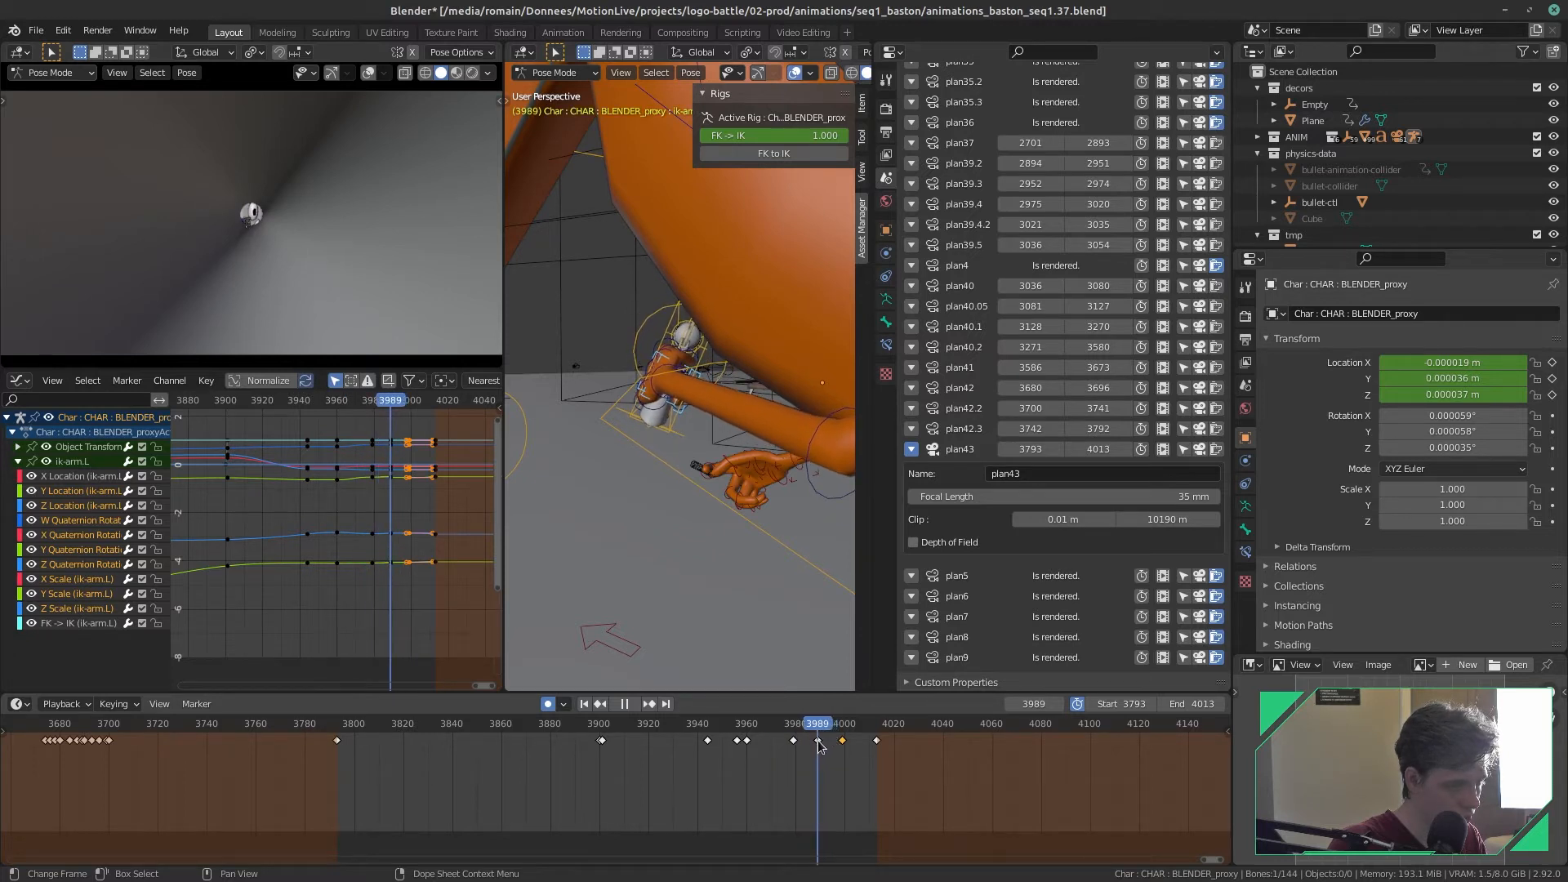
pyautogui.moveTo(404, 426); pyautogui.dragTo(384, 598)
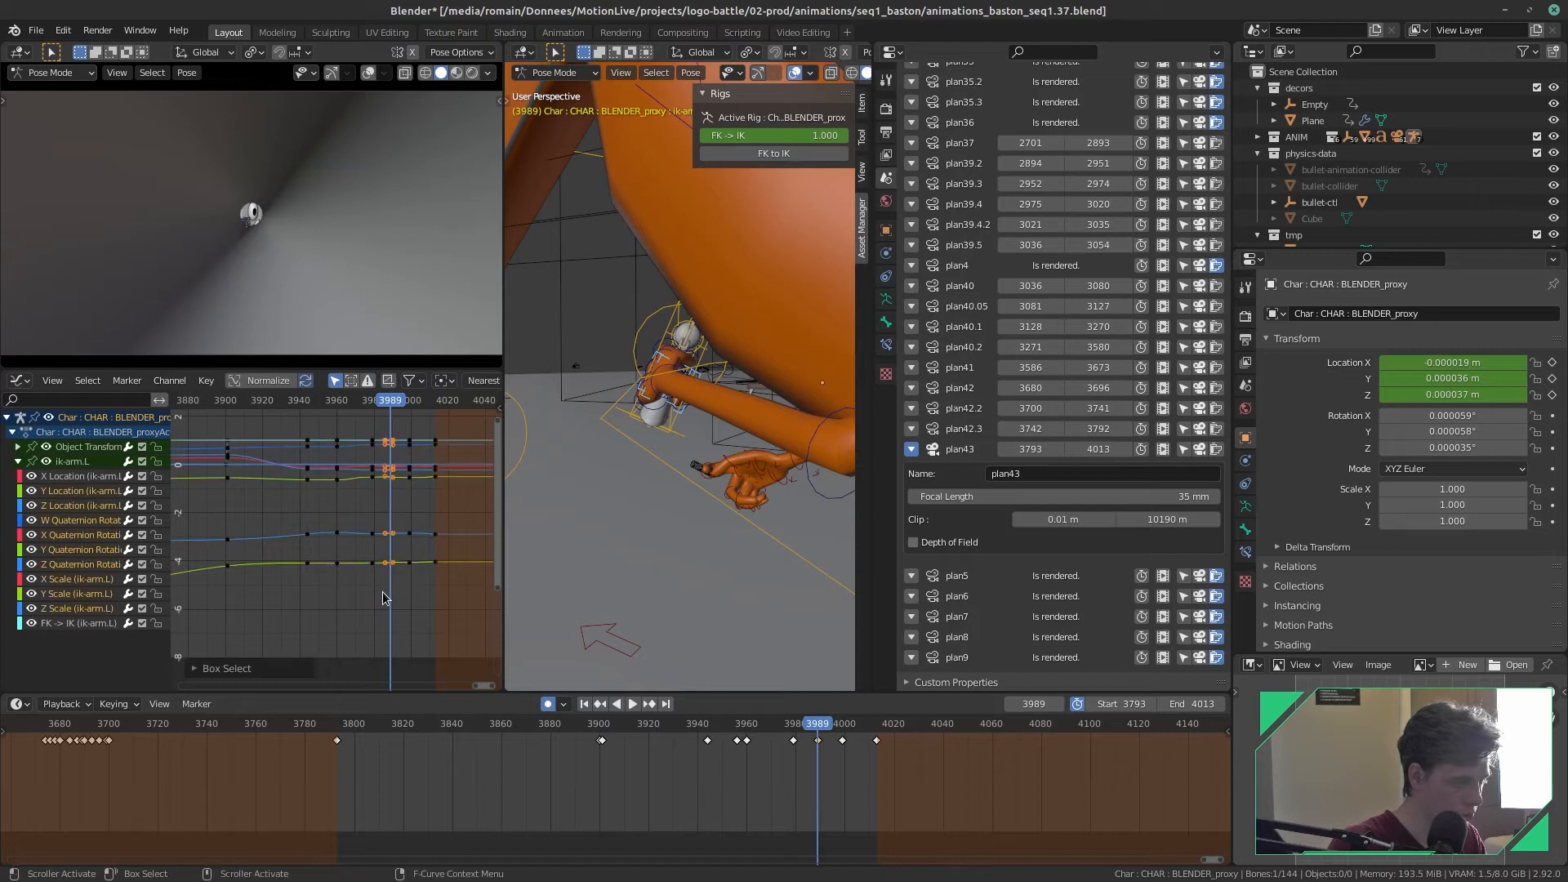
pyautogui.moveTo(812, 732); pyautogui.dragTo(709, 792)
pyautogui.press('space')
pyautogui.press('space')
# - At frame 3960, rotate the ik-arm.L control around the view axis and refine its tilt with a trackball rotation
pyautogui.moveTo(790, 726); pyautogui.dragTo(748, 759)
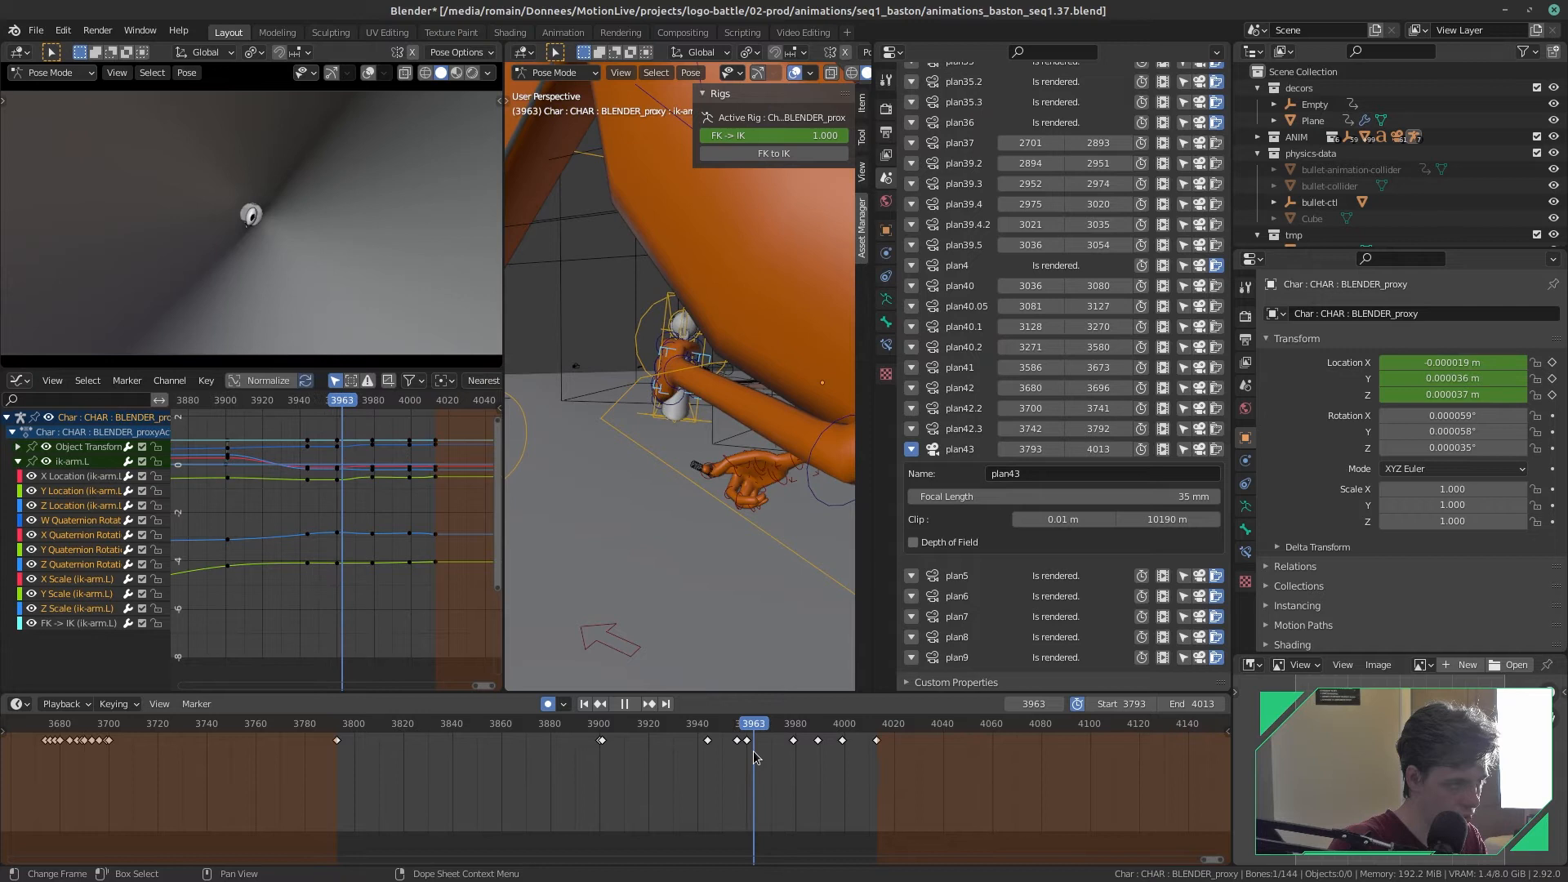
pyautogui.moveTo(748, 738)
pyautogui.mouseDown()
pyautogui.moveTo(790, 743)
pyautogui.moveTo(748, 751)
pyautogui.mouseUp()
pyautogui.press('r')
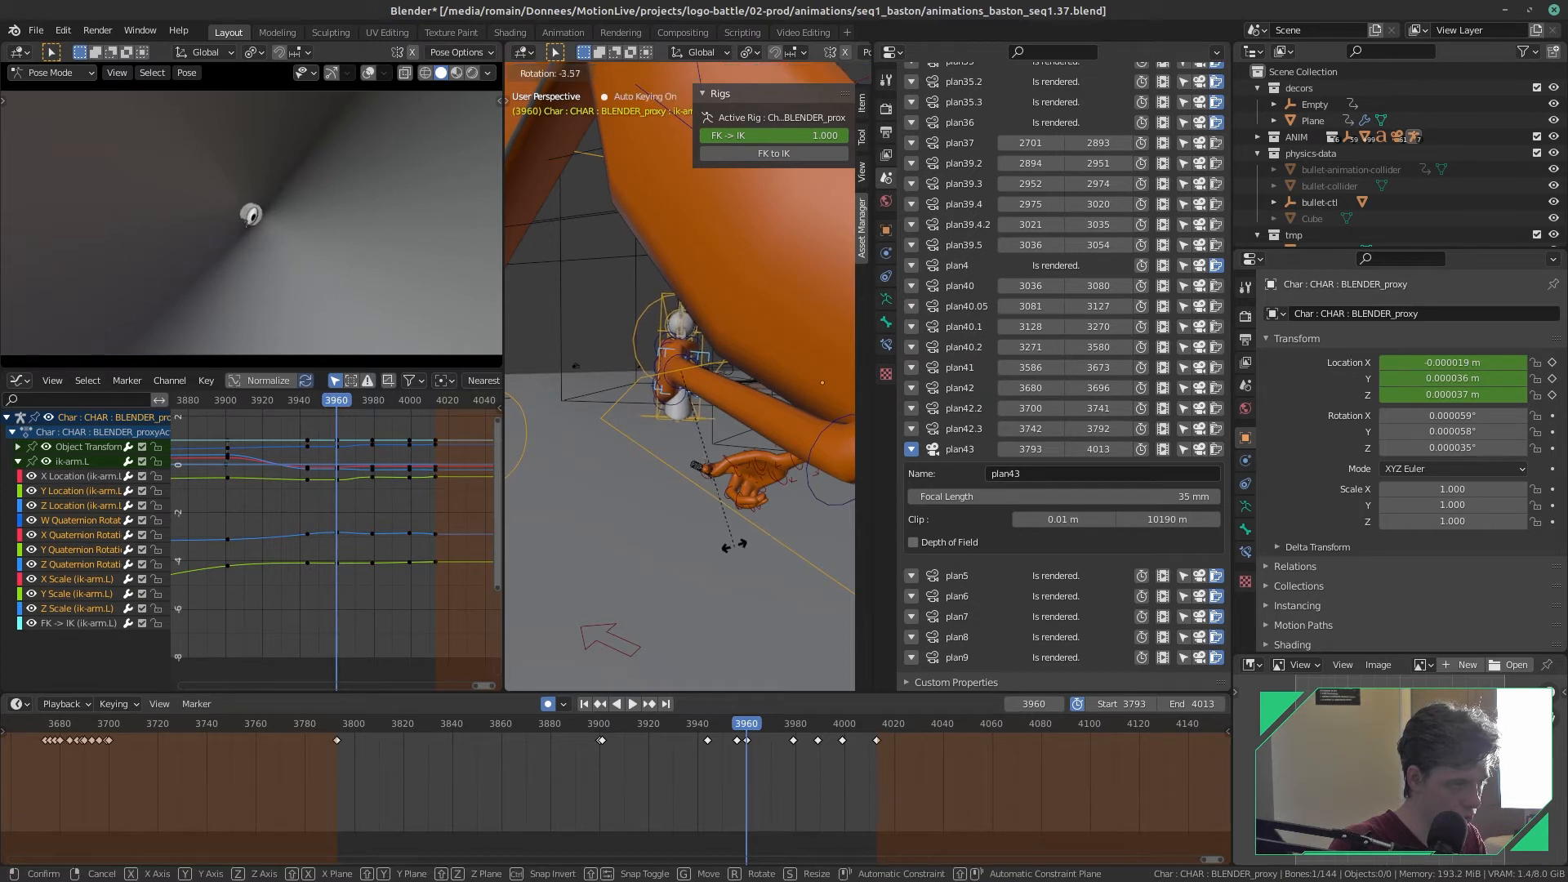
pyautogui.click(701, 578)
pyautogui.press('r')
pyautogui.press('r')
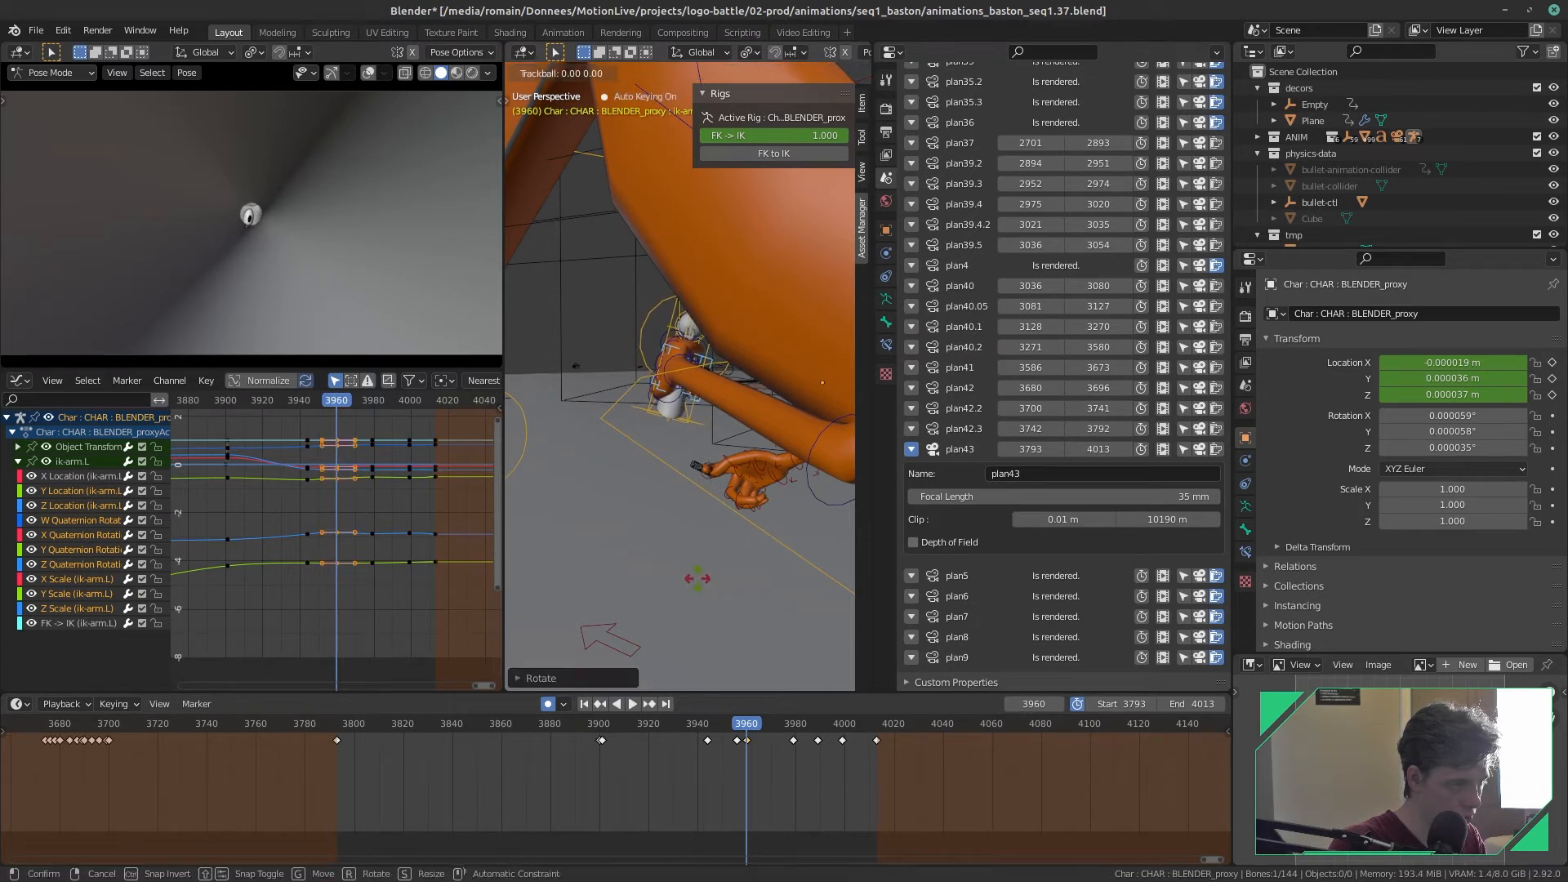
pyautogui.click(708, 565)
# - Play back the shot from around frame 3935 to review the new revolver pose at frame 3960
pyautogui.moveTo(747, 741); pyautogui.dragTo(680, 750)
pyautogui.press('space')
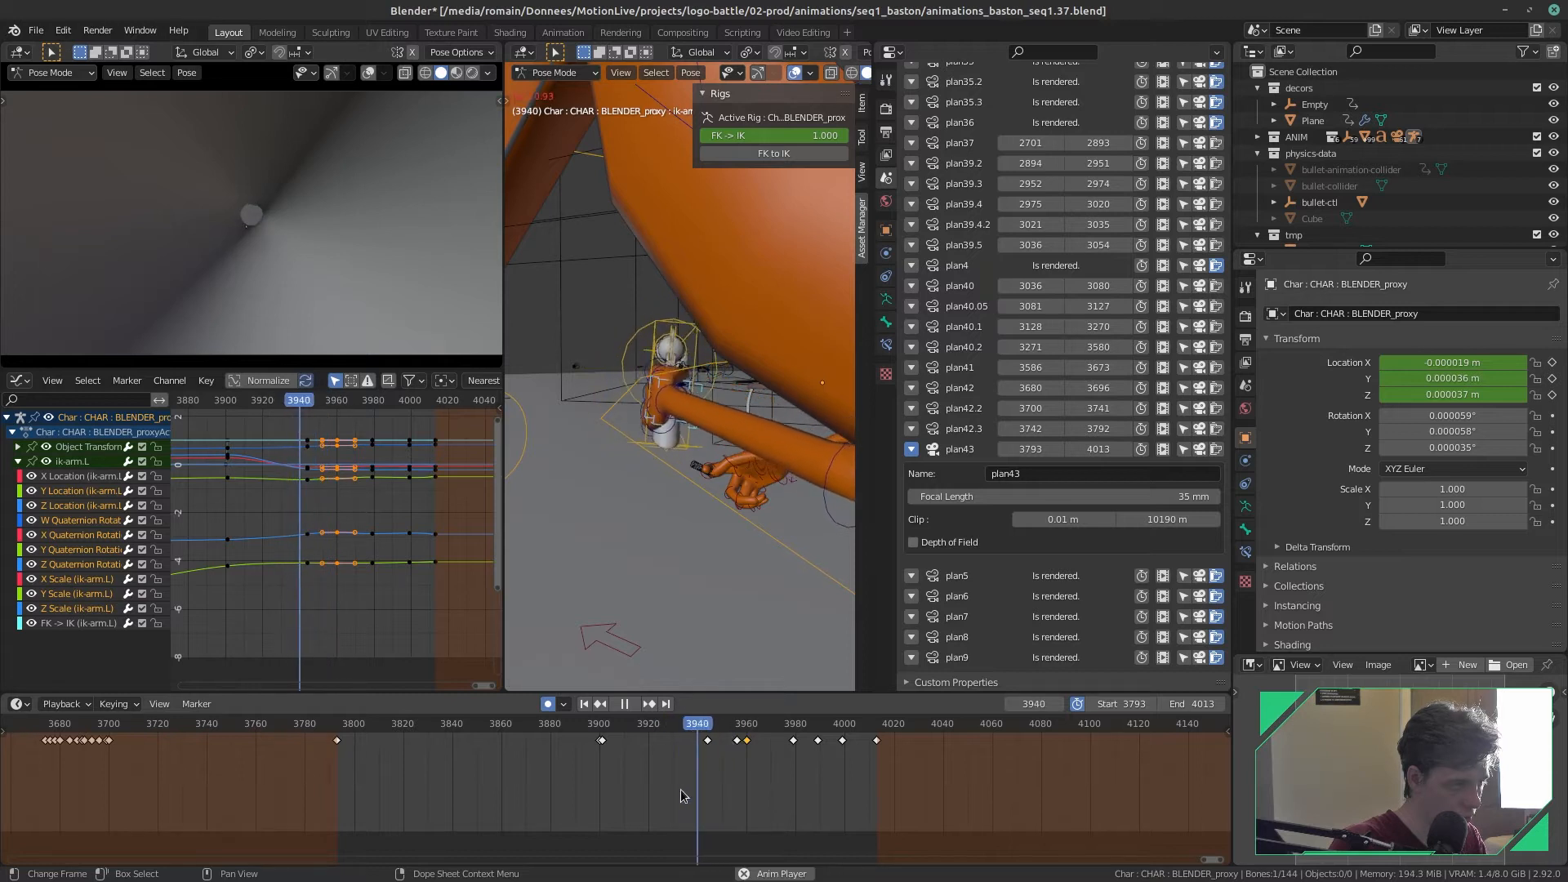
pyautogui.press('space')
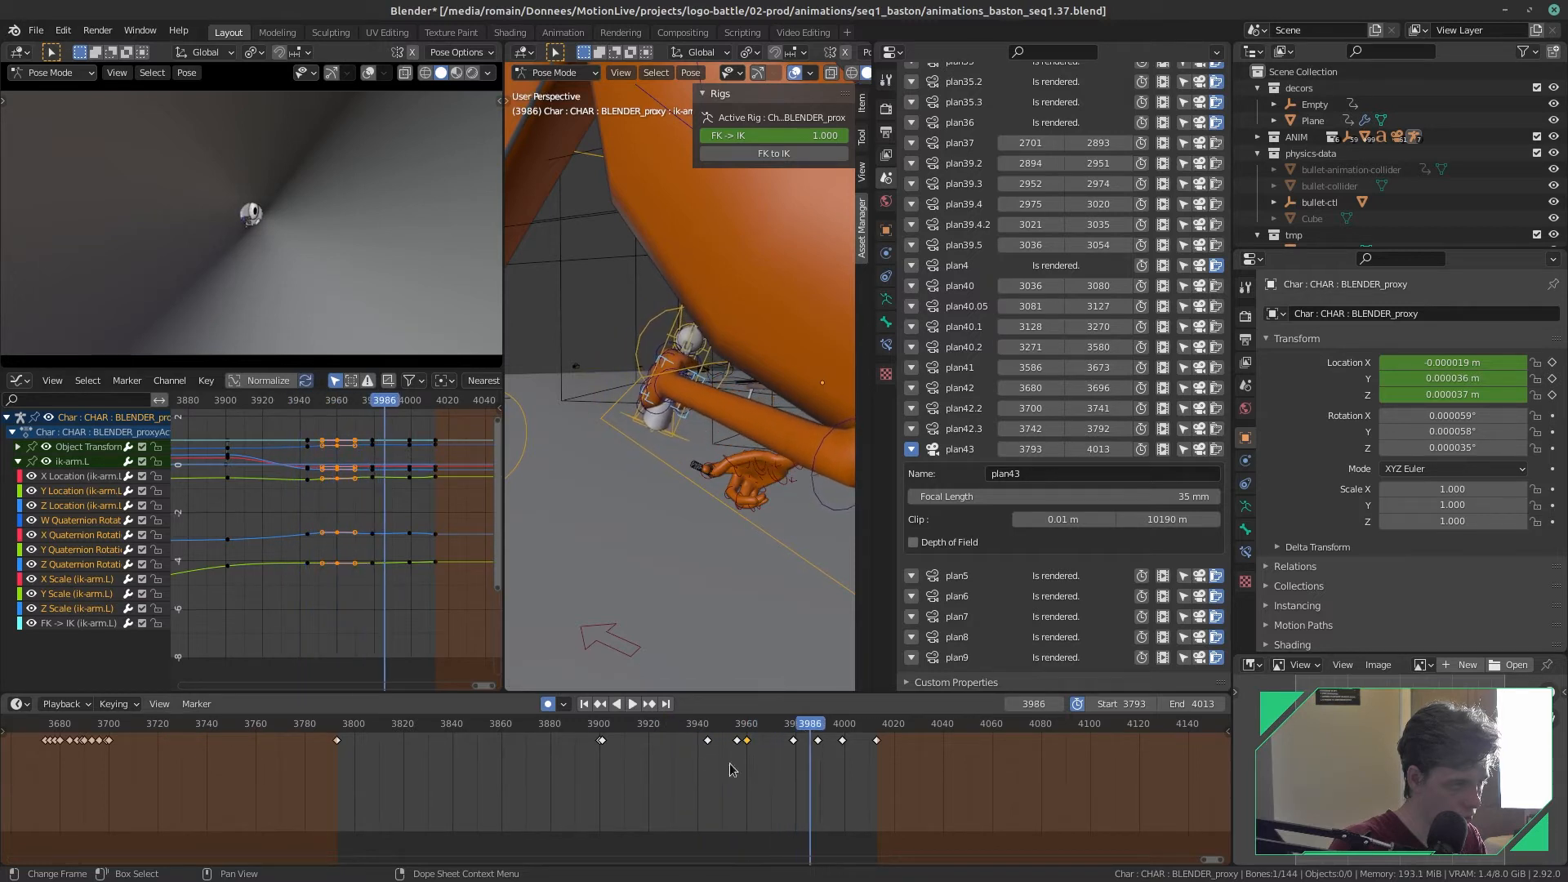
# - Smooth the ik-arm.L Y Quaternion Rotation curve at frame 3960 by rotating the key's handles and adjusting its position
pyautogui.moveTo(799, 729); pyautogui.dragTo(746, 757)
pyautogui.press('space')
pyautogui.press('KP_Decimal')
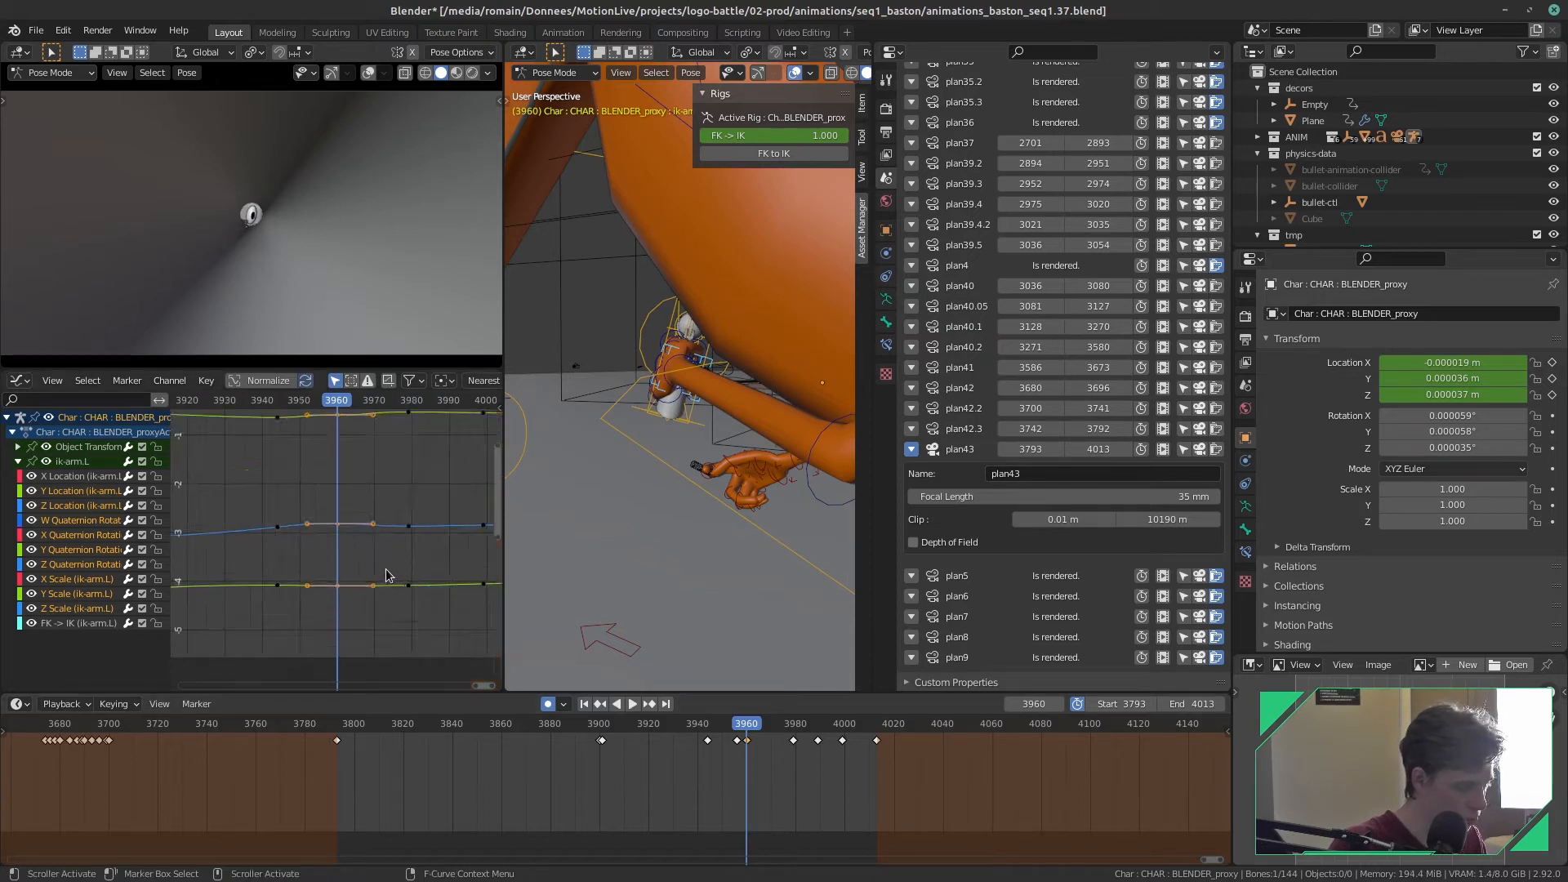
pyautogui.moveTo(380, 549); pyautogui.dragTo(384, 620, button='middle')
pyautogui.moveTo(371, 505); pyautogui.dragTo(375, 552, button='middle')
pyautogui.moveTo(366, 527); pyautogui.dragTo(341, 488)
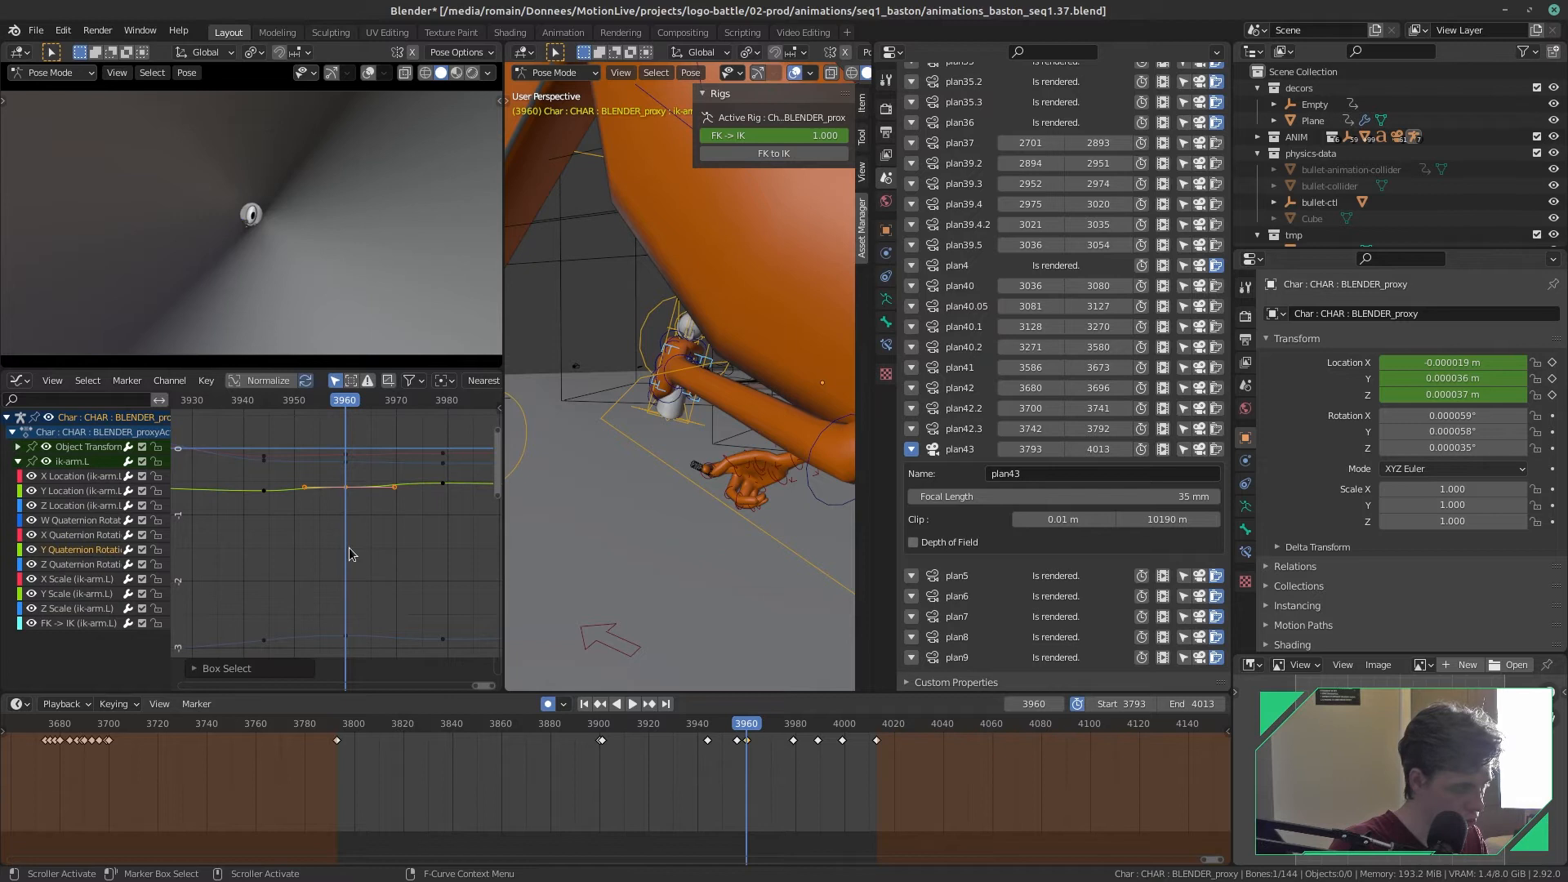
pyautogui.press('r')
pyautogui.click(393, 560)
pyautogui.press('g')
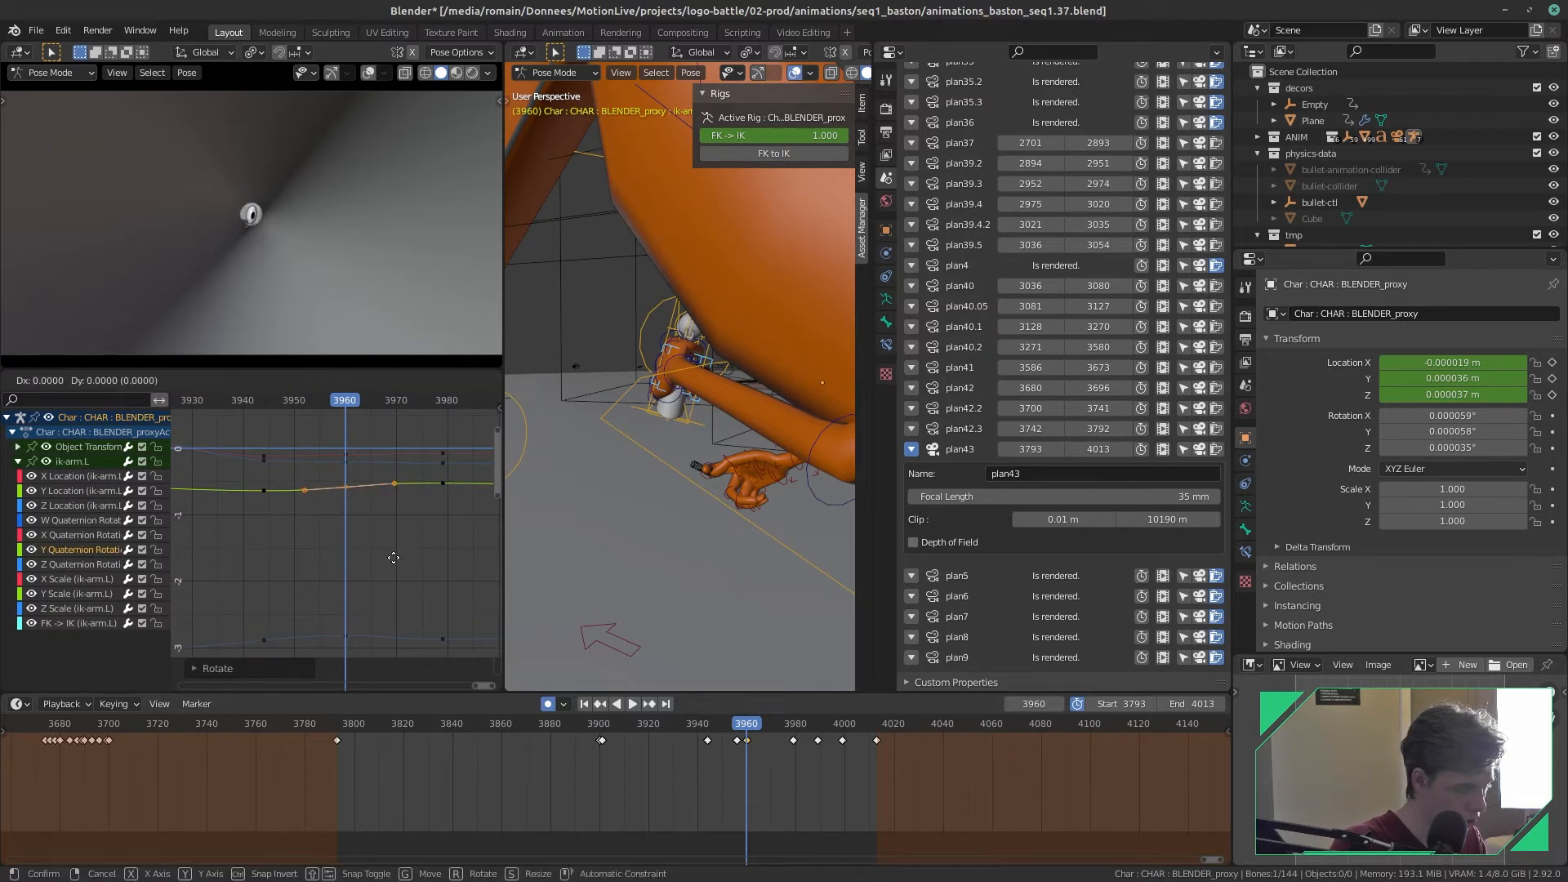
pyautogui.click(394, 572)
# - Rotate the handles of the ik-arm.L X Quaternion Rotation key at frame 3960 to smooth its curve
pyautogui.click(348, 456)
pyautogui.scroll(4, 360, 482)
pyautogui.moveTo(429, 496); pyautogui.dragTo(388, 554, button='middle')
pyautogui.press('r')
pyautogui.click(375, 515)
# - Inspect the remaining ik-arm.L curves around frame 3960, selecting the Z Location key there to check its slope
pyautogui.moveTo(306, 493); pyautogui.dragTo(301, 489)
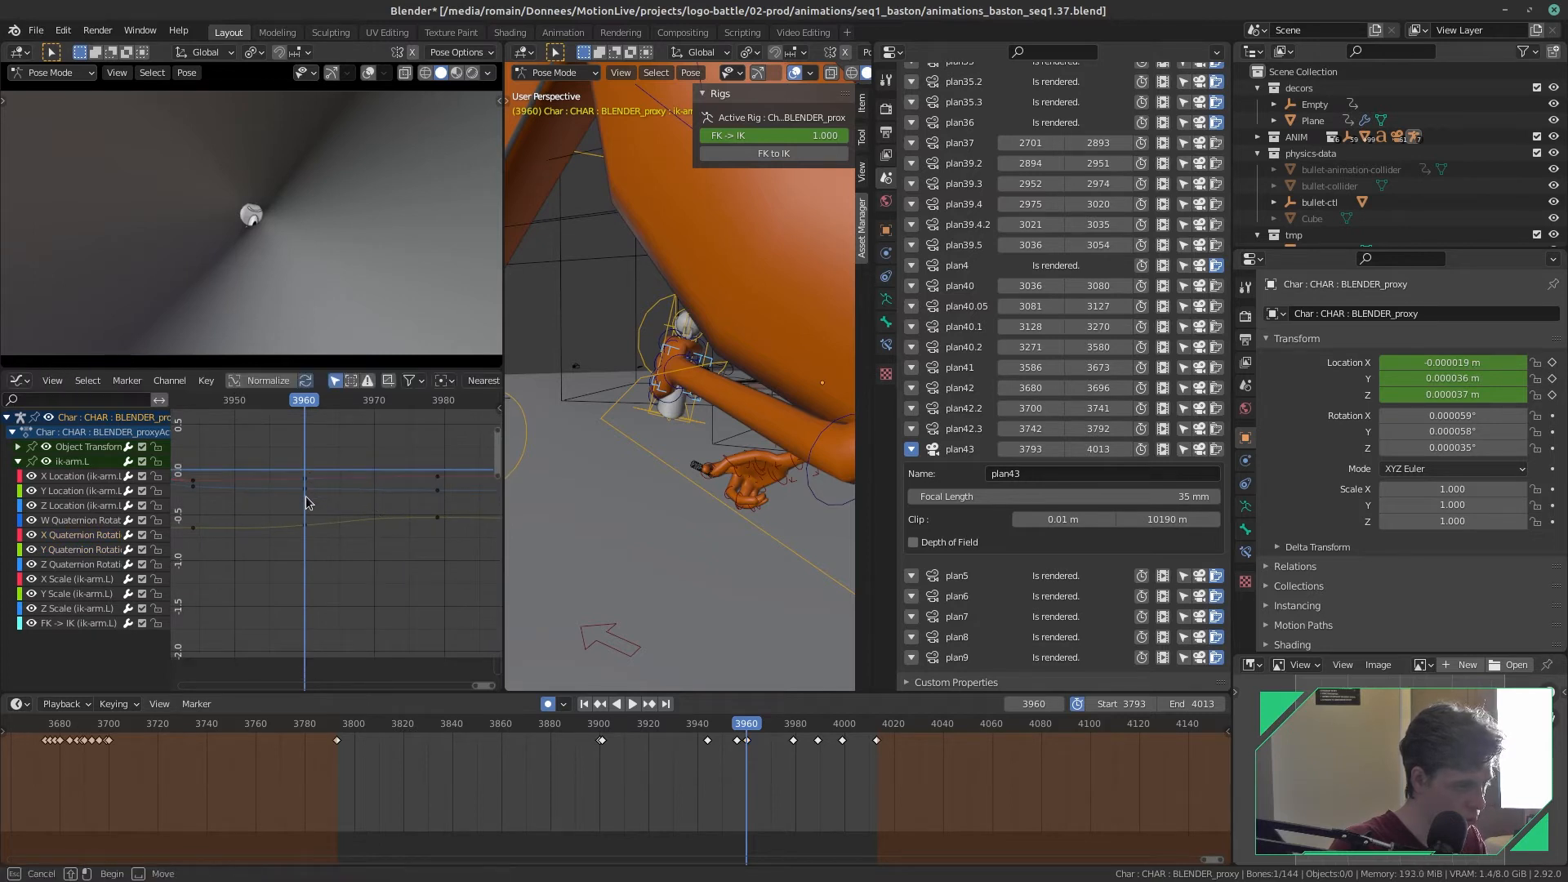
pyautogui.click(303, 489)
pyautogui.scroll(-6, 314, 561)
pyautogui.moveTo(314, 561); pyautogui.dragTo(319, 454, button='middle')
pyautogui.moveTo(345, 443); pyautogui.dragTo(307, 490)
pyautogui.scroll(1, 306, 490)
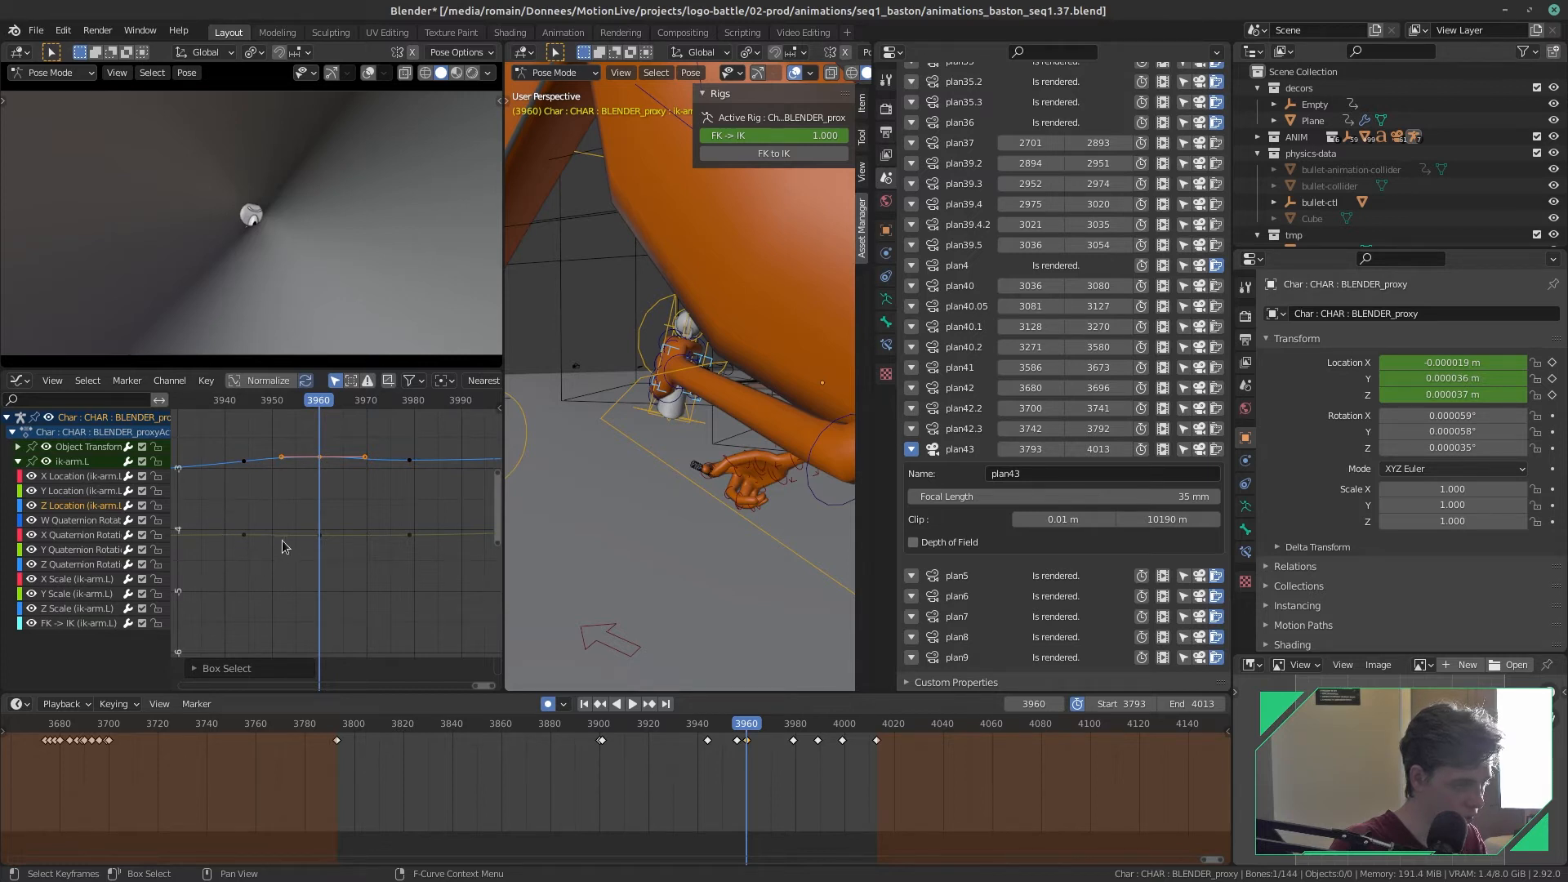
pyautogui.moveTo(318, 580); pyautogui.dragTo(294, 737, button='middle')
# - Play back the aiming motion around frames 3947 to 3972 to check the smoothed curves
pyautogui.hotkey('shift', 'ctrl', 'space')
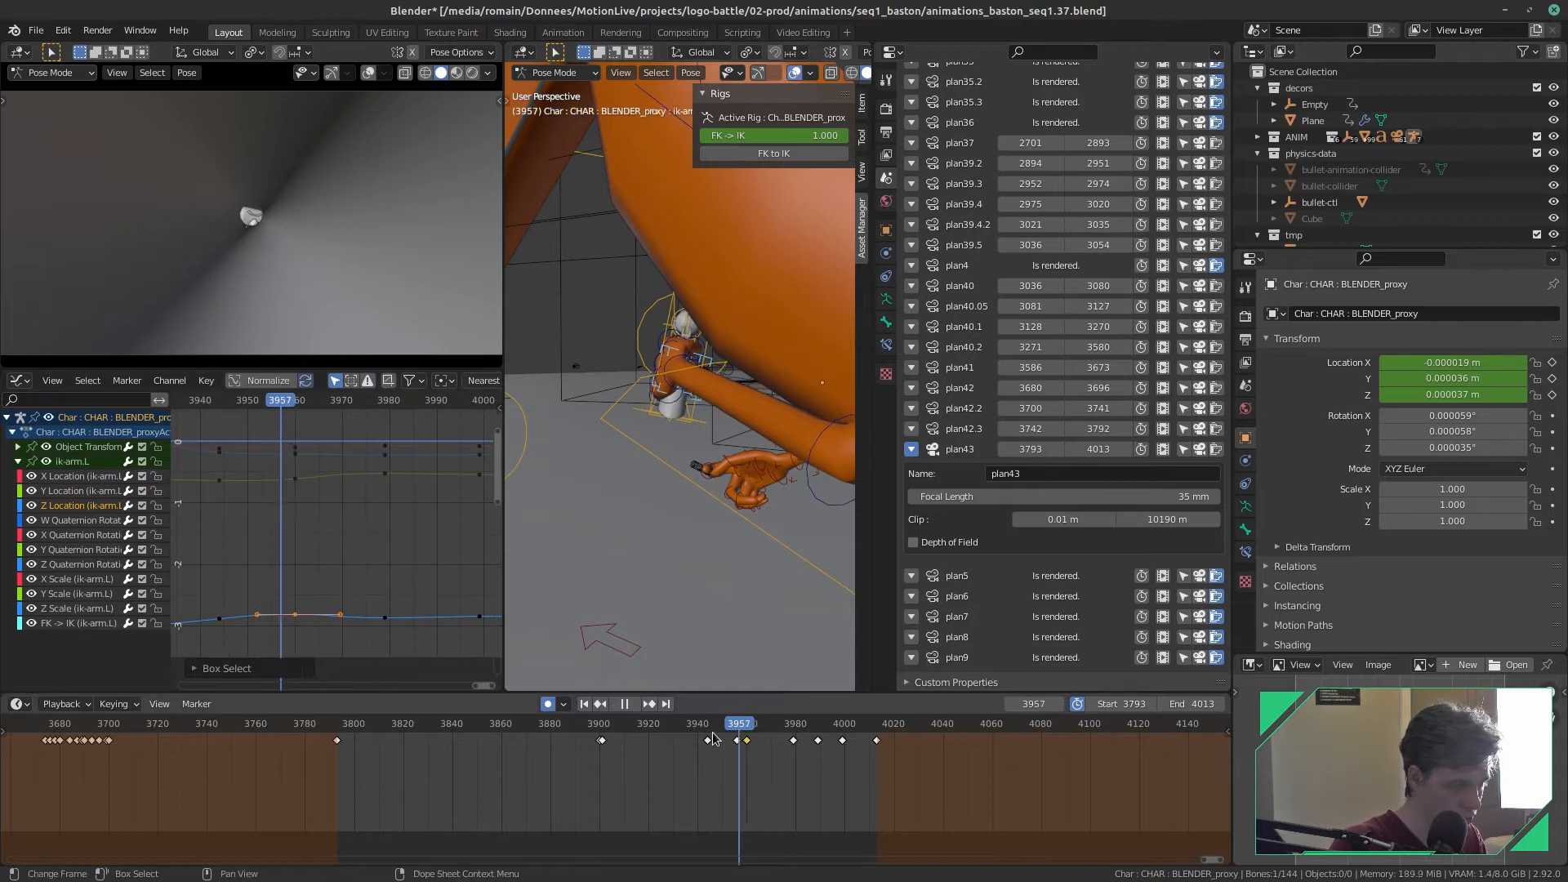
pyautogui.click(713, 739)
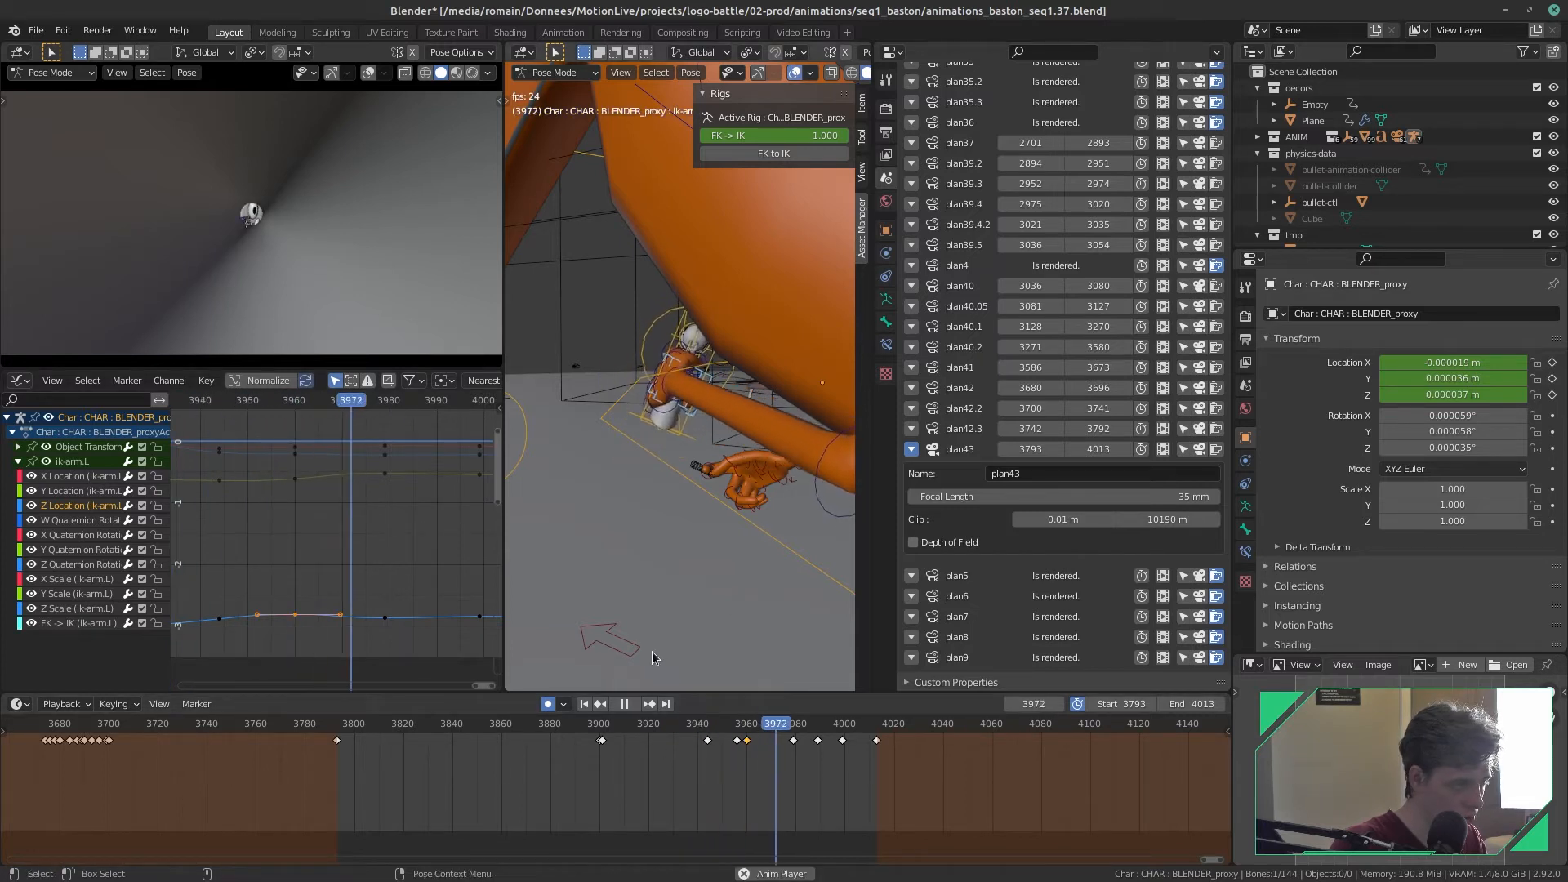
pyautogui.click(587, 762)
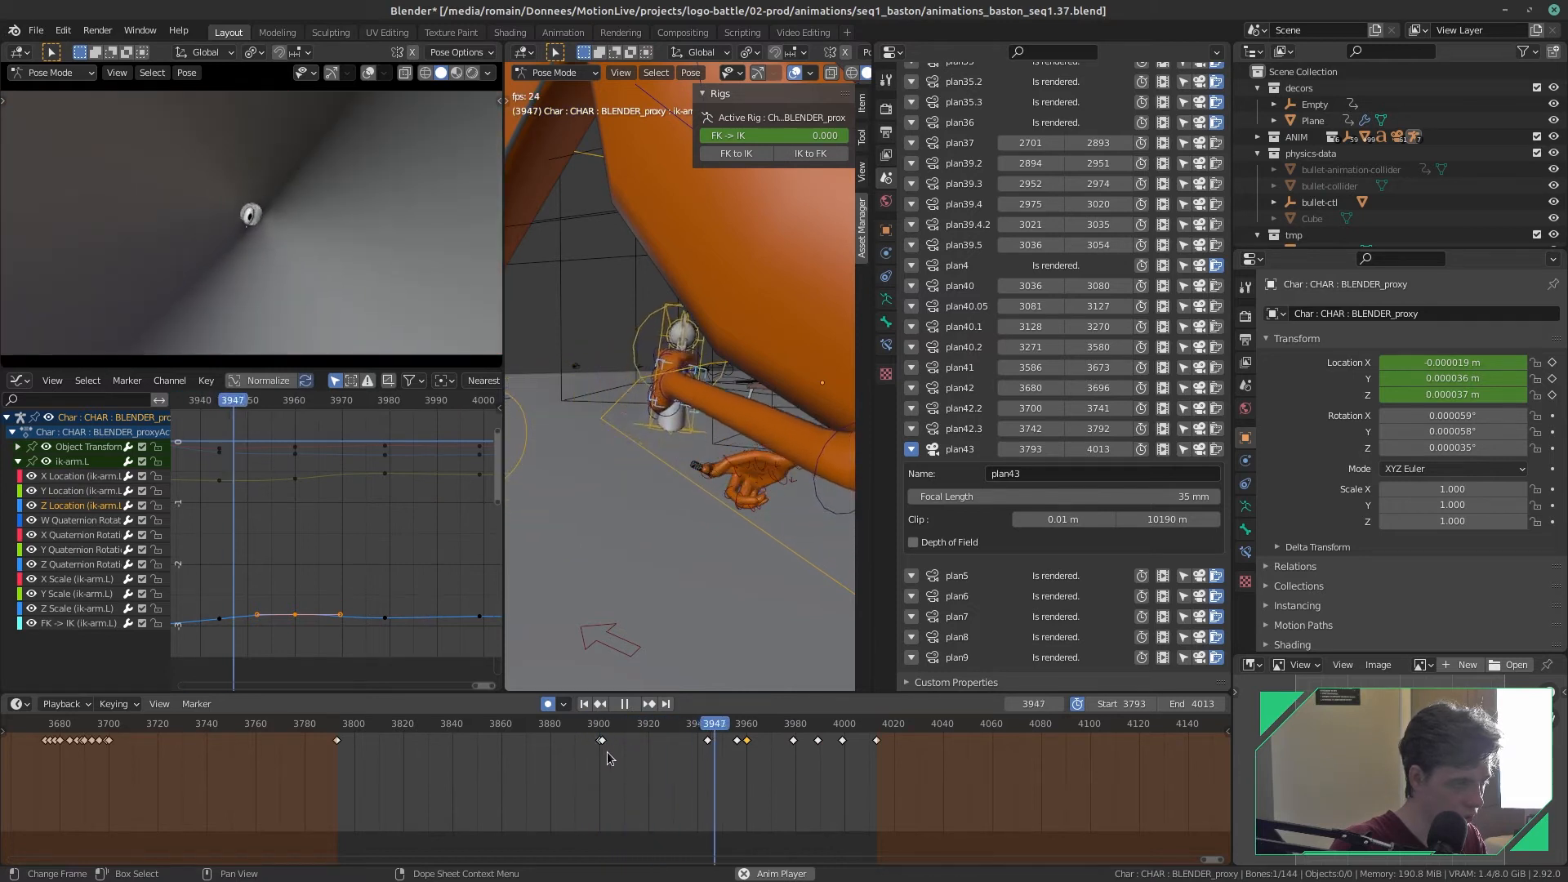
pyautogui.press('space')
# - At frame 3979, raise the ik-arm.L Y Quaternion Rotation key by 0.0133 and rotate its handles by 1.07°
pyautogui.press('Up')
pyautogui.press('Up')
pyautogui.moveTo(745, 749); pyautogui.dragTo(793, 757)
pyautogui.click(391, 506)
pyautogui.press('g')
pyautogui.press('y')
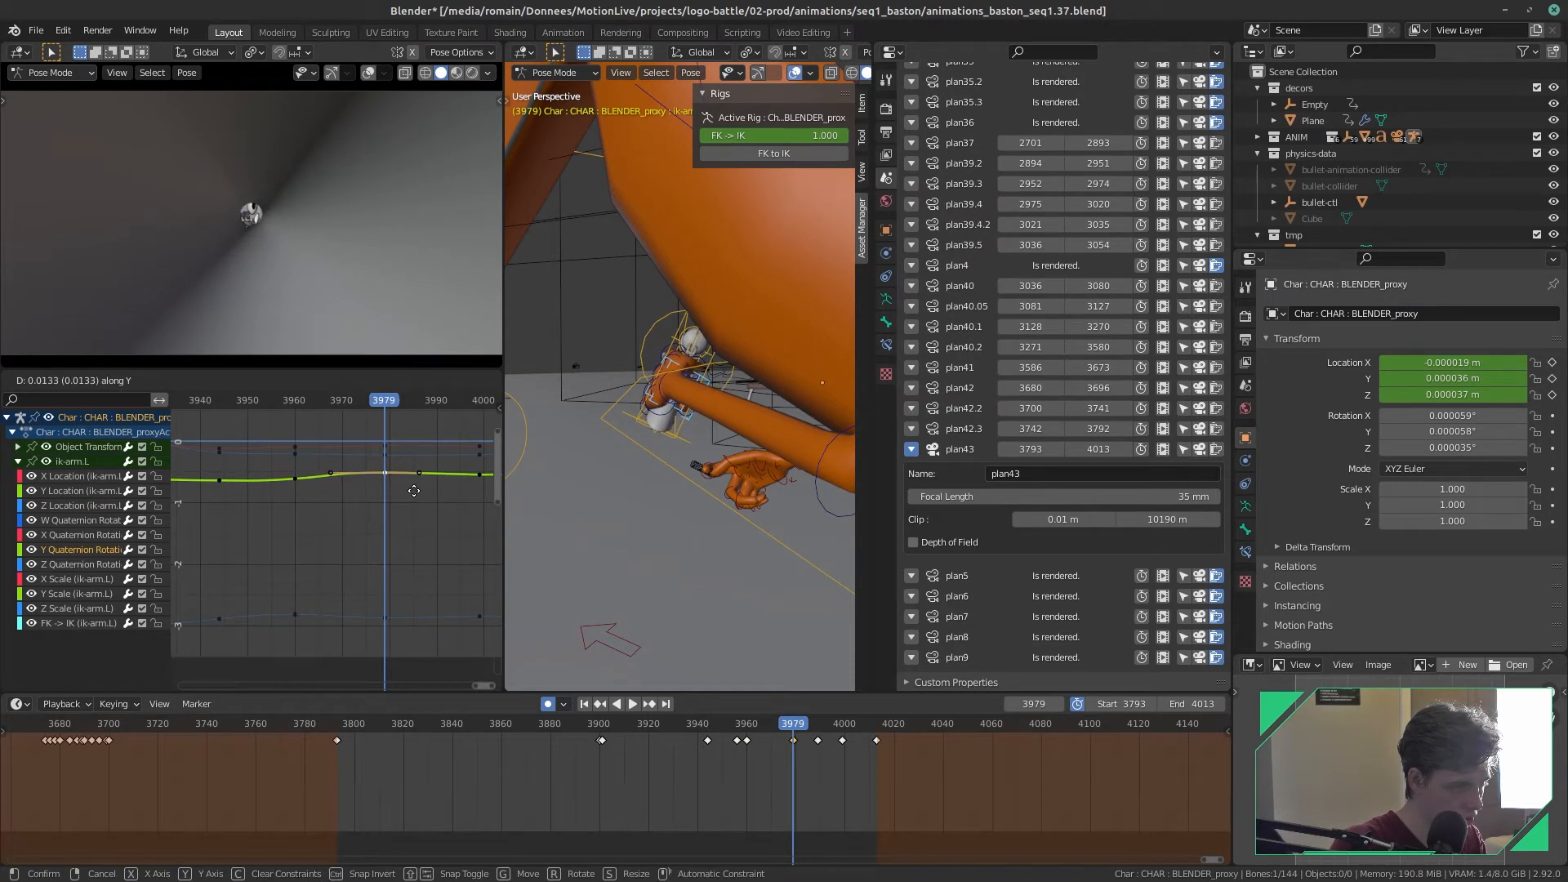
pyautogui.click(414, 491)
pyautogui.press('r')
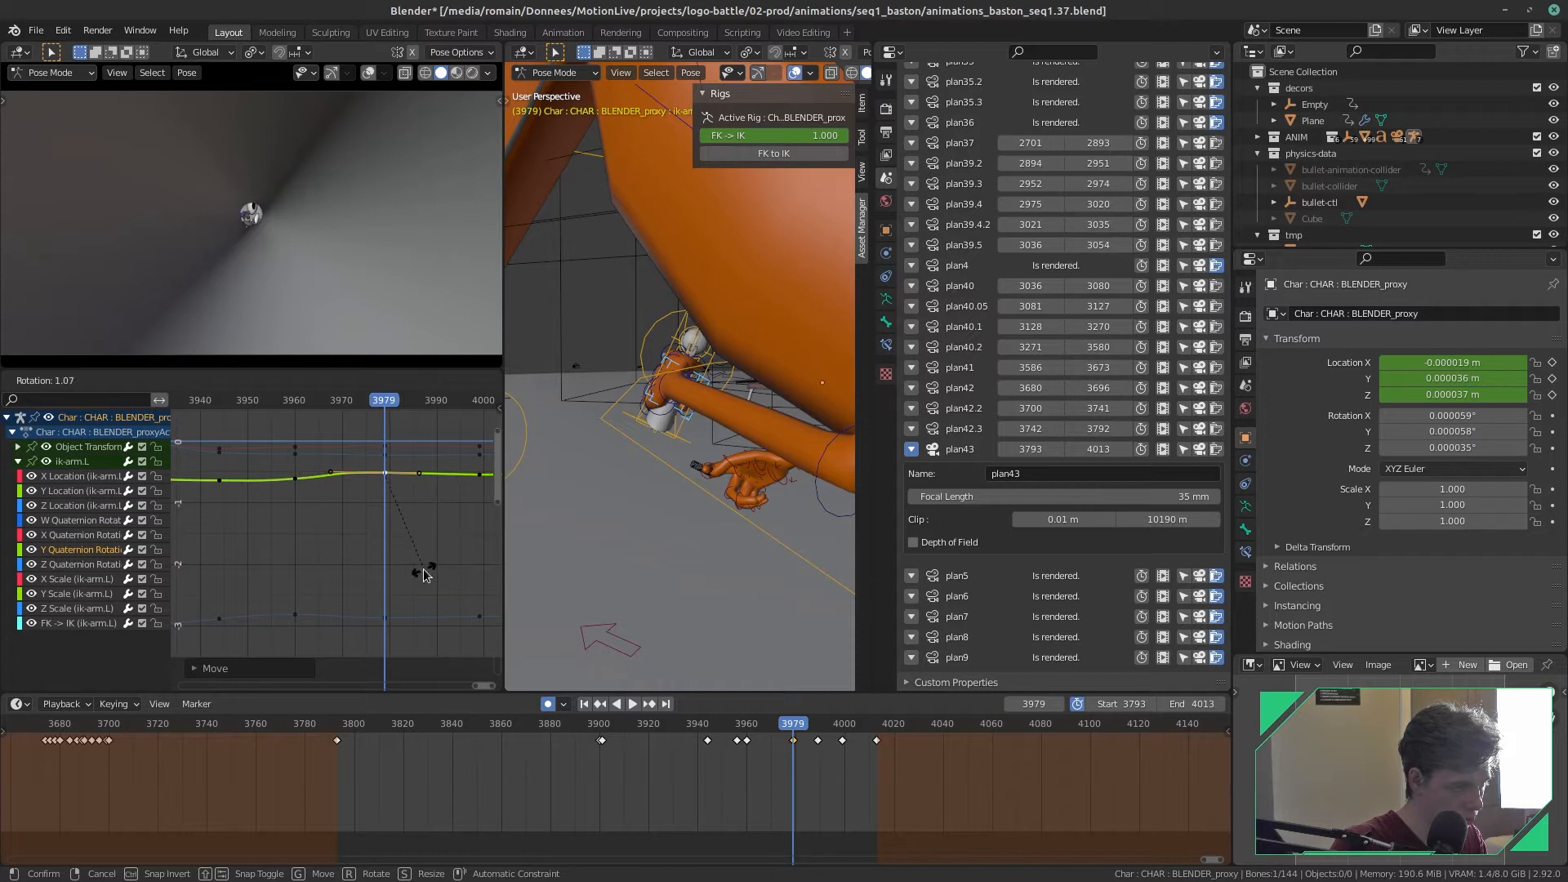
pyautogui.click(424, 574)
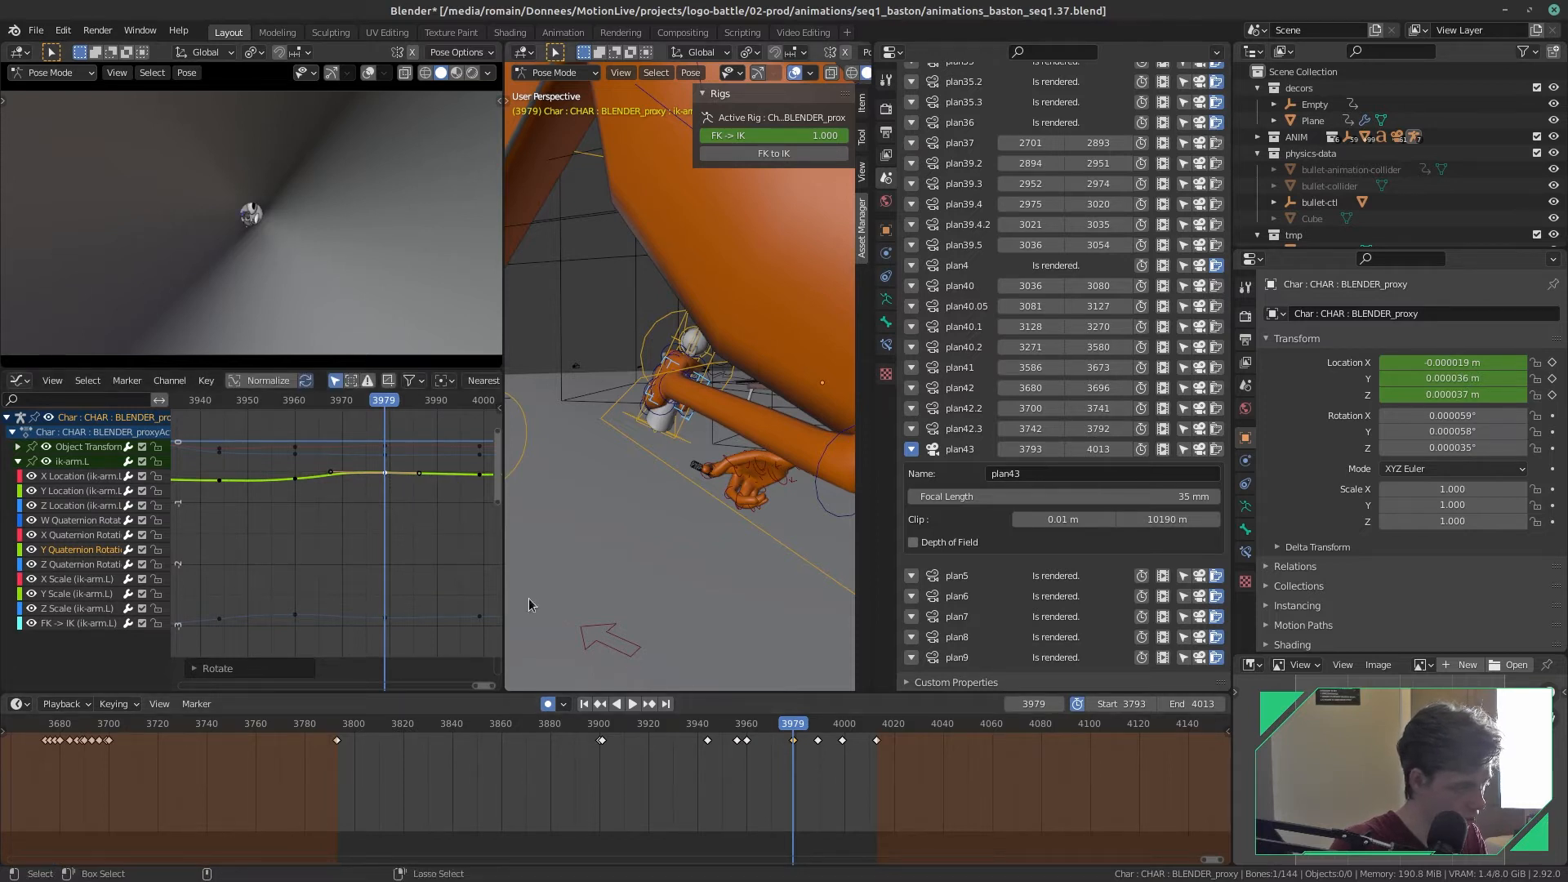
# - Play back the plan43 shot from its first frame, 3793
pyautogui.hotkey('shift', 'Left')
pyautogui.press('space')
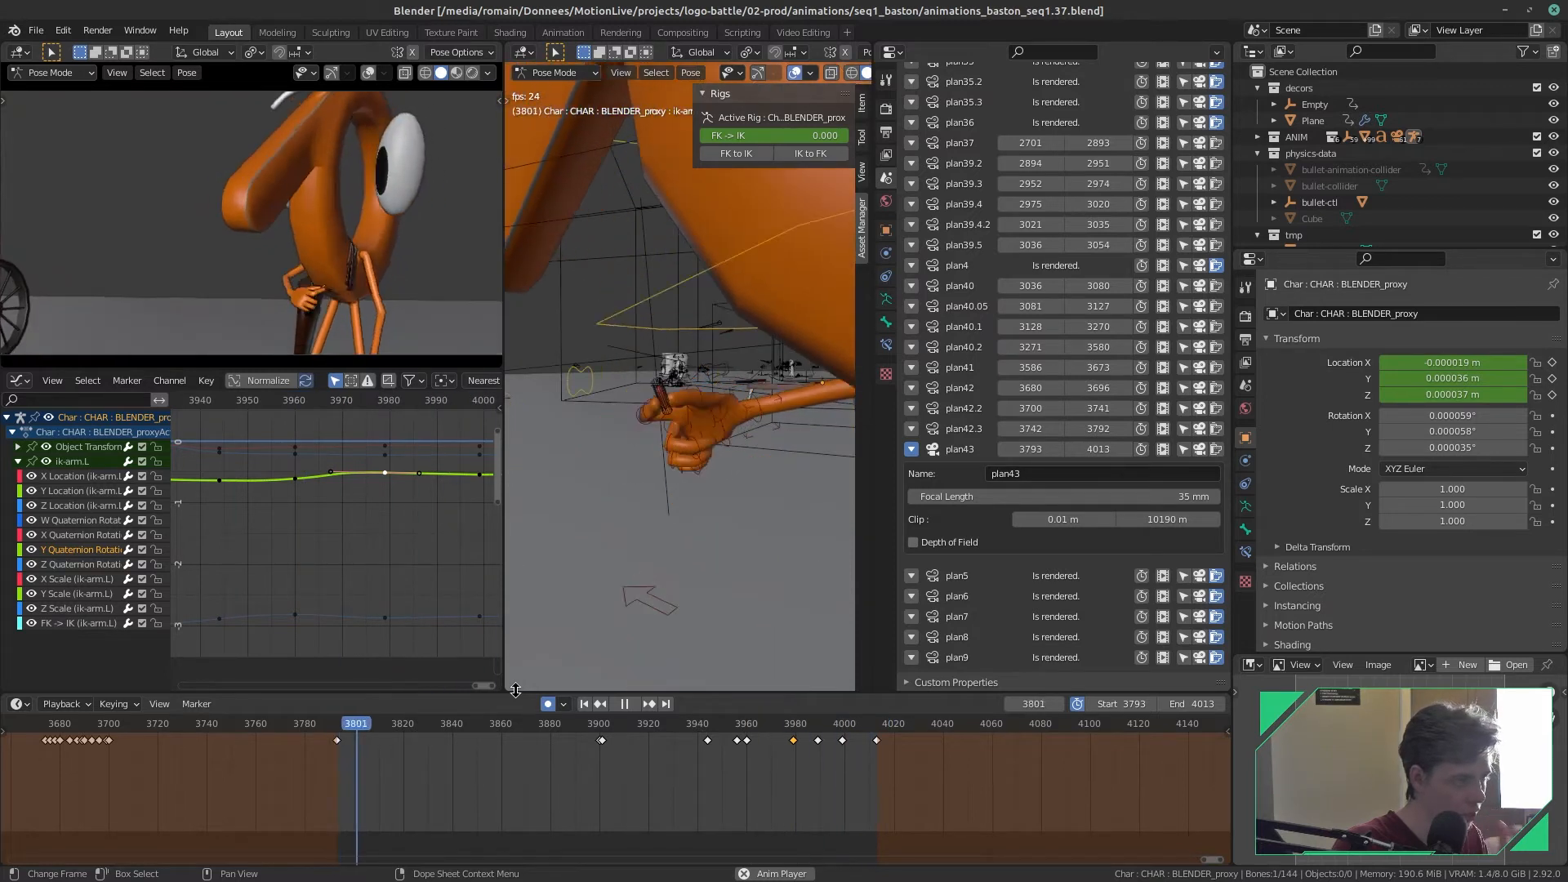
pyautogui.press('space')
# - Extend the plan43 shot's end frame to 4196 and save the file
pyautogui.hotkey('ctrl', 's')
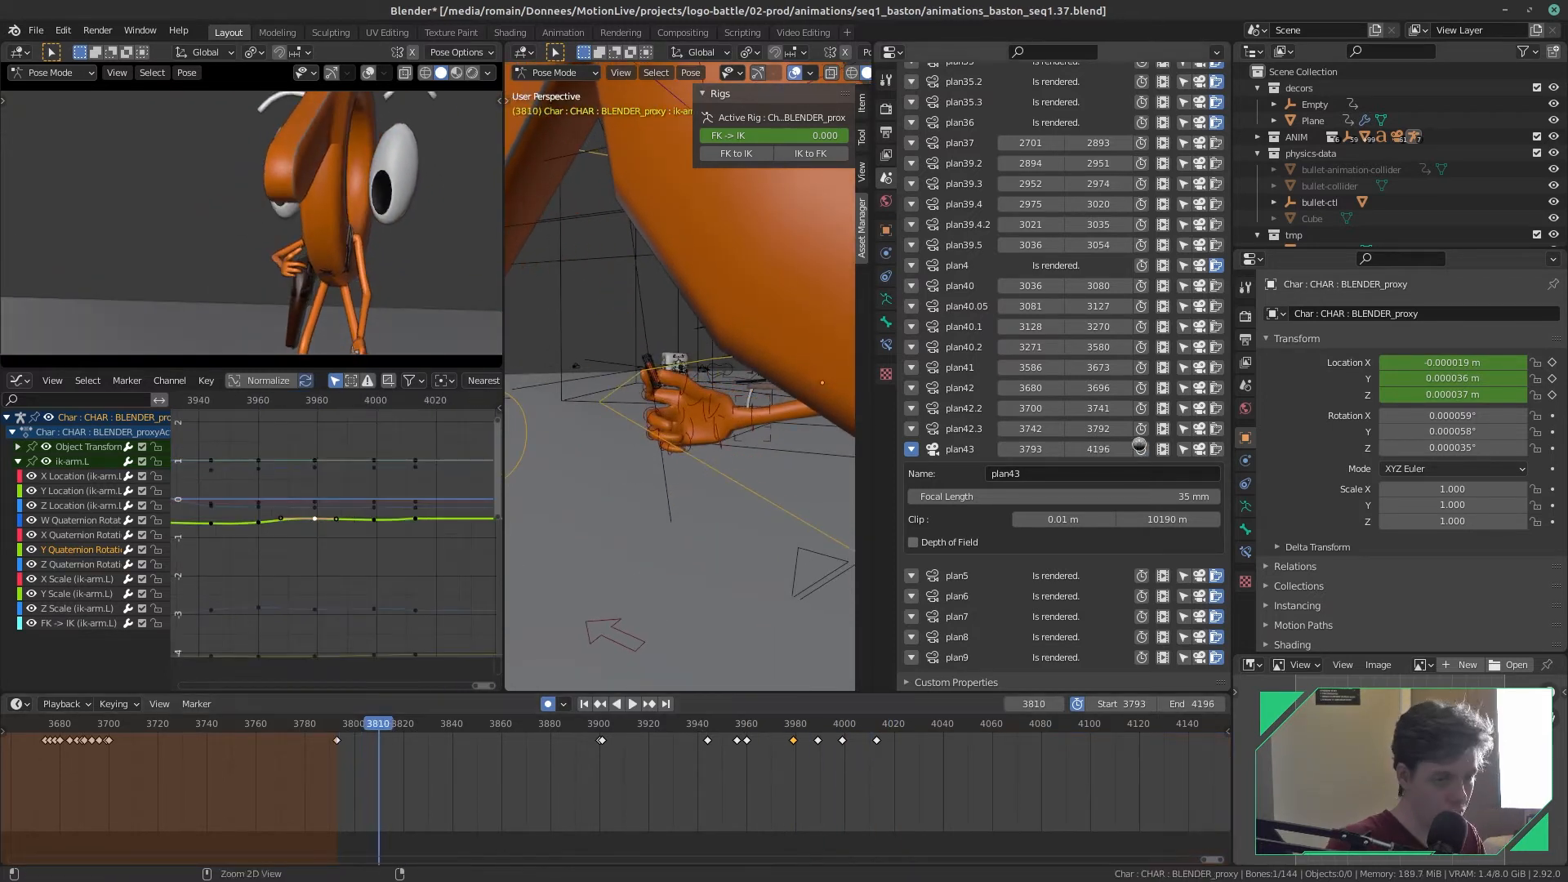
pyautogui.hotkey('ctrl', 's')
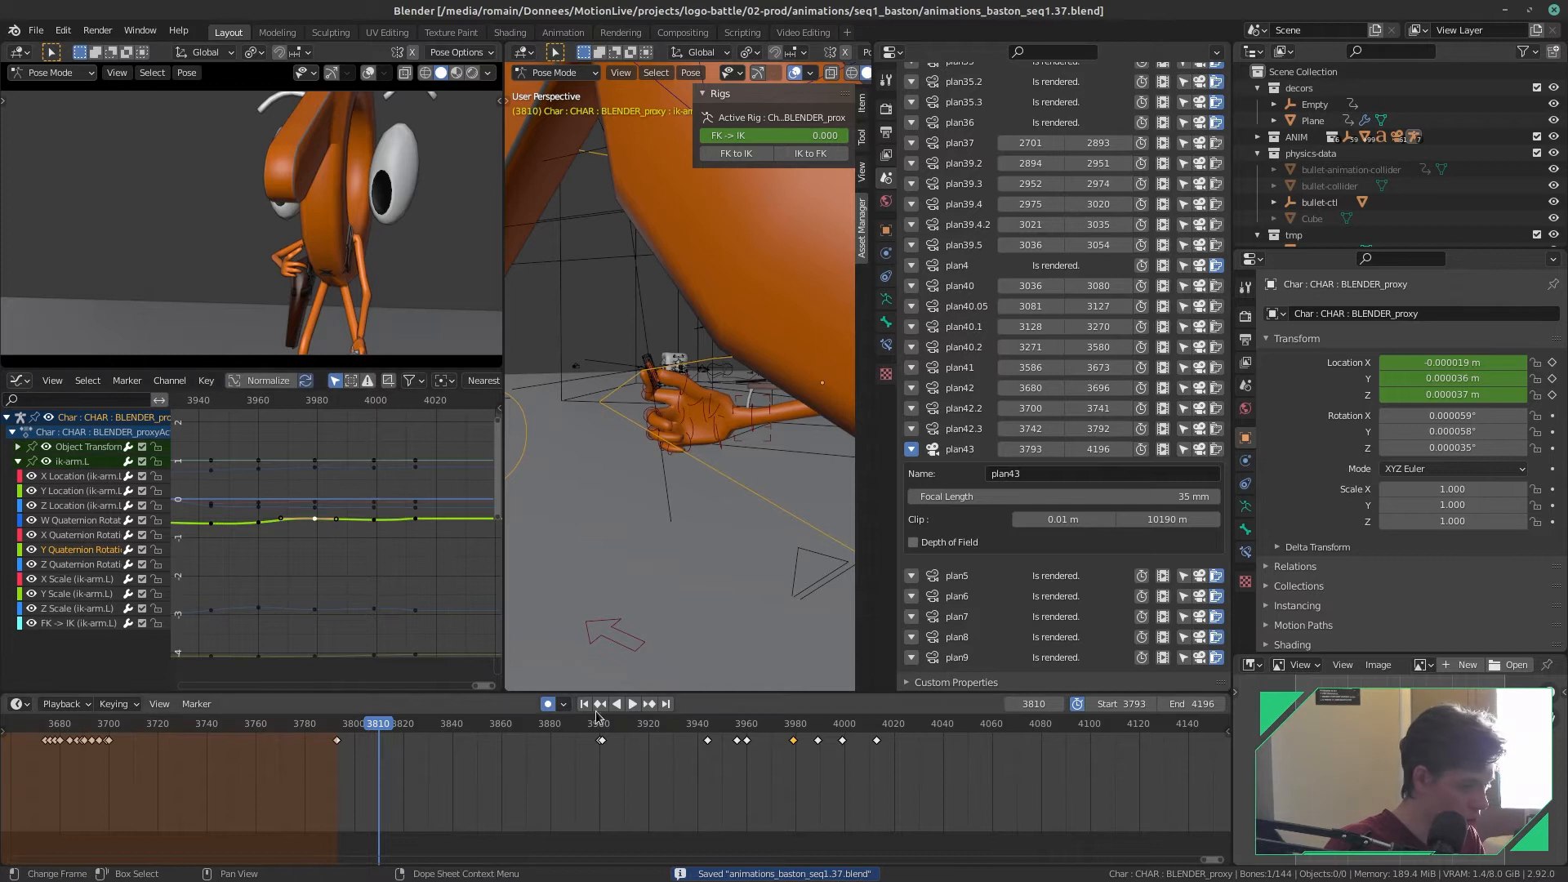
pyautogui.scroll(-2, 849, 757)
pyautogui.hotkey('ctrl', 's')
pyautogui.moveTo(808, 768); pyautogui.dragTo(736, 776, button='middle')
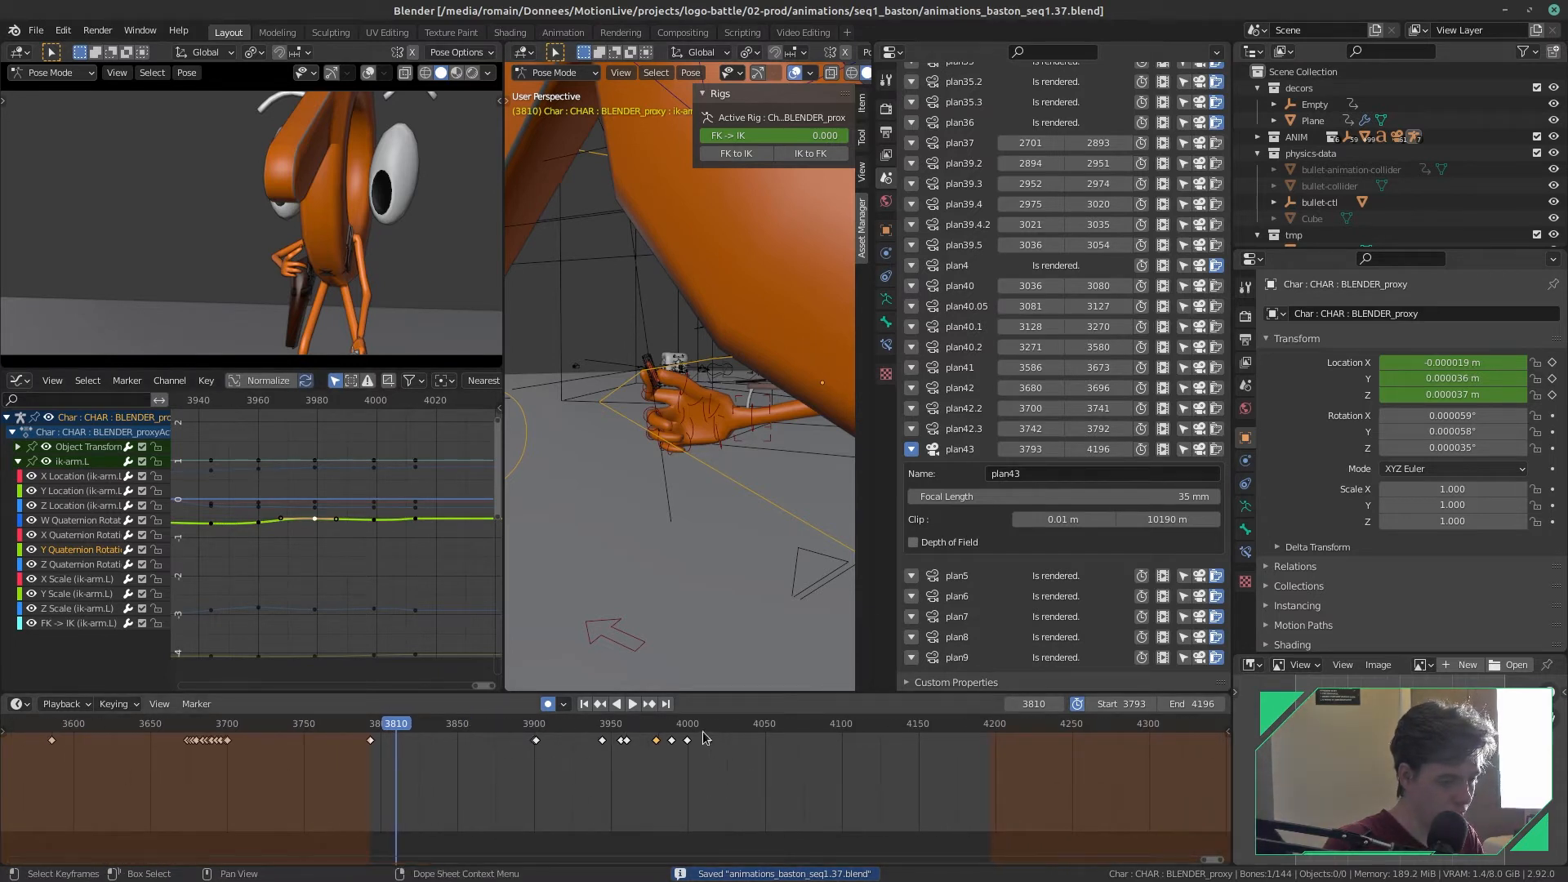
# - Play the extended shot beyond frame 4013, stop at frame 4020 and save the file
pyautogui.click(713, 735)
pyautogui.press('space')
pyautogui.press('space')
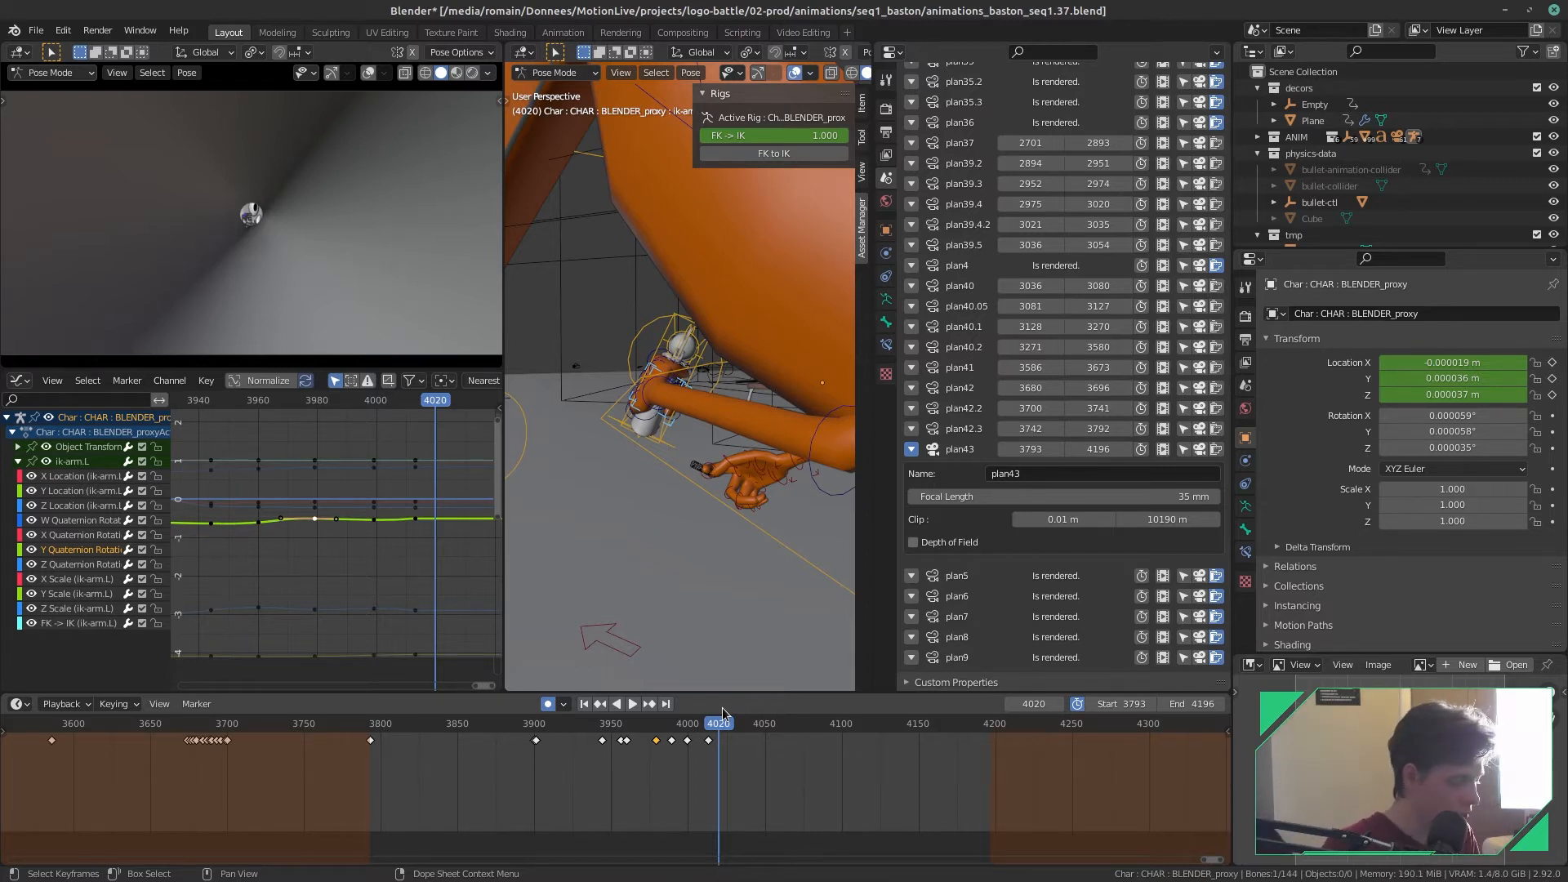
pyautogui.hotkey('ctrl', 's')
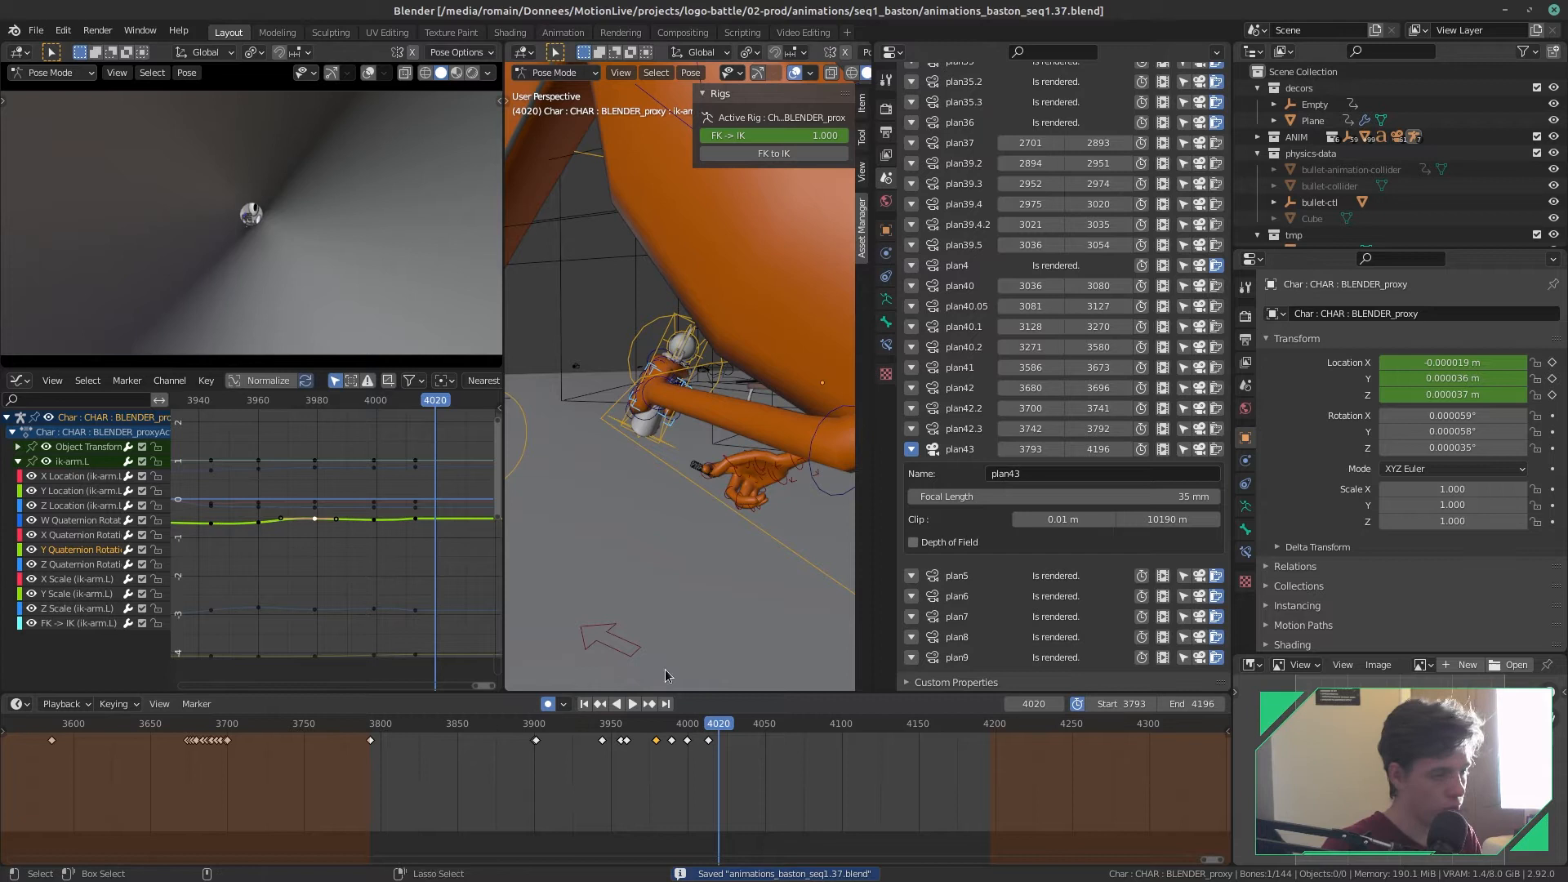
# - At frame 4014, select the bullet-nuclear_proxy bone inside the revolver in pose mode
pyautogui.moveTo(729, 730); pyautogui.dragTo(708, 727)
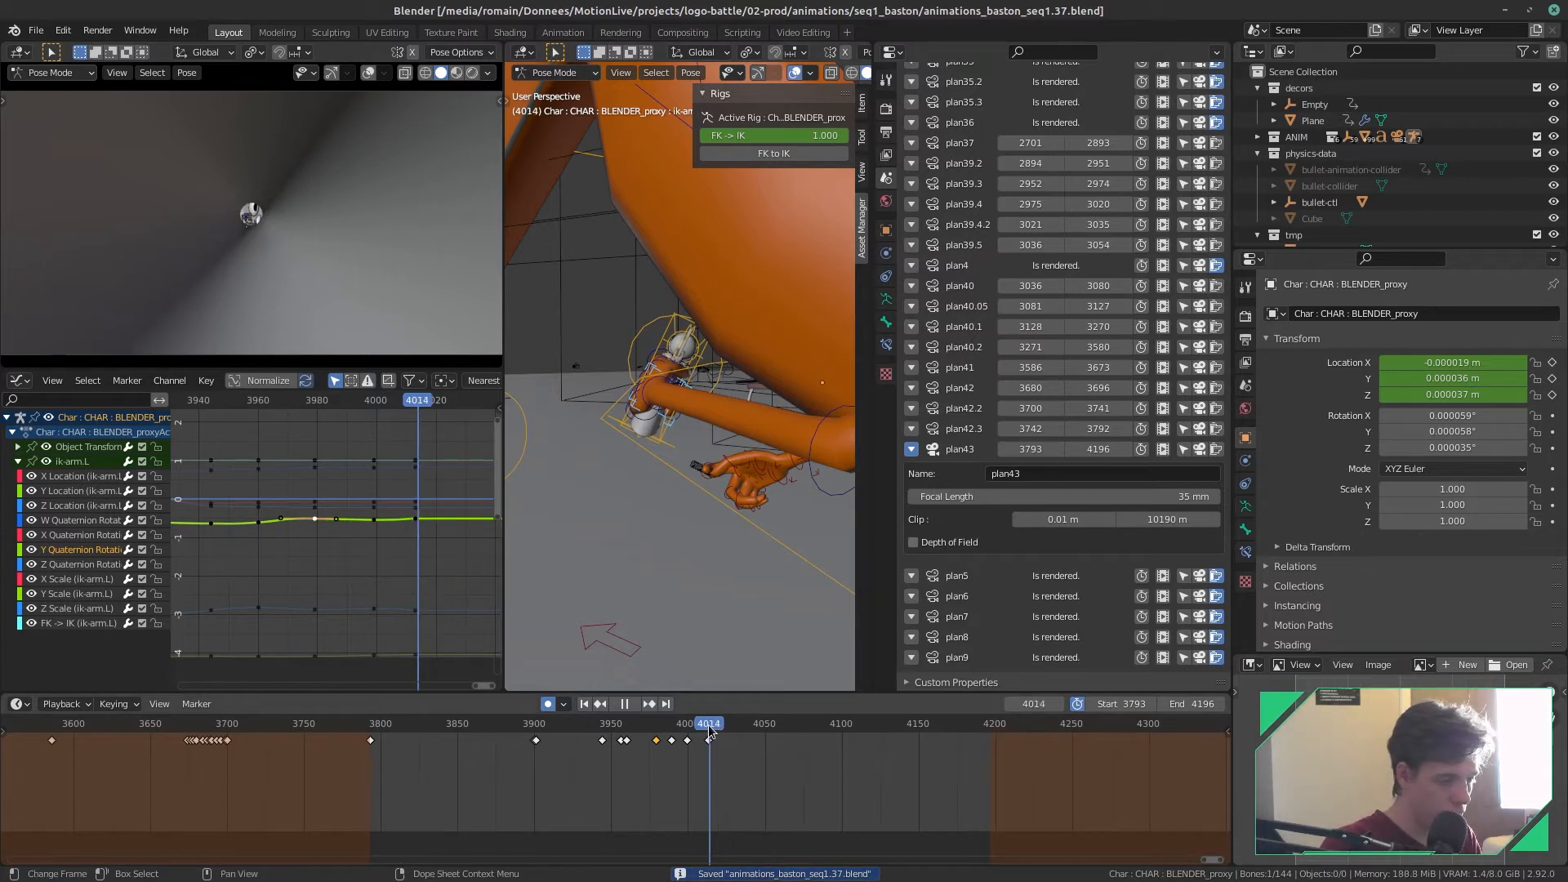
pyautogui.moveTo(721, 605); pyautogui.dragTo(522, 482, button='middle')
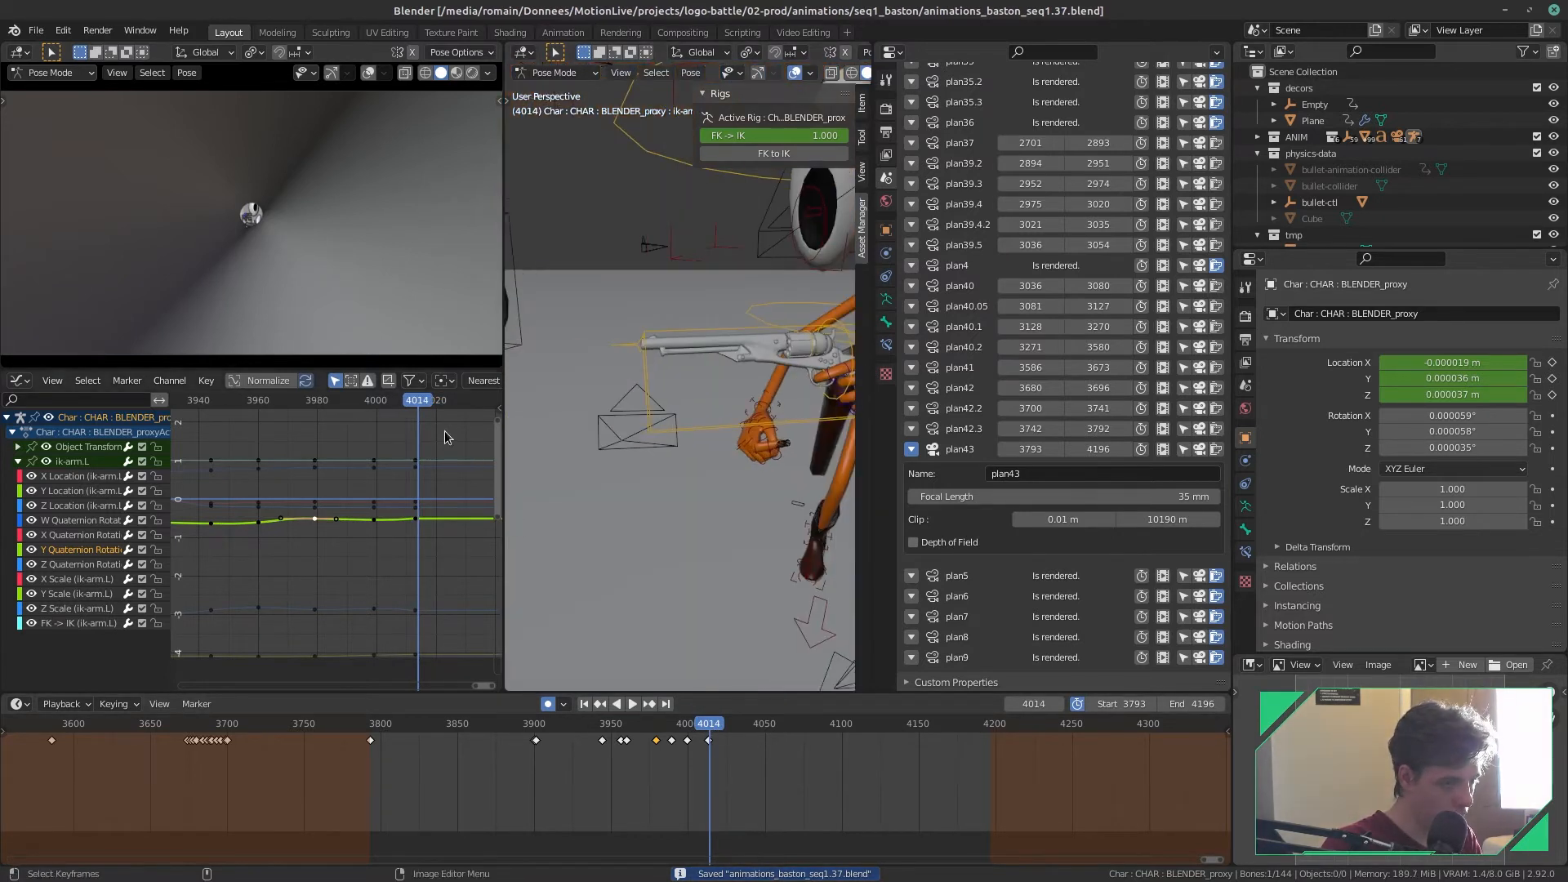
pyautogui.moveTo(642, 421); pyautogui.dragTo(582, 418, button='middle')
pyautogui.click(666, 447)
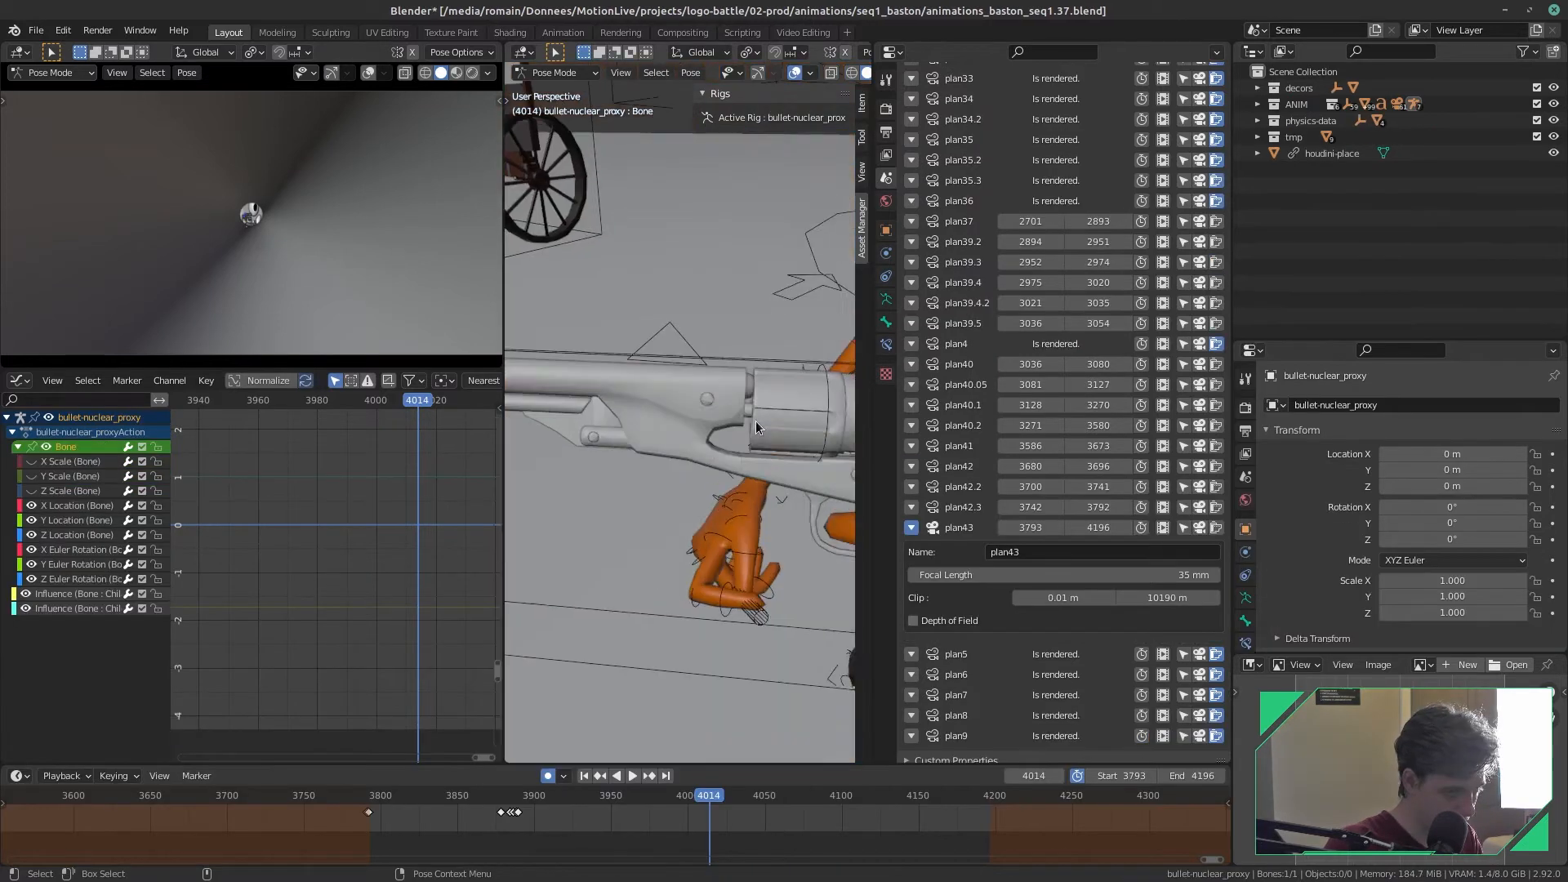
pyautogui.moveTo(756, 420); pyautogui.dragTo(694, 455, button='middle')
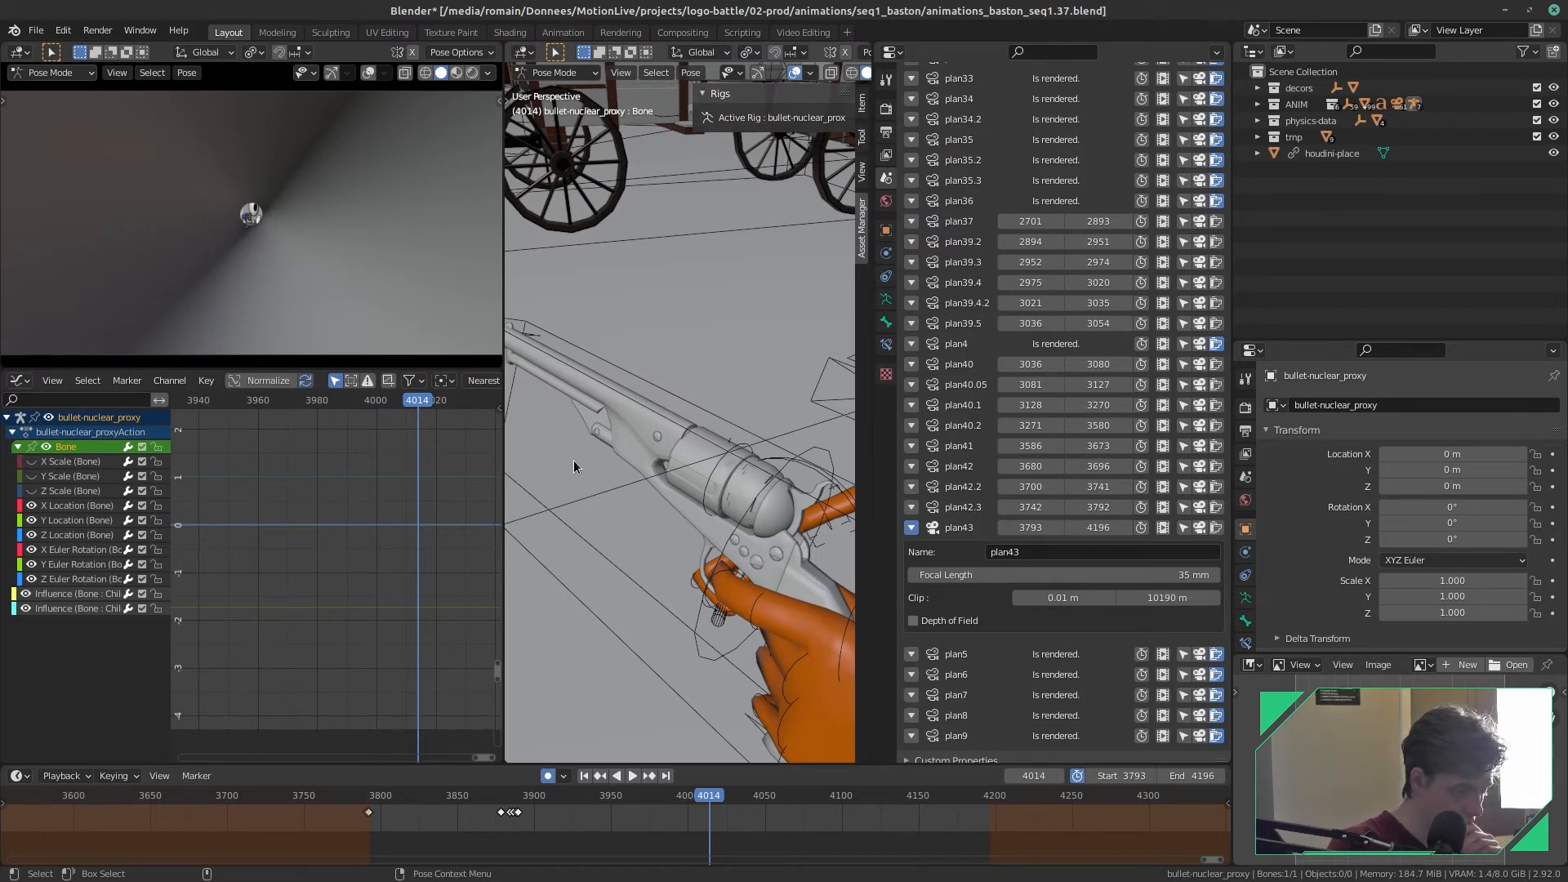
# - Play up to frame 4007, key the bullet-nuclear_proxy bone there and save the file
pyautogui.keyDown('alt'); pyautogui.scroll(20, 573, 459); pyautogui.keyUp('alt')
pyautogui.hotkey('shift', 'ctrl', 'space')
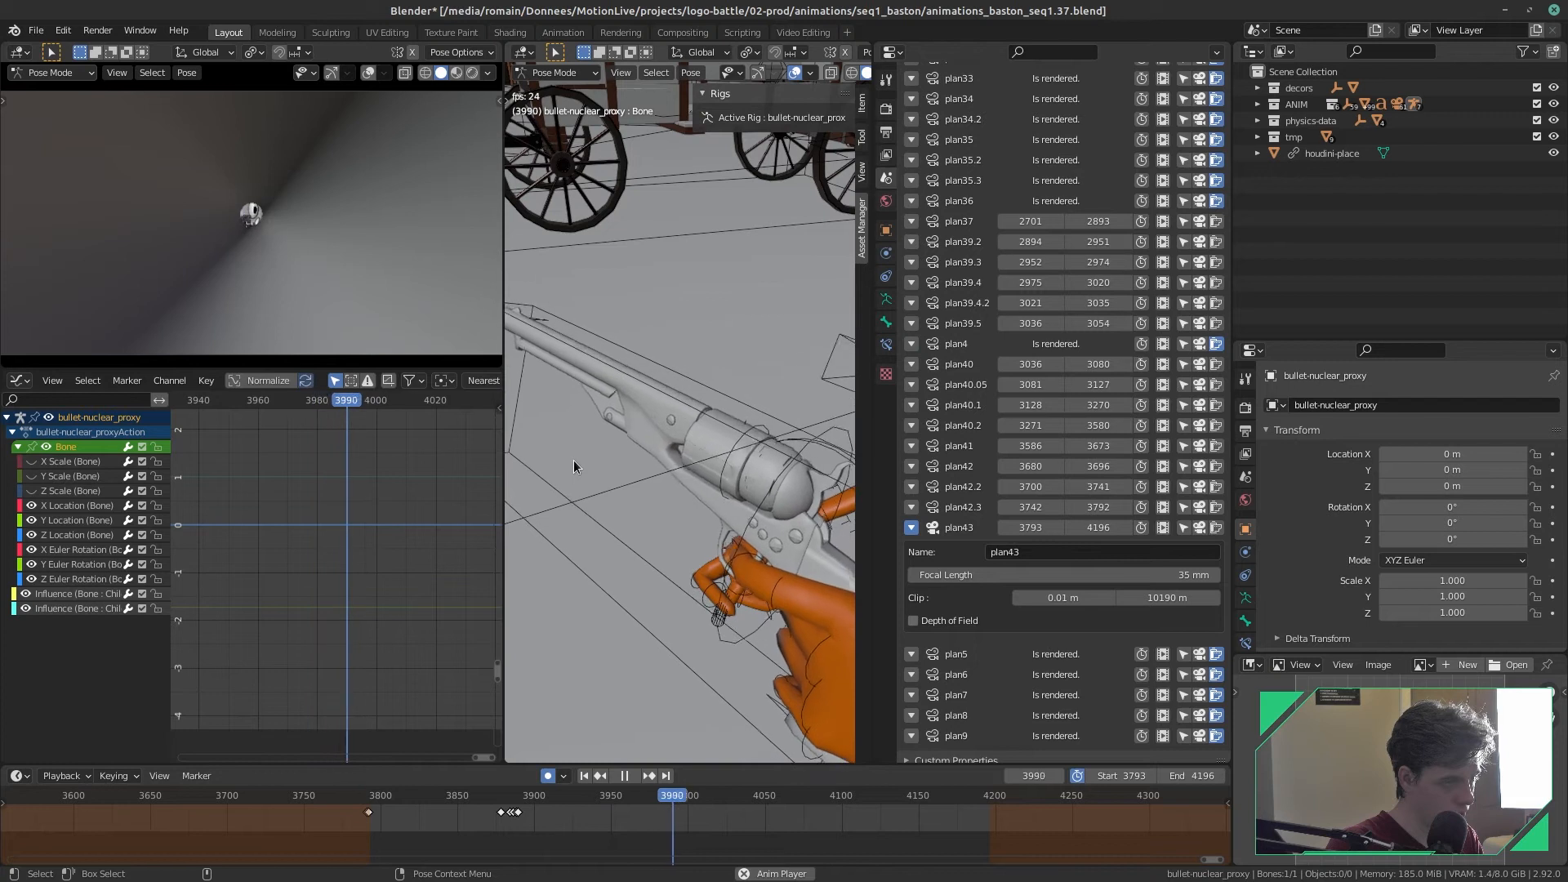
pyautogui.press('space')
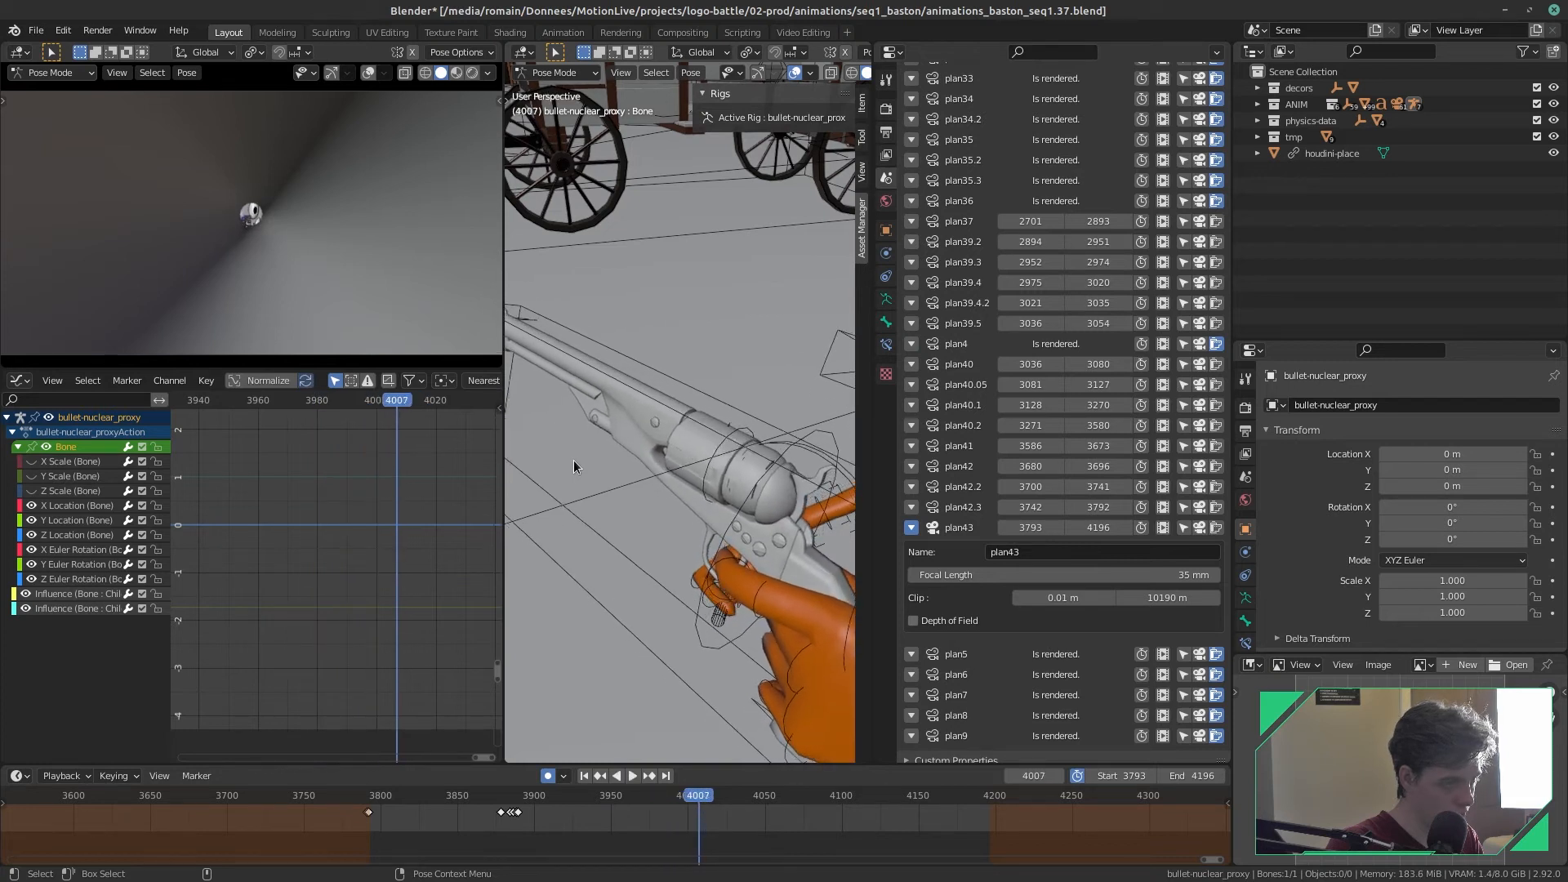
pyautogui.press('i')
pyautogui.hotkey('ctrl', 's')
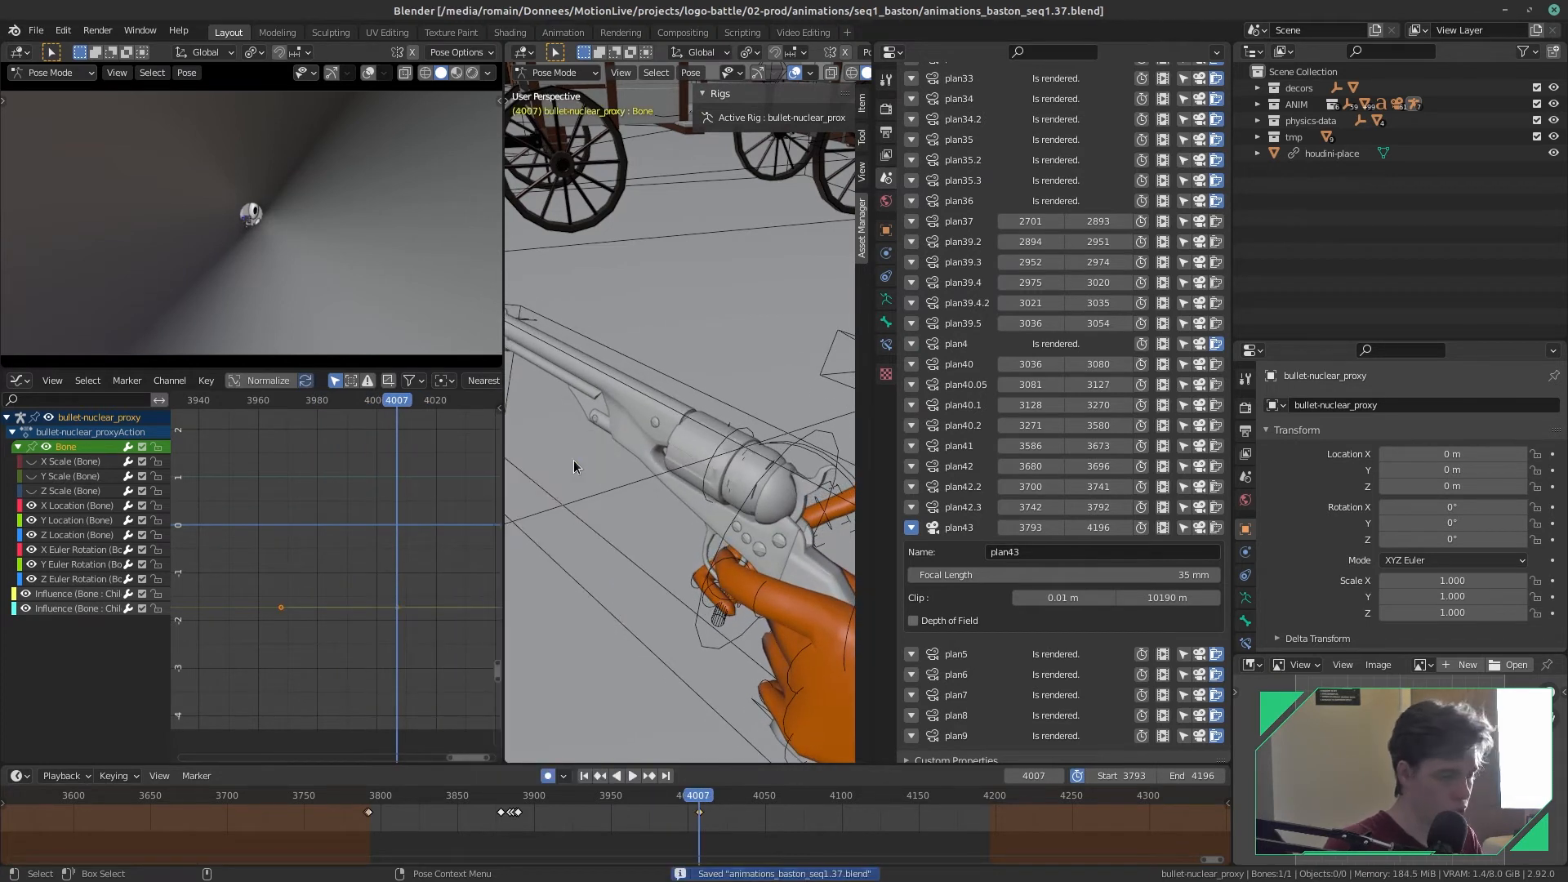
# - Select the ik-arm.L bone of the CHAR : BLENDER_proxy rig in pose mode, key it at frame 4007 and save the file
pyautogui.scroll(-5, 668, 470)
pyautogui.click(759, 502)
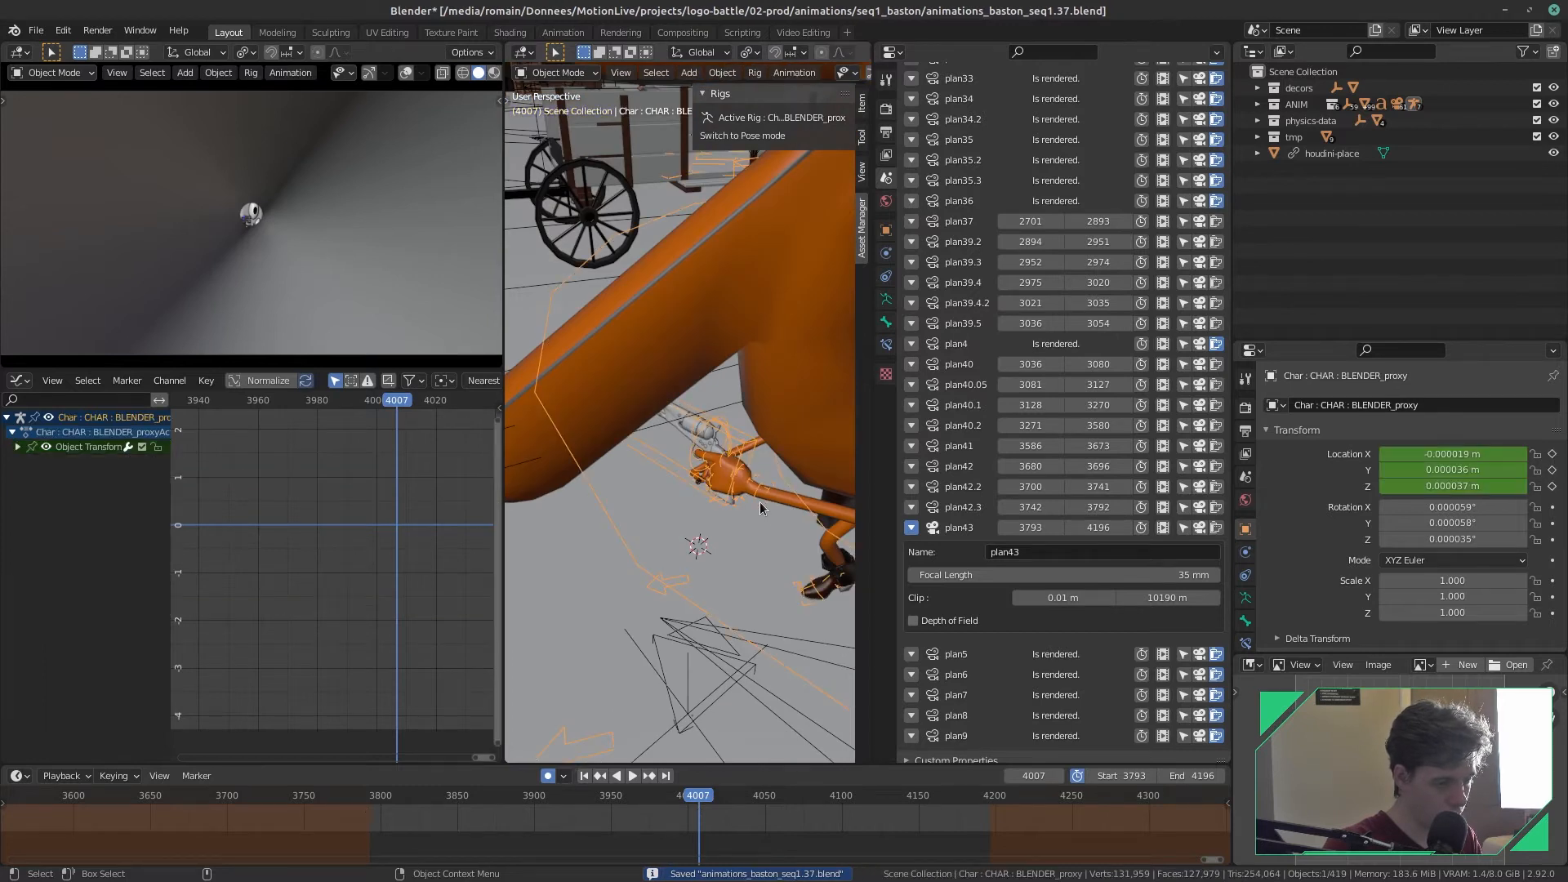
pyautogui.scroll(5, 694, 627)
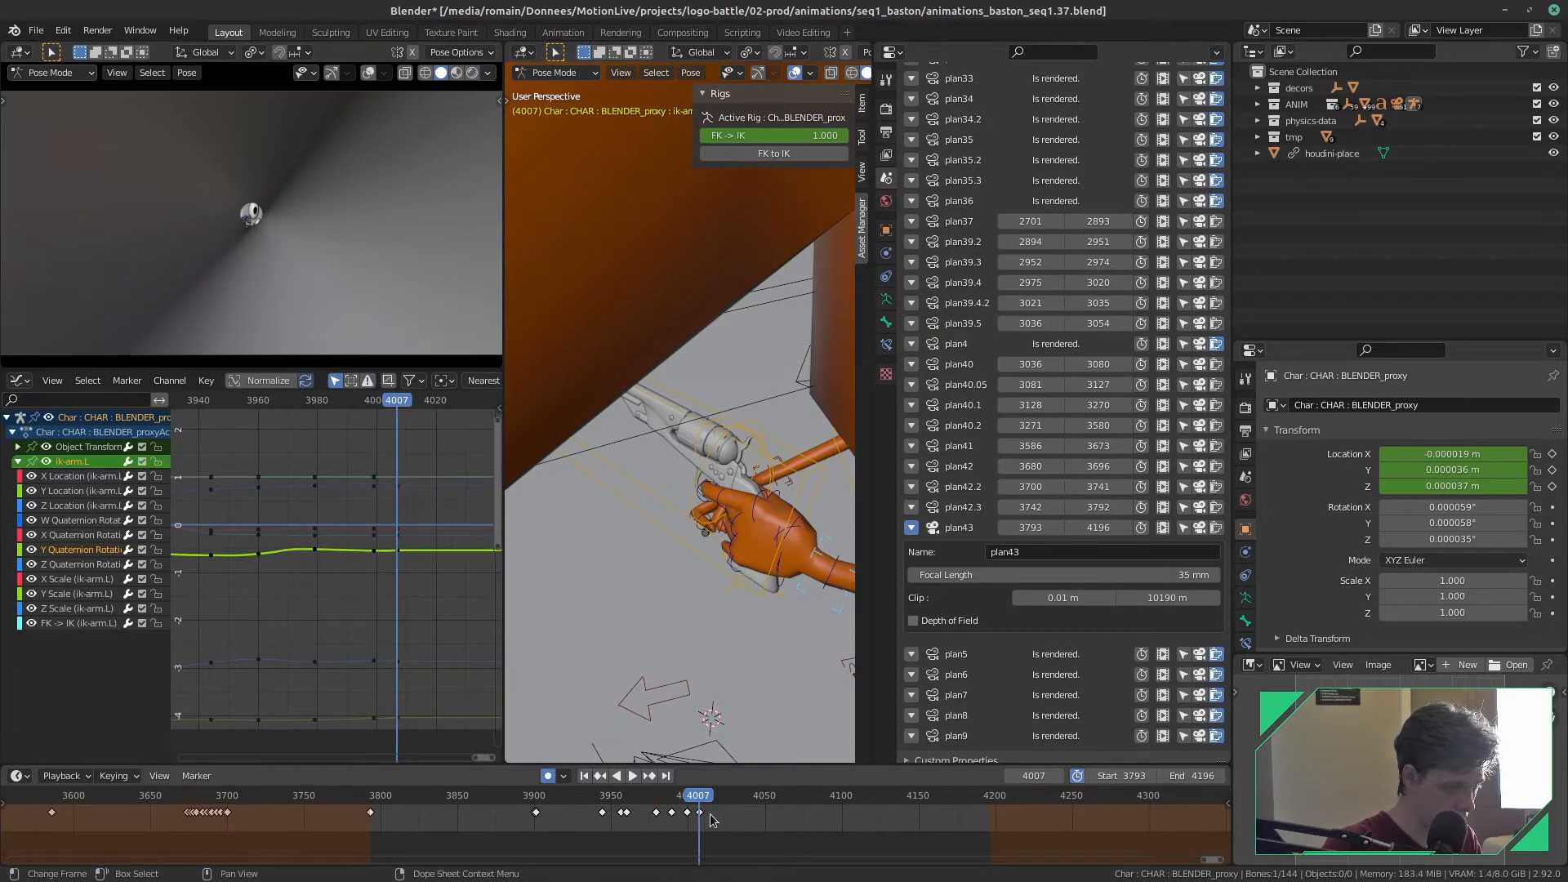
pyautogui.hotkey('ctrl', 's')
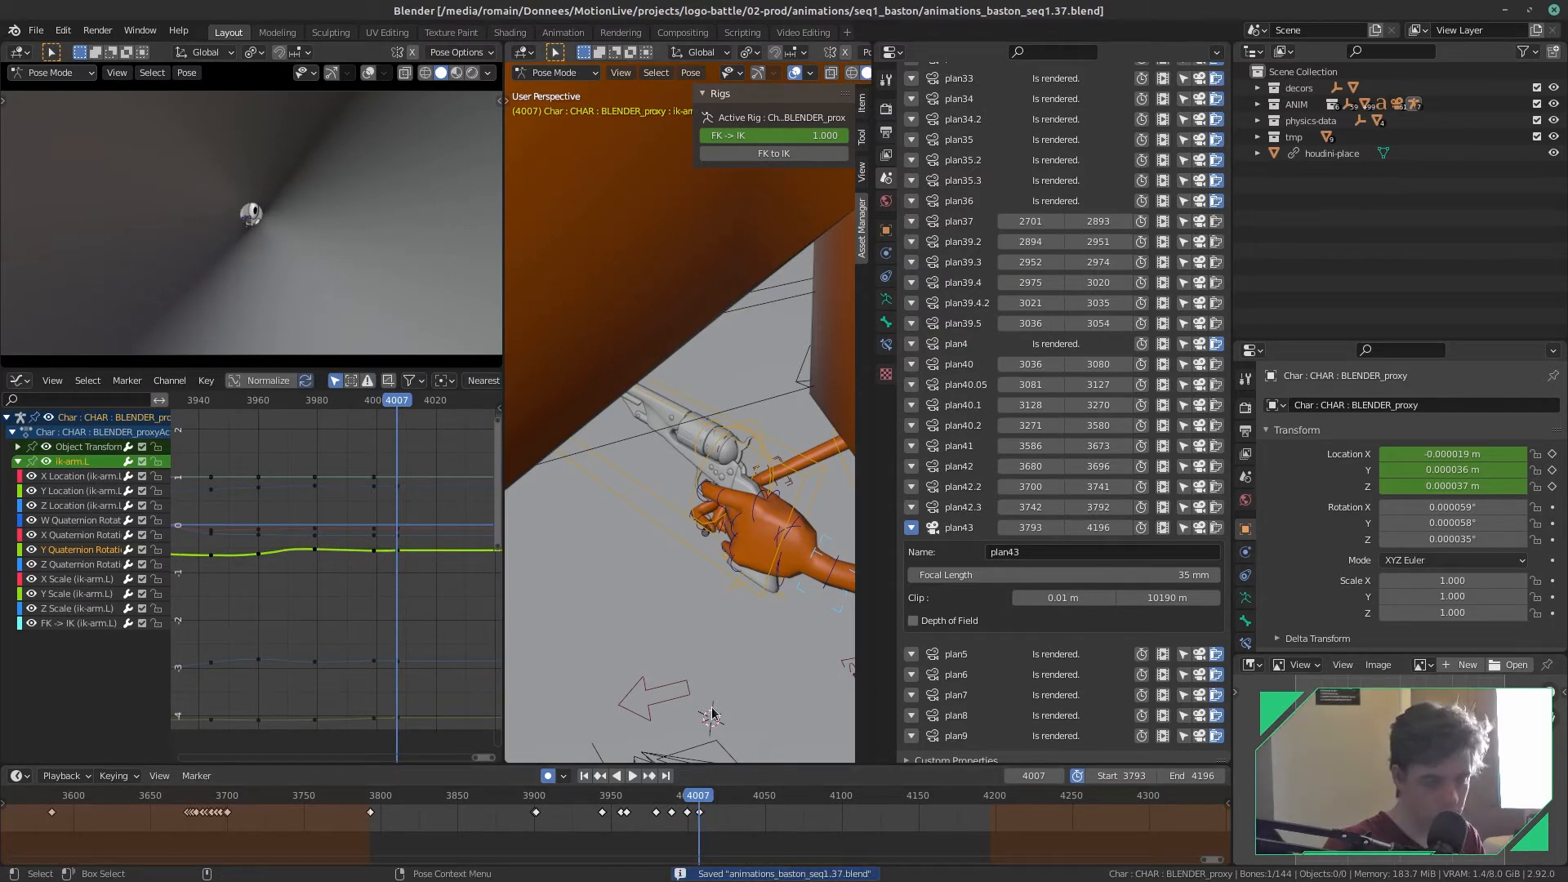
# - Shorten the handles of the ik-arm.L keyframes at frame 4007 by scaling them along X in the Graph Editor, and save the file
pyautogui.moveTo(438, 461); pyautogui.dragTo(393, 751)
pyautogui.press('s')
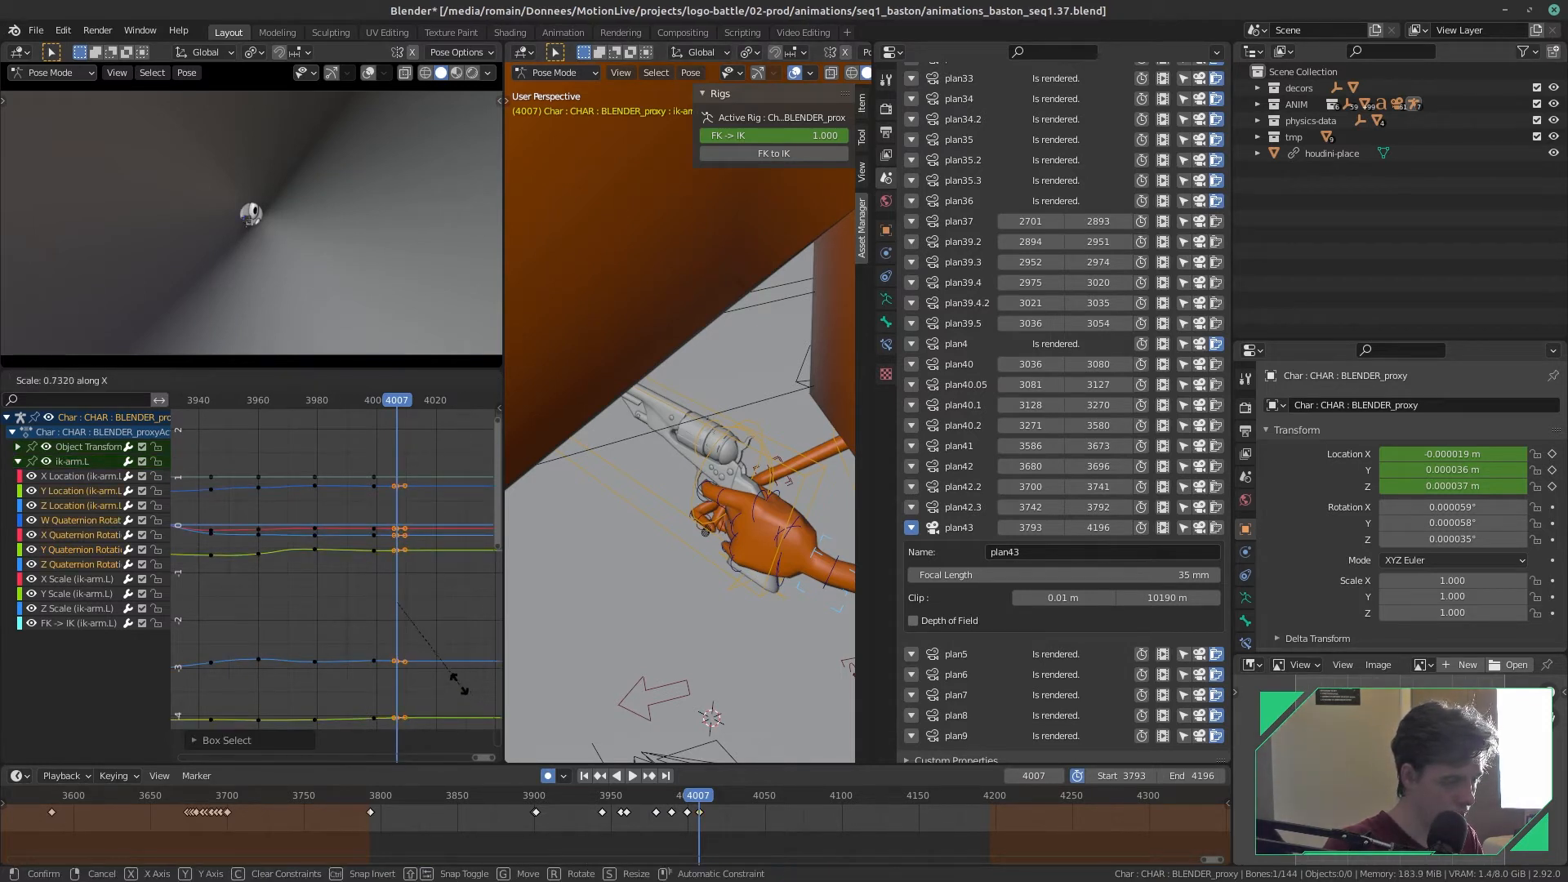
pyautogui.click(461, 690)
pyautogui.hotkey('ctrl', 's')
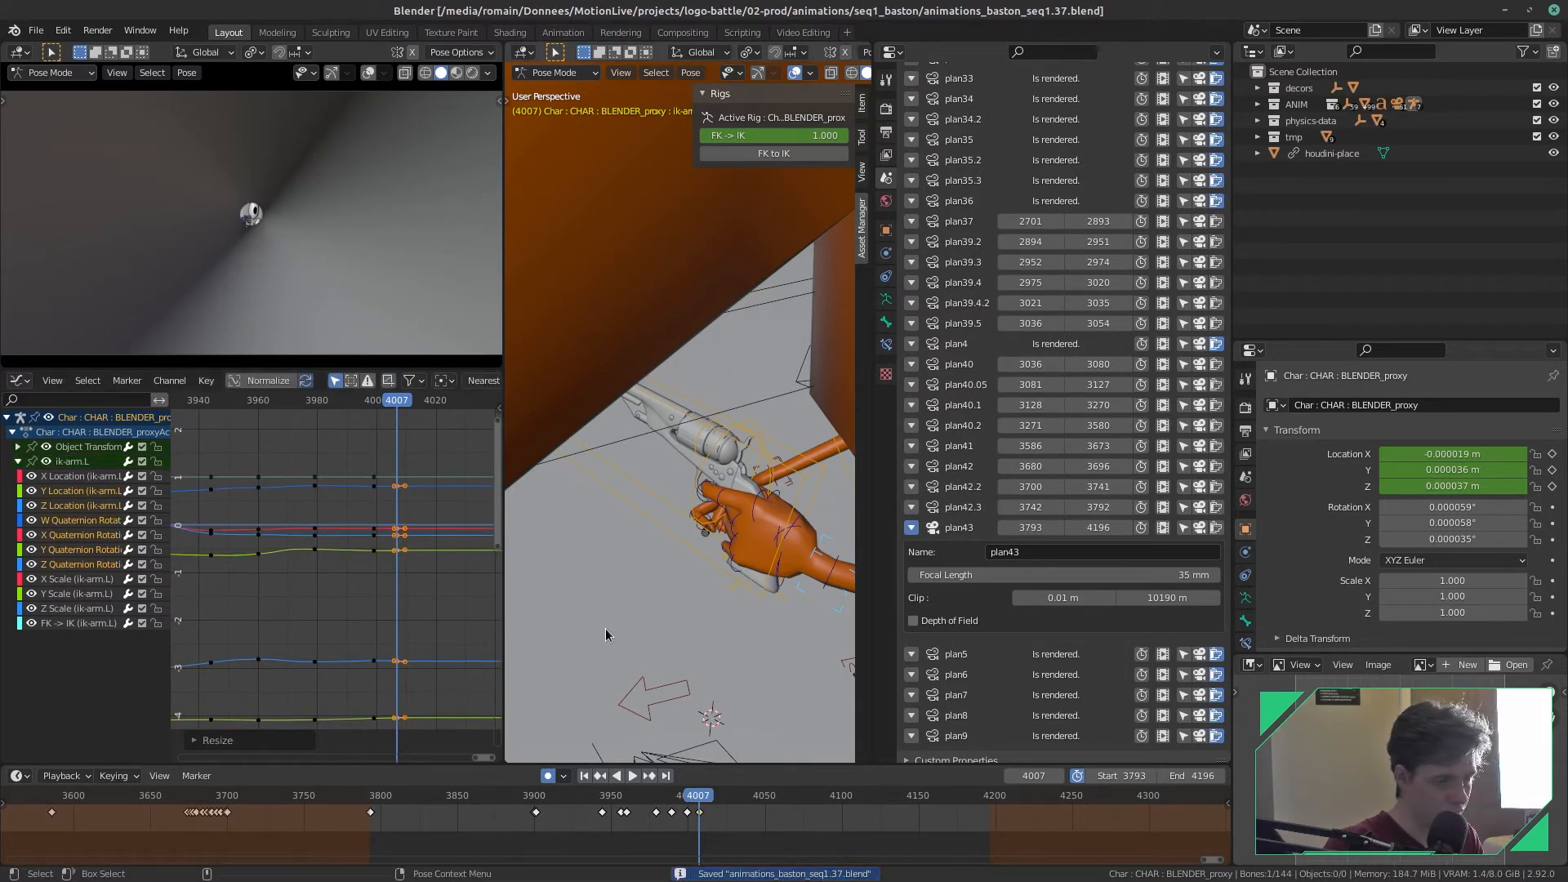
# - Display the scene in wireframe and put the bullet-nuclear_proxy rig inside the revolver into pose mode
pyautogui.hotkey('ctrl', 'Tab')
pyautogui.hotkey('shift', 'z')
pyautogui.scroll(2, 637, 487)
pyautogui.scroll(2, 653, 502)
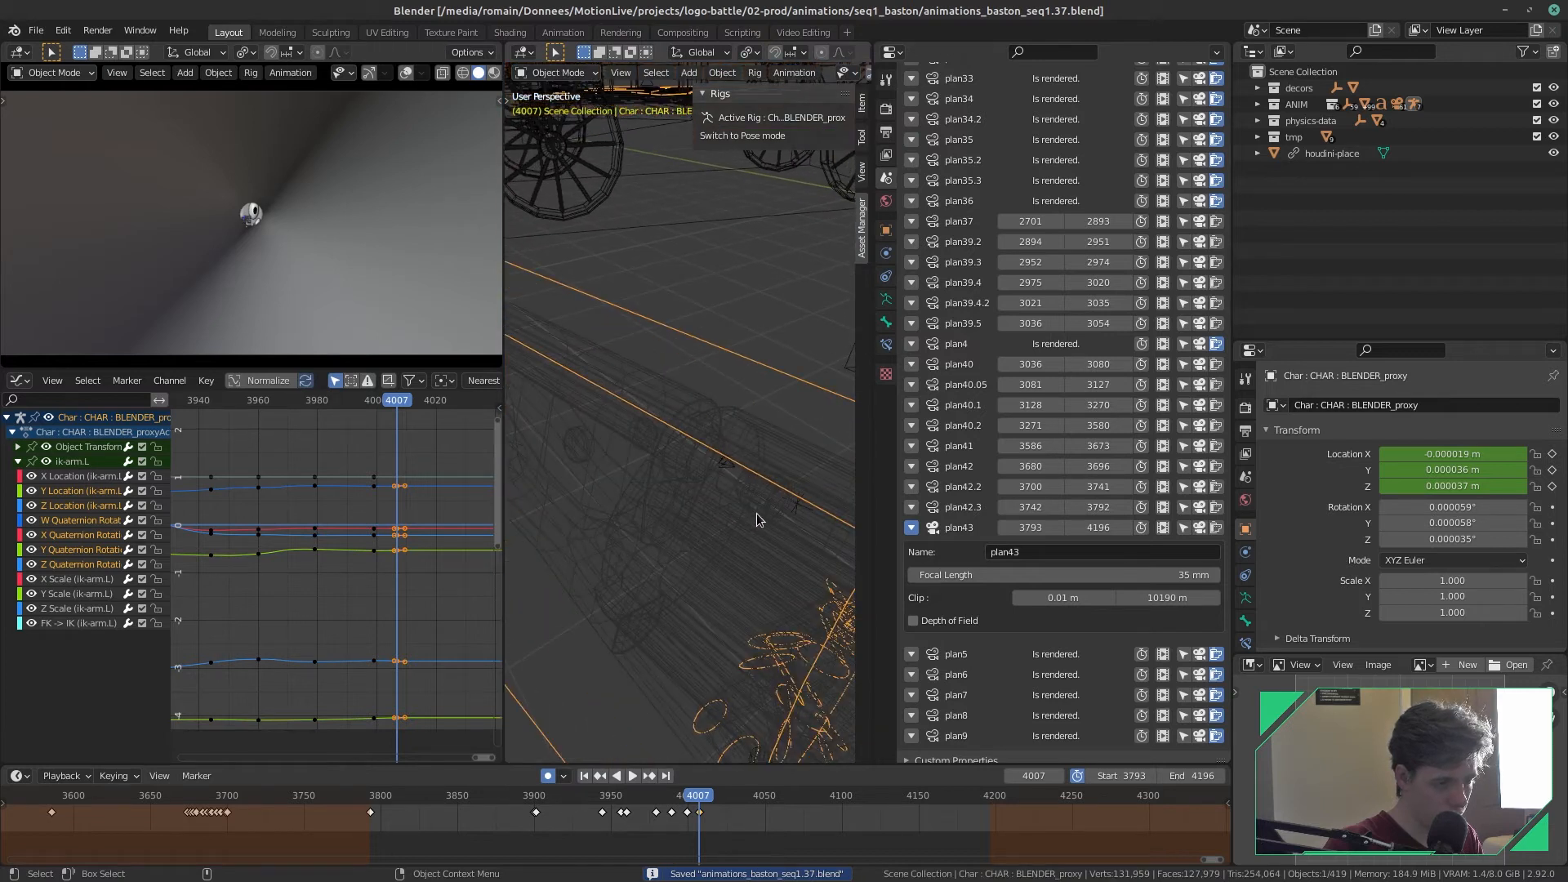
pyautogui.click(816, 556)
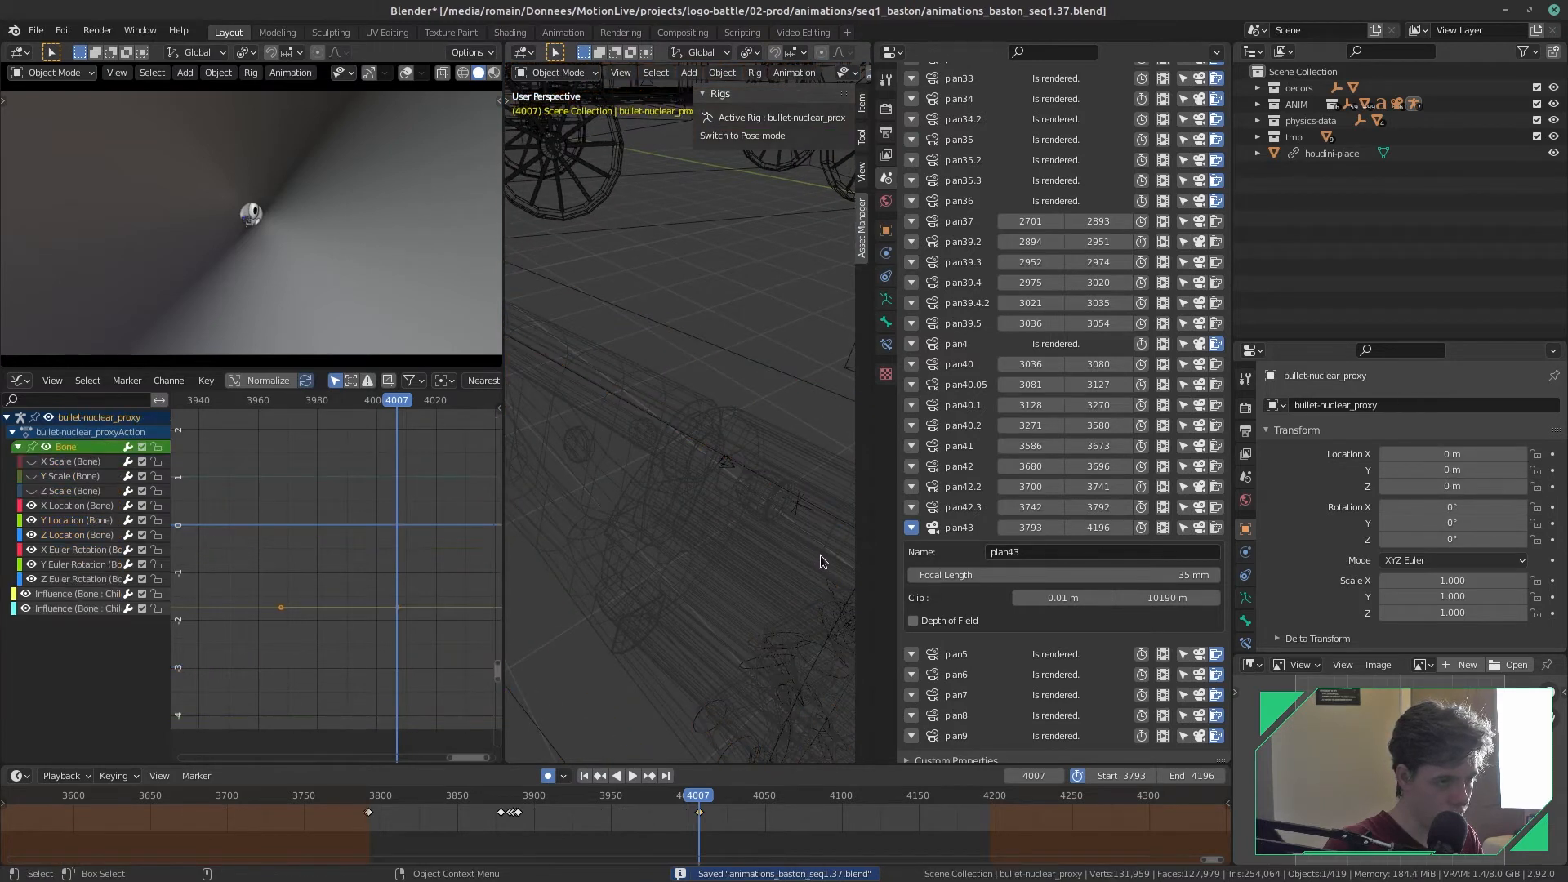
pyautogui.hotkey('ctrl', 'Tab')
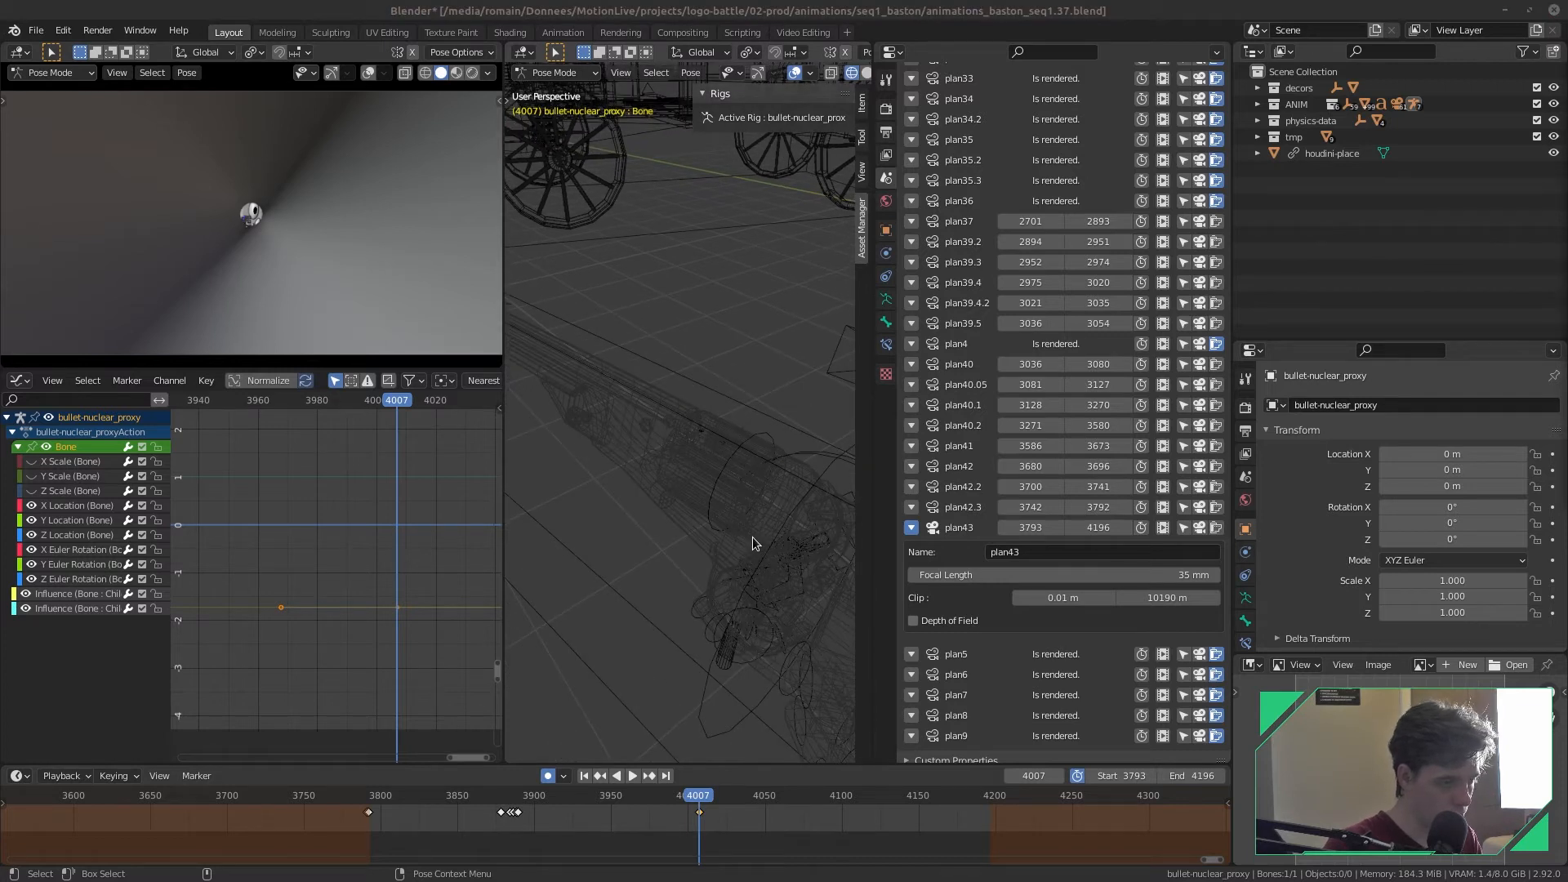
# - At frame 4030, move the bullet bone forward along its local Y axis in the barrel and shift it about 0.007 m to centre it
pyautogui.press('space')
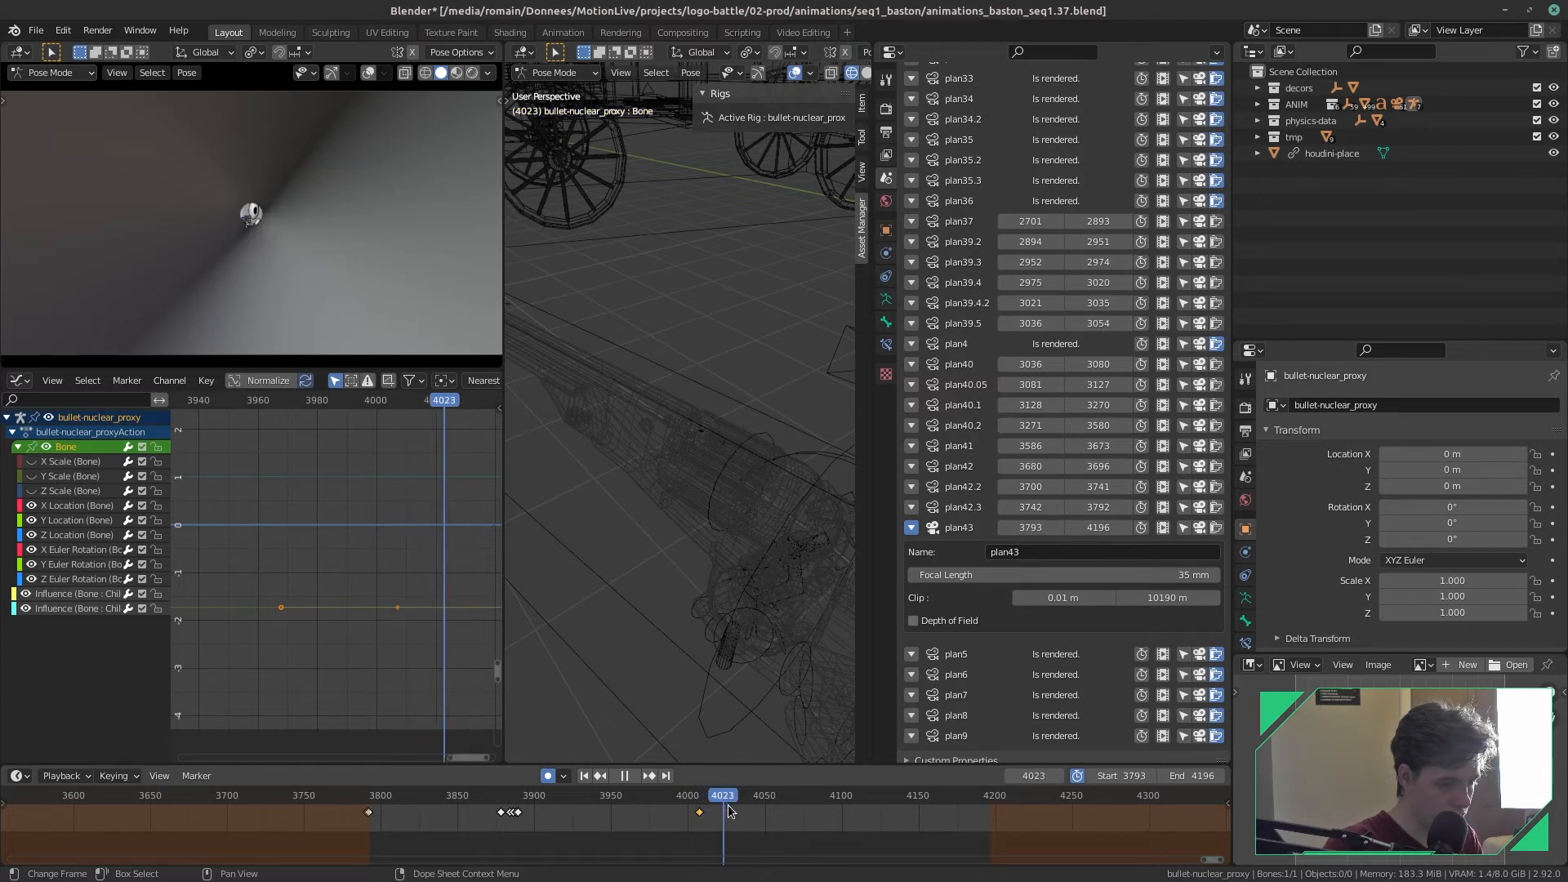
pyautogui.press('space')
pyautogui.hotkey('ctrl', 's')
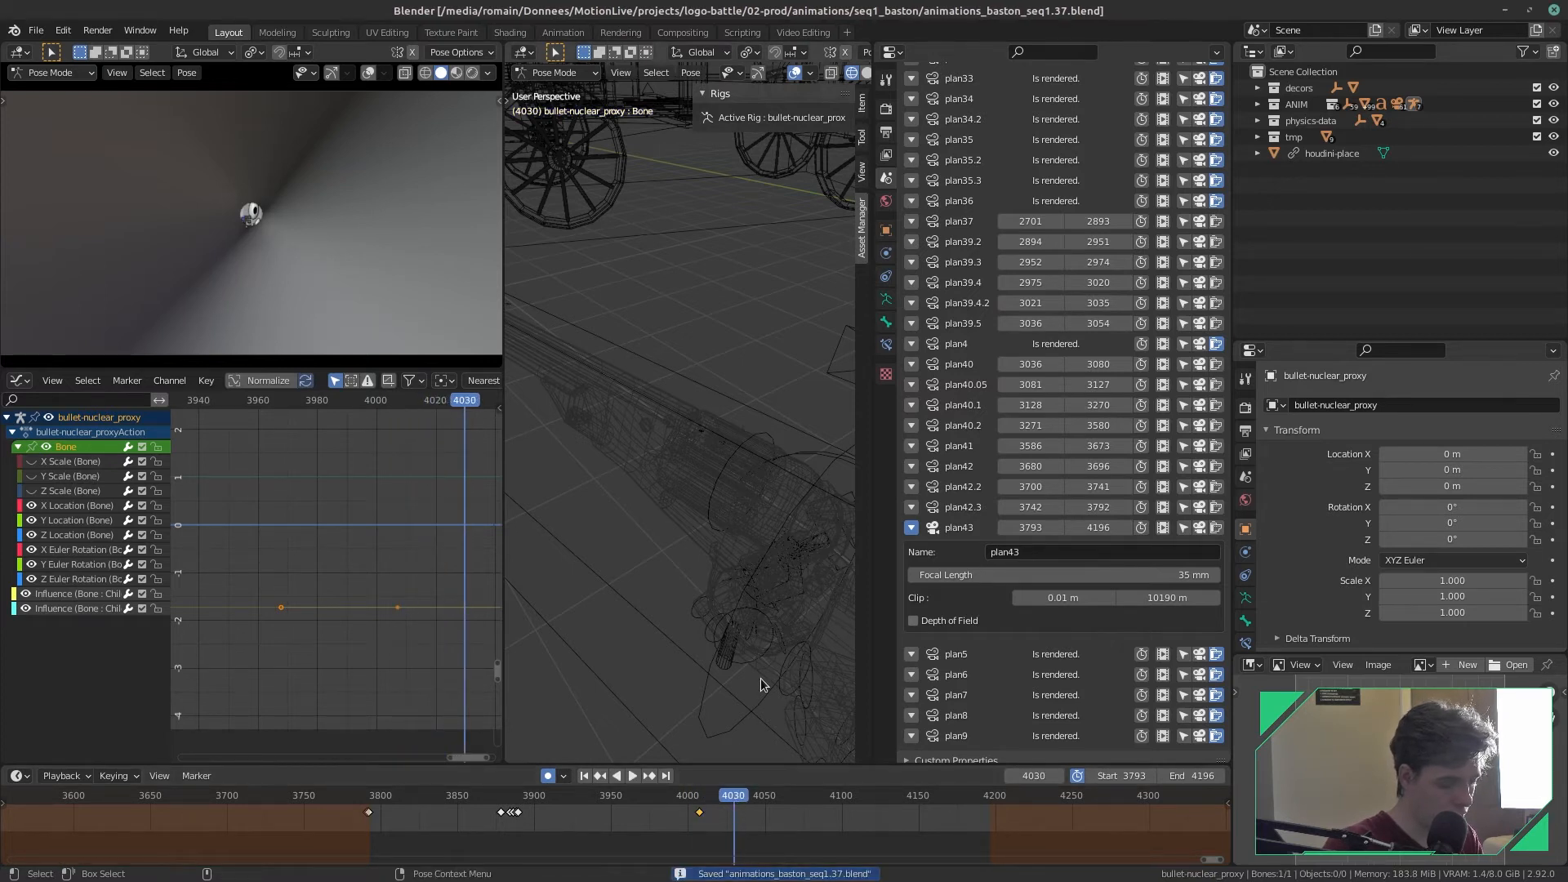
pyautogui.press('g')
pyautogui.press('y')
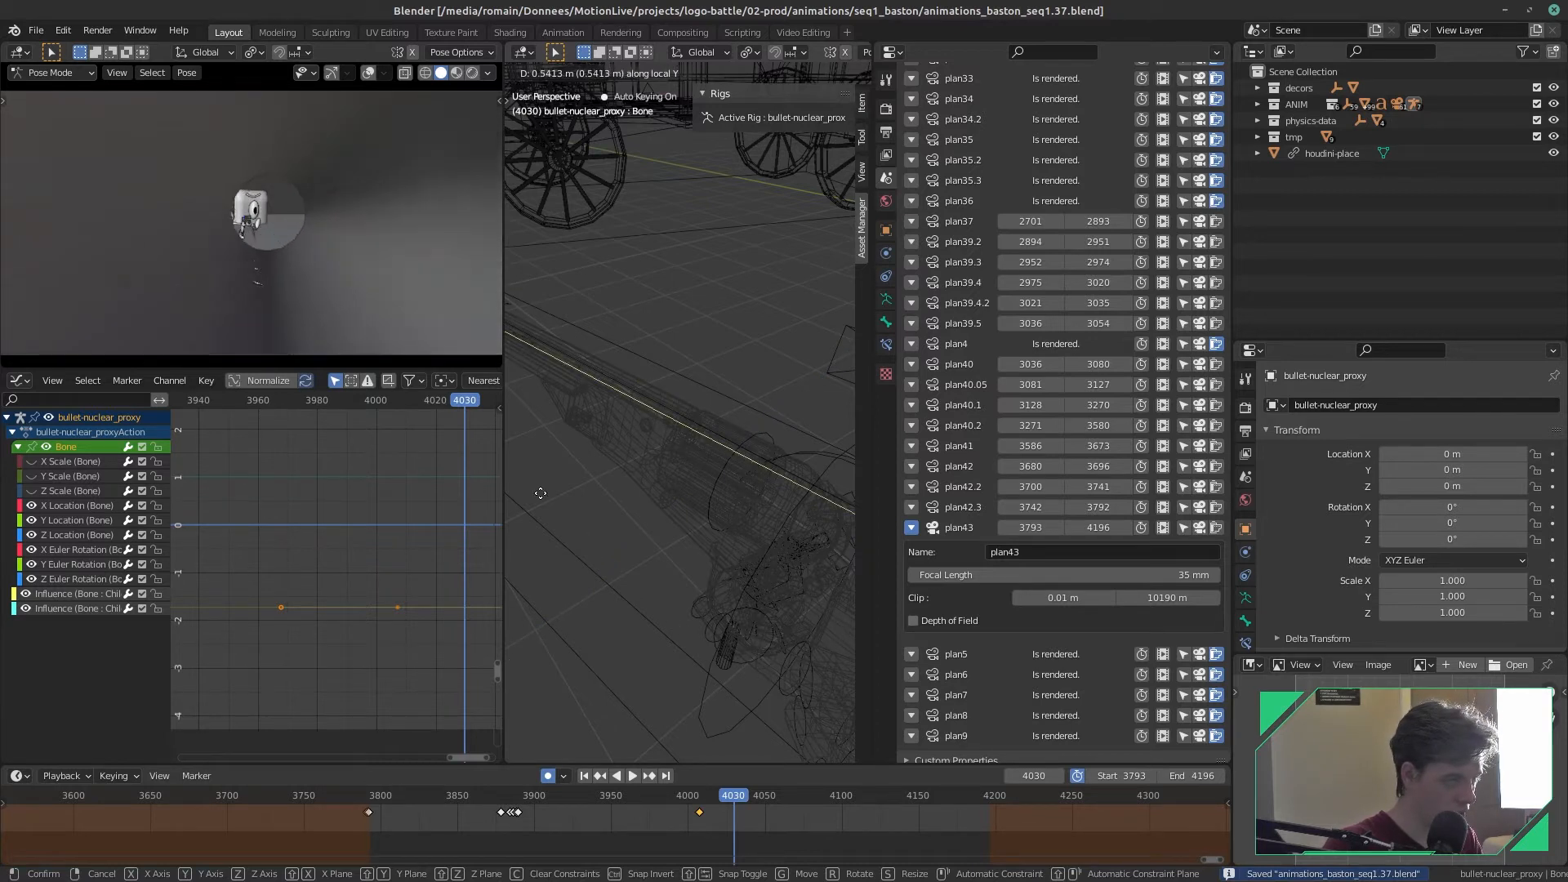
pyautogui.click(862, 477)
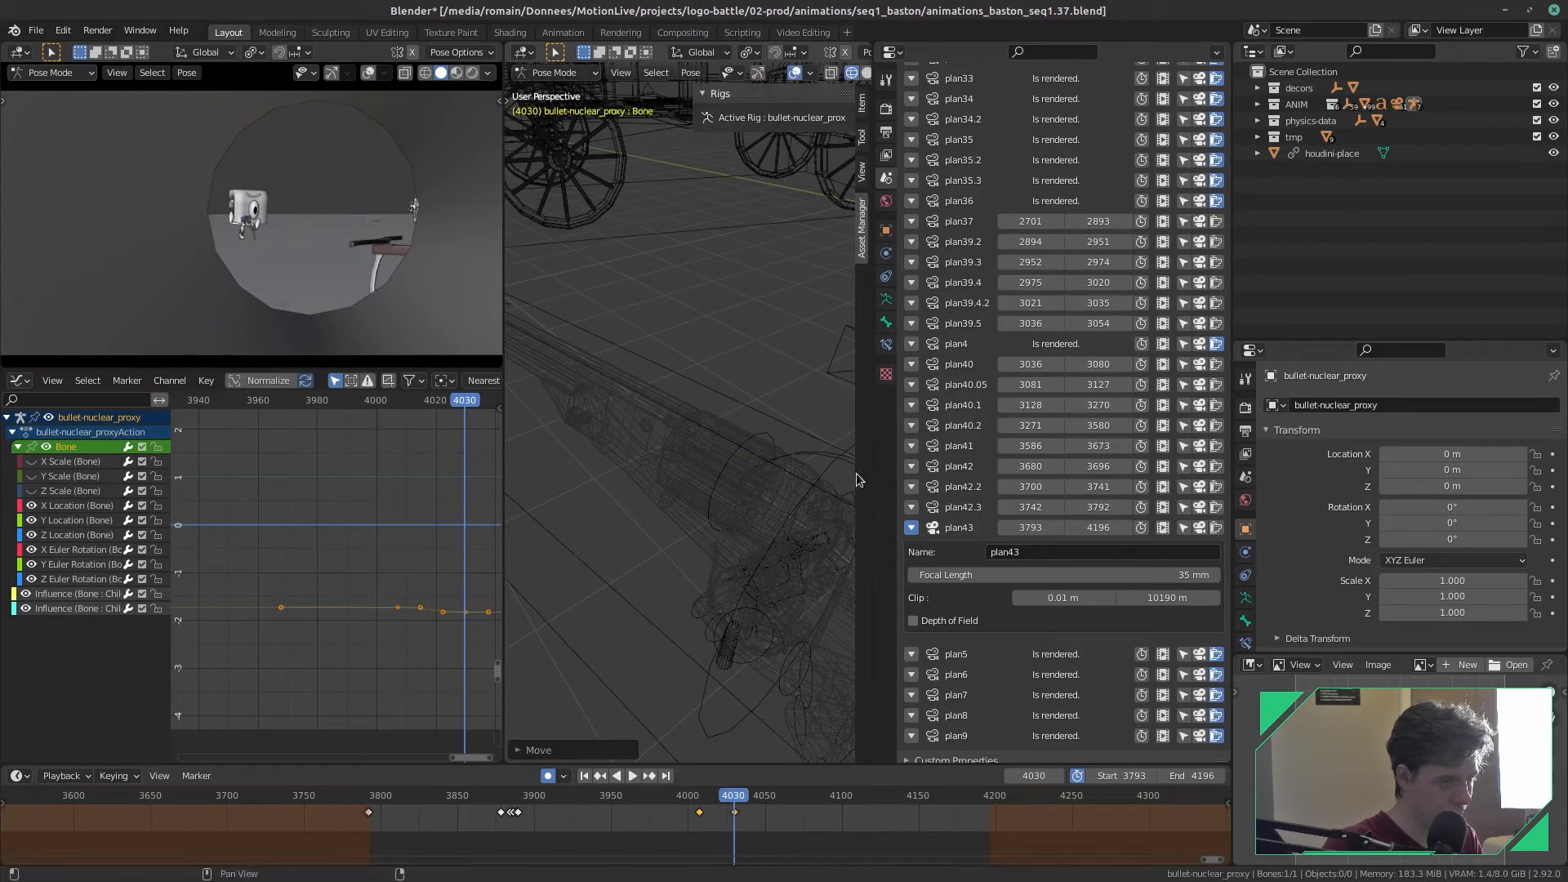
pyautogui.press('g')
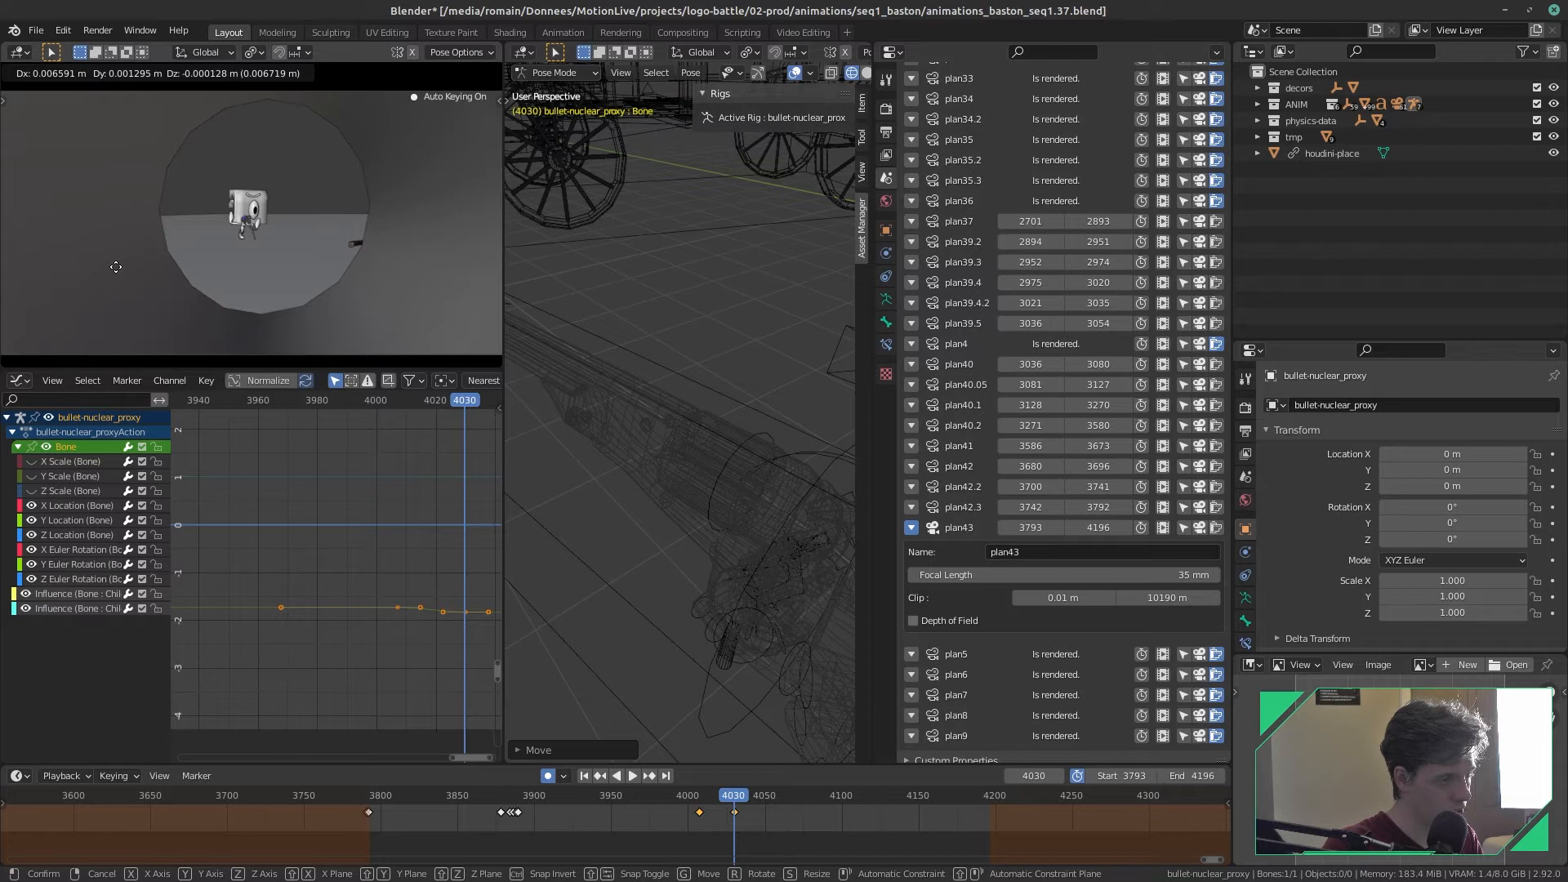
pyautogui.click(116, 267)
# - Move the bullet bone out of the barrel along its local Y axis by about 35 m, up to the opponent's gun
pyautogui.moveTo(653, 402); pyautogui.dragTo(717, 503, button='middle')
pyautogui.press('g')
pyautogui.press('y')
pyautogui.press('y')
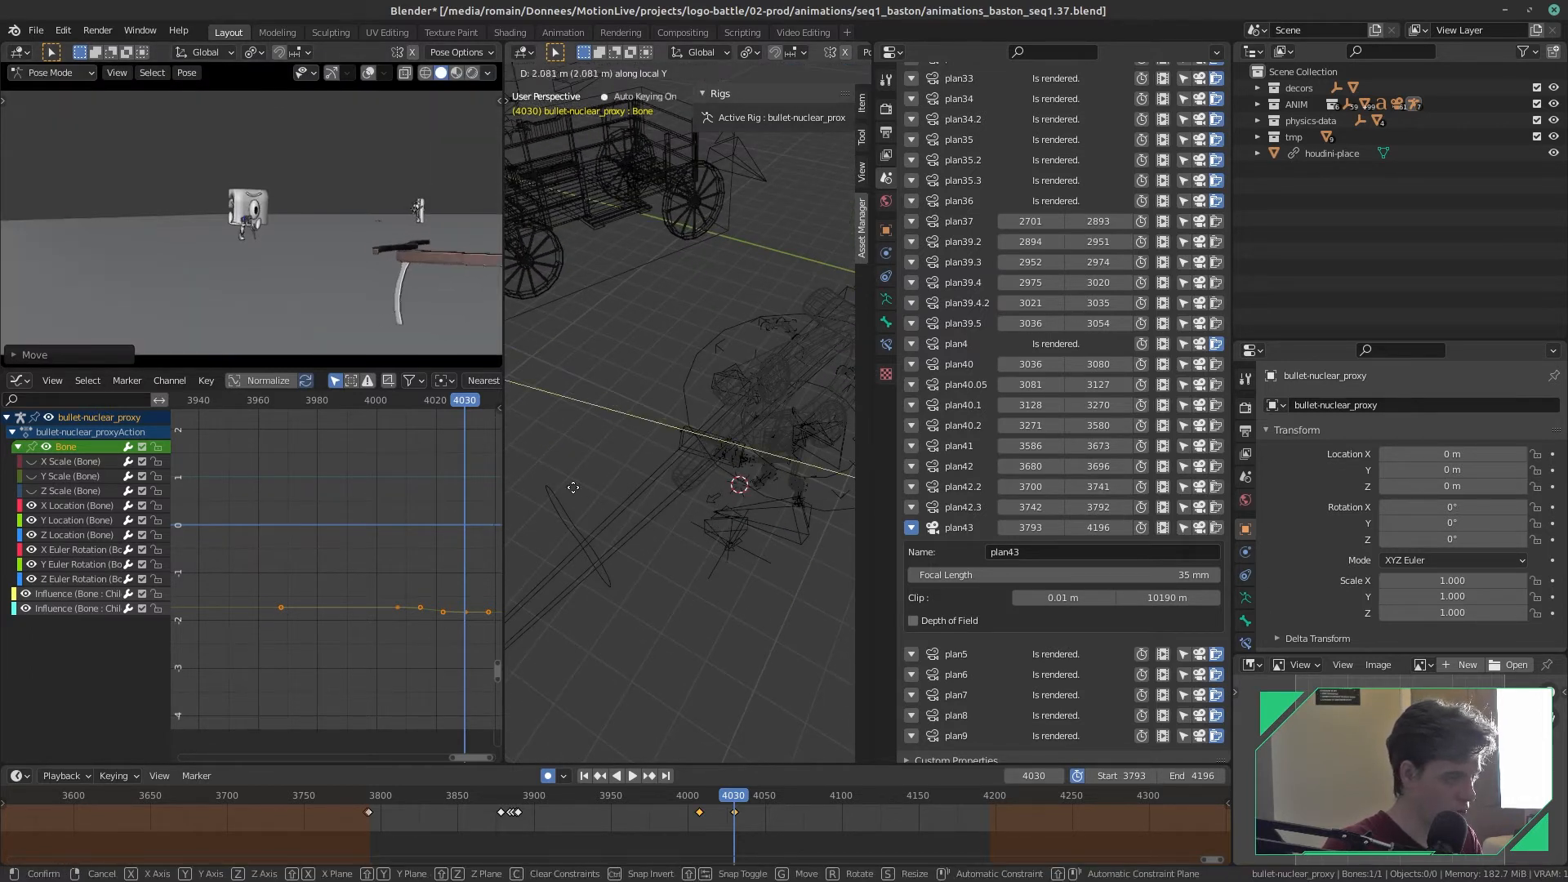
pyautogui.click(706, 410)
pyautogui.press('g')
pyautogui.press('y')
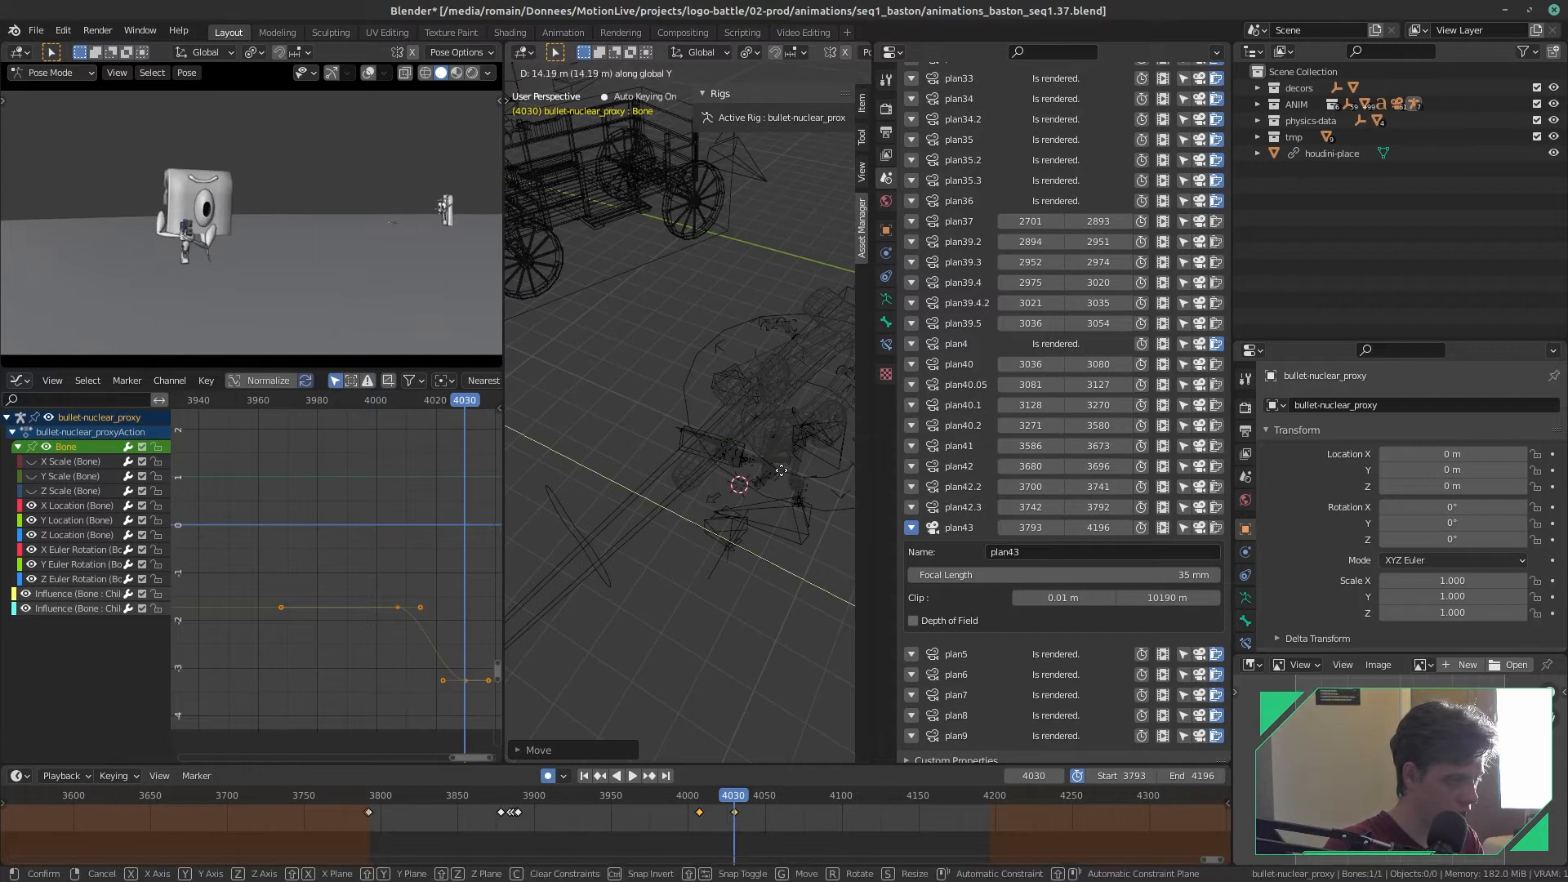
pyautogui.press('y')
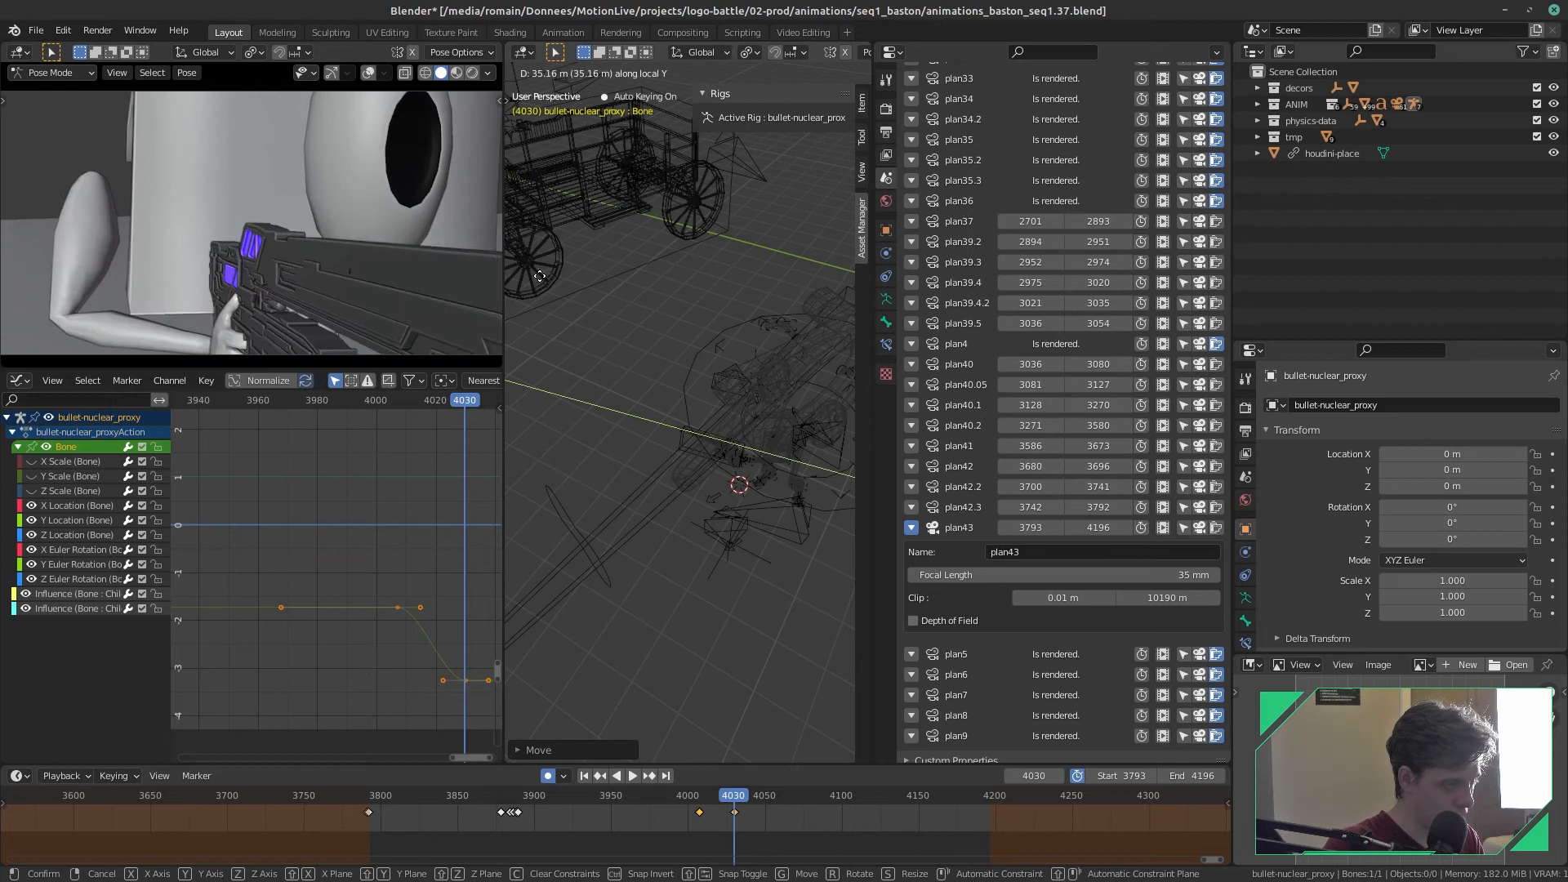
pyautogui.click(542, 279)
# - Push the bullet bone further along its local Y axis and adjust it sideways until the dark sphere in the opponent's gun fills the camera view
pyautogui.press('g')
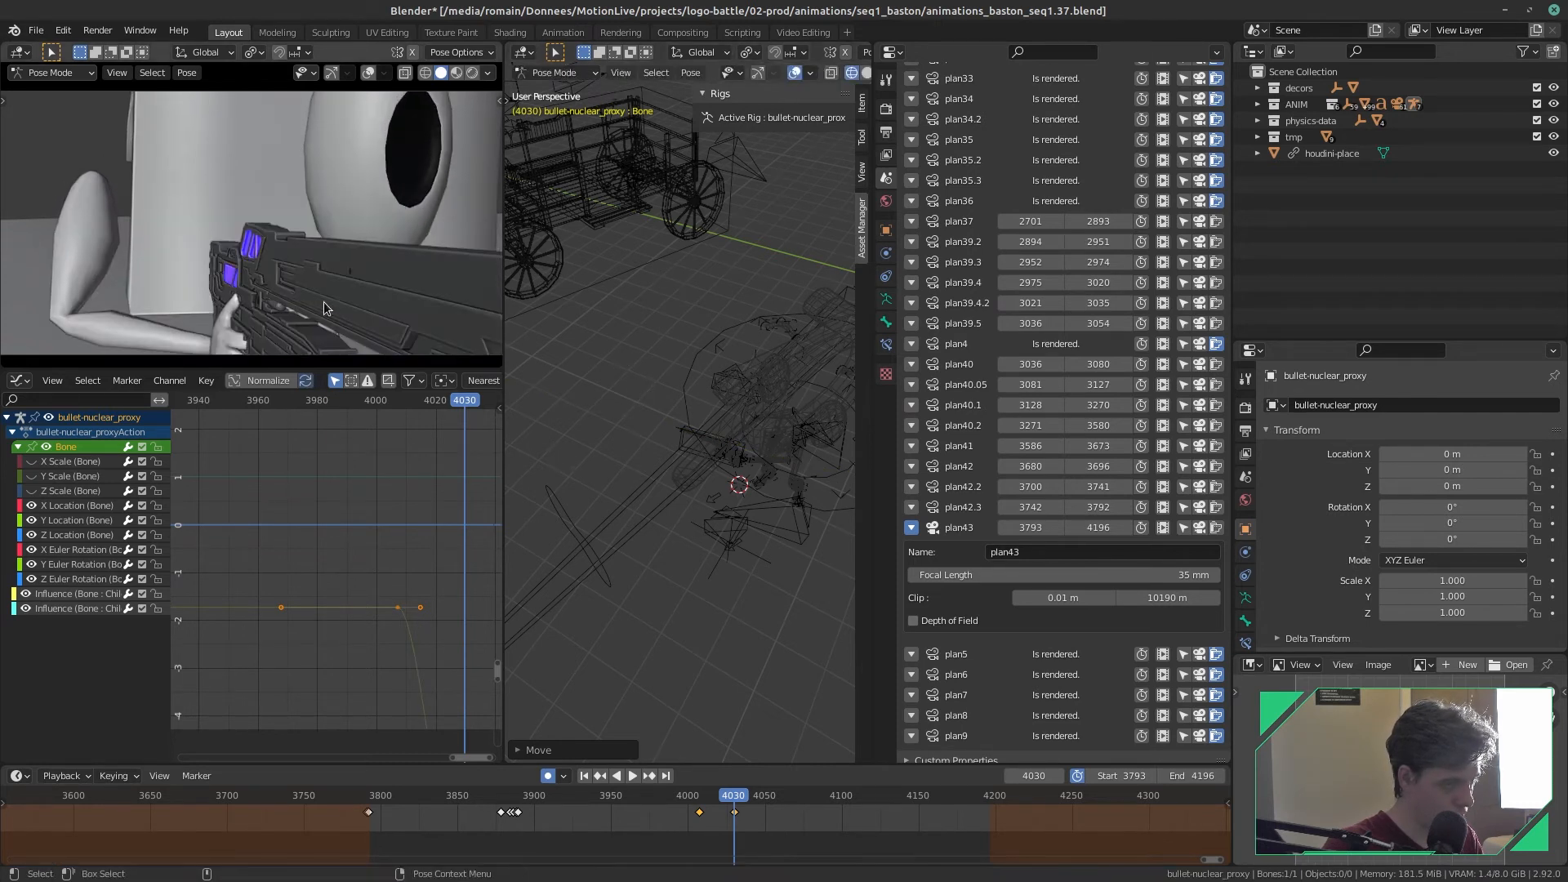
pyautogui.press('y')
pyautogui.press('y')
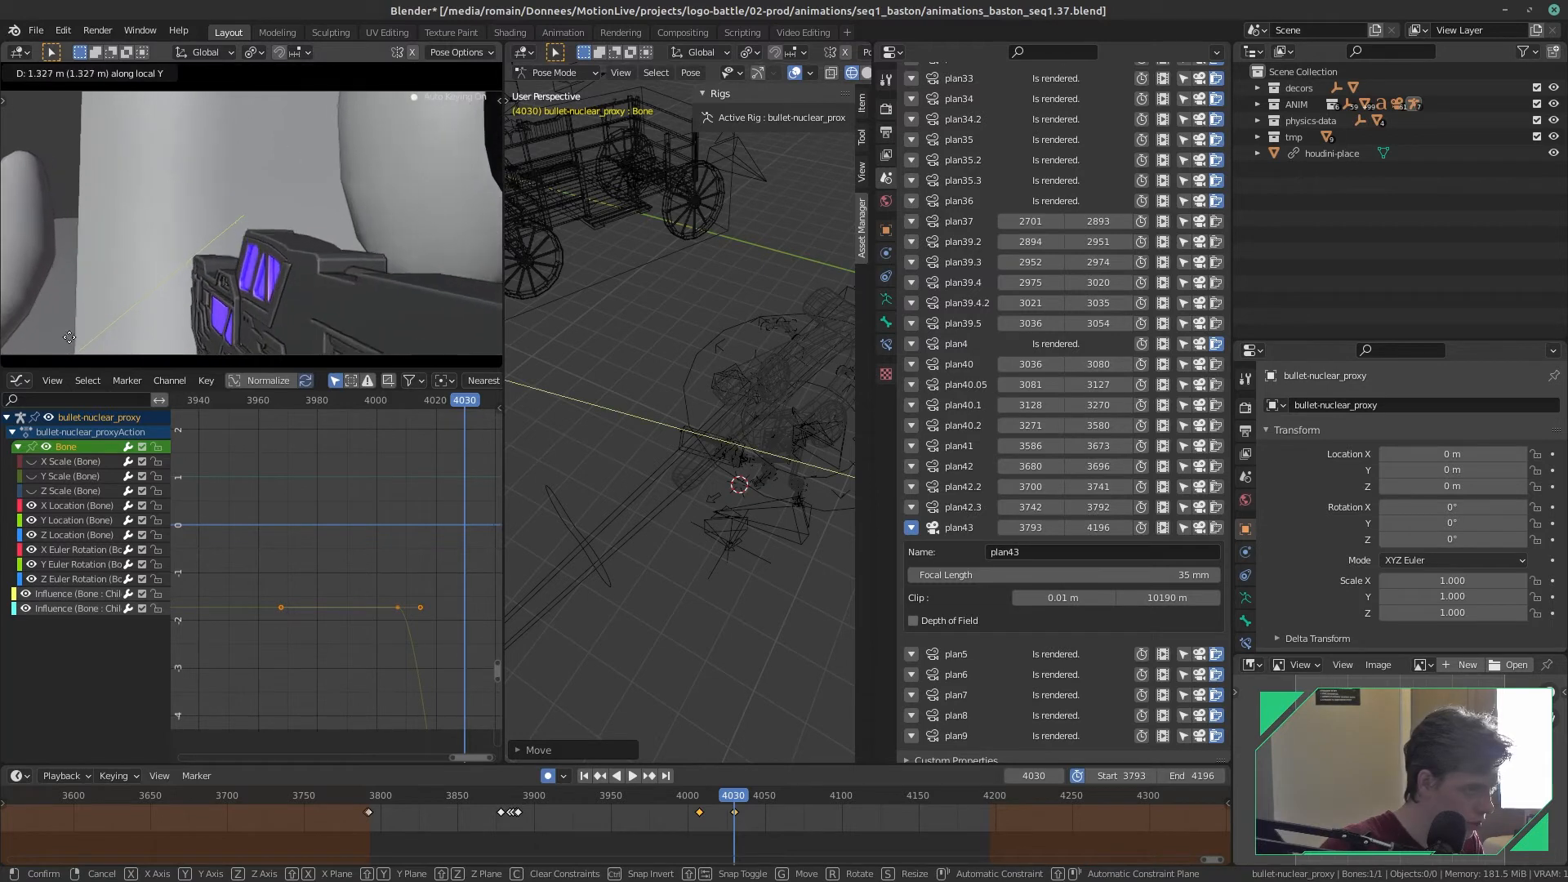
pyautogui.click(9, 365)
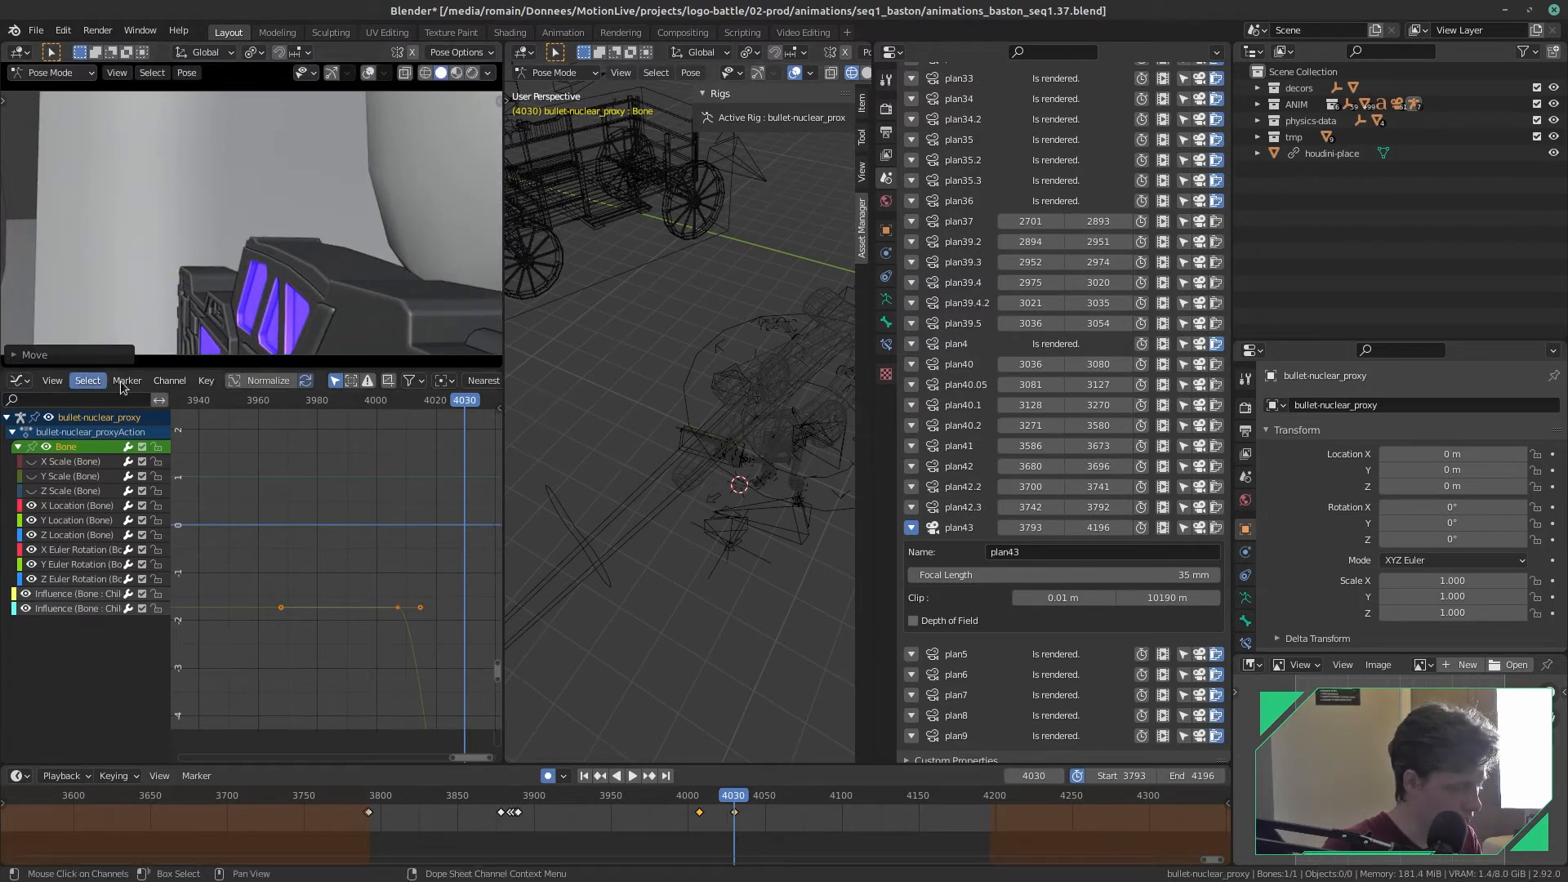
pyautogui.press('g')
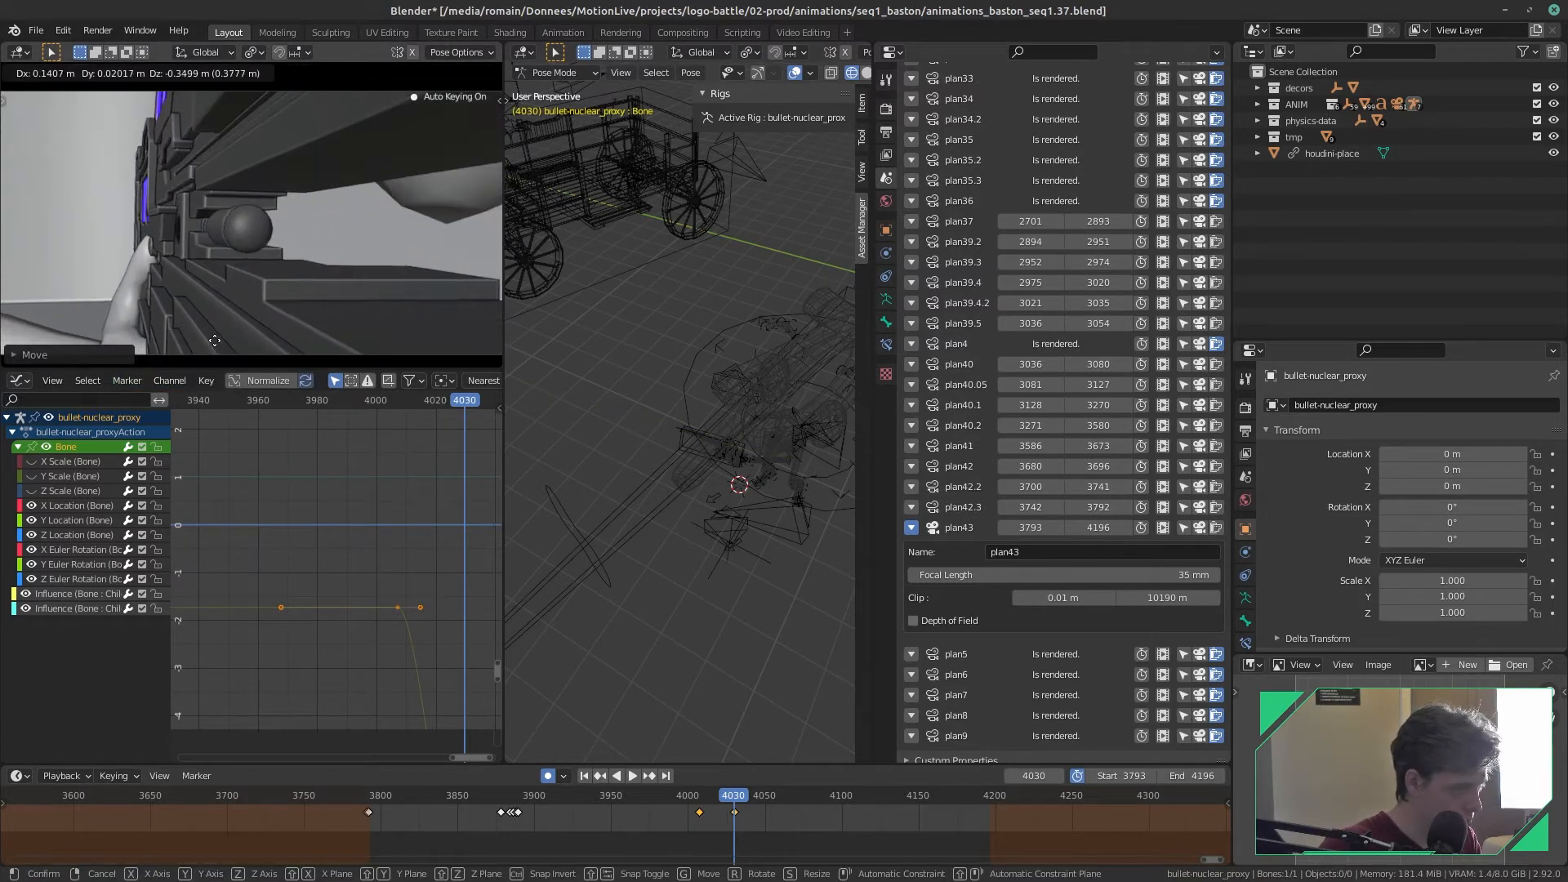
pyautogui.press('y')
pyautogui.press('y')
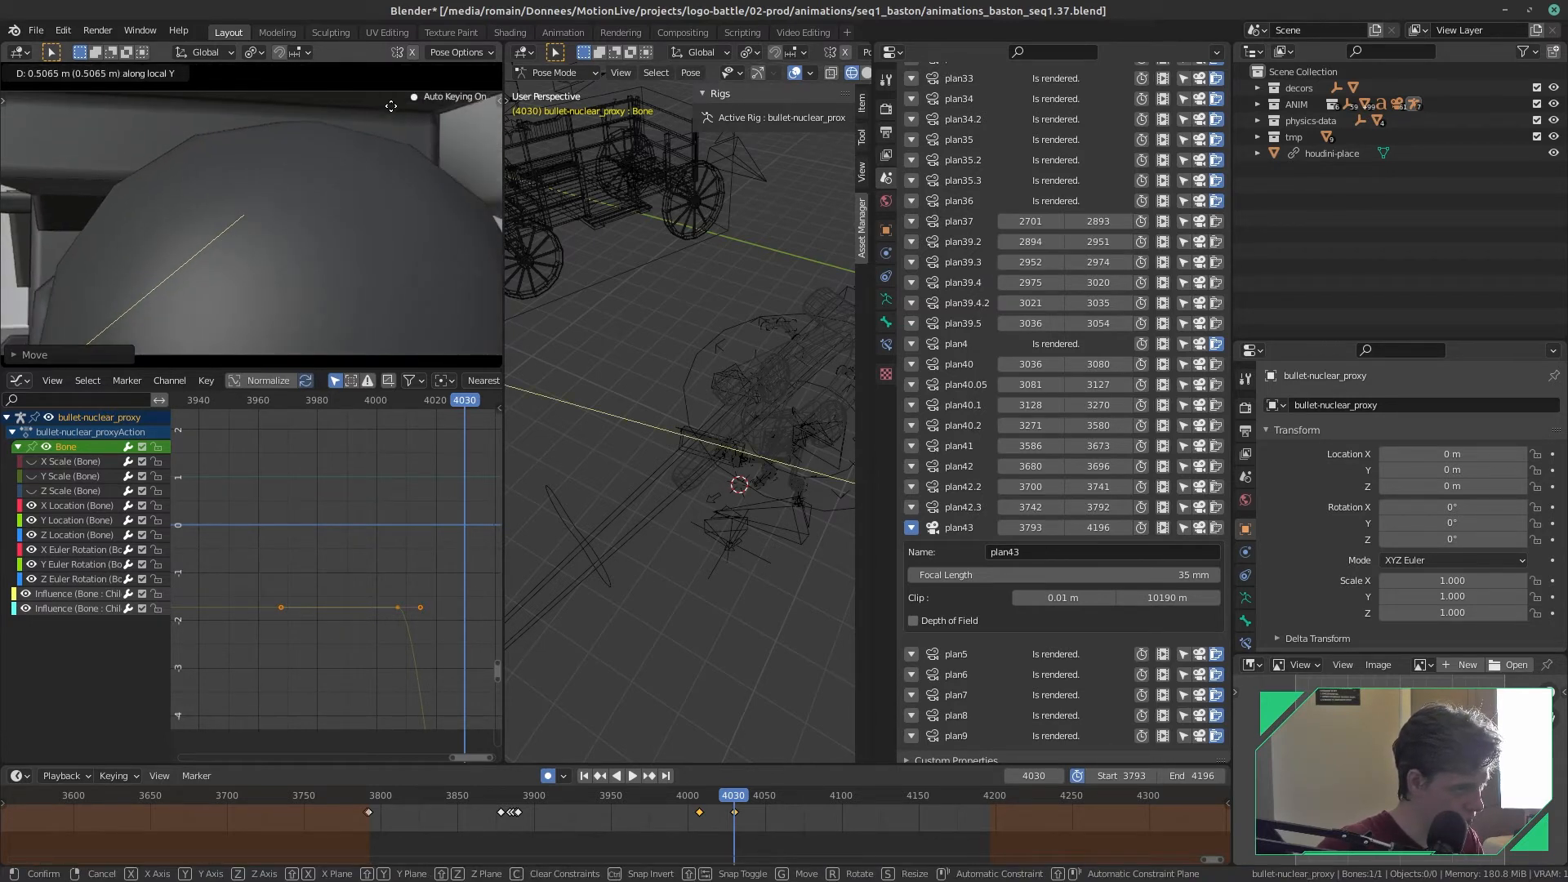
pyautogui.press('y')
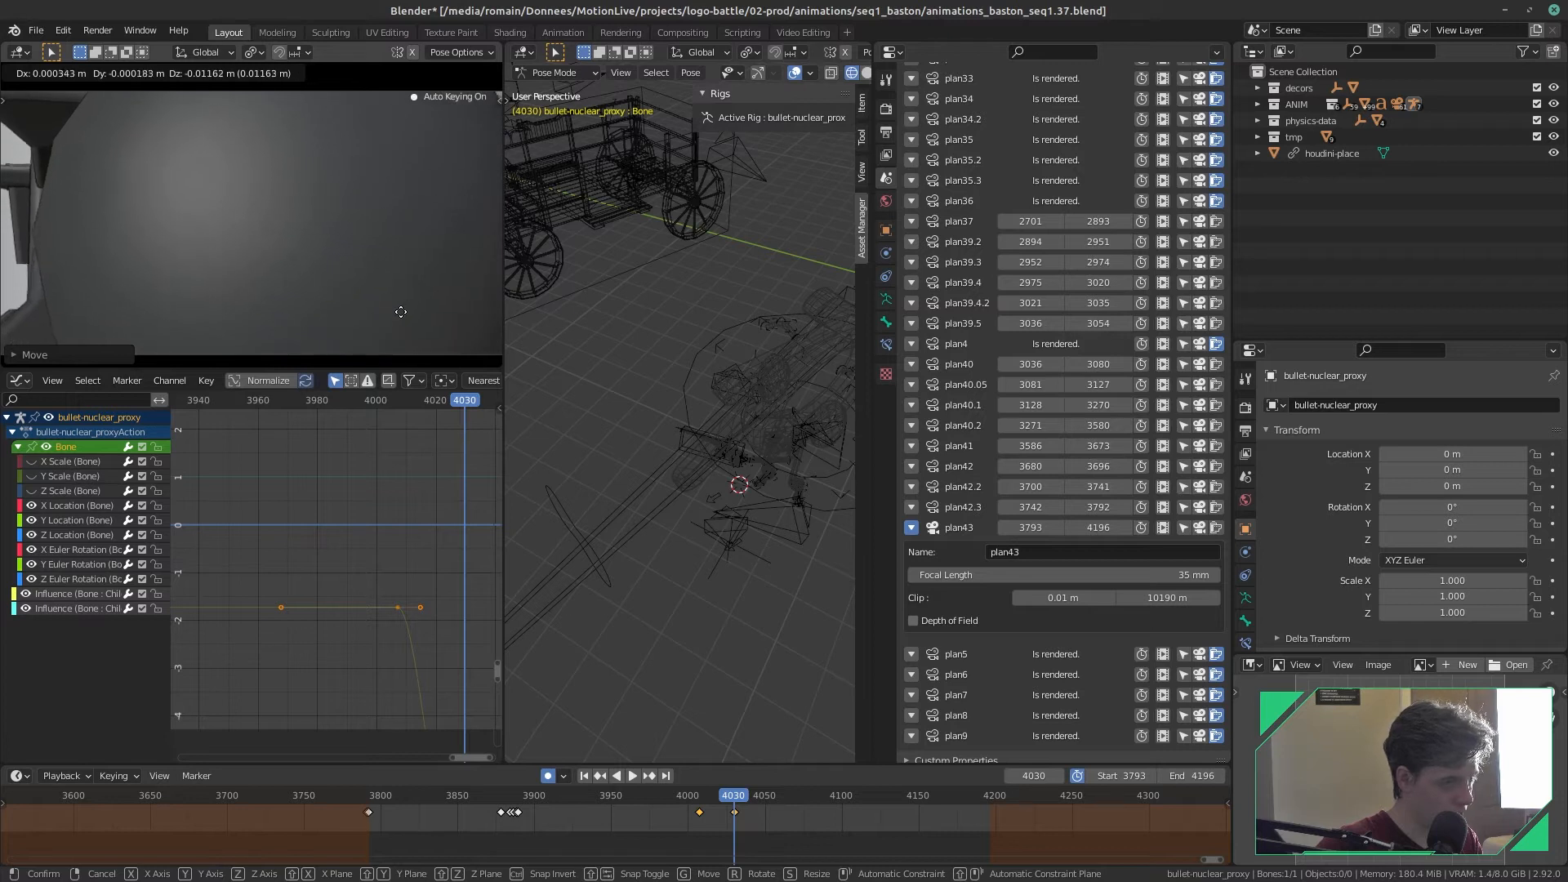
pyautogui.click(400, 311)
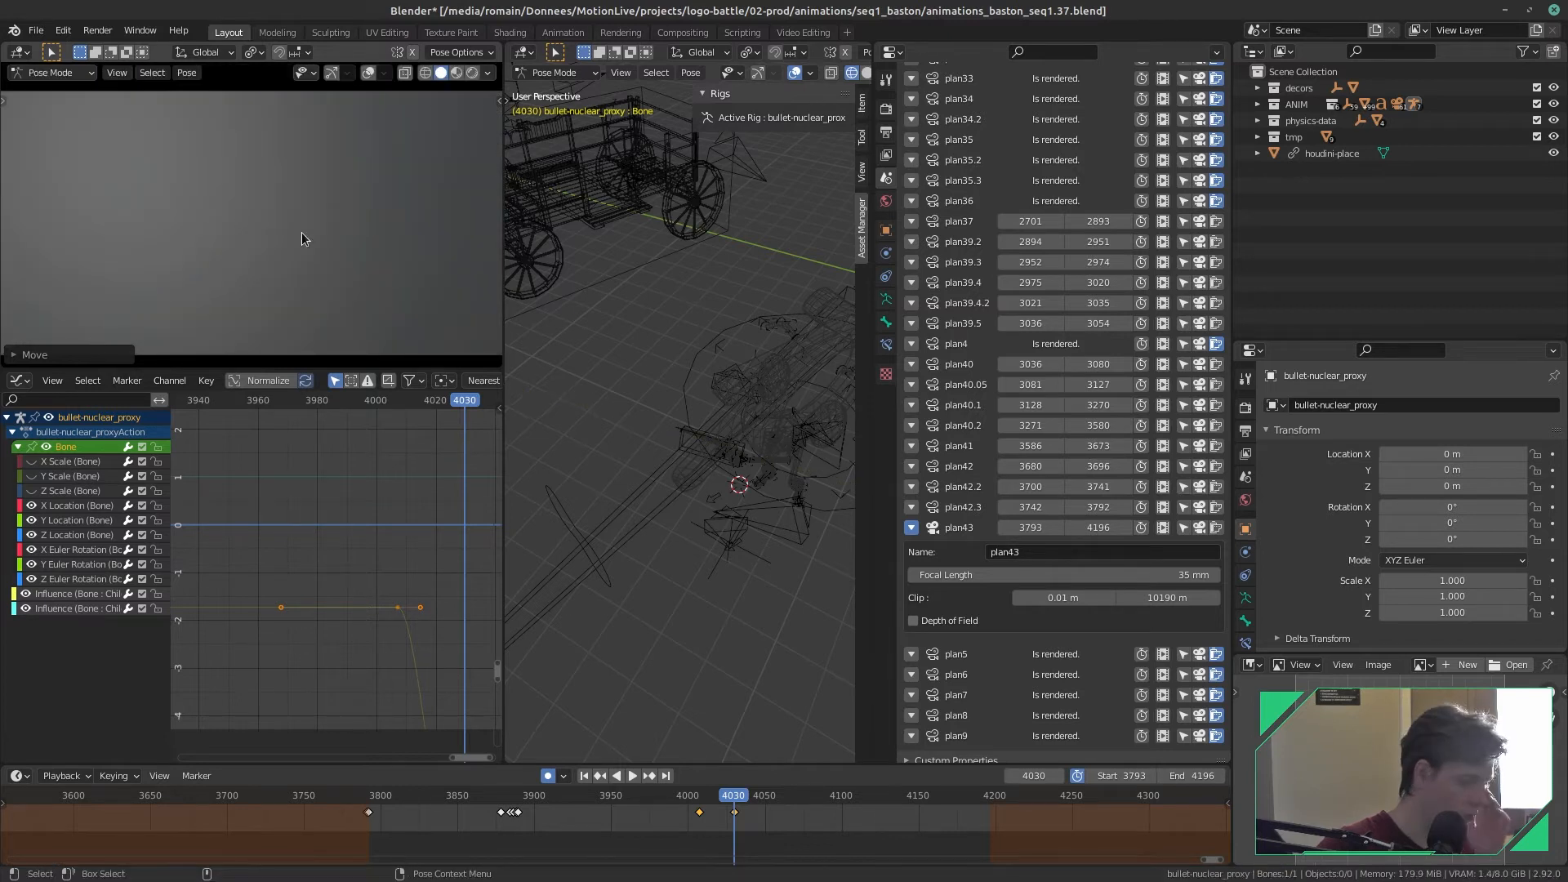
# - Replay the bullet's flight between frames 4007 and 4030 from a little before the shot, saving the file between playbacks
pyautogui.click(728, 809)
pyautogui.press('space')
pyautogui.moveTo(727, 808); pyautogui.dragTo(655, 815)
pyautogui.press('space')
pyautogui.press('space')
pyautogui.press('space')
pyautogui.hotkey('ctrl', 's')
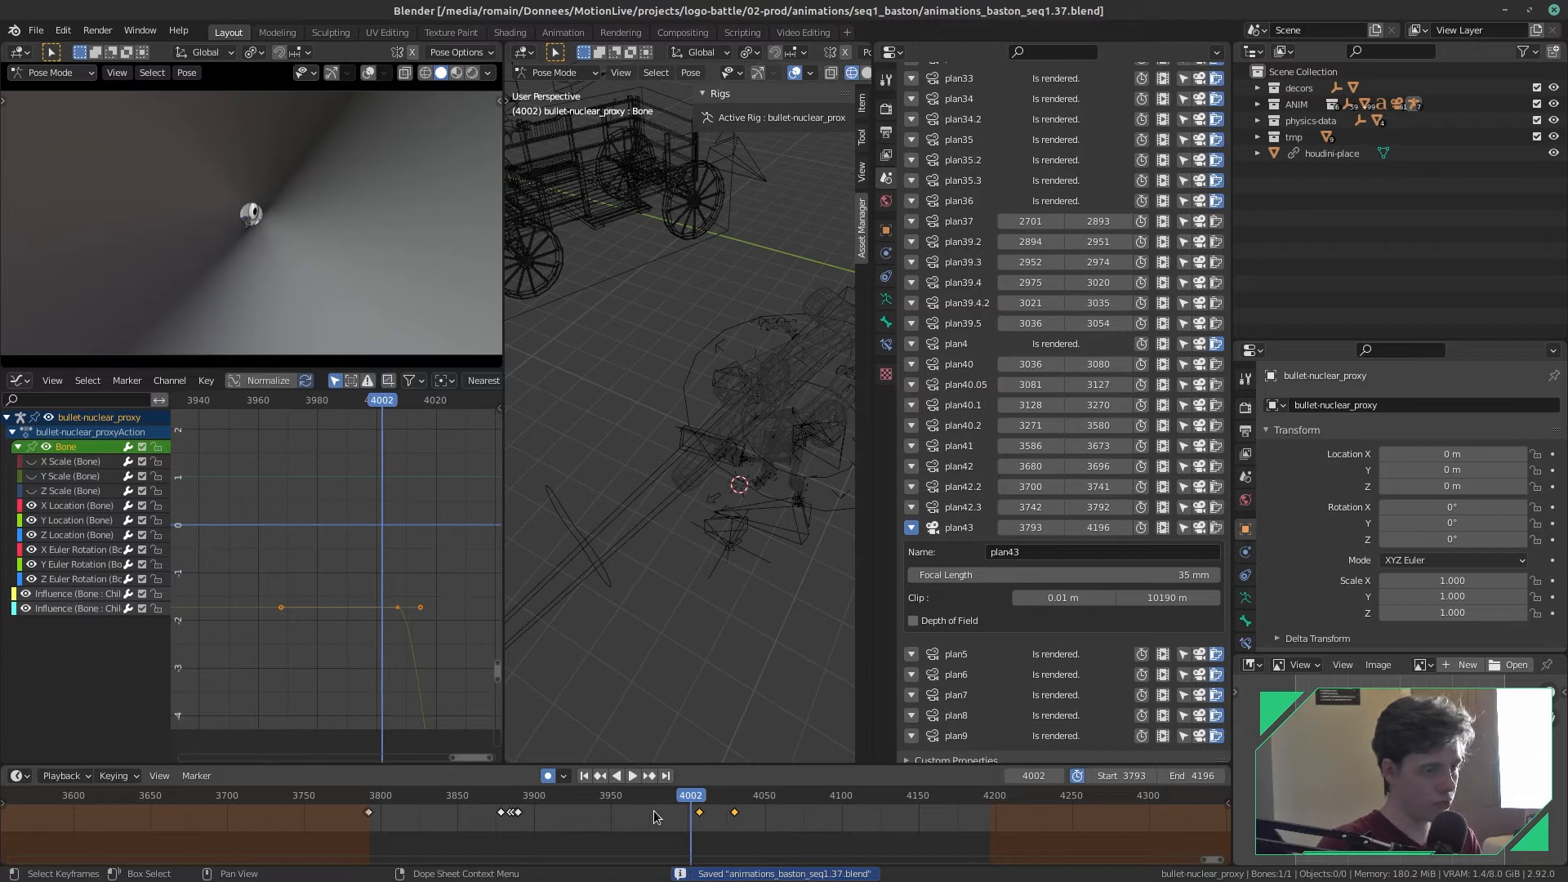
pyautogui.moveTo(616, 805); pyautogui.dragTo(663, 799)
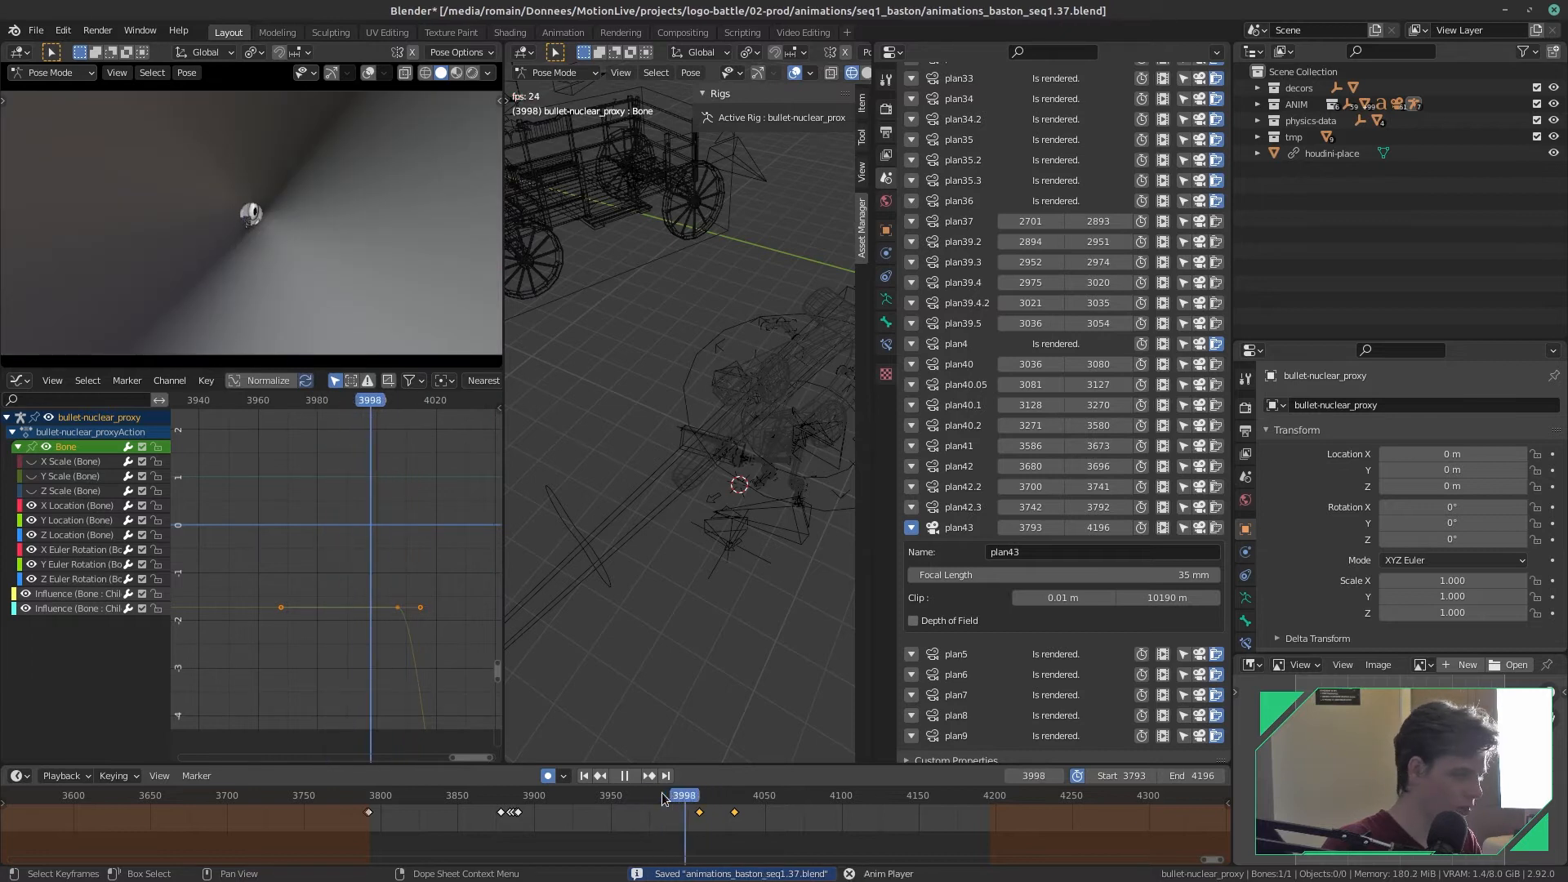
pyautogui.press('space')
pyautogui.hotkey('ctrl', 's')
# - Collapse the handles of the bullet bone's keyframes at frames 4030 and 4007 along X for a linear flight, save and play it back
pyautogui.moveTo(747, 797); pyautogui.dragTo(695, 797)
pyautogui.scroll(-3, 415, 688)
pyautogui.moveTo(405, 684)
pyautogui.keyDown('ctrl'); pyautogui.mouseDown(button='middle')
pyautogui.moveTo(414, 668)
pyautogui.moveTo(441, 698)
pyautogui.moveTo(423, 674)
pyautogui.mouseUp(button='middle'); pyautogui.keyUp('ctrl')
pyautogui.click(415, 666)
pyautogui.moveTo(432, 669); pyautogui.dragTo(369, 482)
pyautogui.press('s')
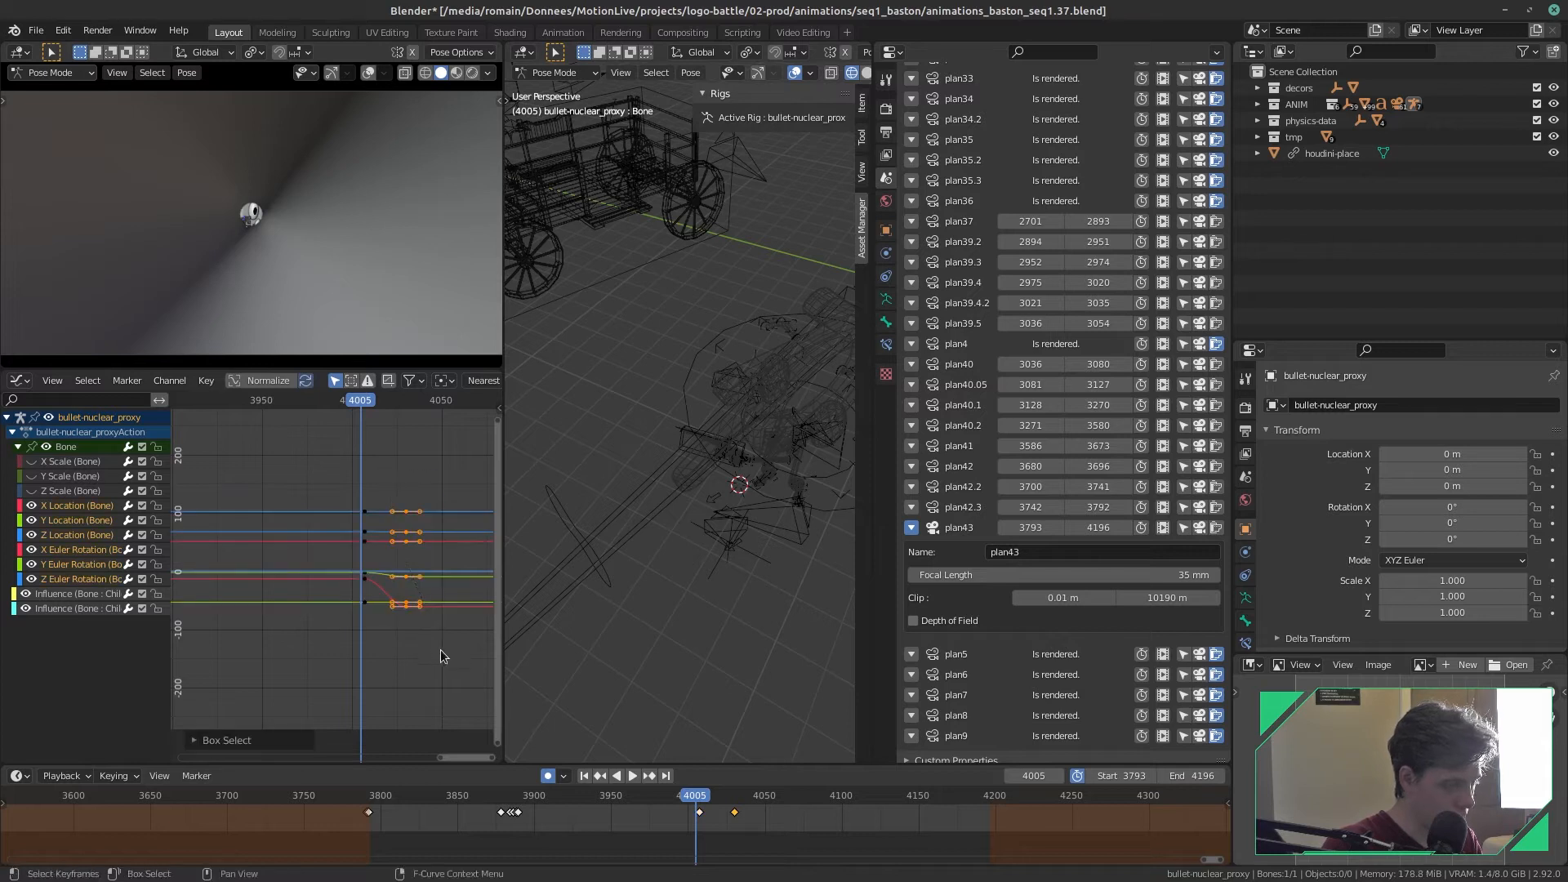
pyautogui.press('x')
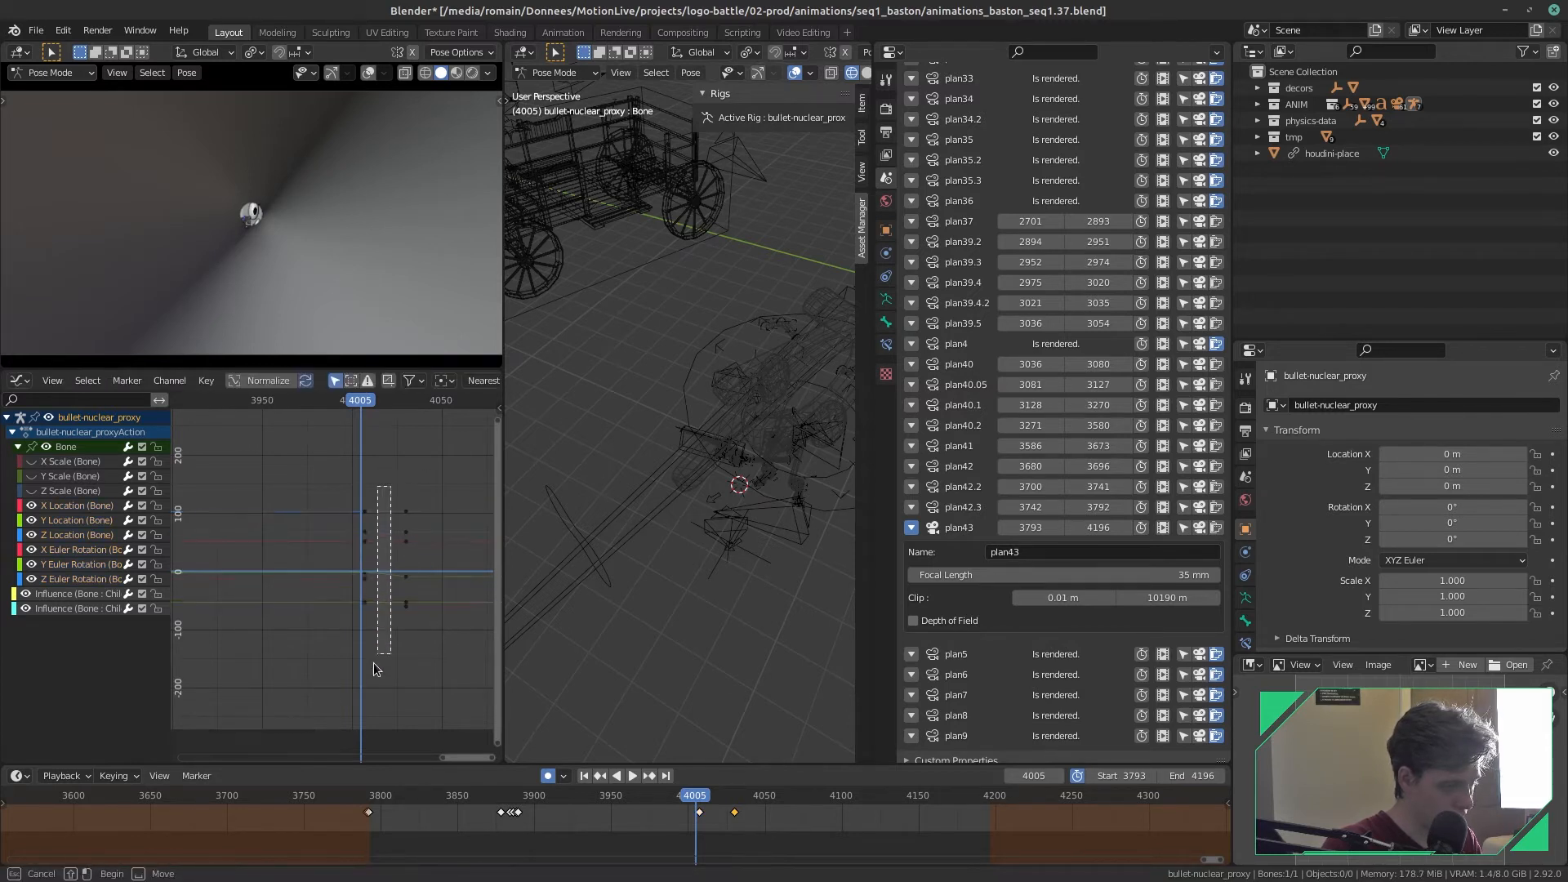
pyautogui.click(365, 555)
pyautogui.hotkey('ctrl', 's')
pyautogui.press('space')
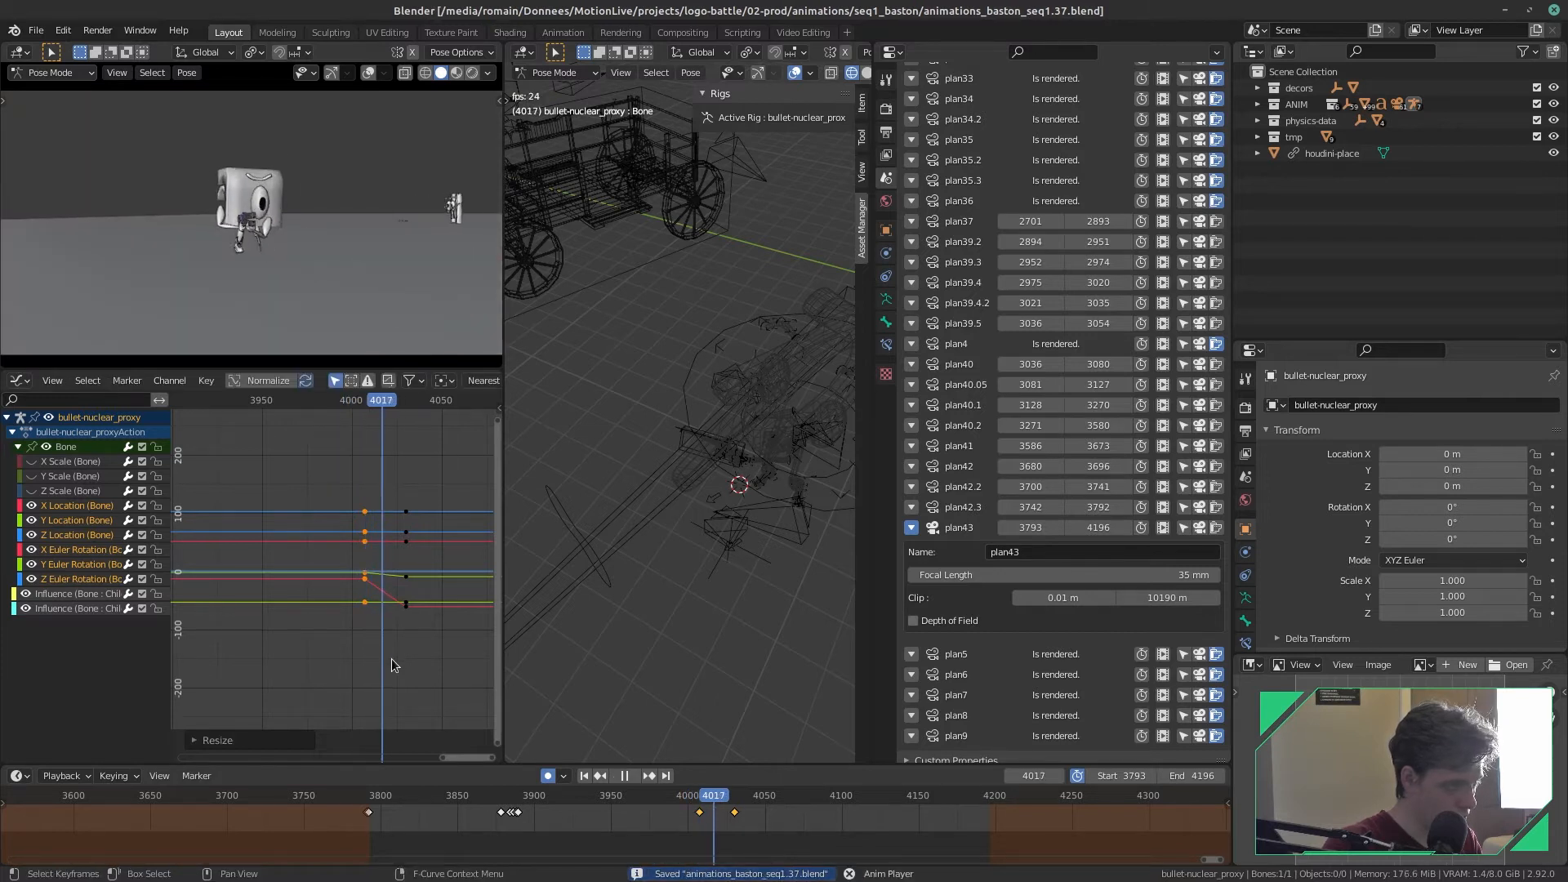
pyautogui.press('Escape')
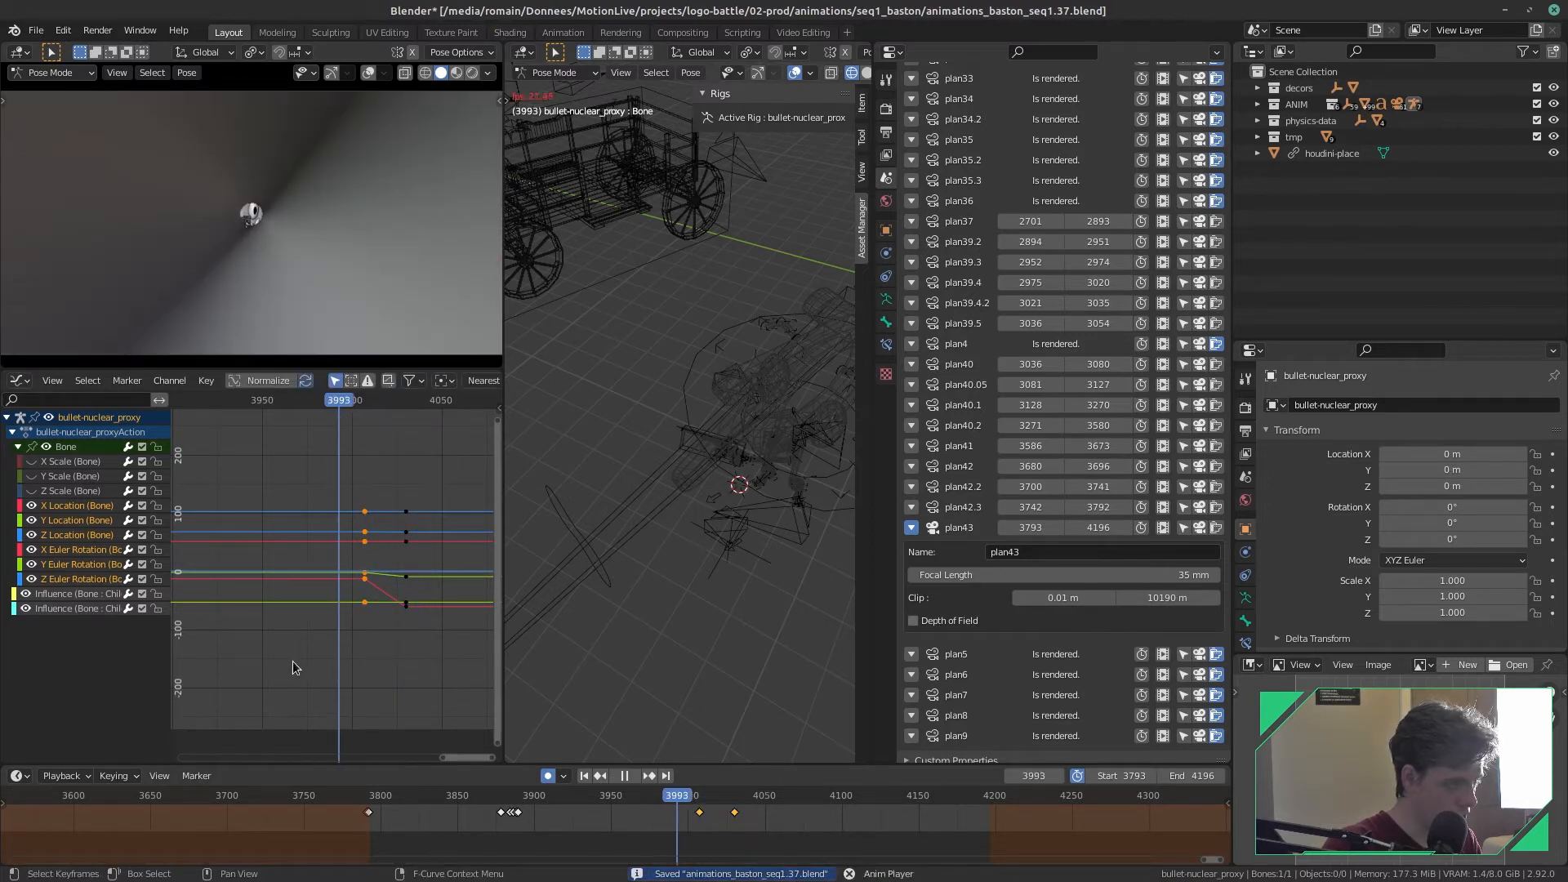
# - Save the file and play back the bullet shot from about frame 3959 through frame 4015
pyautogui.hotkey('ctrl', 's')
pyautogui.press('space')
pyautogui.click(674, 813)
pyautogui.press('space')
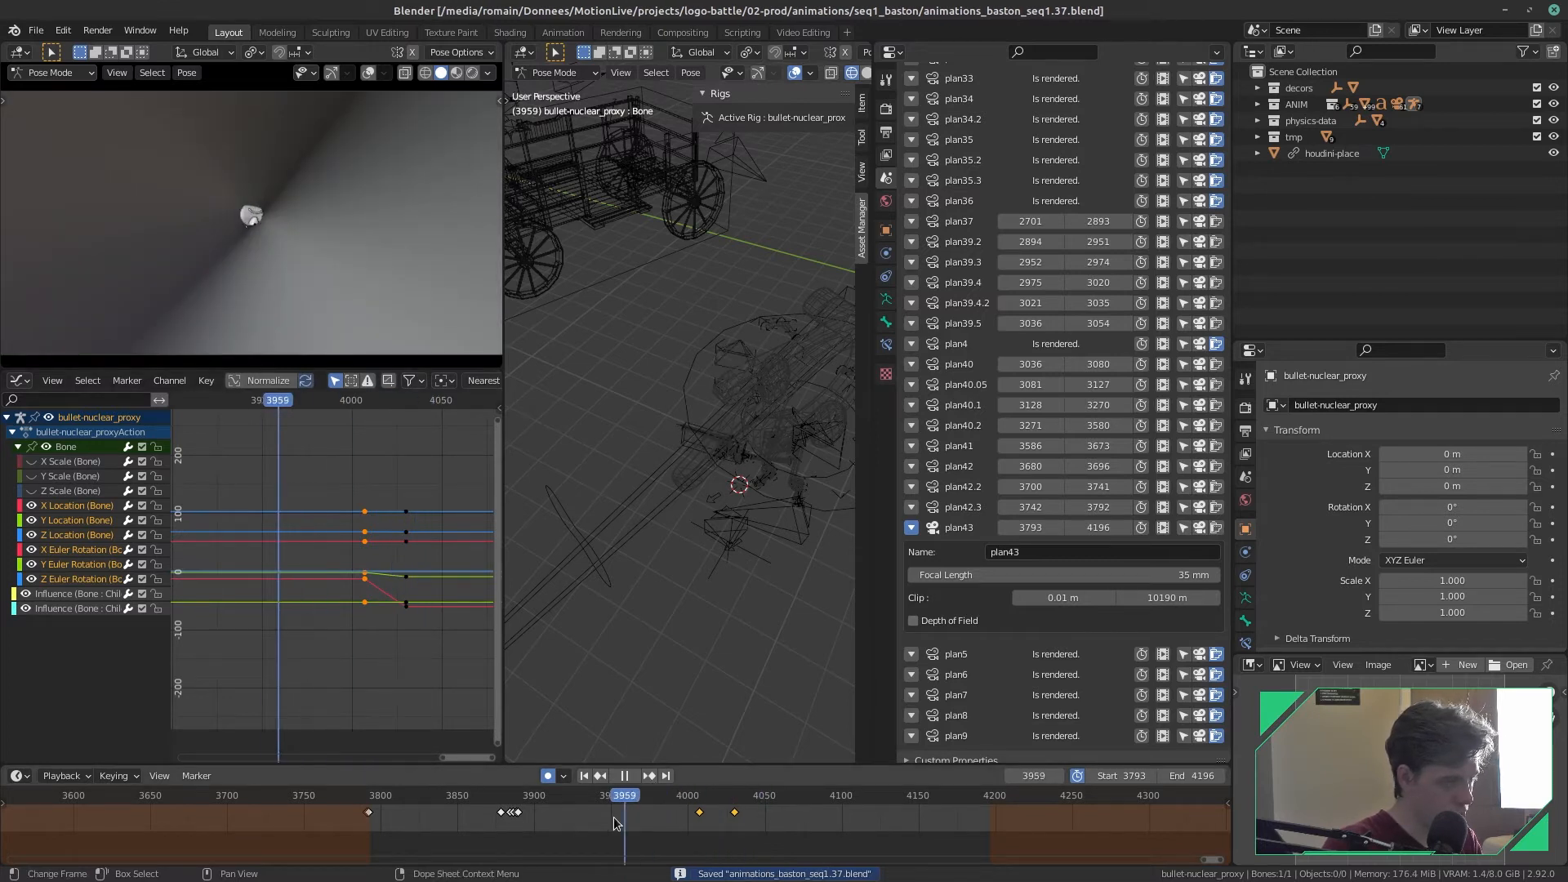
pyautogui.click(698, 812)
pyautogui.press('space')
# - Switch the bullet rig to Object Mode, save the file and select the plan43 camera
pyautogui.hotkey('ctrl', 'Tab')
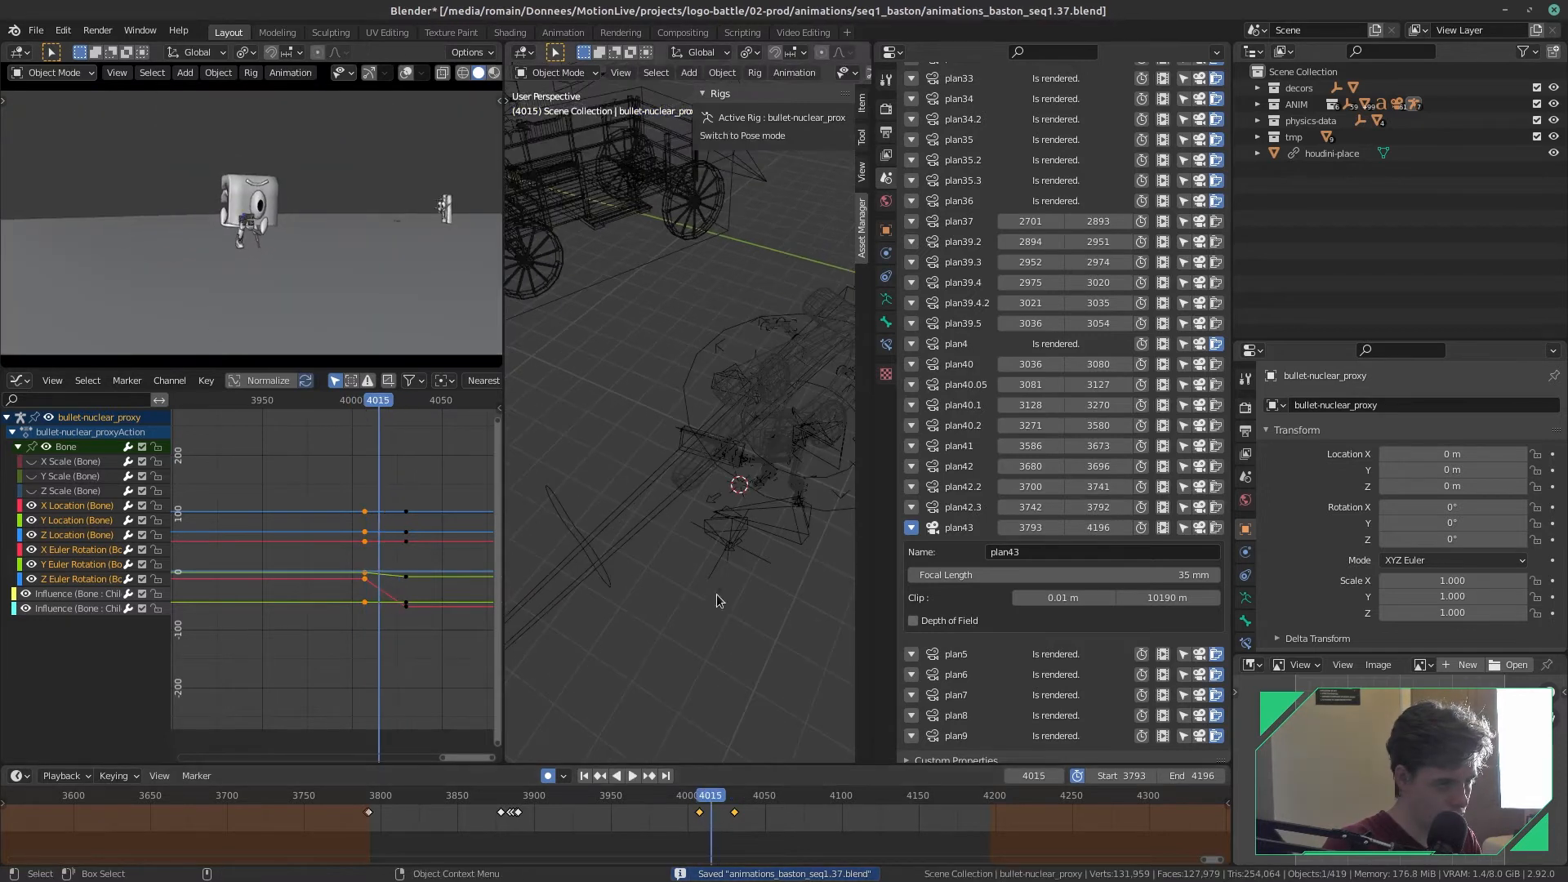
pyautogui.scroll(-5, 717, 601)
pyautogui.hotkey('ctrl', 's')
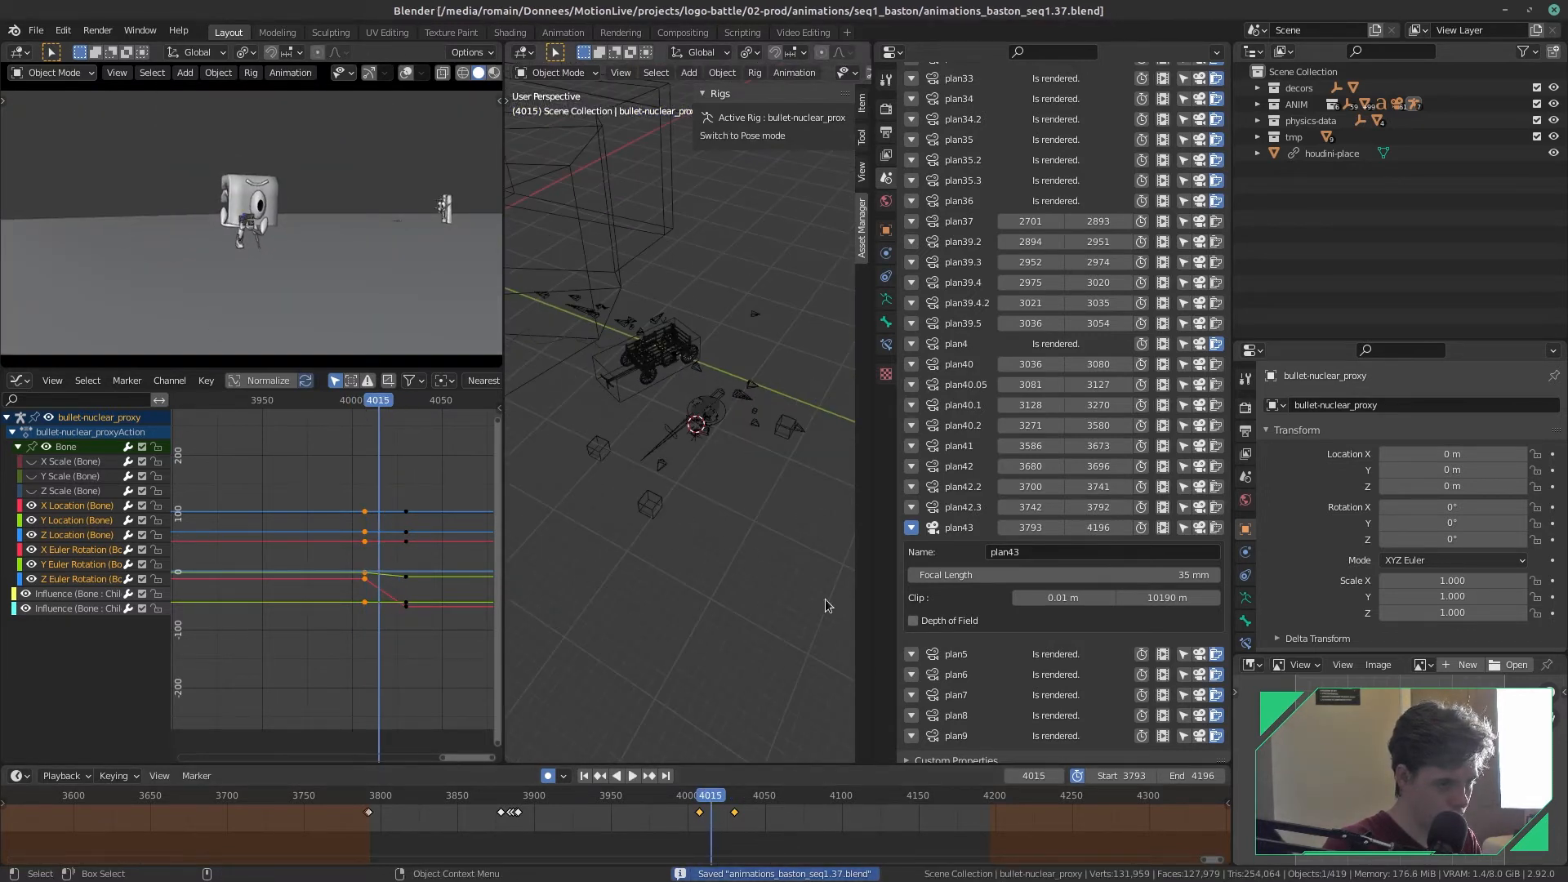
pyautogui.click(697, 576)
pyautogui.click(1181, 529)
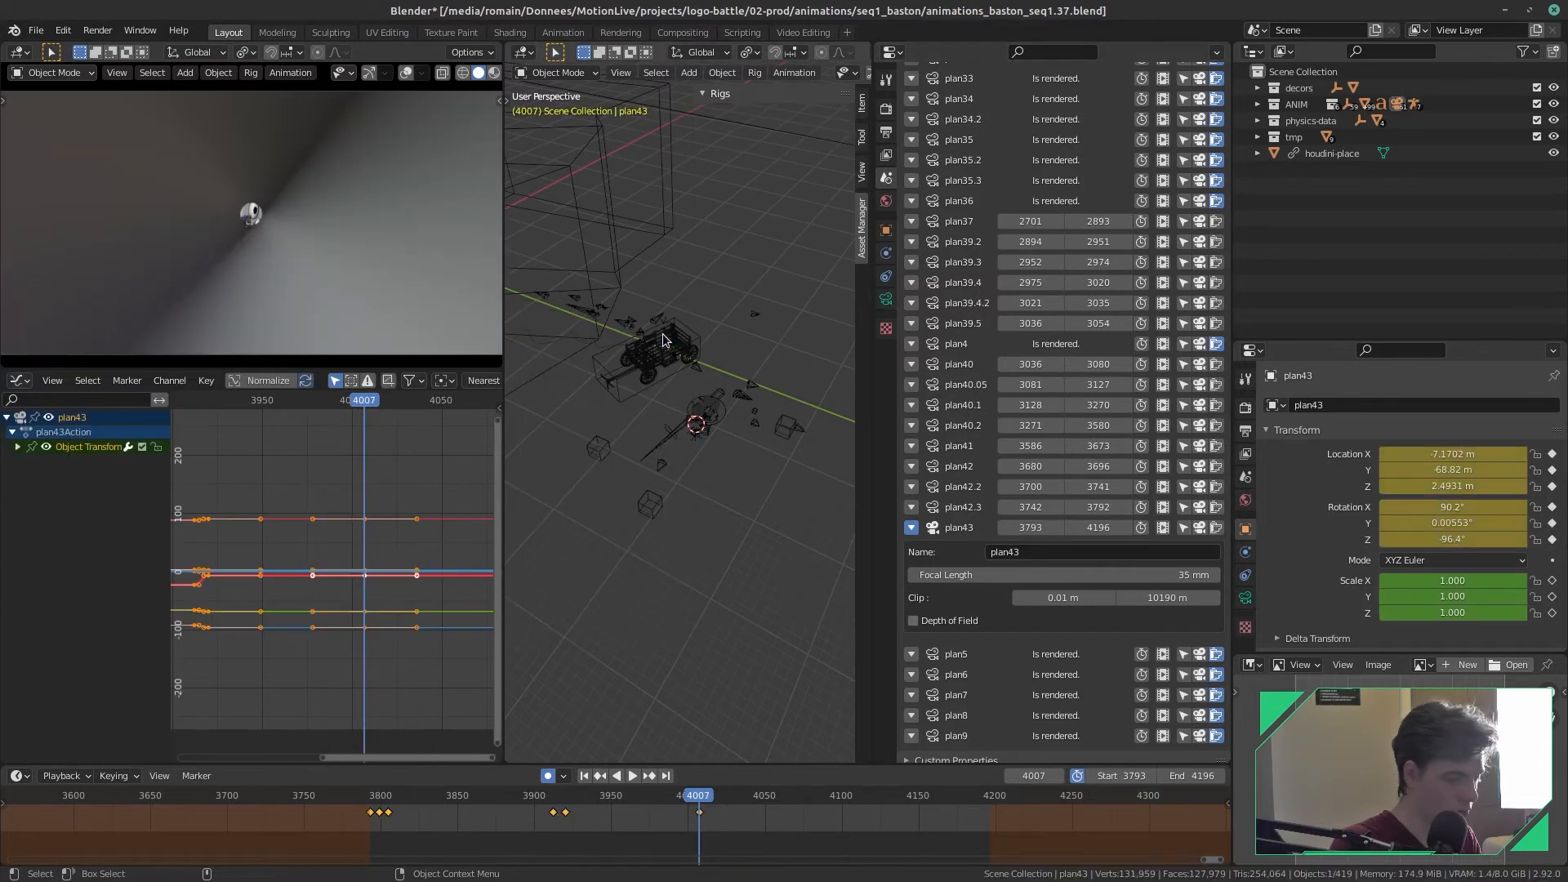
# - At frame 4008, move the plan43 camera forward and above the red bullet, to about X -21, Y -66.3, Z 4.46 m
pyautogui.press('Right')
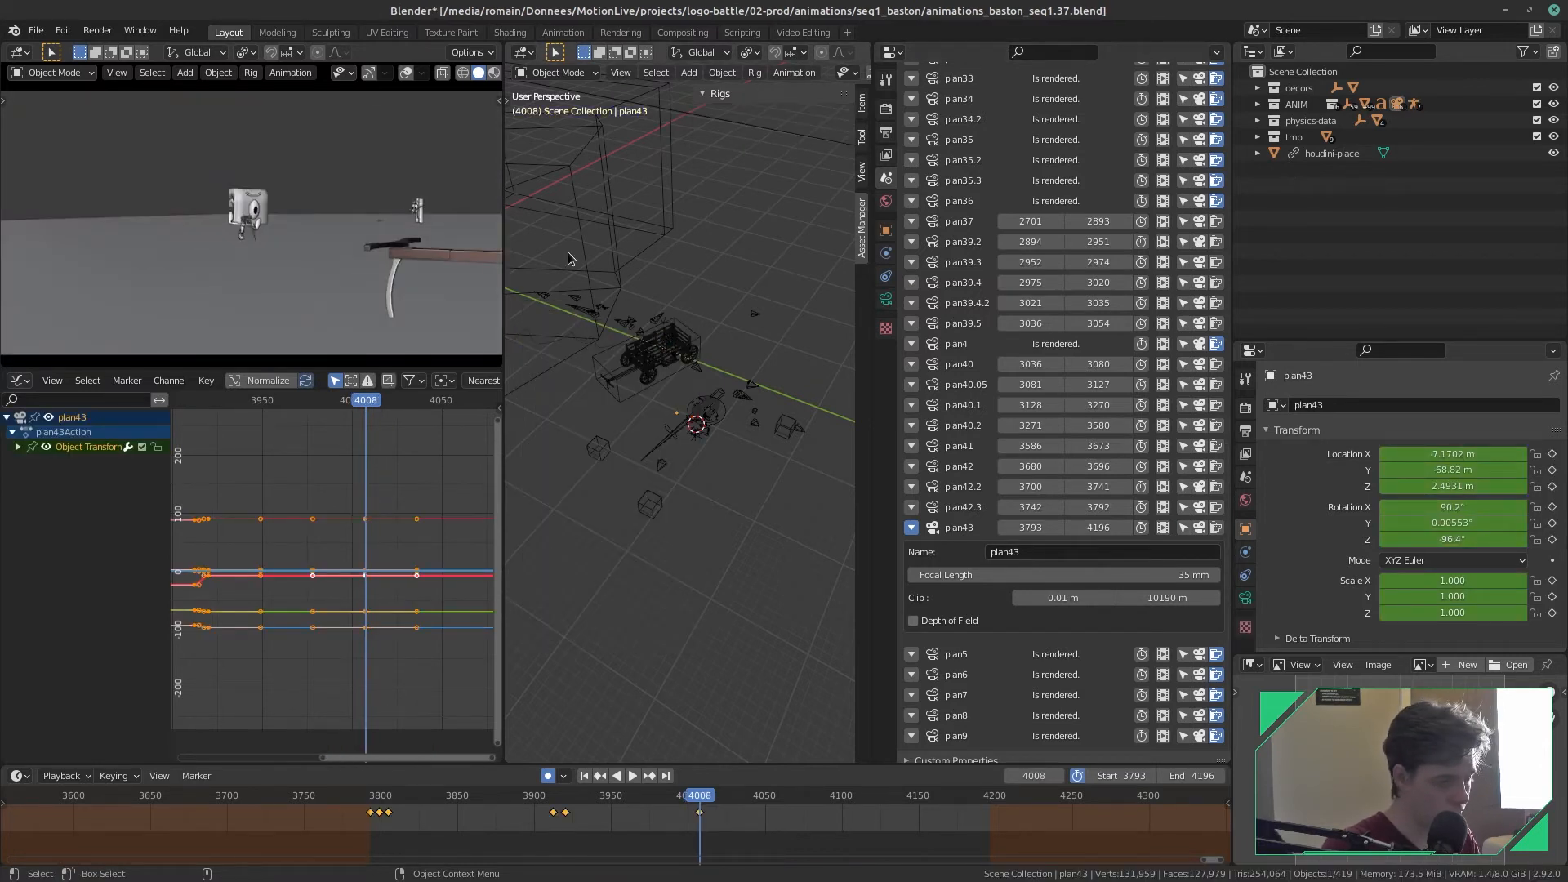
pyautogui.scroll(10, 624, 379)
pyautogui.scroll(6, 691, 458)
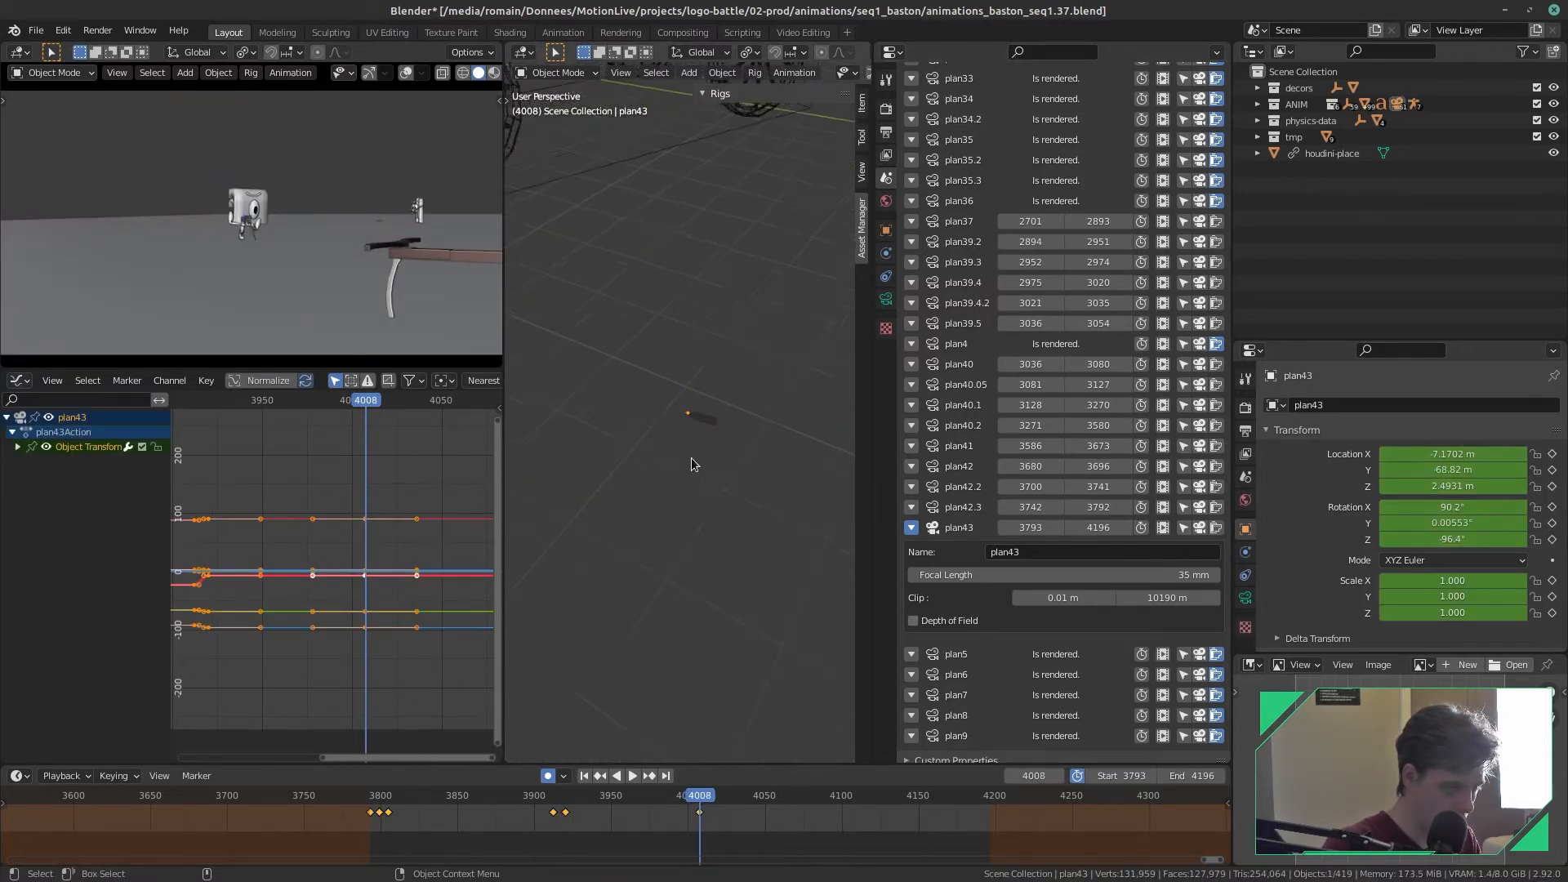
pyautogui.moveTo(683, 496); pyautogui.dragTo(714, 406, button='middle')
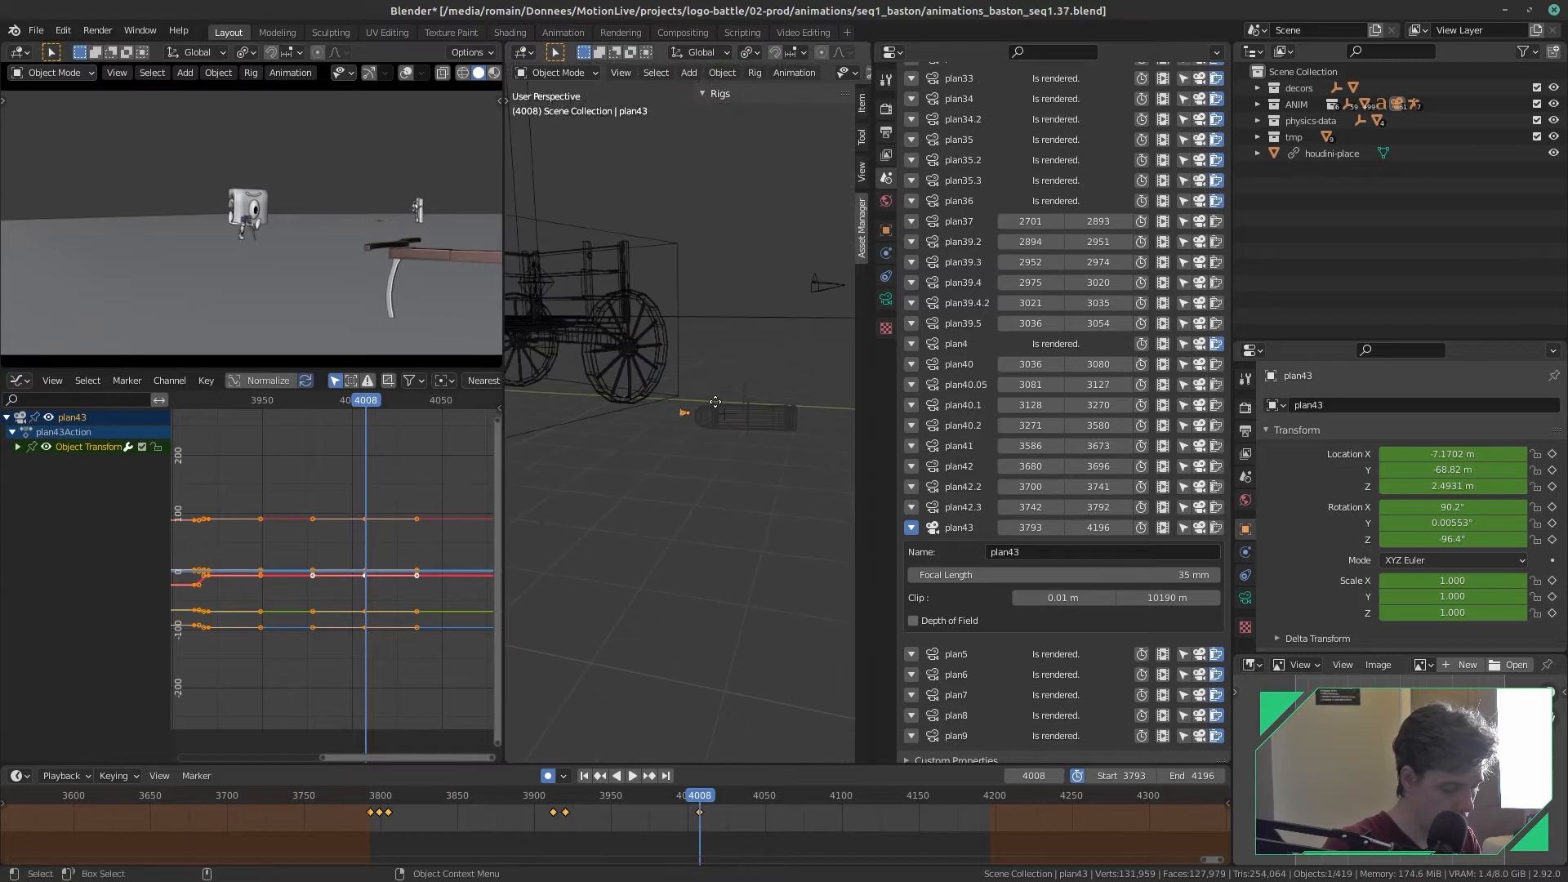
pyautogui.press('g')
pyautogui.press('y')
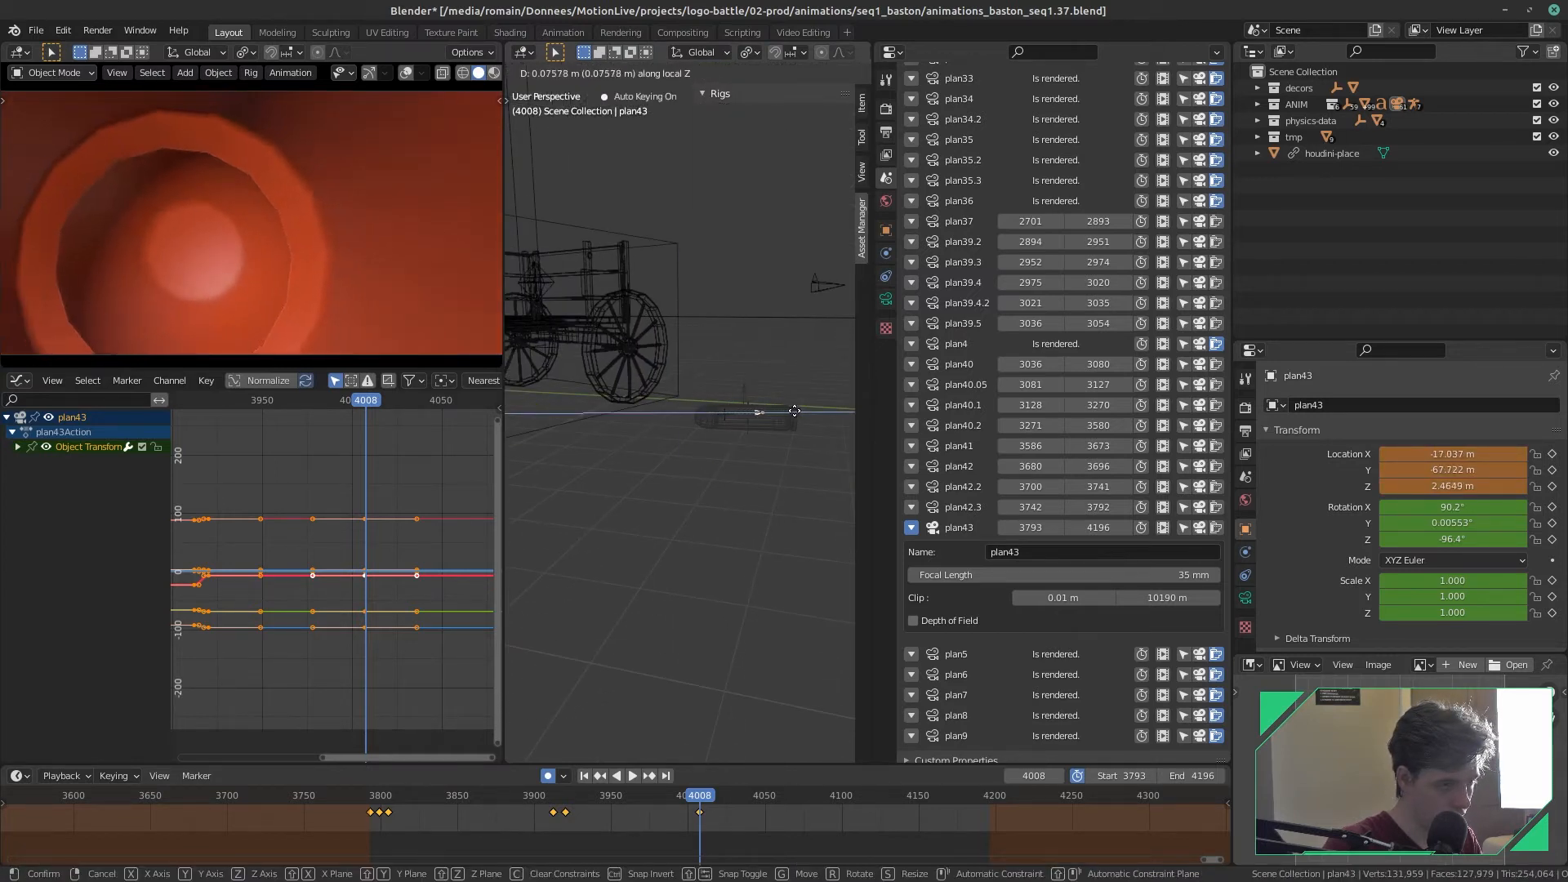
pyautogui.click(425, 345)
pyautogui.press('g')
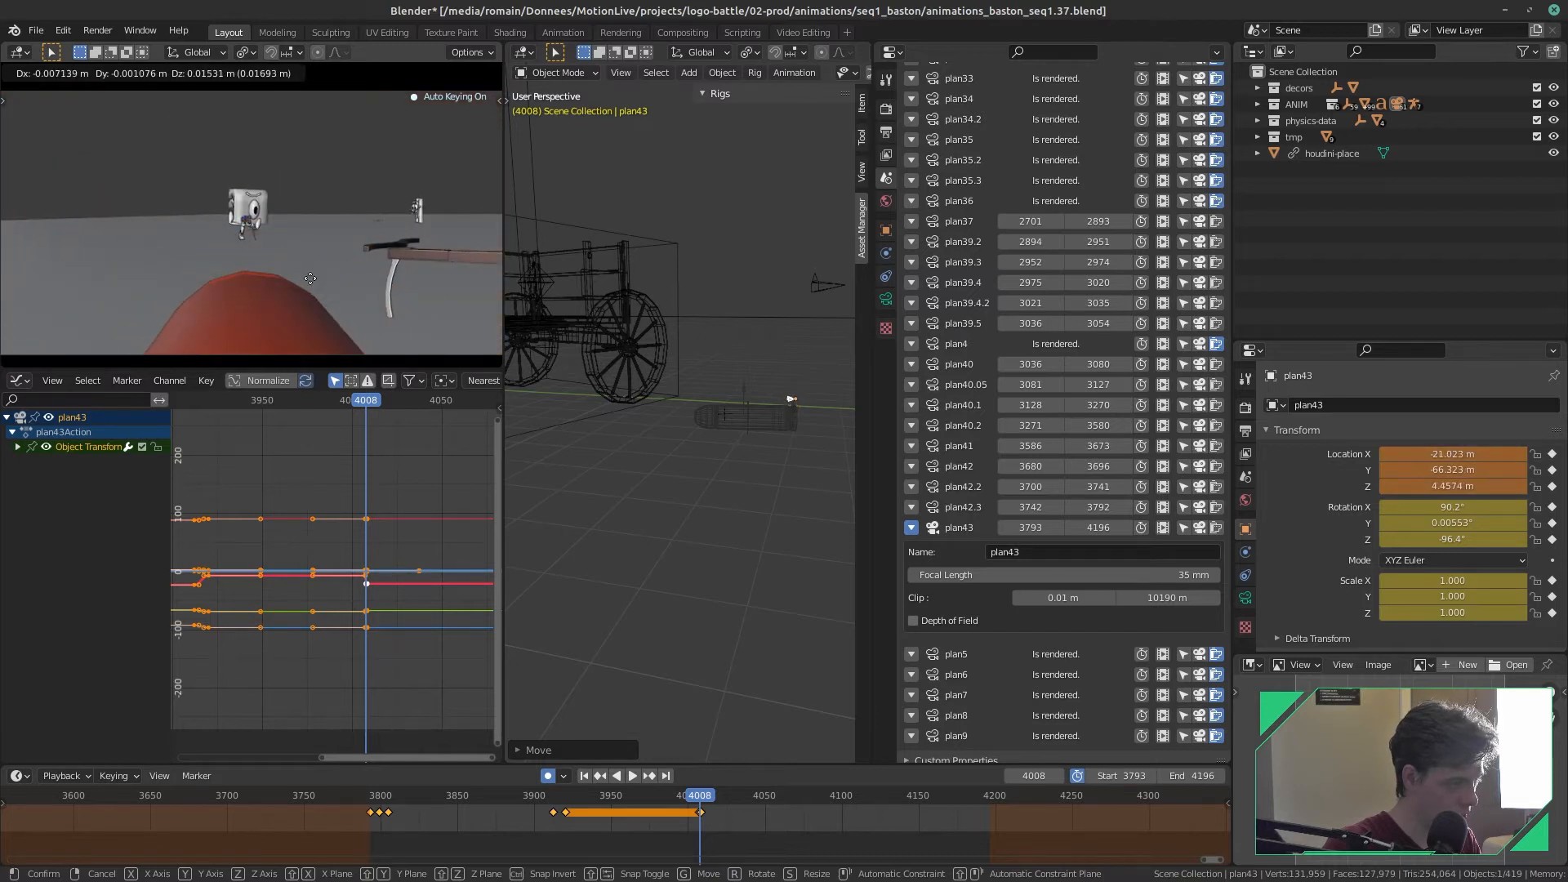
pyautogui.click(310, 278)
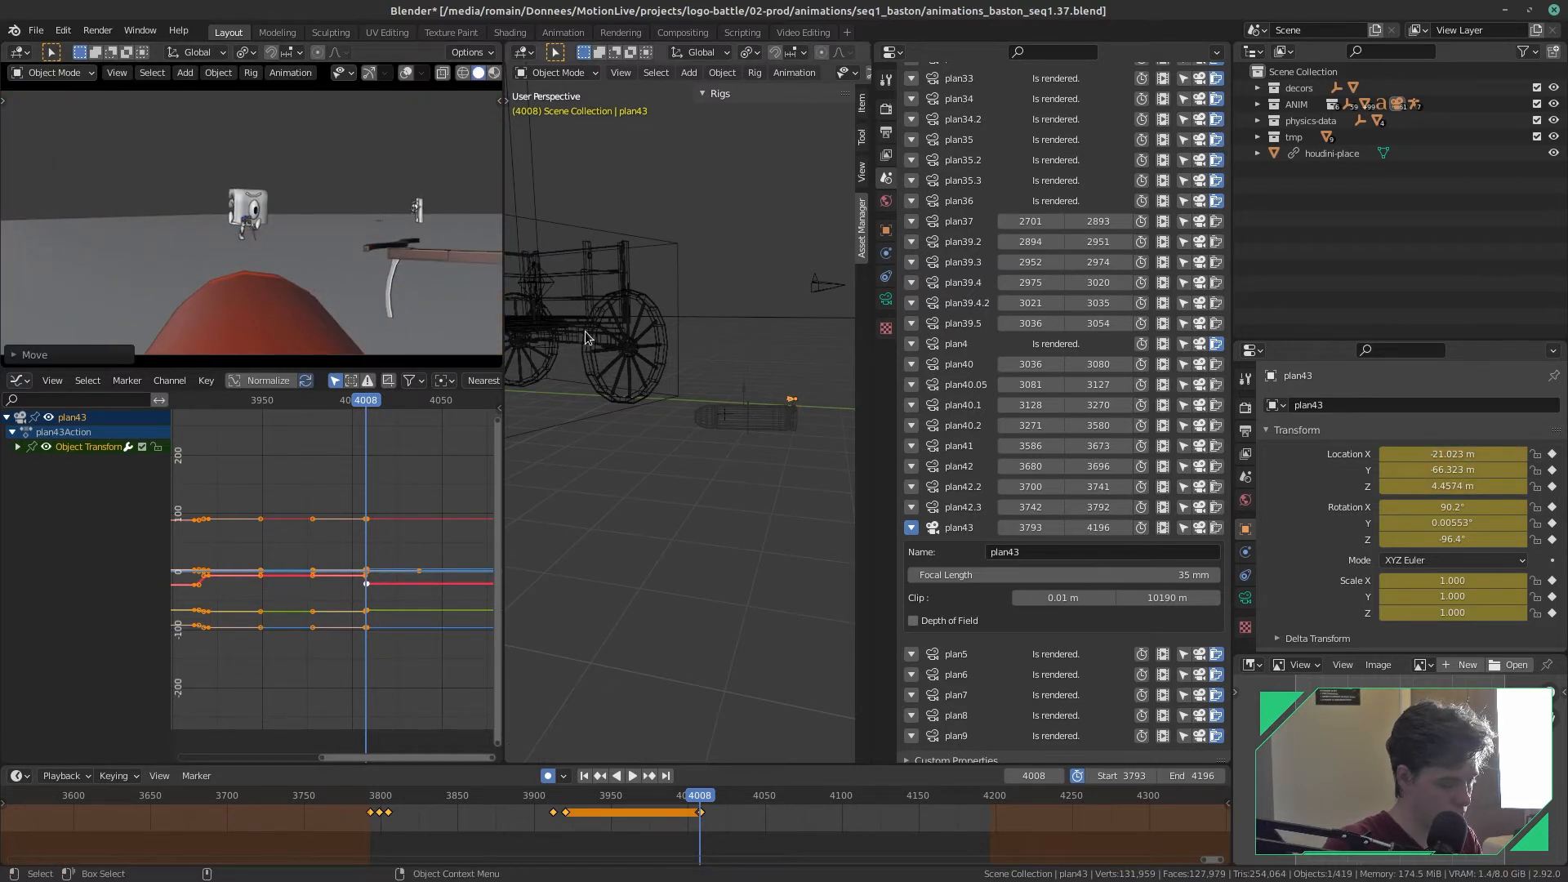
# - Shift the camera along its local Z axis and reframe it behind the bullet, to about X -30.8, Y -65, Z 4.32 m
pyautogui.press('g')
pyautogui.press('y')
pyautogui.press('y')
pyautogui.press('z')
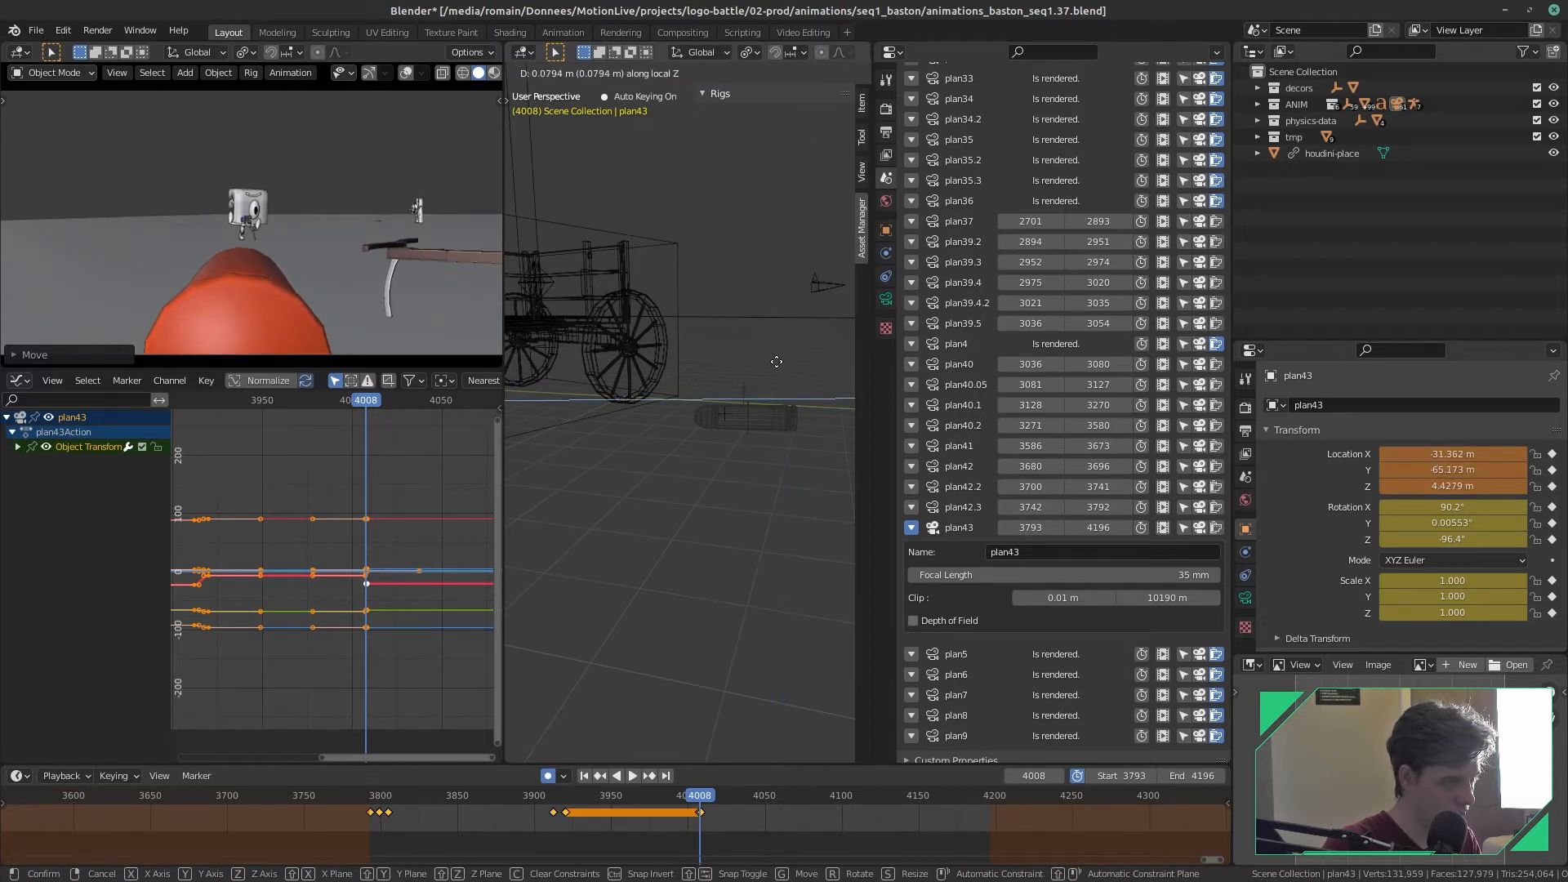
pyautogui.click(764, 361)
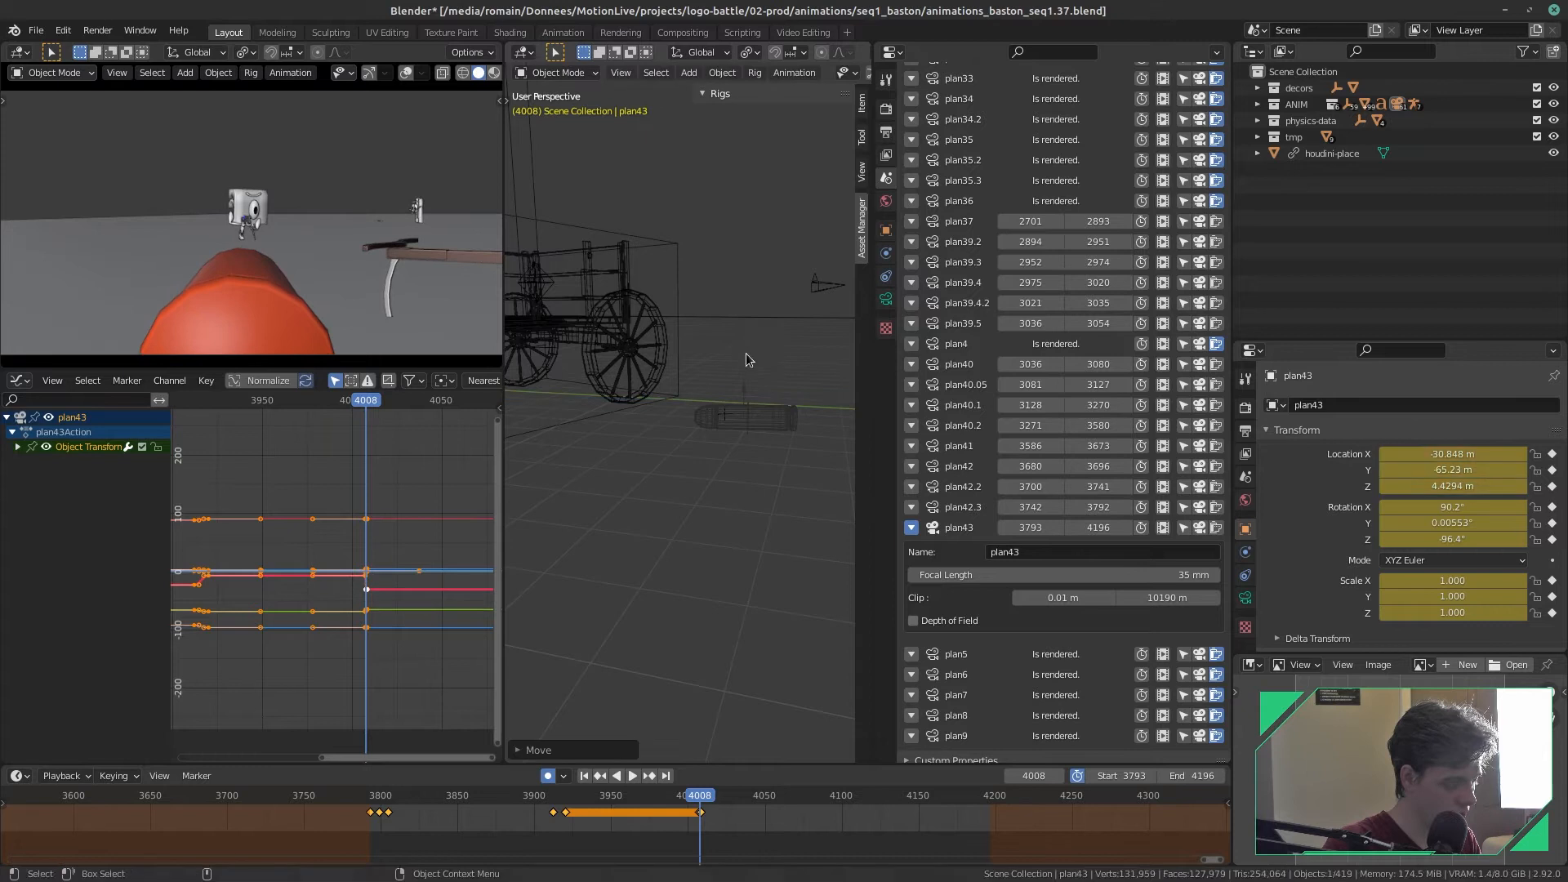
pyautogui.press('g')
pyautogui.click(308, 264)
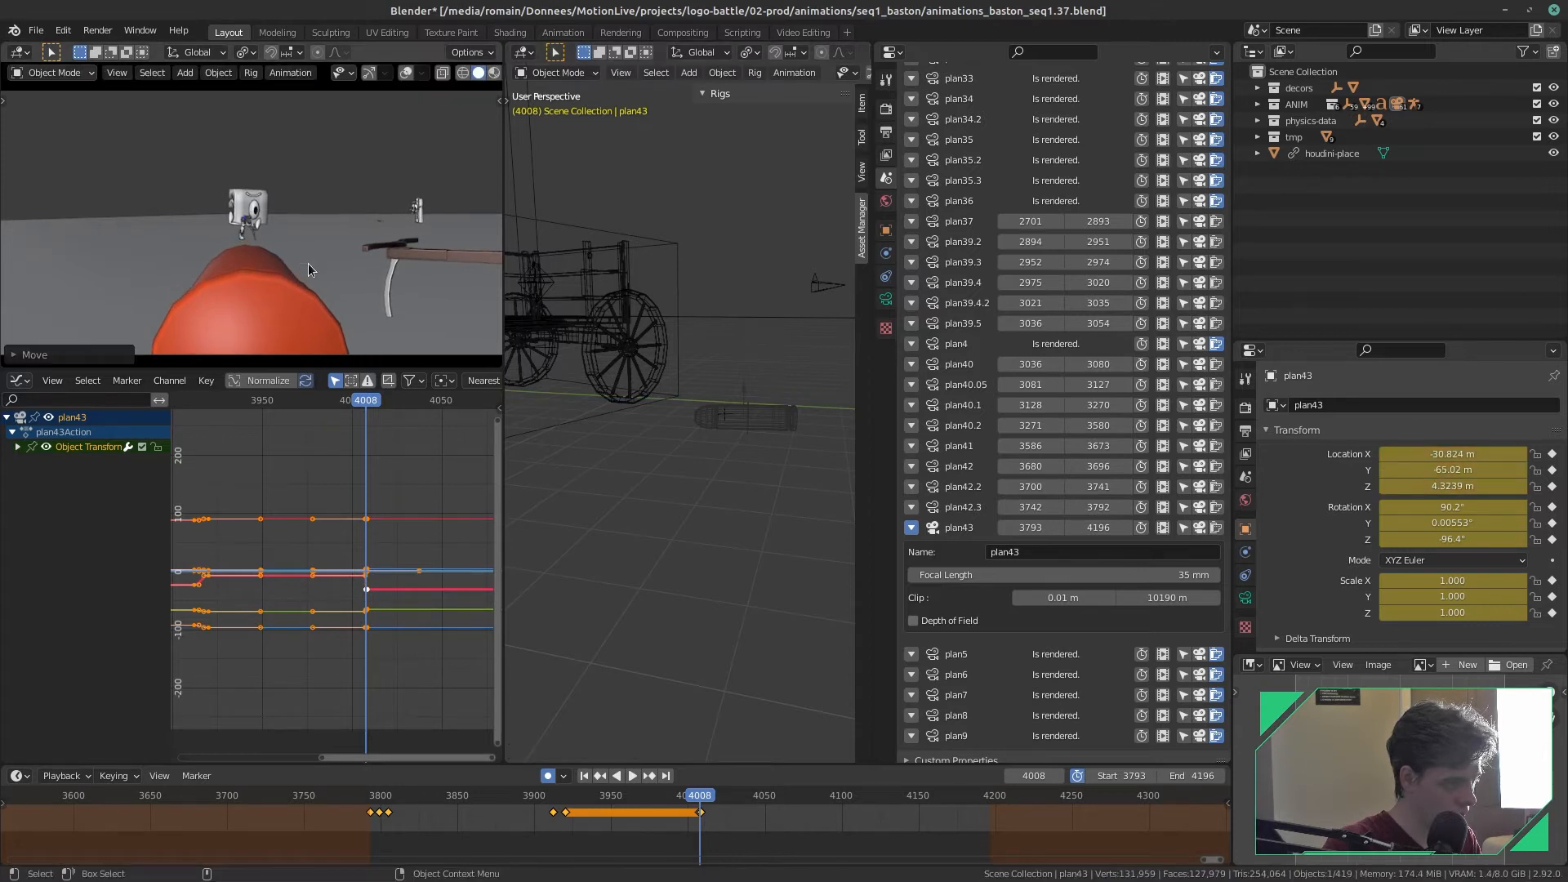
# - Play back the new camera position from around frame 4000 and save the file
pyautogui.scroll(-2, 307, 263)
pyautogui.click(674, 808)
pyautogui.press('space')
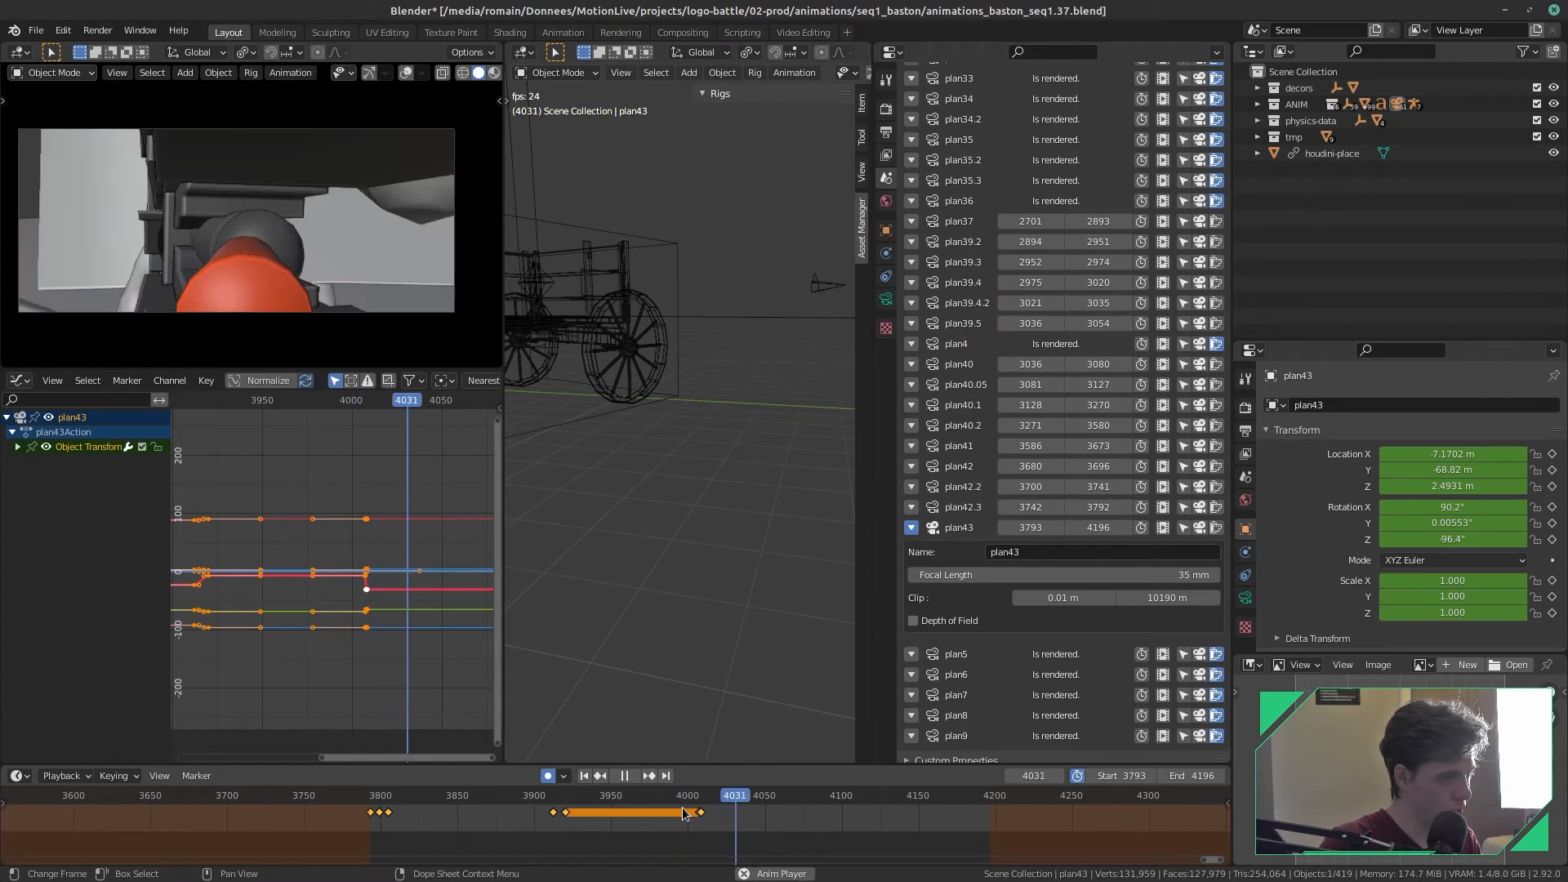
pyautogui.hotkey('ctrl', 's')
pyautogui.click(699, 805)
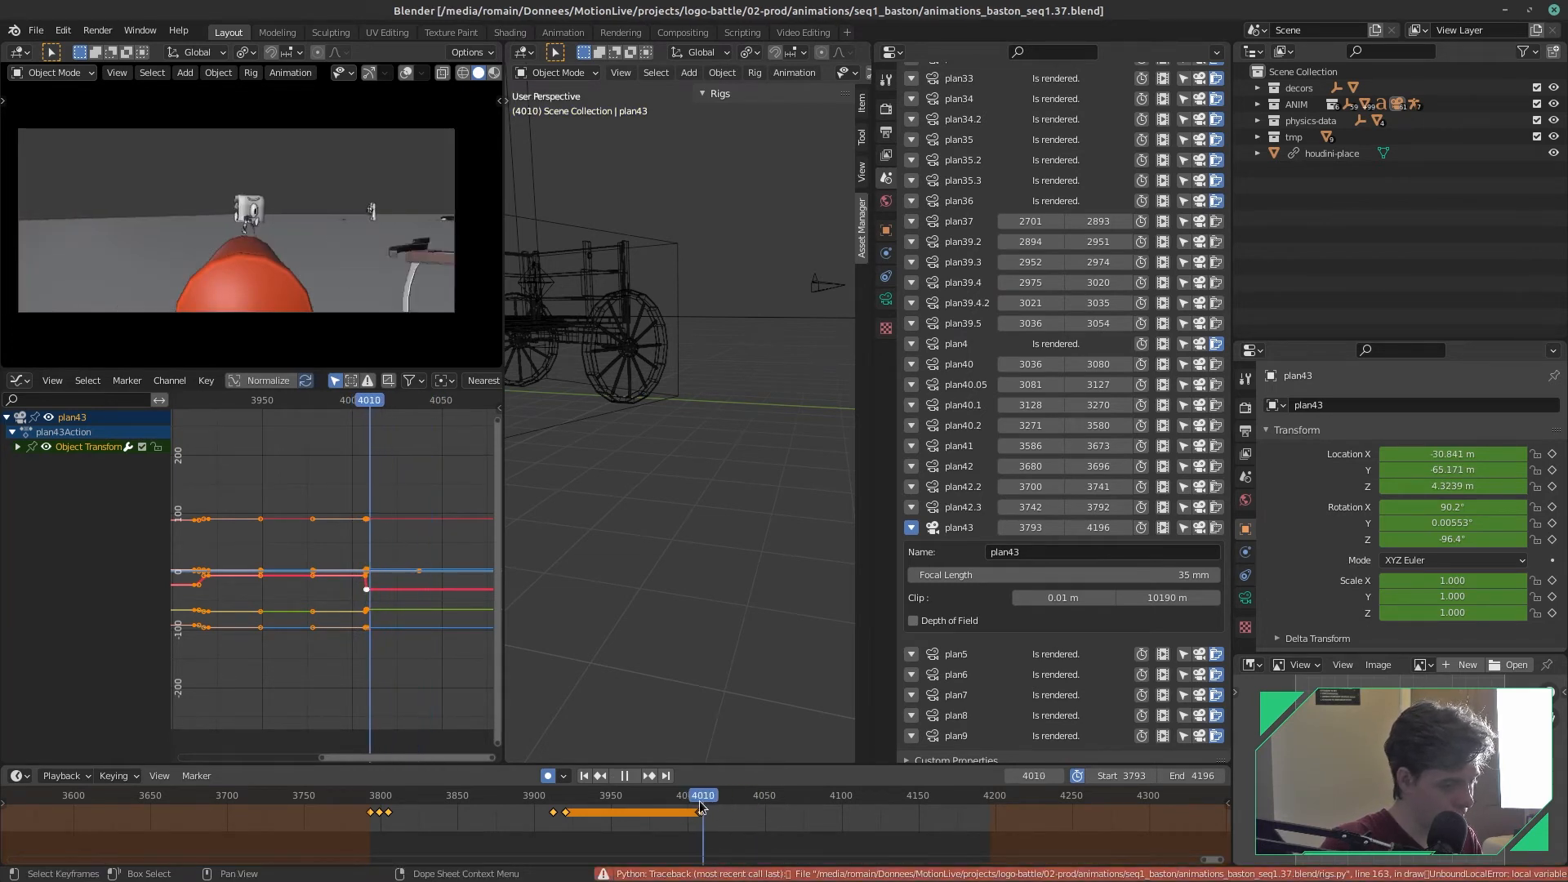
# - Move the plan43 camera's frame 4008 keyframe to frame 4012 and play back the transition
pyautogui.scroll(2, 731, 809)
pyautogui.scroll(7, 735, 810)
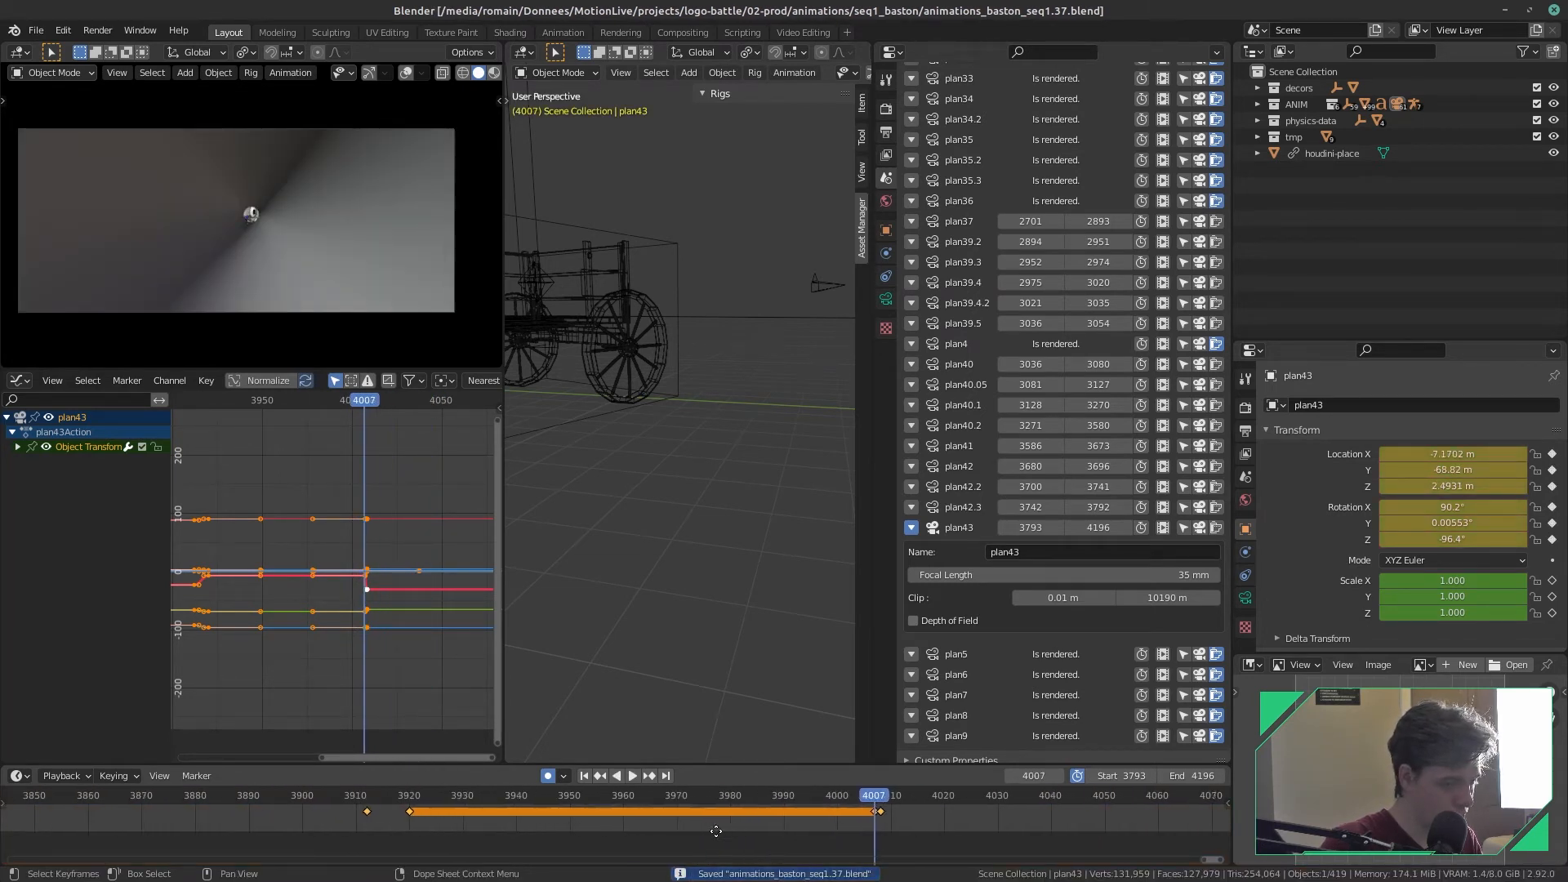
pyautogui.keyDown('ctrl'); pyautogui.hscroll(2, 735, 832); pyautogui.keyUp('ctrl')
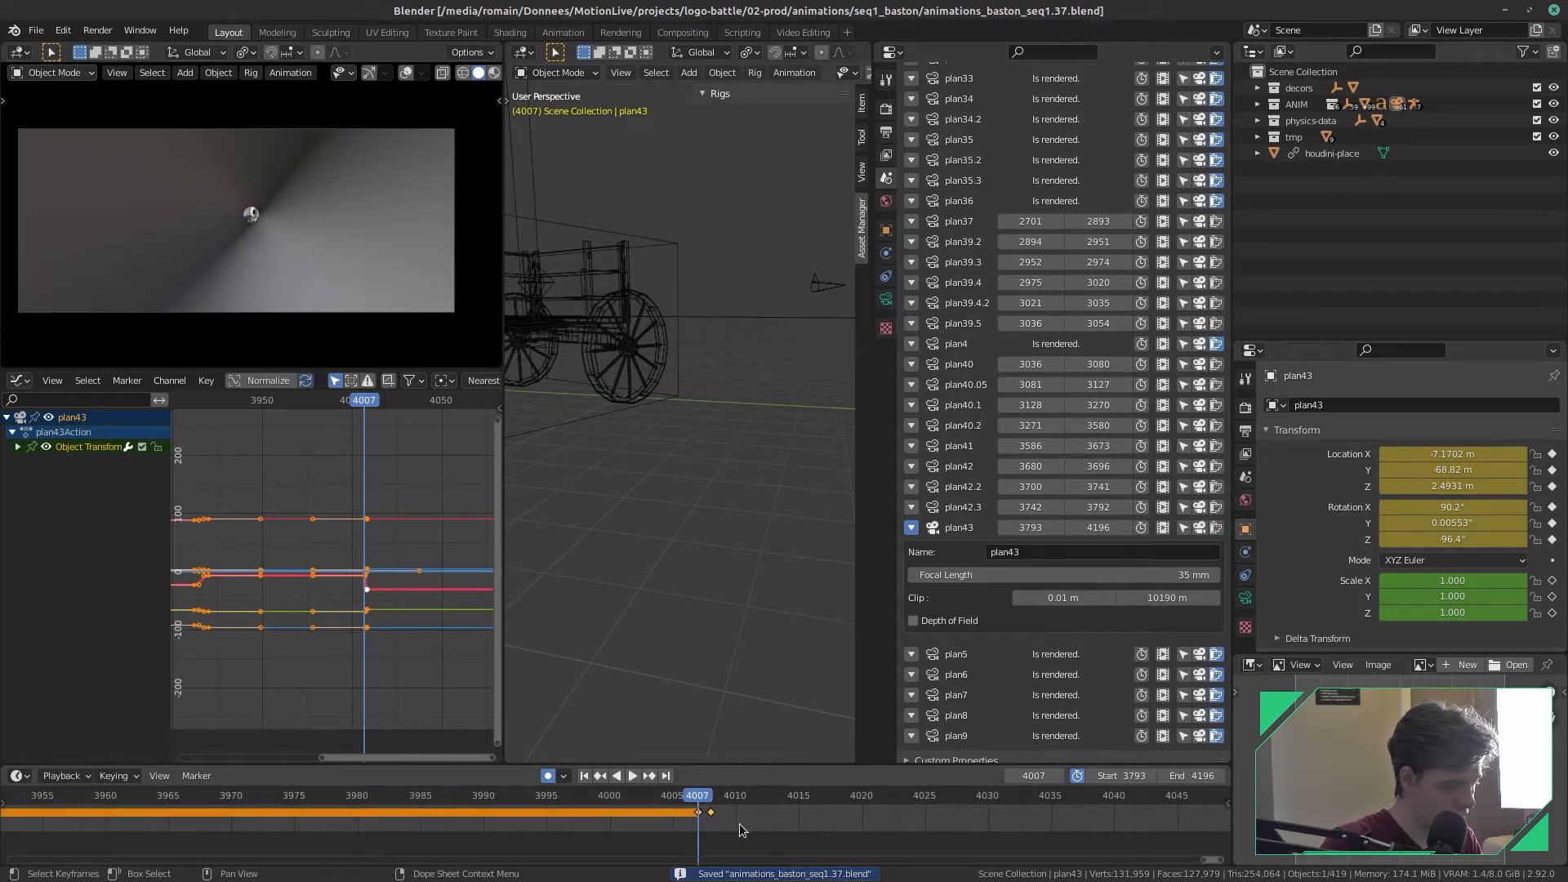
pyautogui.keyDown('ctrl'); pyautogui.hscroll(1, 735, 832); pyautogui.keyUp('ctrl')
pyautogui.press('space')
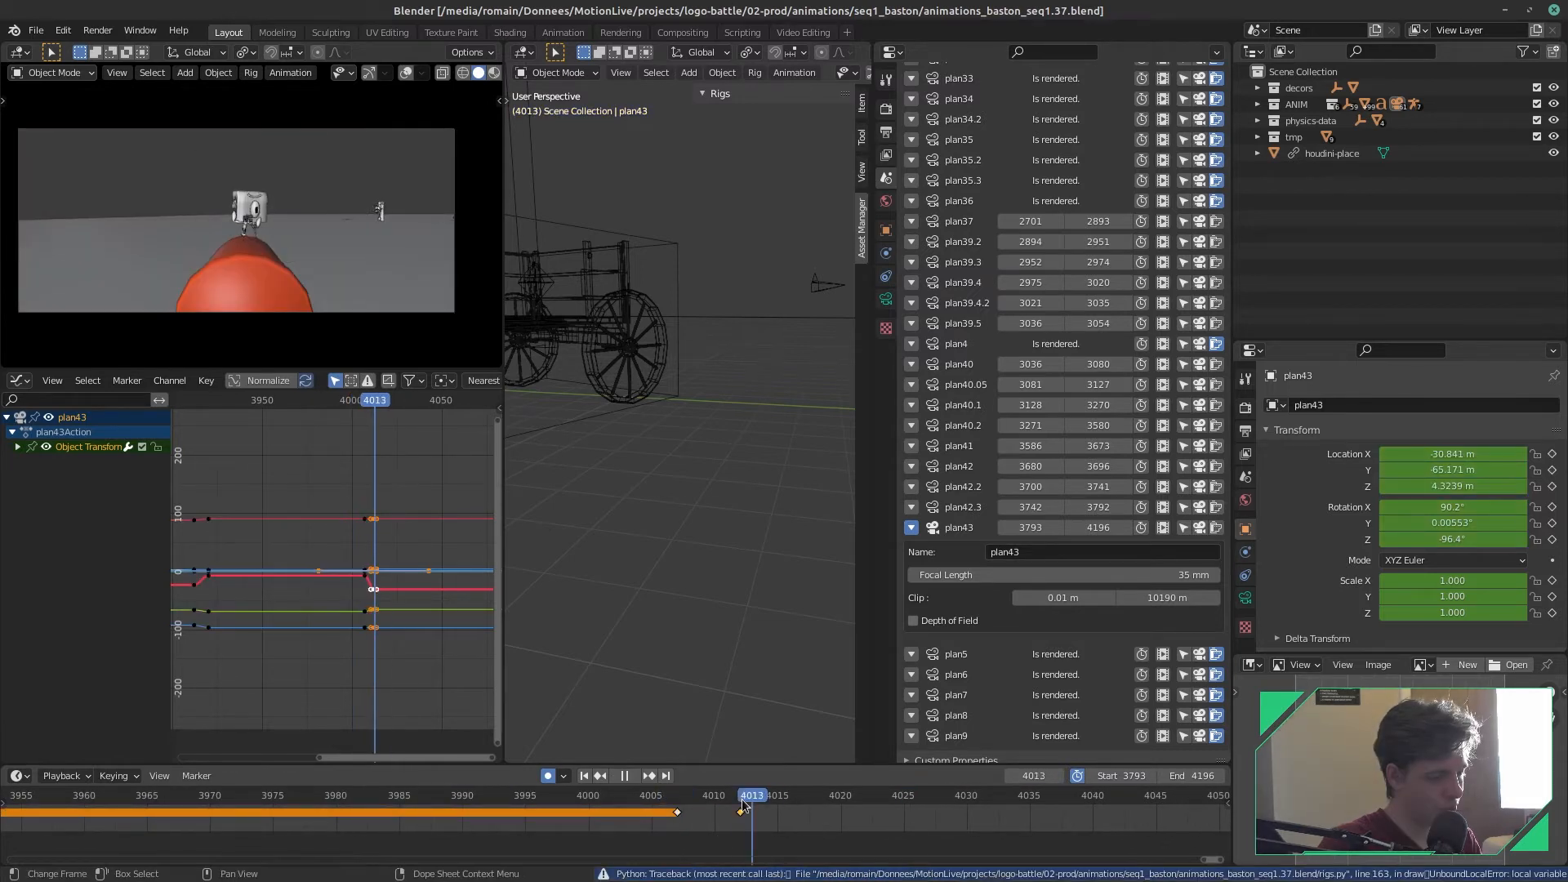
# - At frame 4008, move the camera along its local Y axis to key an in-between position clear of the bullet
pyautogui.click(681, 825)
pyautogui.moveTo(680, 826); pyautogui.dragTo(688, 830)
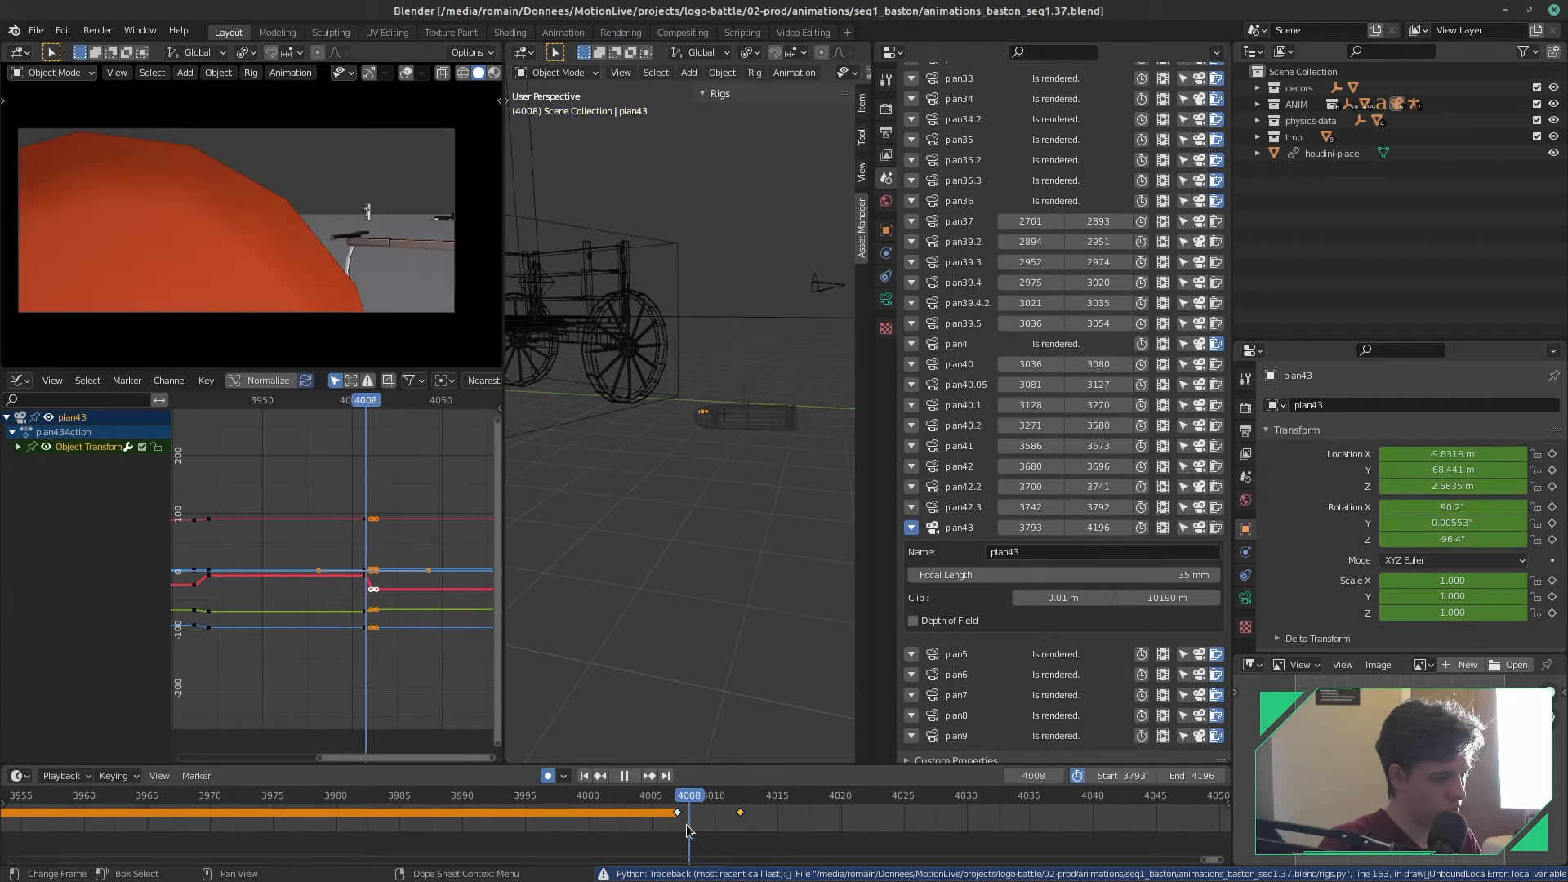
pyautogui.press('g')
pyautogui.press('y')
pyautogui.press('y')
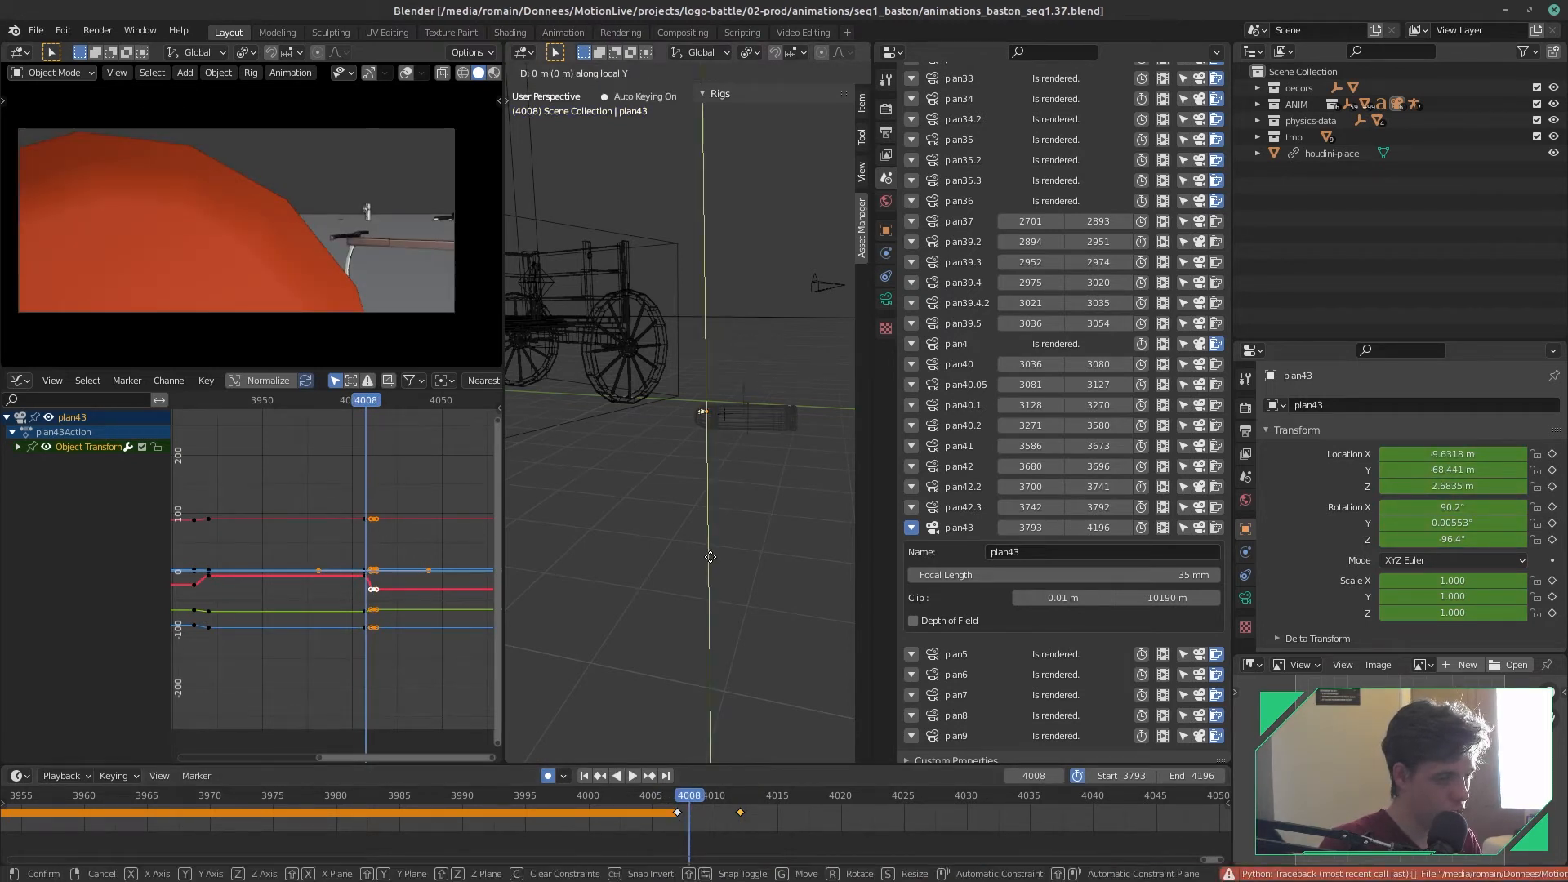
pyautogui.click(710, 540)
# - Play back the camera transition between frames 4007 and 4014 and save the file
pyautogui.moveTo(676, 800); pyautogui.dragTo(753, 805)
pyautogui.press('space')
pyautogui.press('space')
pyautogui.hotkey('ctrl', 's')
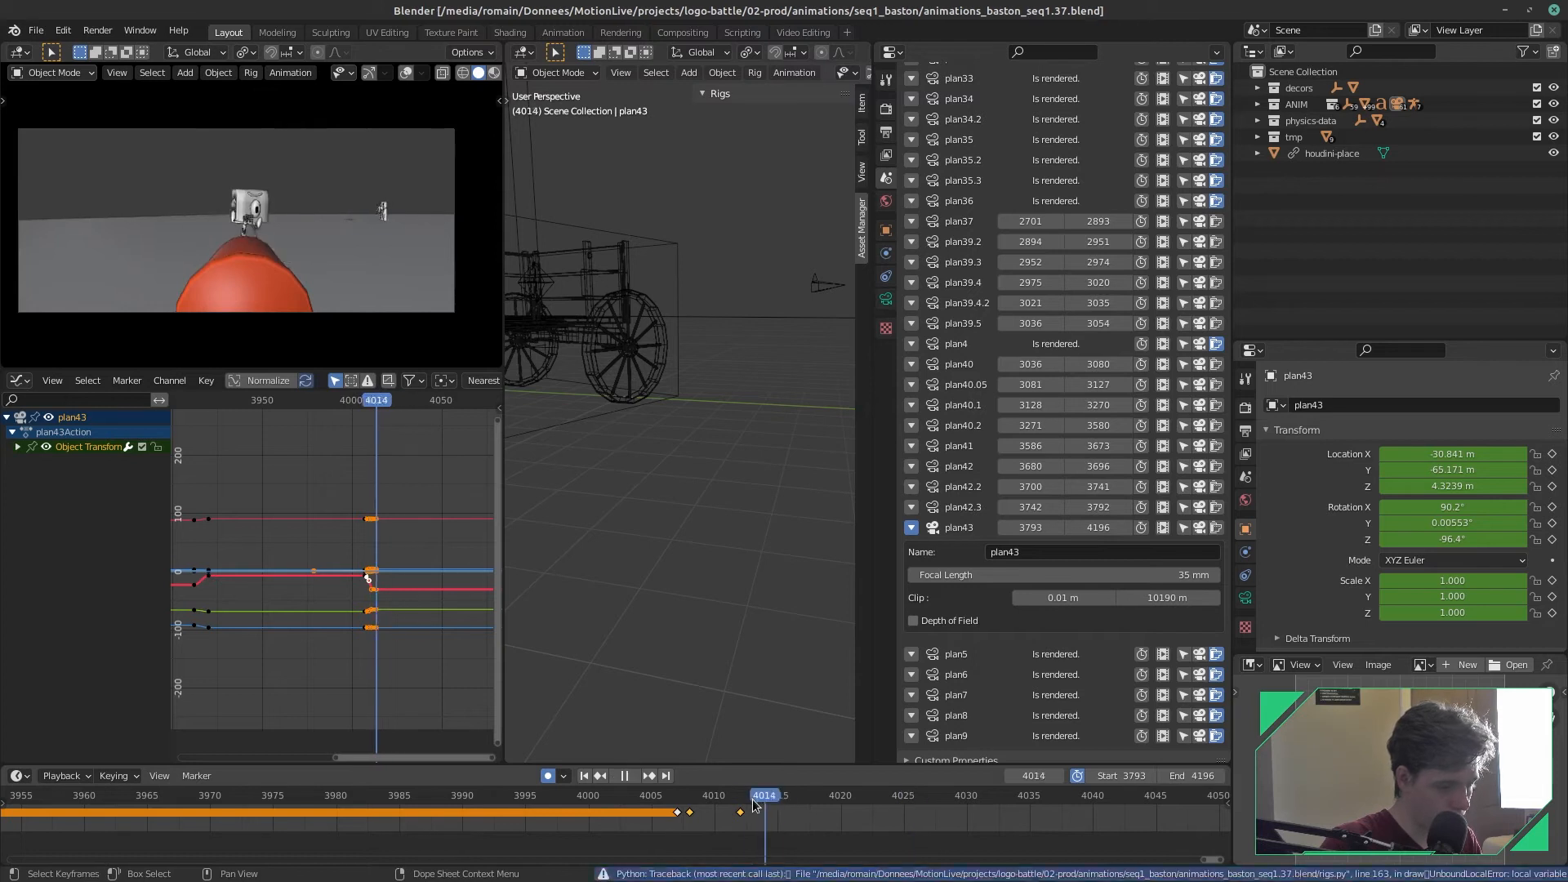
pyautogui.press('Down')
pyautogui.scroll(-3, 754, 805)
pyautogui.scroll(-3, 676, 805)
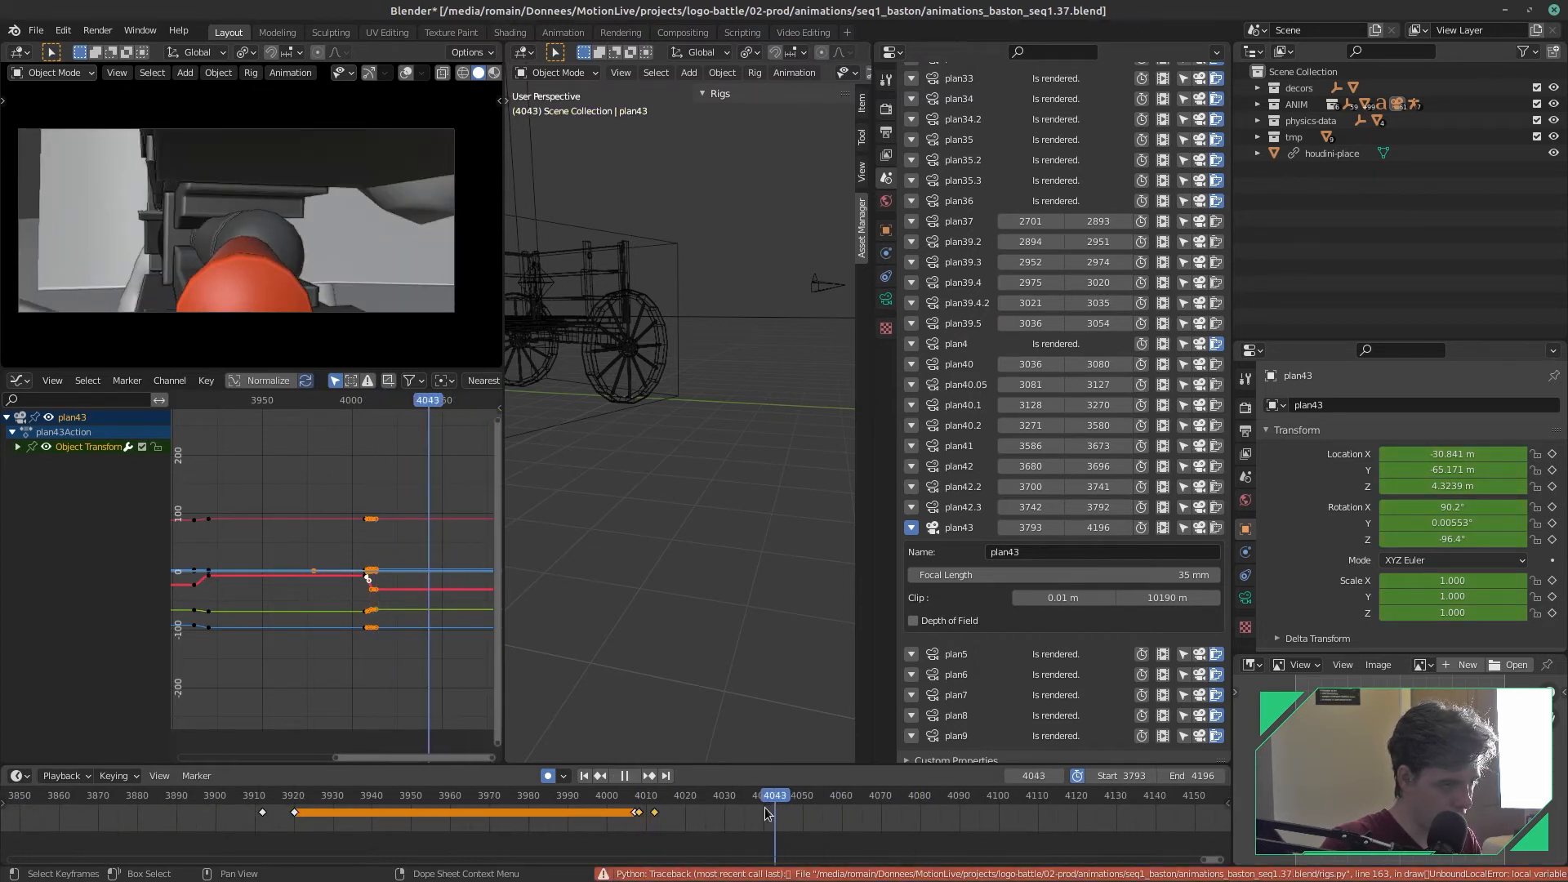
# - At frame 4030, pull the camera back along its local Z axis to about X -38.27, Y -64.34, Z 4.3 m
pyautogui.moveTo(731, 814)
pyautogui.mouseDown()
pyautogui.moveTo(709, 825)
pyautogui.moveTo(724, 832)
pyautogui.mouseUp()
pyautogui.press('g')
pyautogui.press('z')
pyautogui.press('z')
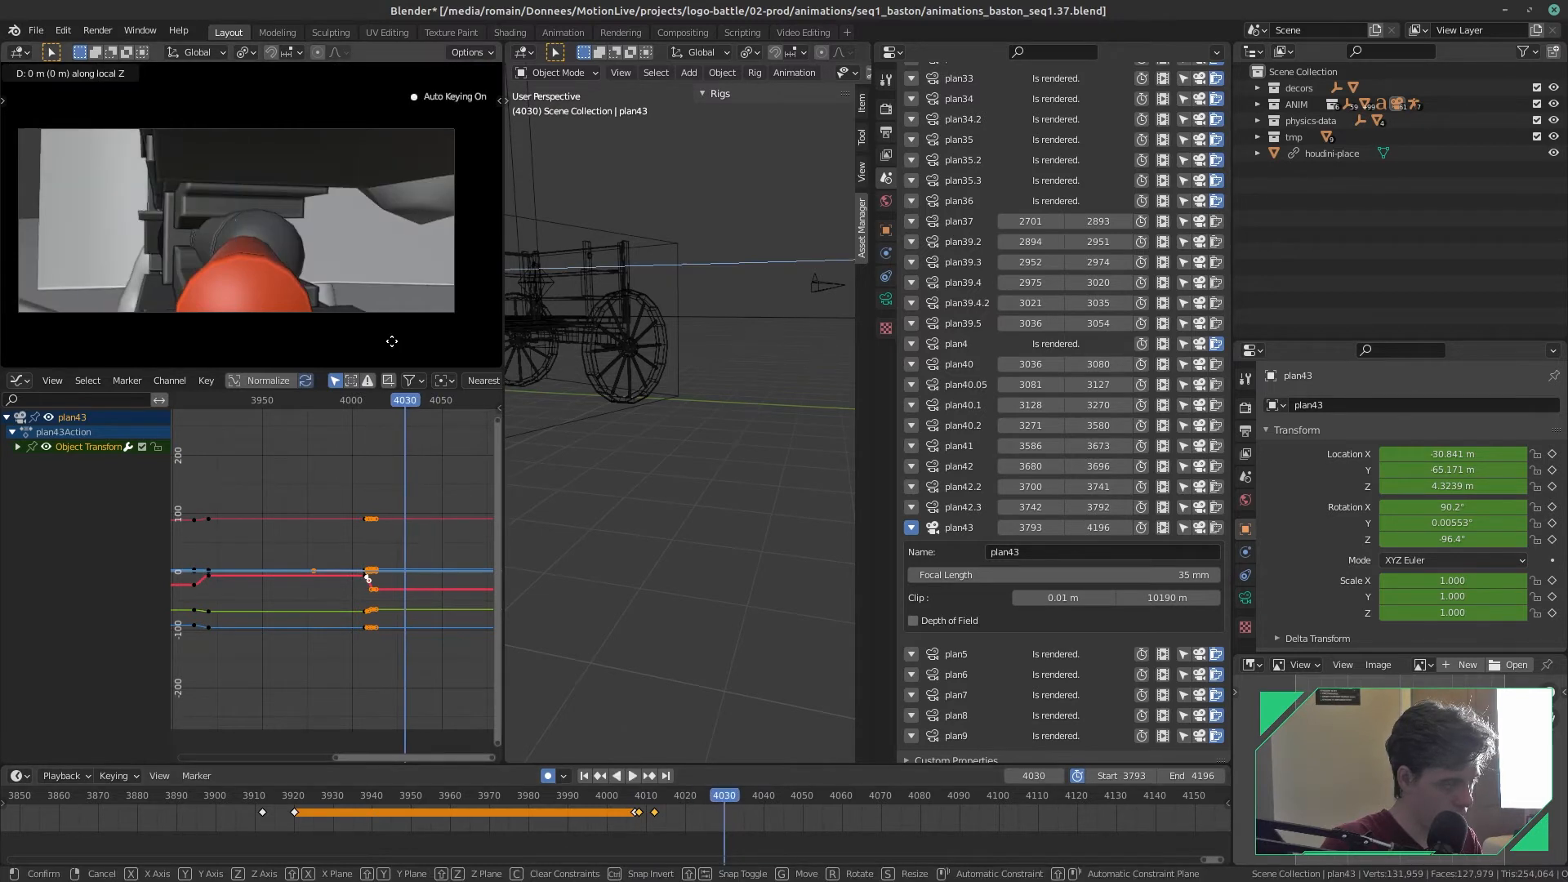
pyautogui.click(410, 204)
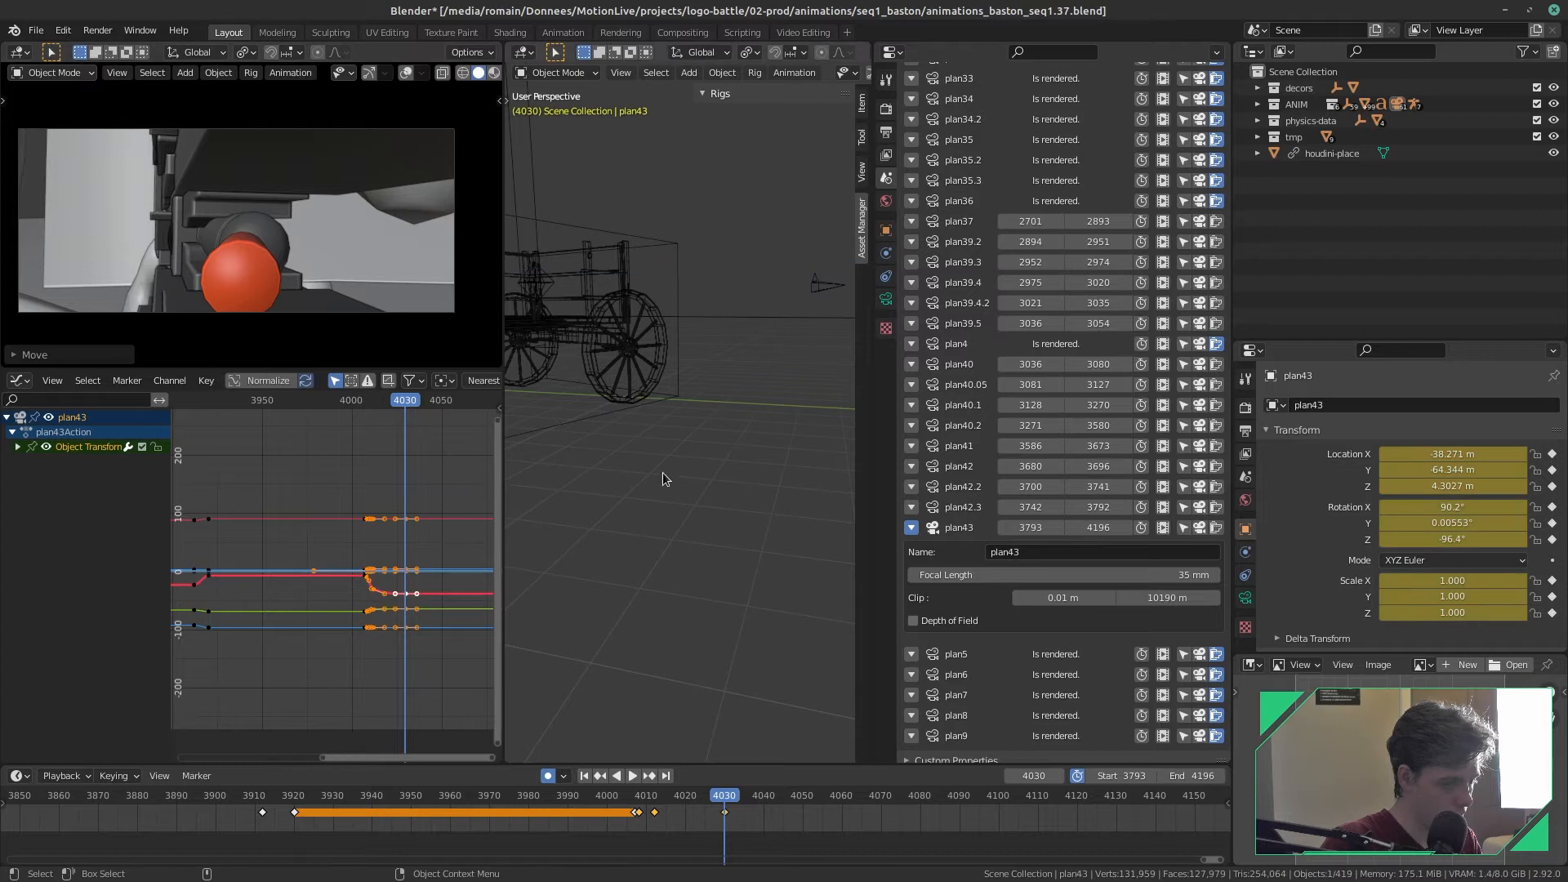
# - Lengthen the frame 4030 keyframe handles along the time axis in the camera's curves and play back the easing
pyautogui.moveTo(457, 649); pyautogui.dragTo(398, 481)
pyautogui.press('s')
pyautogui.press('x')
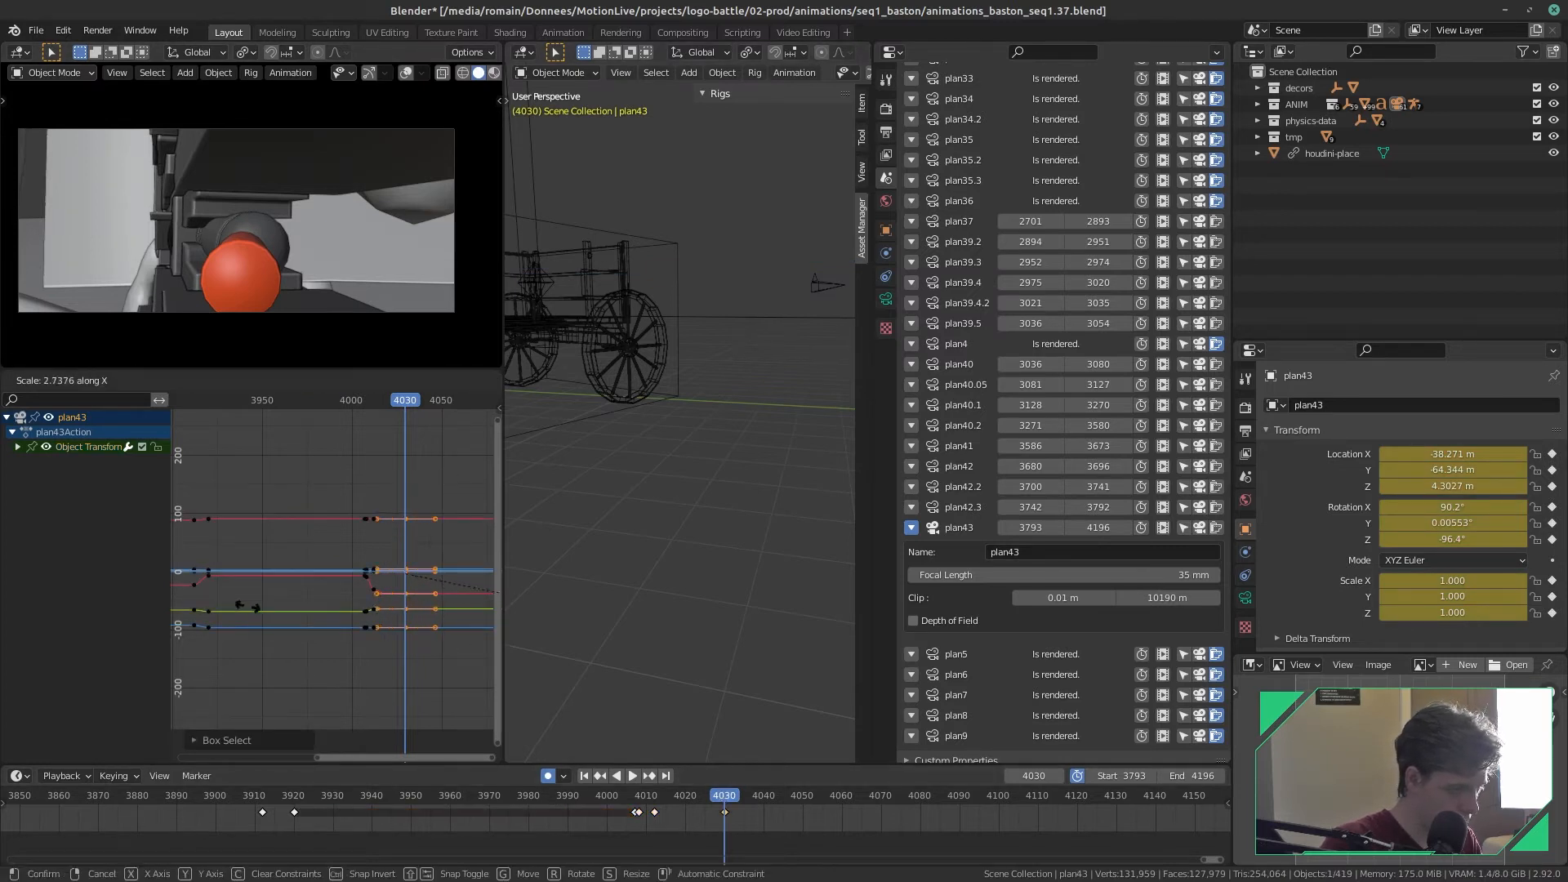
pyautogui.click(213, 606)
pyautogui.press('space')
pyautogui.click(588, 796)
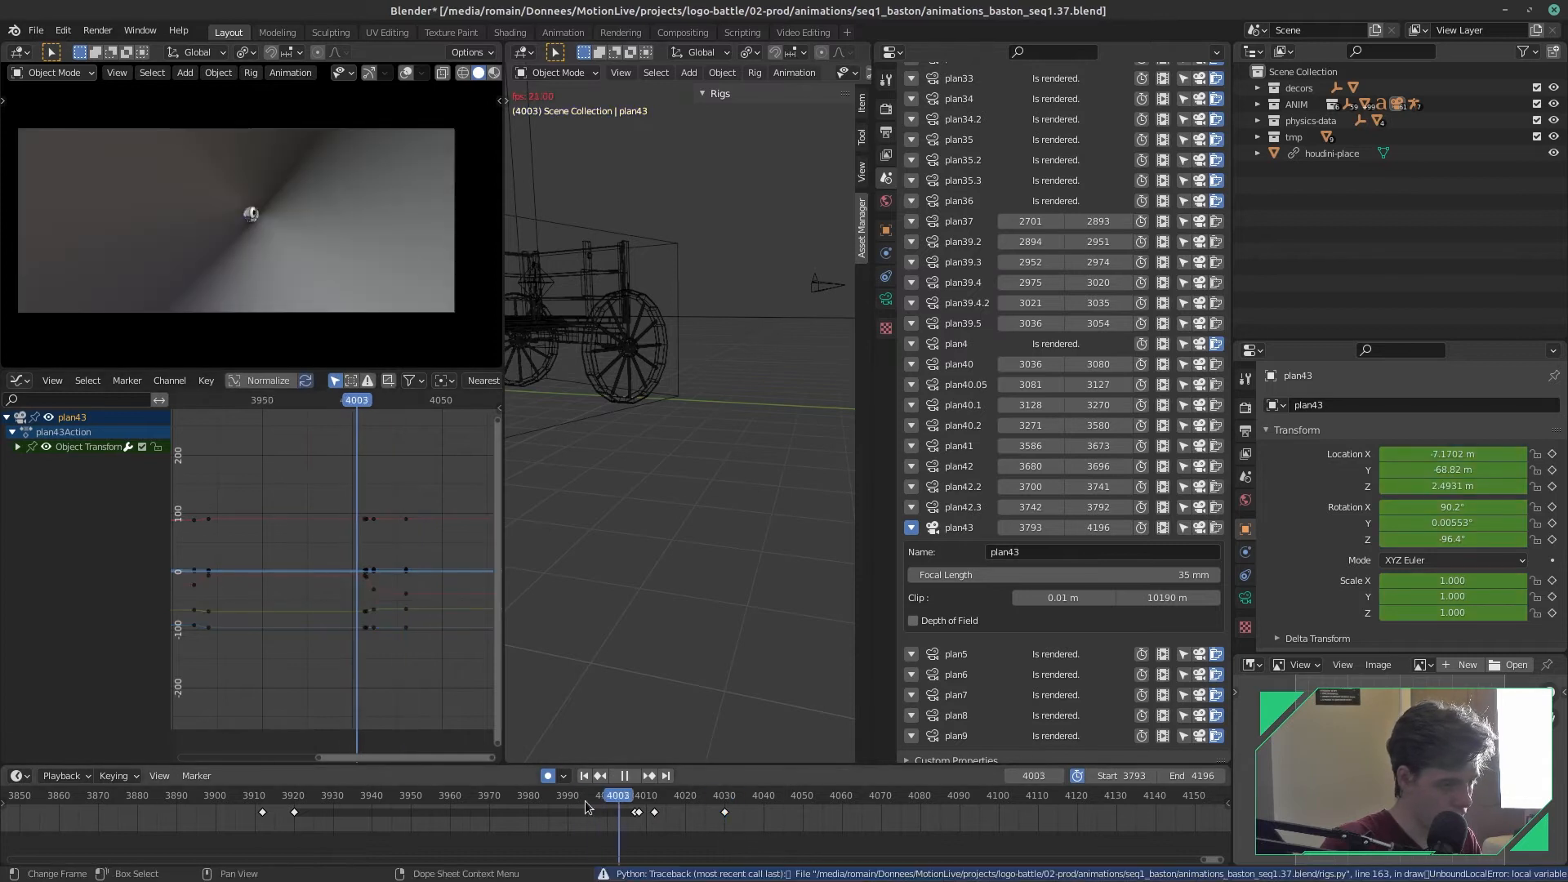
pyautogui.click(630, 800)
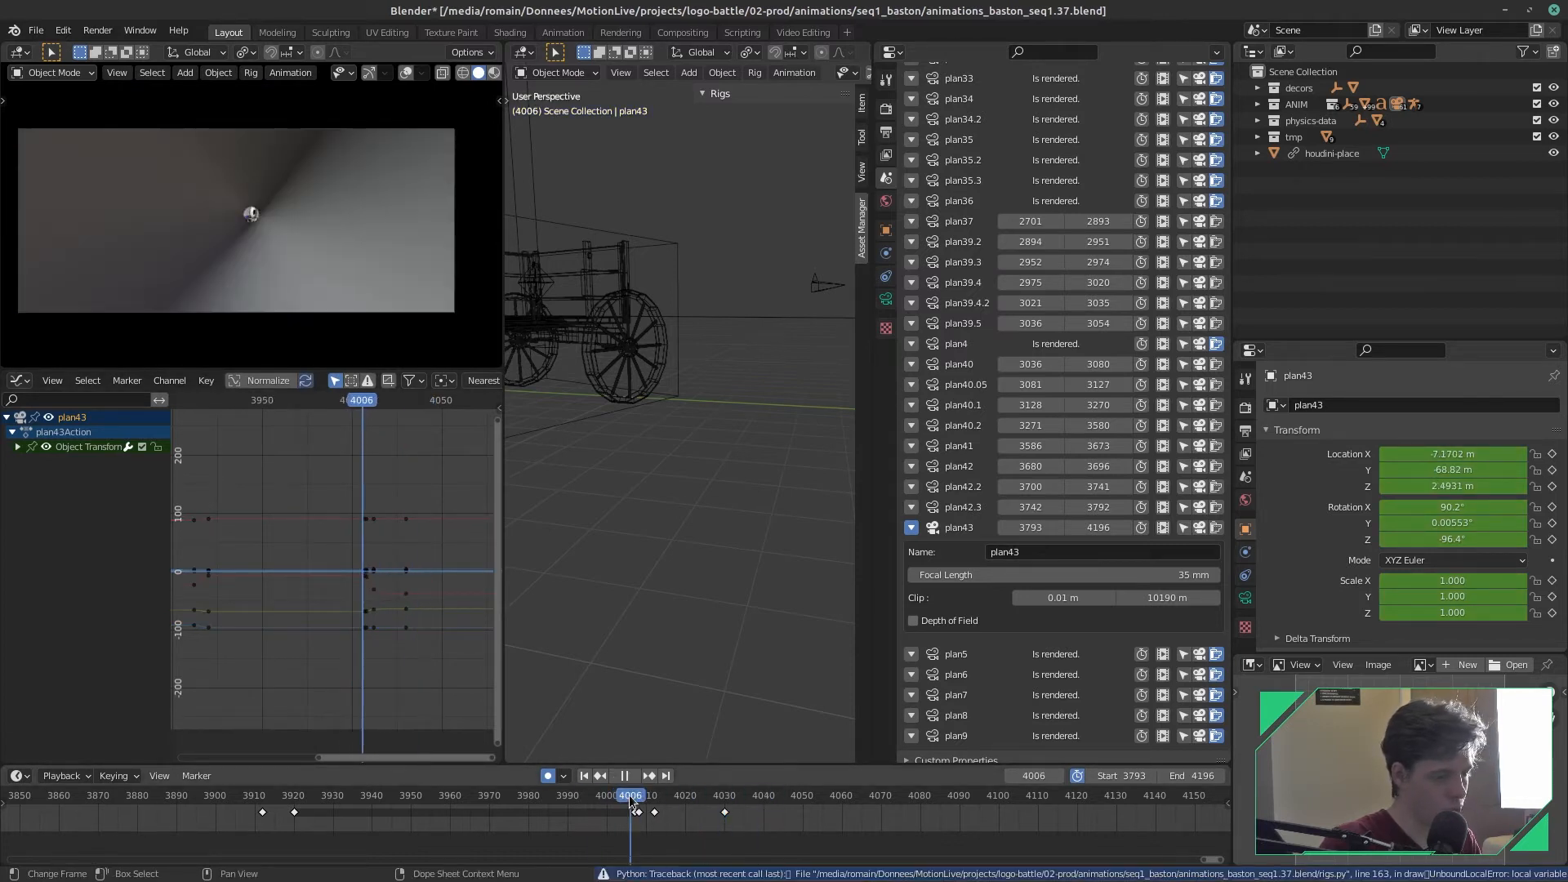
# - Shorten the frame 4030 keyframe handles by scaling them about 0.68 along the time axis
pyautogui.press('space')
pyautogui.moveTo(445, 642); pyautogui.dragTo(393, 486)
pyautogui.press('s')
pyautogui.press('x')
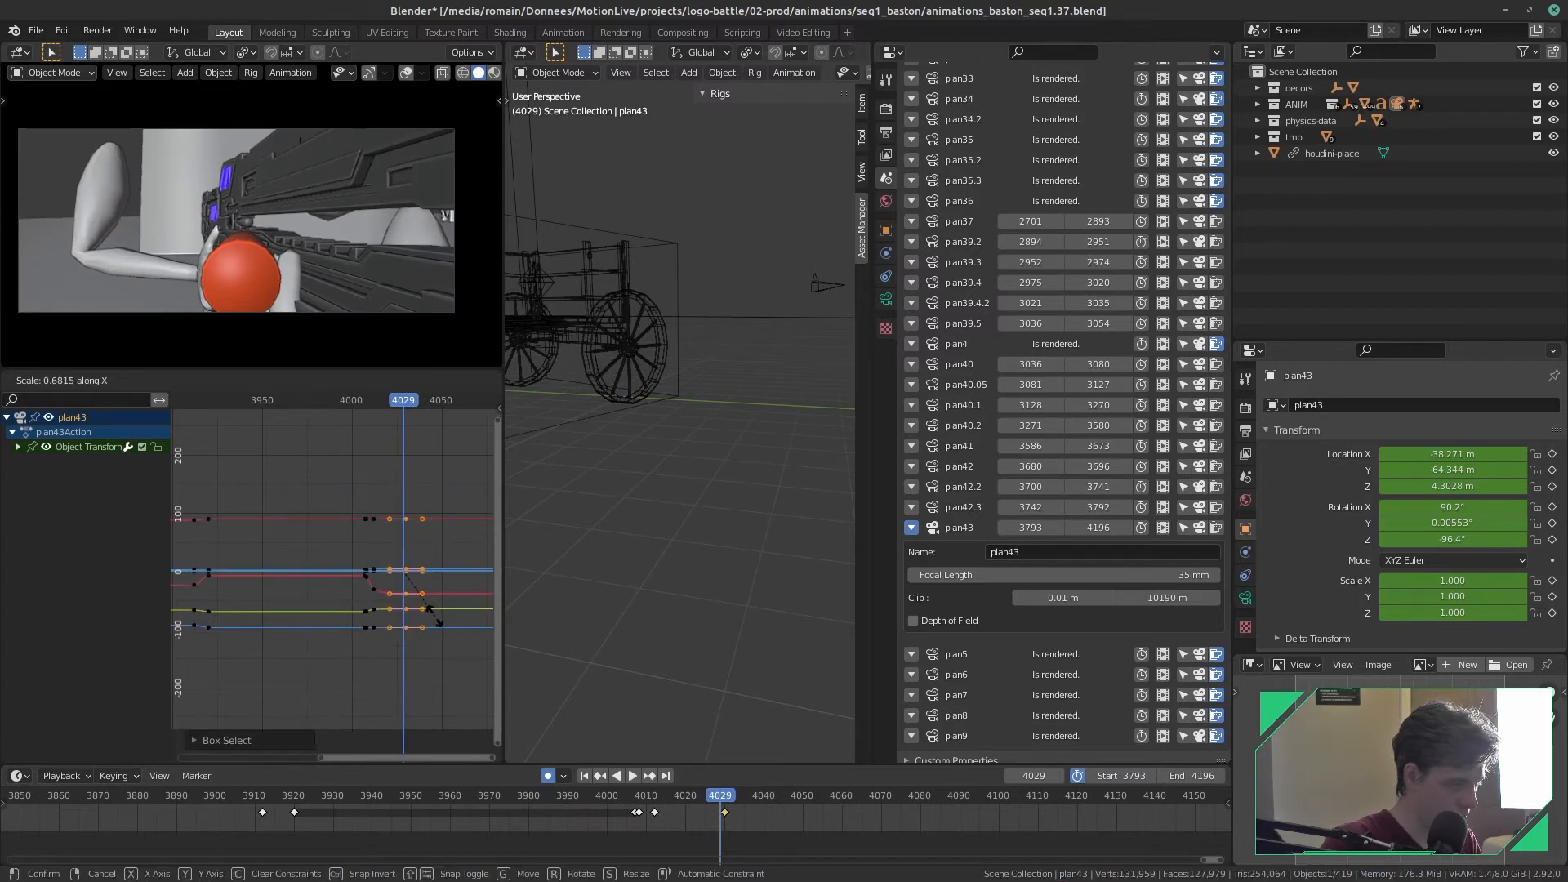
pyautogui.click(439, 625)
# - Play back the adjusted camera easing from just before frame 4000 and save the file
pyautogui.click(591, 798)
pyautogui.press('space')
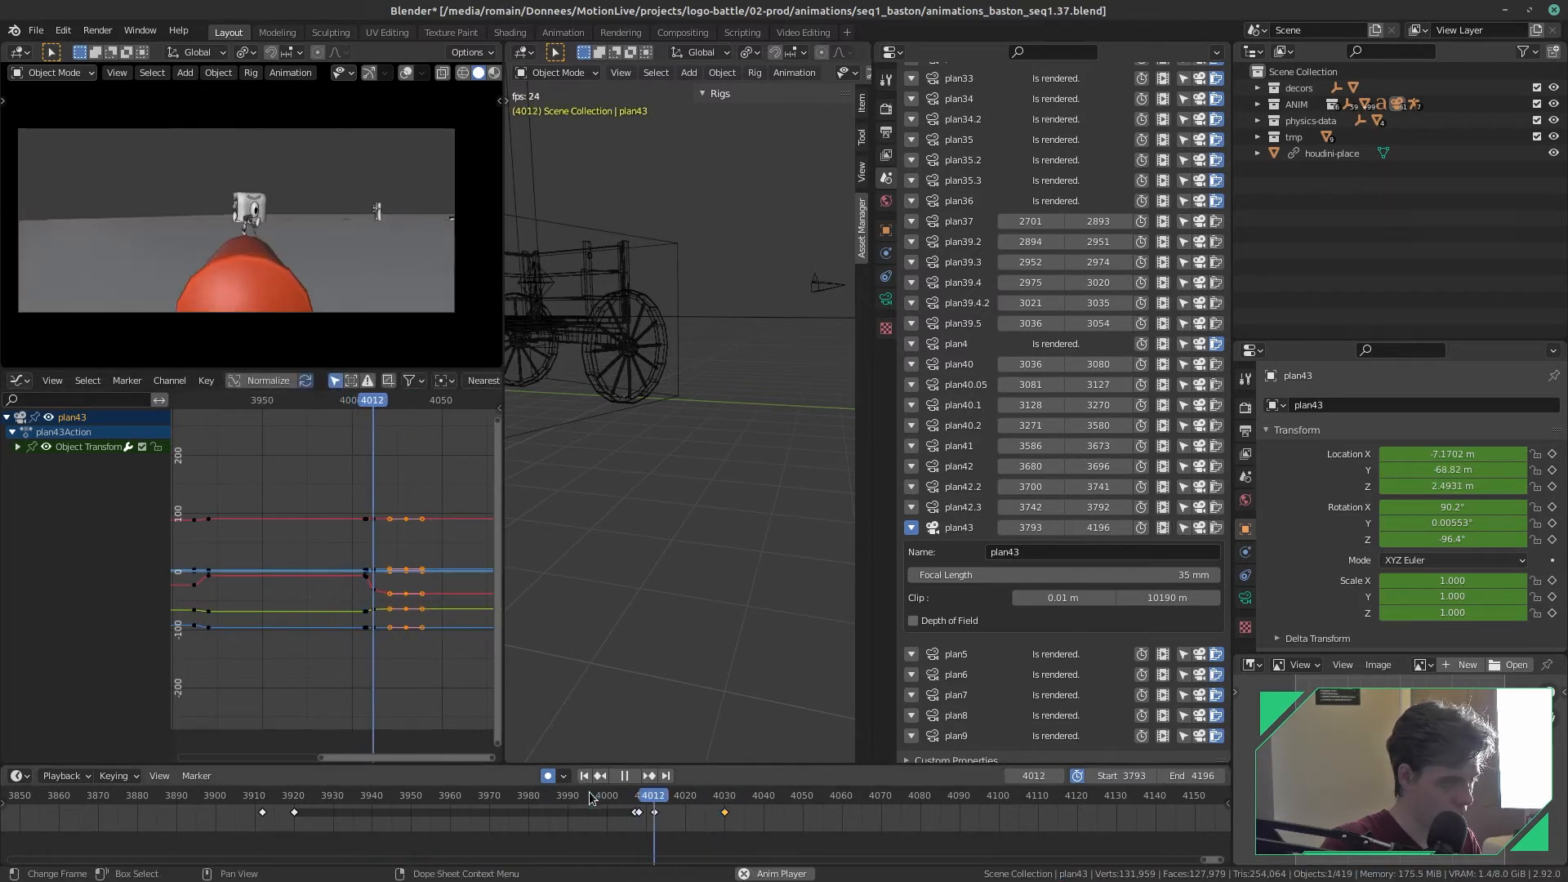
pyautogui.press('space')
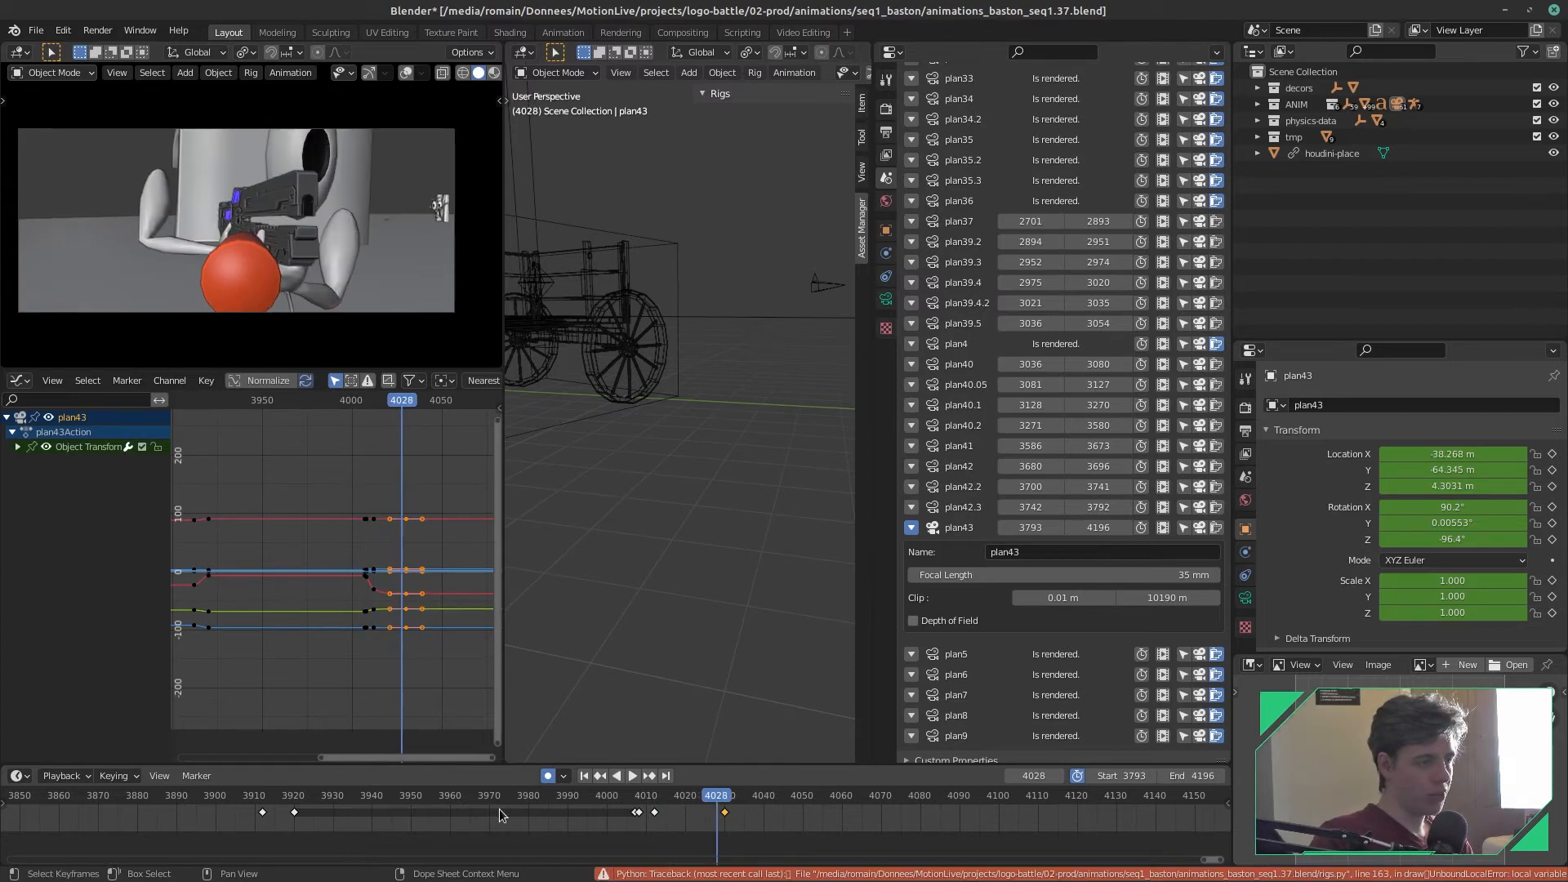
pyautogui.hotkey('ctrl', 's')
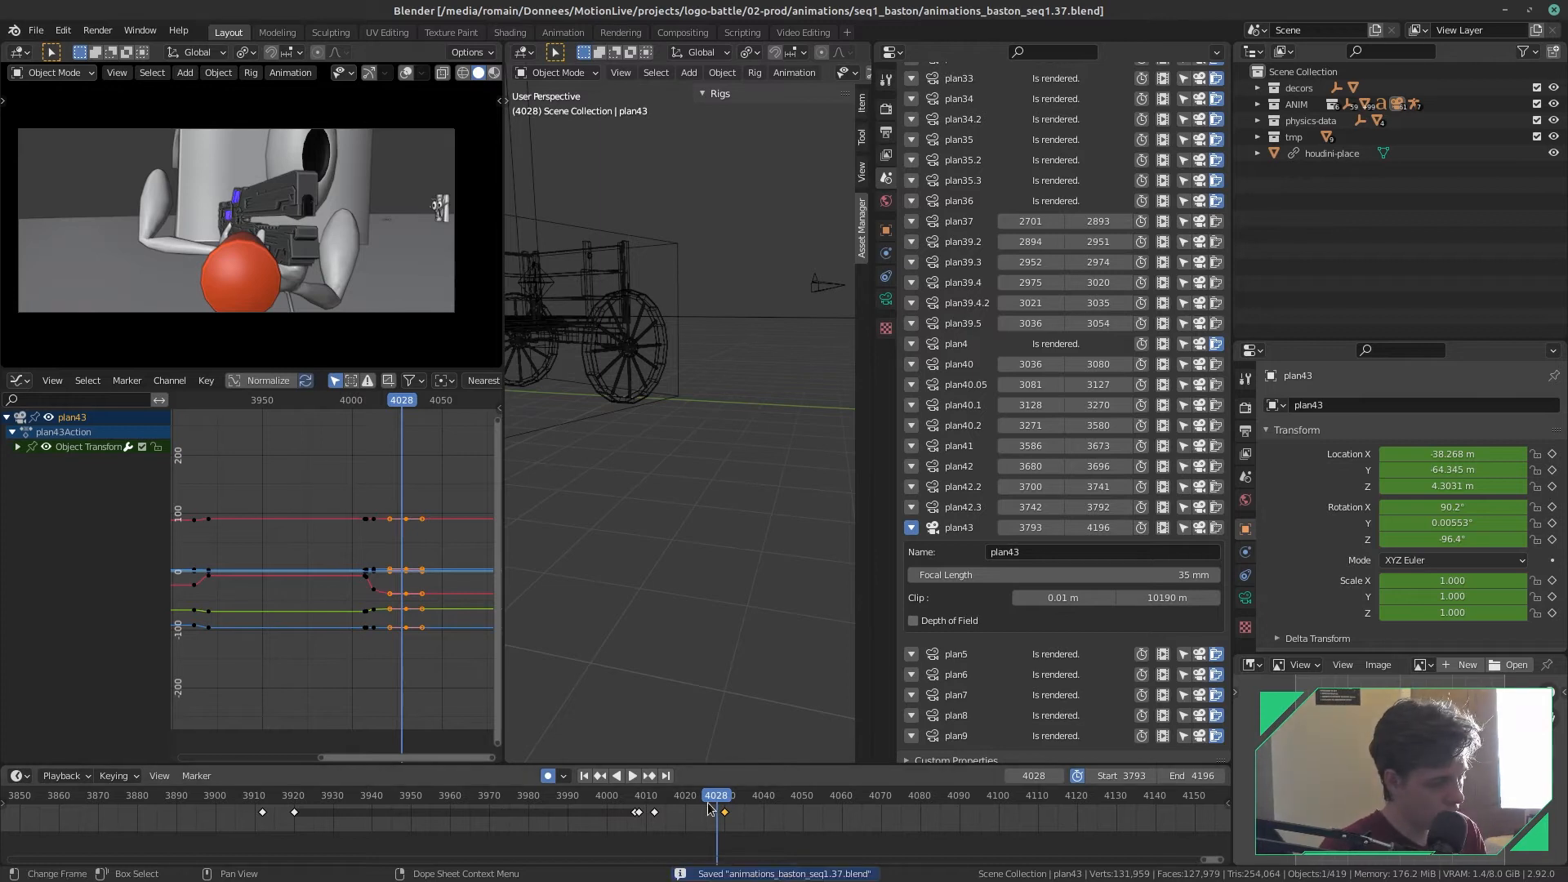
# - Review the bullet camera shot again between about frames 4015 and 4041, saving the file along the way
pyautogui.click(682, 800)
pyautogui.press('space')
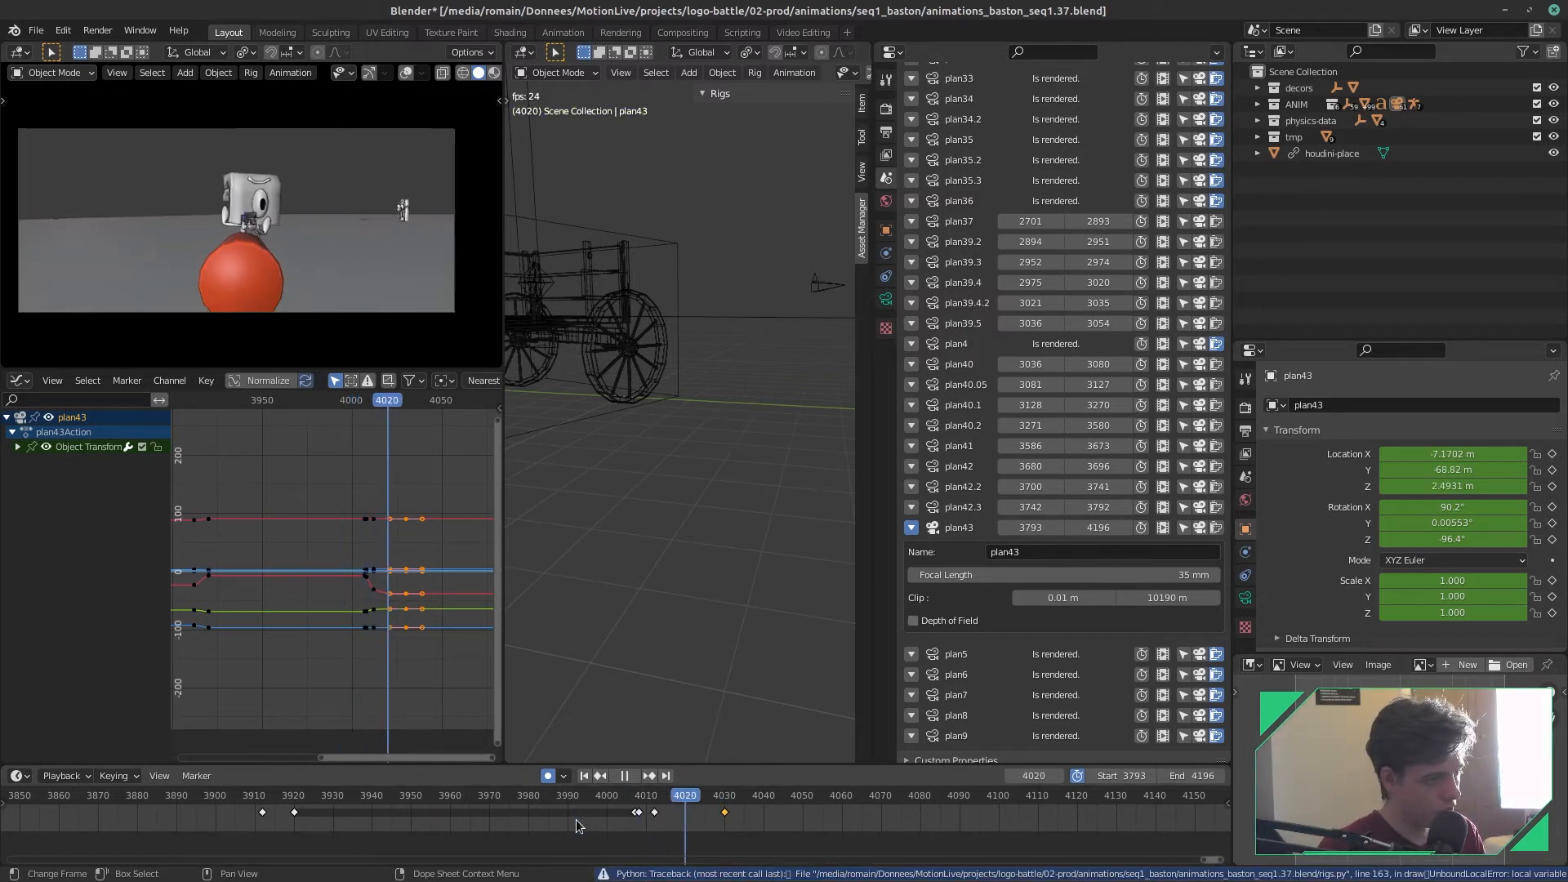
pyautogui.press('space')
pyautogui.hotkey('ctrl', 's')
pyautogui.click(708, 805)
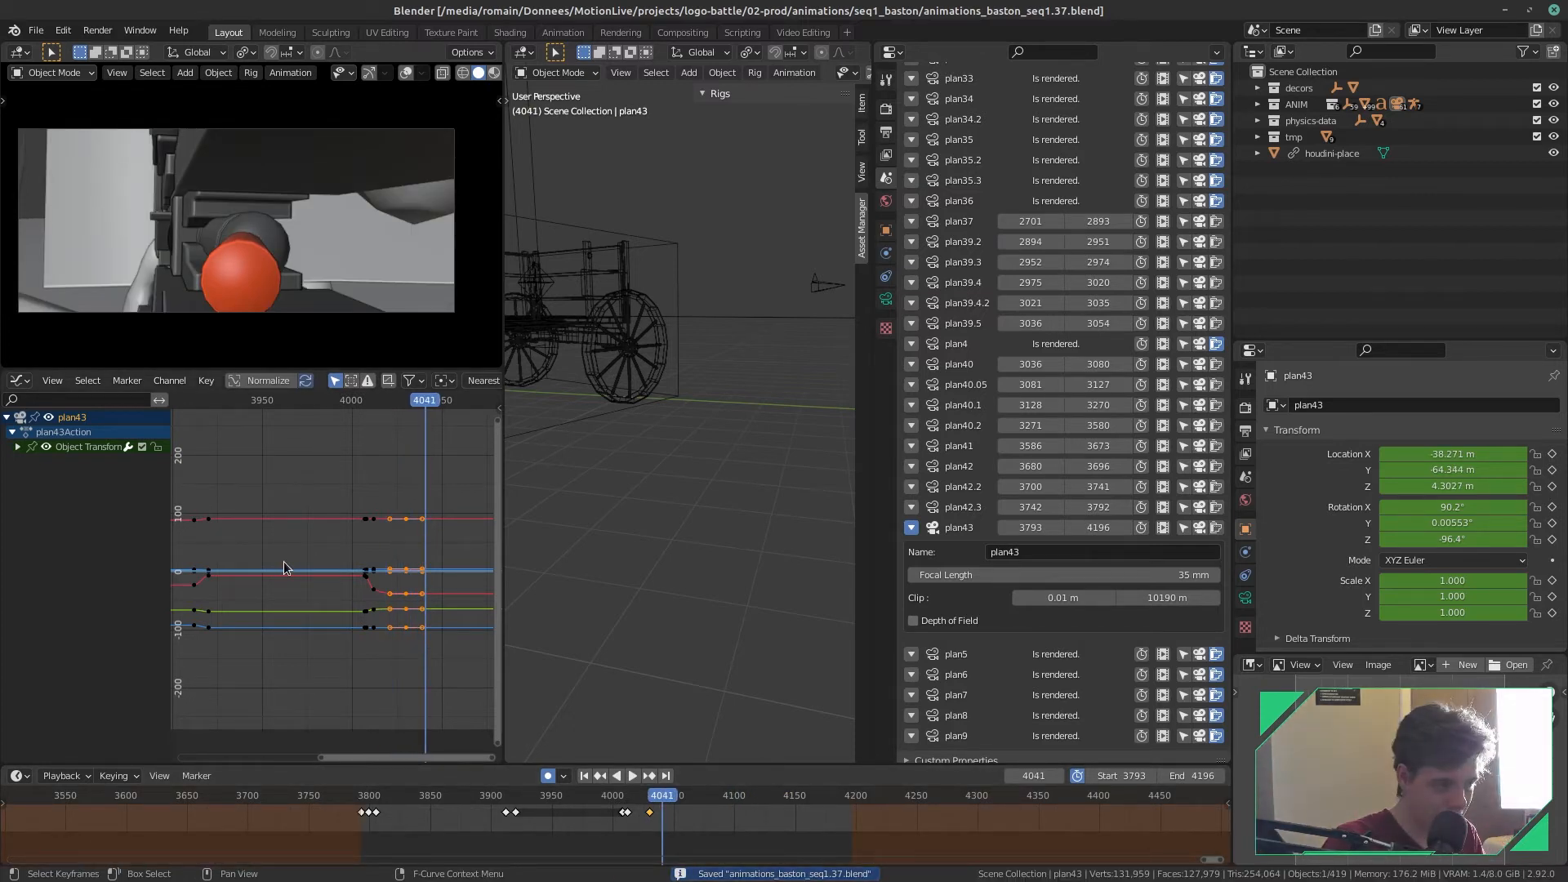
pyautogui.press('space')
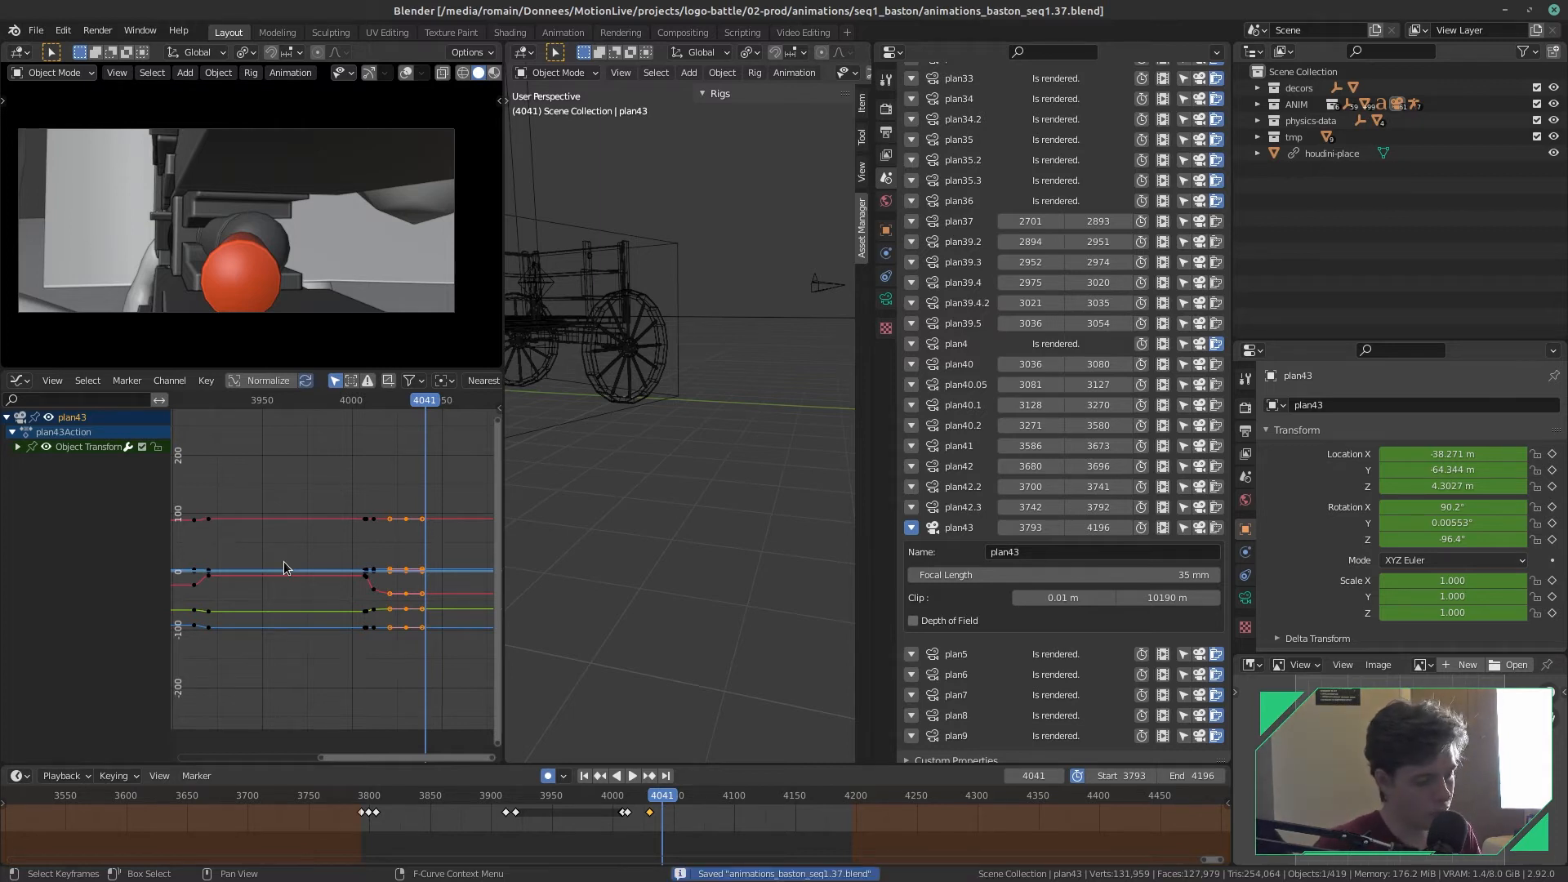
pyautogui.click(618, 802)
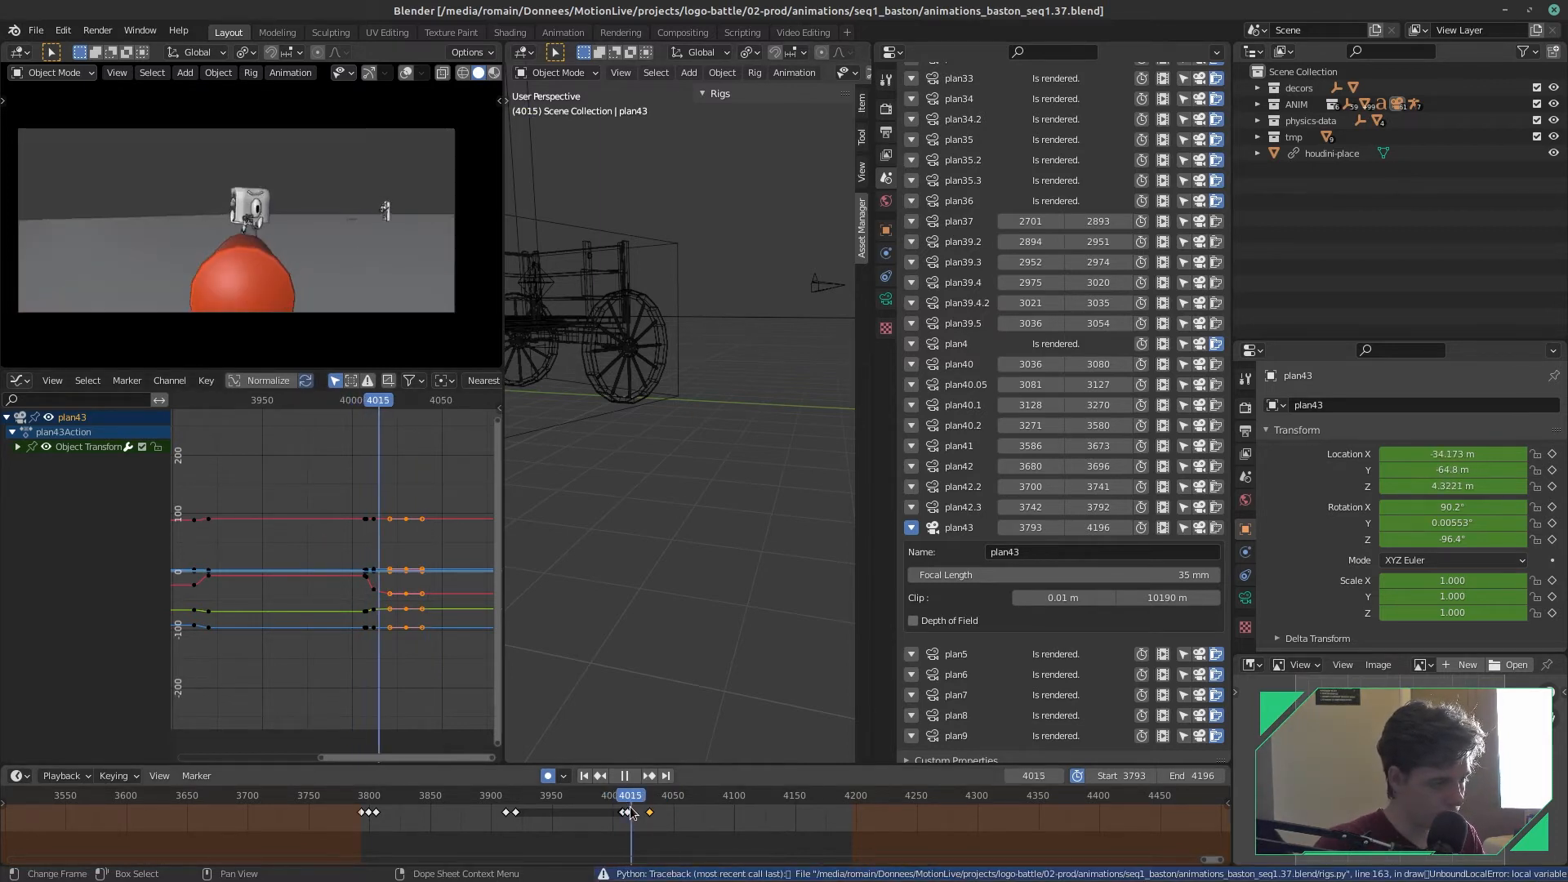
# - Save the file and add a Noise modifier to the plan43 camera's Z Location curve
pyautogui.press('space')
pyautogui.hotkey('ctrl', 's')
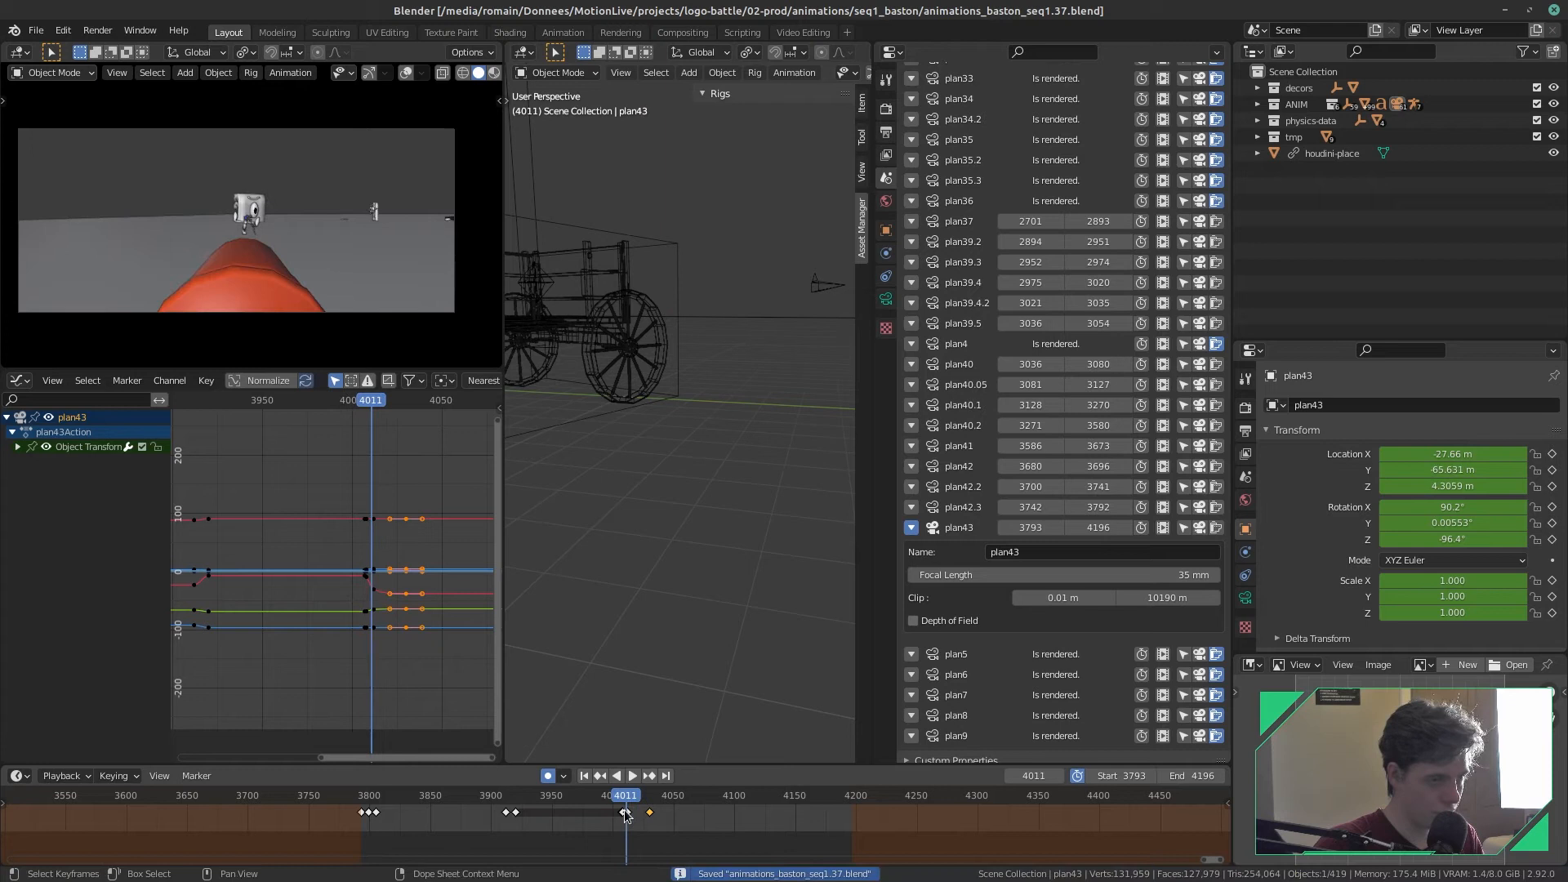
pyautogui.click(18, 447)
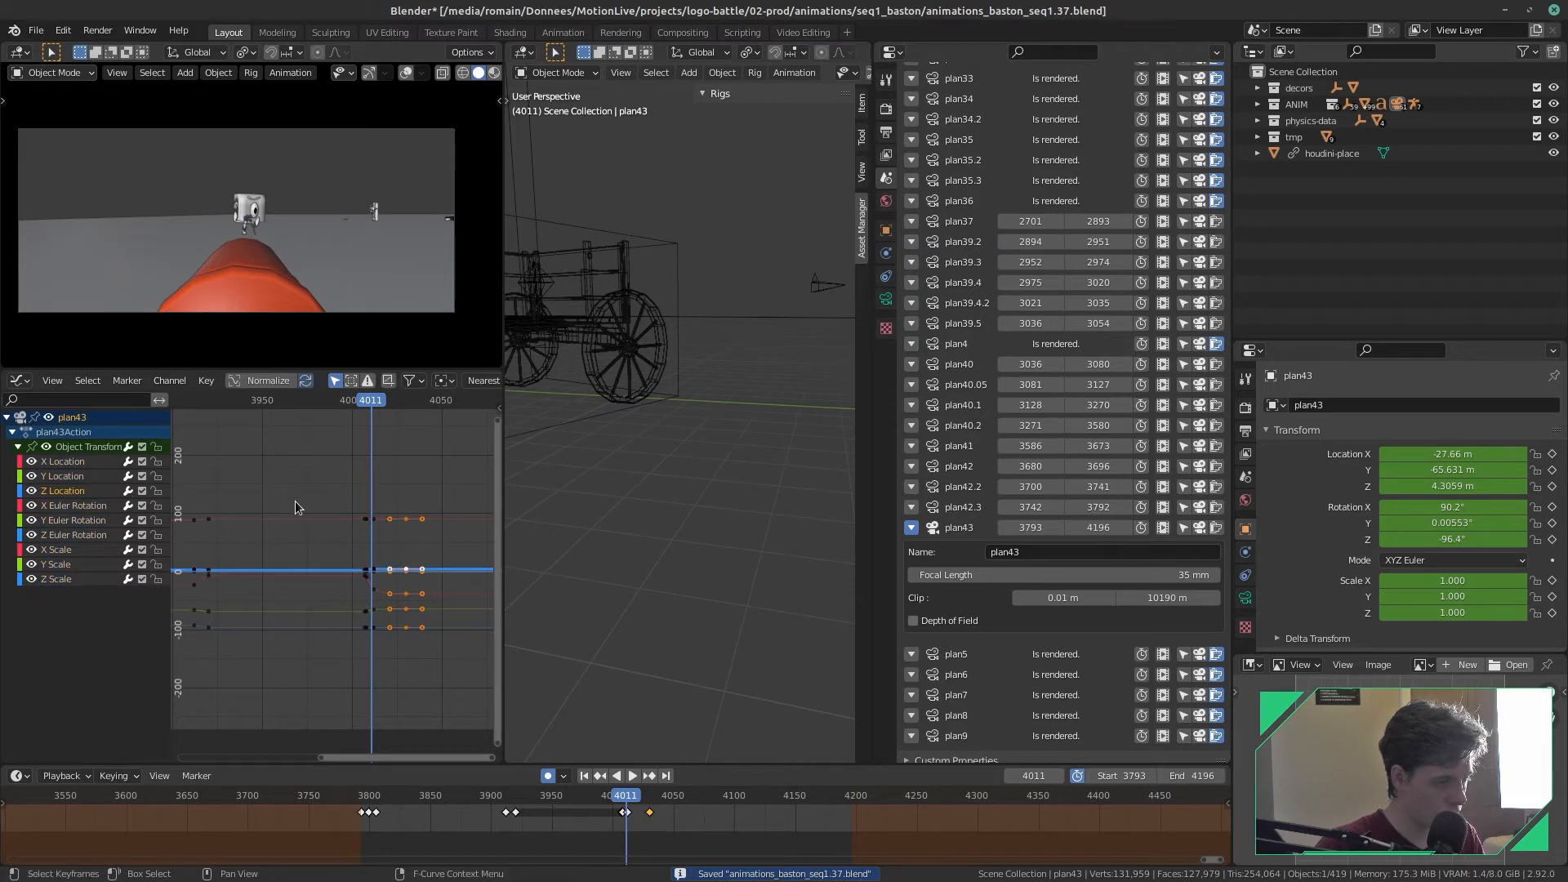
pyautogui.click(306, 613)
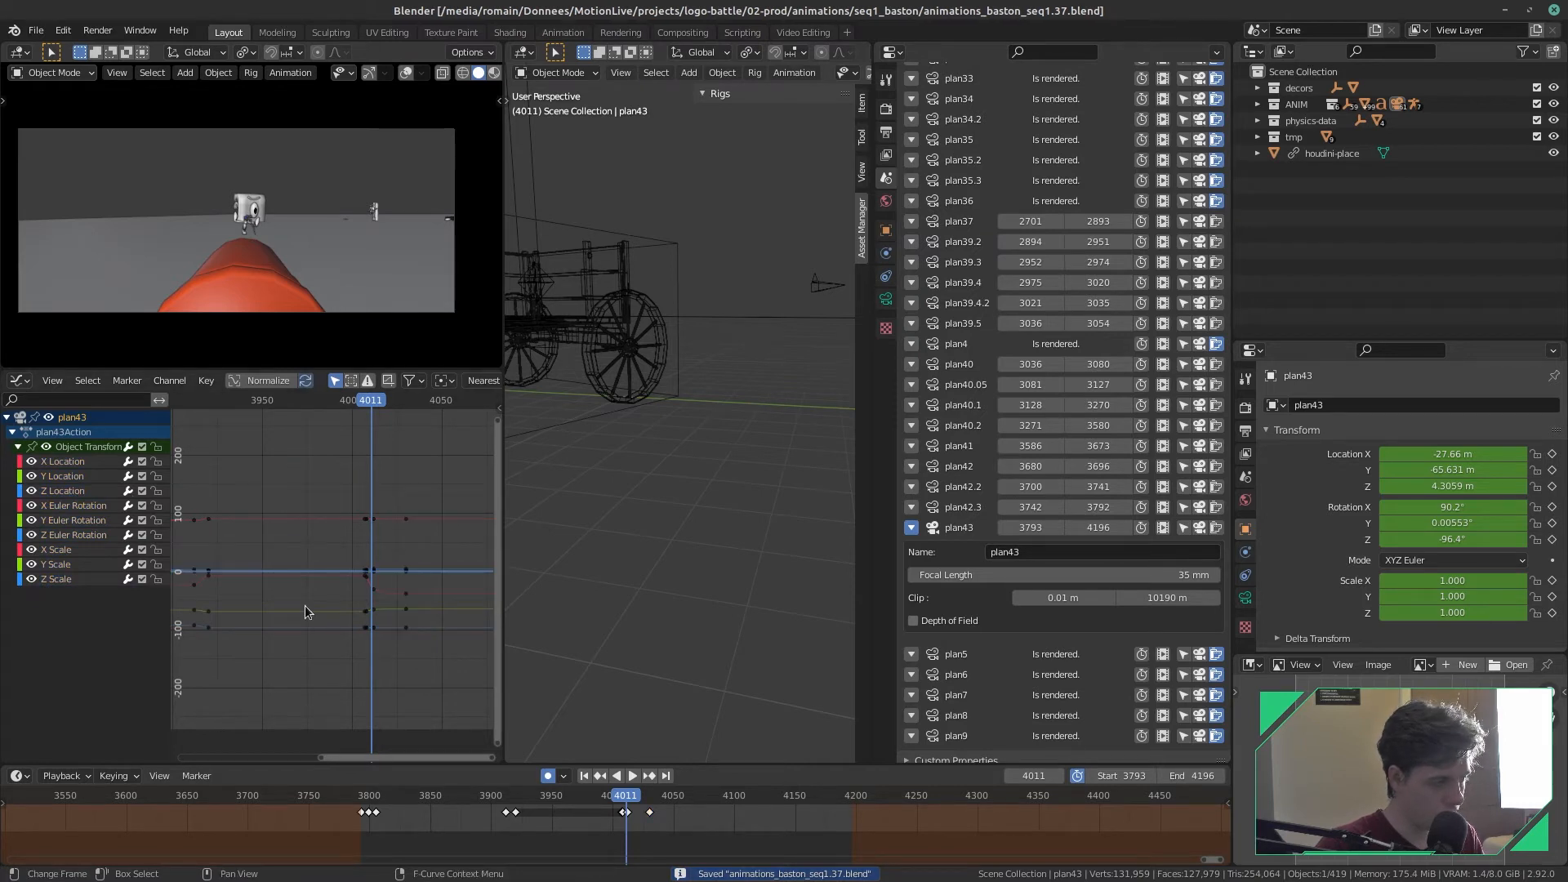
pyautogui.click(67, 491)
pyautogui.press('n')
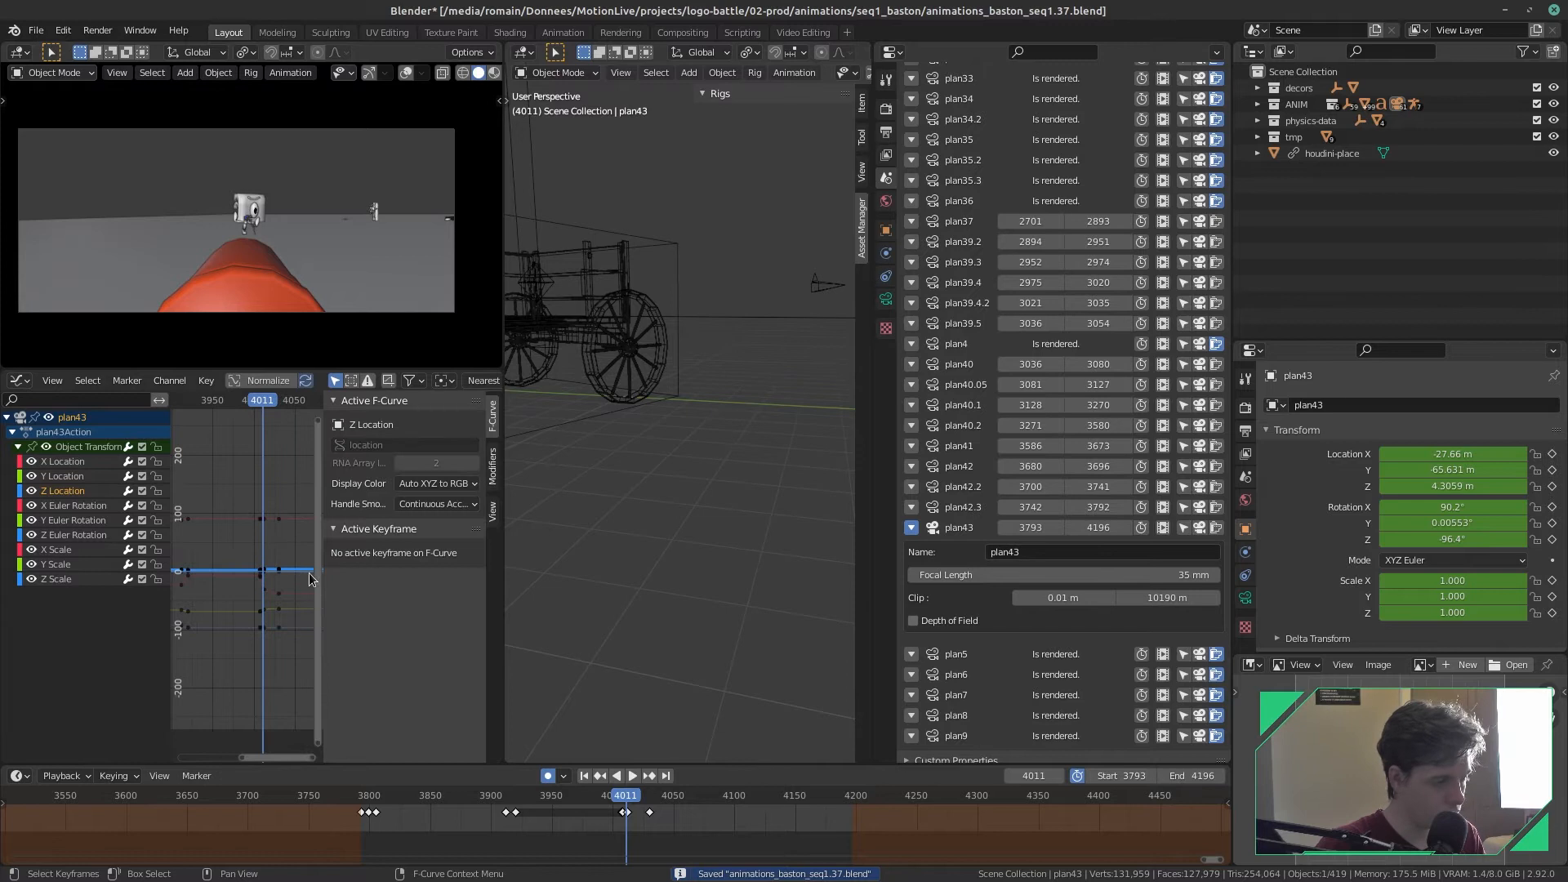
pyautogui.click(493, 463)
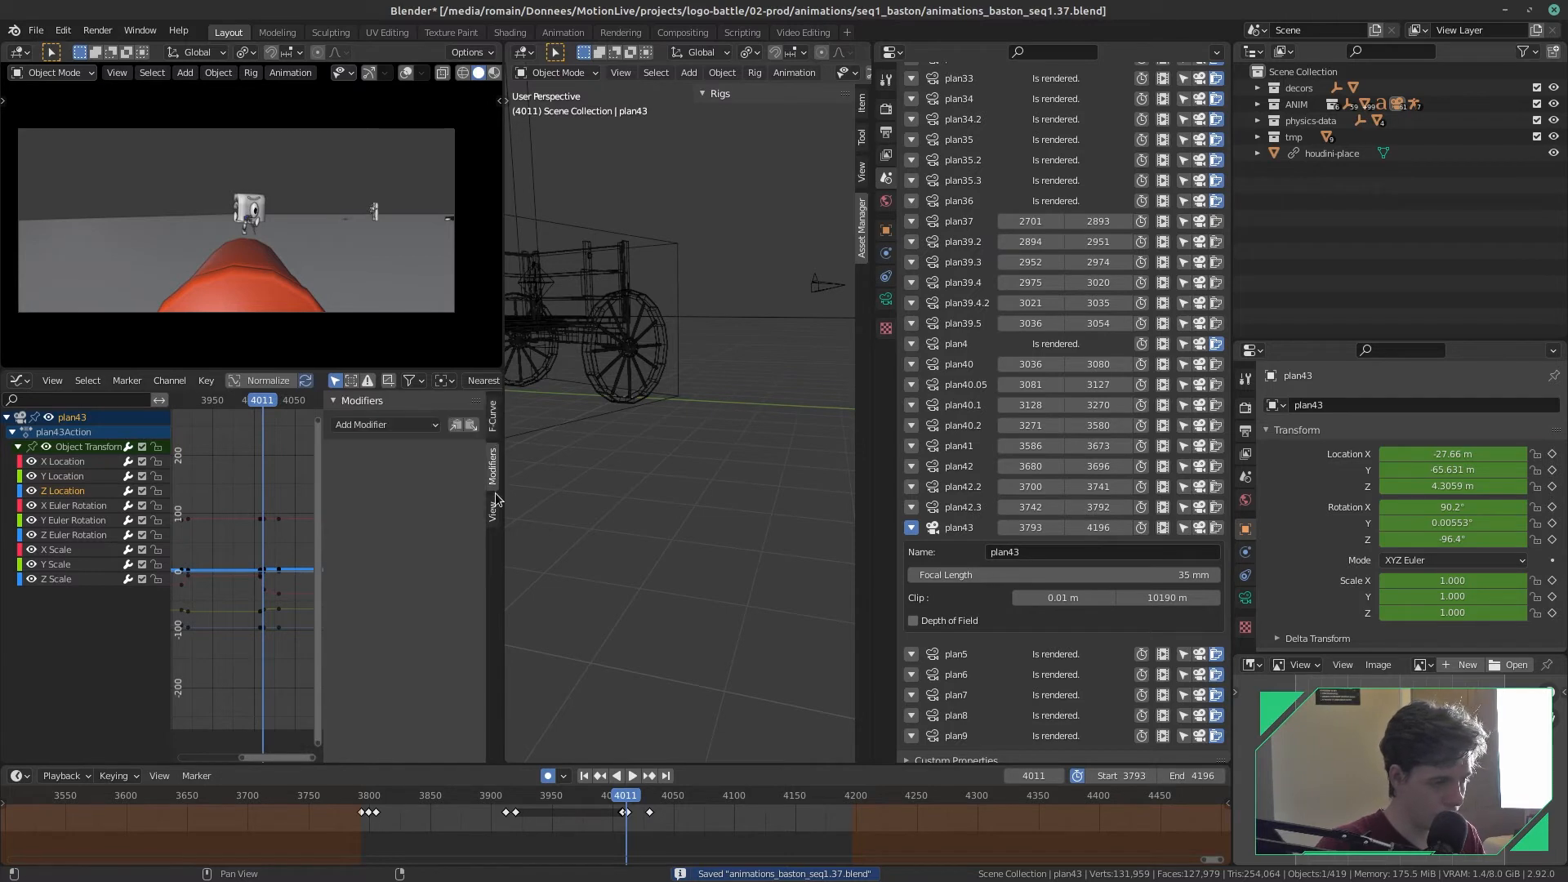
pyautogui.click(408, 425)
pyautogui.click(403, 518)
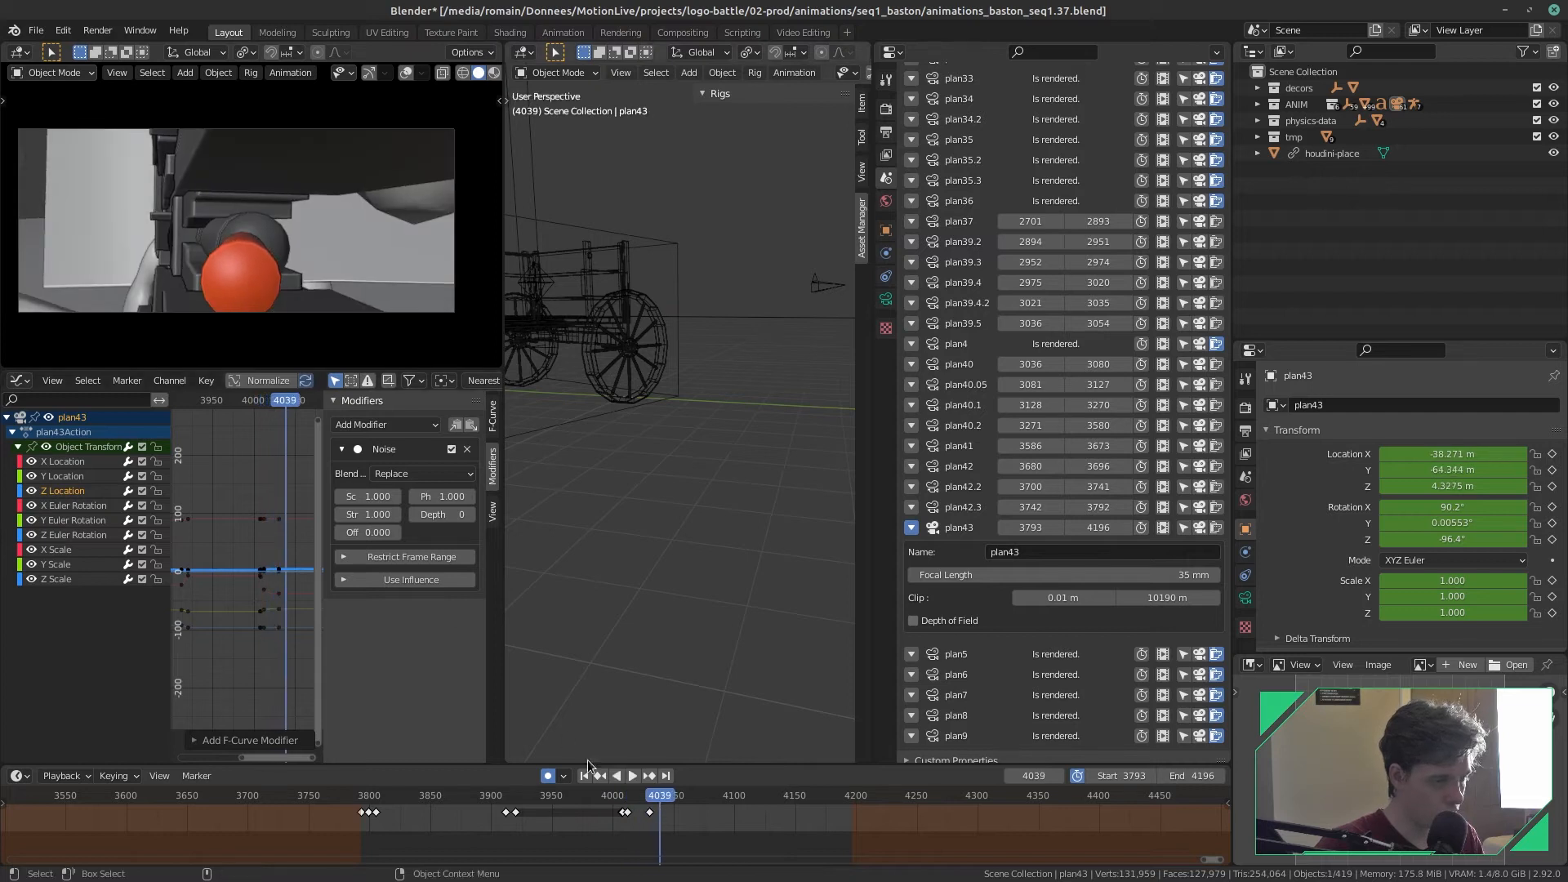
# - Play back the camera noise from about frame 3935 and step through the jump frame by frame to frame 4009
pyautogui.click(534, 810)
pyautogui.press('space')
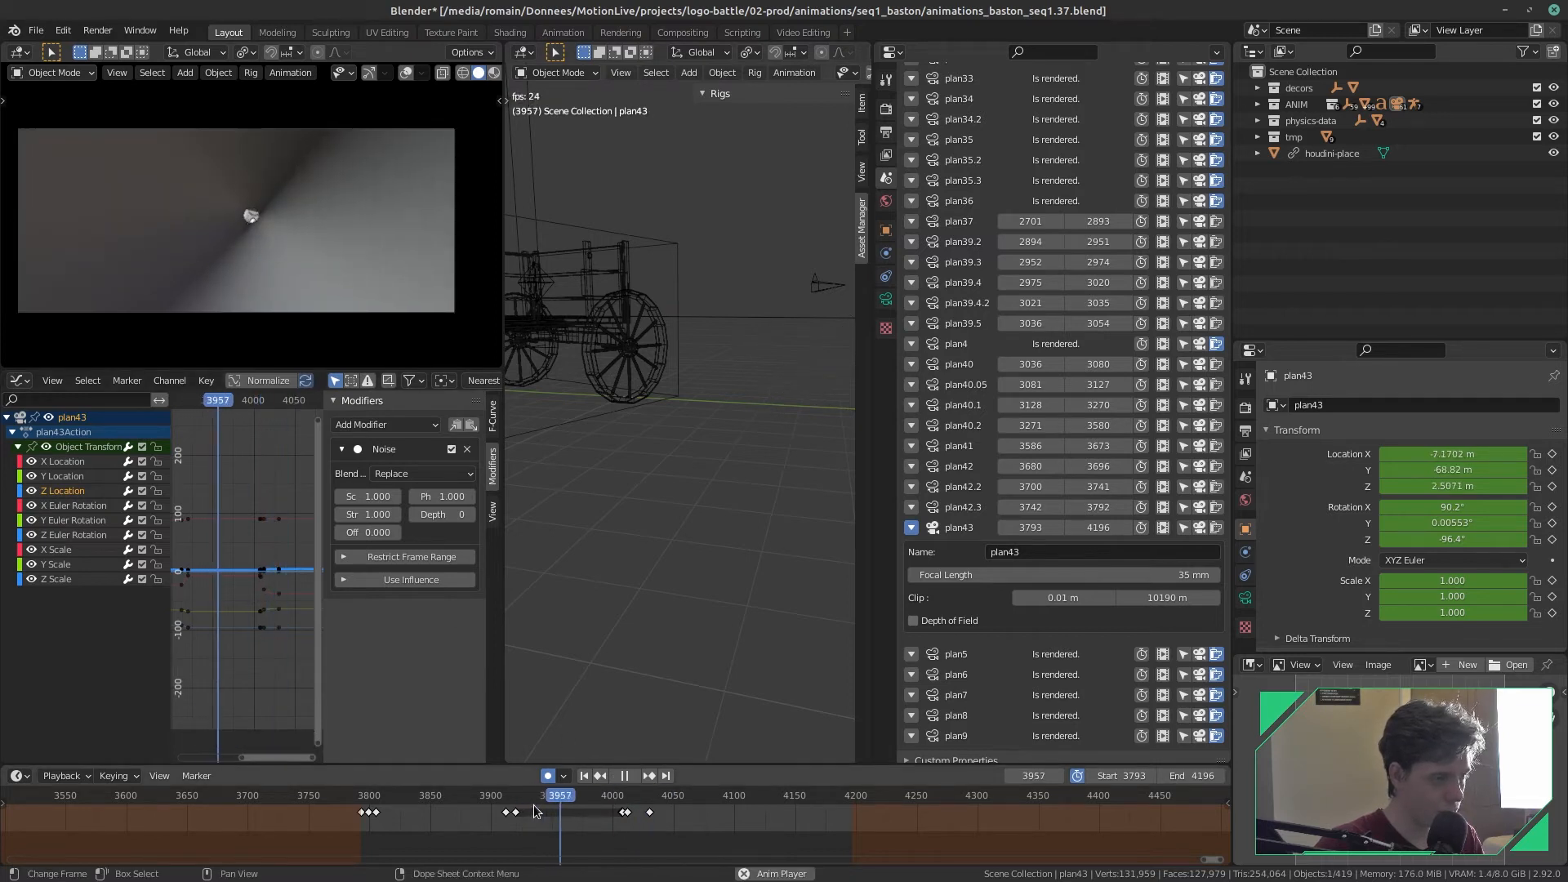
pyautogui.press('space')
pyautogui.press('Left')
pyautogui.press('Left')
pyautogui.press('Left')
pyautogui.press('Left')
pyautogui.press('Left')
pyautogui.press('Left')
pyautogui.press('Left')
pyautogui.press('Left')
pyautogui.press('Left')
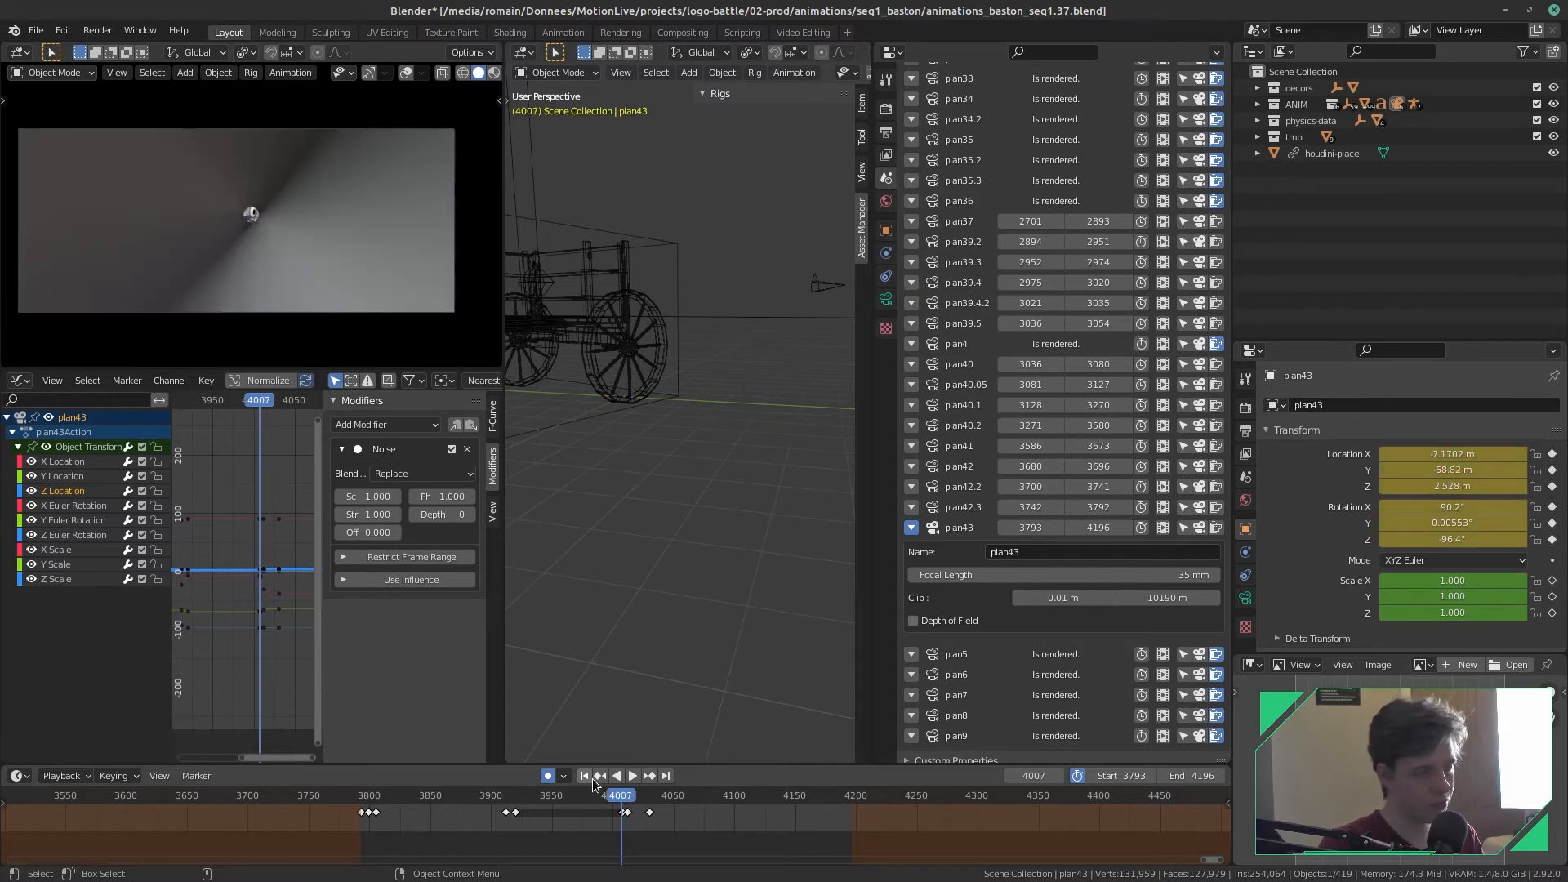
pyautogui.press('Right')
pyautogui.press('Right')
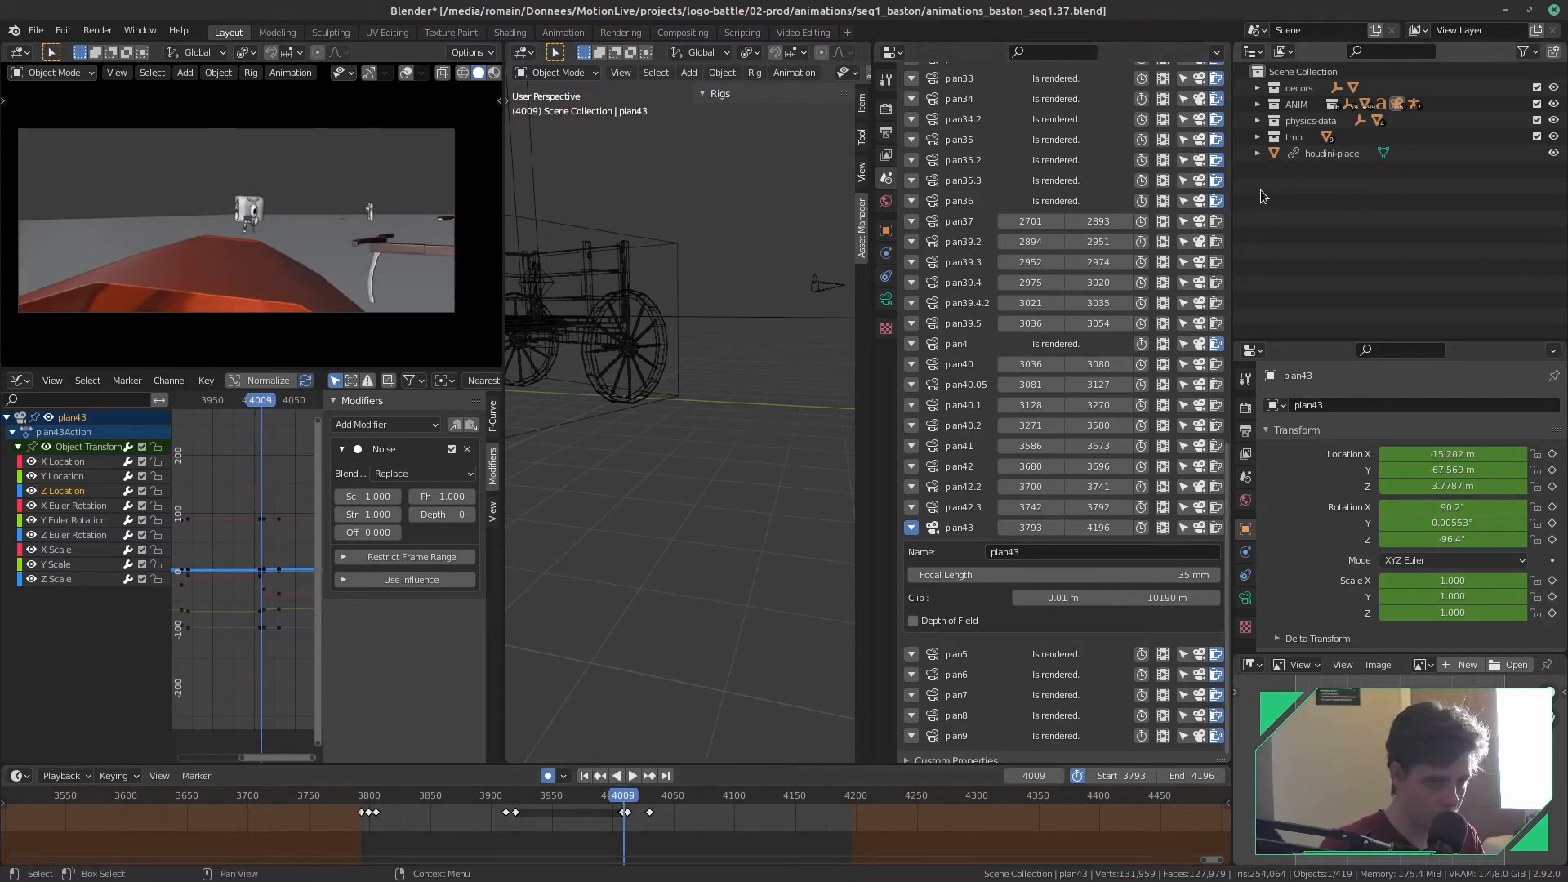
# - Disable the Noise modifier and raise the plan43 camera along global Z to about 3.99 m at frame 4009
pyautogui.click(451, 450)
pyautogui.click(452, 449)
pyautogui.click(452, 450)
pyautogui.click(335, 311)
pyautogui.click(1182, 527)
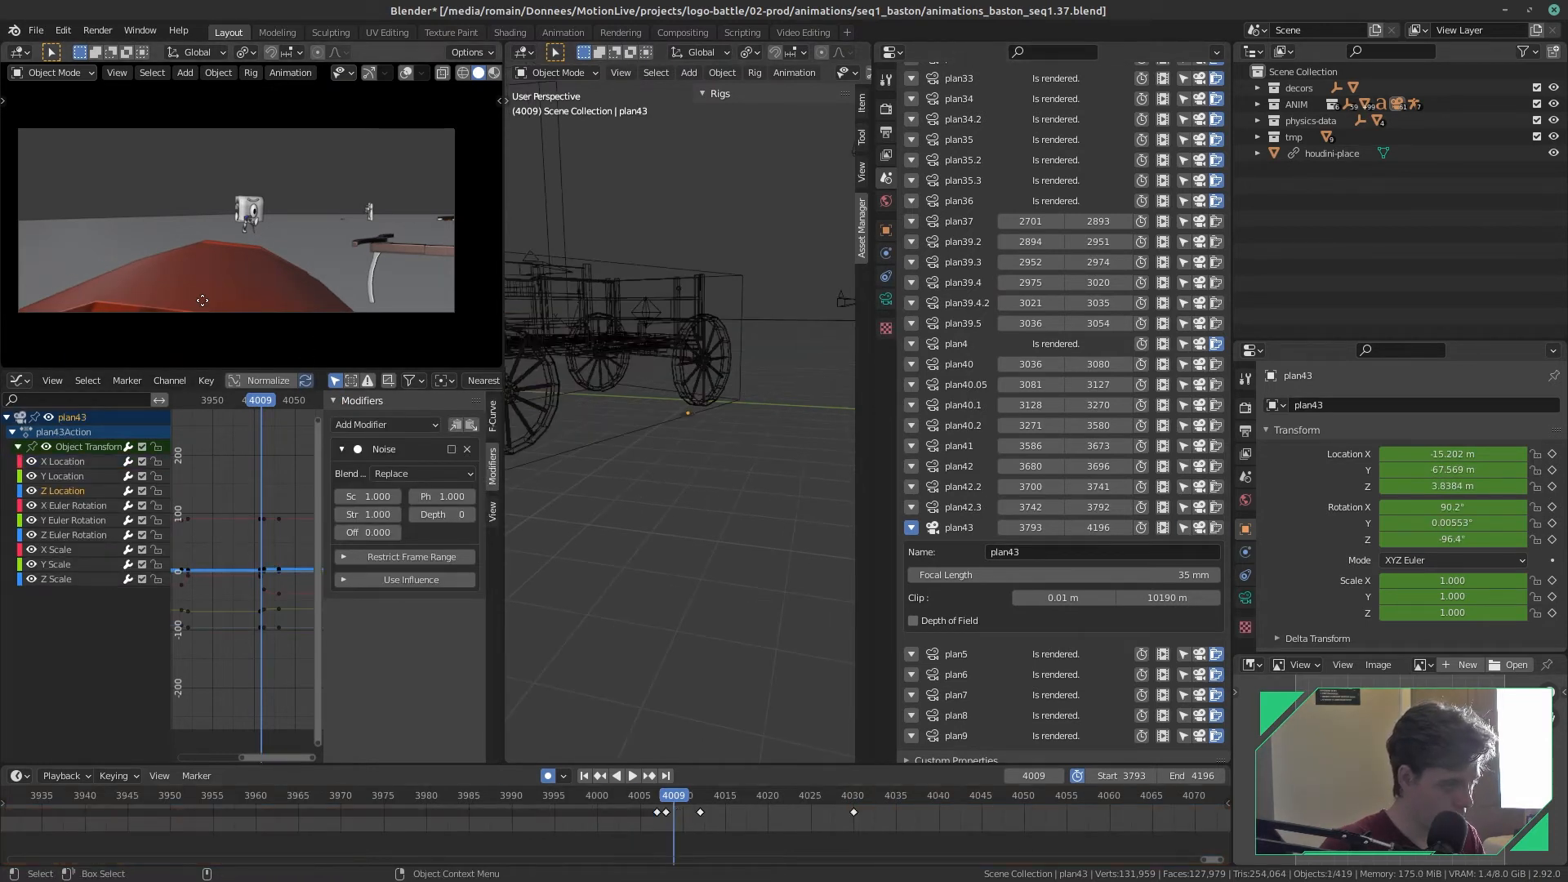
pyautogui.press('g')
pyautogui.press('z')
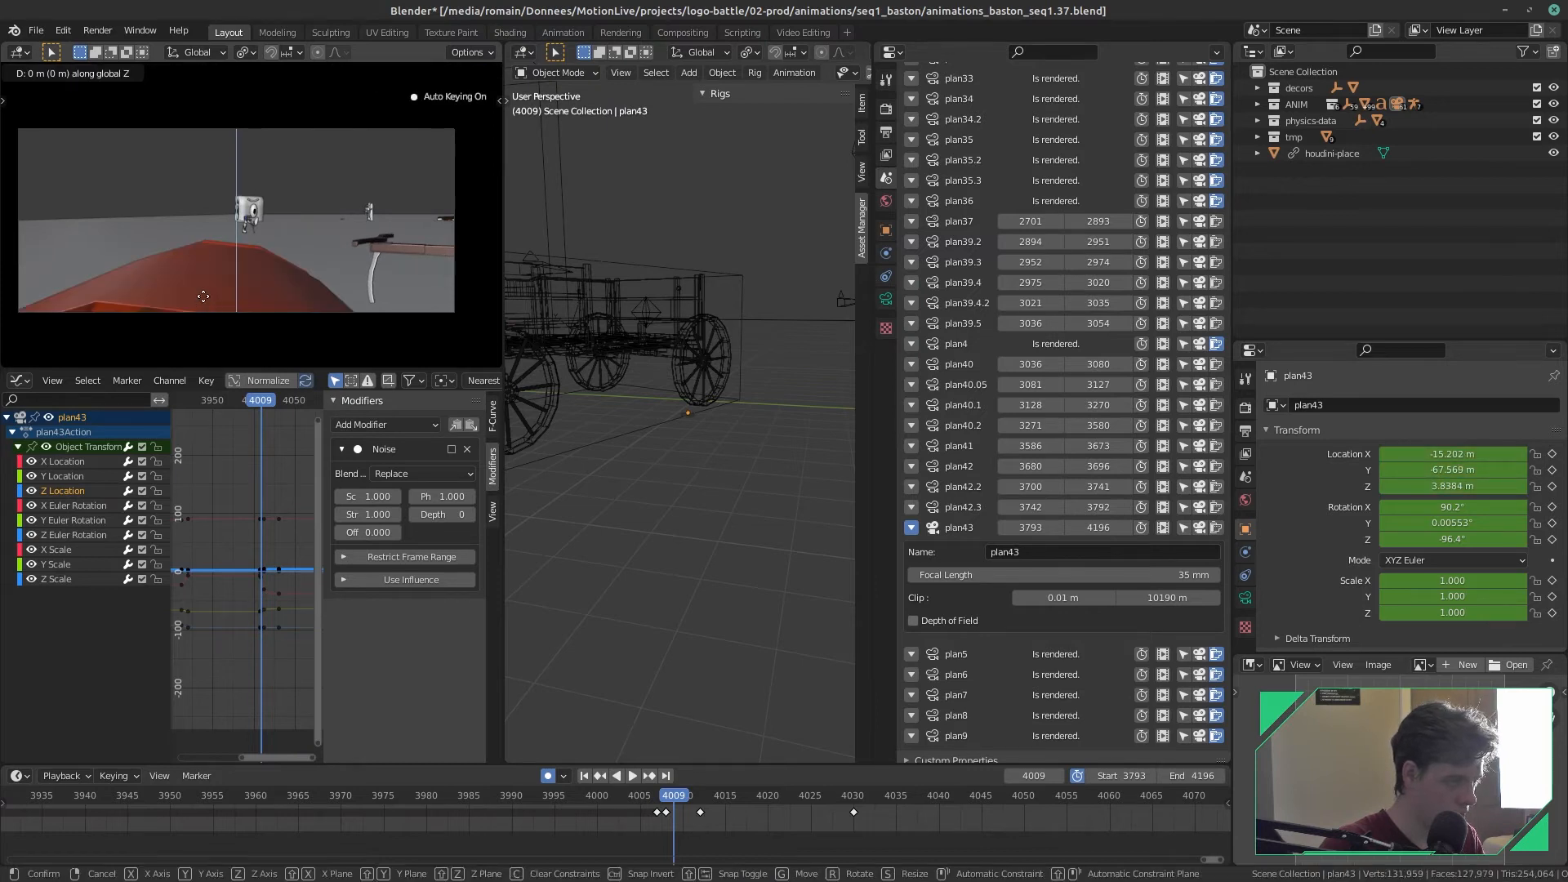
pyautogui.click(253, 363)
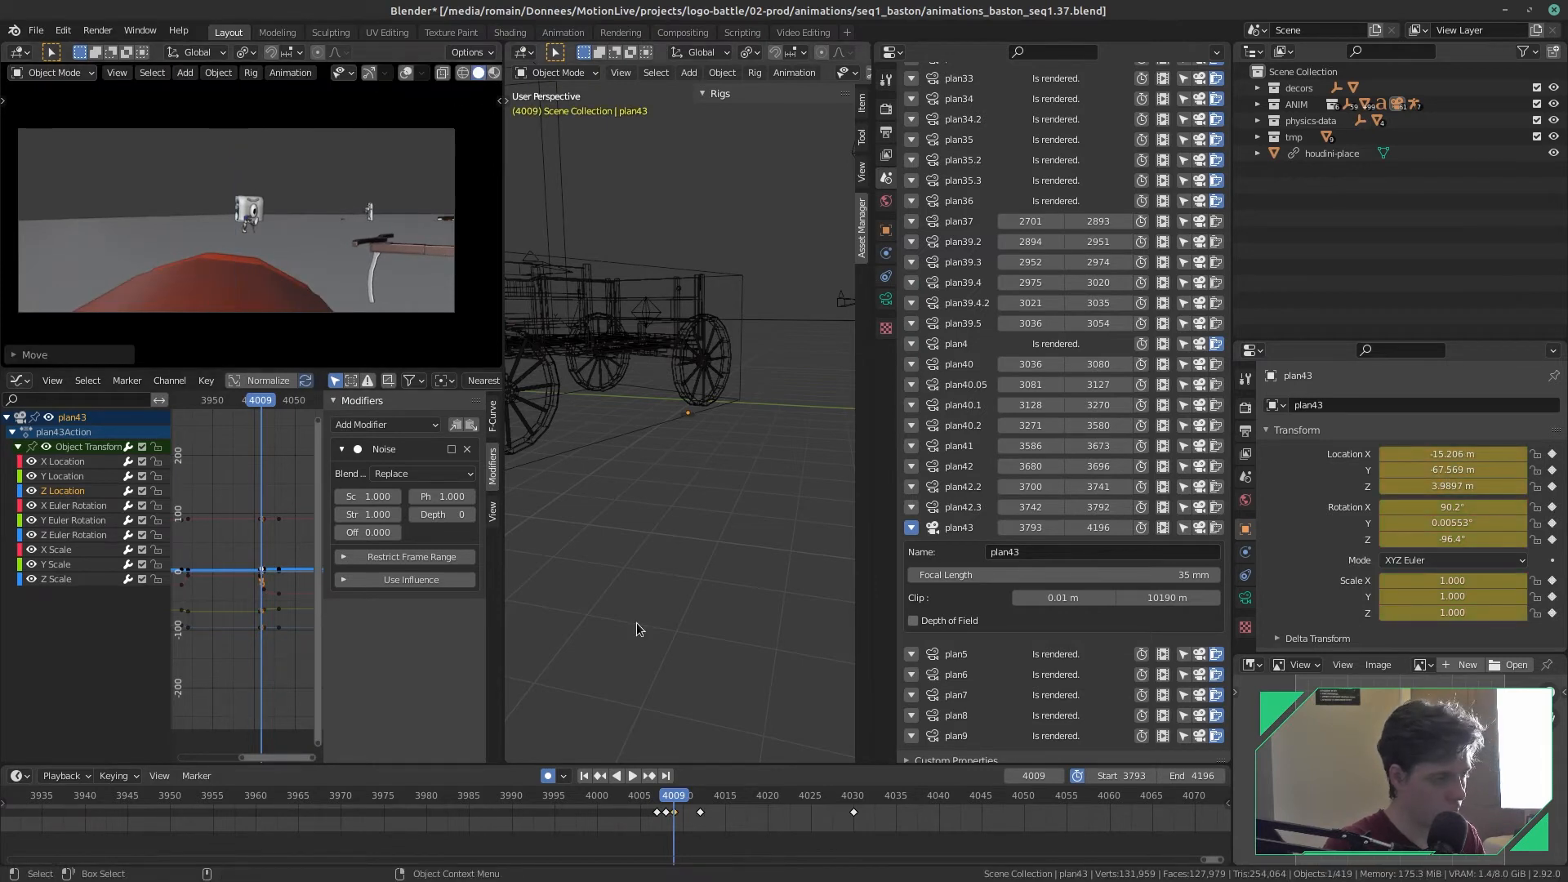
# - Play back and scrub the camera jump between about frames 4009 and 4027, saving the file along the way
pyautogui.press('space')
pyautogui.hotkey('ctrl', 's')
pyautogui.click(841, 802)
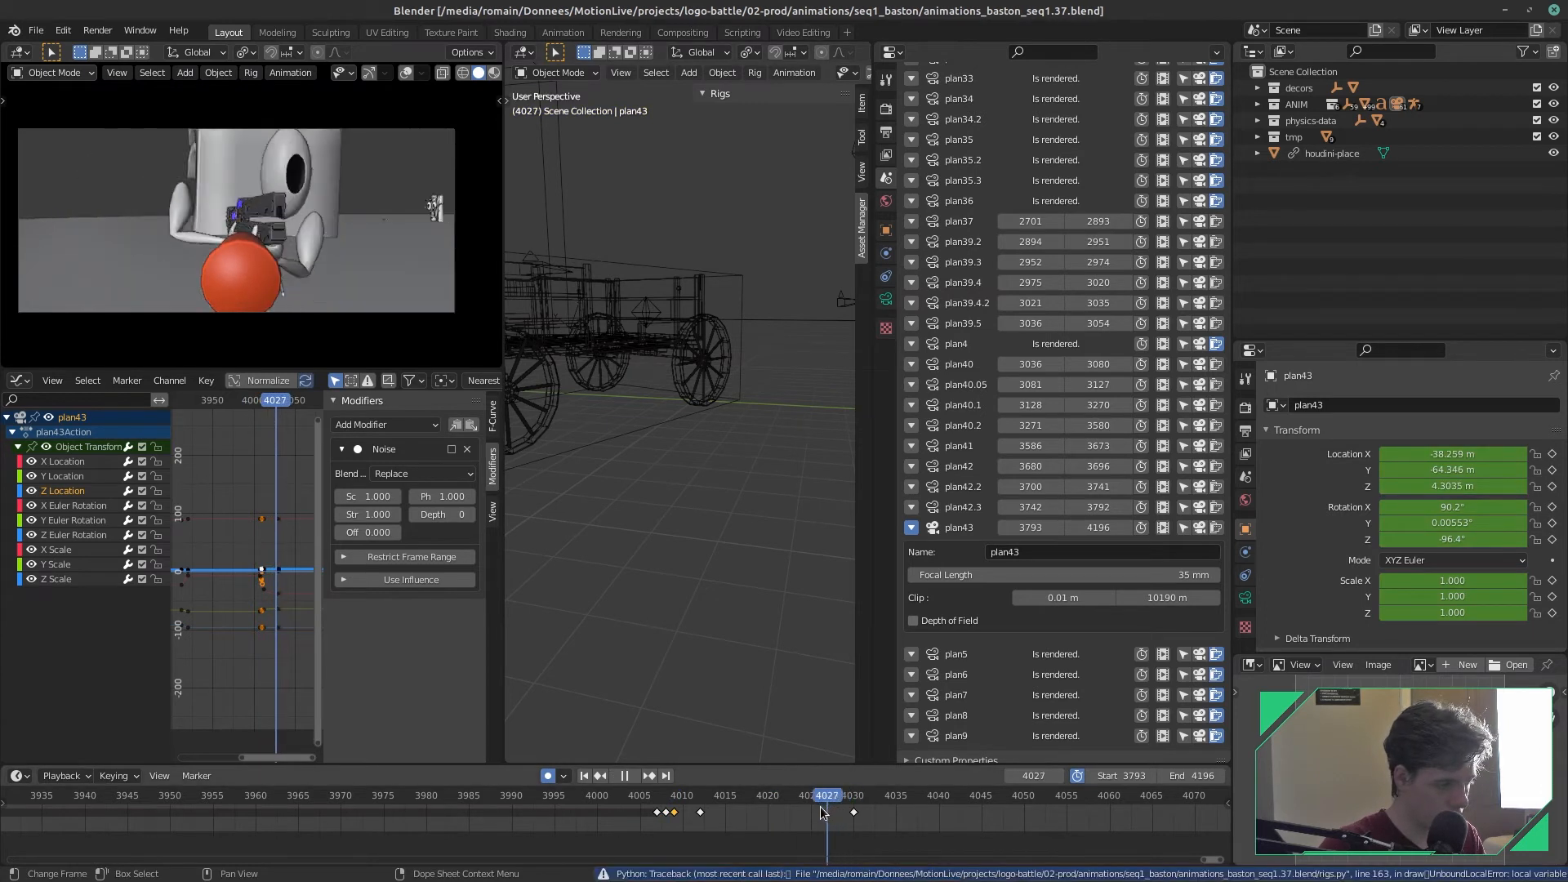
pyautogui.click(665, 802)
pyautogui.moveTo(694, 800)
pyautogui.mouseDown()
pyautogui.moveTo(809, 818)
pyautogui.moveTo(716, 817)
pyautogui.mouseUp()
pyautogui.press('space')
pyautogui.hotkey('ctrl', 's')
# - Re-enable the Z Location Noise modifier and set its scale to 0.740 and strength to 1.710
pyautogui.click(451, 449)
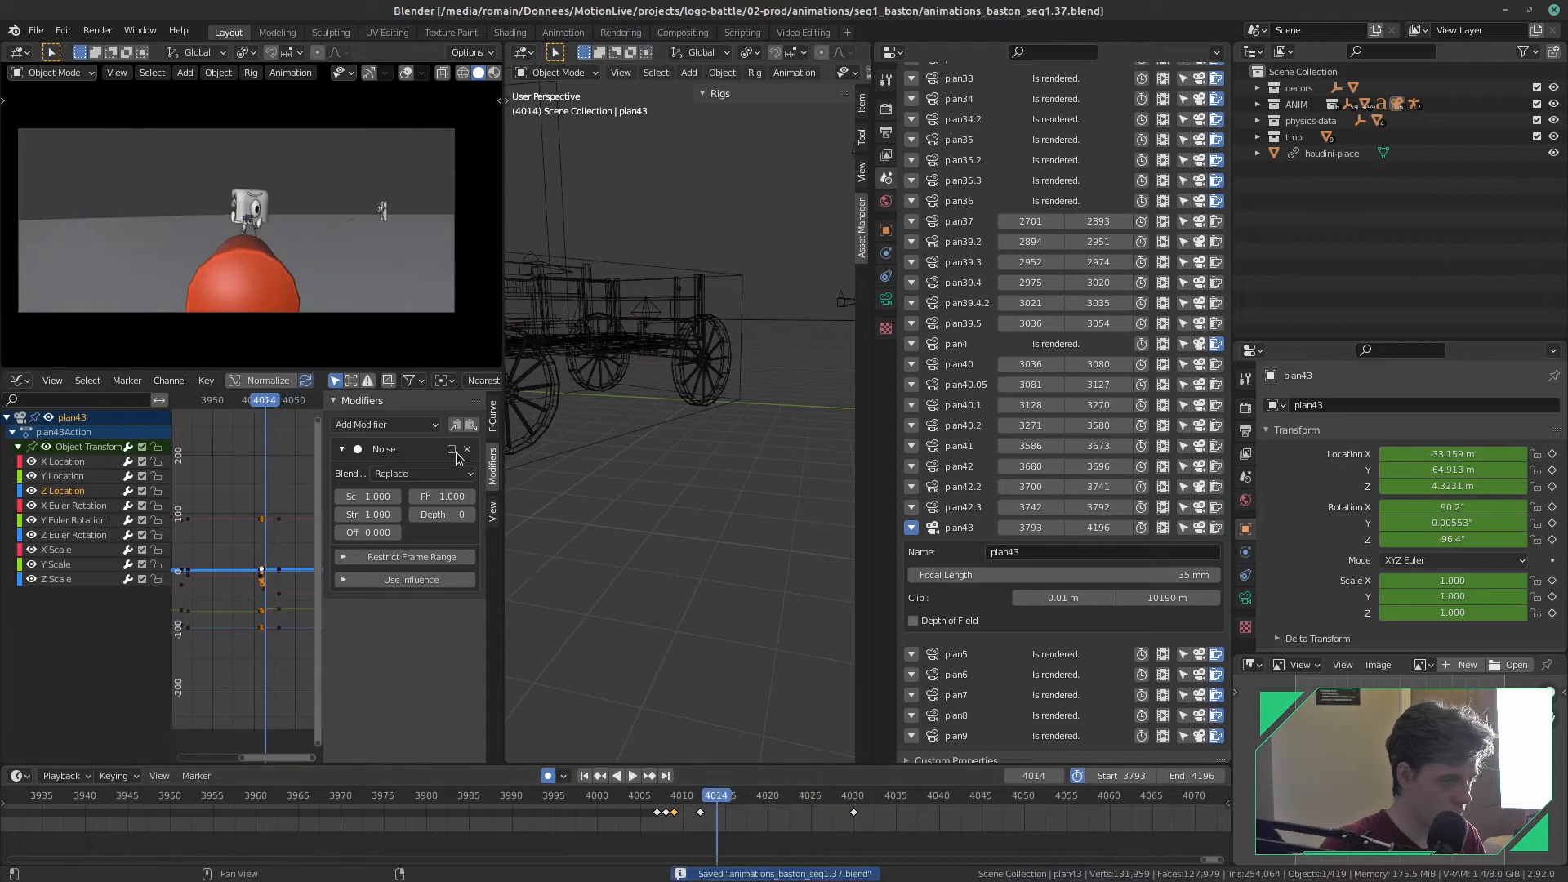
pyautogui.press('space')
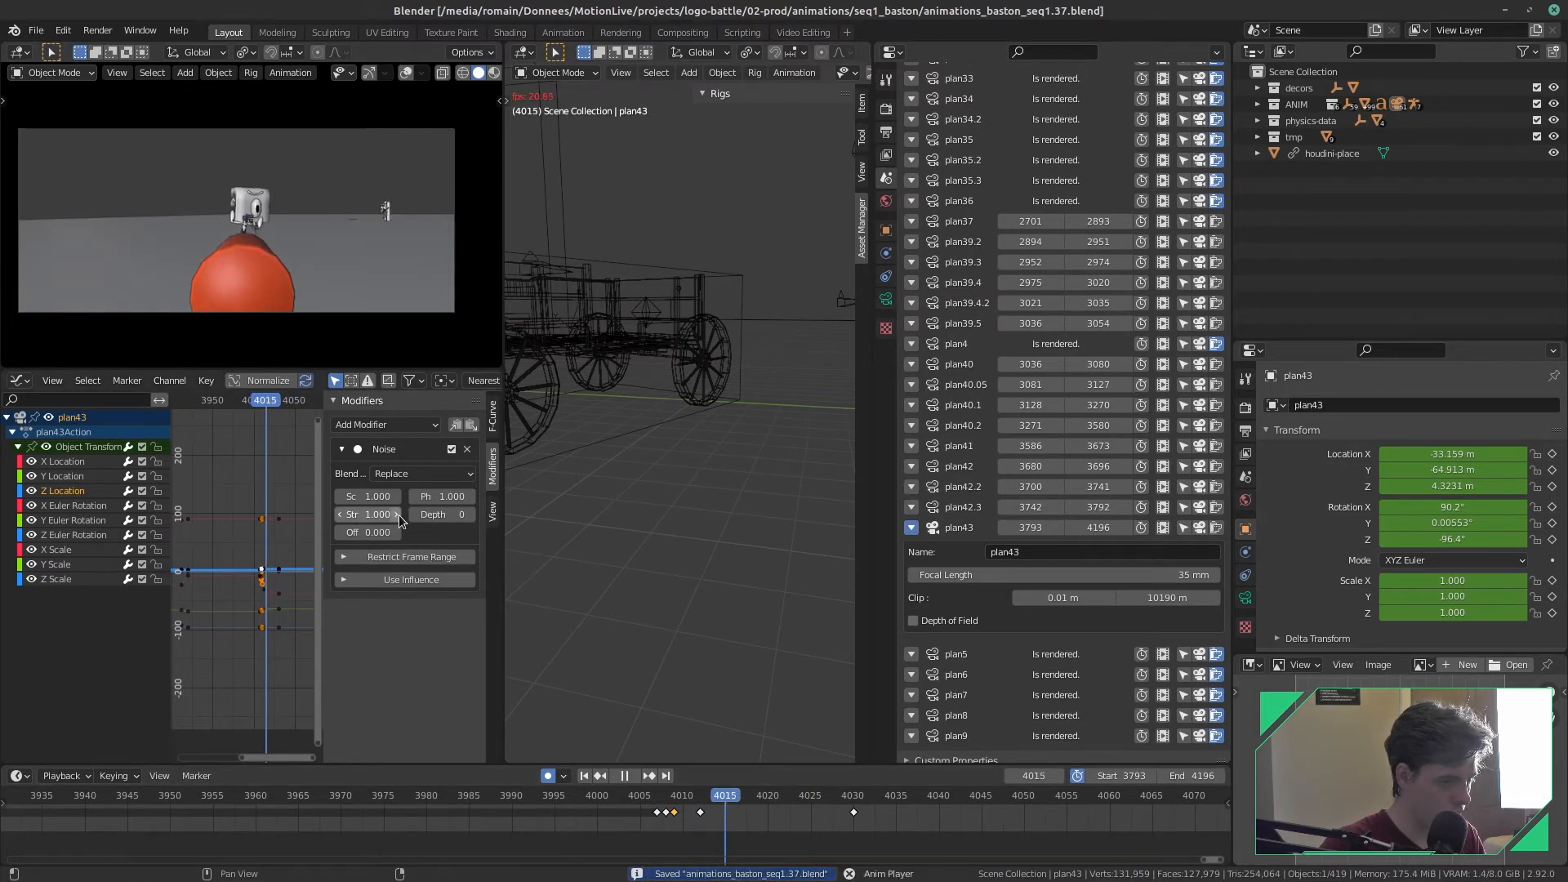
pyautogui.press('space')
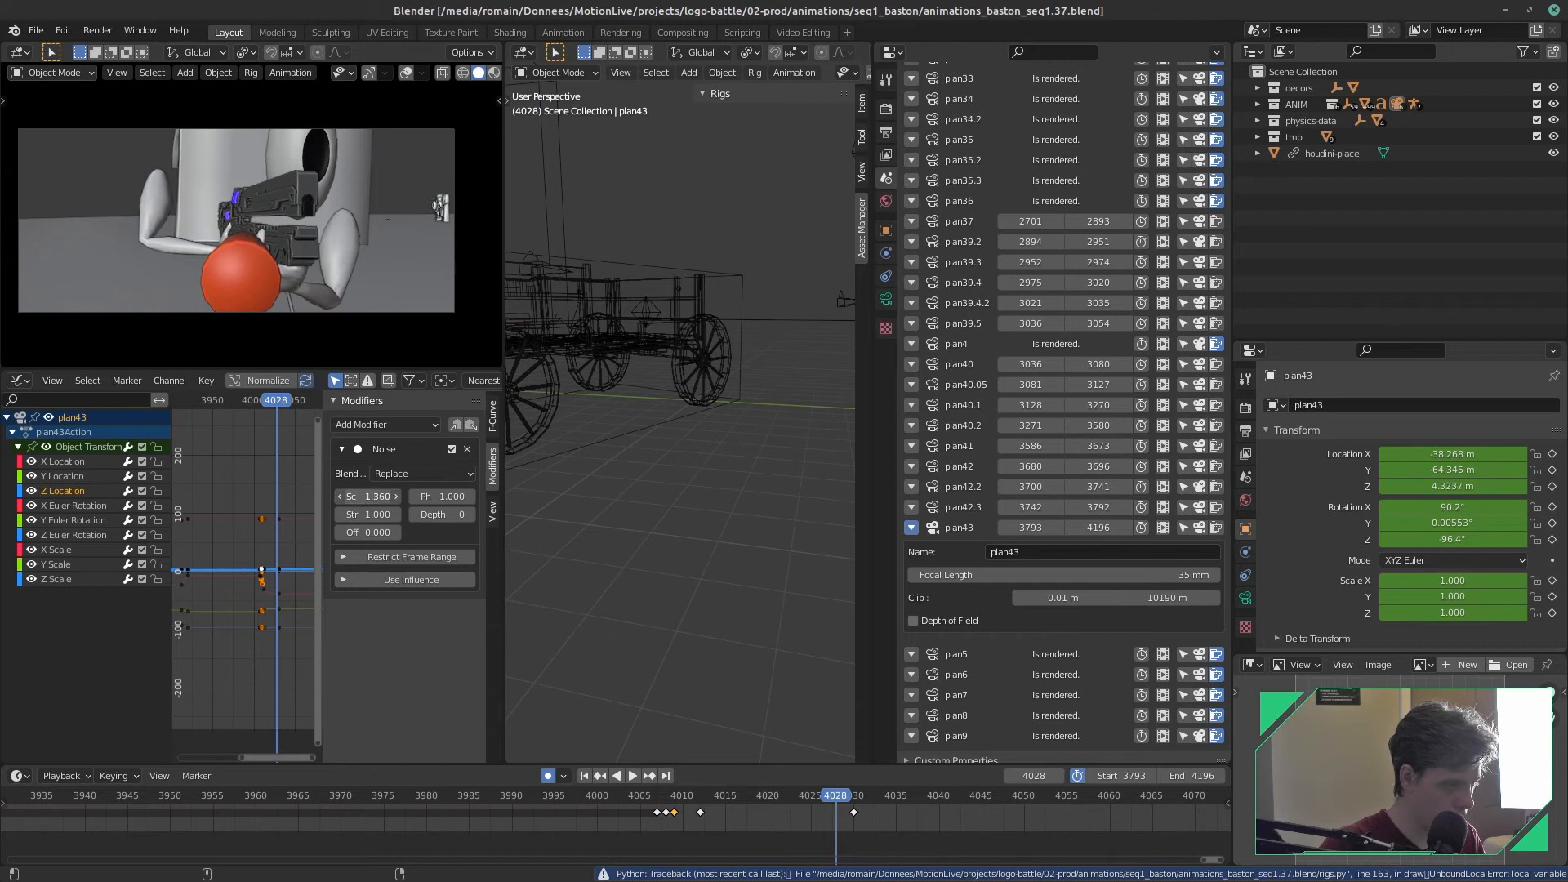
pyautogui.hotkey('ctrl', 's')
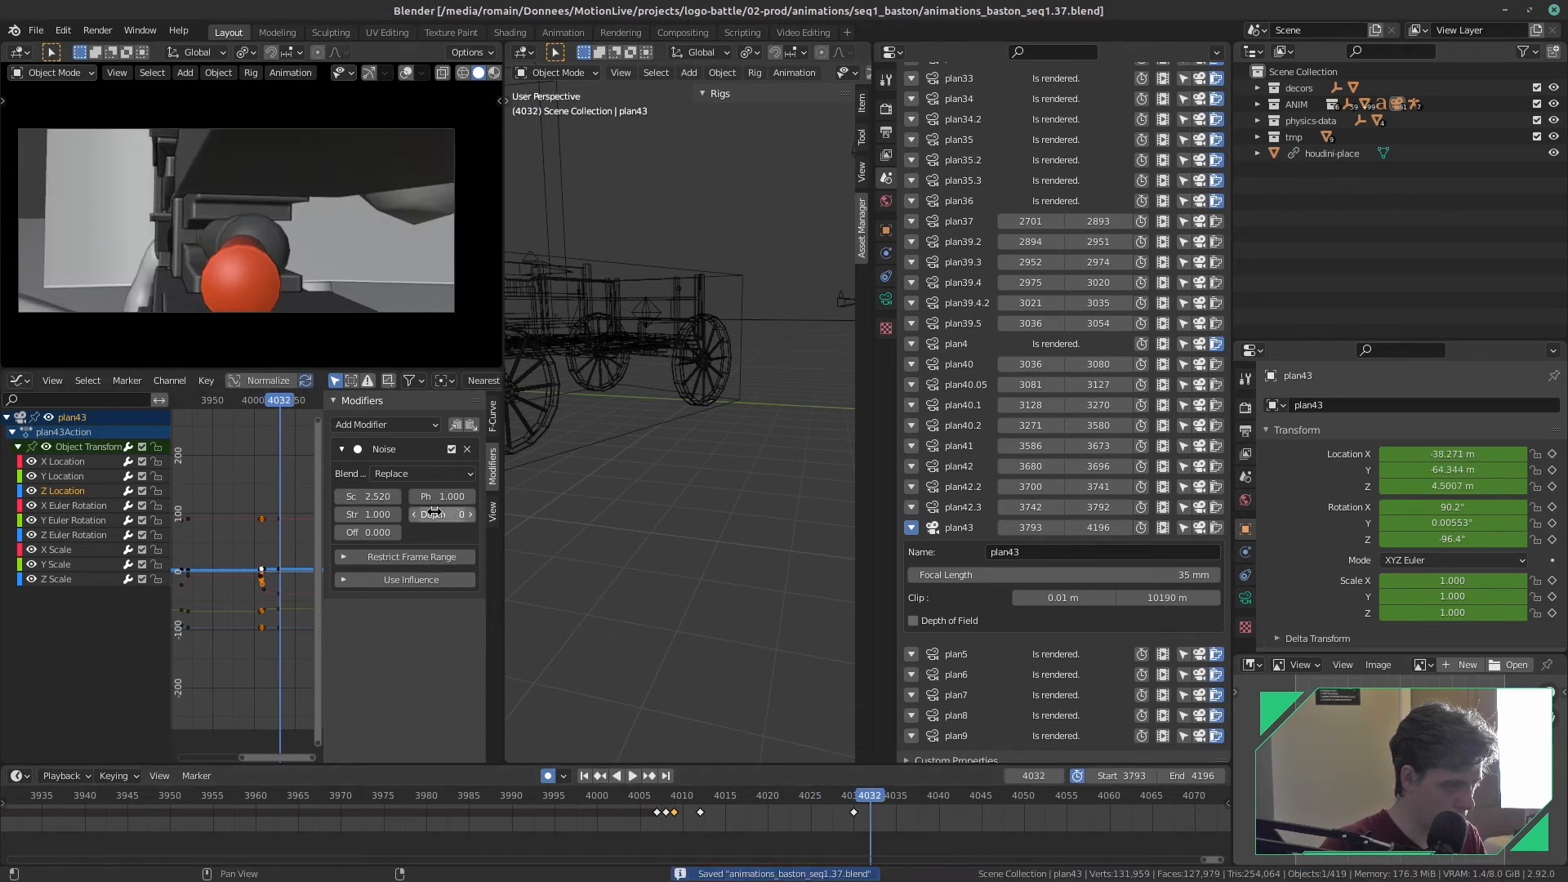
pyautogui.moveTo(371, 497); pyautogui.dragTo(400, 514)
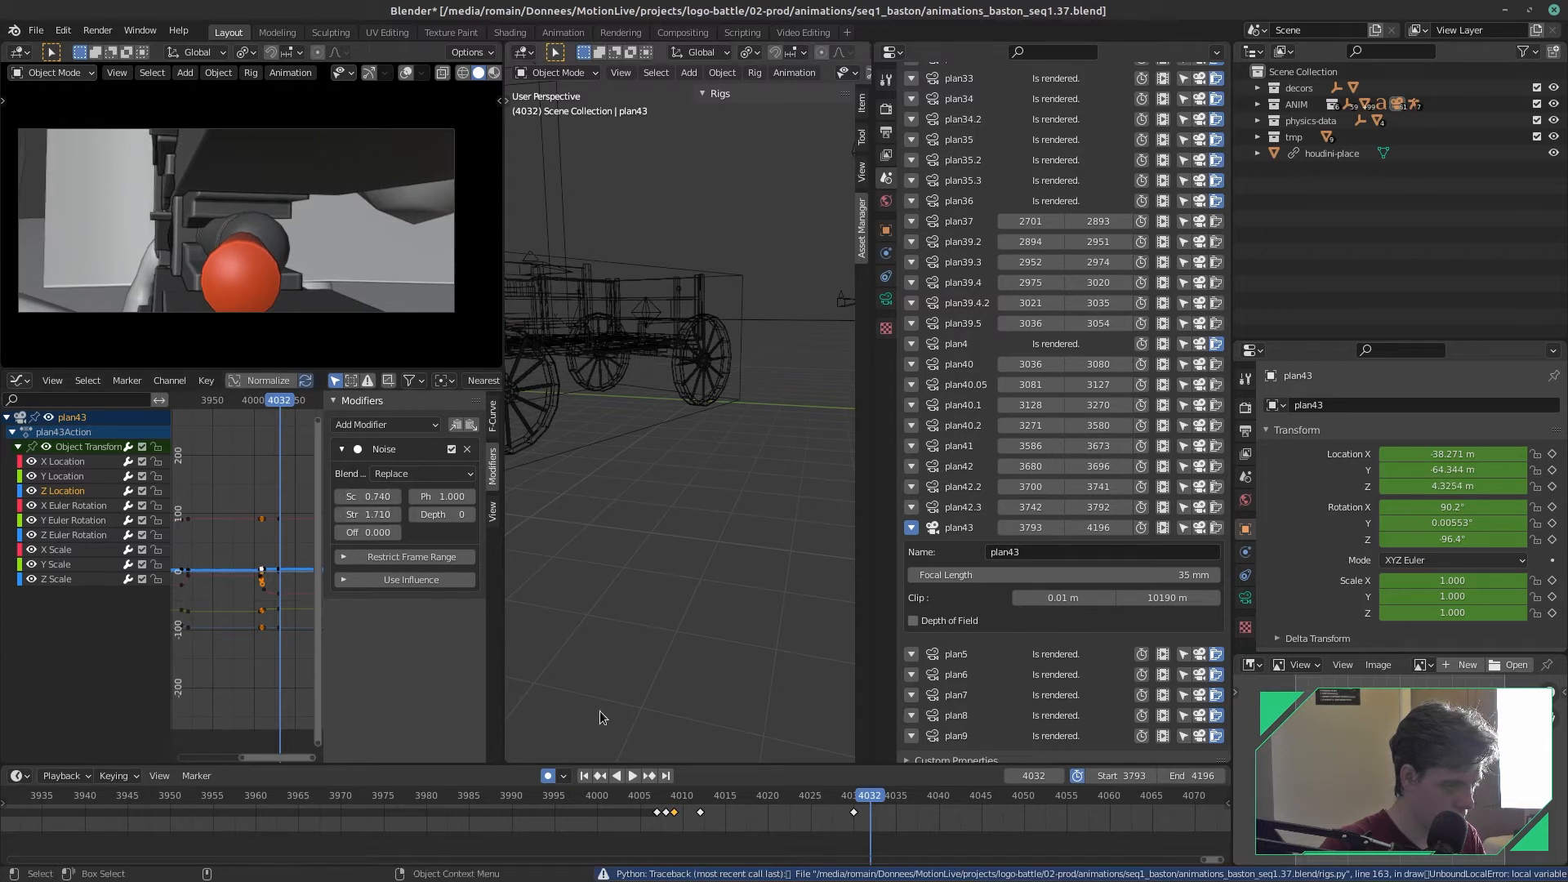
# - Play back the shake from about frame 4007, set the noise strength to 1.320, and save the file
pyautogui.click(658, 801)
pyautogui.press('space')
pyautogui.press('space')
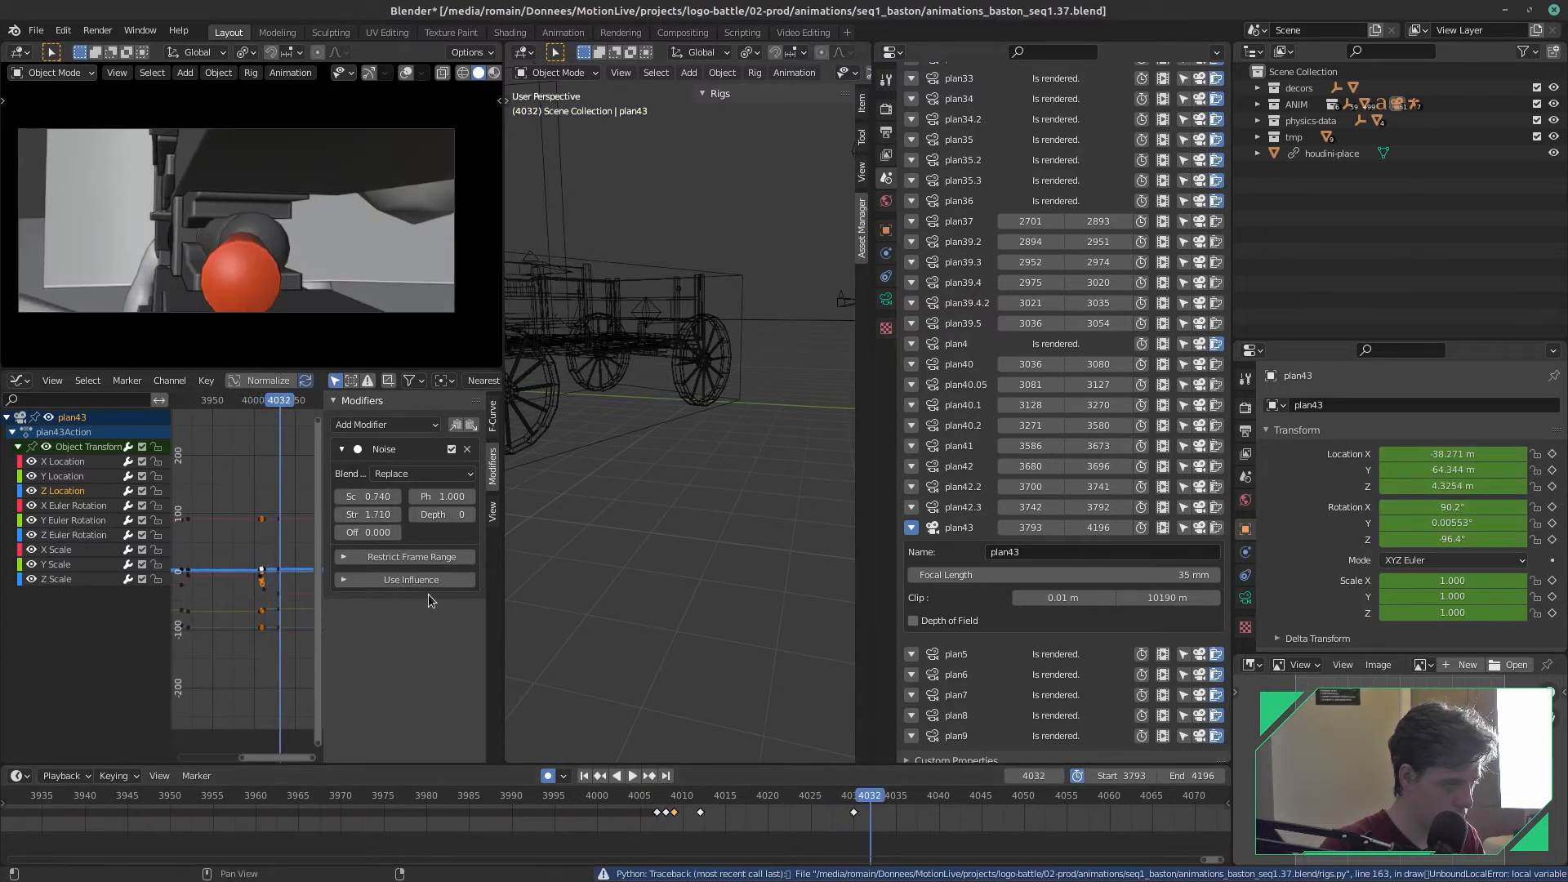
pyautogui.moveTo(368, 515); pyautogui.dragTo(352, 515)
pyautogui.click(654, 797)
pyautogui.press('space')
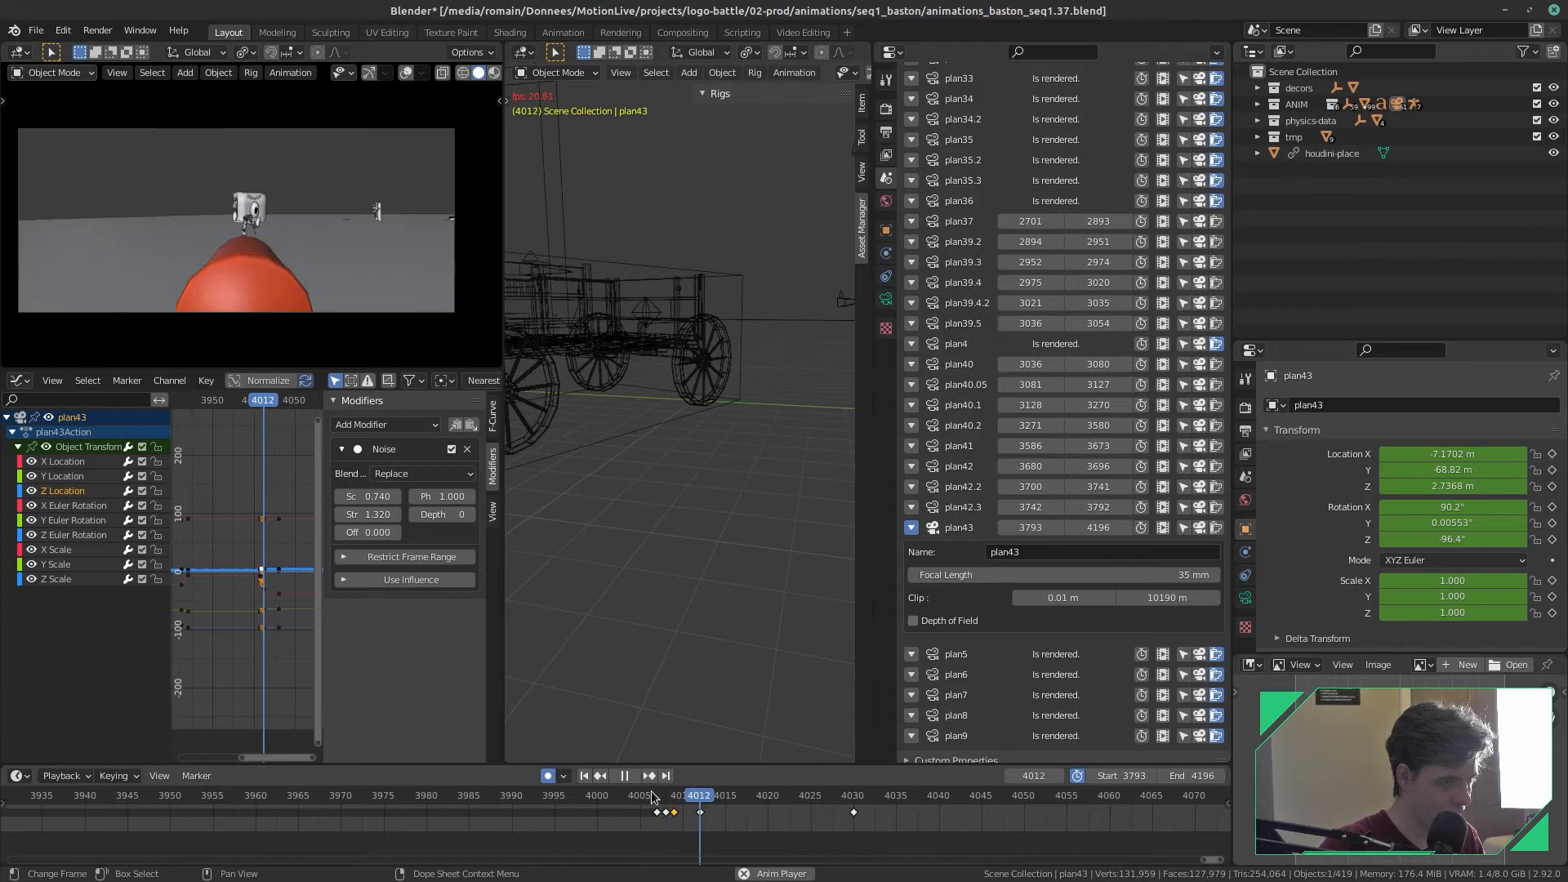
pyautogui.press('space')
pyautogui.hotkey('ctrl', 's')
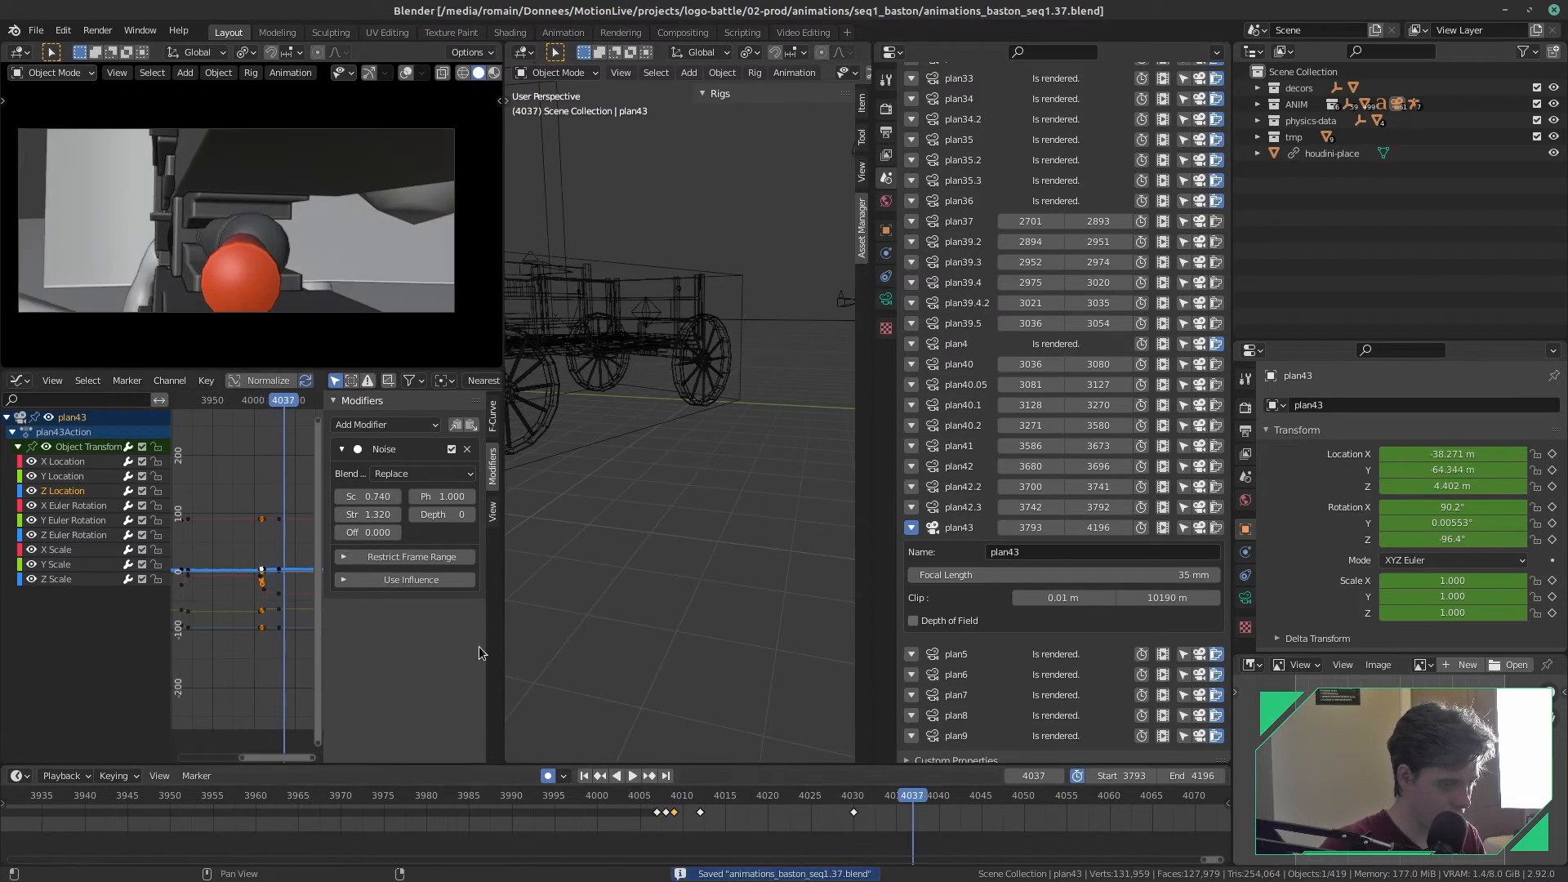
# - Set the Noise modifier's depth to 2, play back from about frame 4005, and save the file
pyautogui.write('2')
pyautogui.press('Return')
pyautogui.click(644, 804)
pyautogui.press('space')
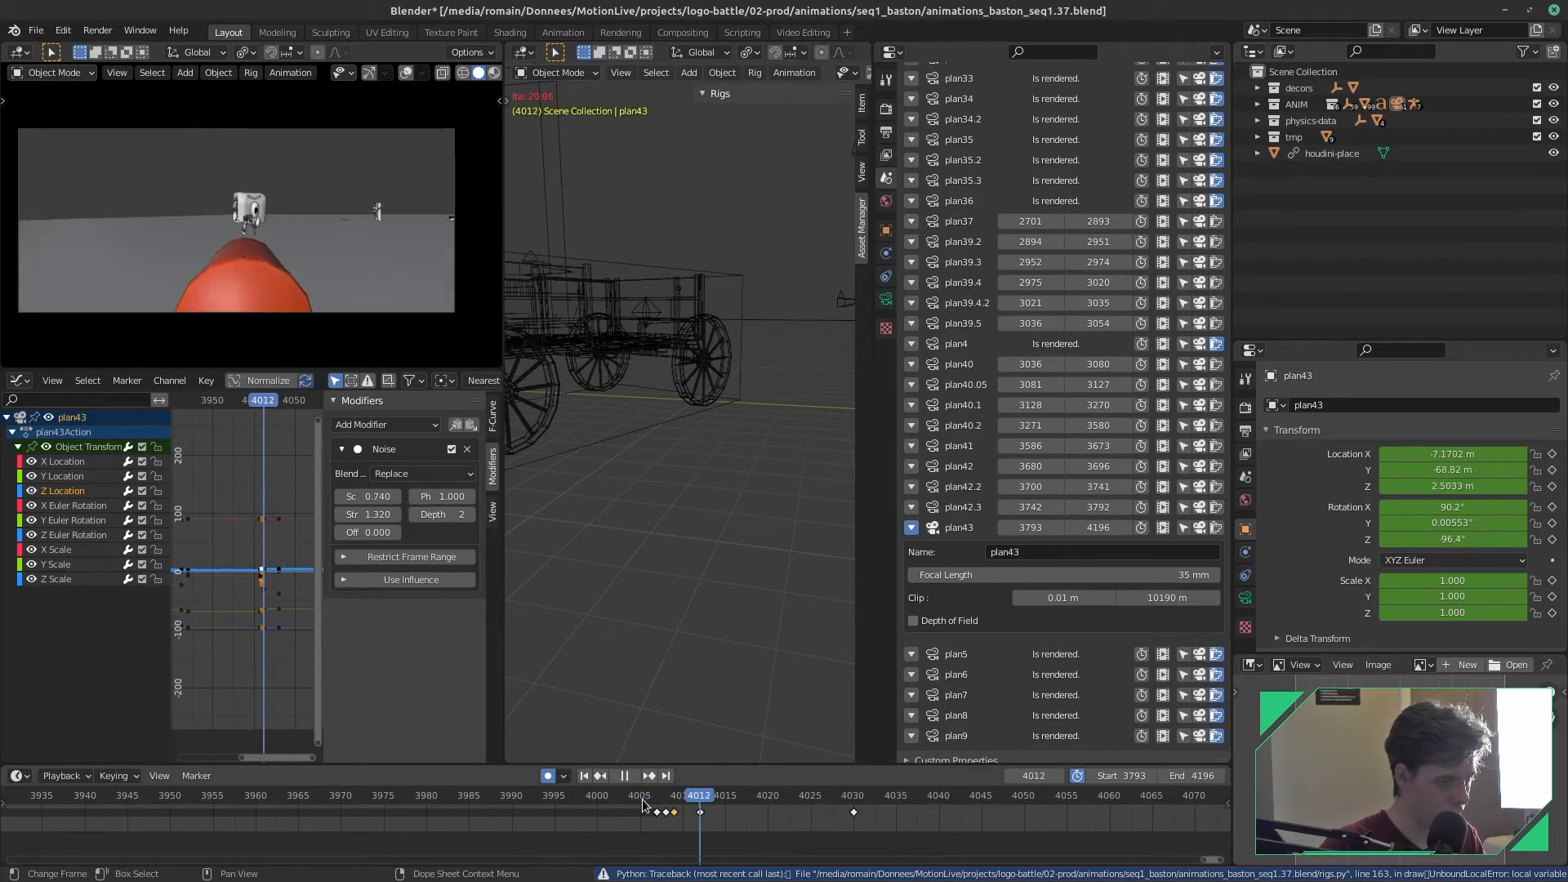
pyautogui.press('space')
pyautogui.hotkey('ctrl', 's')
# - Go to frame 4007 and restrict the Noise modifier's frame range, with start and end both at 4007
pyautogui.click(655, 825)
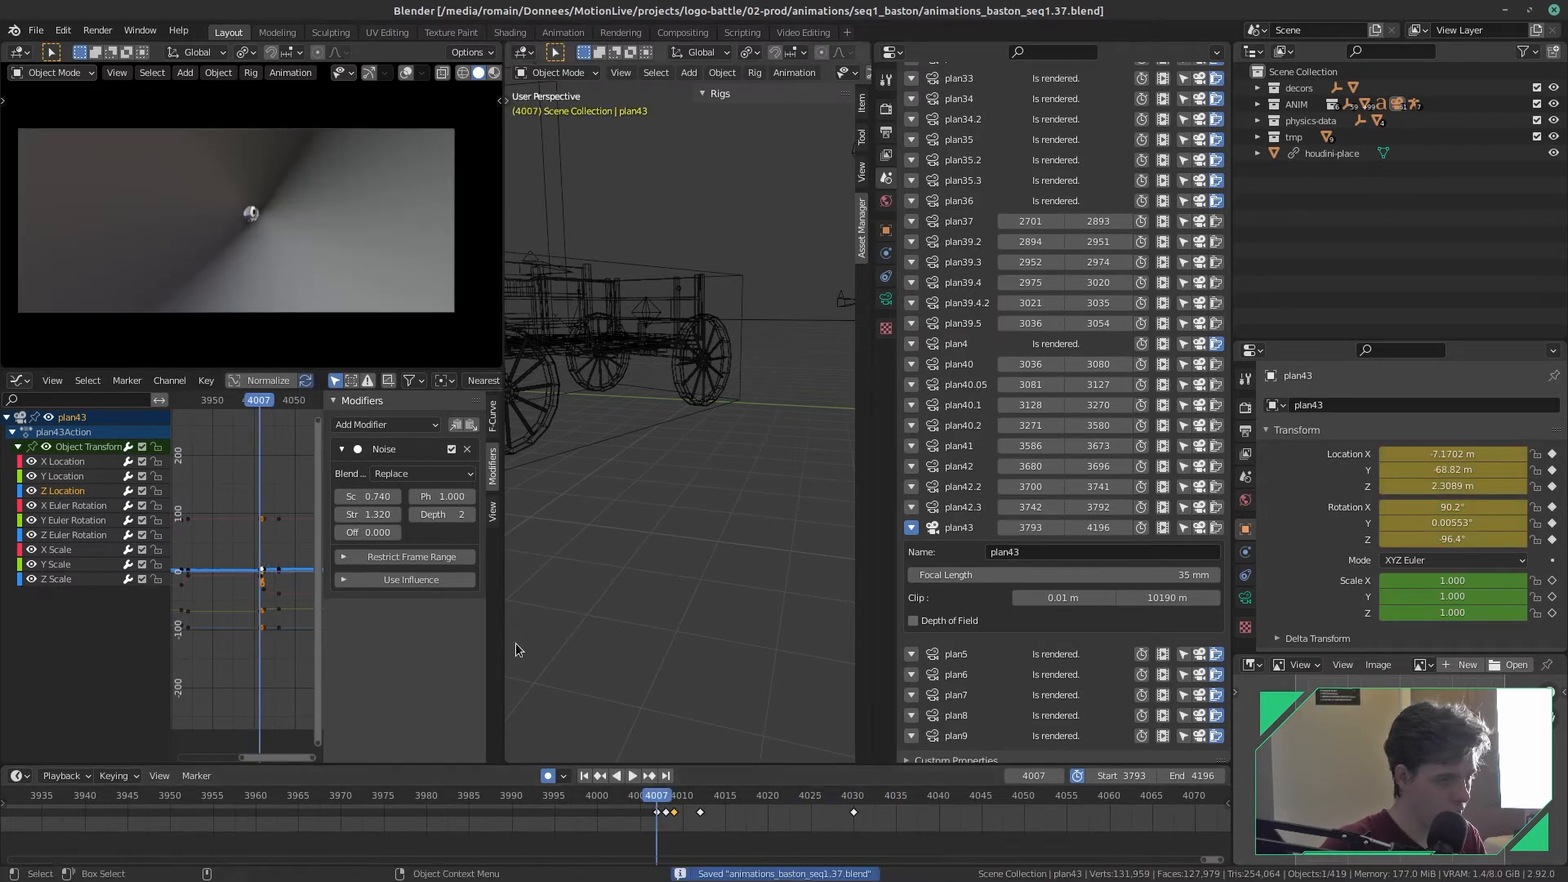
pyautogui.click(411, 558)
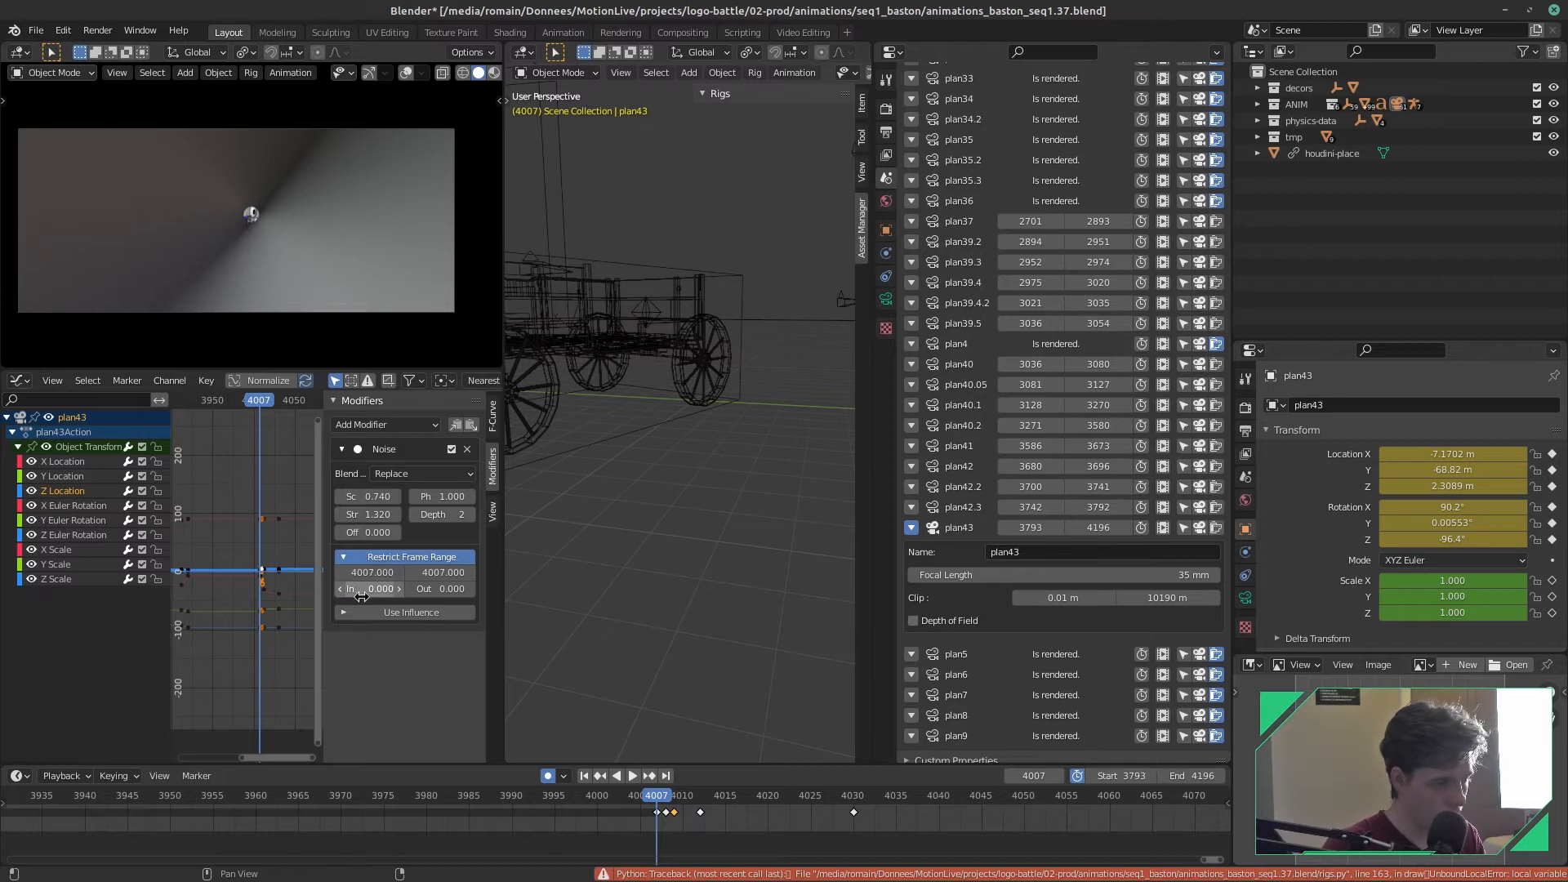
# - Isolate the camera's Z Location curve in the graph and select its keyframes around frames 4007 to 4010
pyautogui.scroll(5, 287, 609)
pyautogui.keyDown('ctrl'); pyautogui.moveTo(295, 624); pyautogui.dragTo(178, 633, button='middle'); pyautogui.keyUp('ctrl')
pyautogui.scroll(1, 271, 629)
pyautogui.moveTo(272, 627); pyautogui.dragTo(254, 586, button='middle')
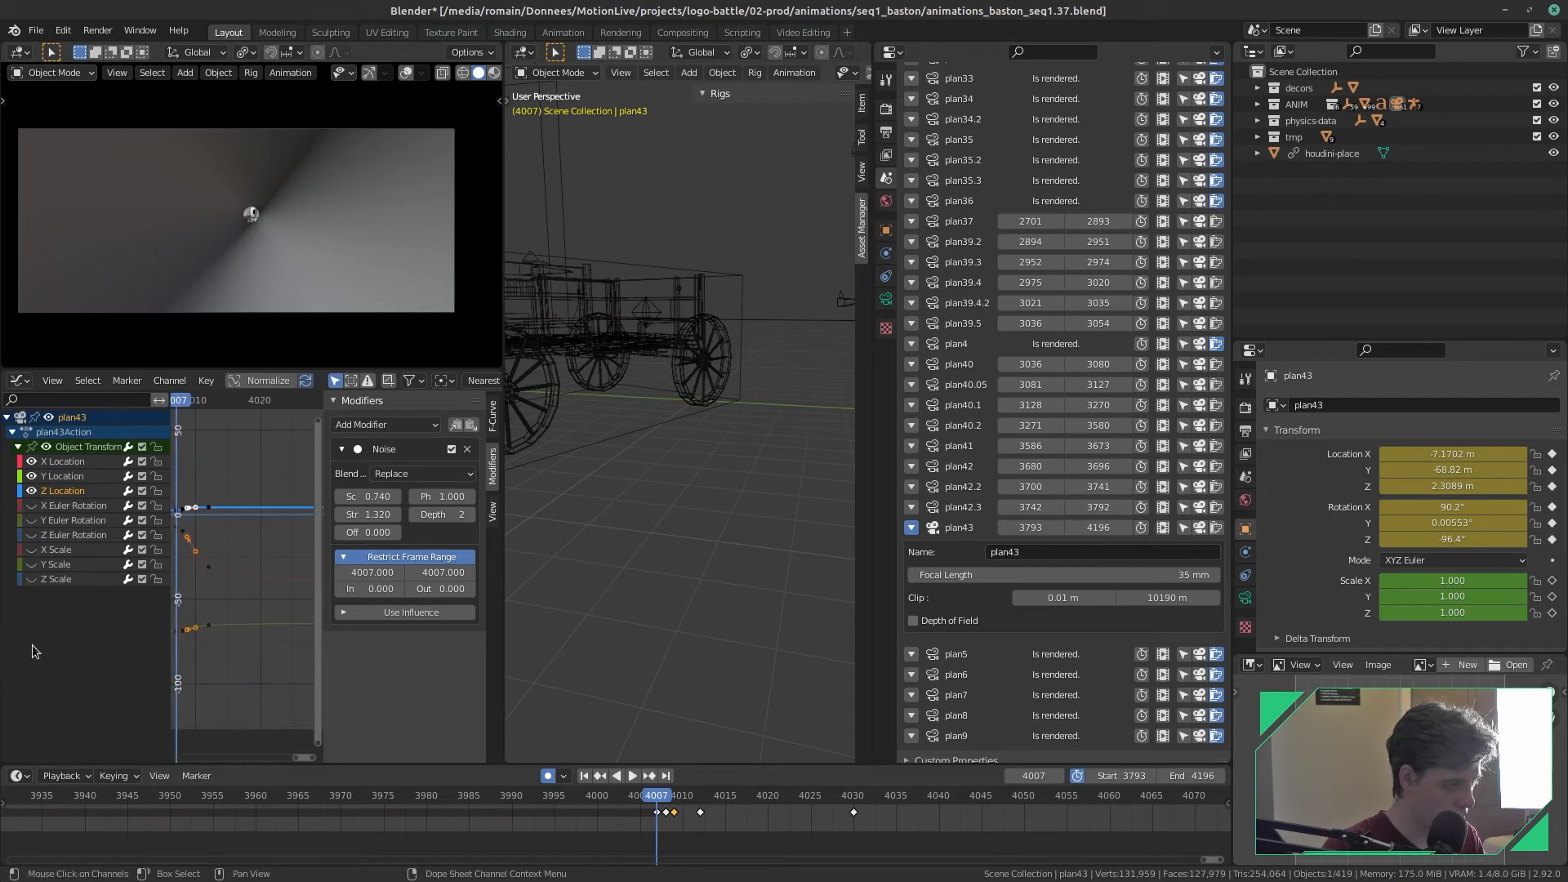
pyautogui.press('a')
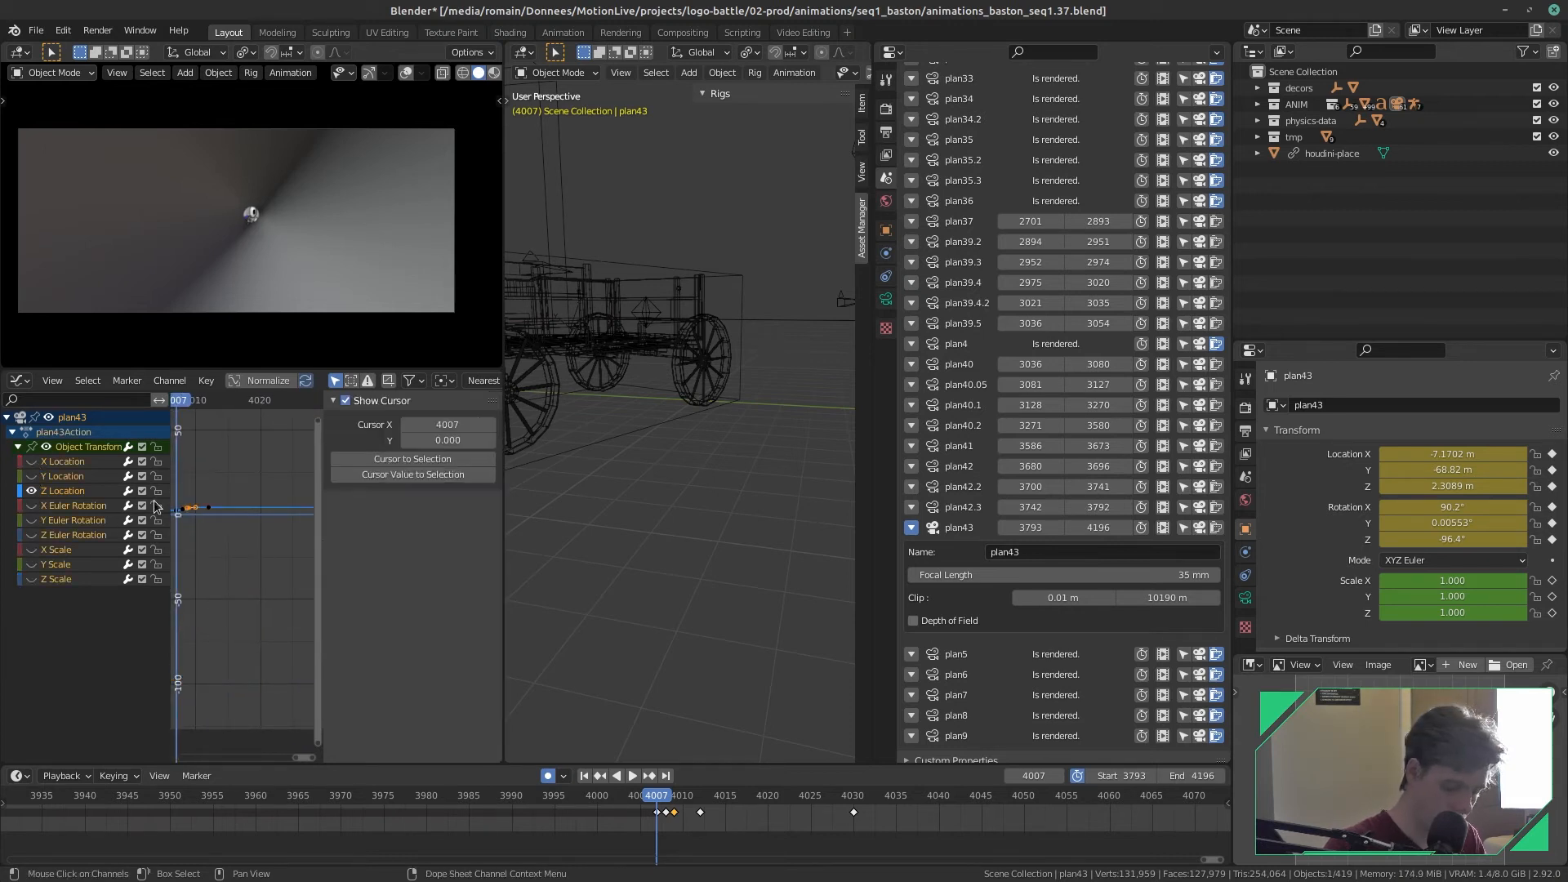
pyautogui.moveTo(209, 522); pyautogui.dragTo(230, 533, button='middle')
pyautogui.moveTo(231, 532); pyautogui.dragTo(168, 462)
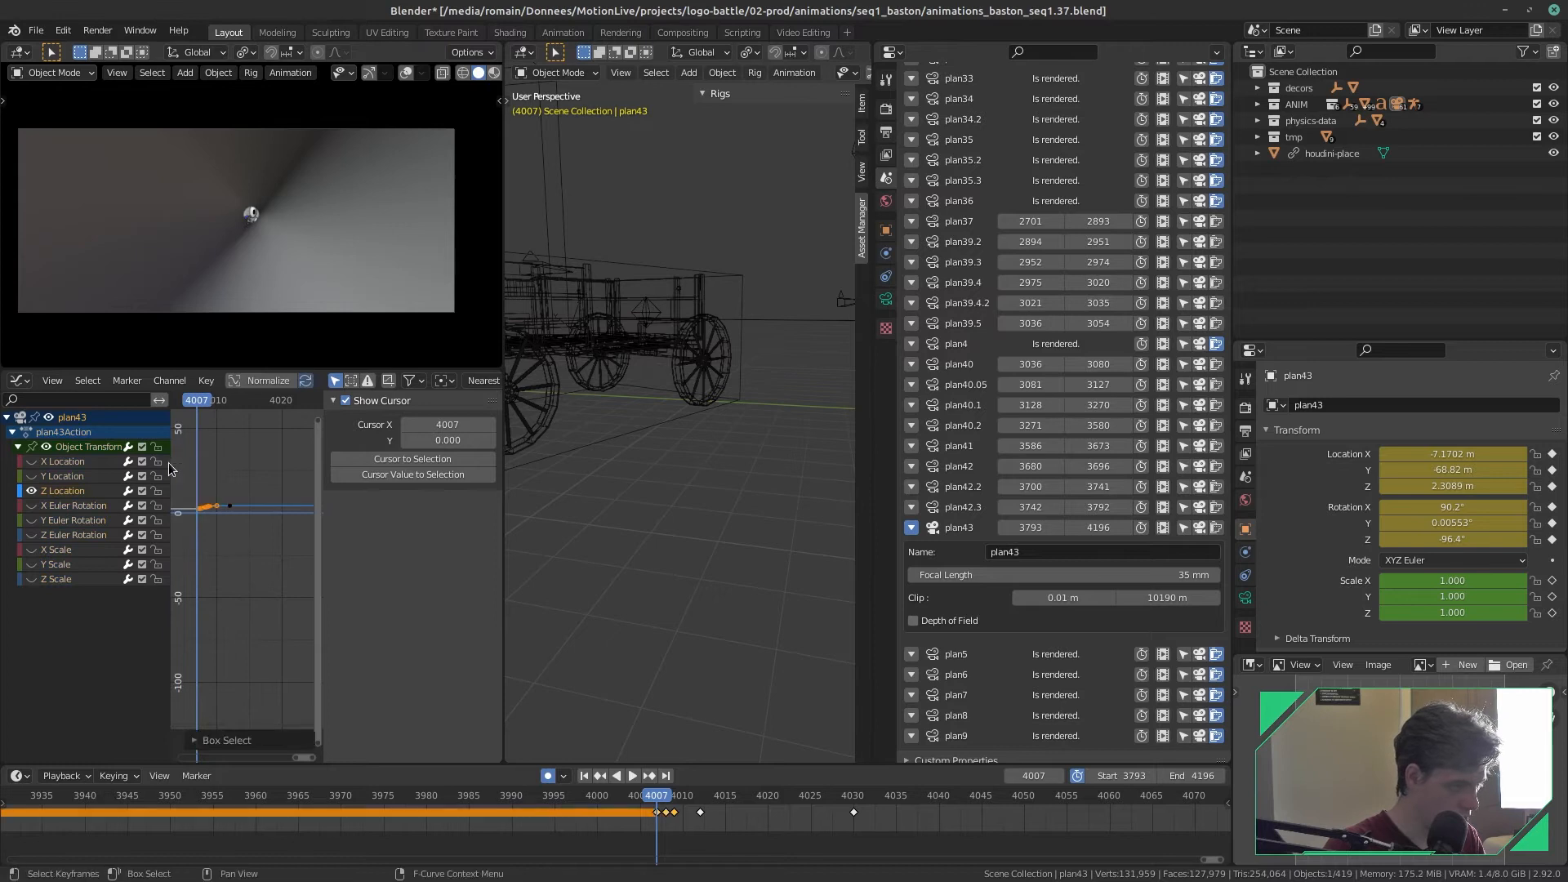
pyautogui.keyDown('ctrl'); pyautogui.moveTo(225, 513); pyautogui.dragTo(135, 539, button='middle'); pyautogui.keyUp('ctrl')
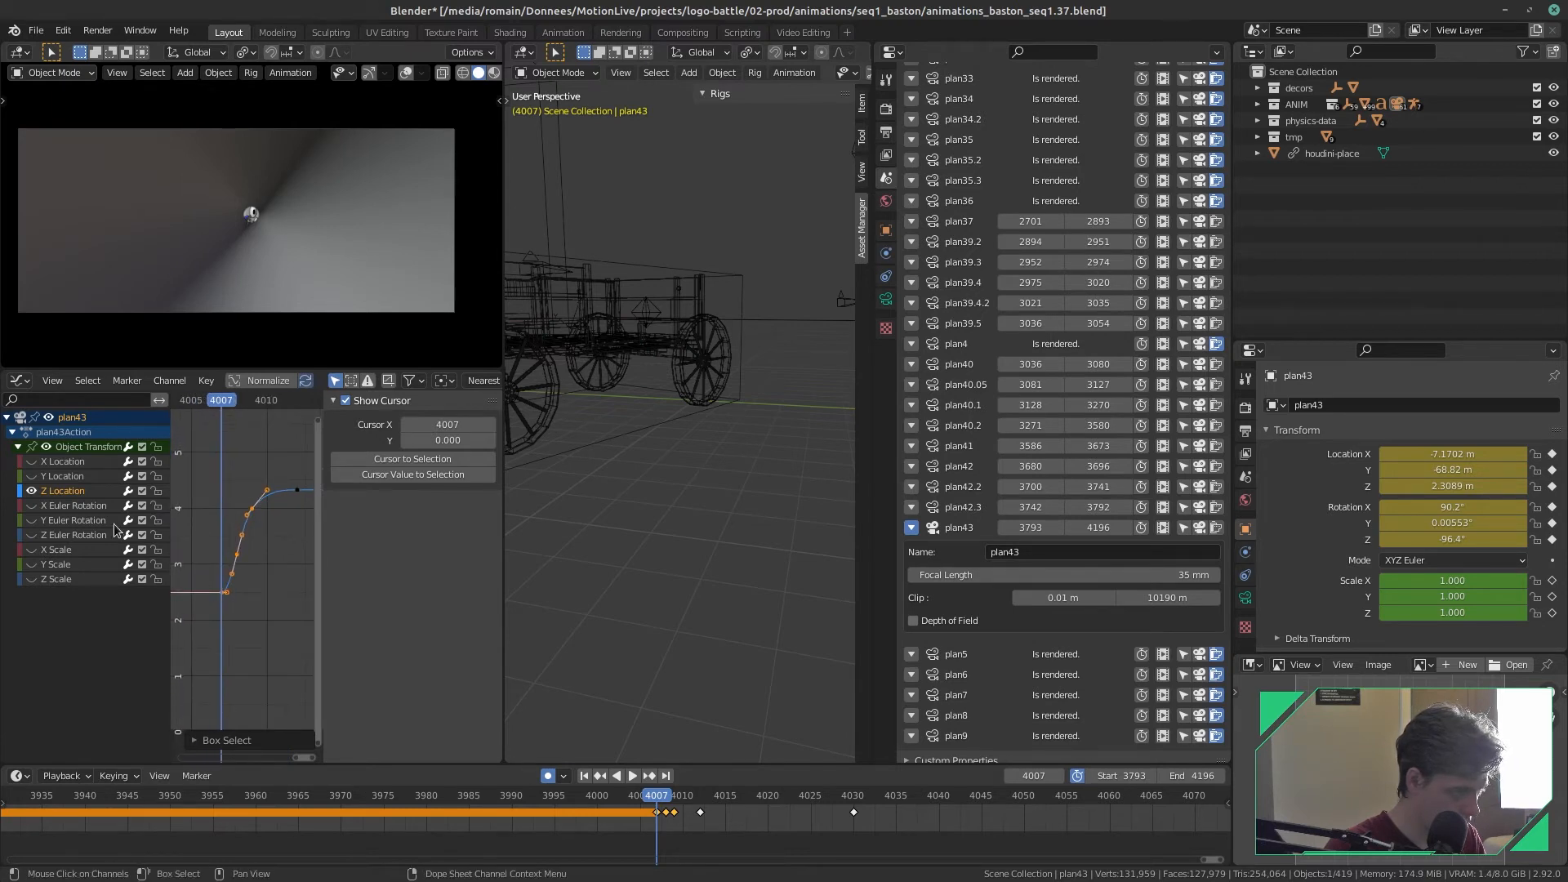
# - Select the Z Location channel and scrub through frames 4007 to 4029 to inspect the curve and camera view
pyautogui.click(78, 494)
pyautogui.keyDown('ctrl'); pyautogui.moveTo(259, 583); pyautogui.dragTo(322, 594, button='middle'); pyautogui.keyUp('ctrl')
pyautogui.moveTo(224, 433); pyautogui.dragTo(217, 441, button='middle')
pyautogui.moveTo(212, 405); pyautogui.dragTo(269, 409)
pyautogui.scroll(-10, 233, 572)
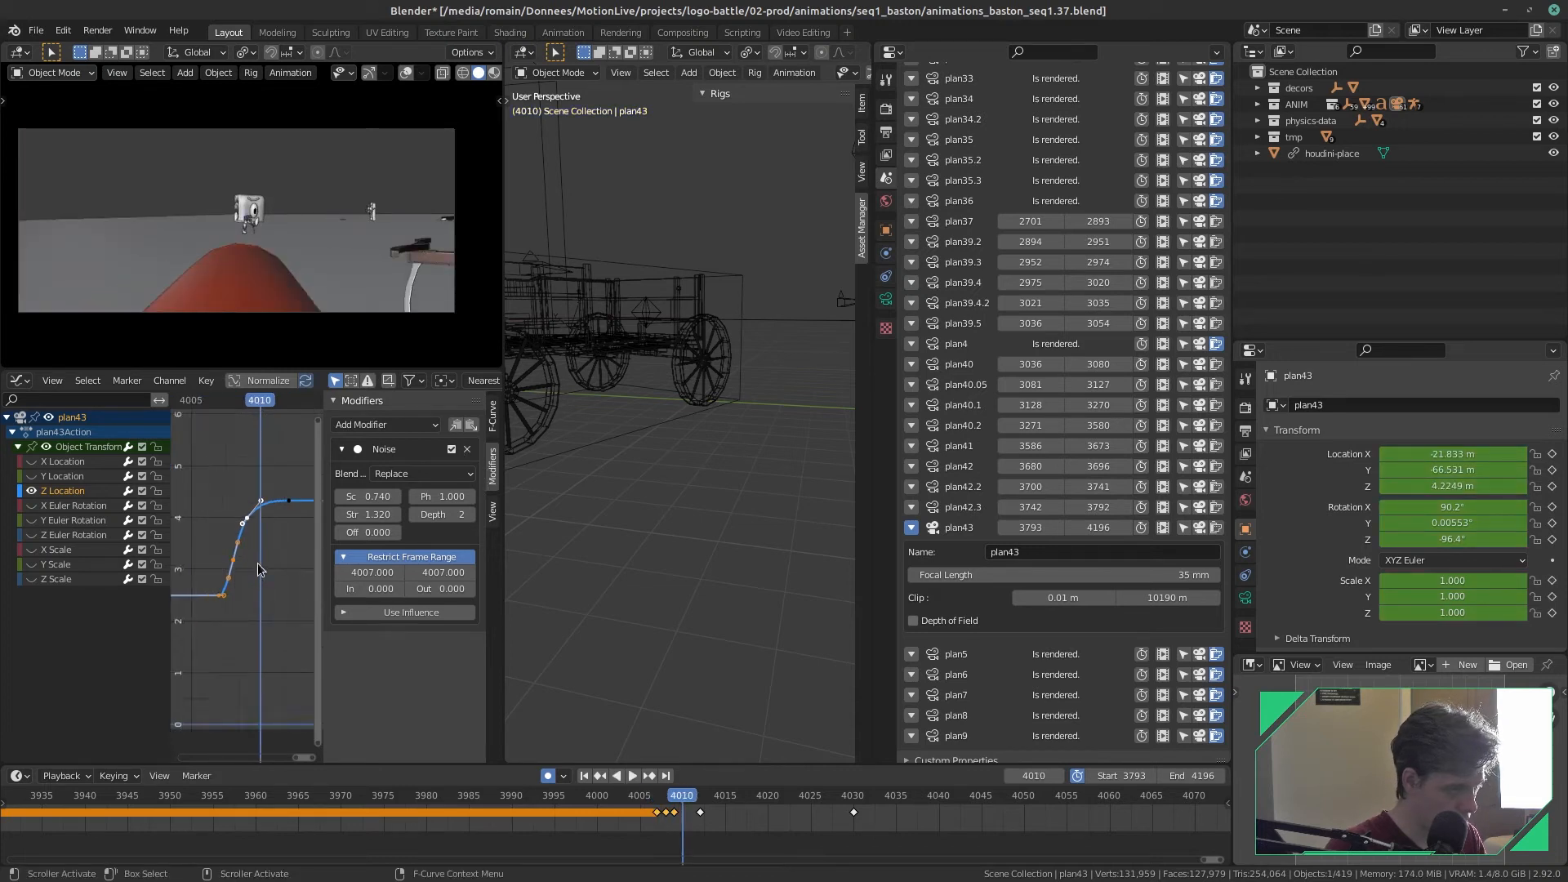
pyautogui.scroll(-10, 264, 518)
pyautogui.moveTo(248, 403); pyautogui.dragTo(243, 405)
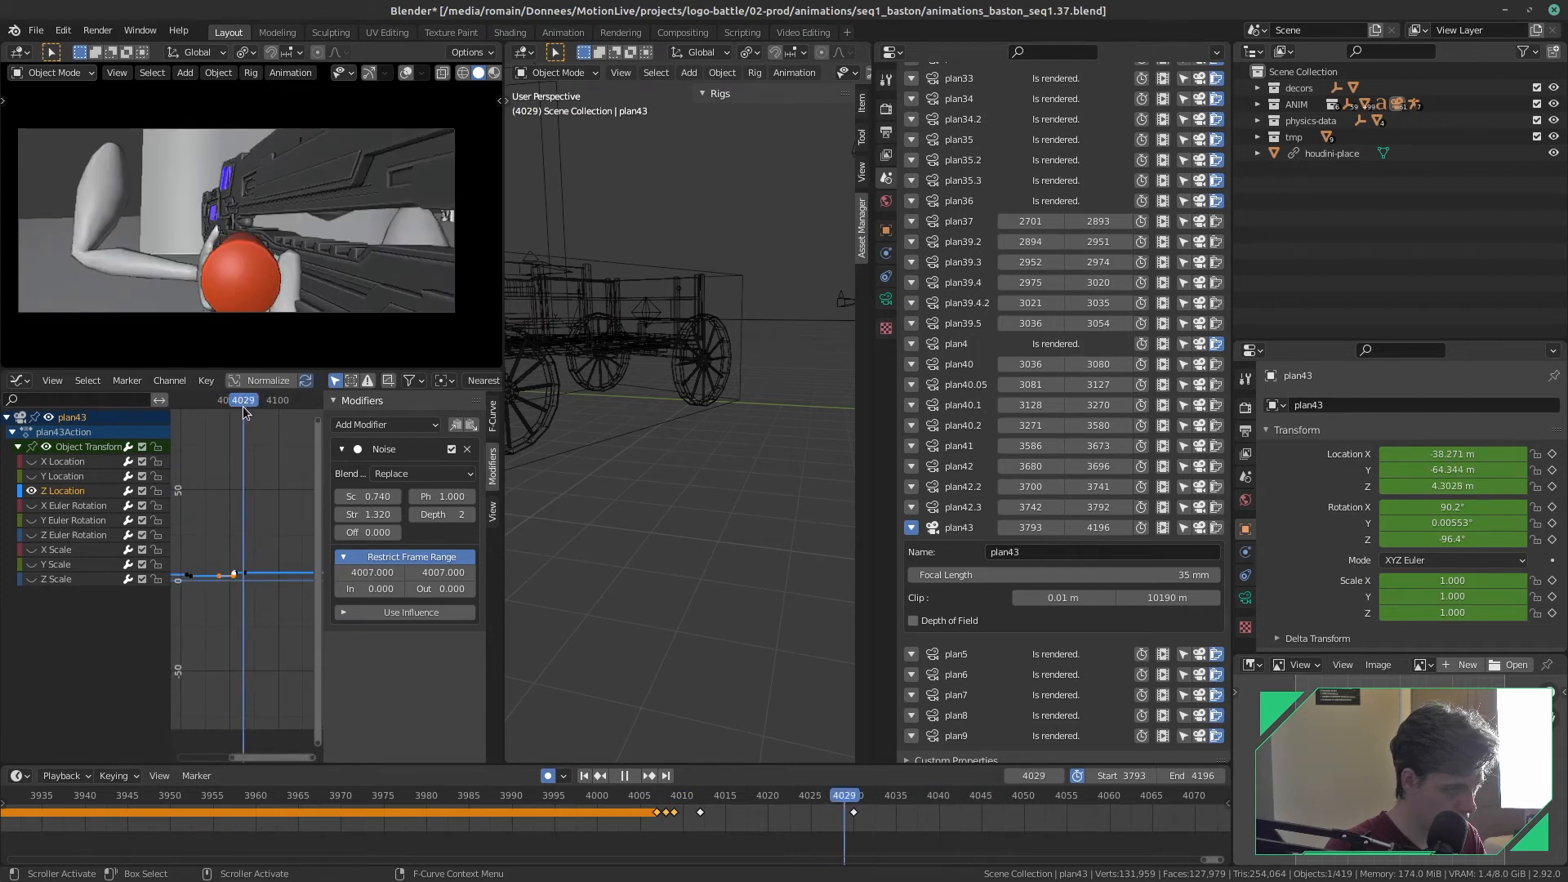
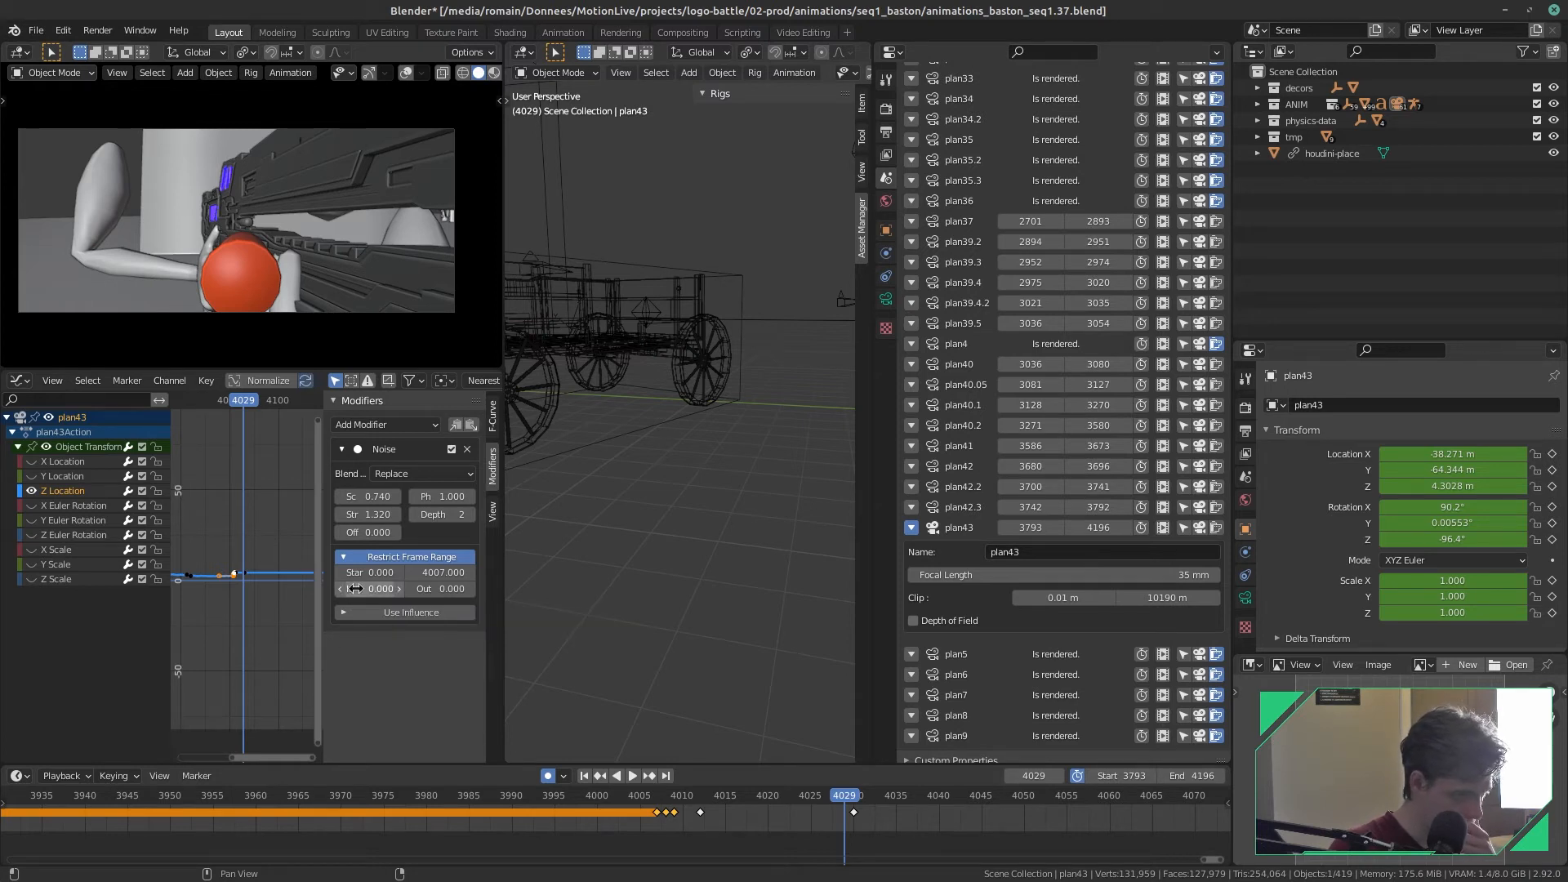
# - Set the noise range to frames 4007 through 44007 with a blend-in of 12.5, and play back from before frame 4001
pyautogui.press('Return')
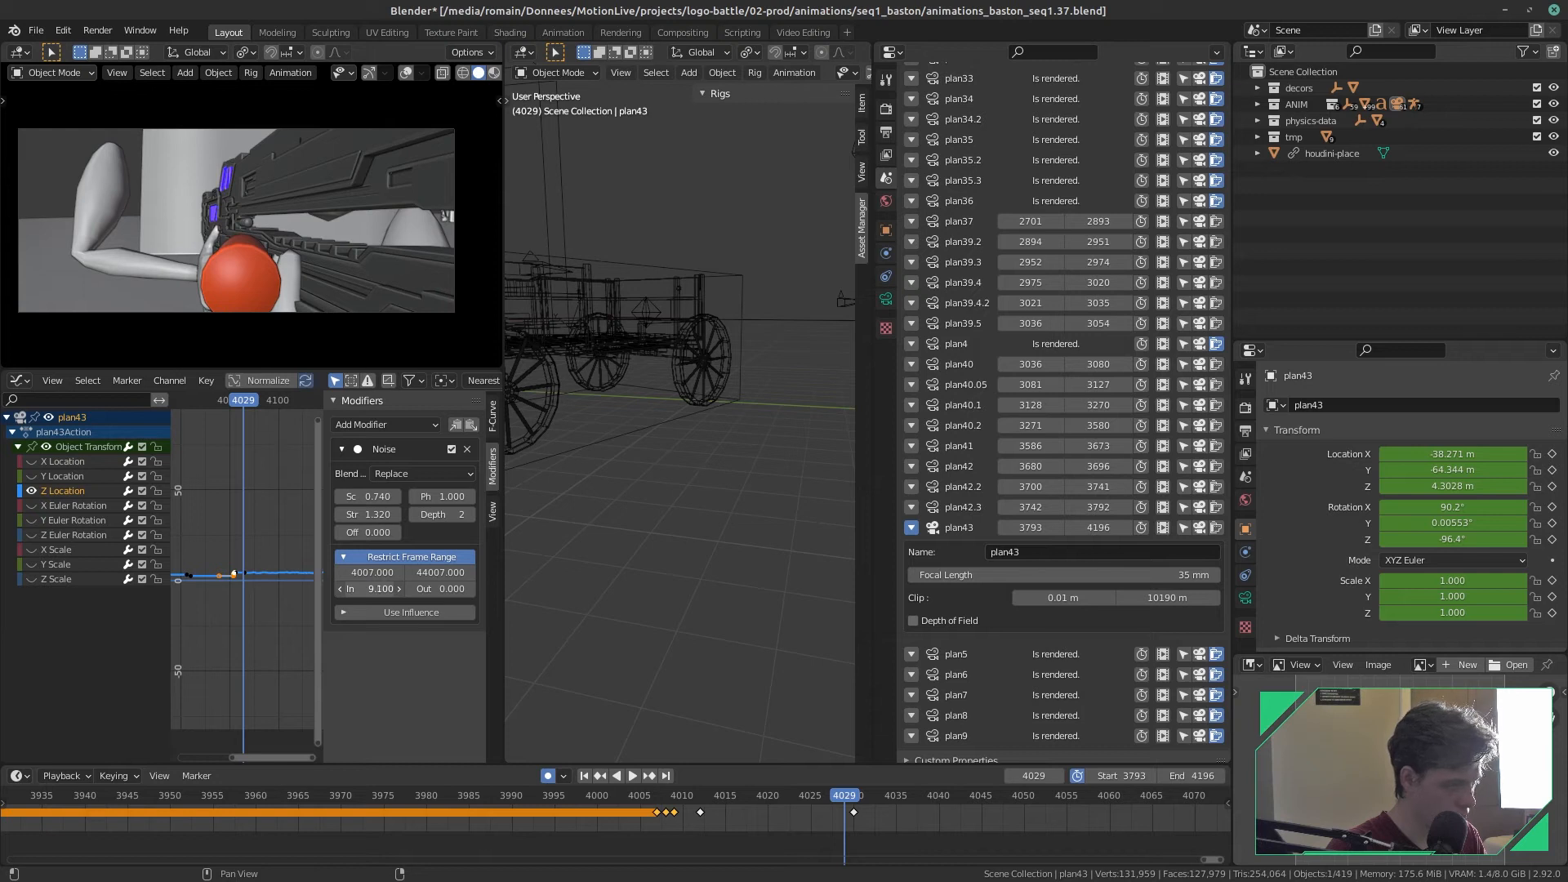
pyautogui.scroll(-2, 263, 567)
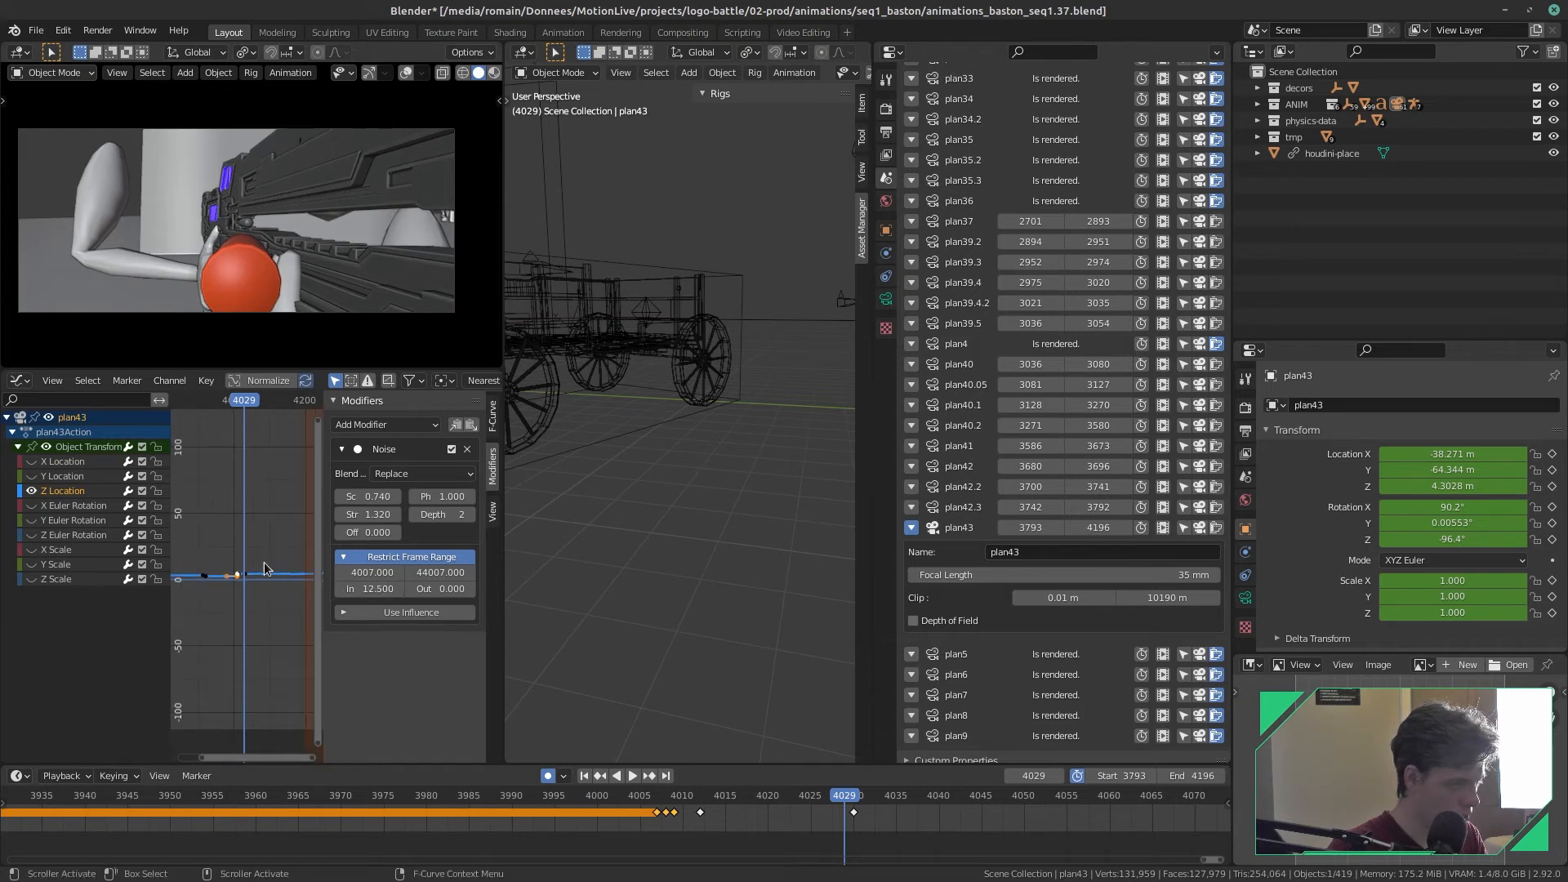
pyautogui.click(237, 401)
pyautogui.press('space')
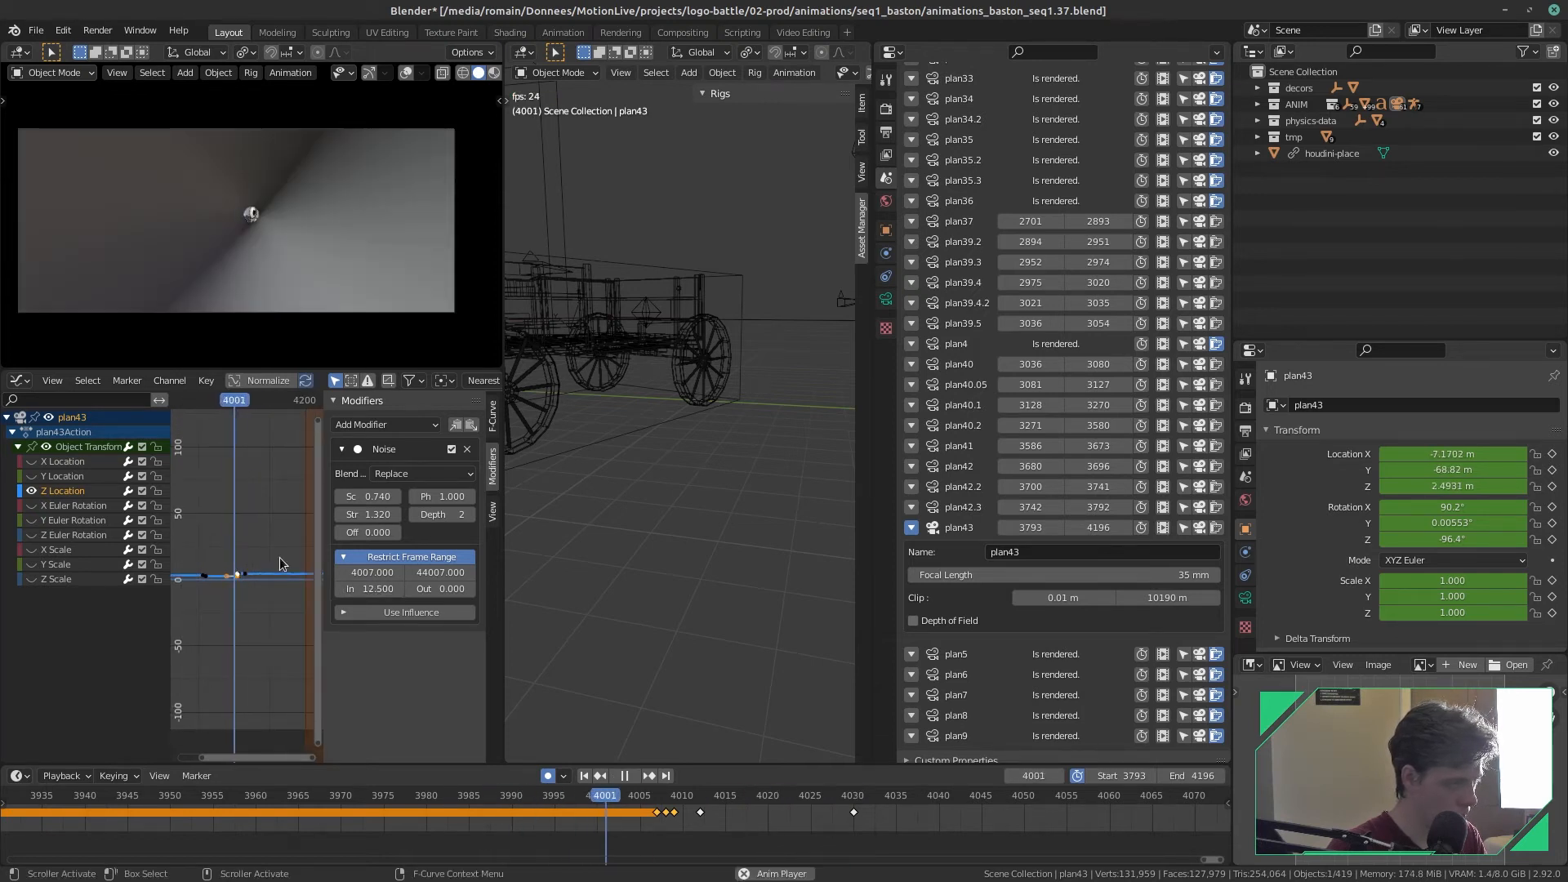
pyautogui.press('space')
# - Set the Noise modifier's blend-in to 4030 and play back the shot
pyautogui.click(367, 588)
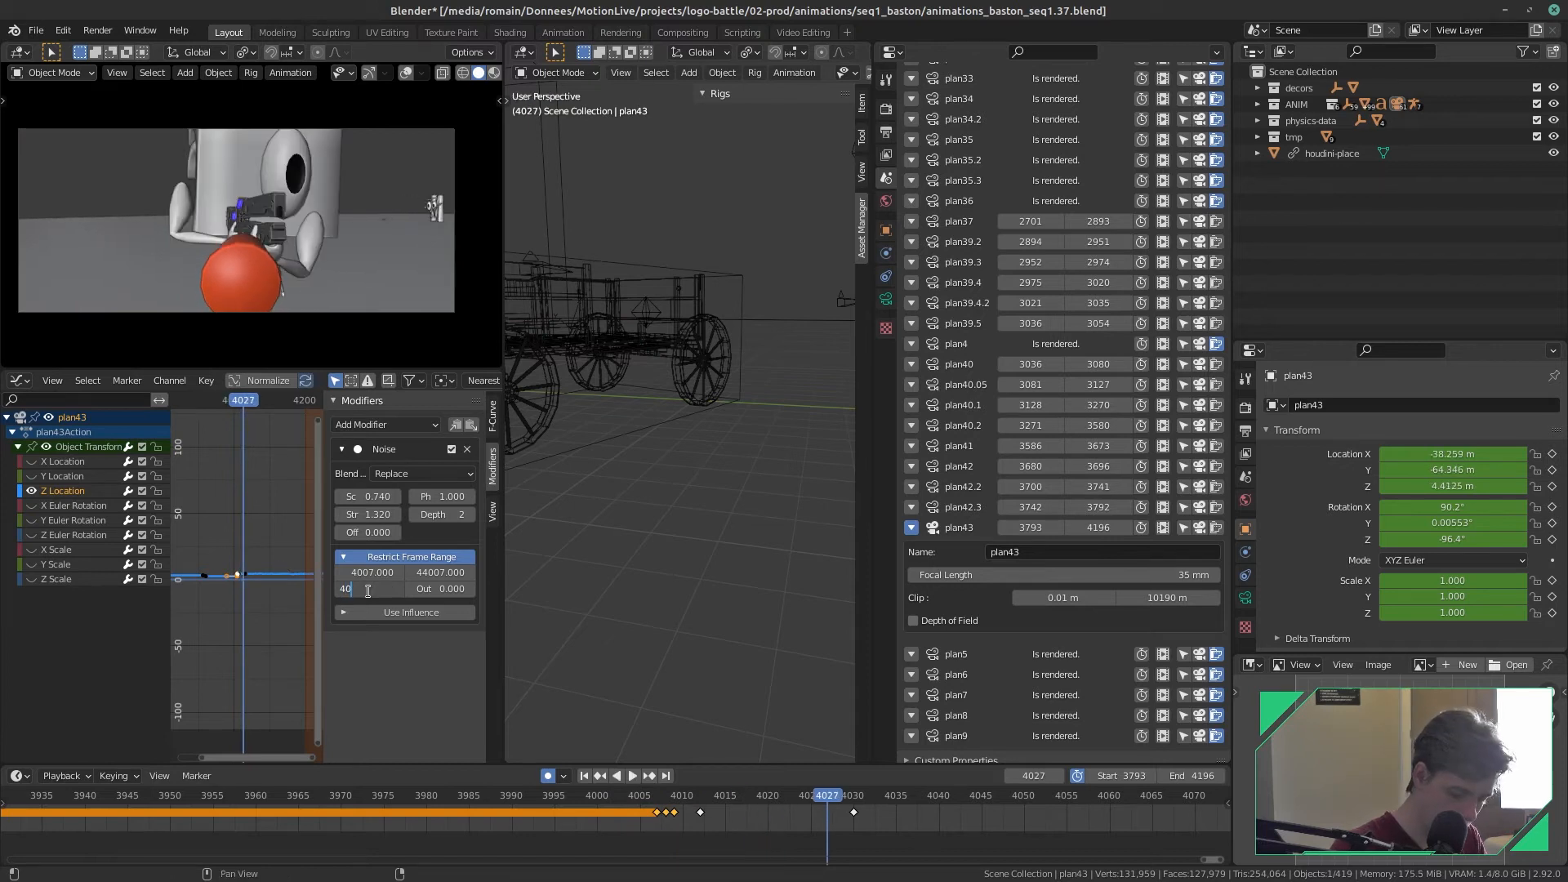
pyautogui.write('4030')
pyautogui.press('Return')
pyautogui.press('space')
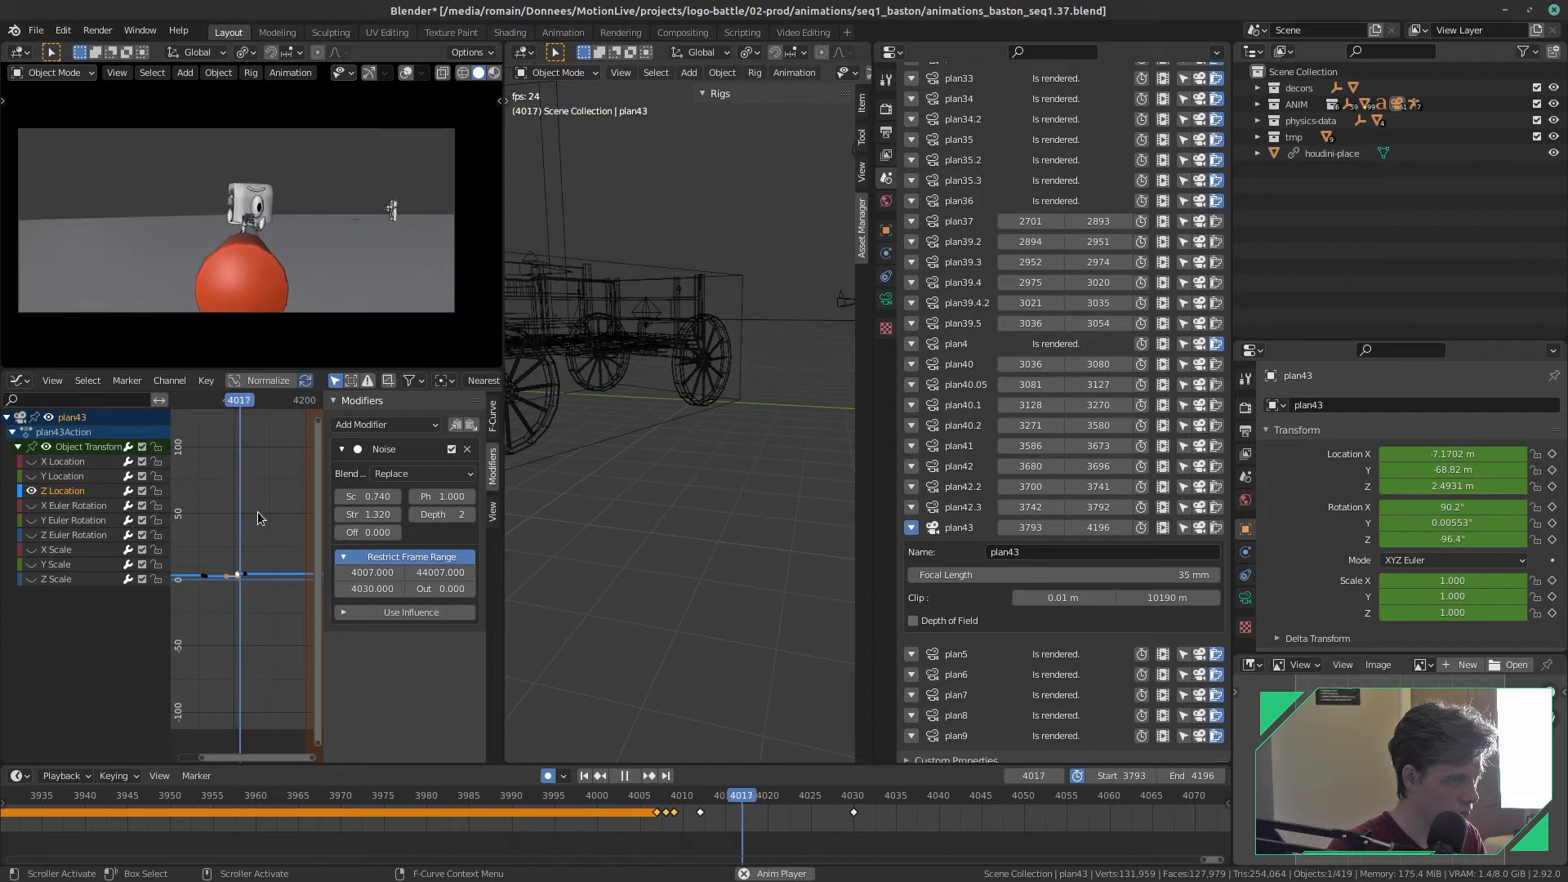
pyautogui.press('space')
# - Go to frame 4030, set the Noise modifier's blend-in to 30.18 on the Z Location curve, and save the file
pyautogui.scroll(5, 233, 529)
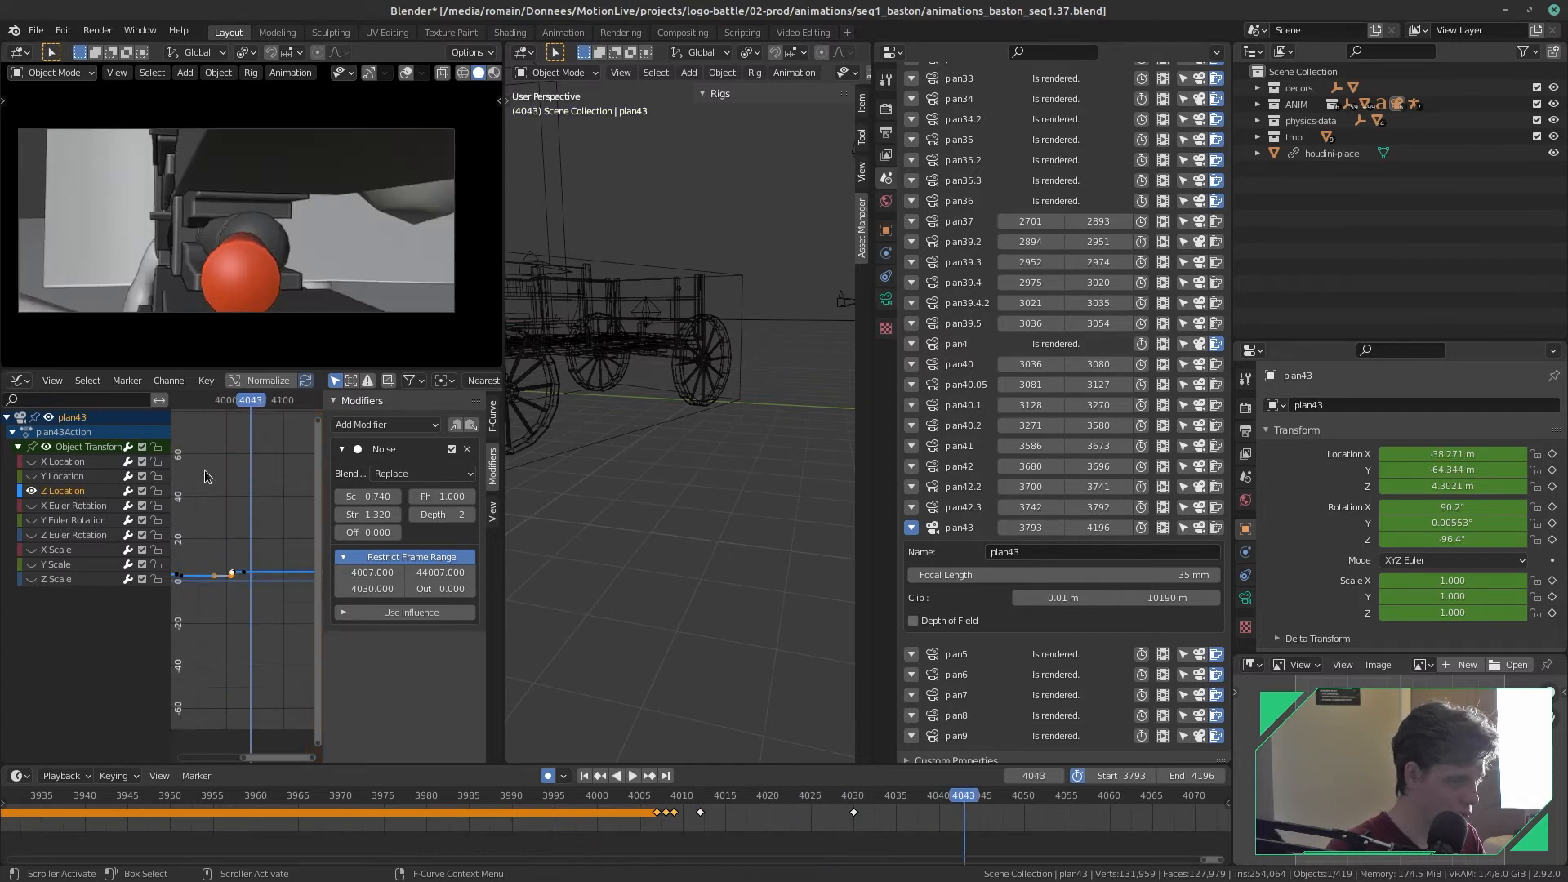
pyautogui.scroll(5, 236, 519)
pyautogui.press('Return')
pyautogui.moveTo(247, 549); pyautogui.dragTo(267, 561, button='middle')
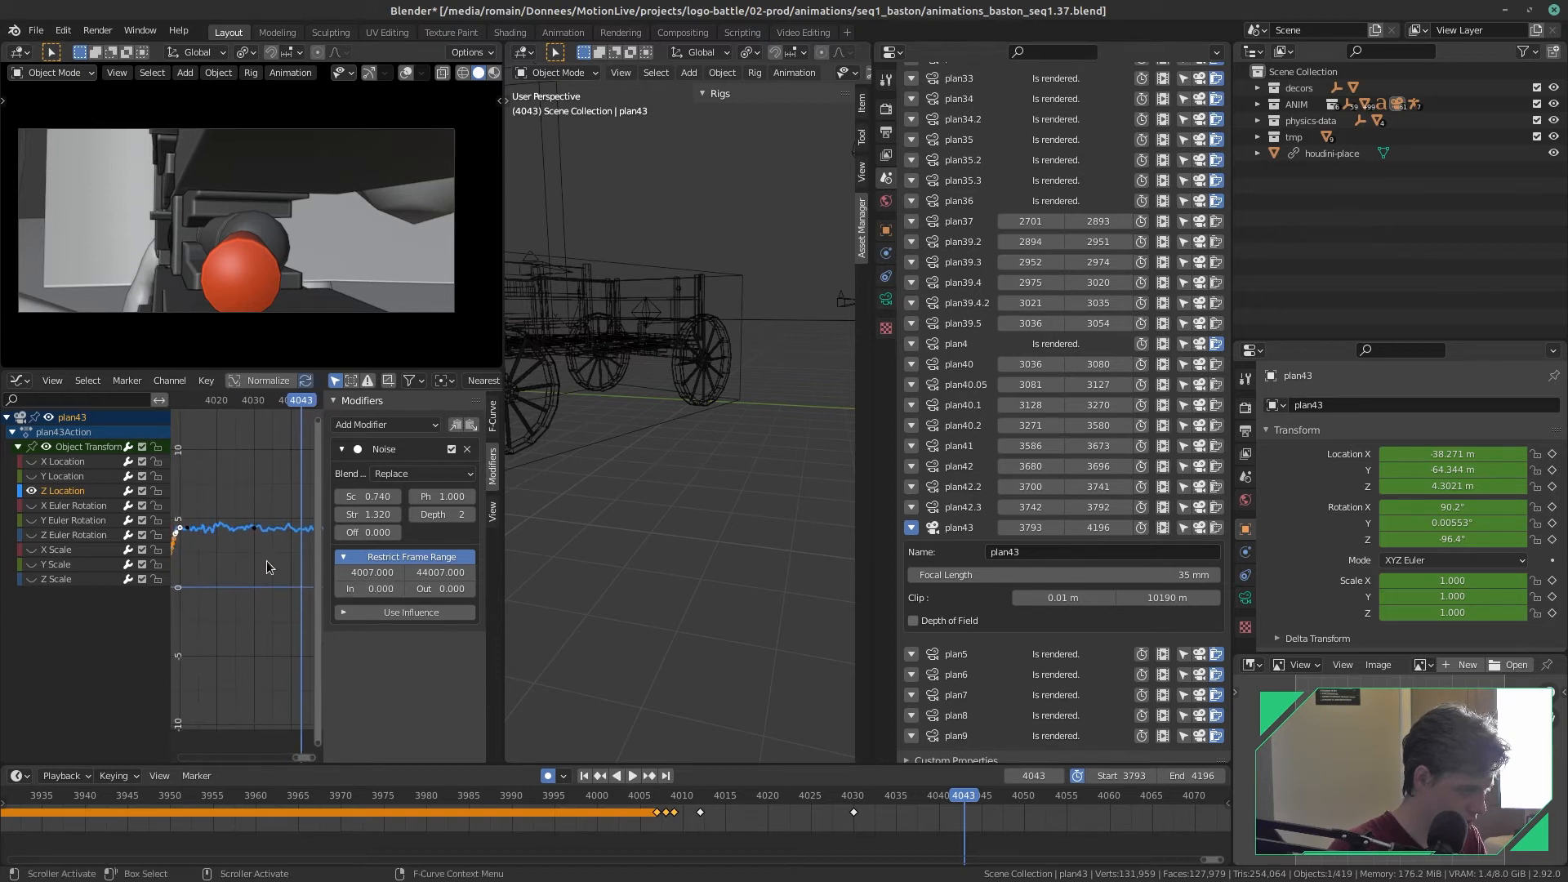
pyautogui.moveTo(302, 406); pyautogui.dragTo(254, 408)
pyautogui.hotkey('ctrl', 's')
pyautogui.moveTo(372, 588); pyautogui.dragTo(392, 588)
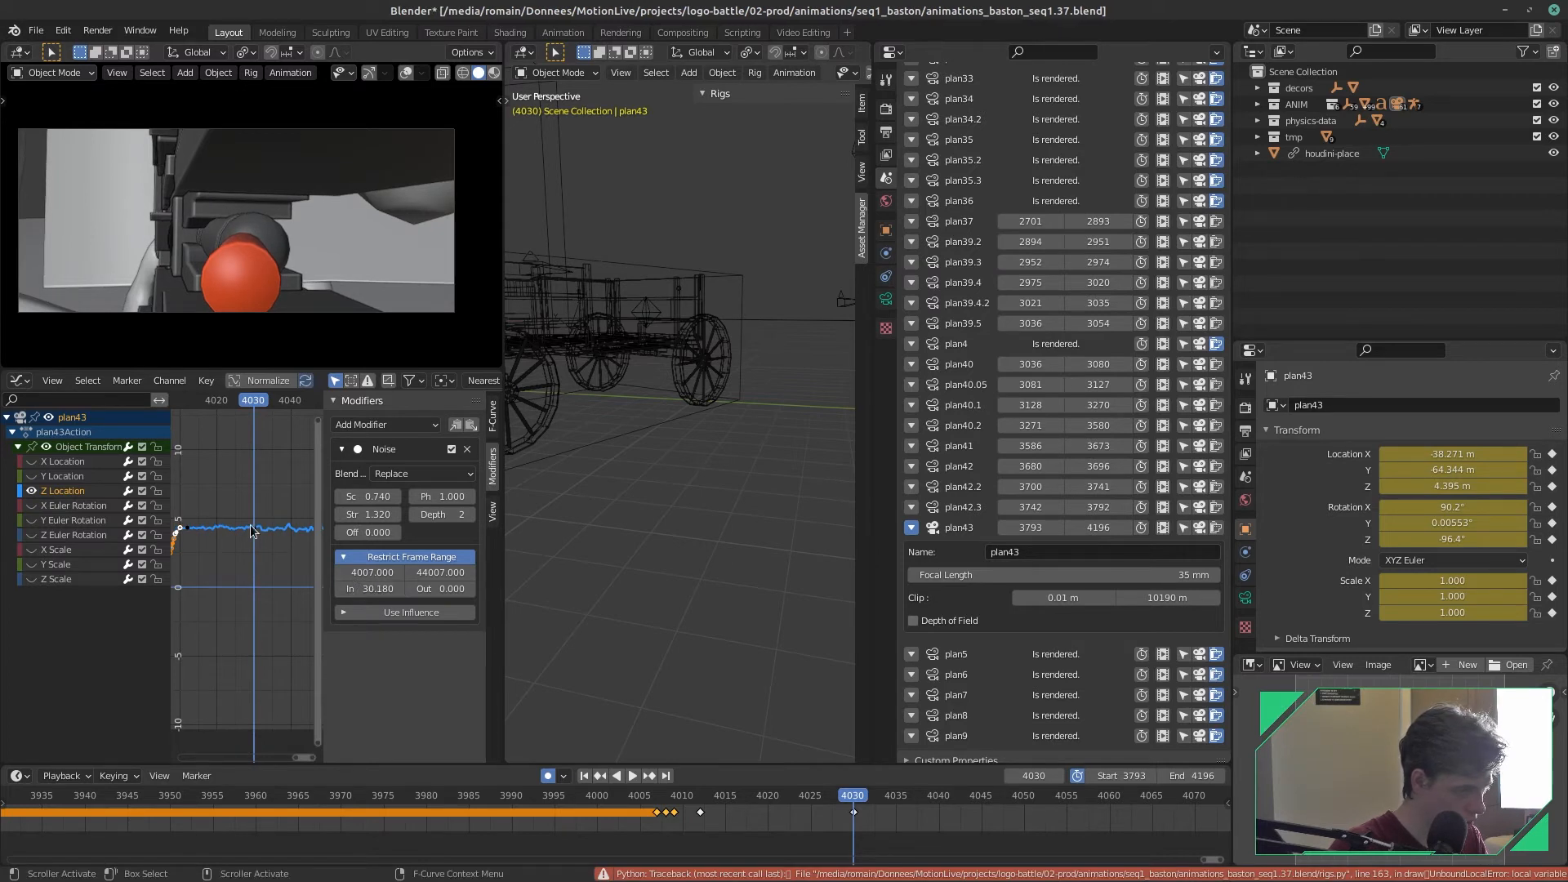
pyautogui.hotkey('ctrl', 's')
# - Play back the camera jump with the noise blend-in applied and save the file
pyautogui.scroll(-1, 234, 523)
pyautogui.scroll(-1, 216, 474)
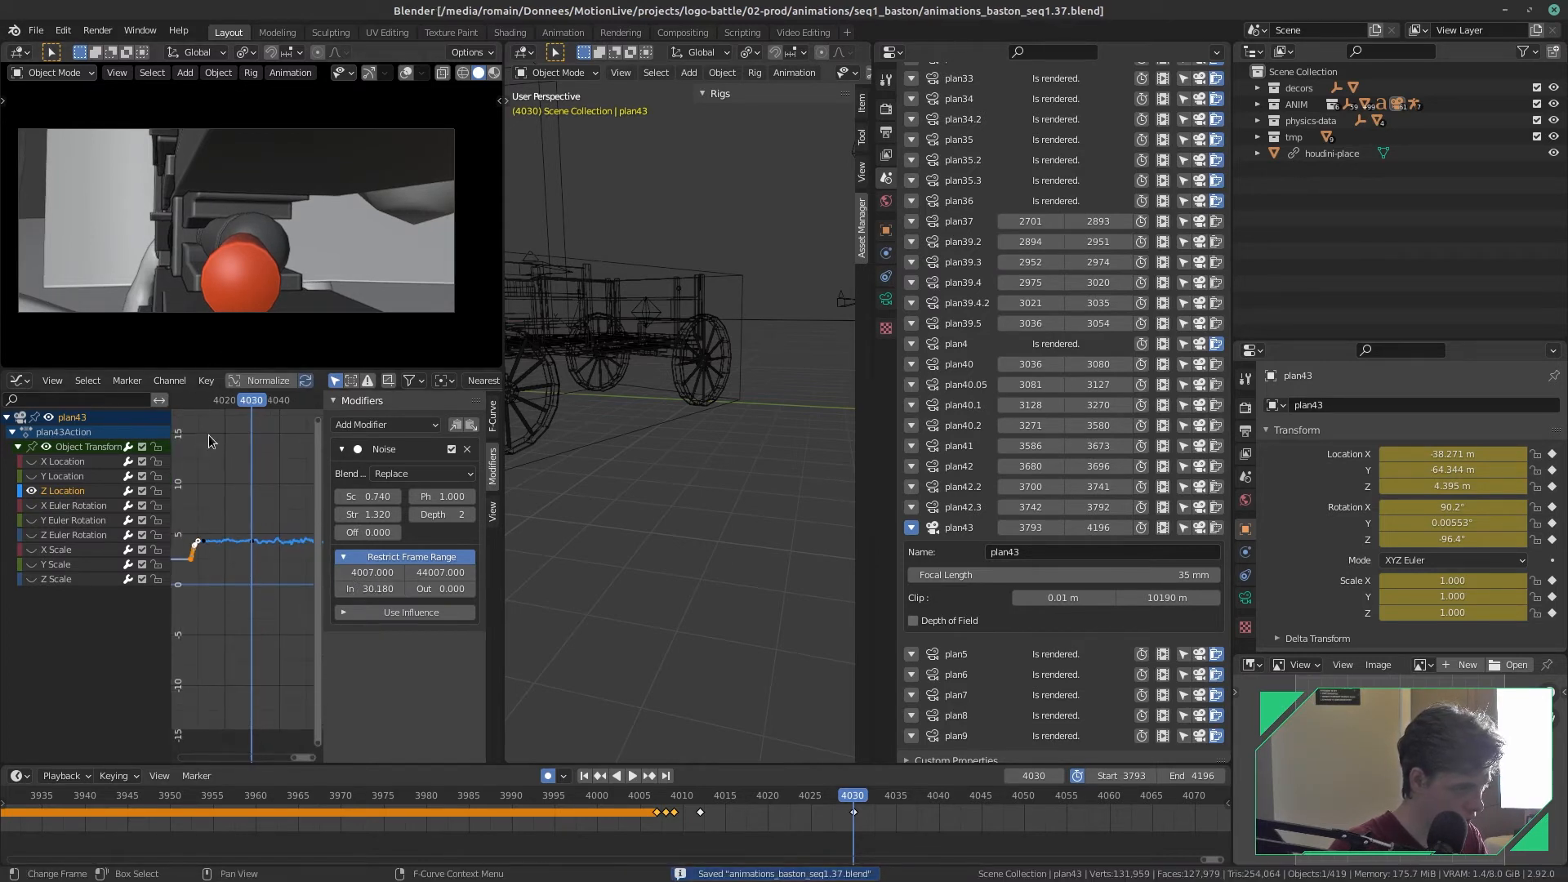
pyautogui.click(189, 402)
pyautogui.press('space')
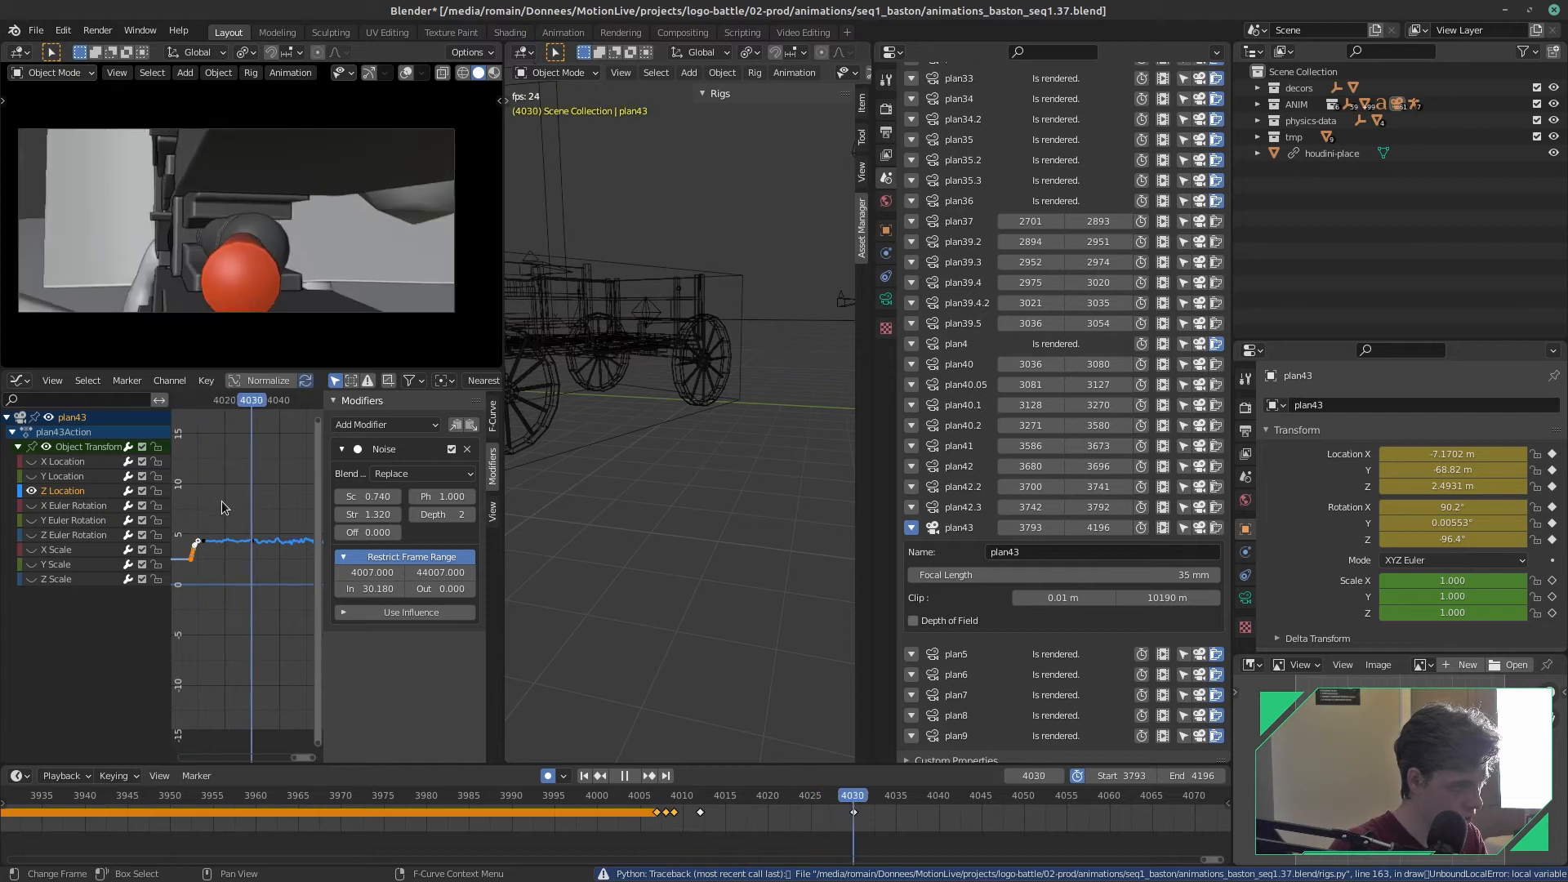
pyautogui.press('space')
pyautogui.hotkey('ctrl', 's')
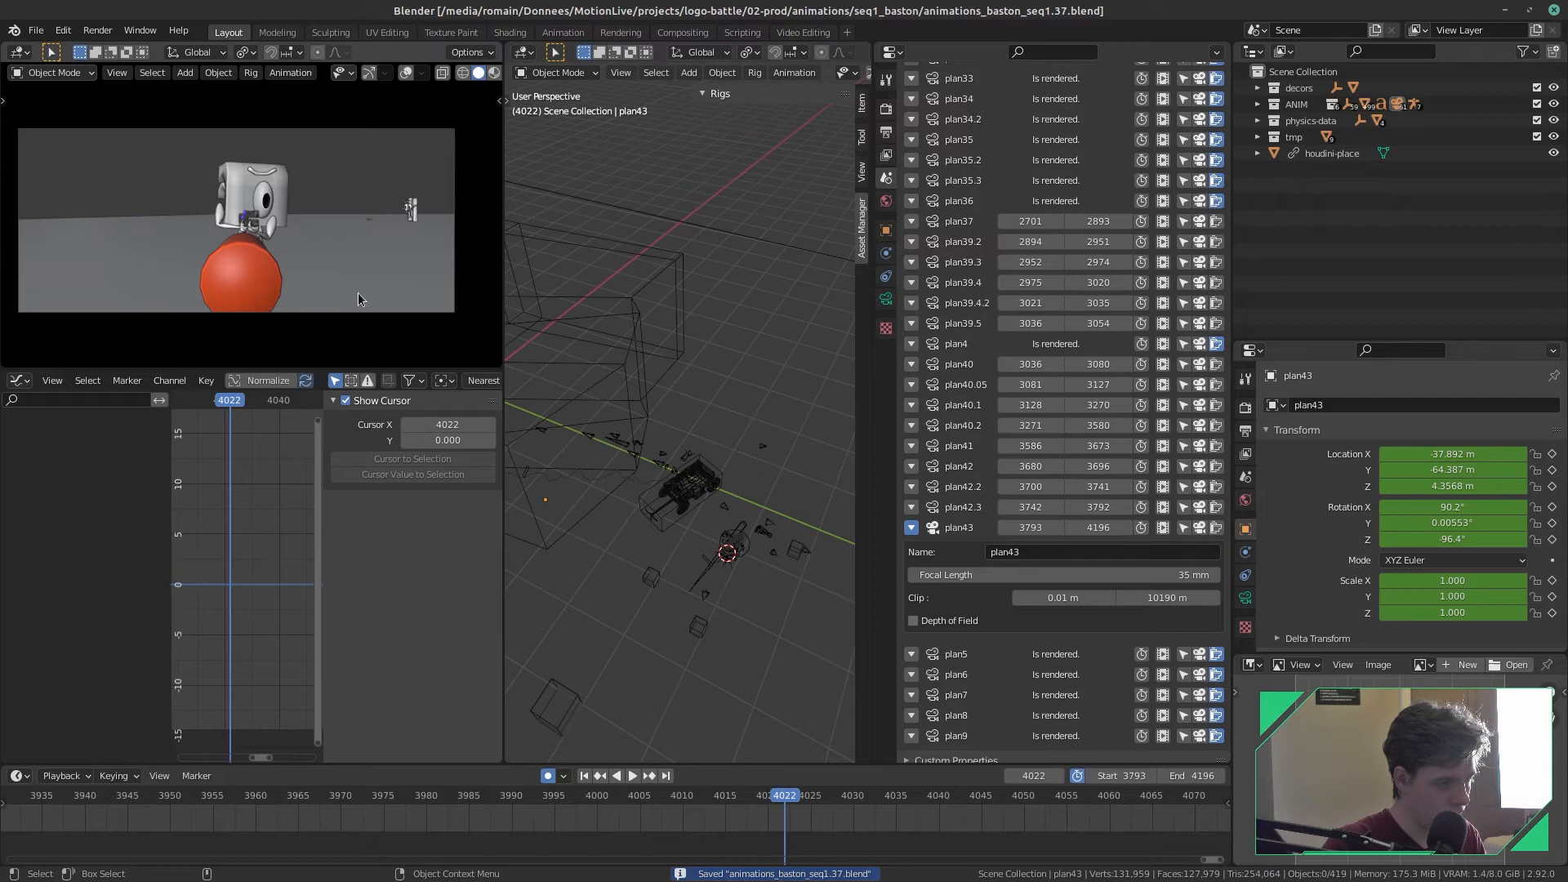
# - Select the bullet-nuclear_proxy bone in Pose Mode and frame the bullet in the scene view
pyautogui.click(632, 452)
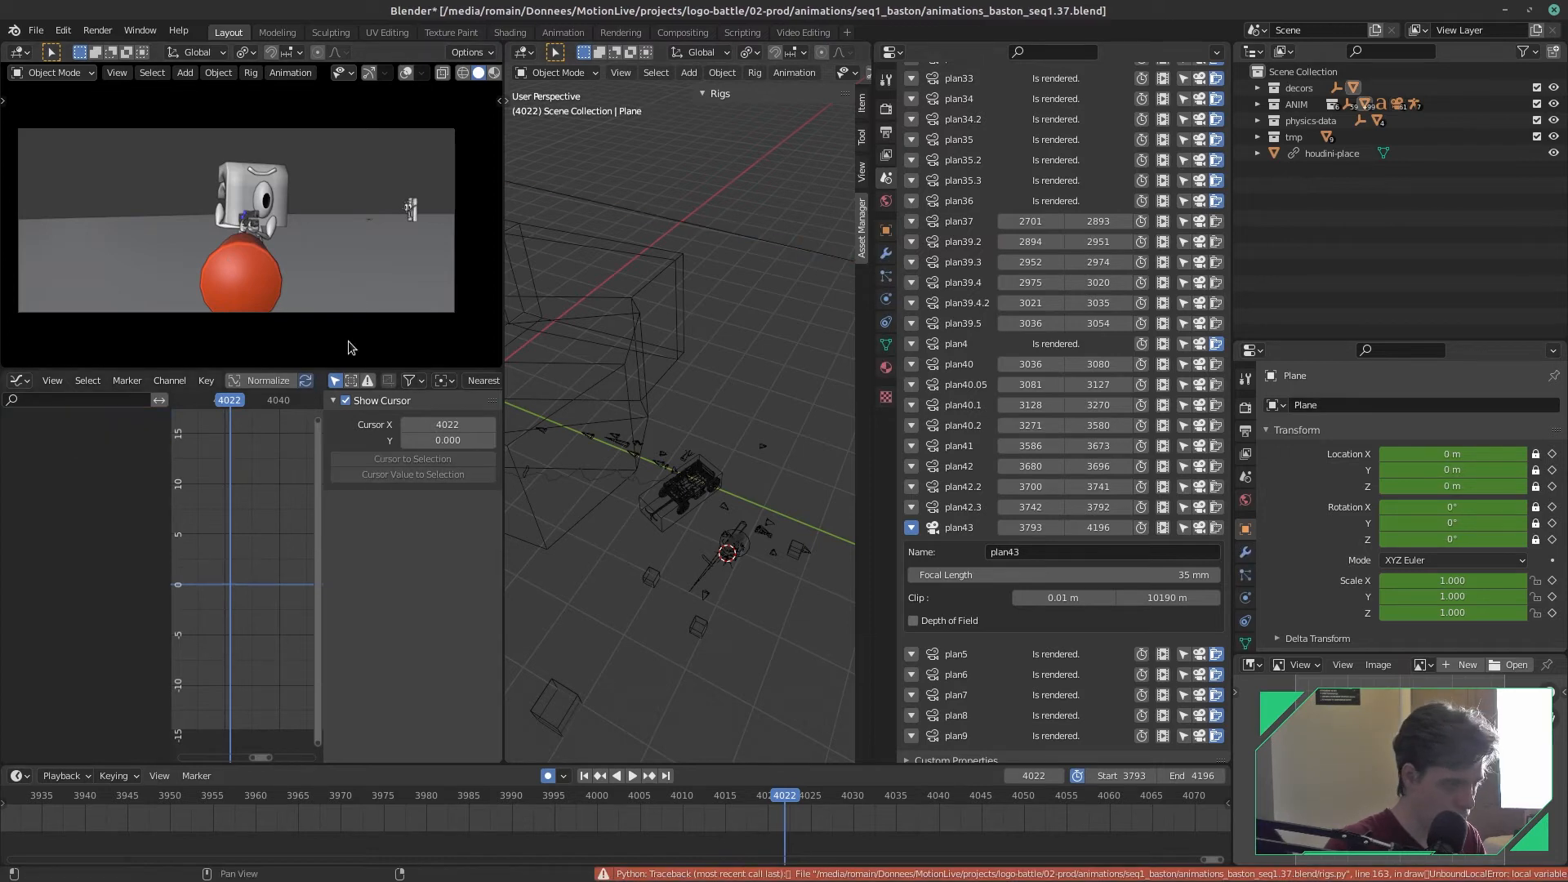
pyautogui.scroll(3, 645, 510)
pyautogui.moveTo(645, 506)
pyautogui.mouseDown(button='middle')
pyautogui.moveTo(644, 424)
pyautogui.moveTo(668, 488)
pyautogui.mouseUp(button='middle')
pyautogui.moveTo(678, 522)
pyautogui.keyDown('alt'); pyautogui.mouseDown()
pyautogui.moveTo(694, 504)
pyautogui.moveTo(640, 525)
pyautogui.mouseUp(); pyautogui.keyUp('alt')
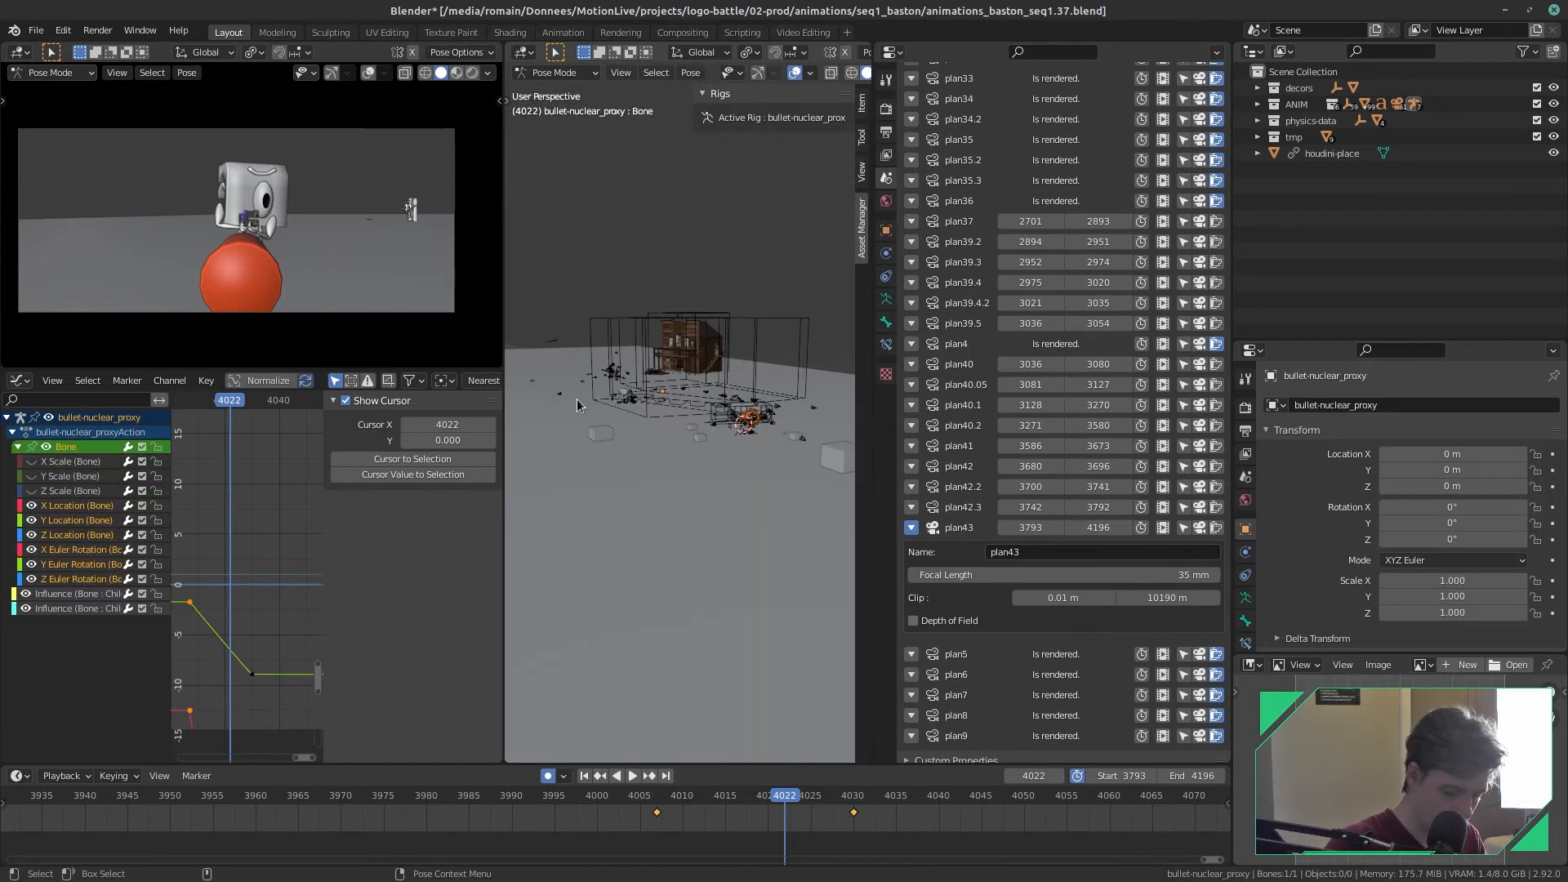
pyautogui.press('f')
pyautogui.scroll(-6, 578, 406)
pyautogui.moveTo(602, 399); pyautogui.dragTo(809, 463, button='middle')
pyautogui.press('r')
pyautogui.press('x')
pyautogui.press('x')
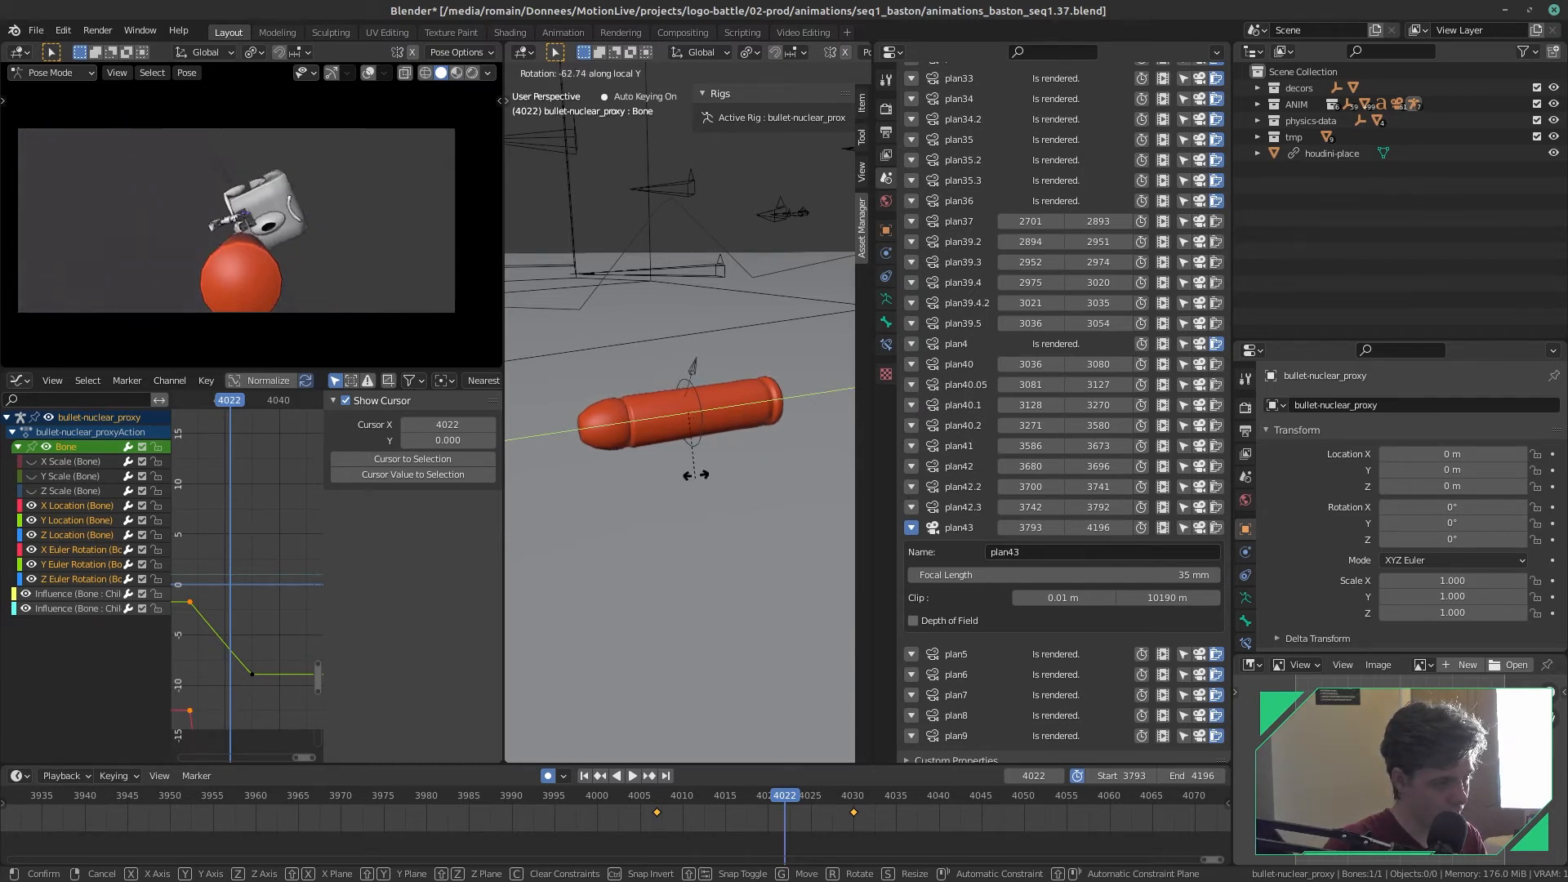
pyautogui.rightClick(718, 480)
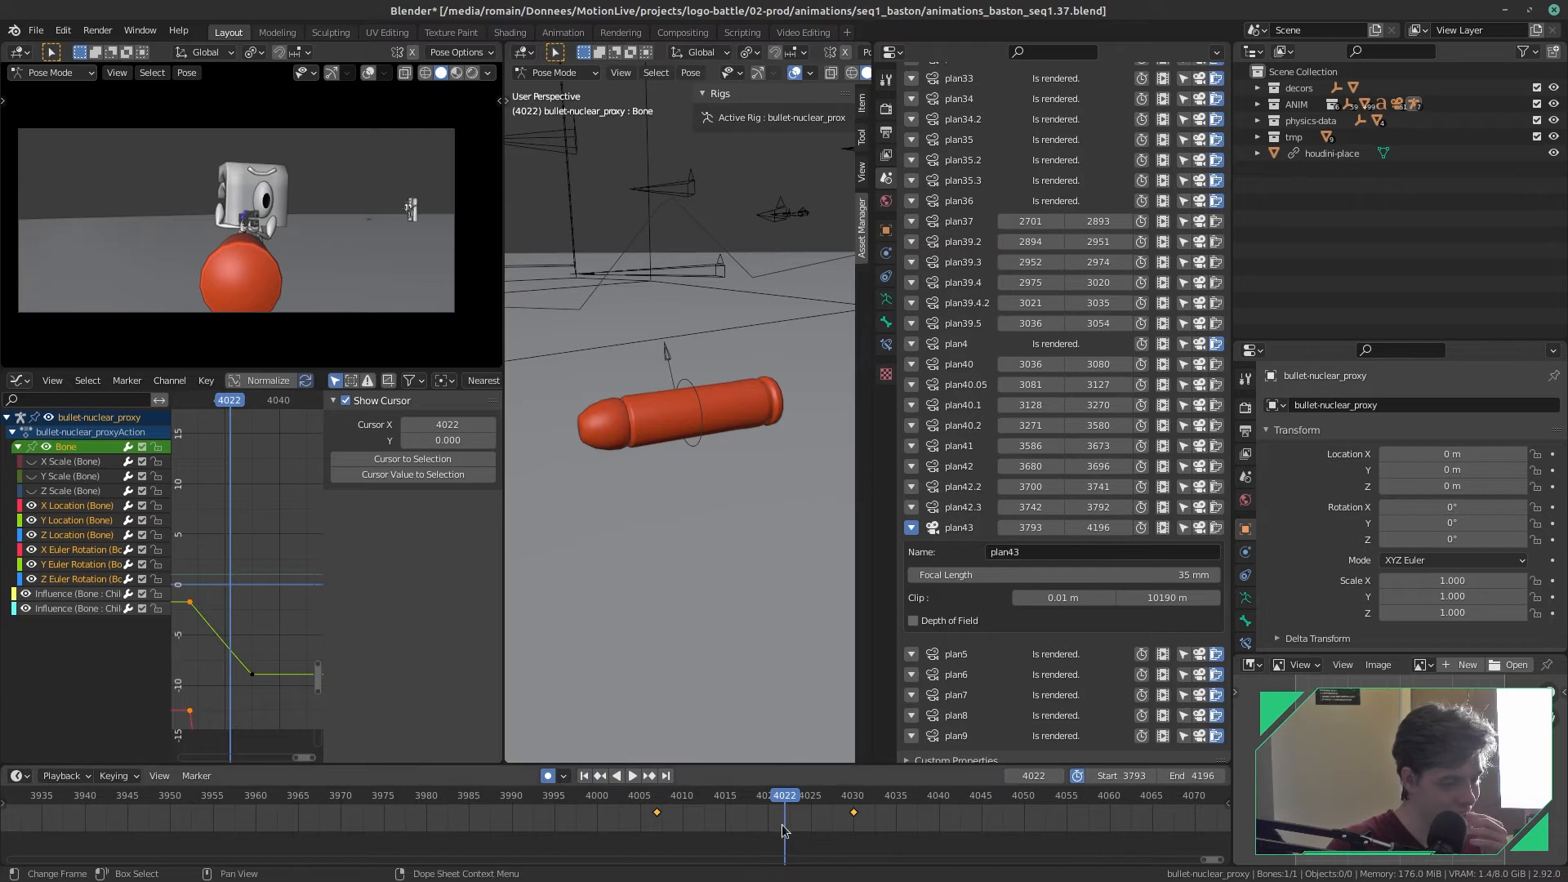
# - Play back the shot from around frame 3991 and check the bullet's keyframe at frame 4007
pyautogui.click(617, 775)
pyautogui.press('space')
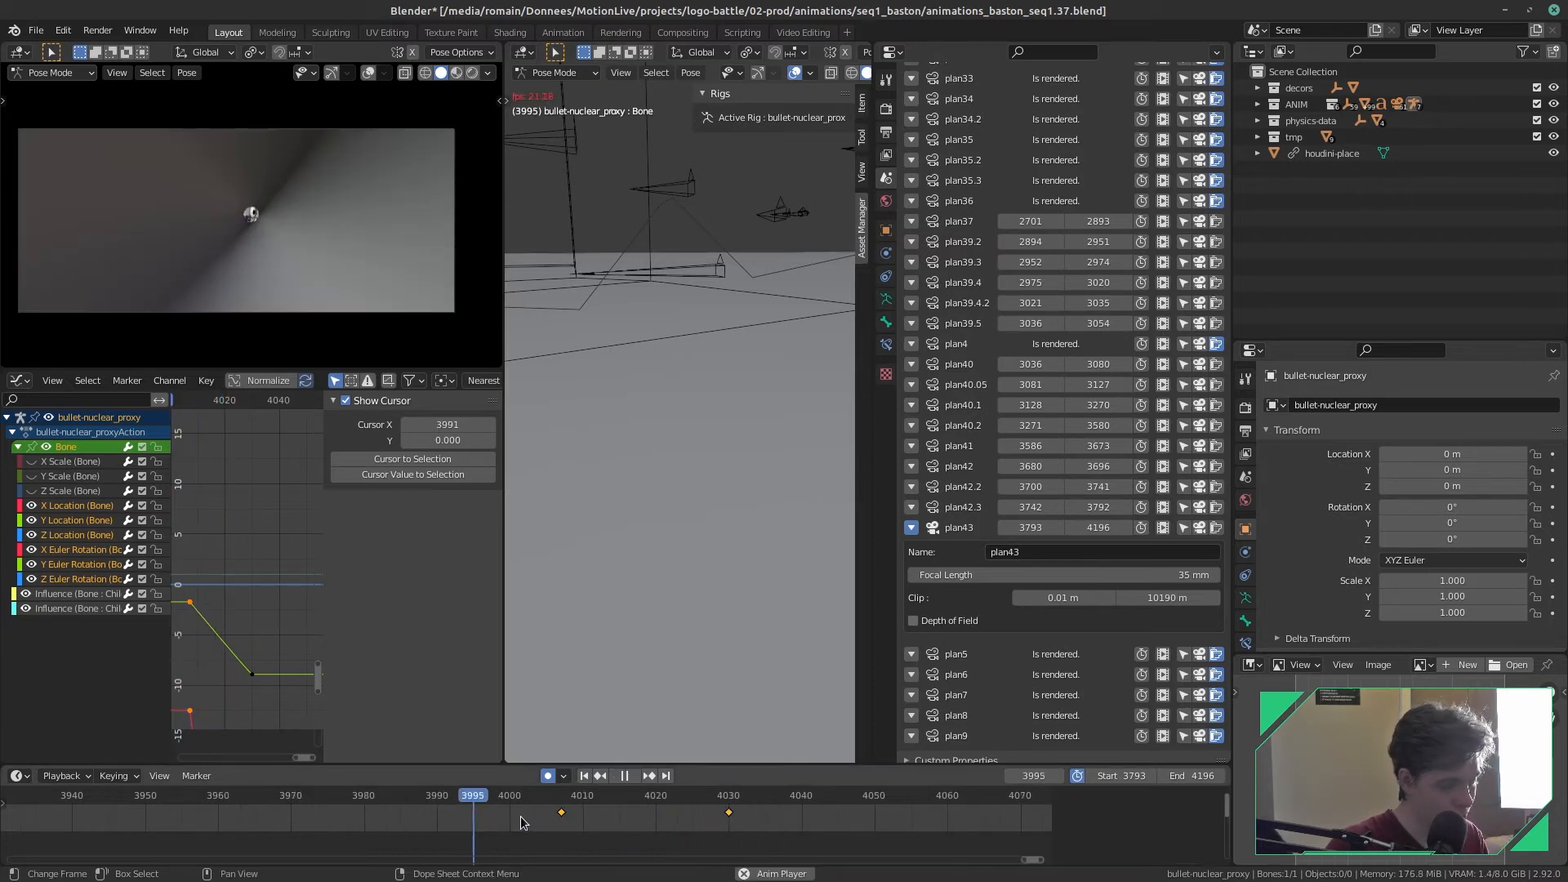
pyautogui.click(549, 819)
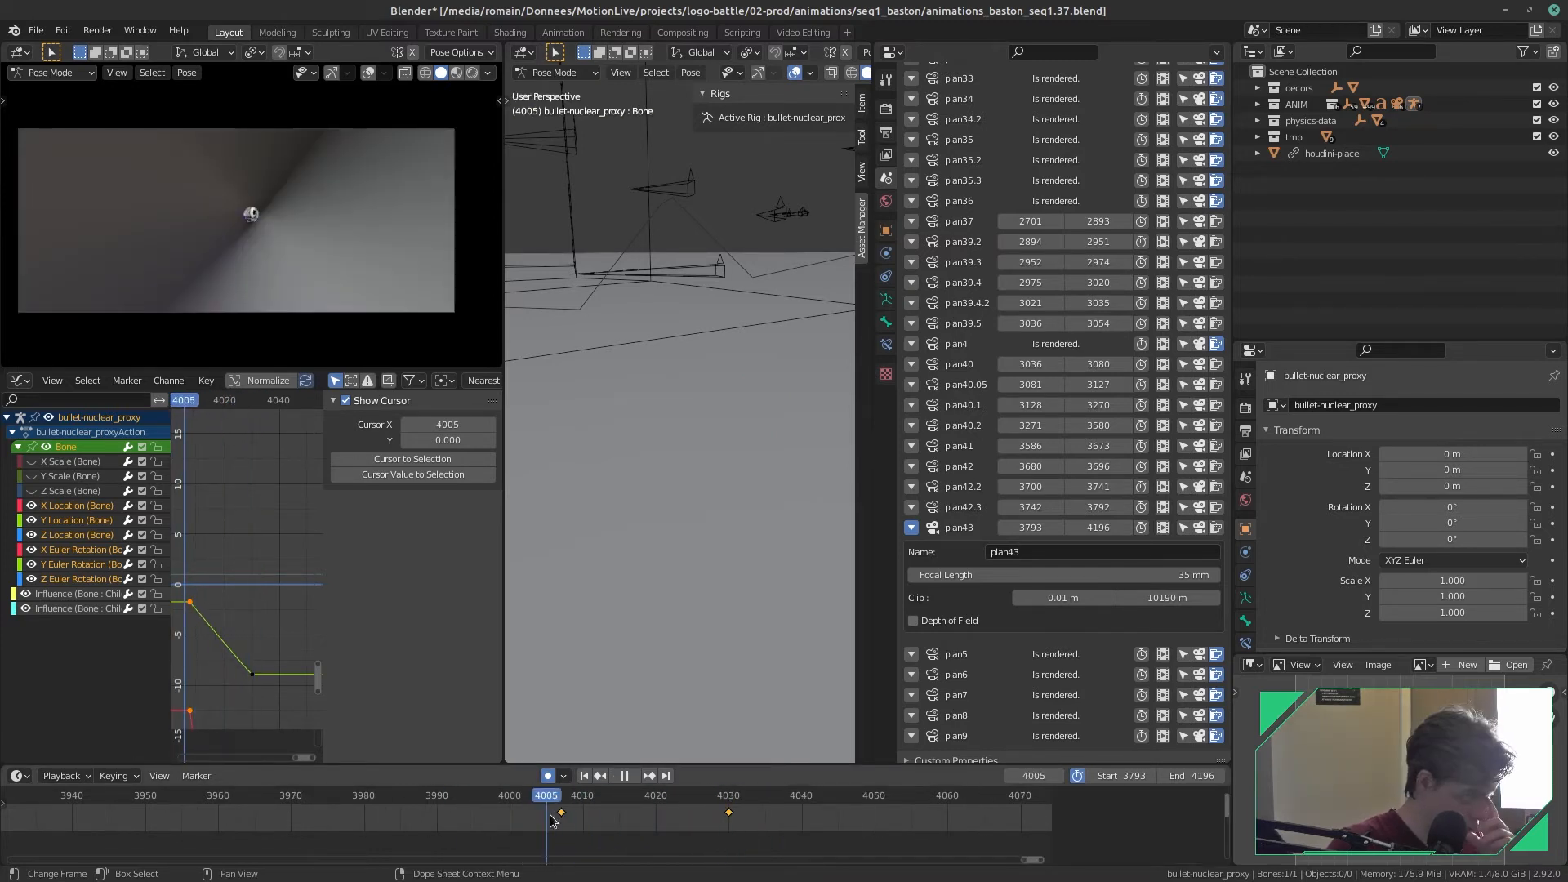
pyautogui.moveTo(557, 815); pyautogui.dragTo(561, 814)
pyautogui.press('space')
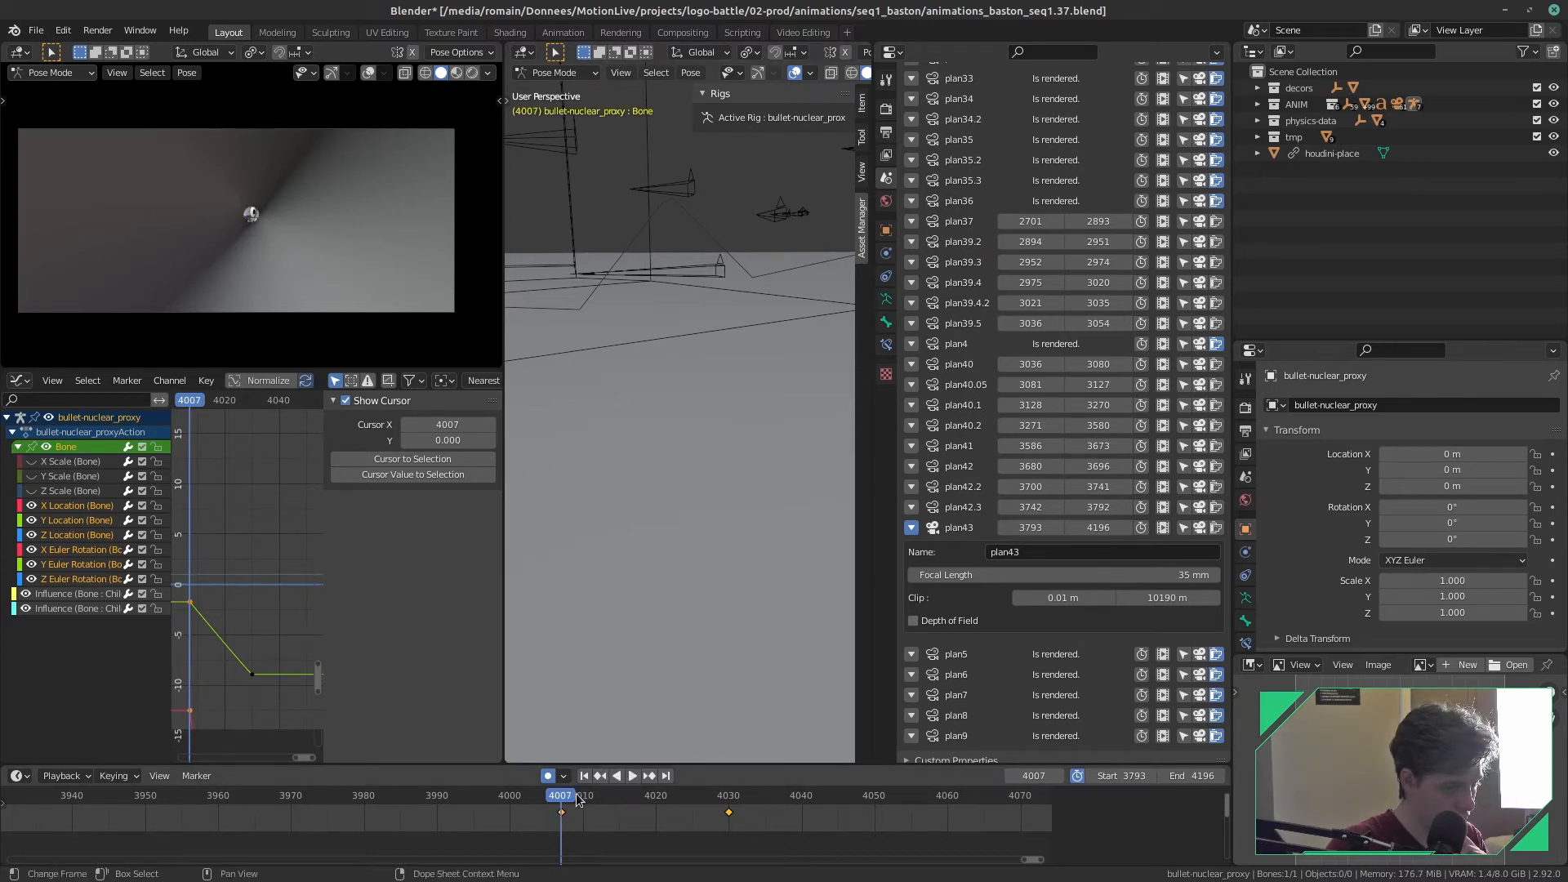
pyautogui.press('space')
pyautogui.press('space')
# - At frame 4030, rotate the bullet bone around its local Y axis so it spins during its flight
pyautogui.click(727, 800)
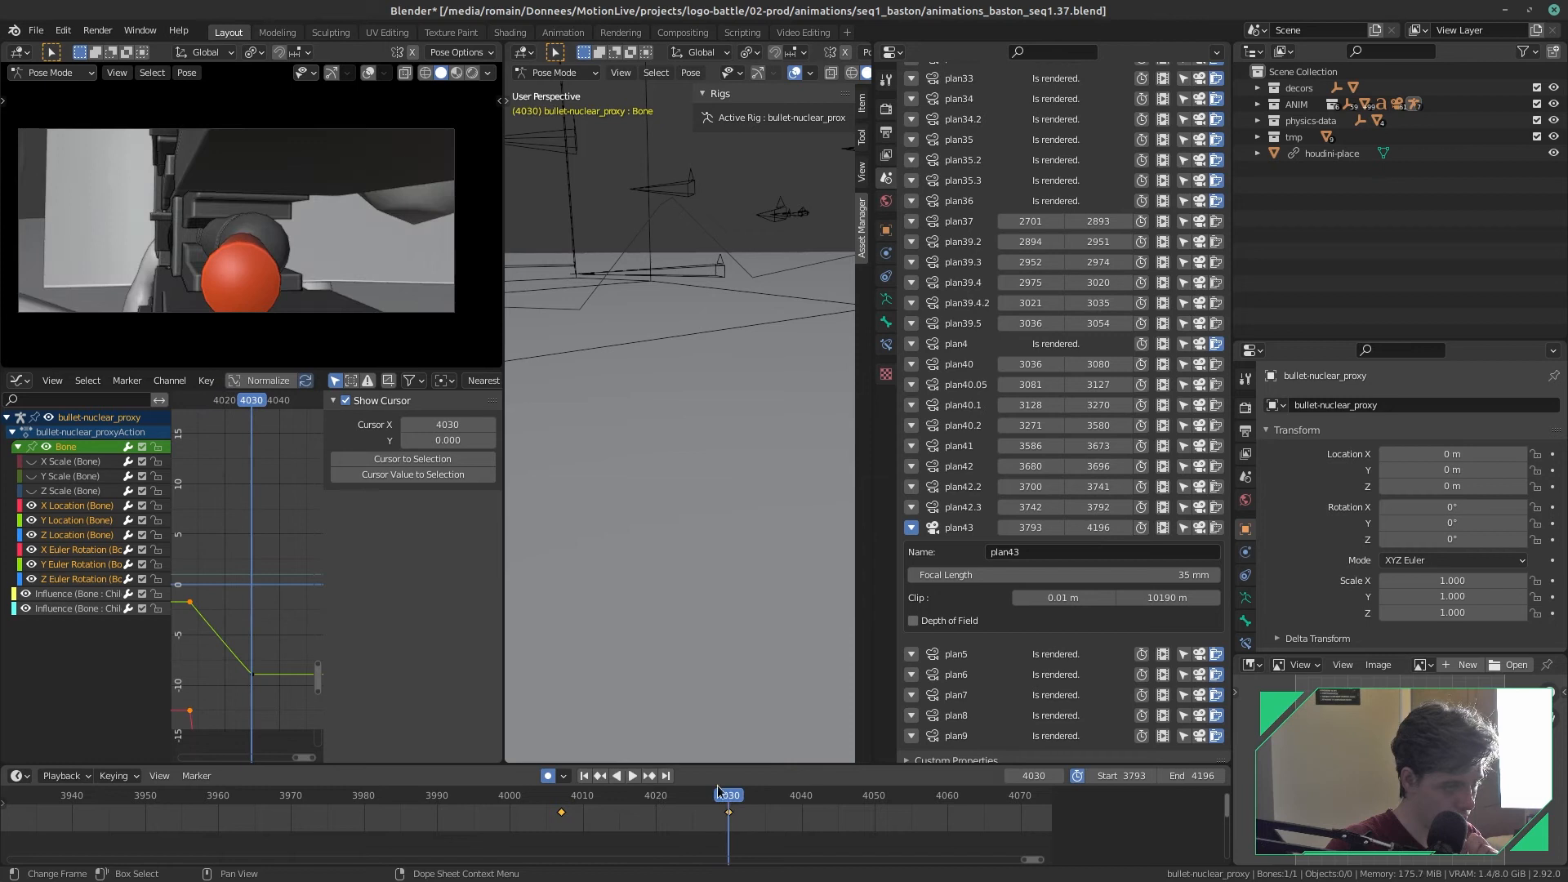
pyautogui.press('r')
pyautogui.press('y')
pyautogui.press('y')
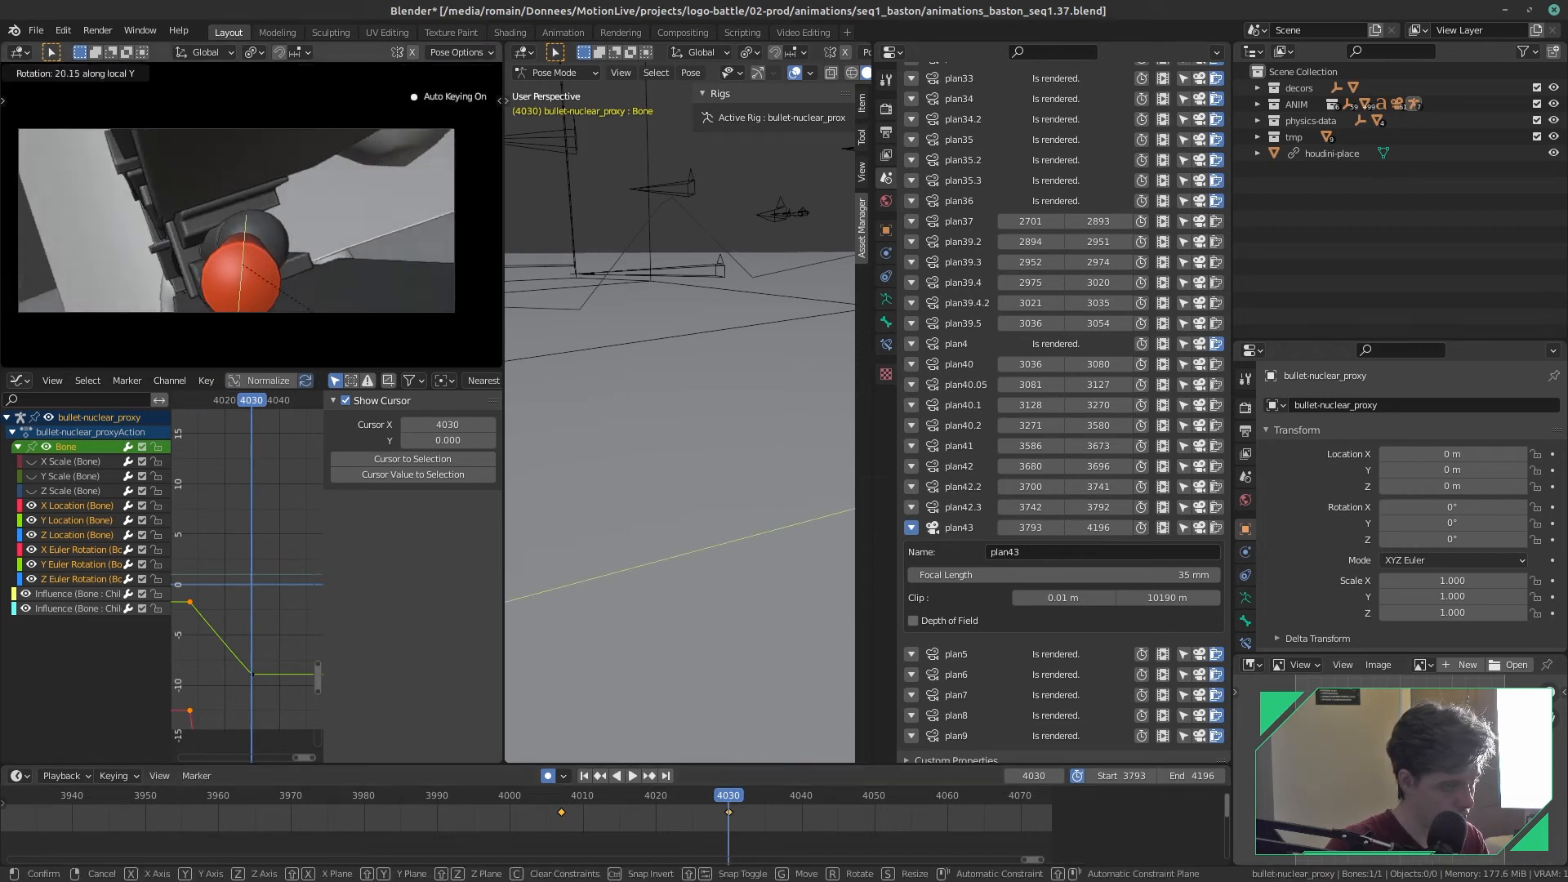
pyautogui.click(356, 129)
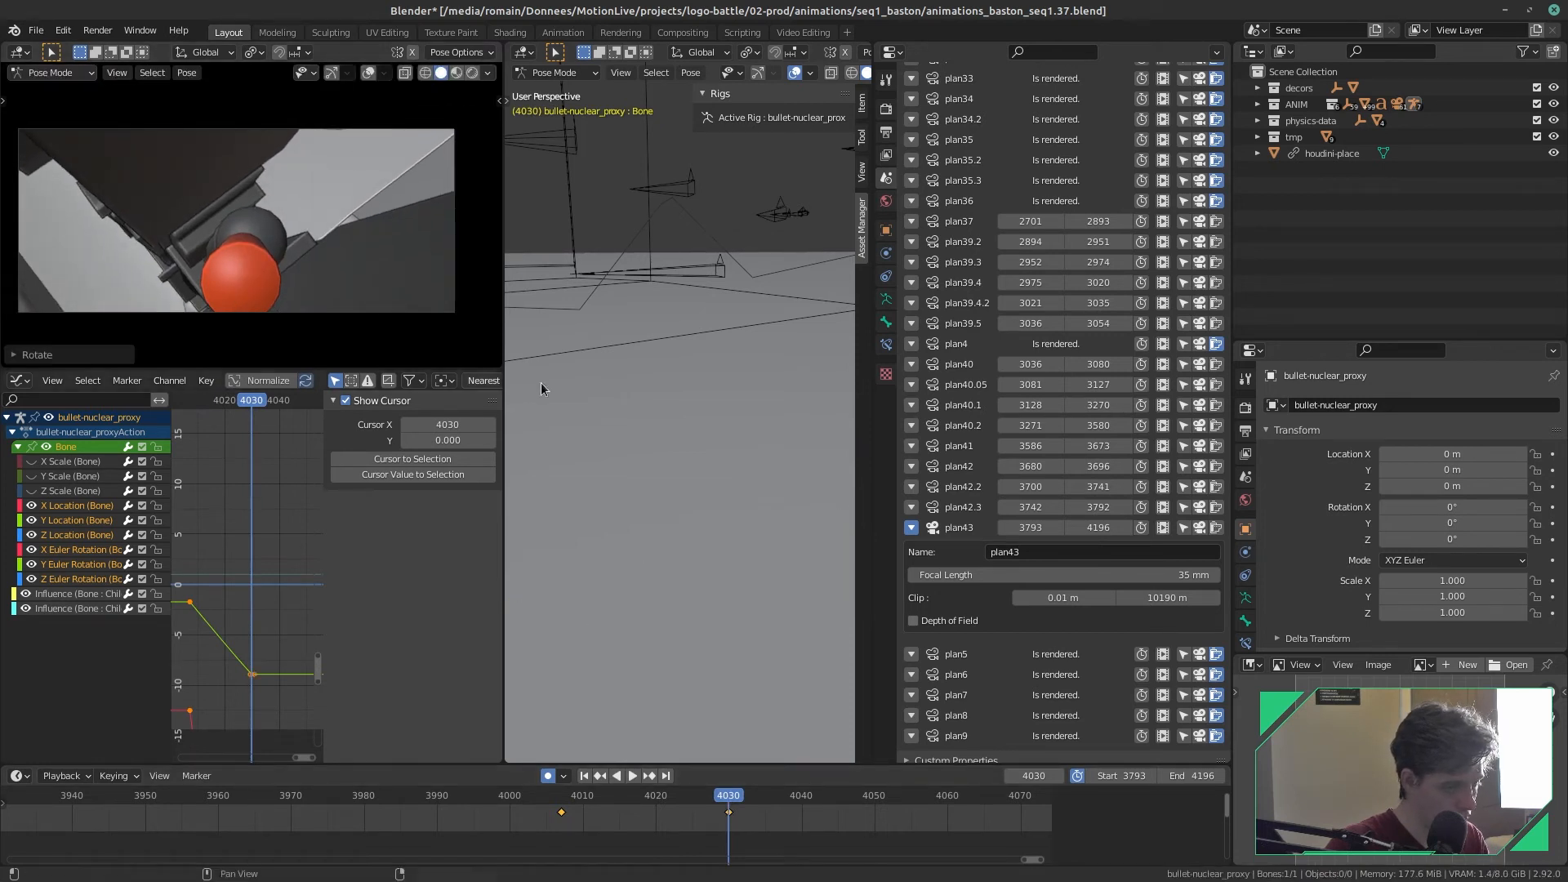
# - Play back the bullet's spin from frame 3999, return to frame 4030, and save the file
pyautogui.moveTo(730, 804); pyautogui.dragTo(520, 816)
pyautogui.press('space')
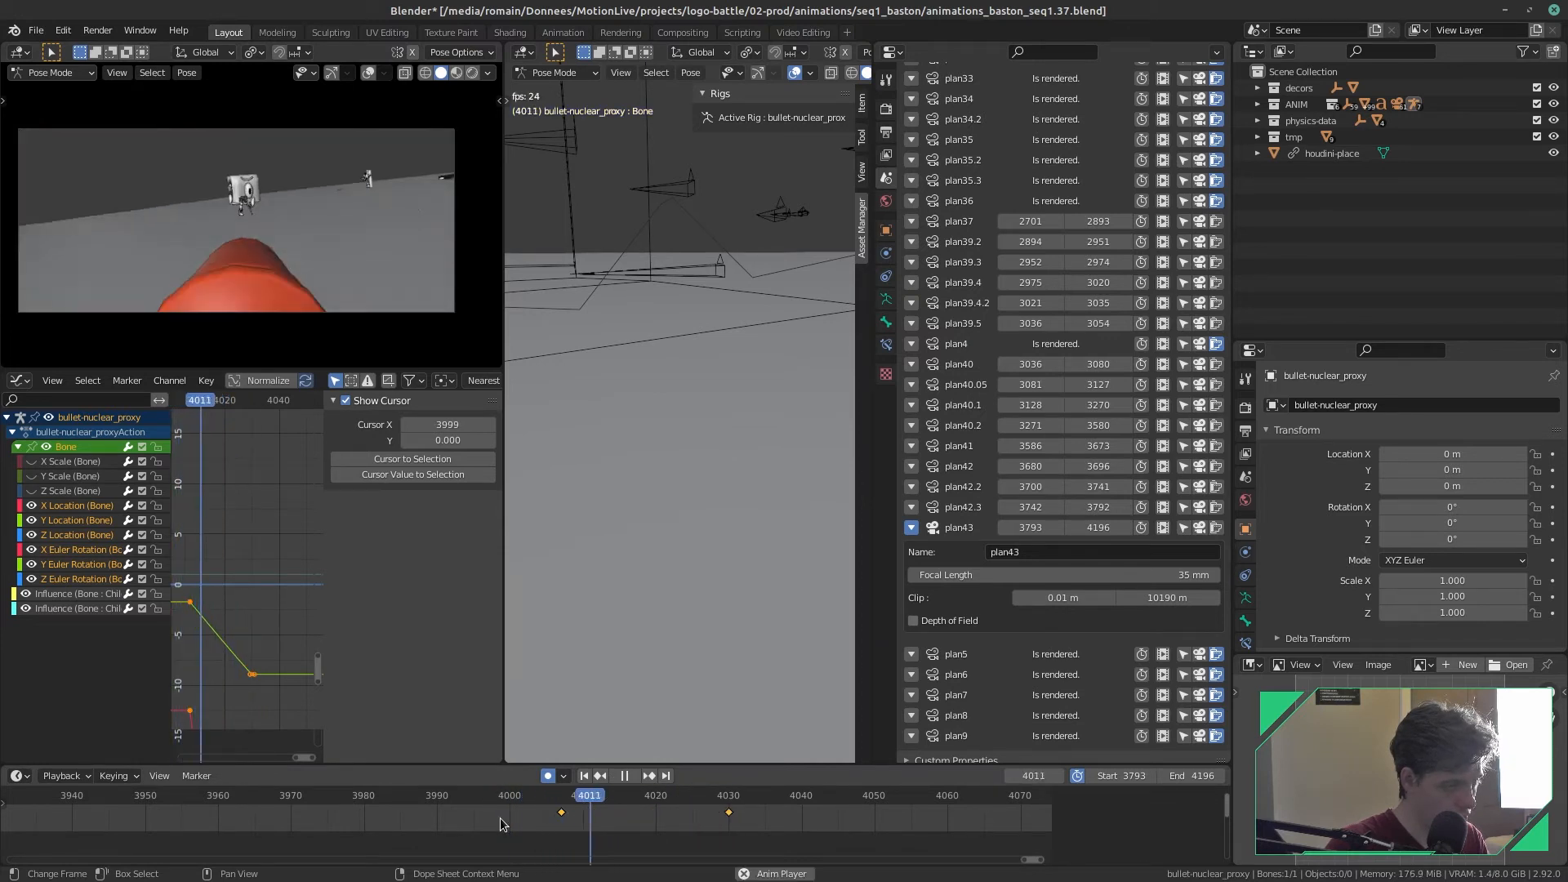
pyautogui.press('space')
pyautogui.moveTo(810, 795); pyautogui.dragTo(726, 797)
pyautogui.hotkey('ctrl', 's')
pyautogui.hotkey('ctrl', 's')
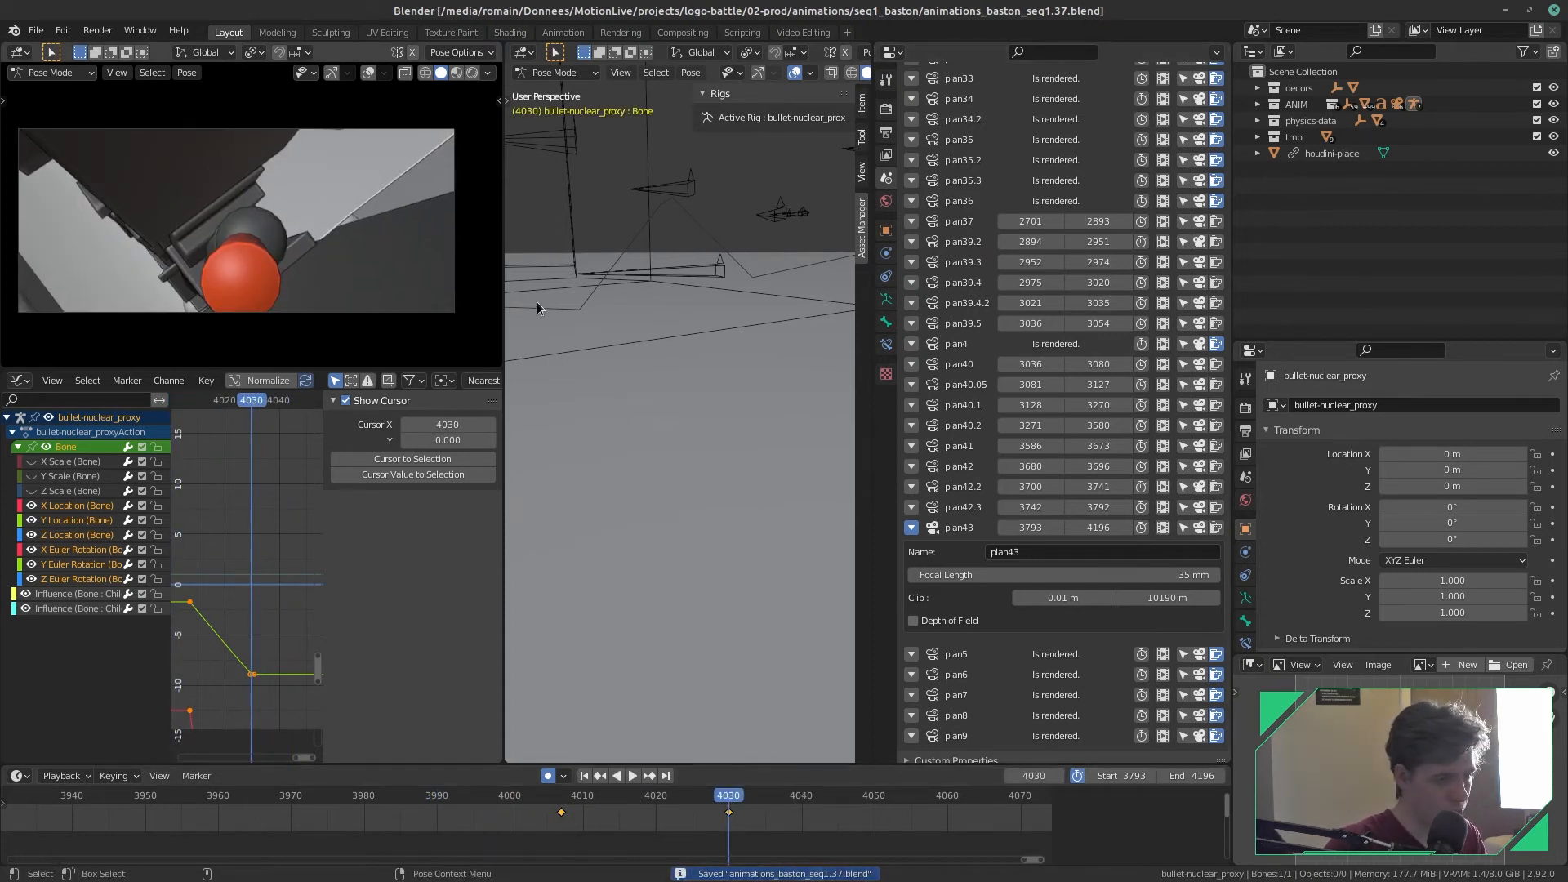
# - In Object Mode, roll the plan43 camera to about -35.4° on Y at frame 4030 and move it to reframe the bullet
pyautogui.hotkey('ctrl', 'Tab')
pyautogui.click(731, 344)
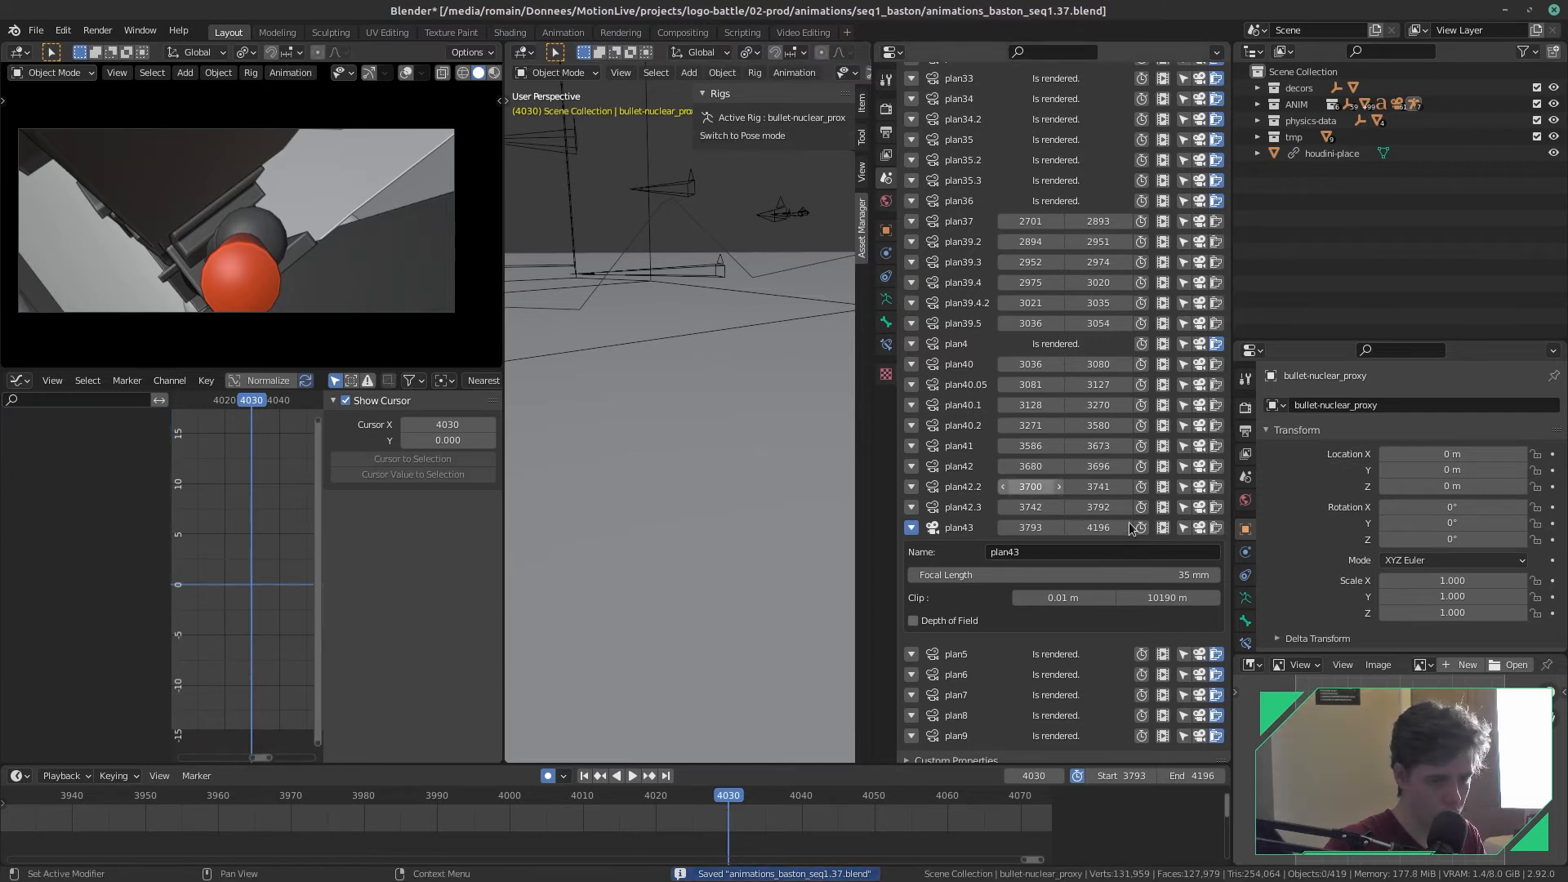
pyautogui.click(1181, 527)
pyautogui.press('r')
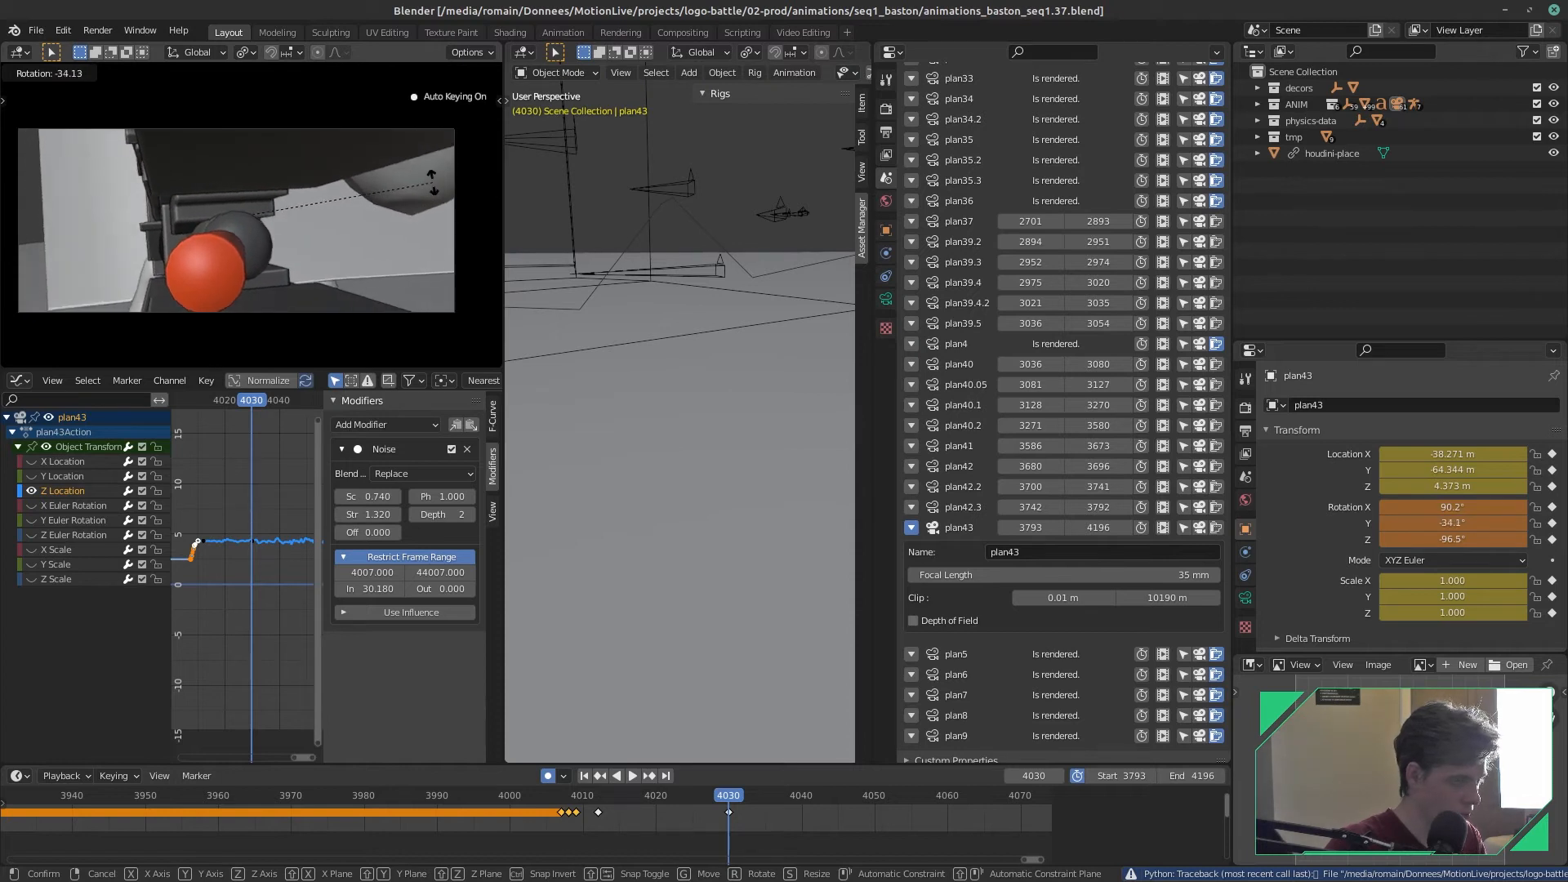
pyautogui.click(412, 204)
pyautogui.press('g')
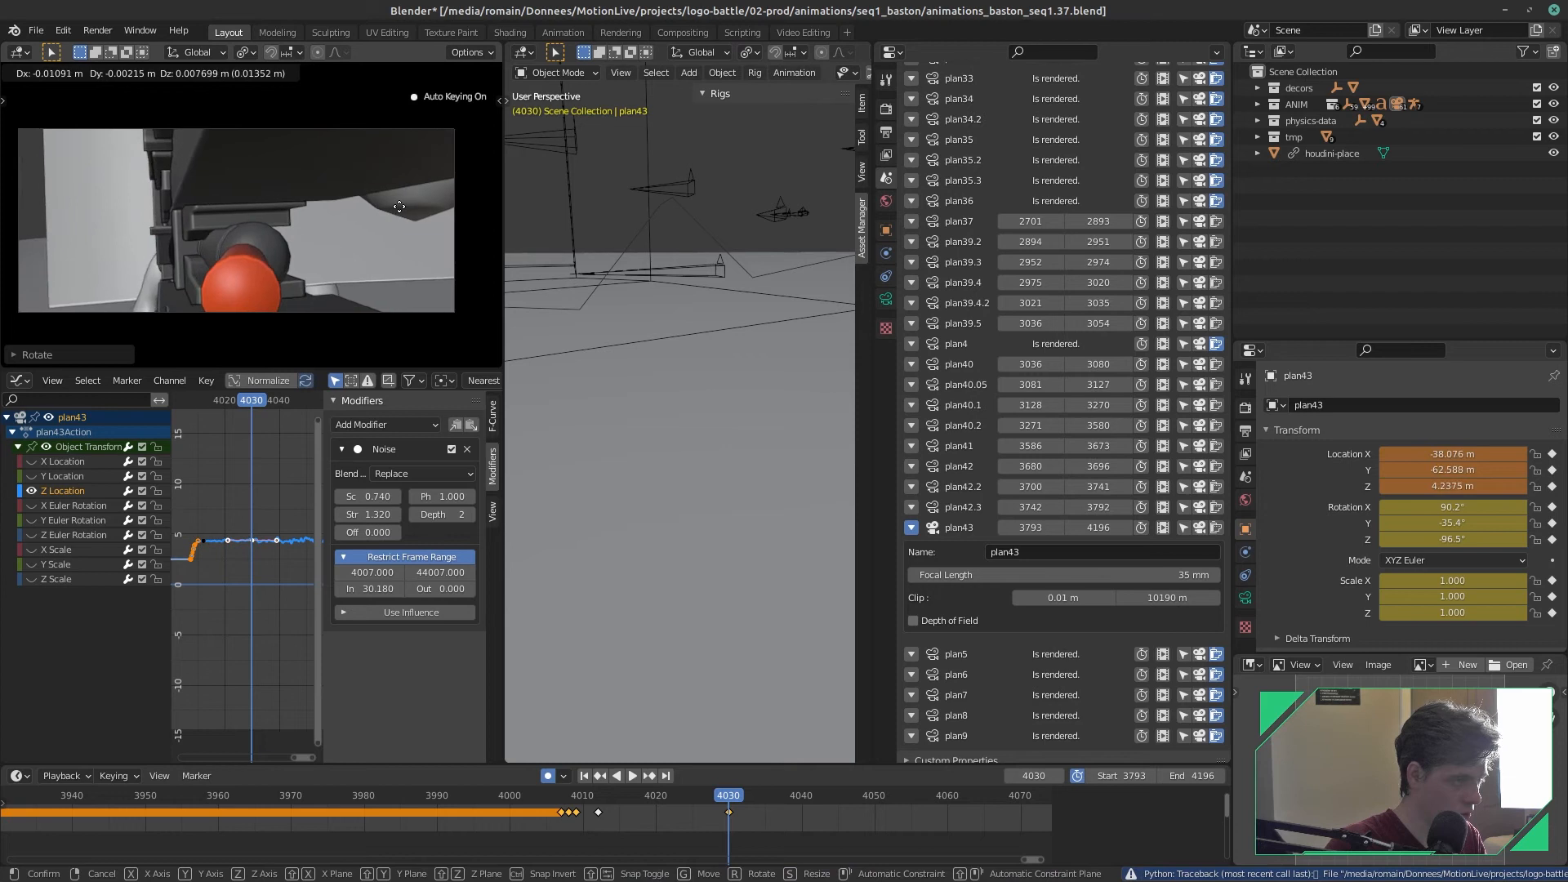
pyautogui.click(399, 207)
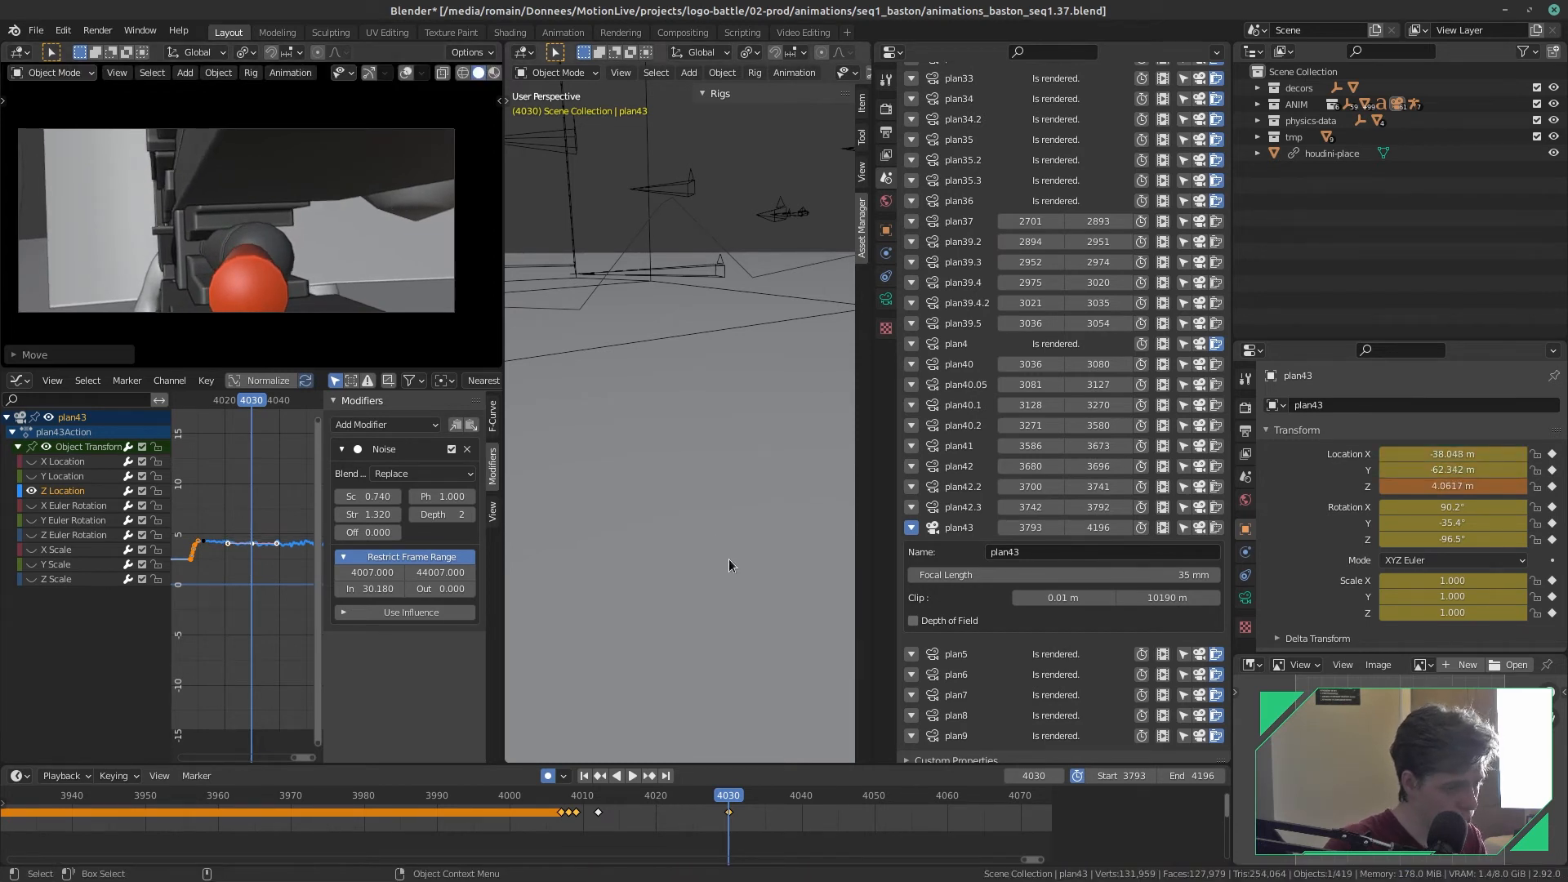
# - Select the Z Location keyframe at frame 4030 in the graph and rotate its handles slightly
pyautogui.press('g')
pyautogui.rightClick(301, 583)
pyautogui.click(293, 570)
pyautogui.moveTo(262, 557); pyautogui.dragTo(236, 525)
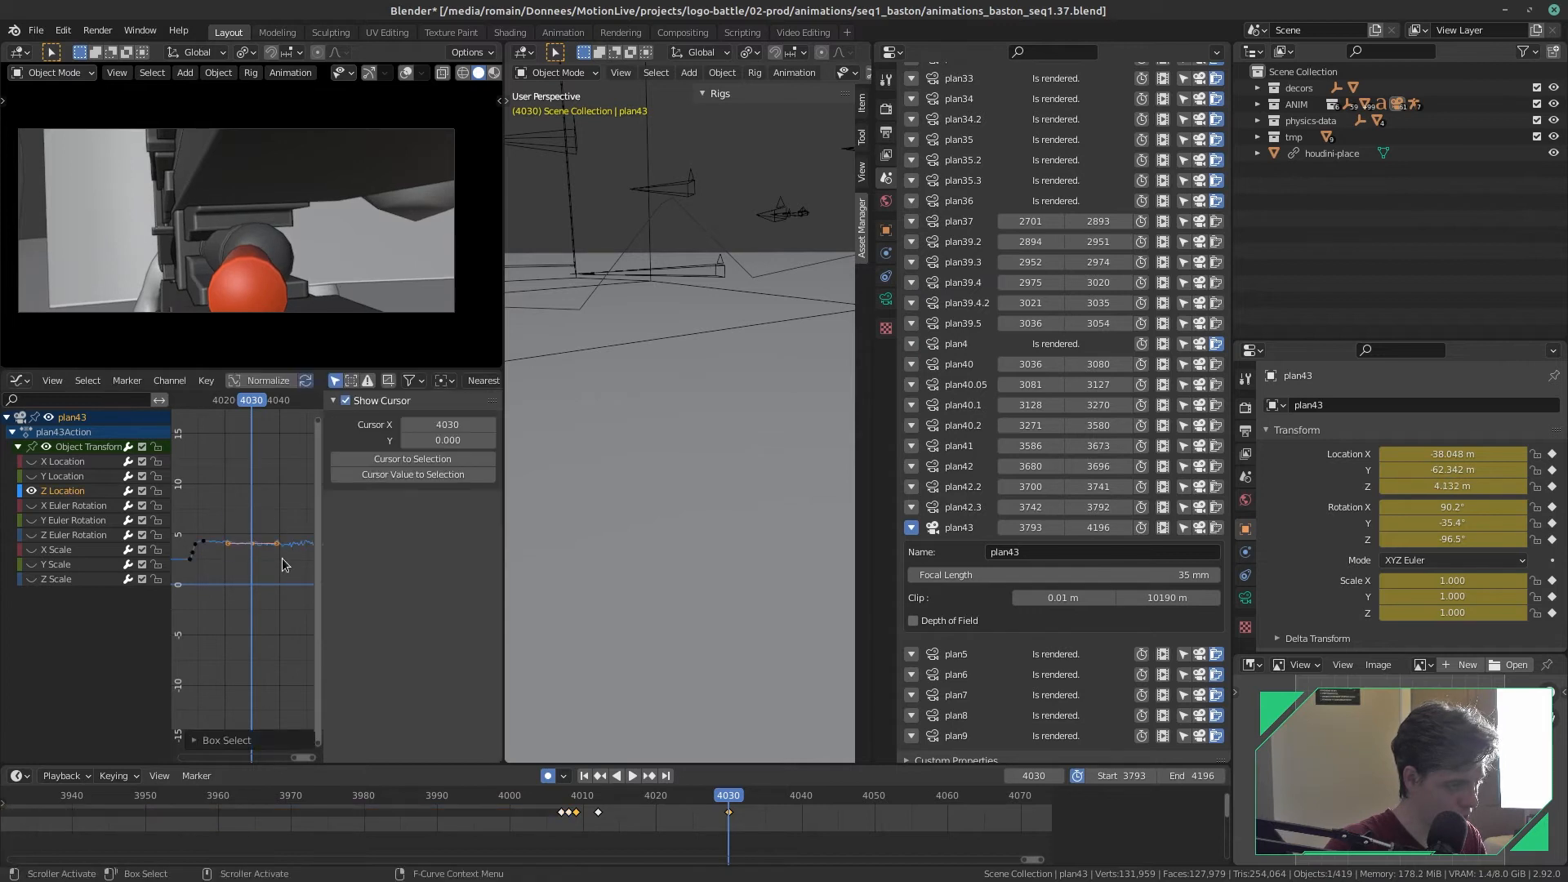
pyautogui.press('r')
pyautogui.click(297, 577)
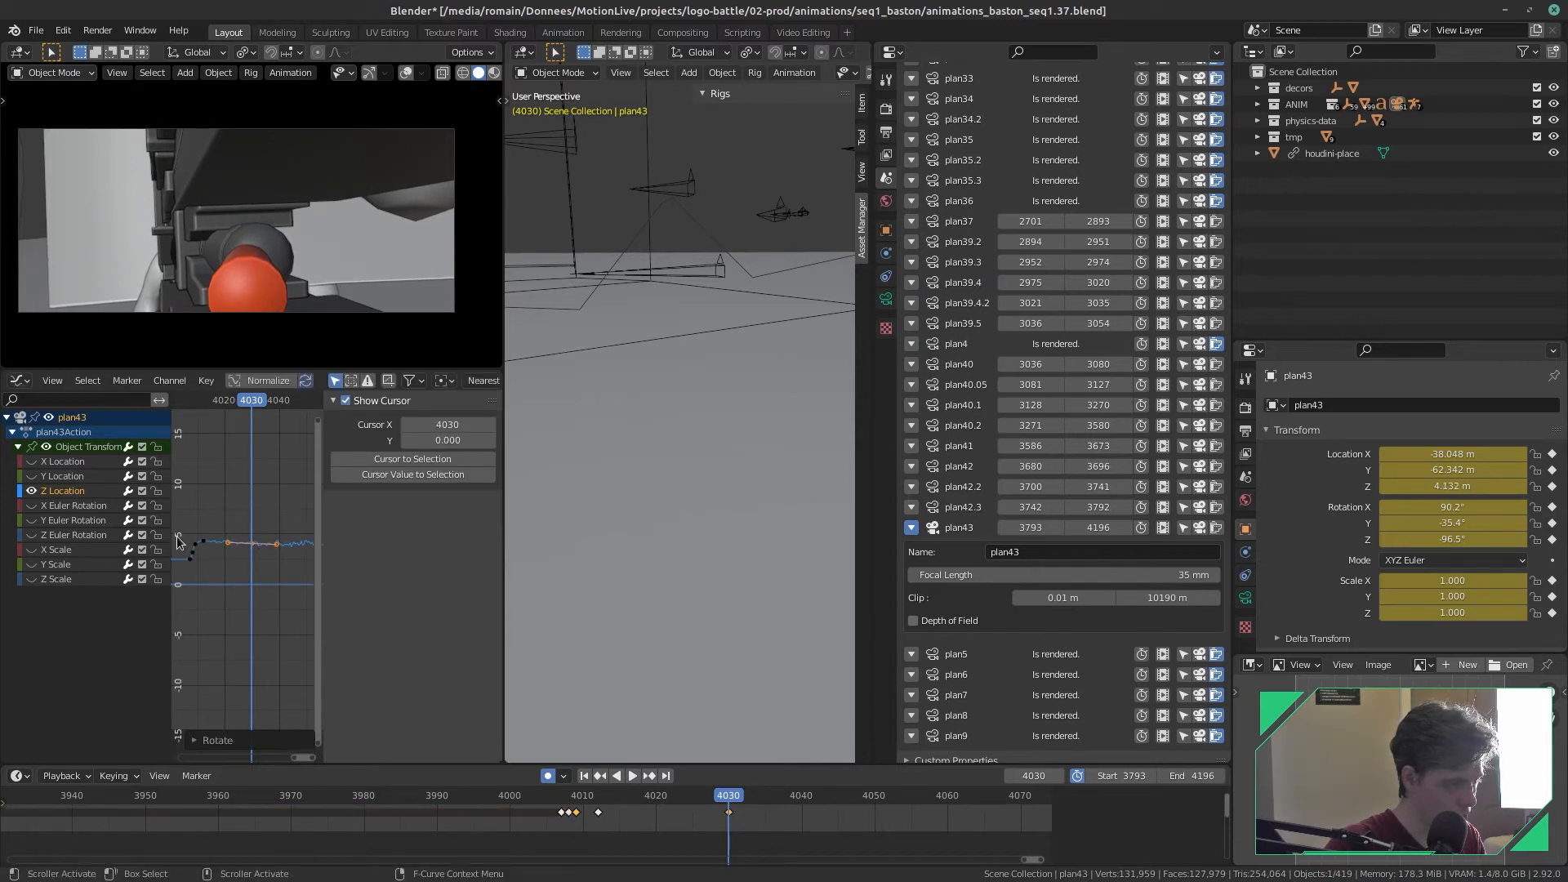
# - Show all plan43 curves, scale the handles of the frame 4030 keyframes shorter along X, and save the file
pyautogui.click(33, 492)
pyautogui.moveTo(33, 463); pyautogui.dragTo(36, 598)
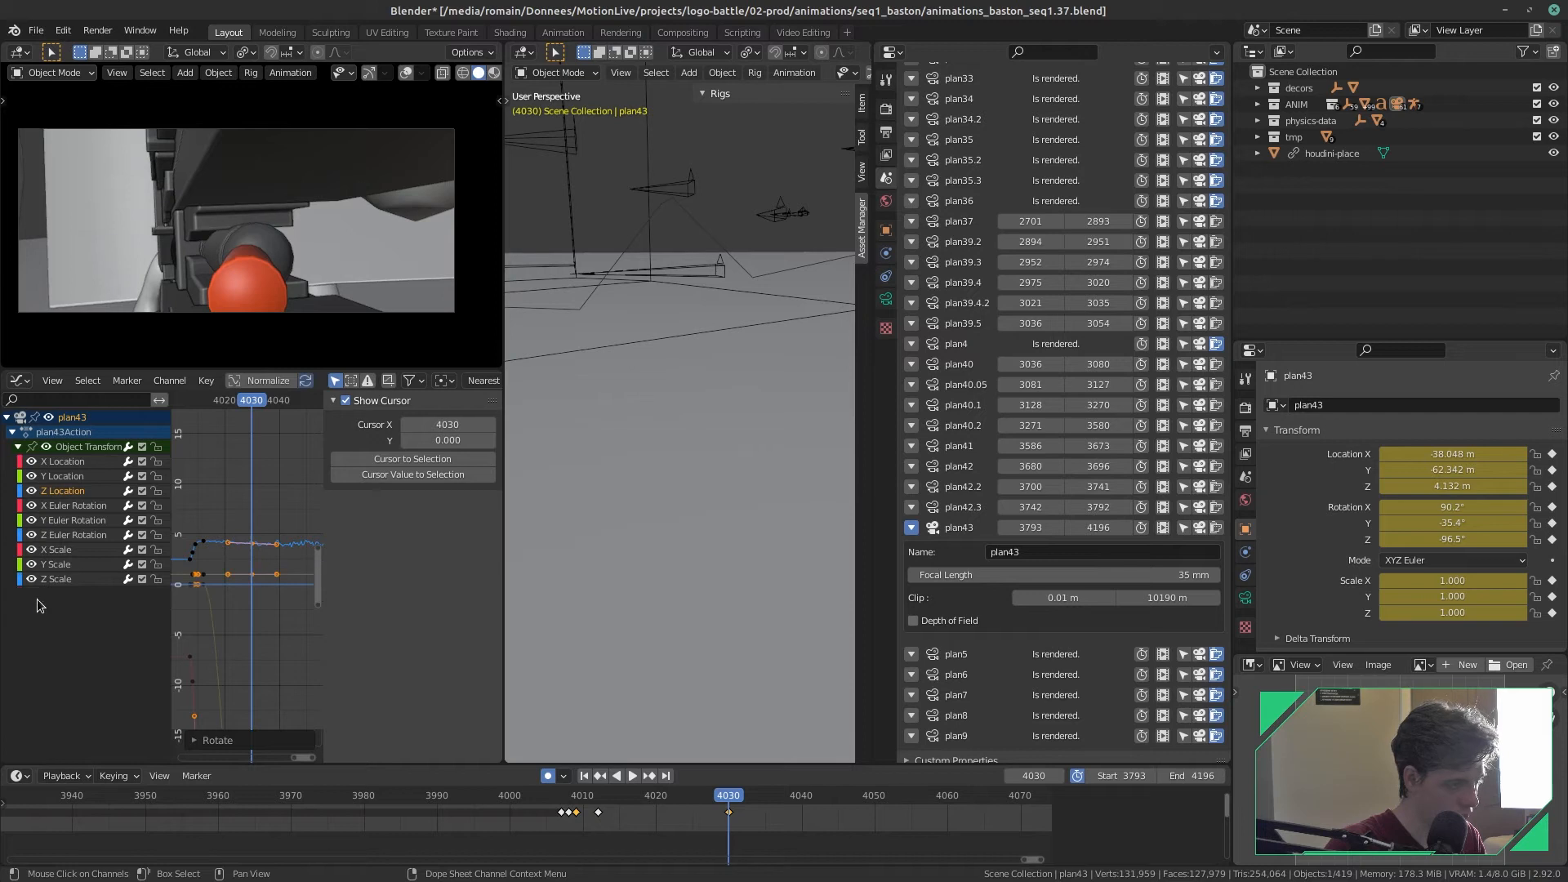
pyautogui.keyDown('ctrl'); pyautogui.moveTo(245, 559); pyautogui.dragTo(274, 661, button='middle'); pyautogui.keyUp('ctrl')
pyautogui.moveTo(274, 661); pyautogui.dragTo(226, 523)
pyautogui.press('s')
pyautogui.press('x')
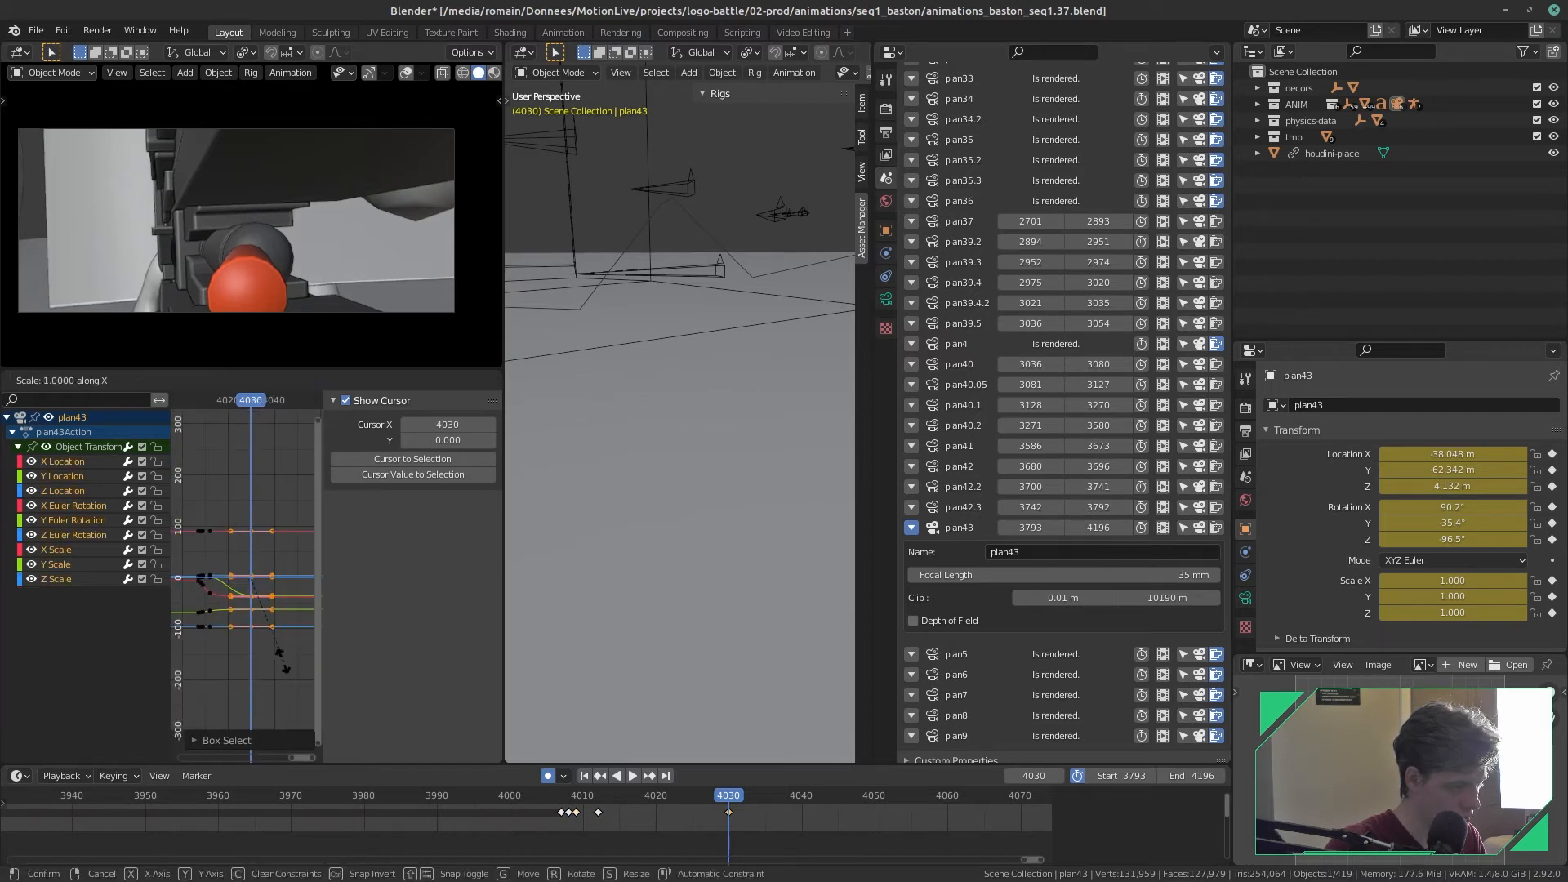
pyautogui.click(257, 617)
pyautogui.hotkey('ctrl', 's')
# - Play back the camera move several times, including from frame 3996, and save the file
pyautogui.click(680, 814)
pyautogui.press('space')
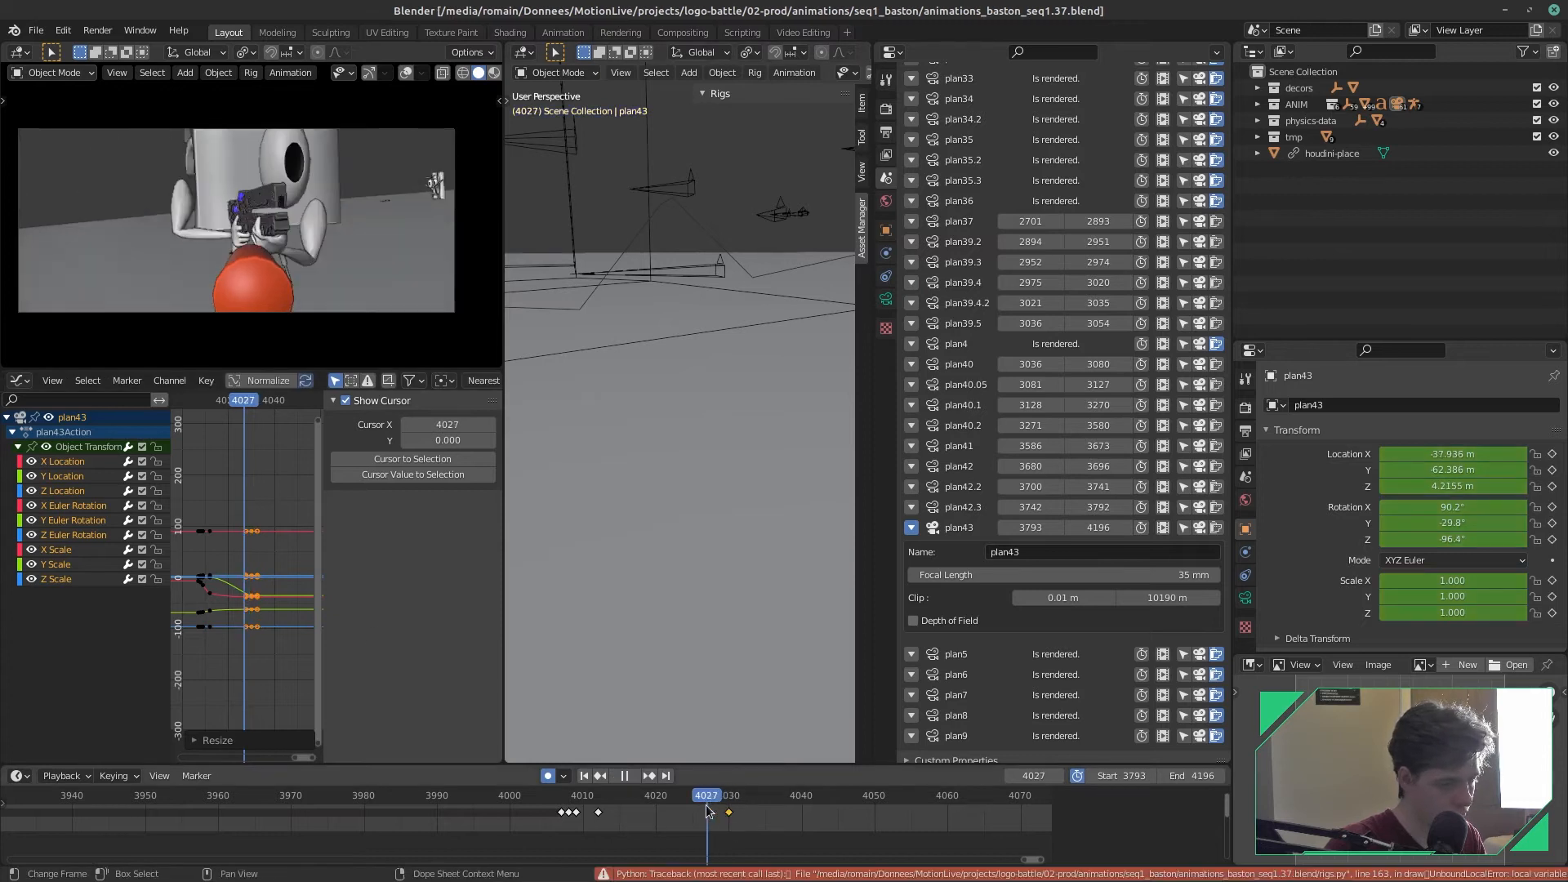
pyautogui.click(537, 844)
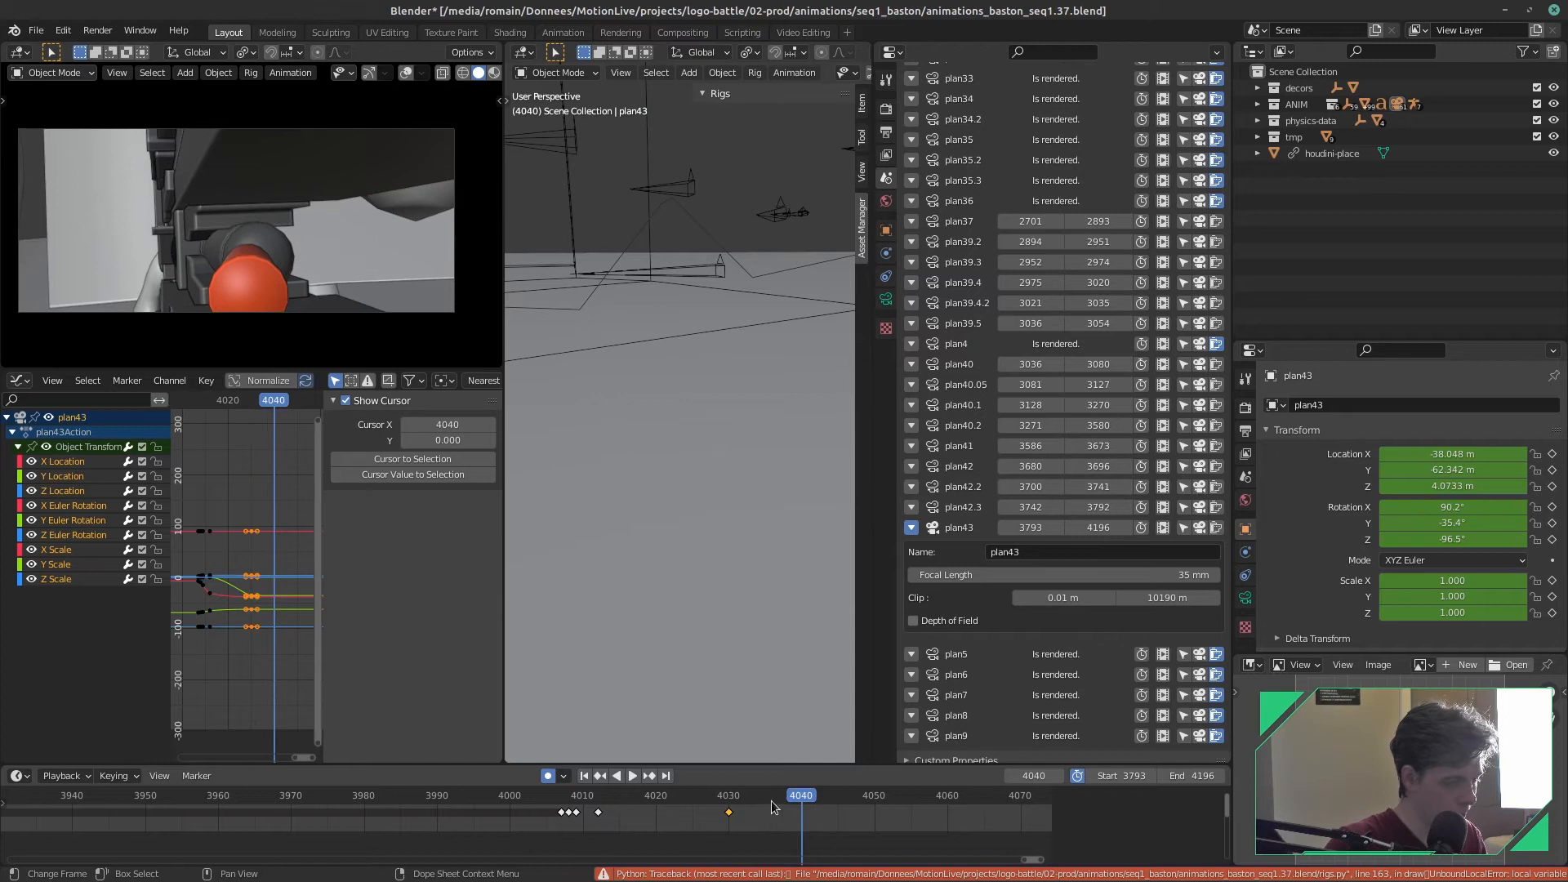
pyautogui.click(481, 830)
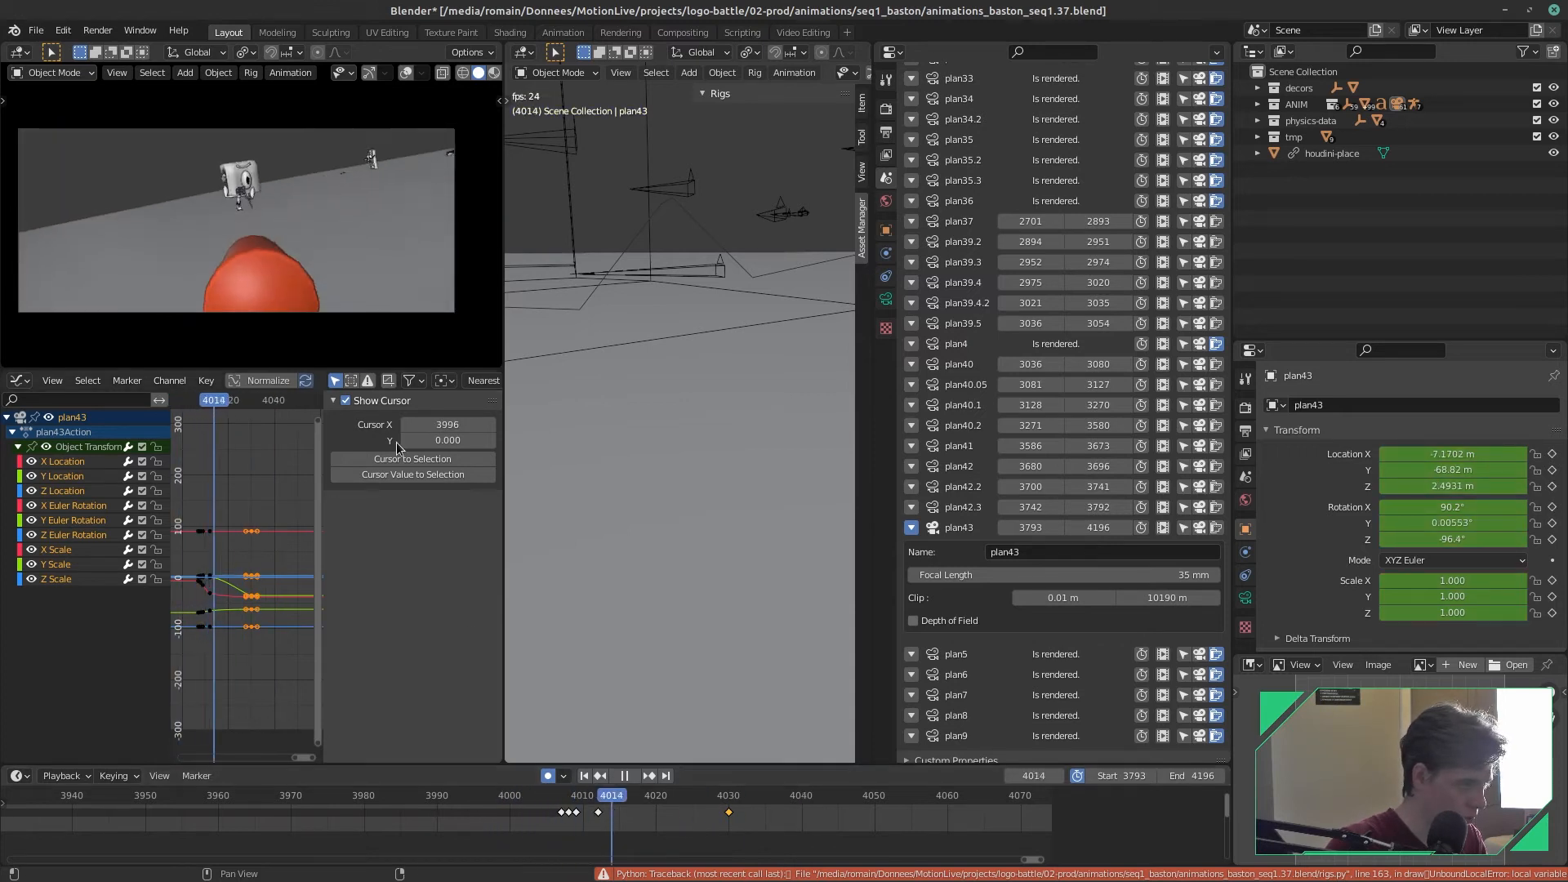
pyautogui.hotkey('ctrl', 's')
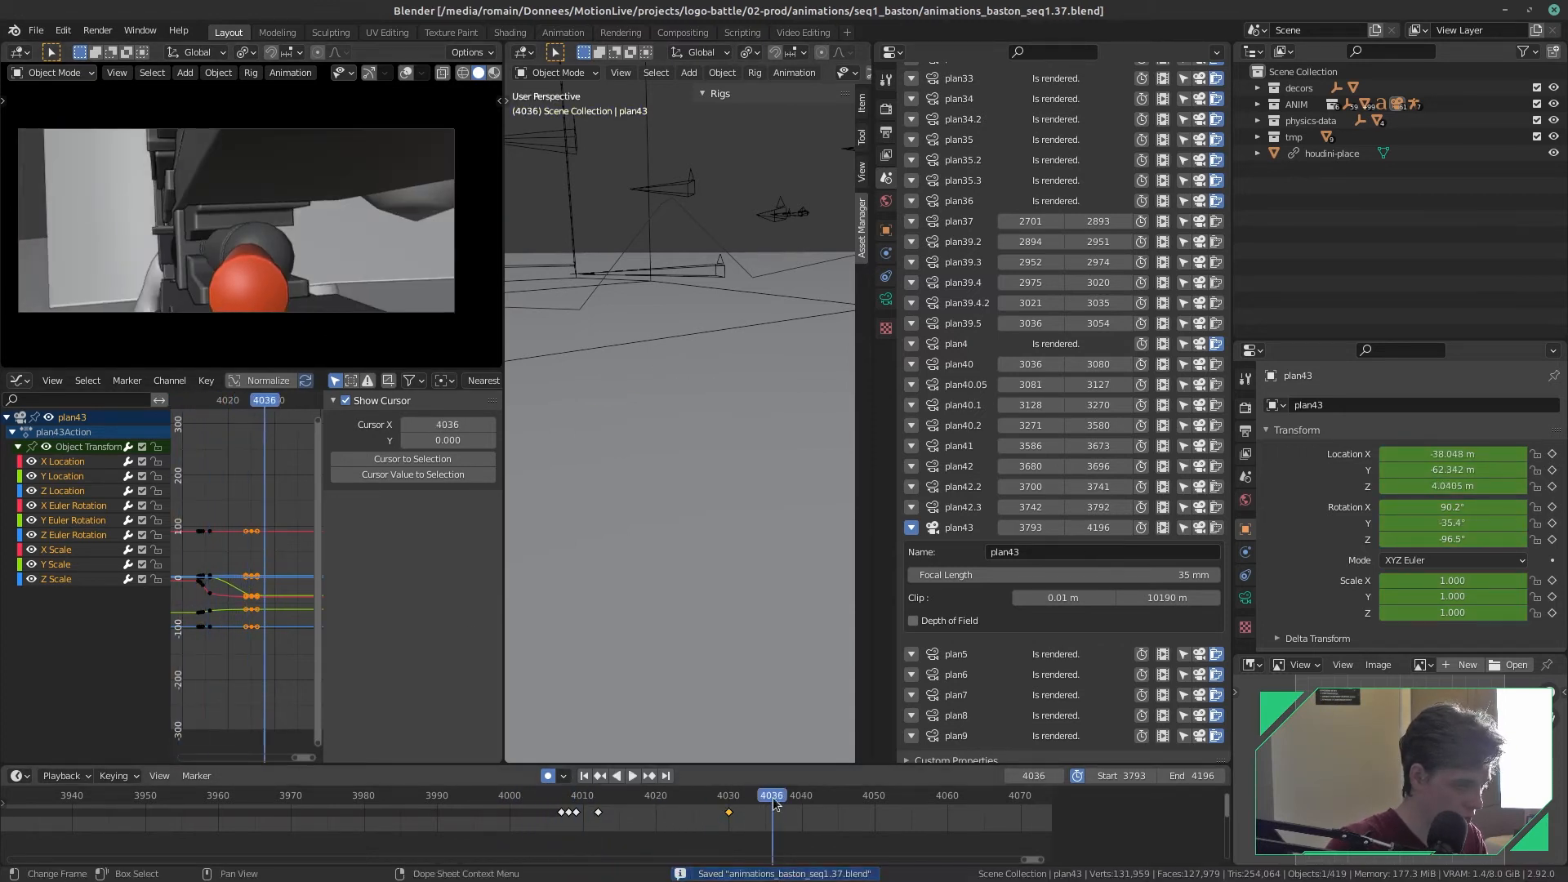
pyautogui.press('Escape')
# - At frame 4021, move the plan43 camera so the bullet sits centred in the lower part of the view
pyautogui.click(653, 827)
pyautogui.moveTo(657, 828); pyautogui.dragTo(664, 827)
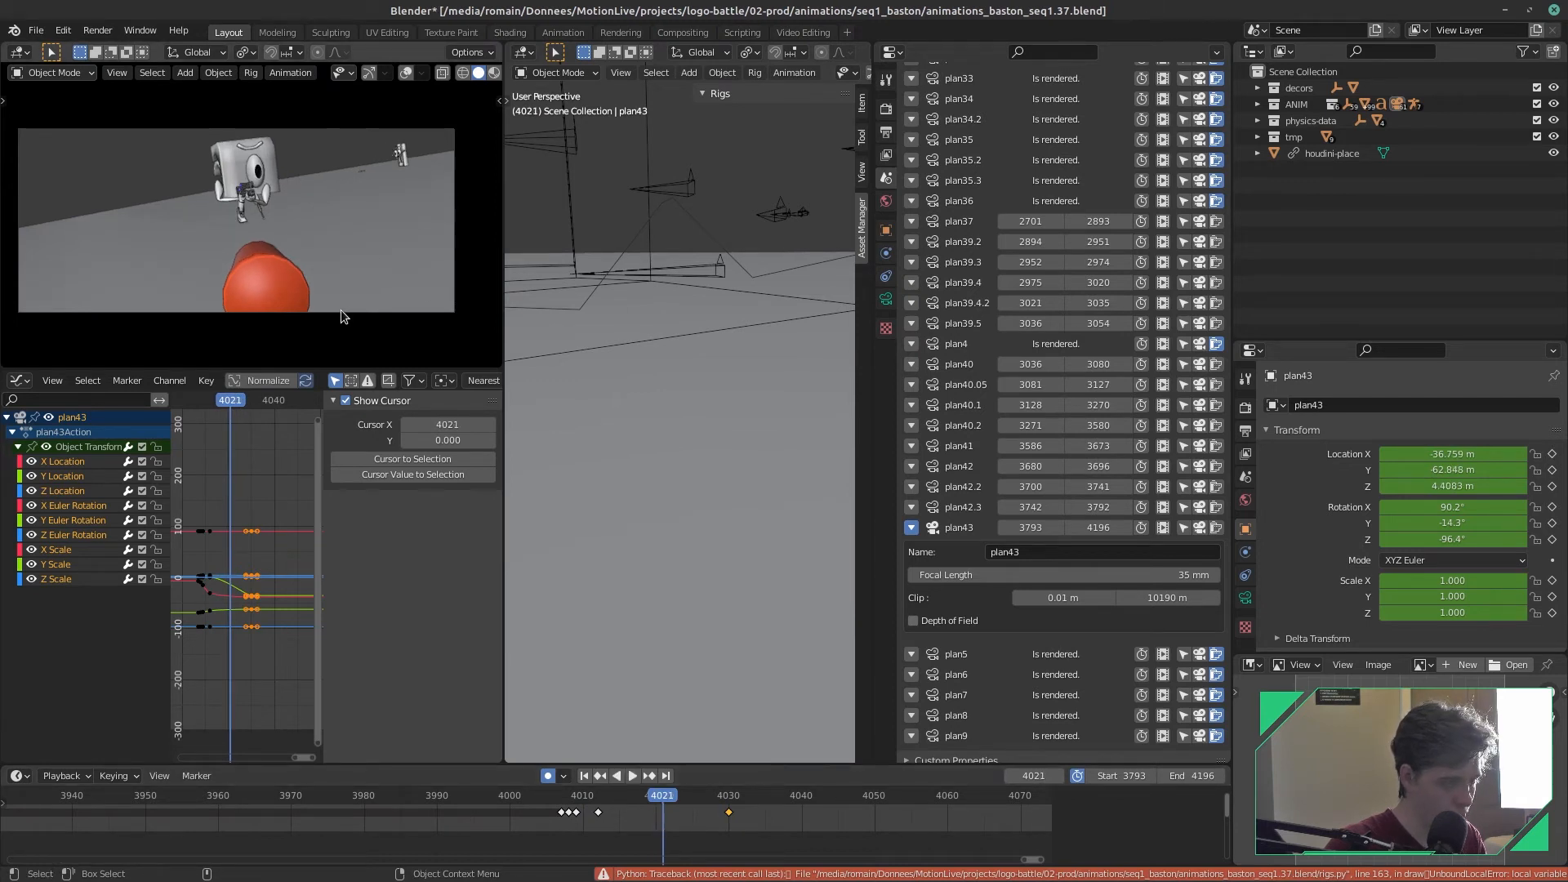
pyautogui.press('g')
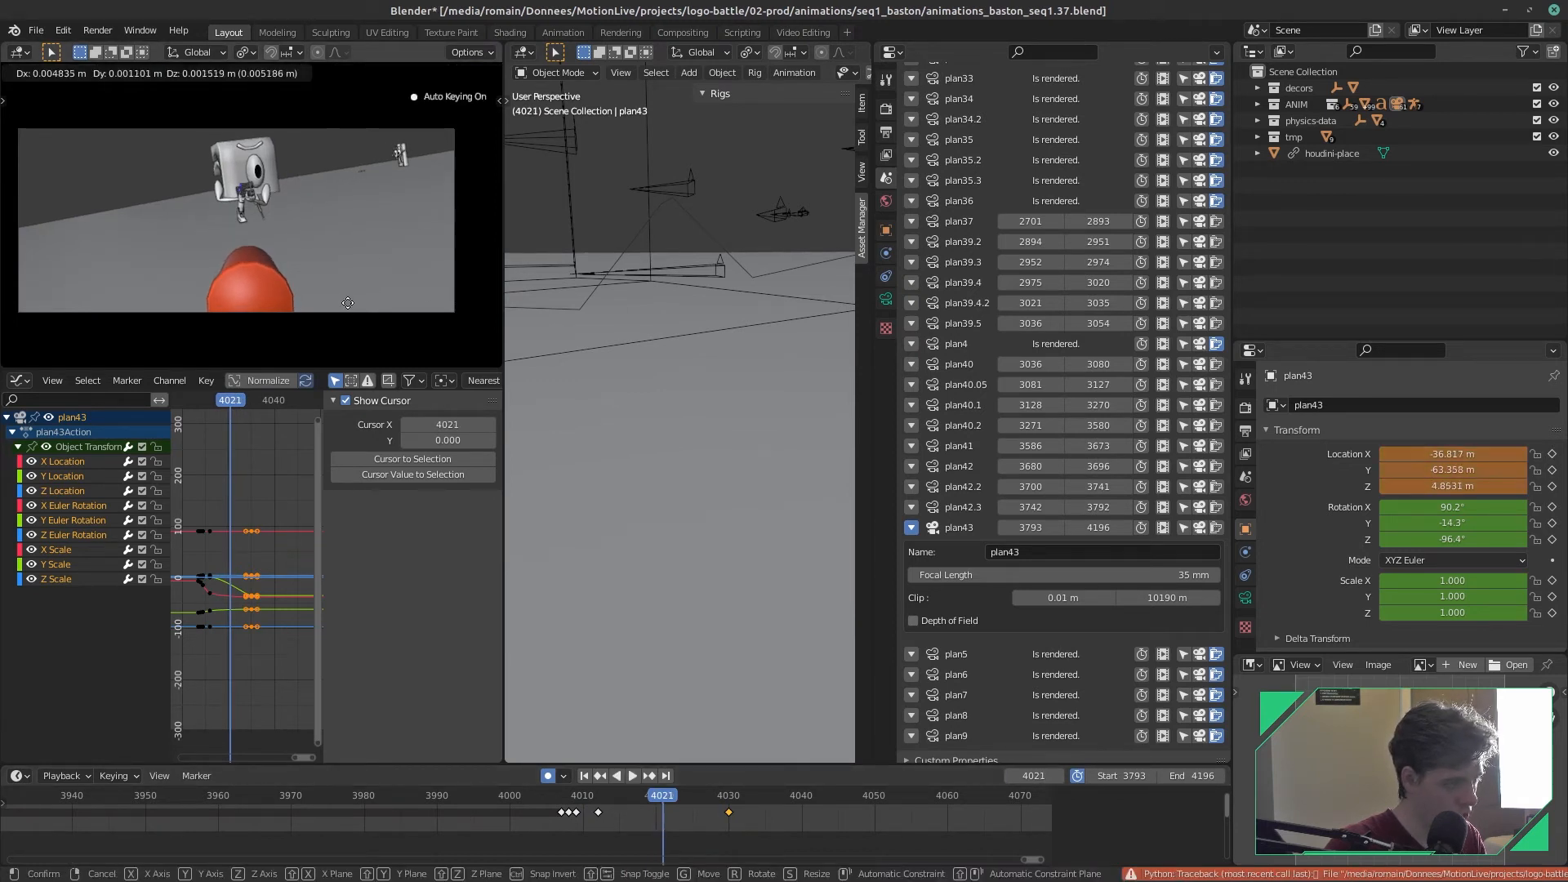
pyautogui.click(360, 325)
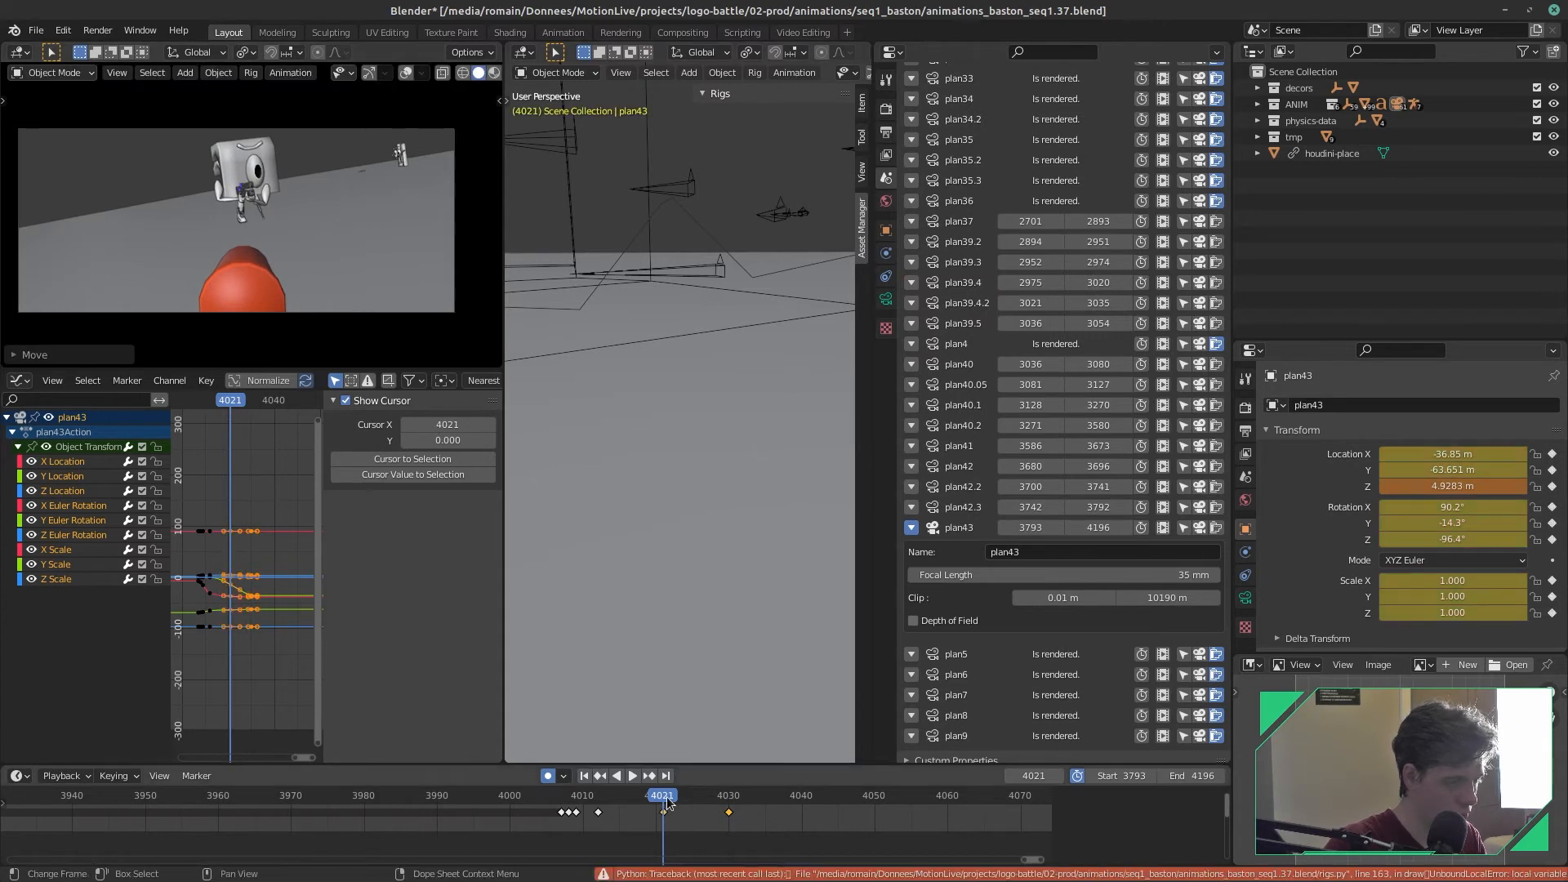
# - Play back the end of the camera move, restarting from frames 4003 and 3993, and save the file
pyautogui.press('space')
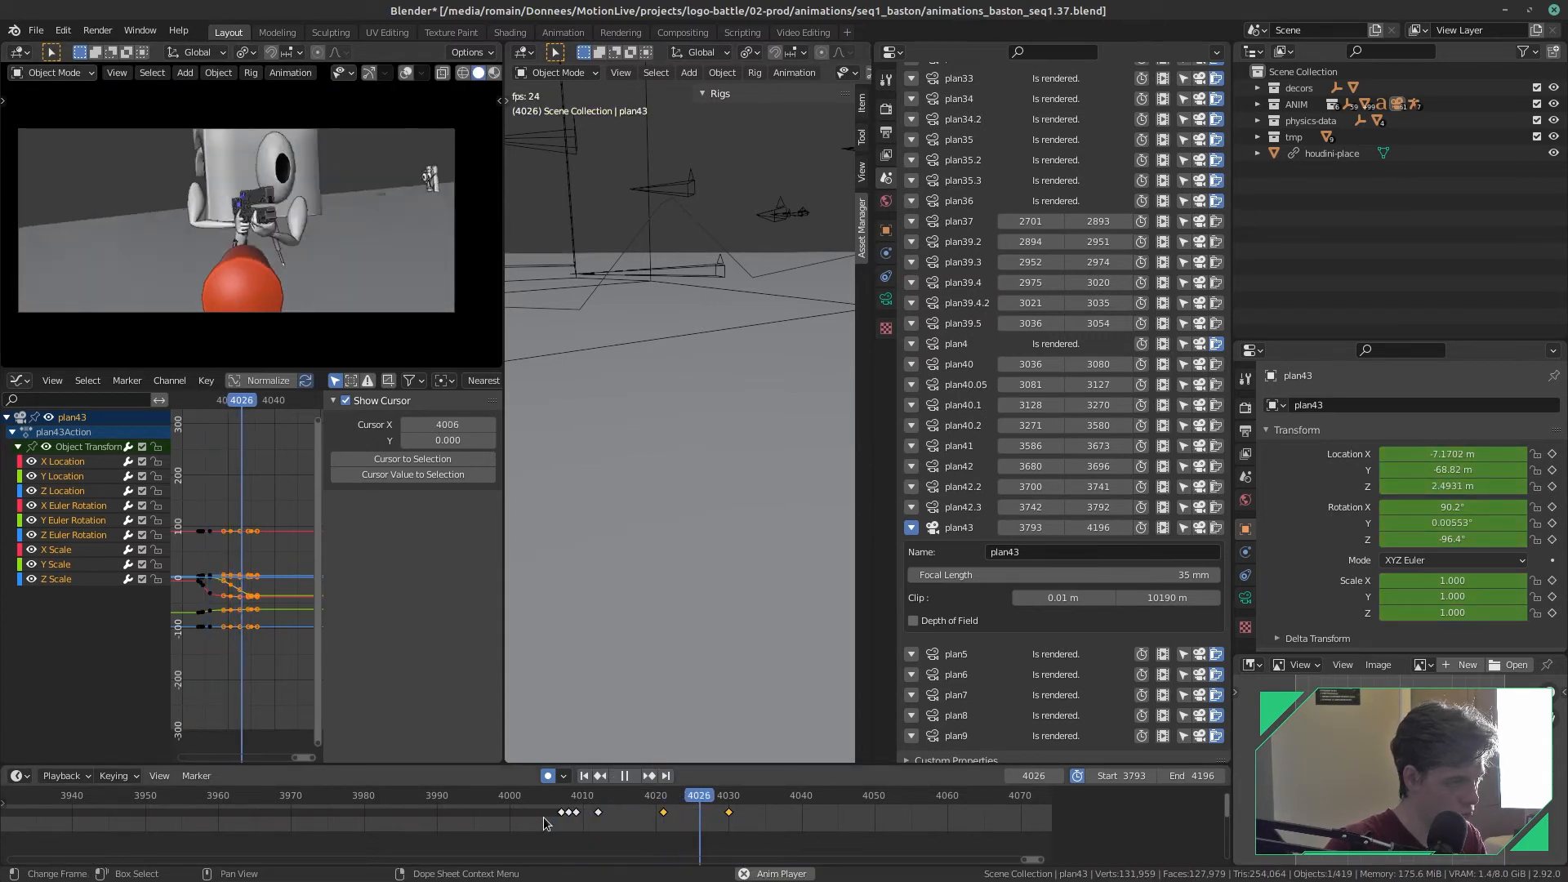
pyautogui.click(532, 815)
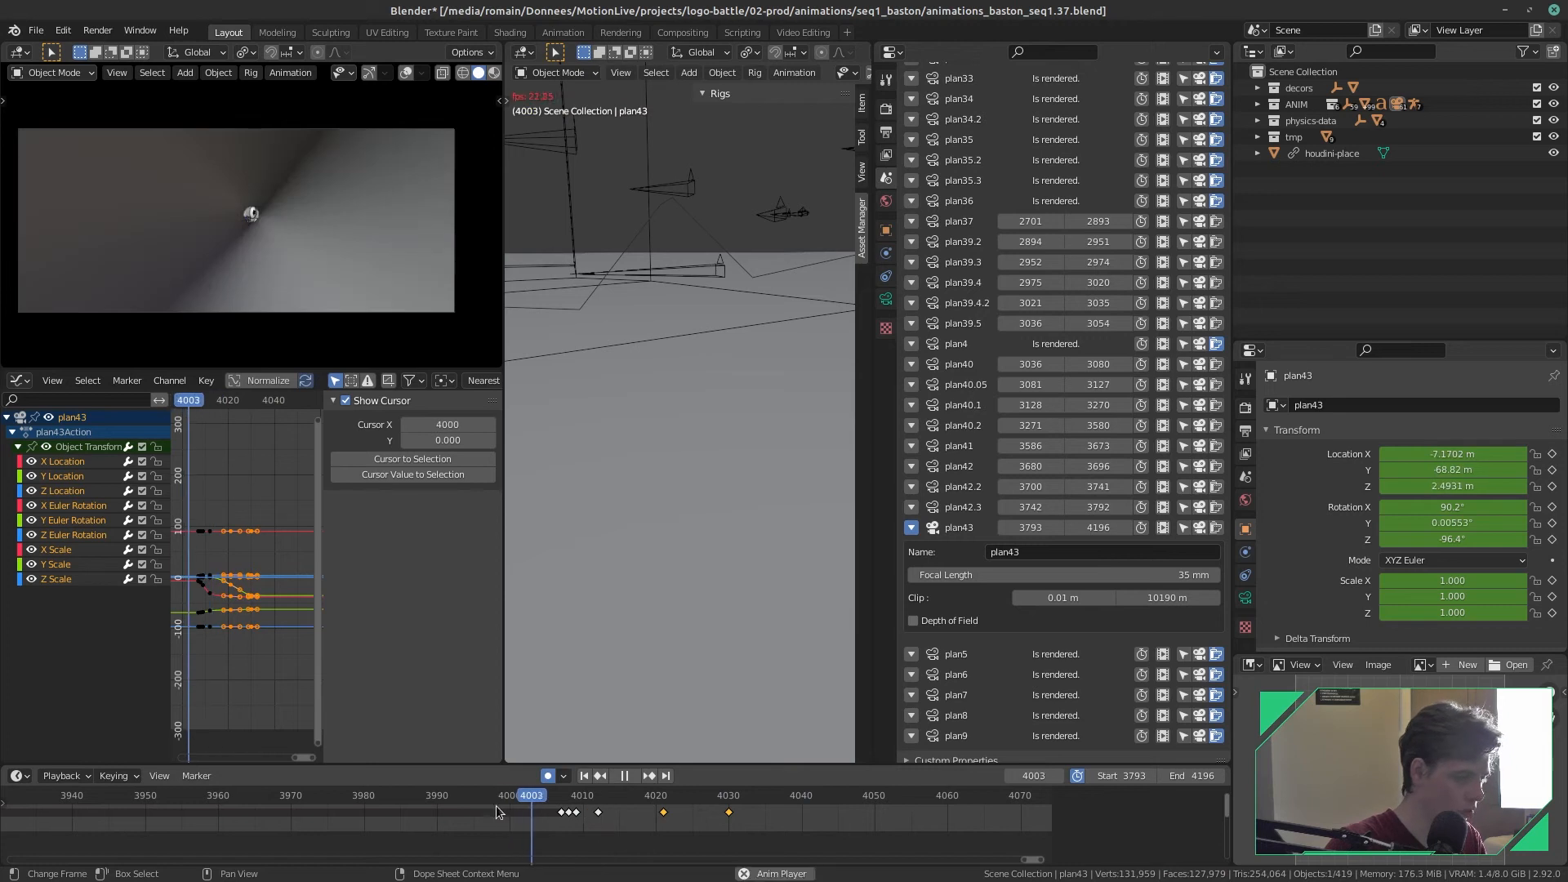
pyautogui.press('space')
pyautogui.click(455, 816)
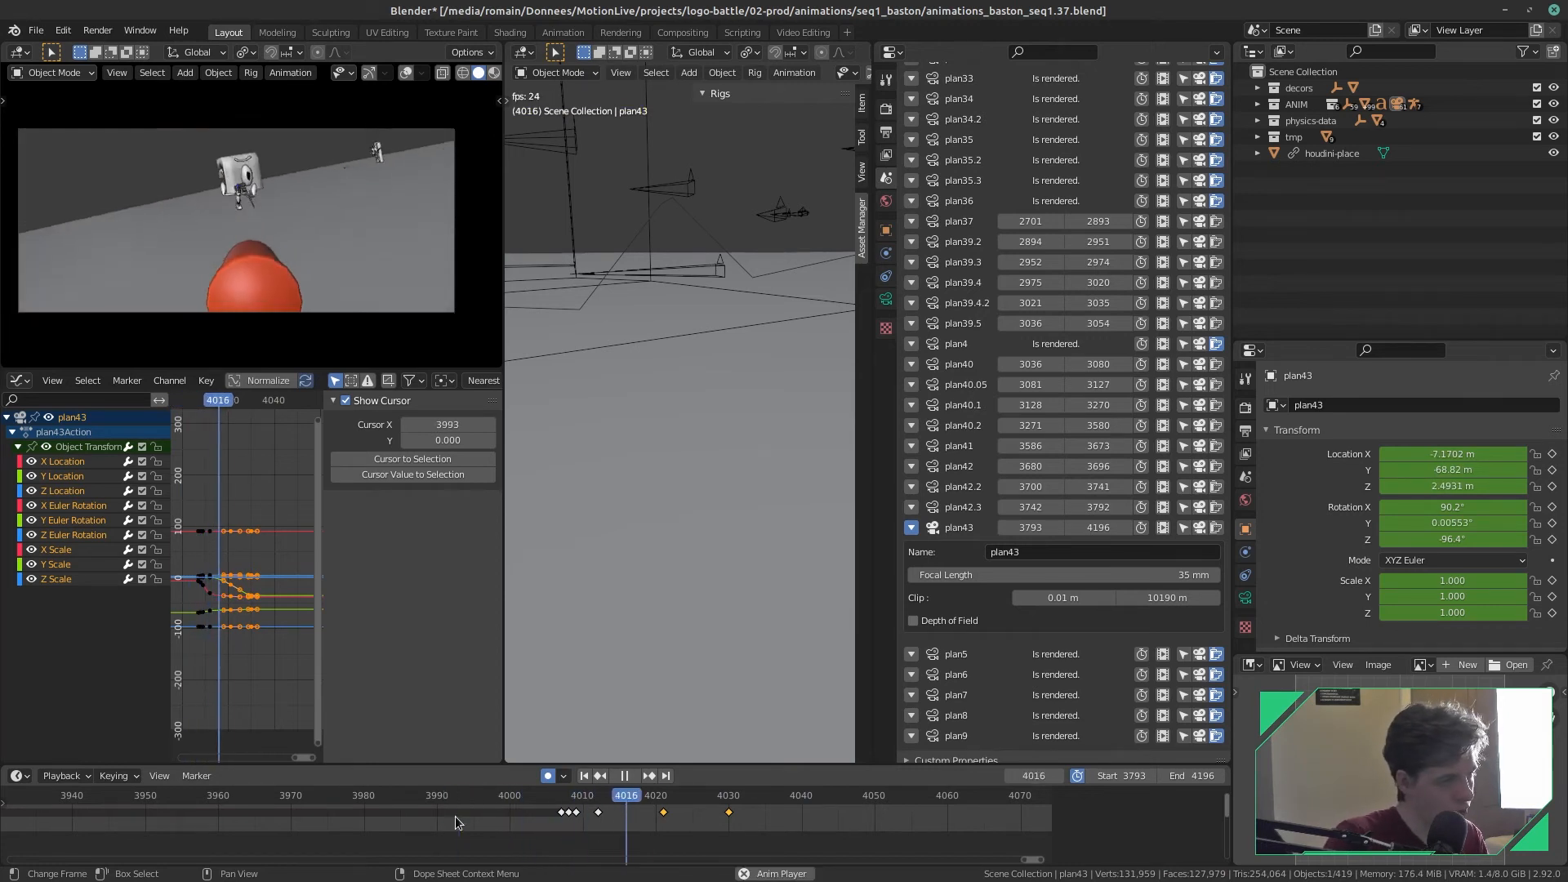
pyautogui.press('space')
pyautogui.hotkey('ctrl', 's')
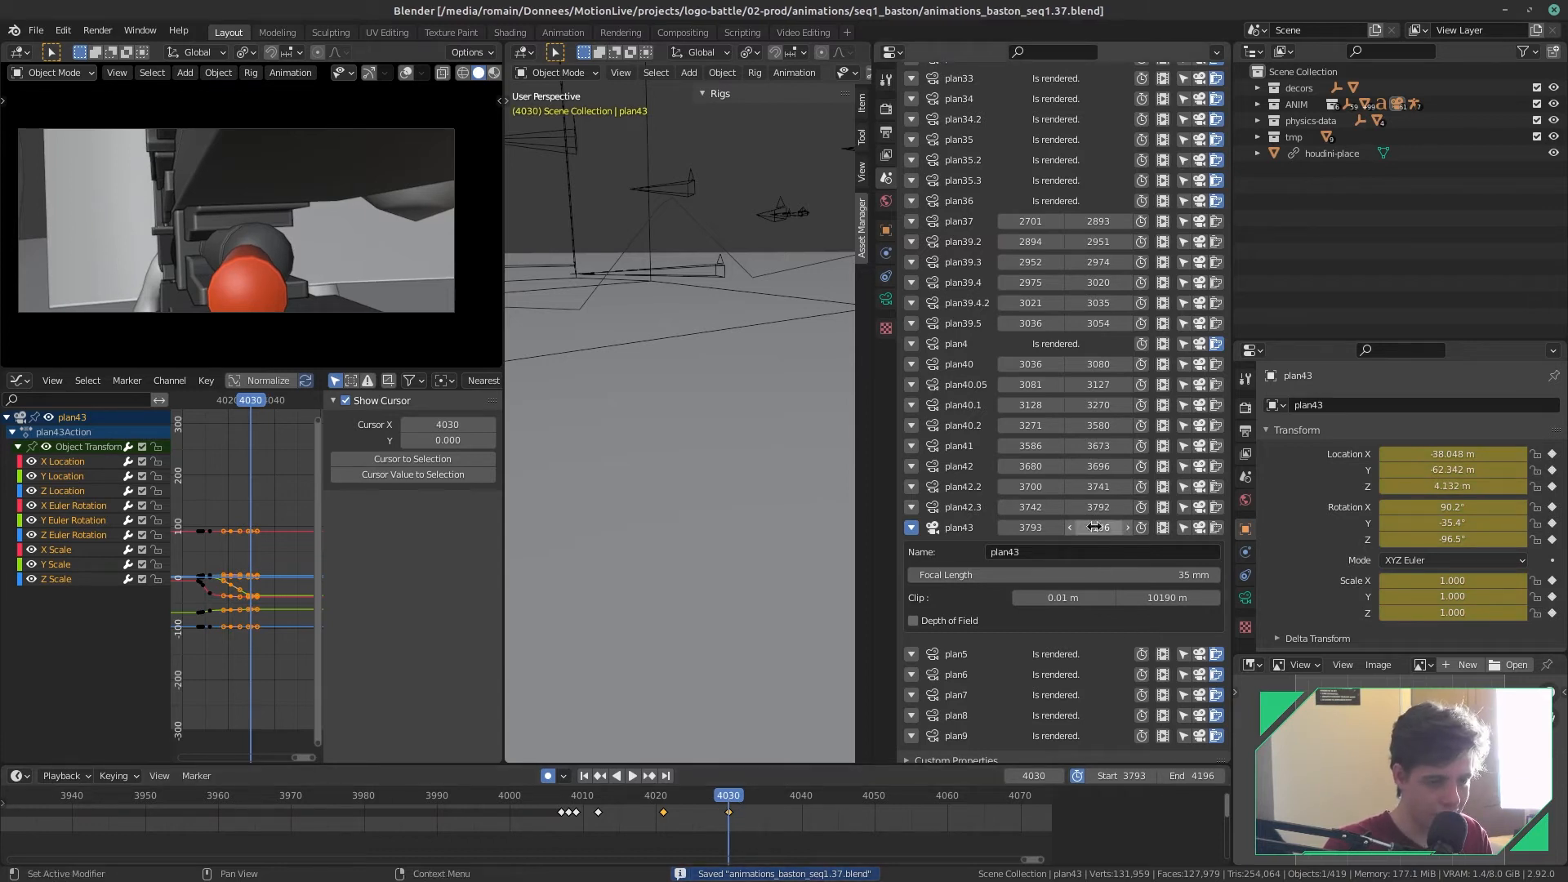
# - Set the end frame of plan43 to 4030 and save the file
pyautogui.hotkey('ctrl', 's')
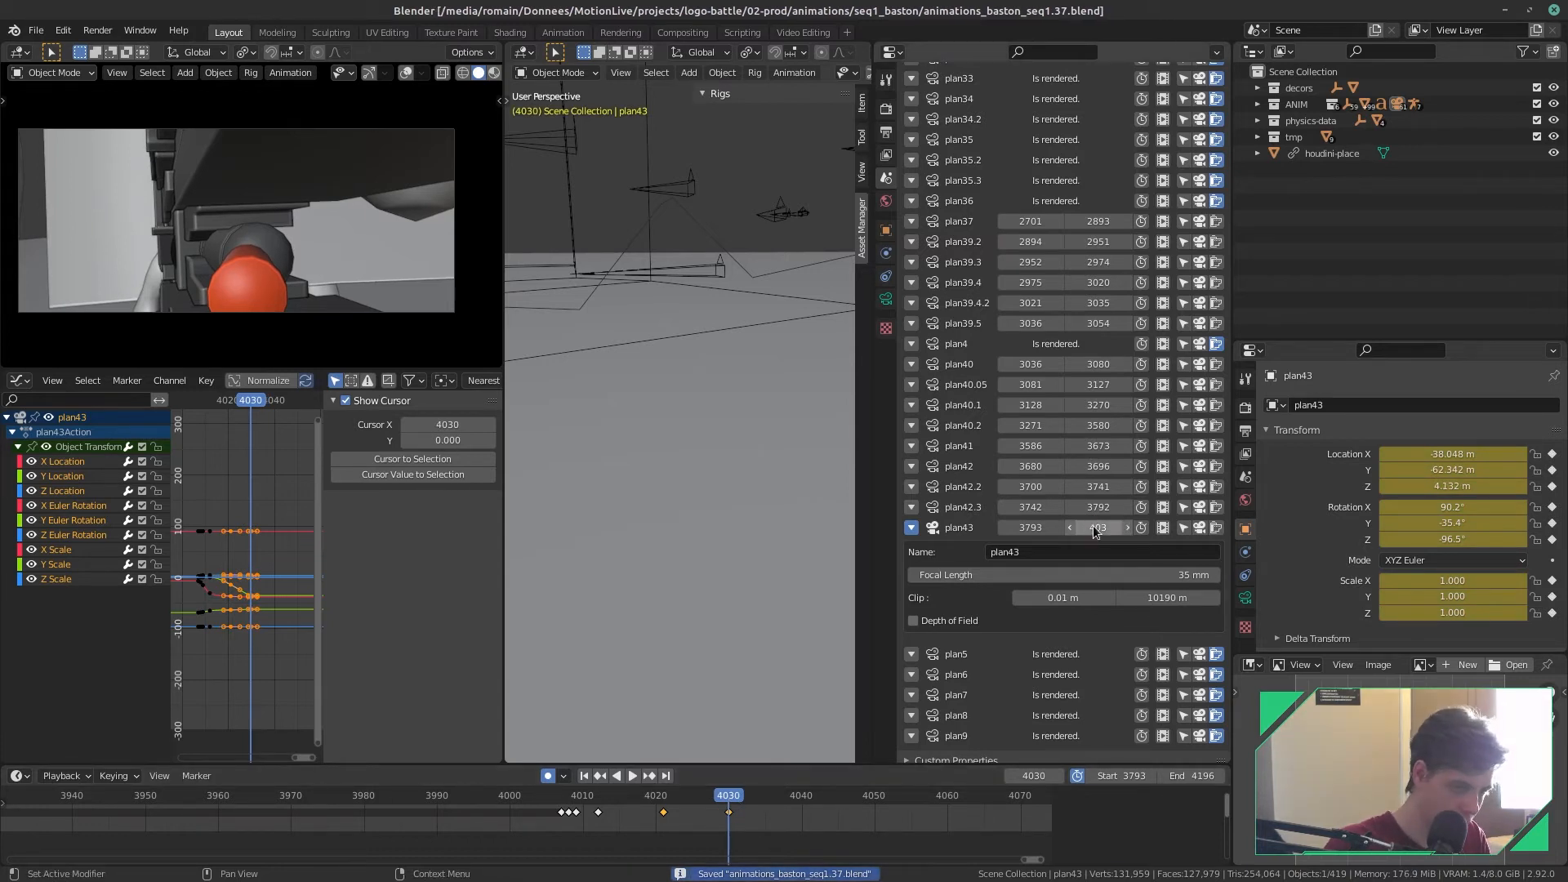
pyautogui.write('0')
pyautogui.press('Return')
pyautogui.hotkey('ctrl', 's')
# - Play back the shortened plan43 shot in several stretches to check the camera timing, and save the file
pyautogui.press('space')
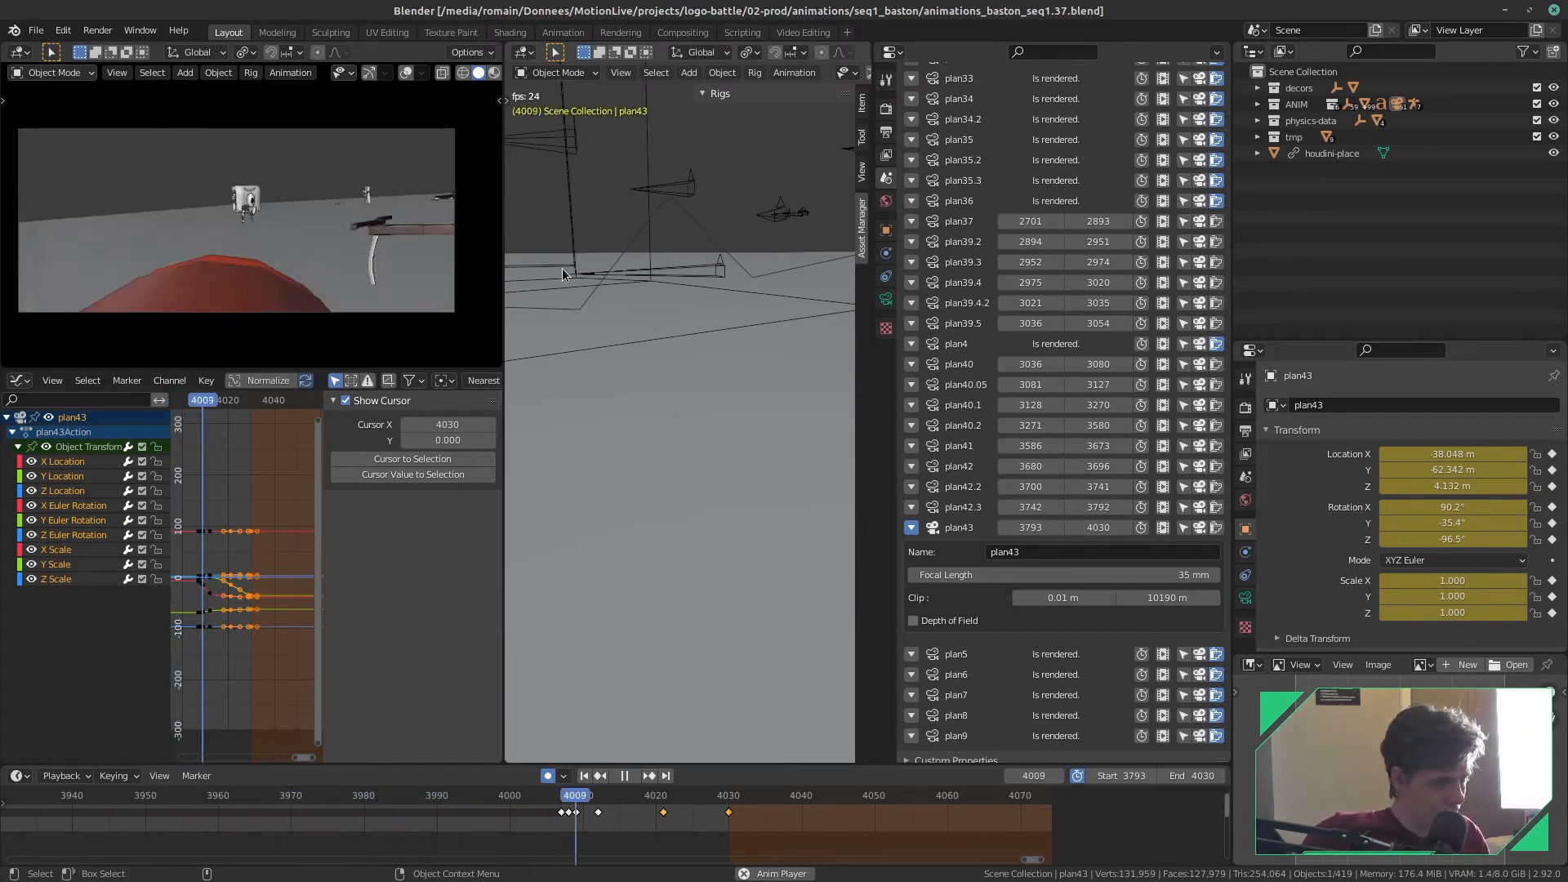
pyautogui.press('space')
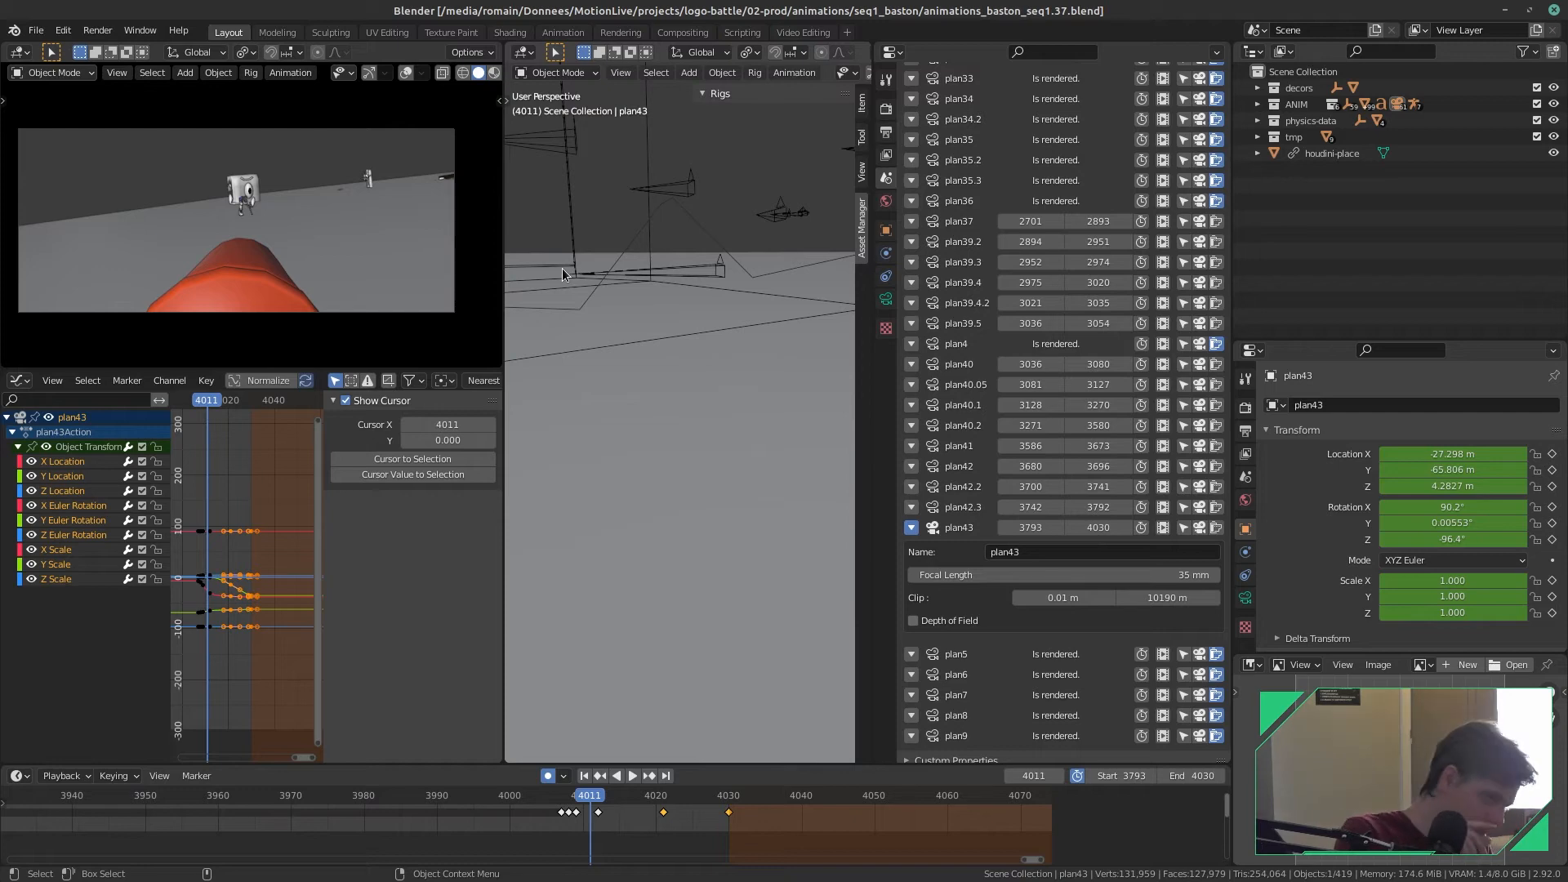
pyautogui.hotkey('alt', 'Tab')
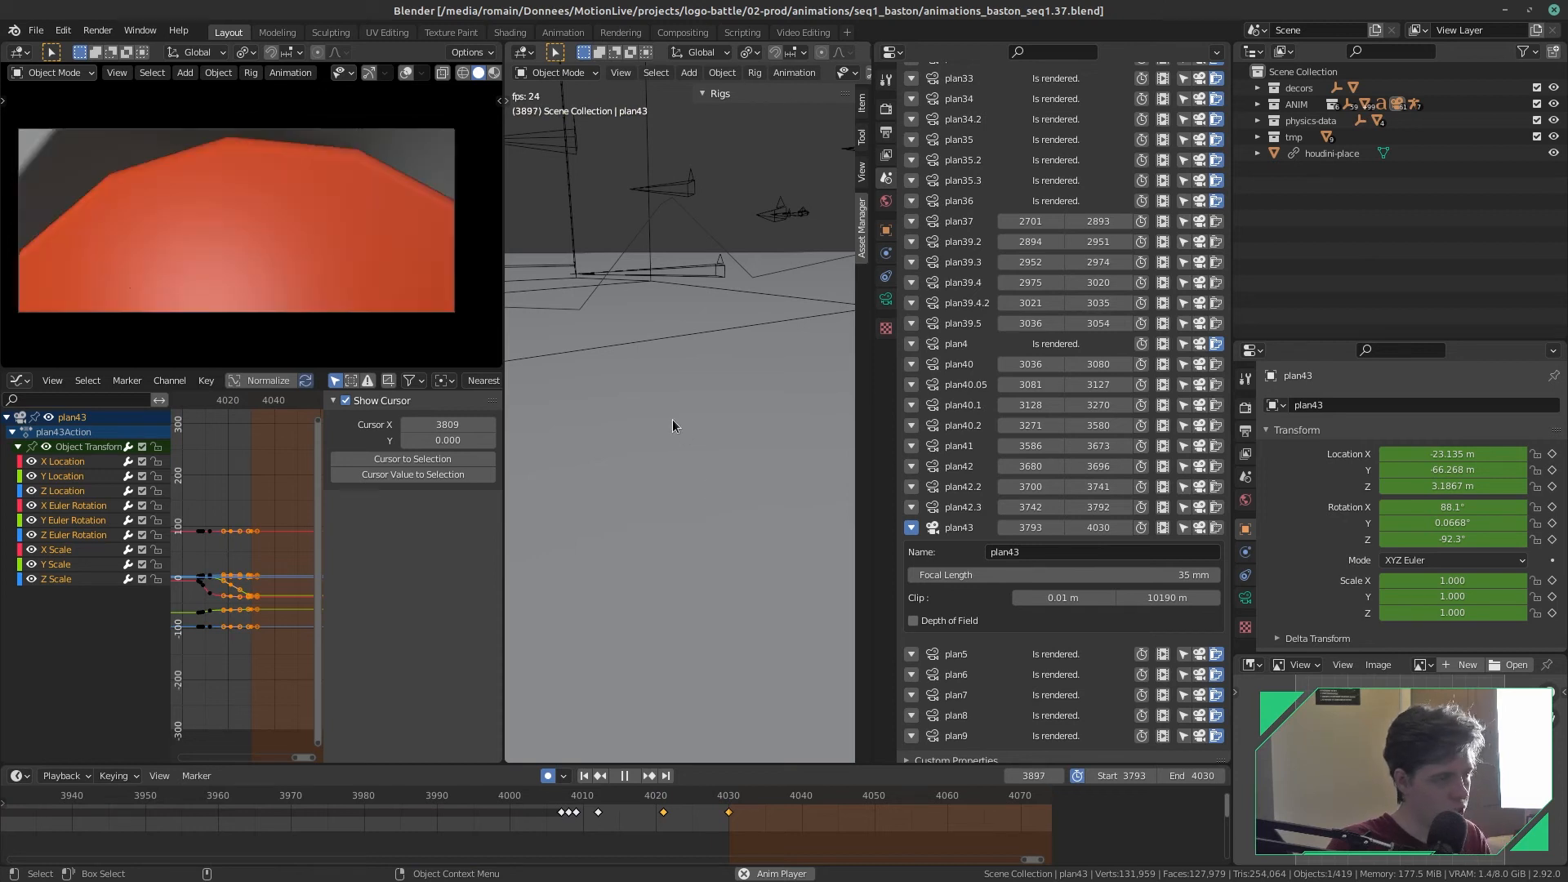
pyautogui.press('space')
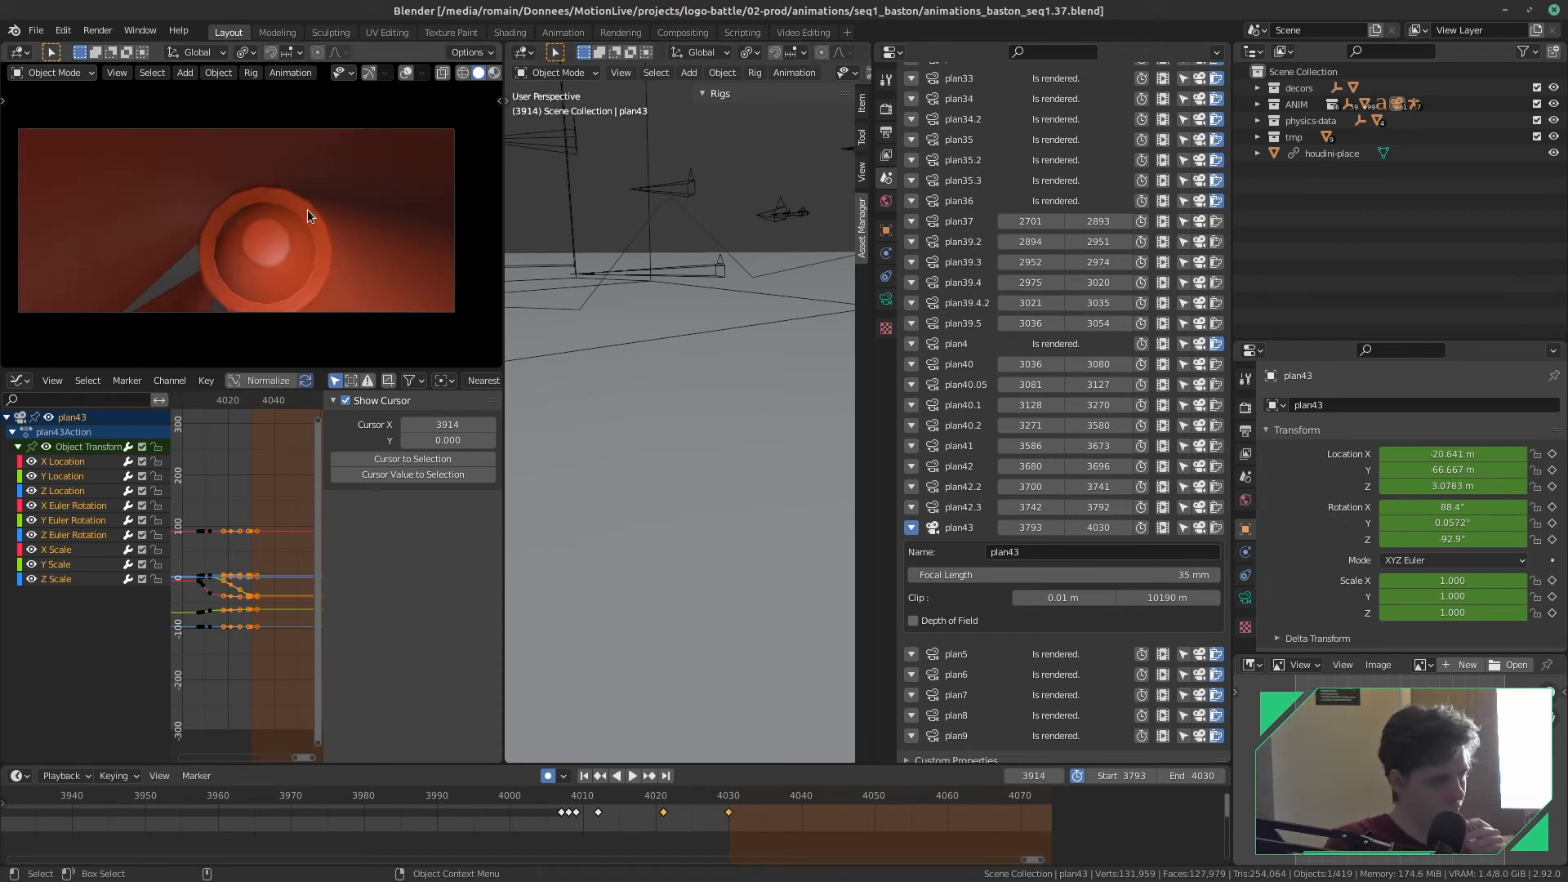
pyautogui.press('space')
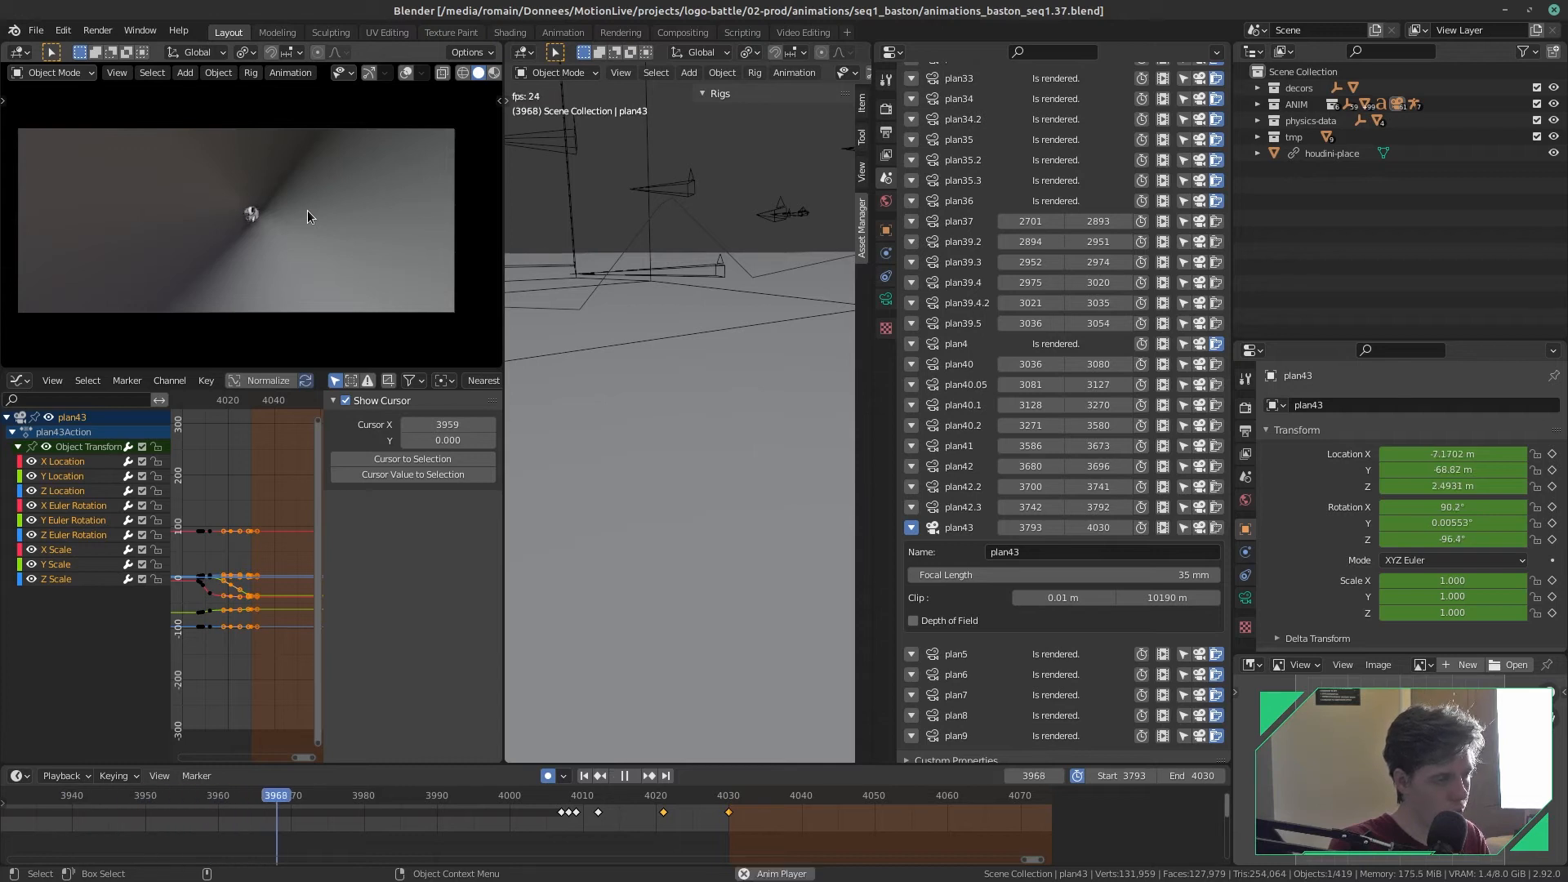
pyautogui.press('space')
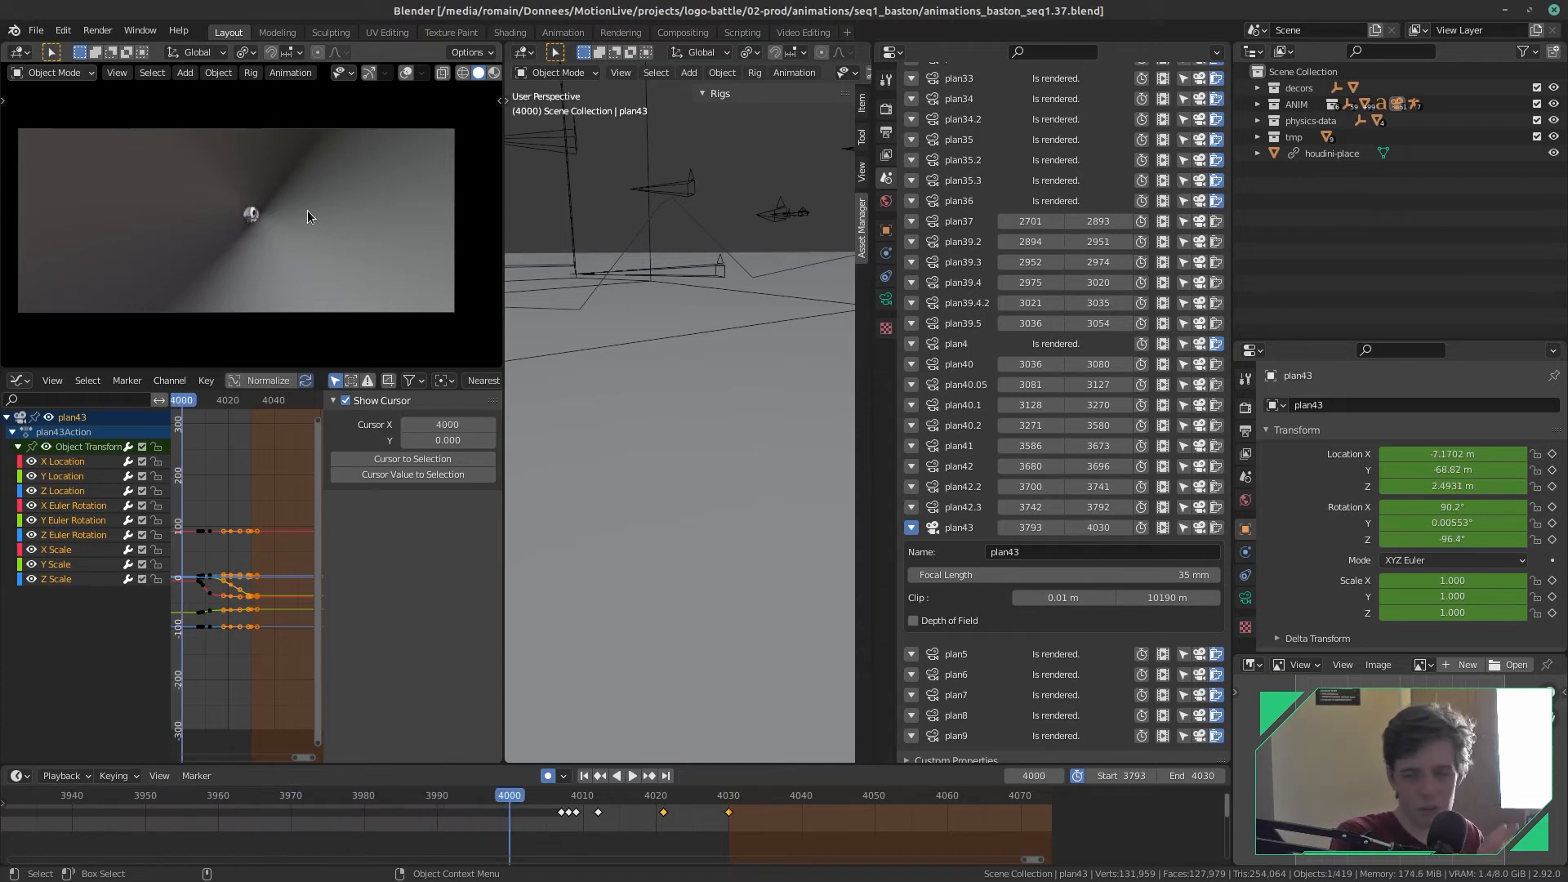
pyautogui.press('space')
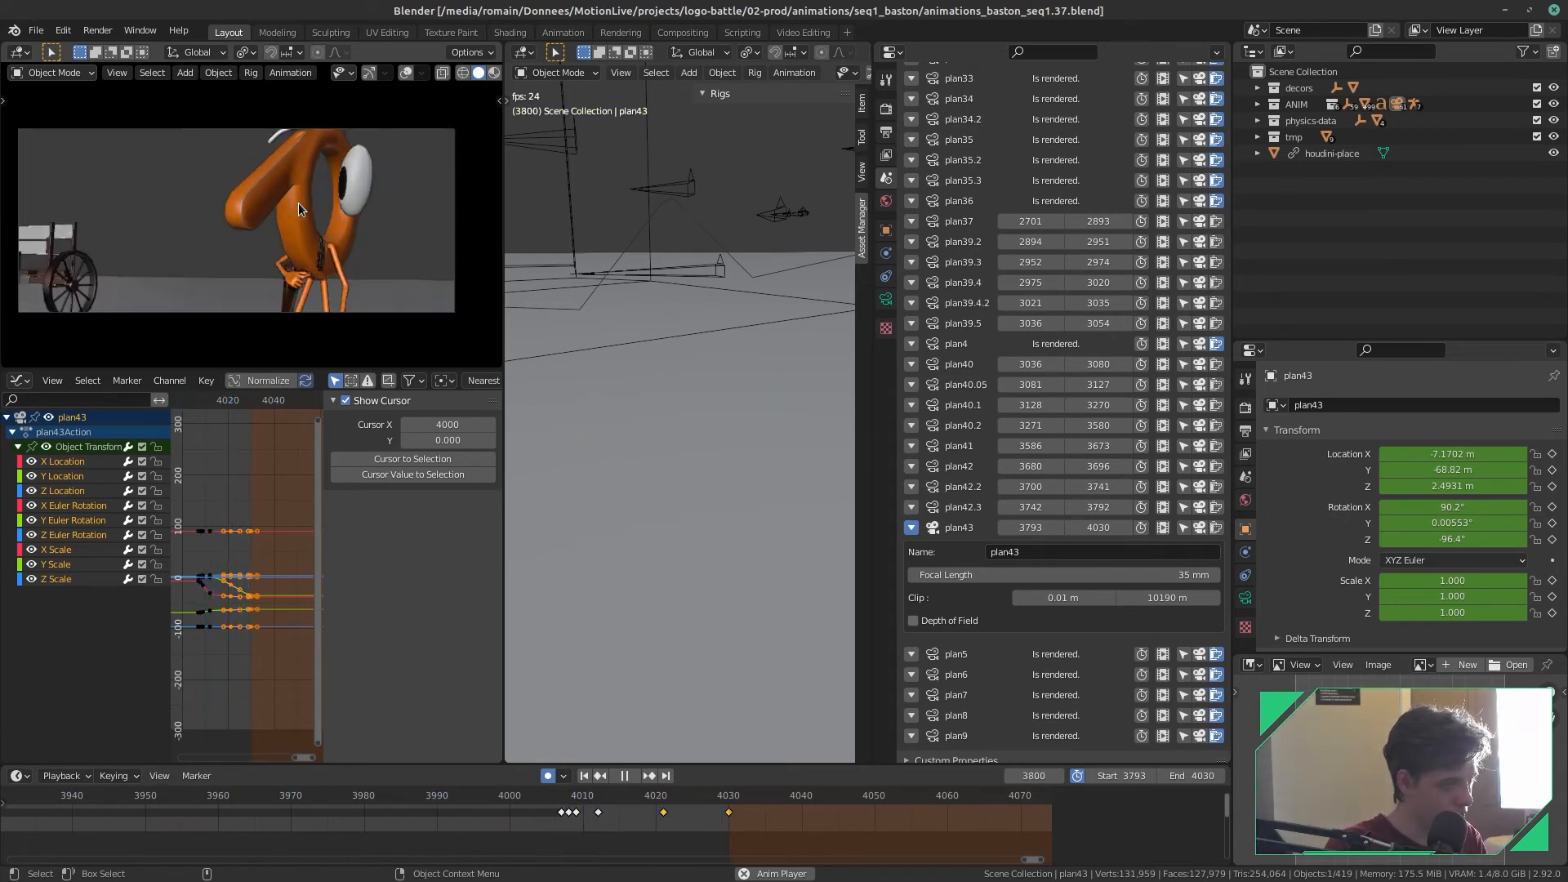
pyautogui.press('space')
pyautogui.hotkey('ctrl', 's')
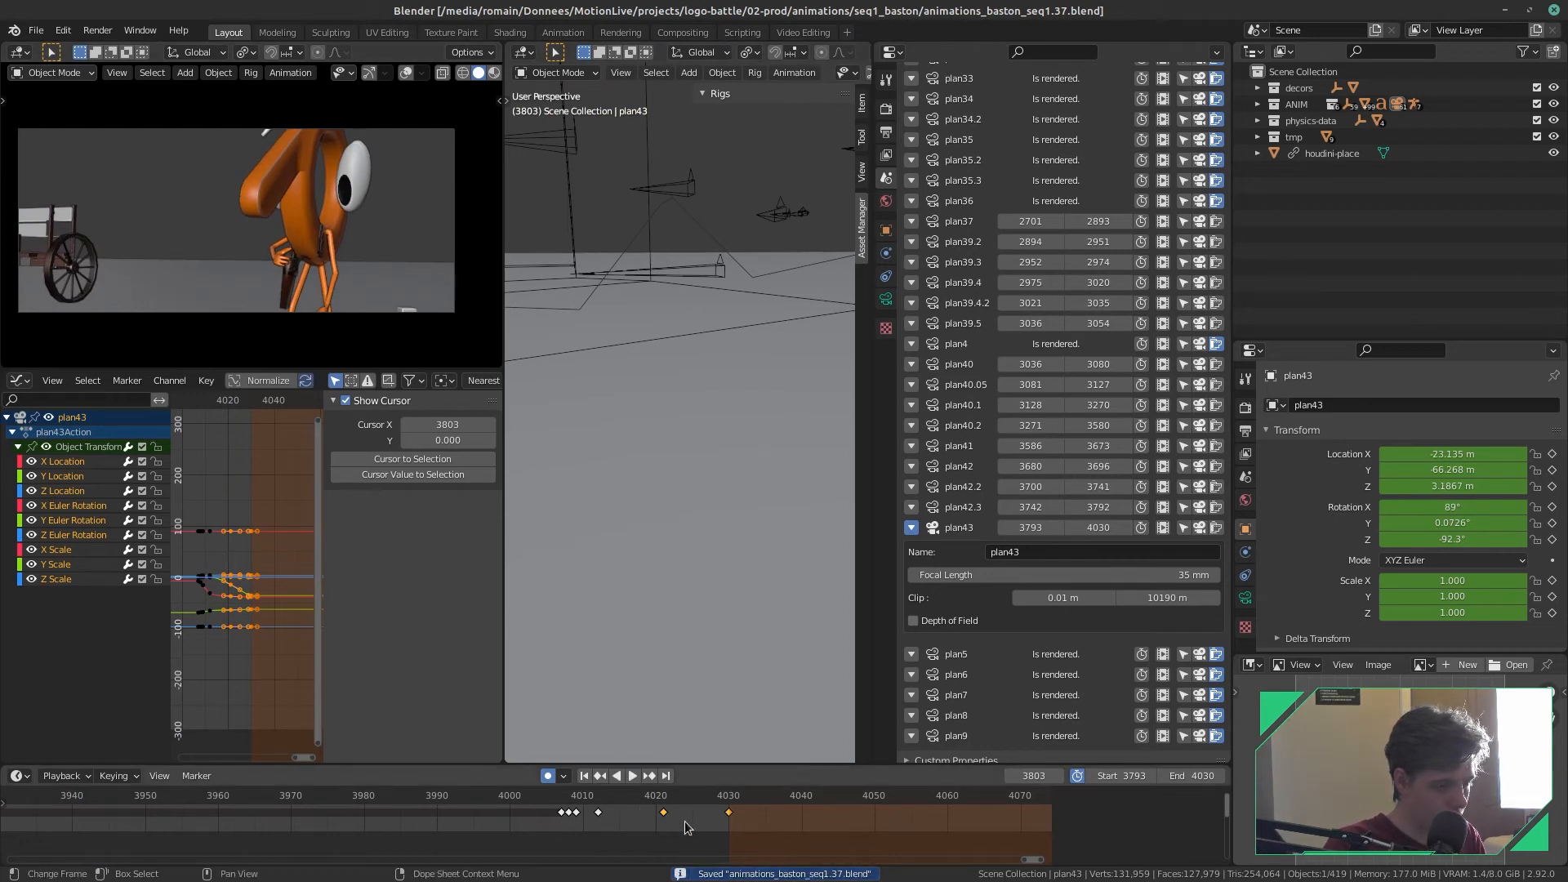
# - Move to frame 3945, save the file, and enlarge the 3D viewport over the camera list area
pyautogui.click(587, 811)
pyautogui.press('space')
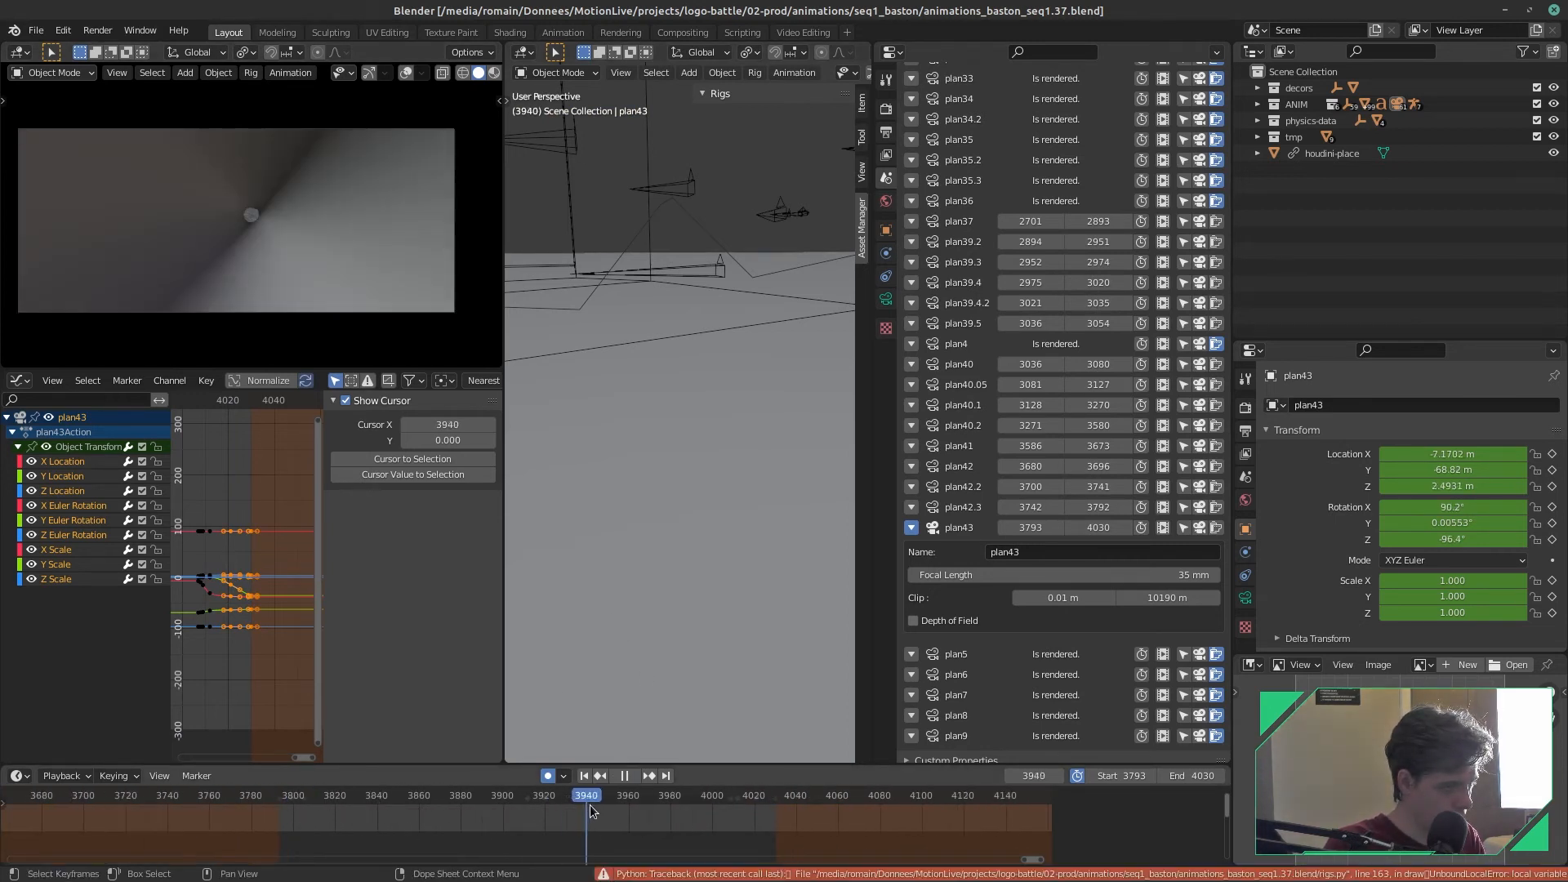
pyautogui.hotkey('ctrl', 's')
pyautogui.scroll(-8, 610, 574)
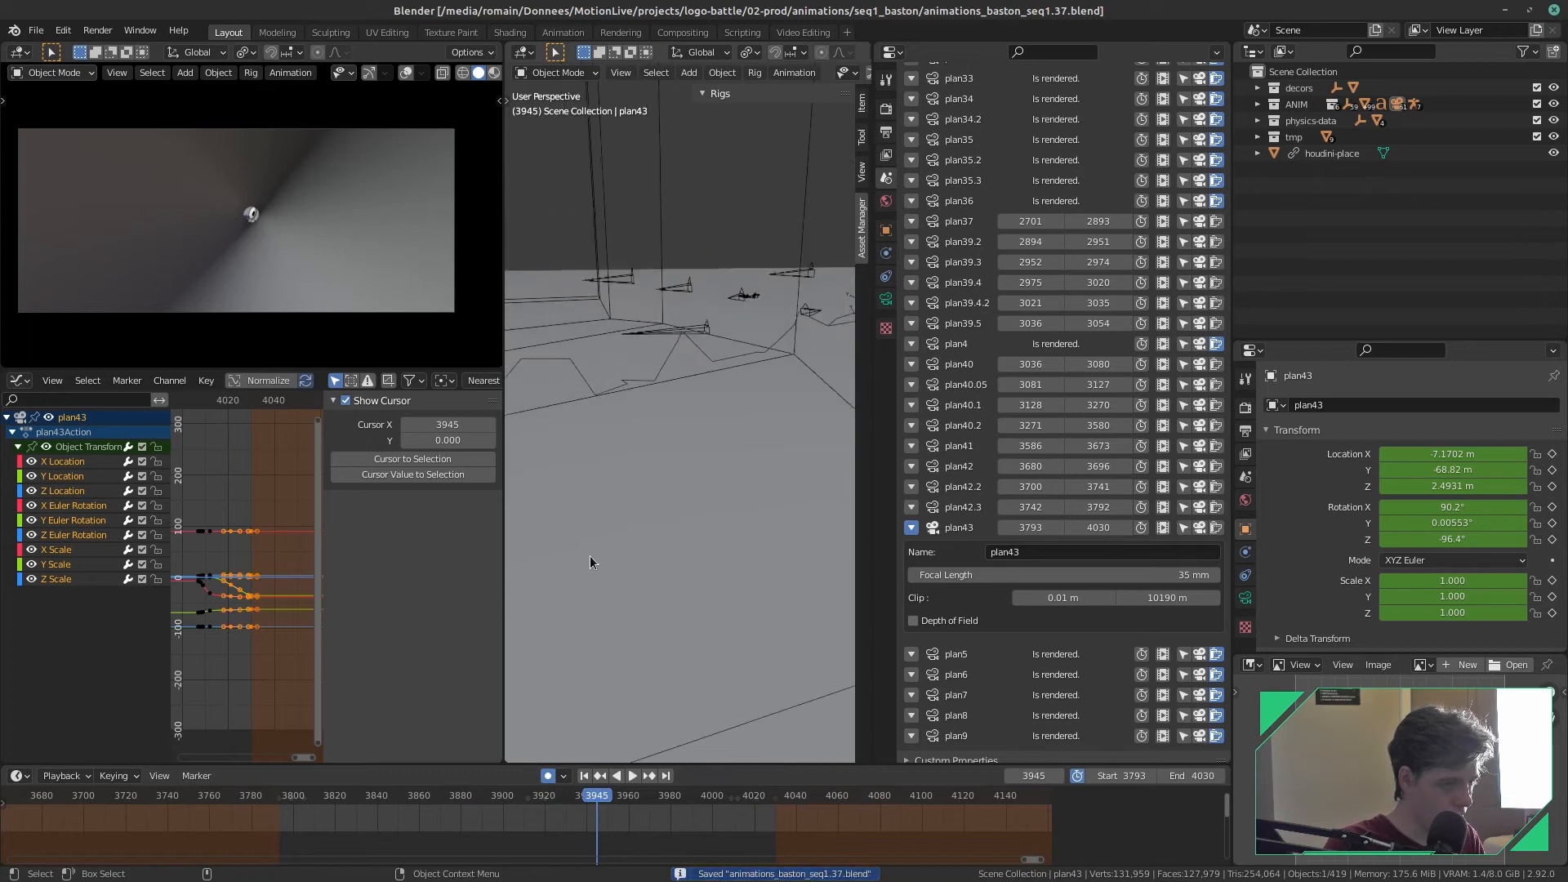
pyautogui.keyDown('shift'); pyautogui.moveTo(643, 581); pyautogui.dragTo(475, 557, button='middle'); pyautogui.keyUp('shift')
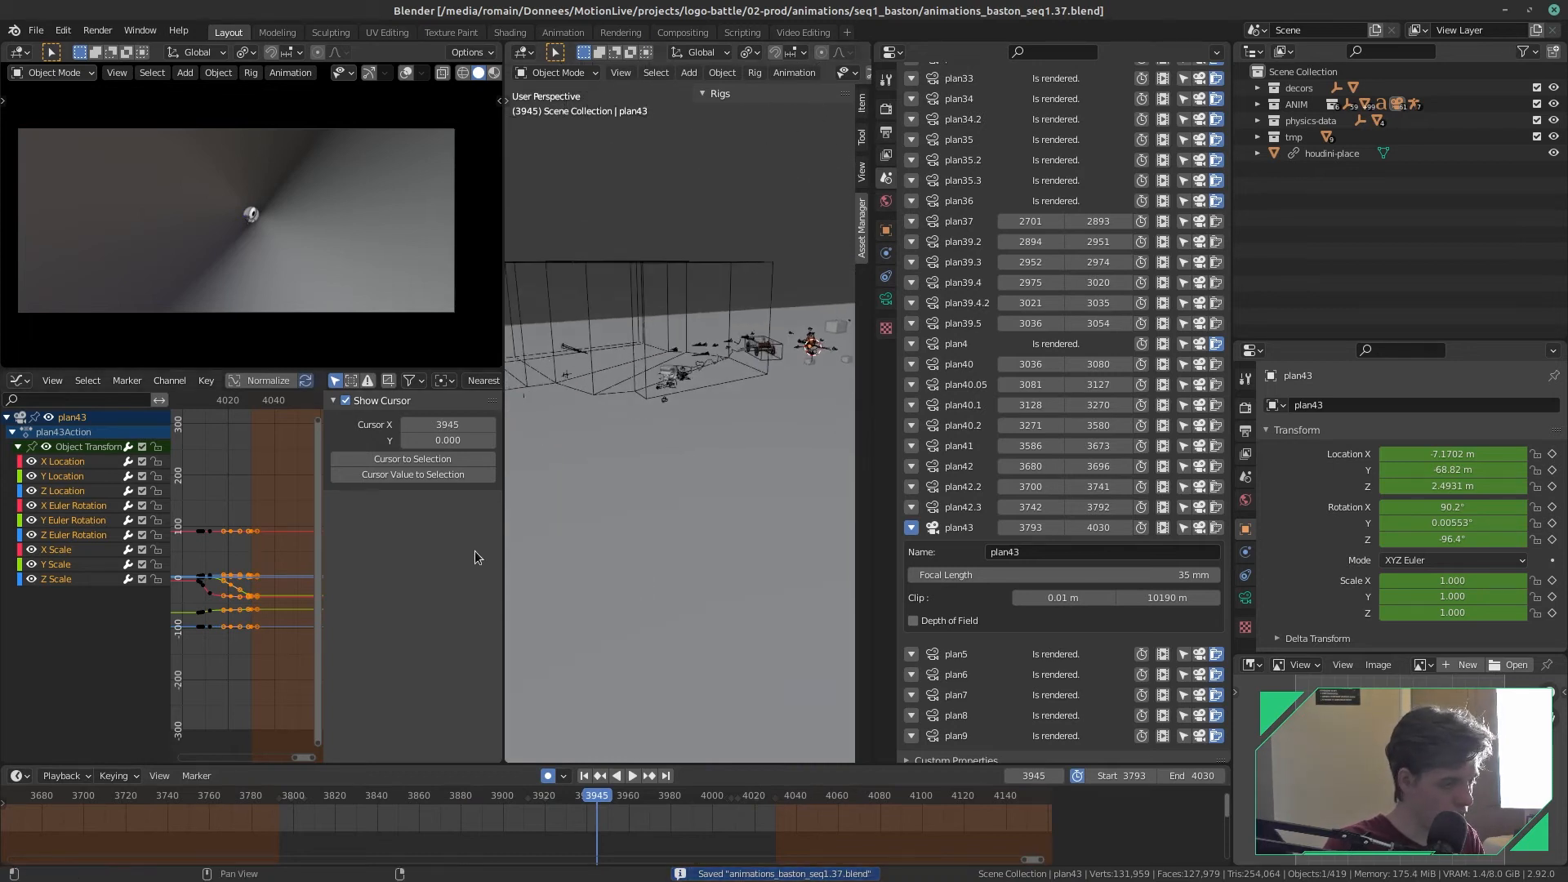
pyautogui.moveTo(881, 534); pyautogui.dragTo(1062, 74)
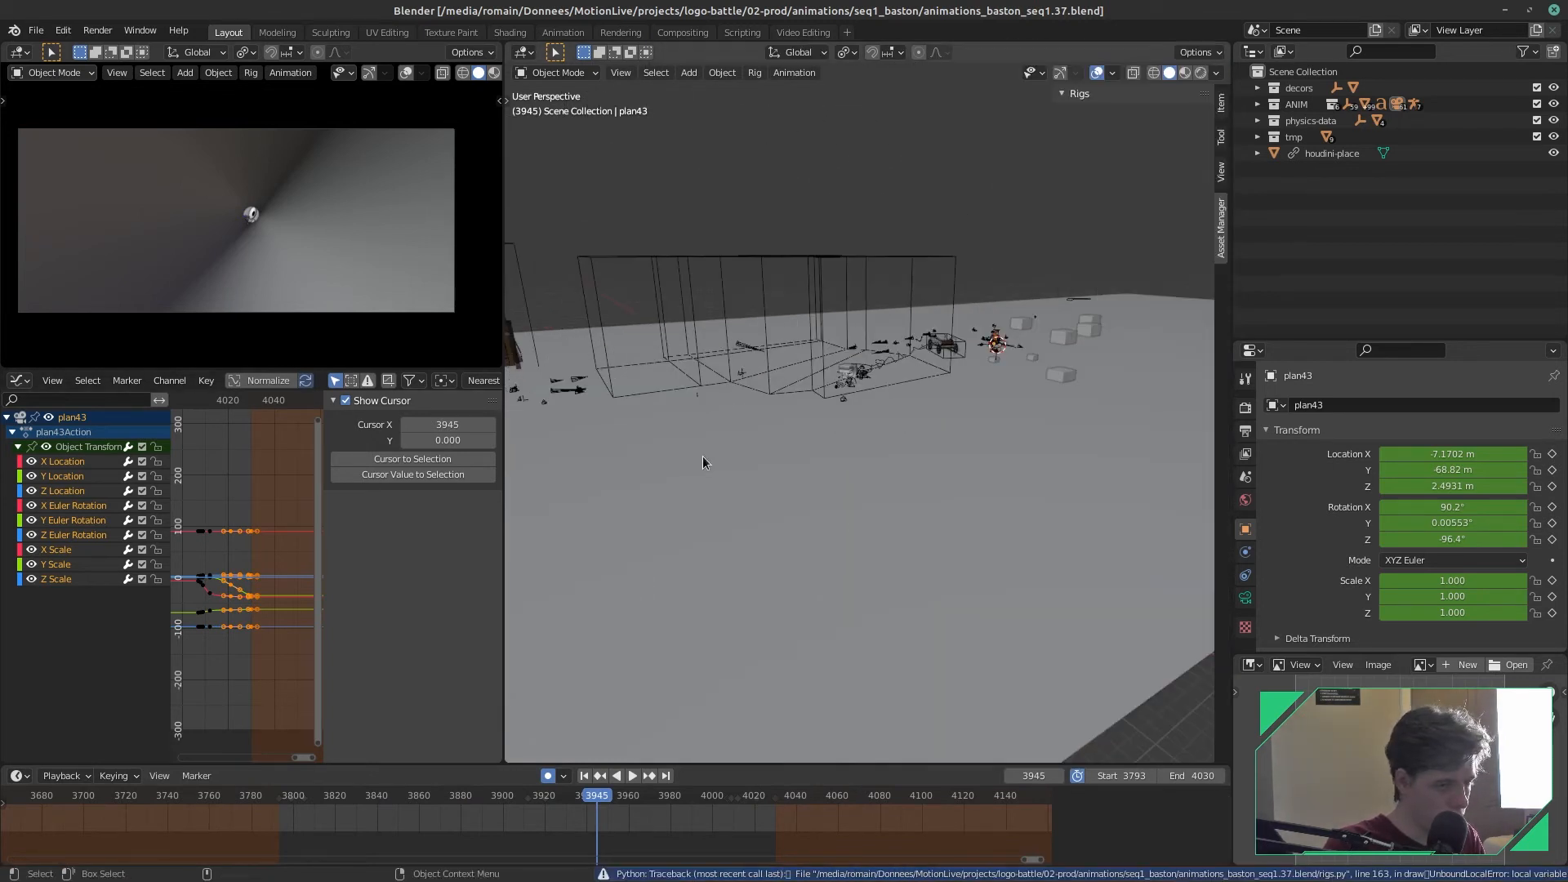
pyautogui.hotkey('ctrl', 's')
# - Select the rig of the white rifle-holding character in the scene, CHAR_HOUDINI_proxy, and switch it to Pose Mode
pyautogui.scroll(-5, 700, 518)
pyautogui.keyDown('shift'); pyautogui.moveTo(700, 518); pyautogui.dragTo(917, 504, button='middle'); pyautogui.keyUp('shift')
pyautogui.scroll(5, 921, 494)
pyautogui.scroll(8, 922, 494)
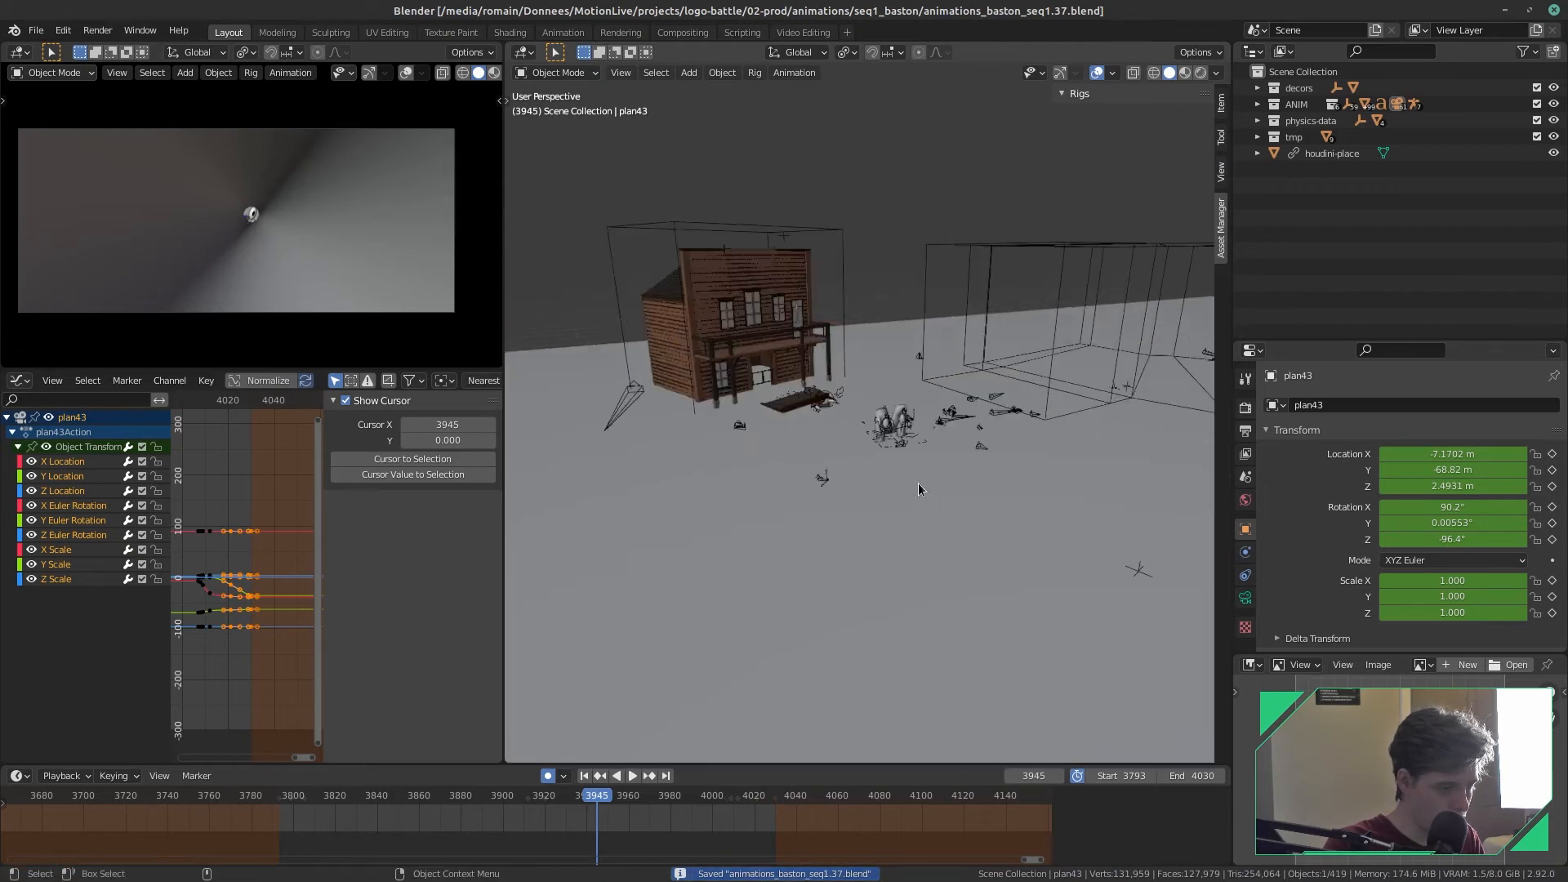
pyautogui.scroll(3, 921, 515)
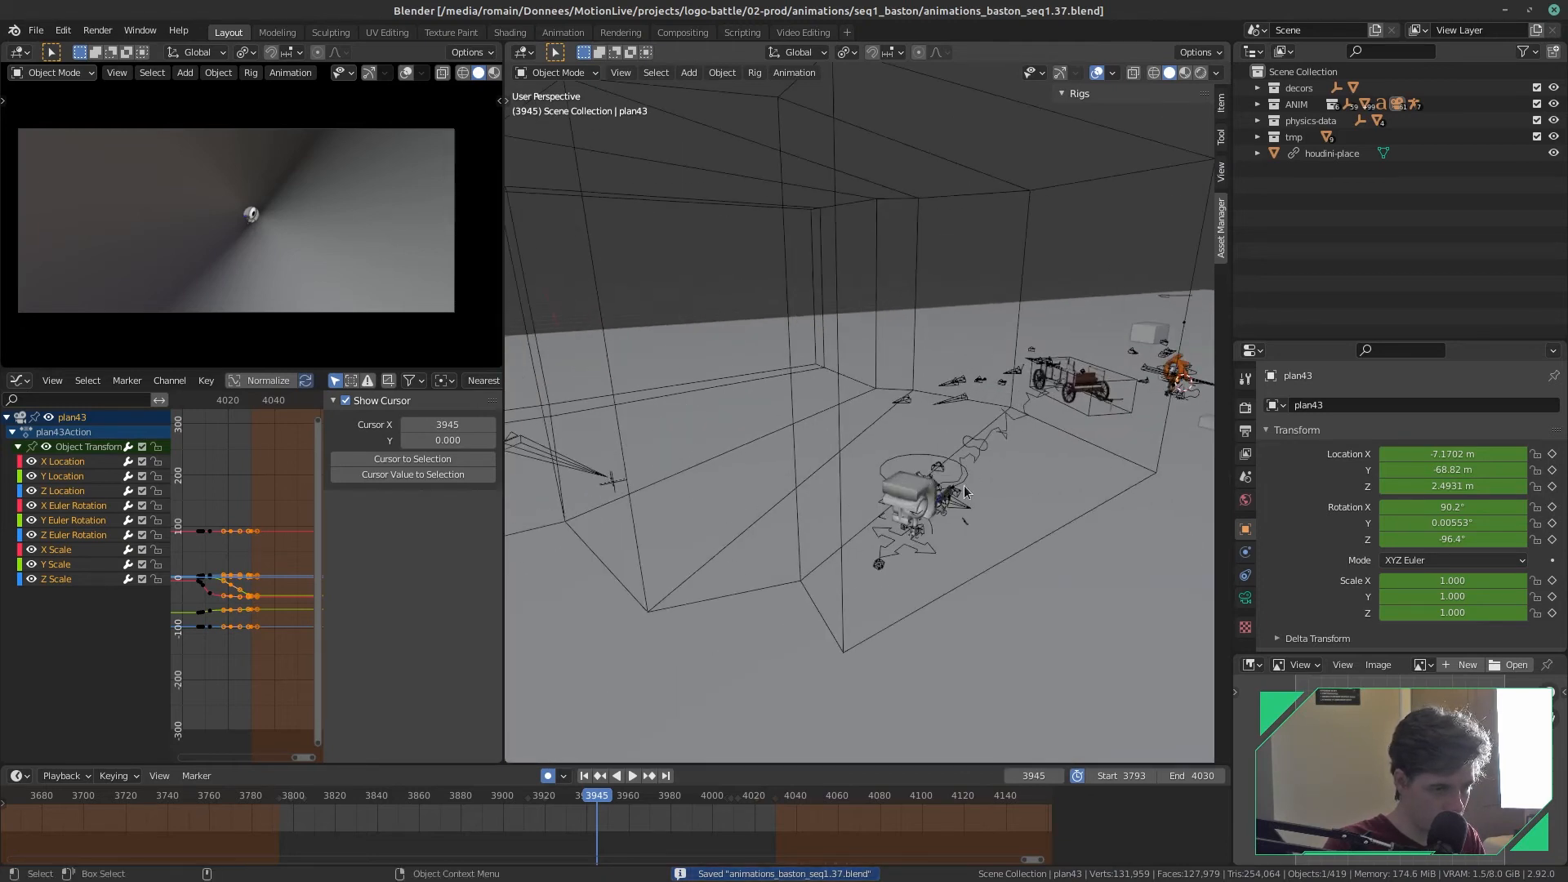
pyautogui.click(931, 552)
pyautogui.hotkey('ctrl', 'Tab')
pyautogui.press('KP_Decimal')
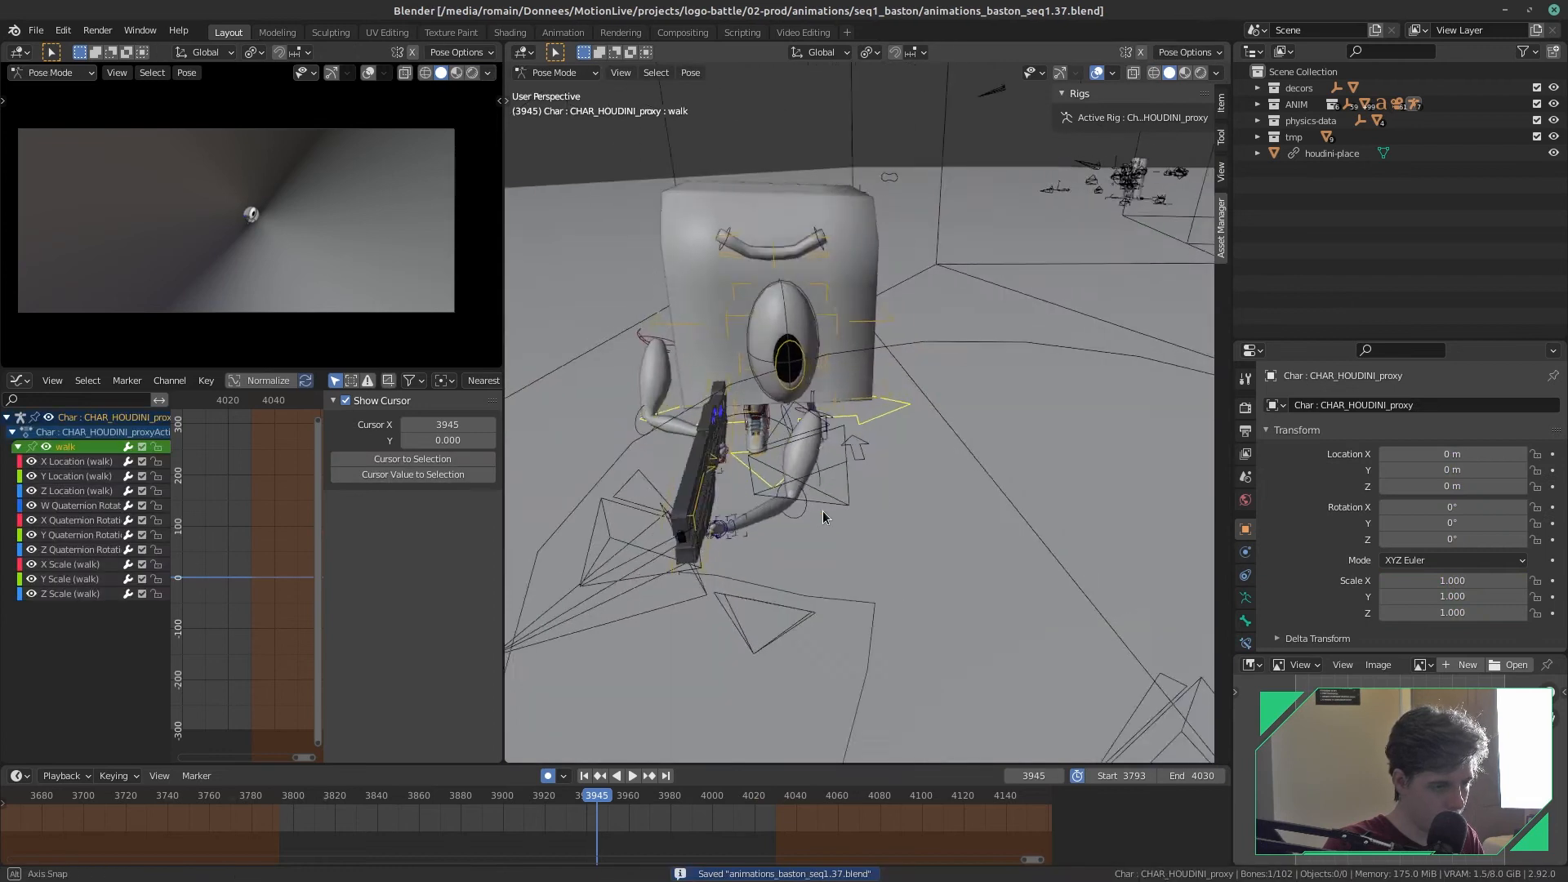
# - Move the rig's aim-eyes control about 4 m, mostly along negative X, at frame 3945
pyautogui.scroll(-6, 866, 521)
pyautogui.click(869, 414)
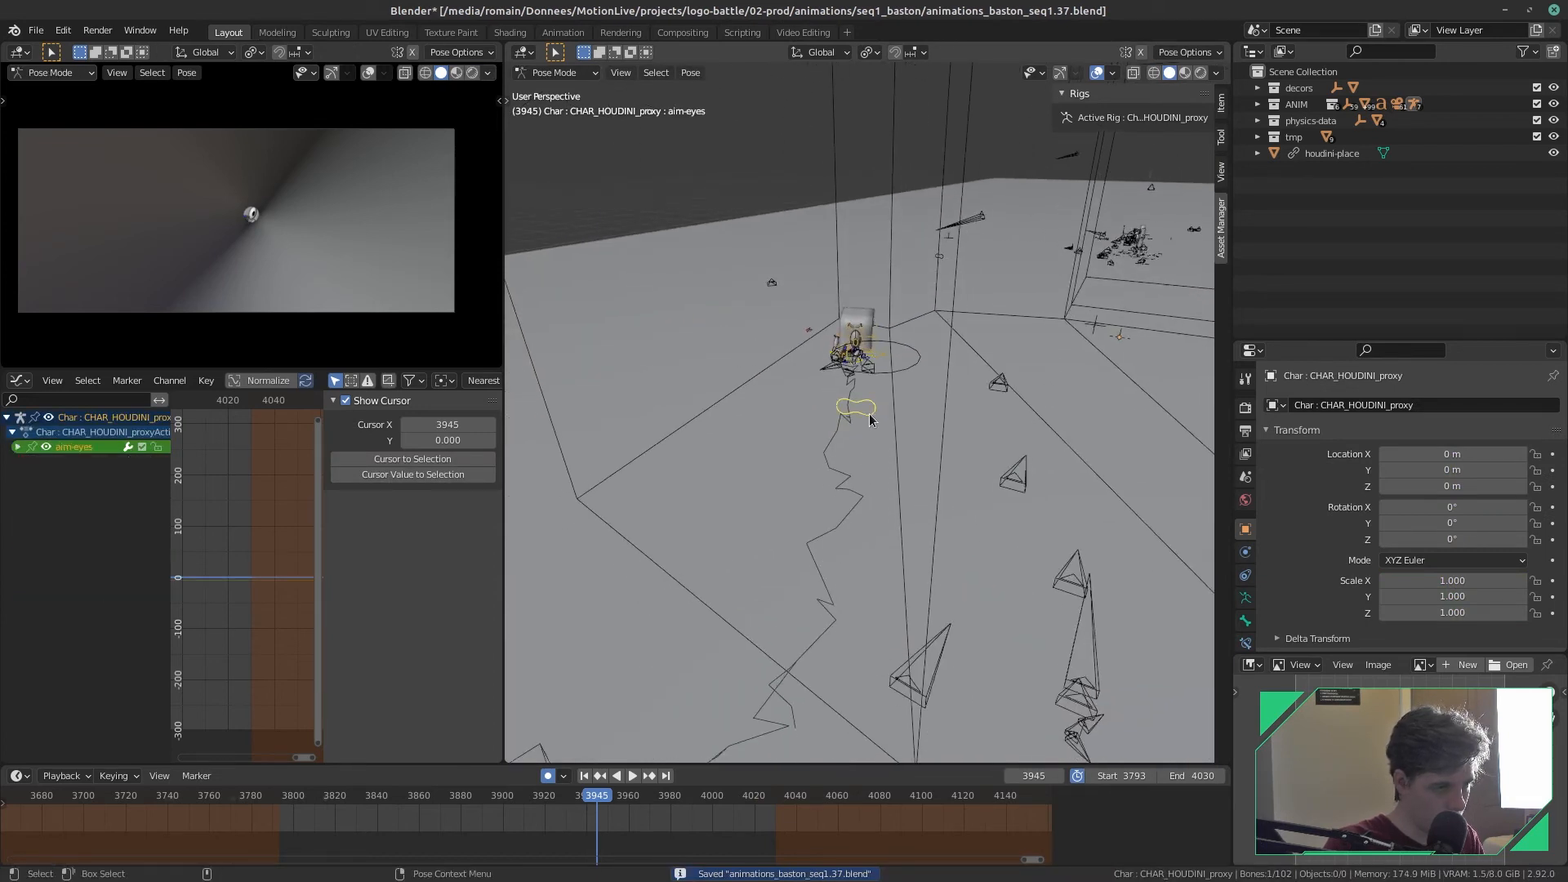
pyautogui.scroll(-3, 864, 511)
pyautogui.moveTo(864, 511); pyautogui.dragTo(918, 551, button='middle')
pyautogui.scroll(4, 910, 497)
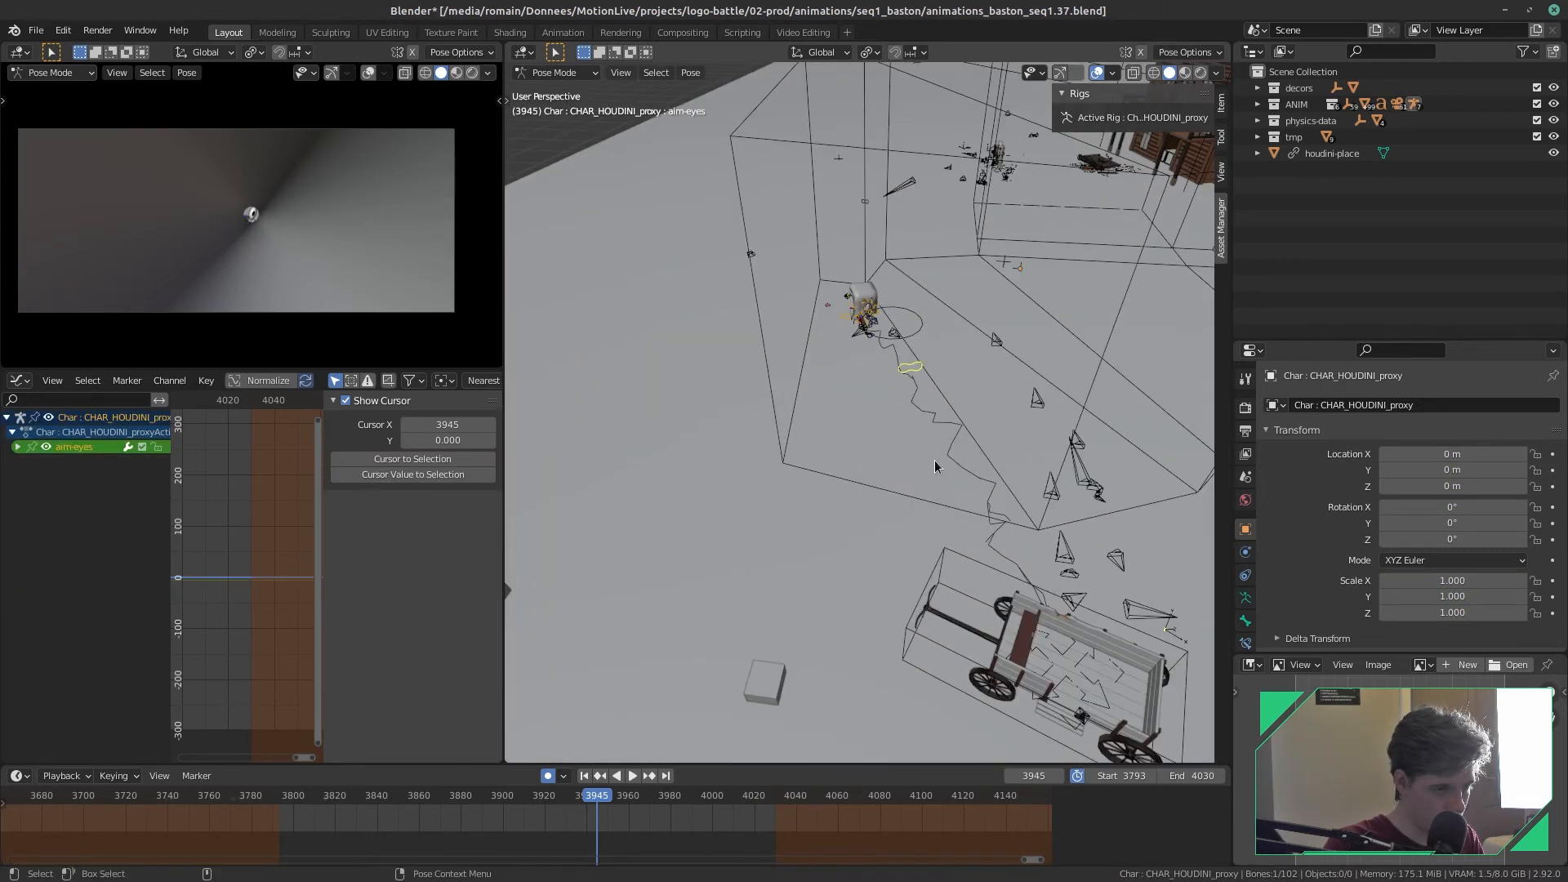
pyautogui.press('g')
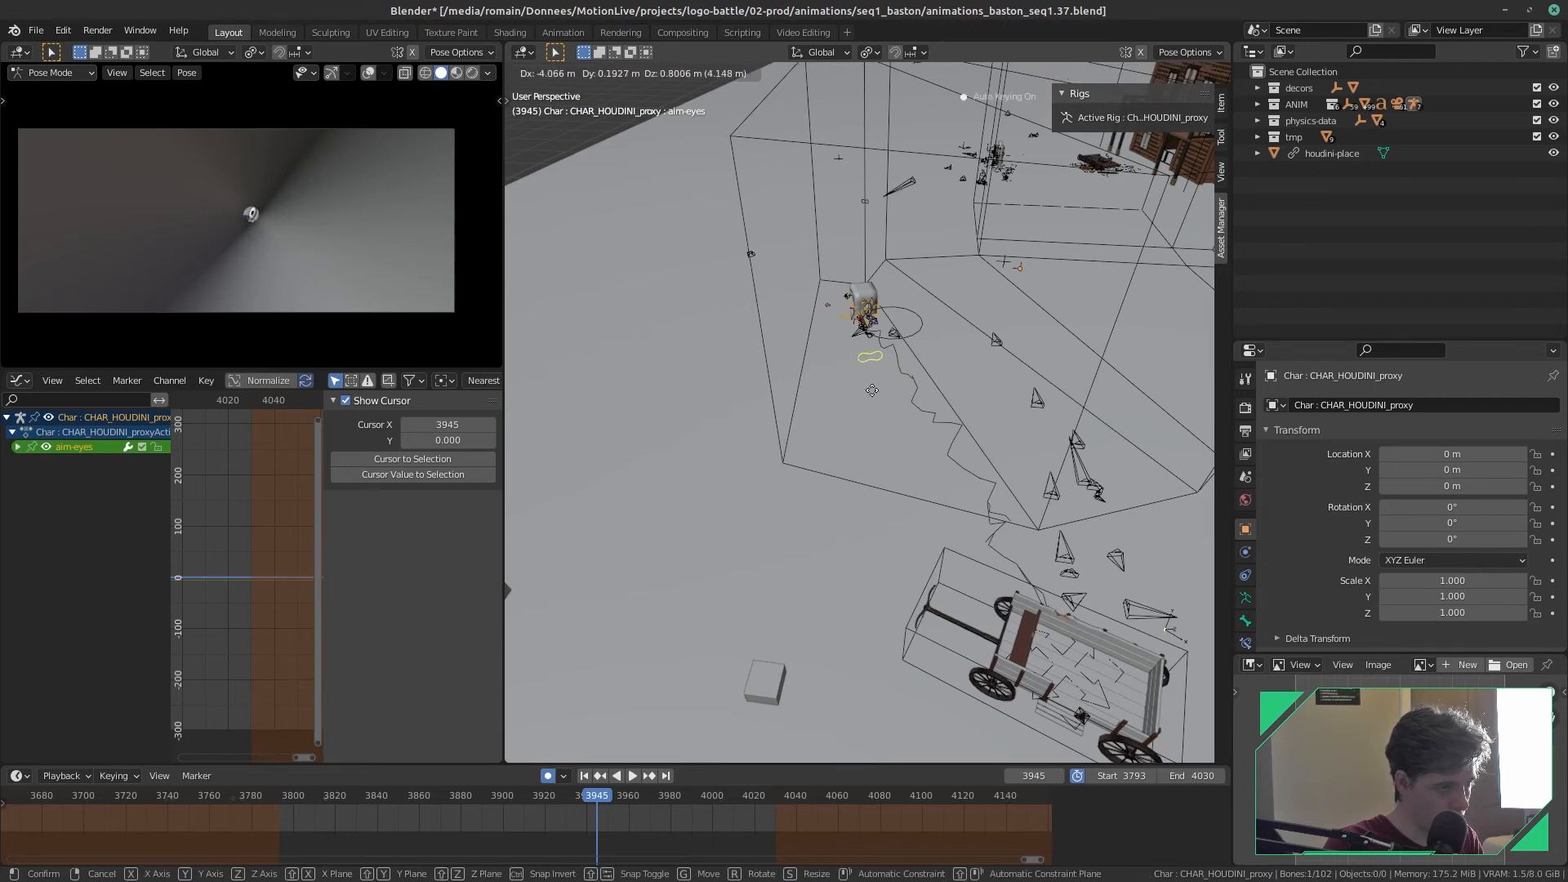
pyautogui.click(875, 393)
# - Show the keyframes of all the rig's bones, play back the shot up to frame 4030, and save the file
pyautogui.scroll(4, 866, 458)
pyautogui.moveTo(858, 557); pyautogui.dragTo(968, 524, button='middle')
pyautogui.press('a')
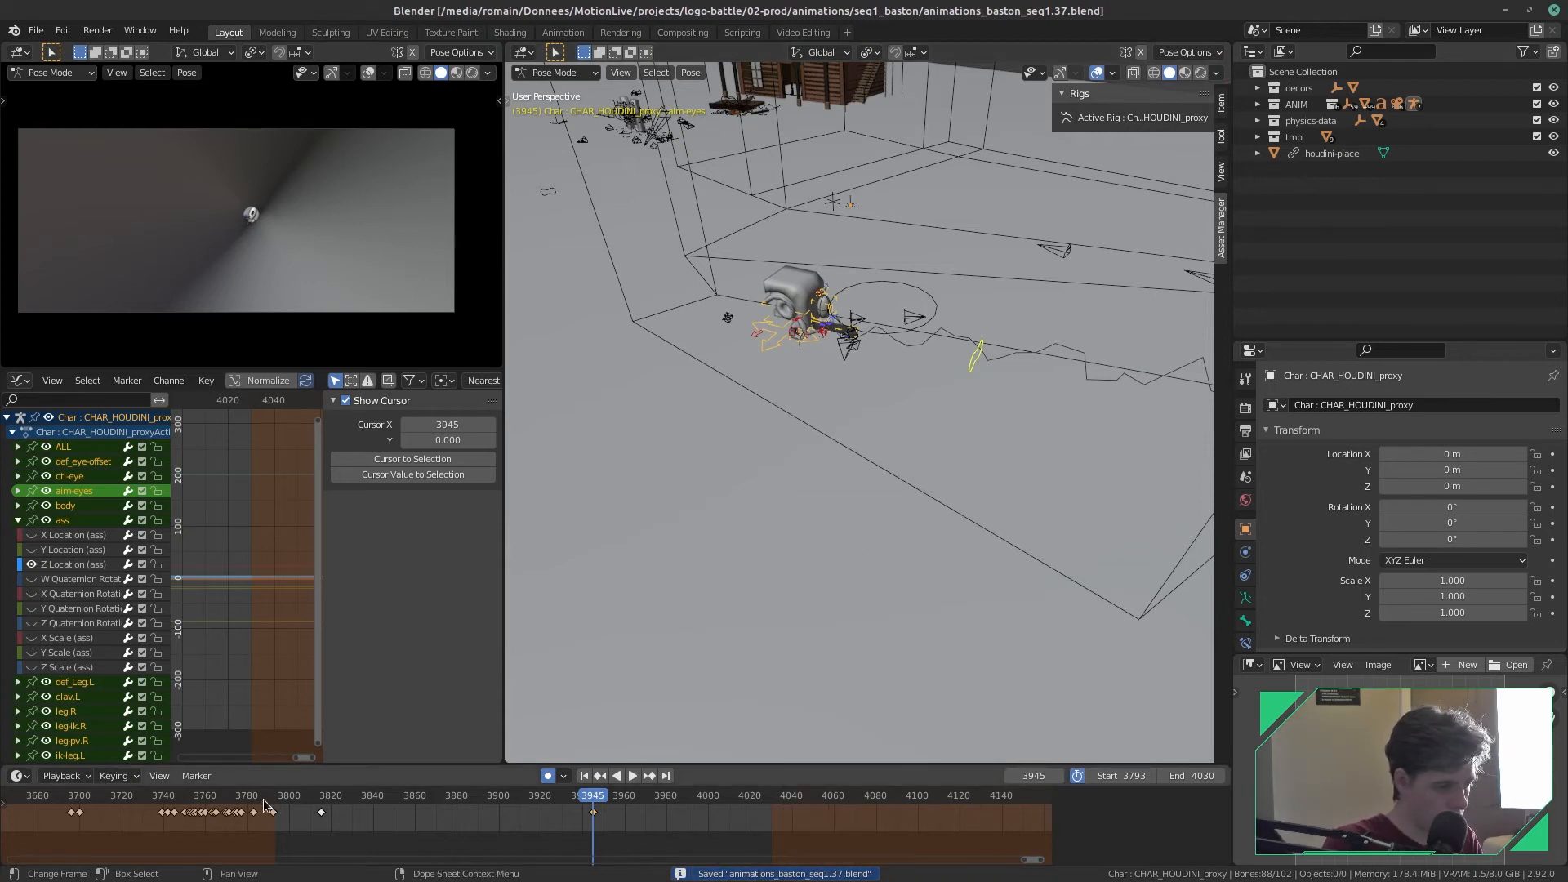
pyautogui.click(223, 805)
pyautogui.press('space')
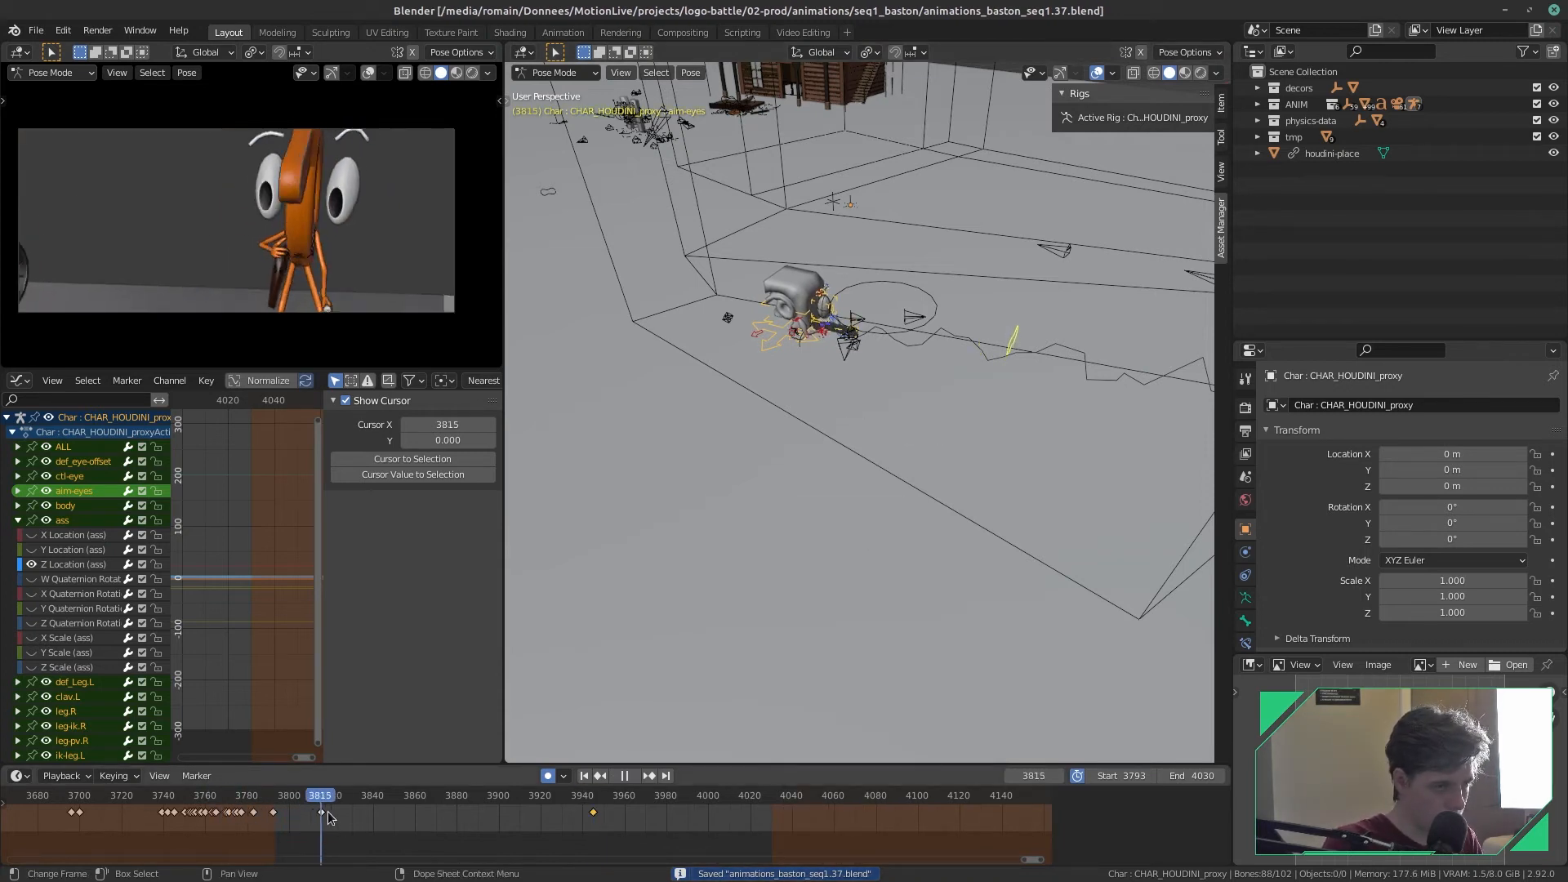
pyautogui.click(552, 831)
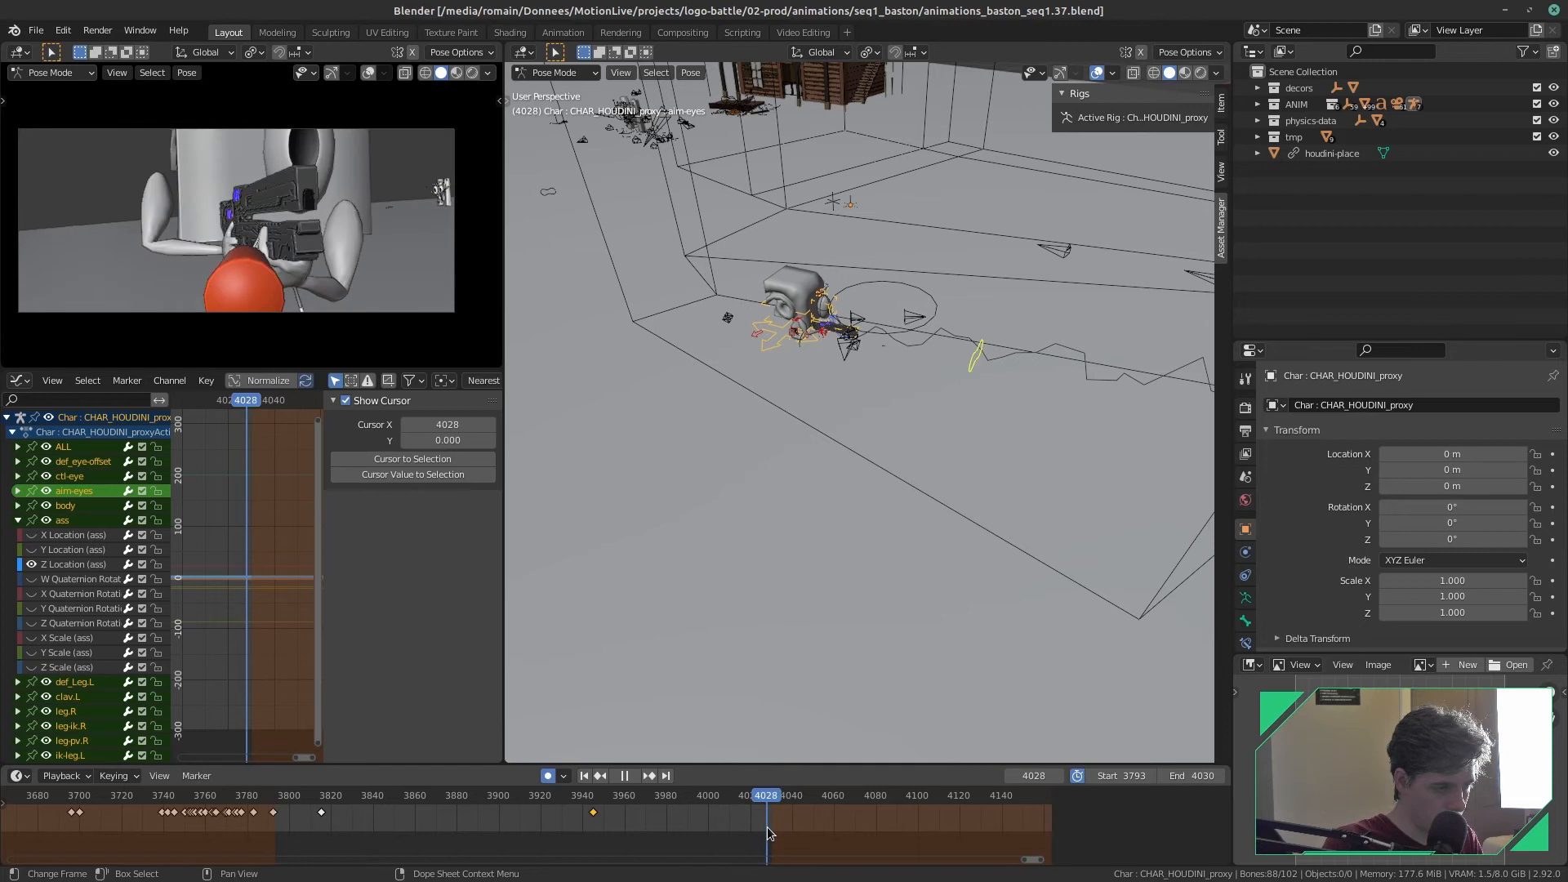
pyautogui.press('space')
pyautogui.hotkey('ctrl', 's')
# - Try to rotate the master-arm-ik.R control slightly at frame 4030
pyautogui.scroll(4, 809, 625)
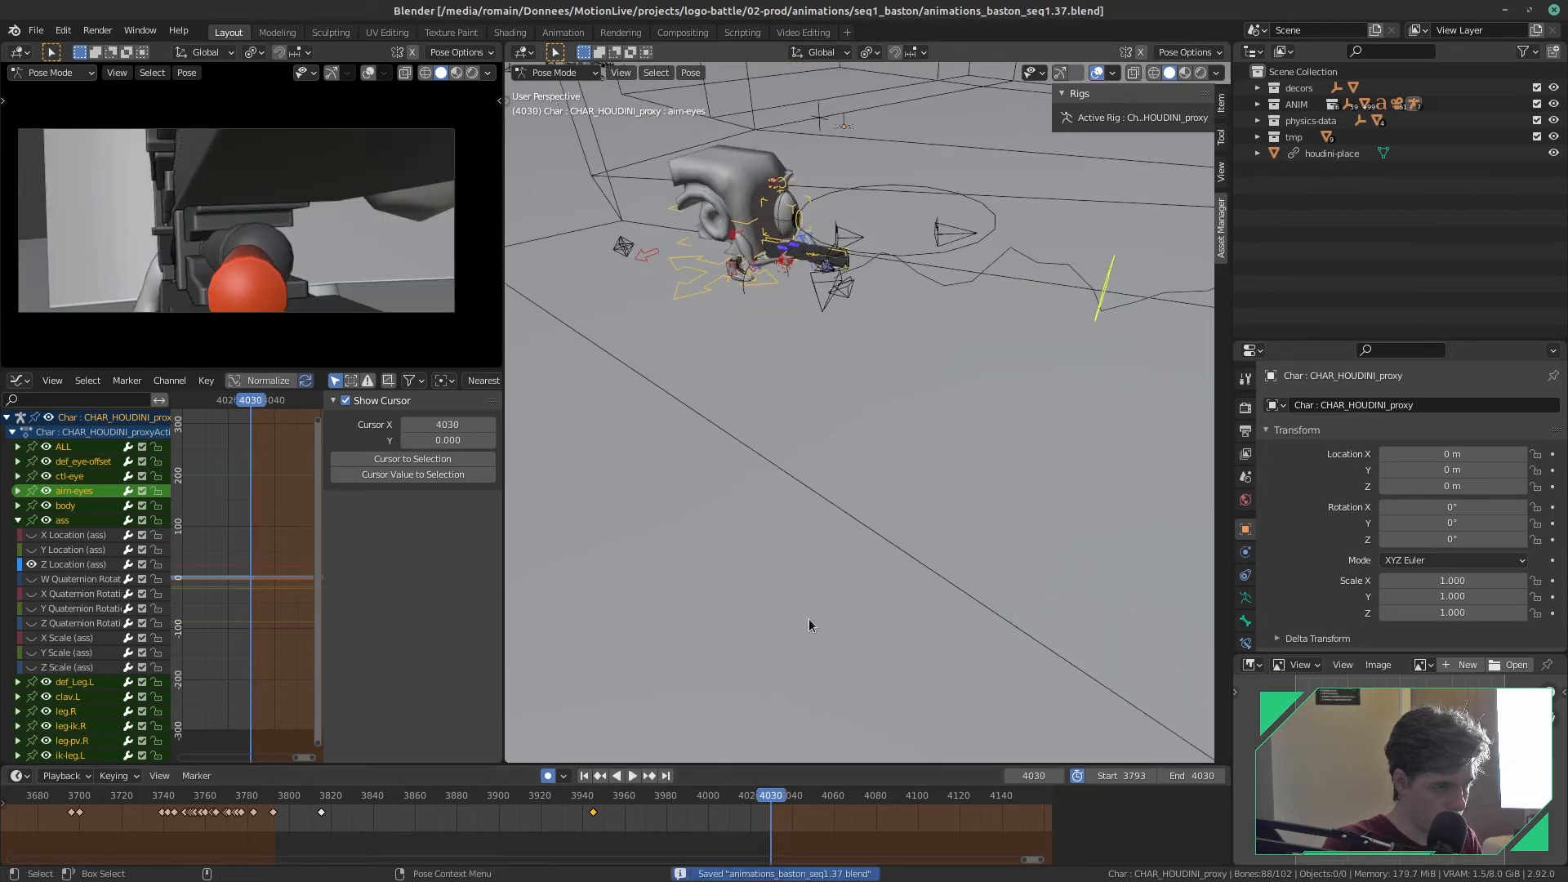
pyautogui.moveTo(766, 430); pyautogui.dragTo(869, 579, button='middle')
pyautogui.click(864, 653)
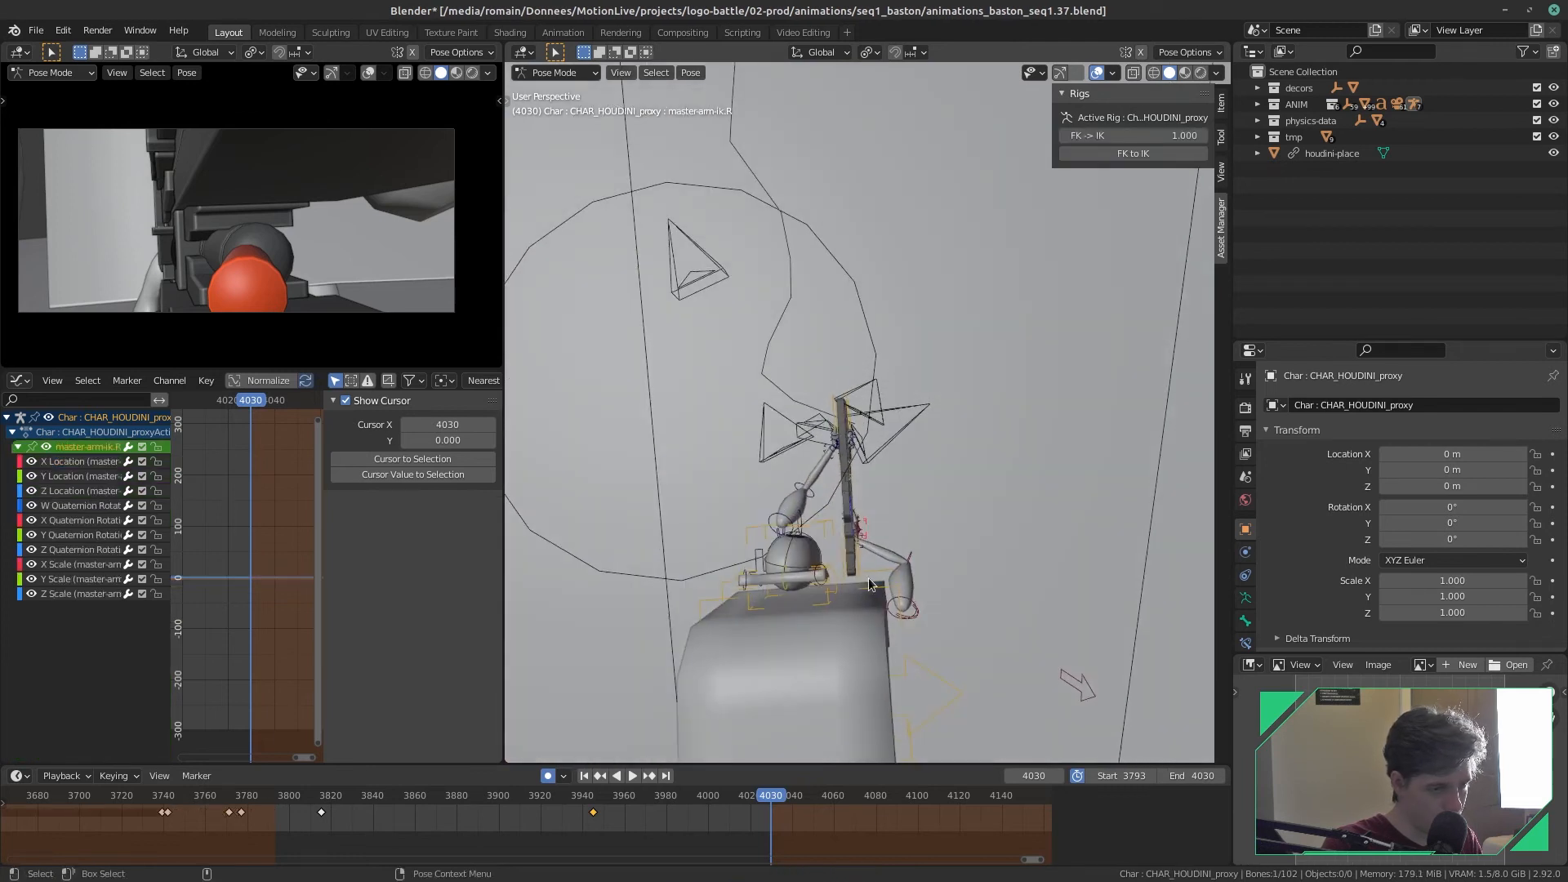
pyautogui.click(872, 520)
pyautogui.press('r')
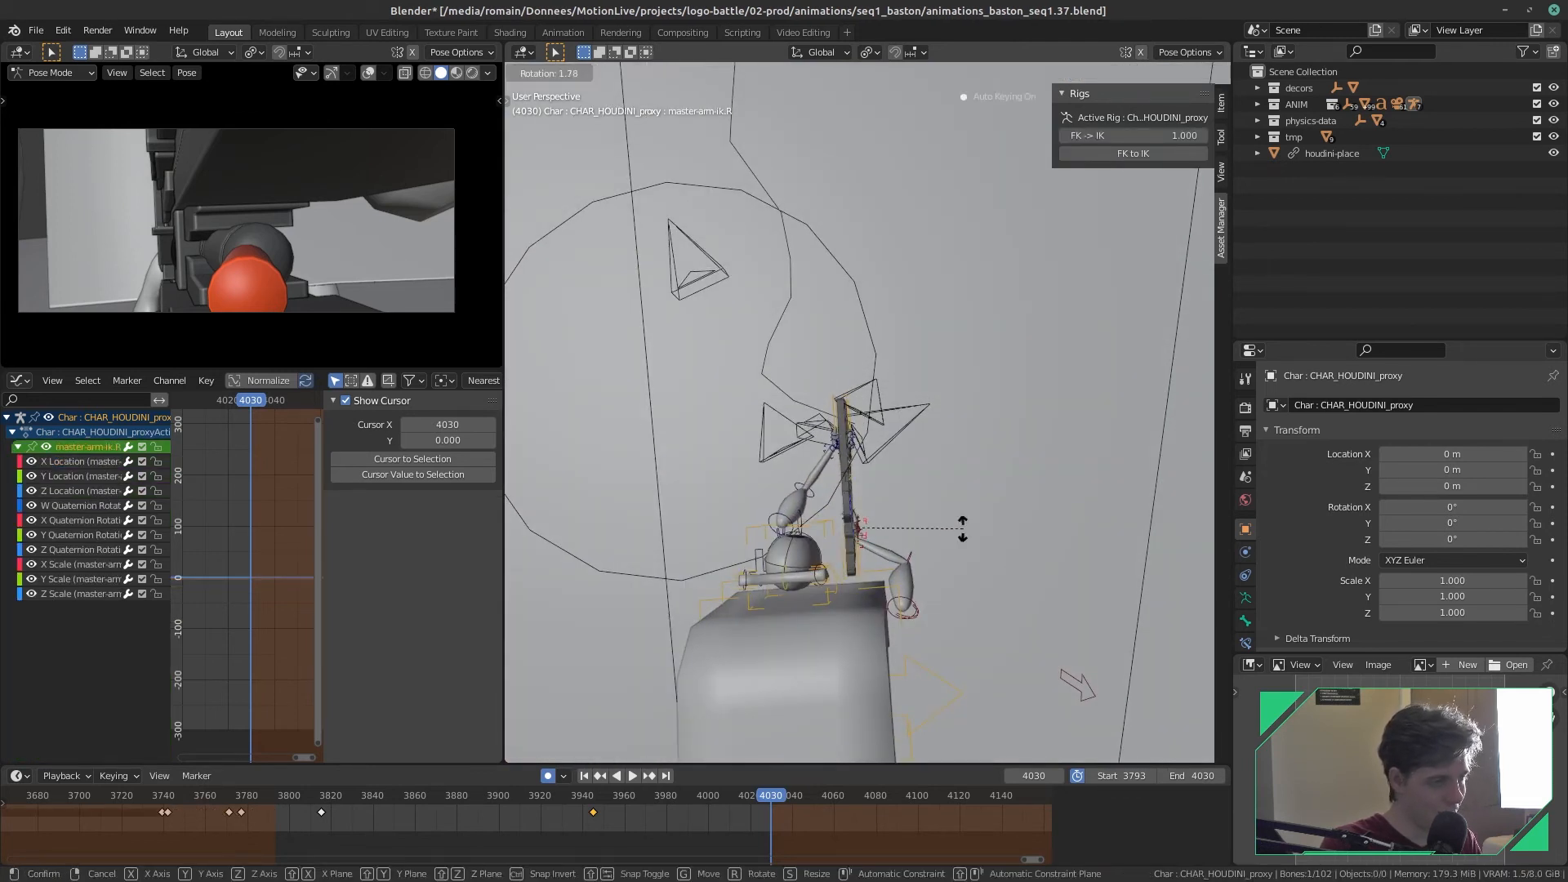
pyautogui.click(964, 527)
# - Rotate the arm-ik.R hand control at frame 4030 to swing the rifle
pyautogui.moveTo(948, 566); pyautogui.dragTo(889, 506, button='middle')
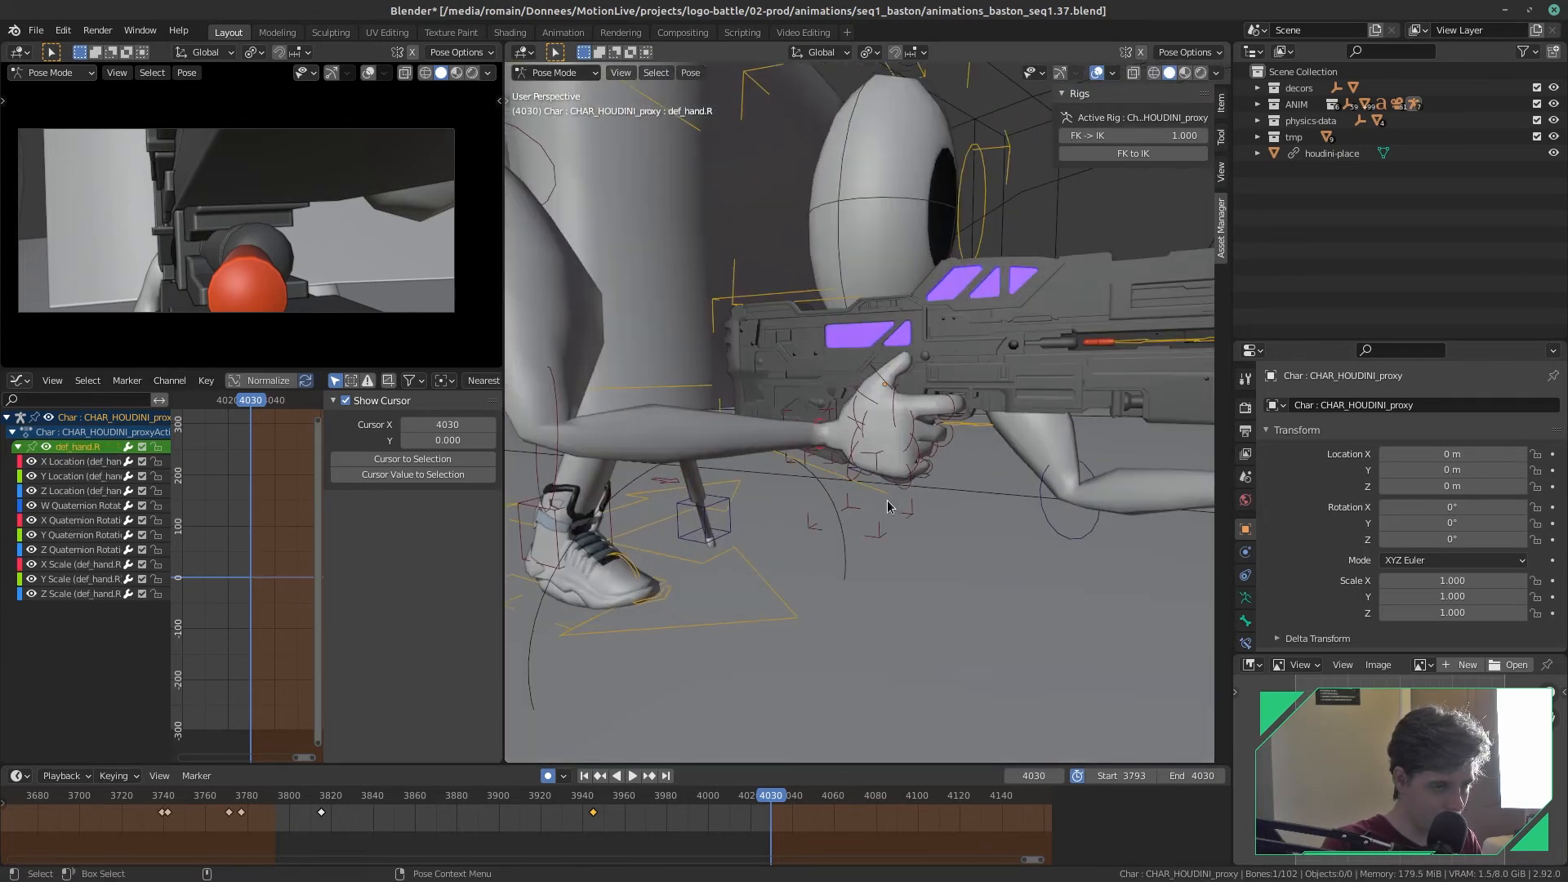
pyautogui.click(819, 434)
pyautogui.press('r')
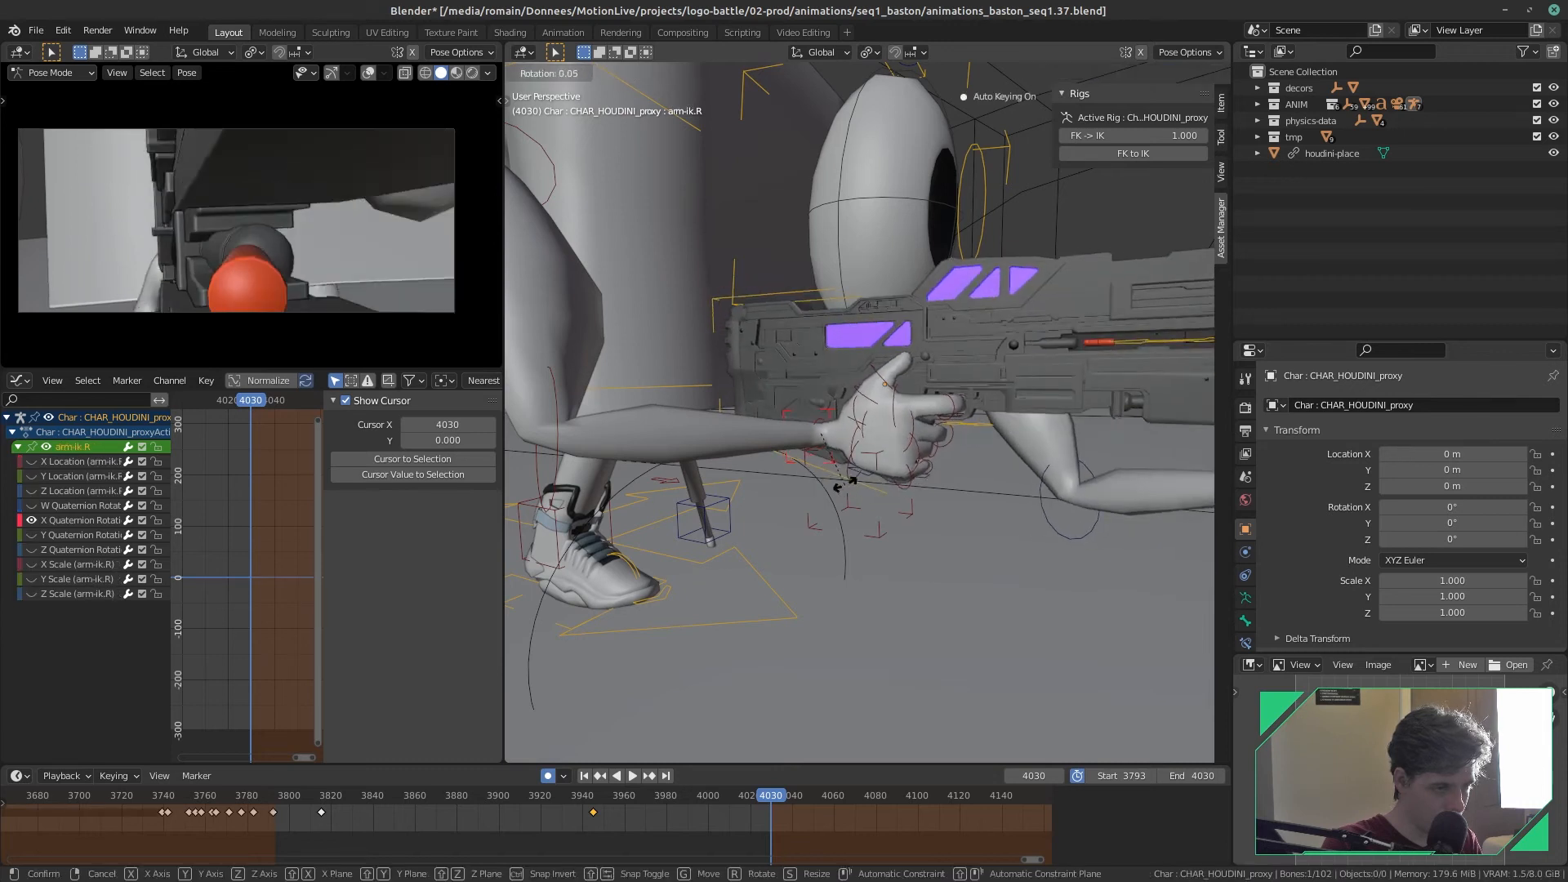
pyautogui.click(1052, 570)
# - Adjust the rifle's aim at frame 4030 by rotating the arm-ik.R control further around global Z
pyautogui.moveTo(1051, 570); pyautogui.dragTo(1057, 576, button='middle')
pyautogui.keyDown('alt'); pyautogui.moveTo(1057, 578); pyautogui.dragTo(921, 646); pyautogui.keyUp('alt')
pyautogui.keyDown('alt'); pyautogui.moveTo(921, 562); pyautogui.dragTo(931, 614); pyautogui.keyUp('alt')
pyautogui.scroll(-8, 928, 583)
pyautogui.press('r')
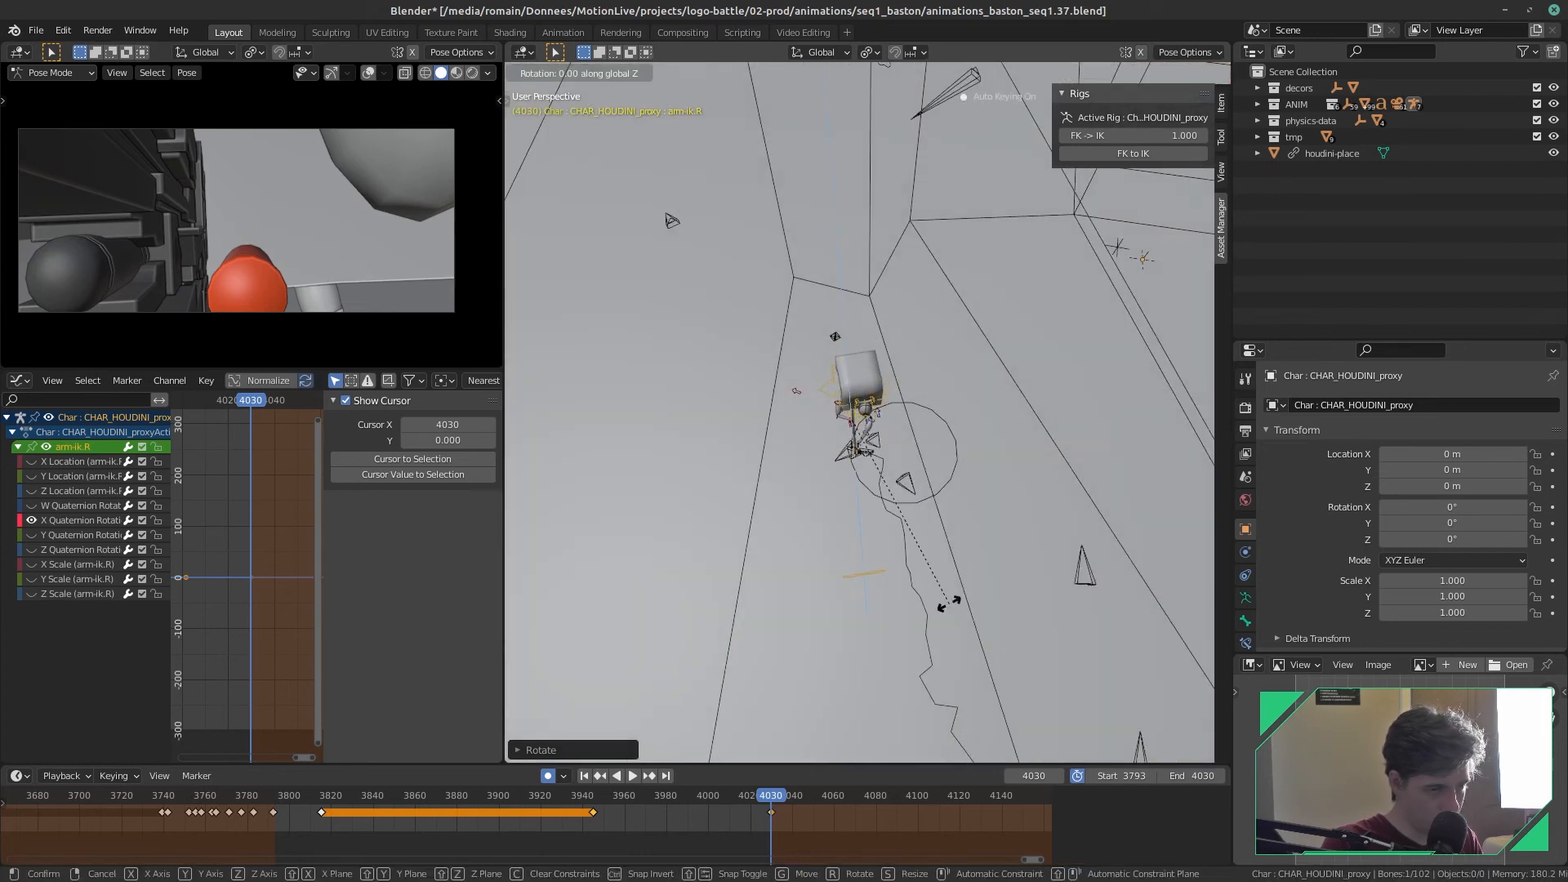
pyautogui.click(939, 605)
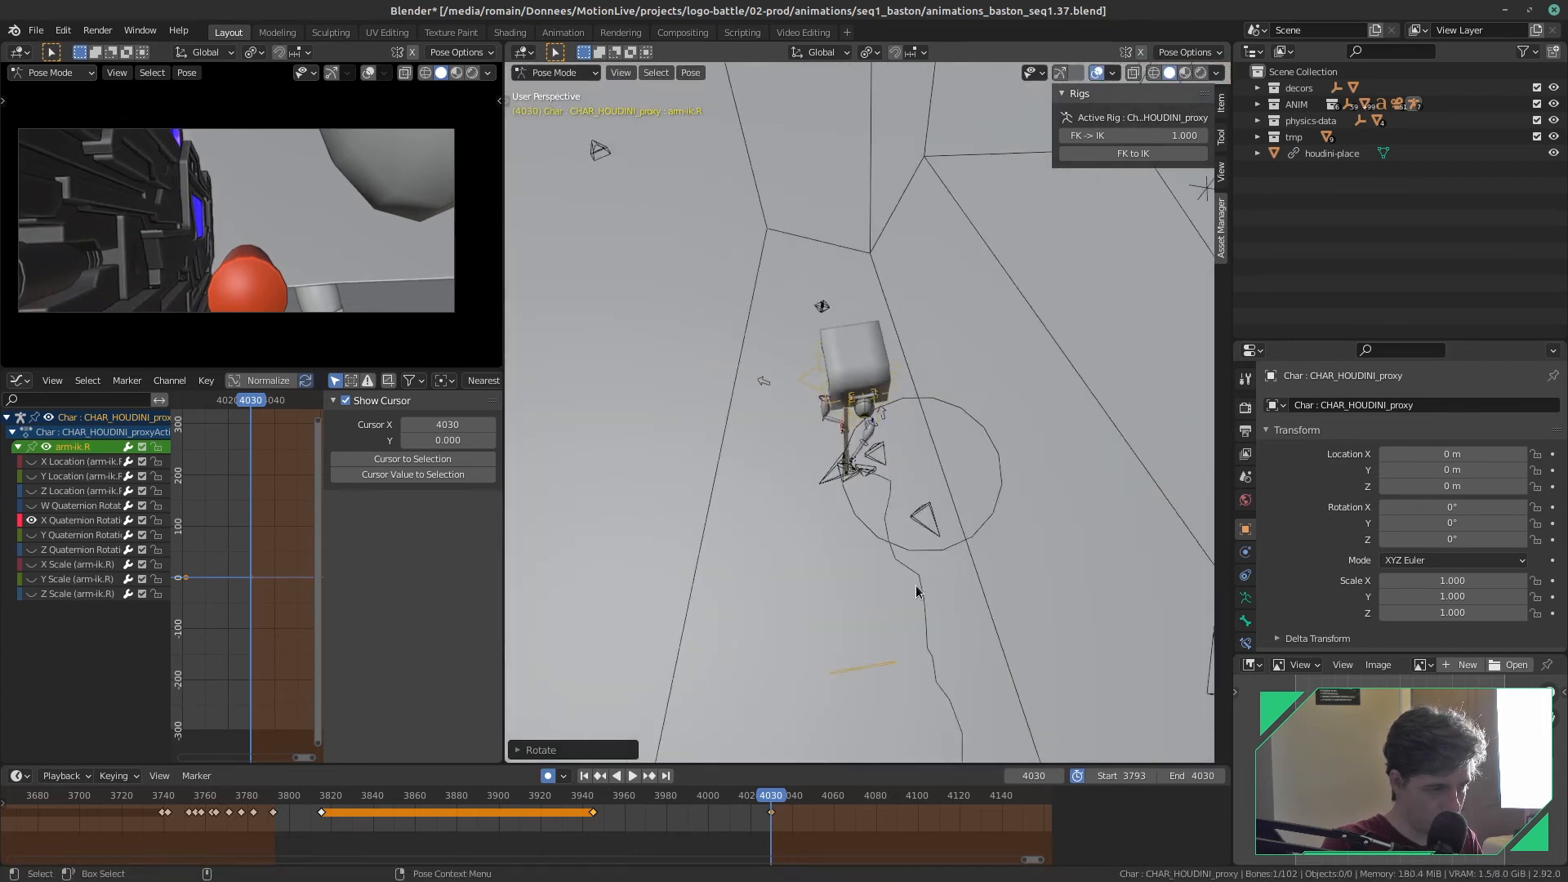
# - Move the master-arm-ik.R control at frame 4030 to line the rifle's barrel up with the bullet in the camera view
pyautogui.scroll(10, 915, 587)
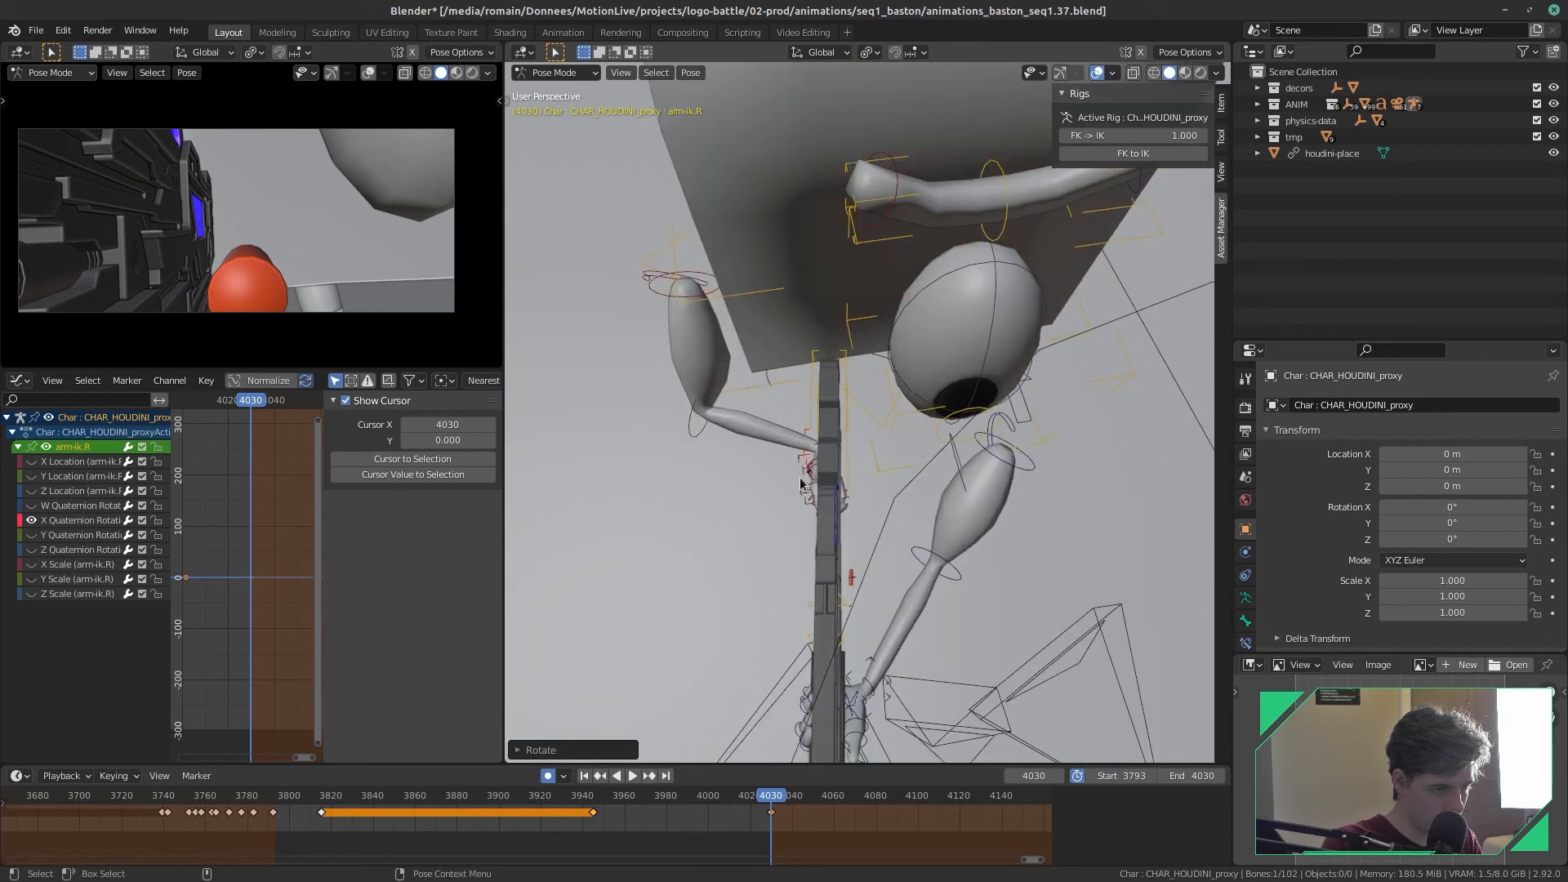
pyautogui.press('g')
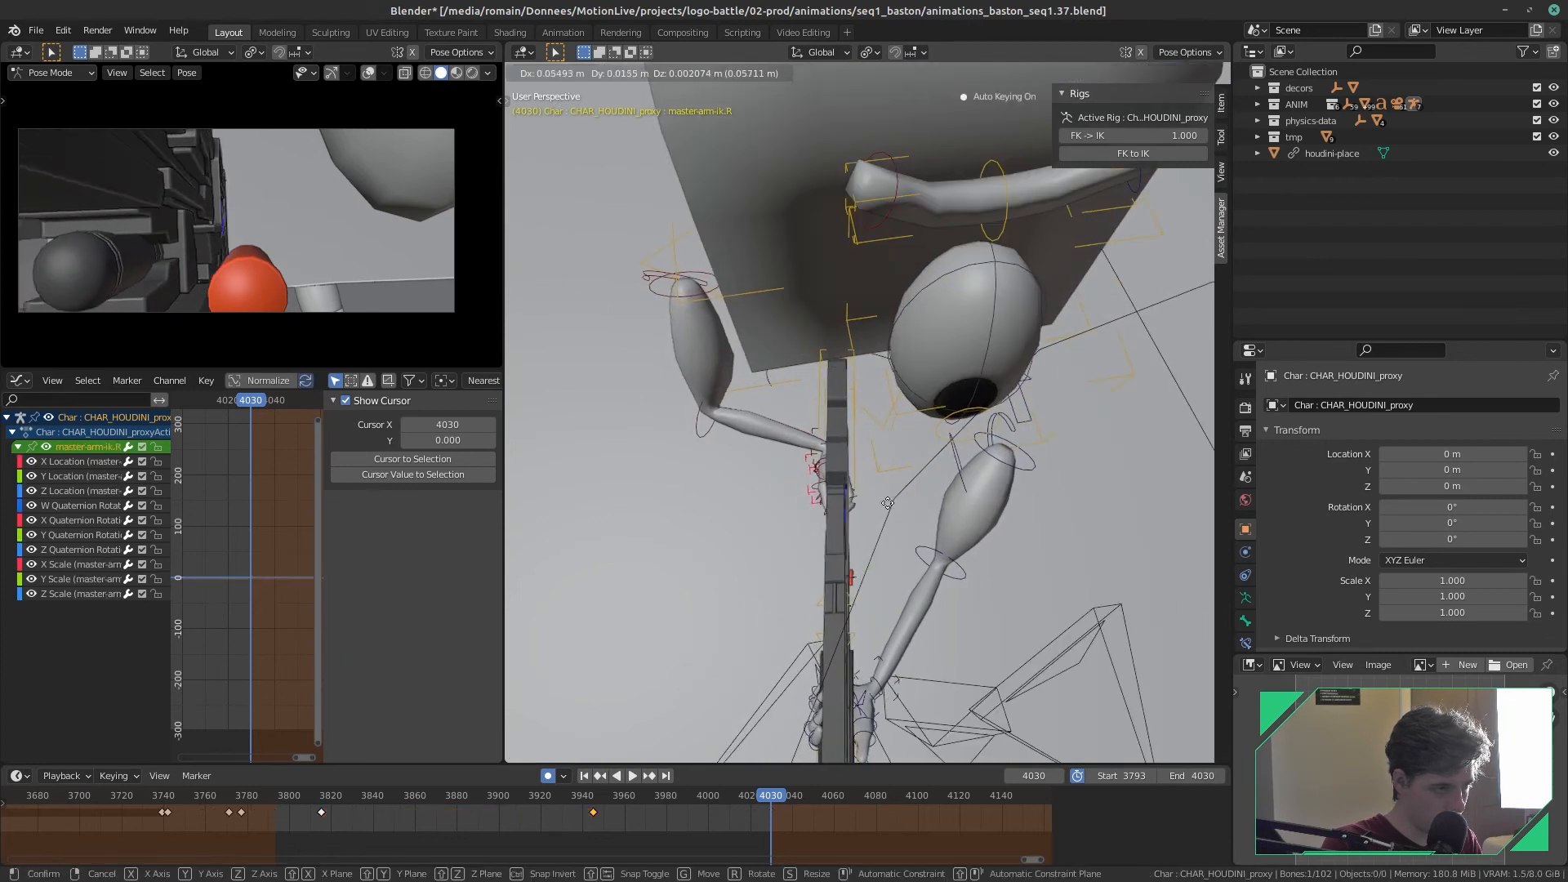
pyautogui.click(992, 503)
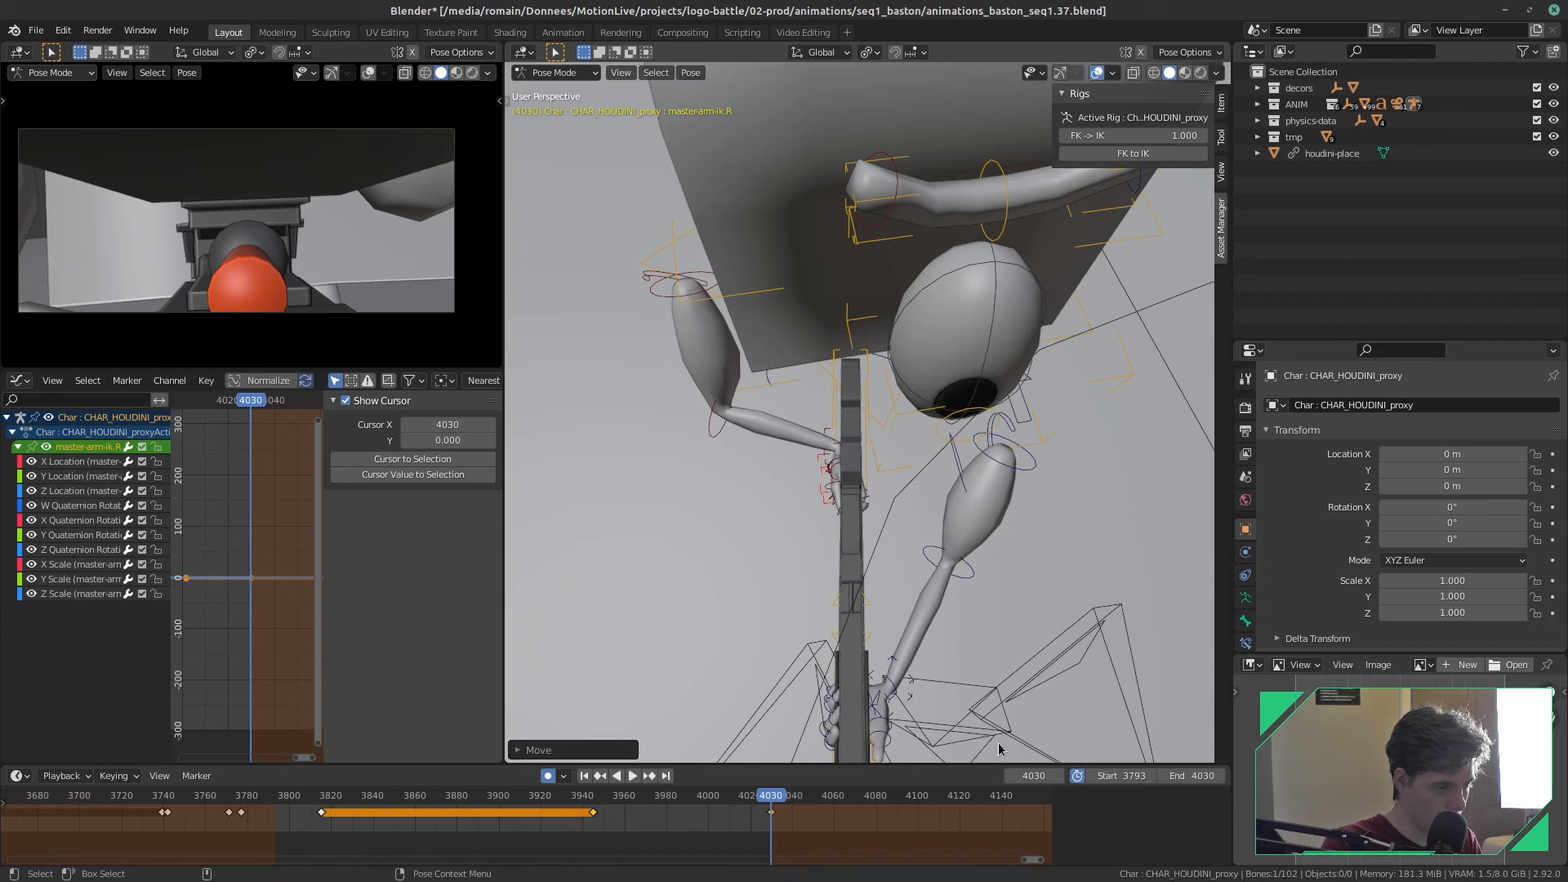
# - Play back the end of the shot up to frame 4030 and save the file
pyautogui.click(725, 811)
pyautogui.press('space')
pyautogui.click(660, 812)
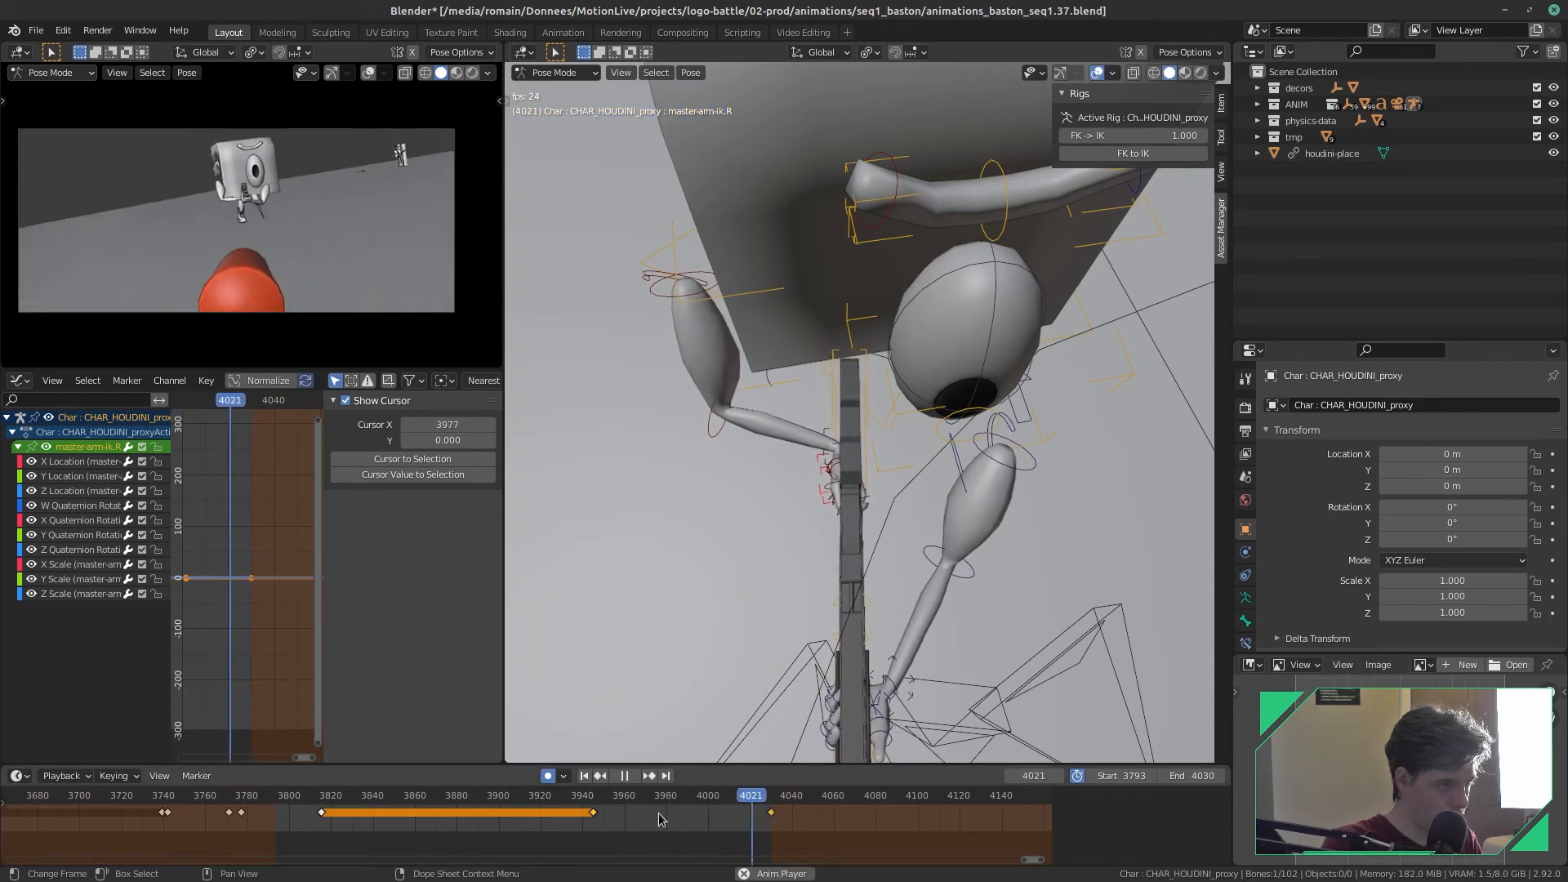
pyautogui.press('space')
pyautogui.hotkey('ctrl', 's')
pyautogui.click(717, 801)
pyautogui.press('space')
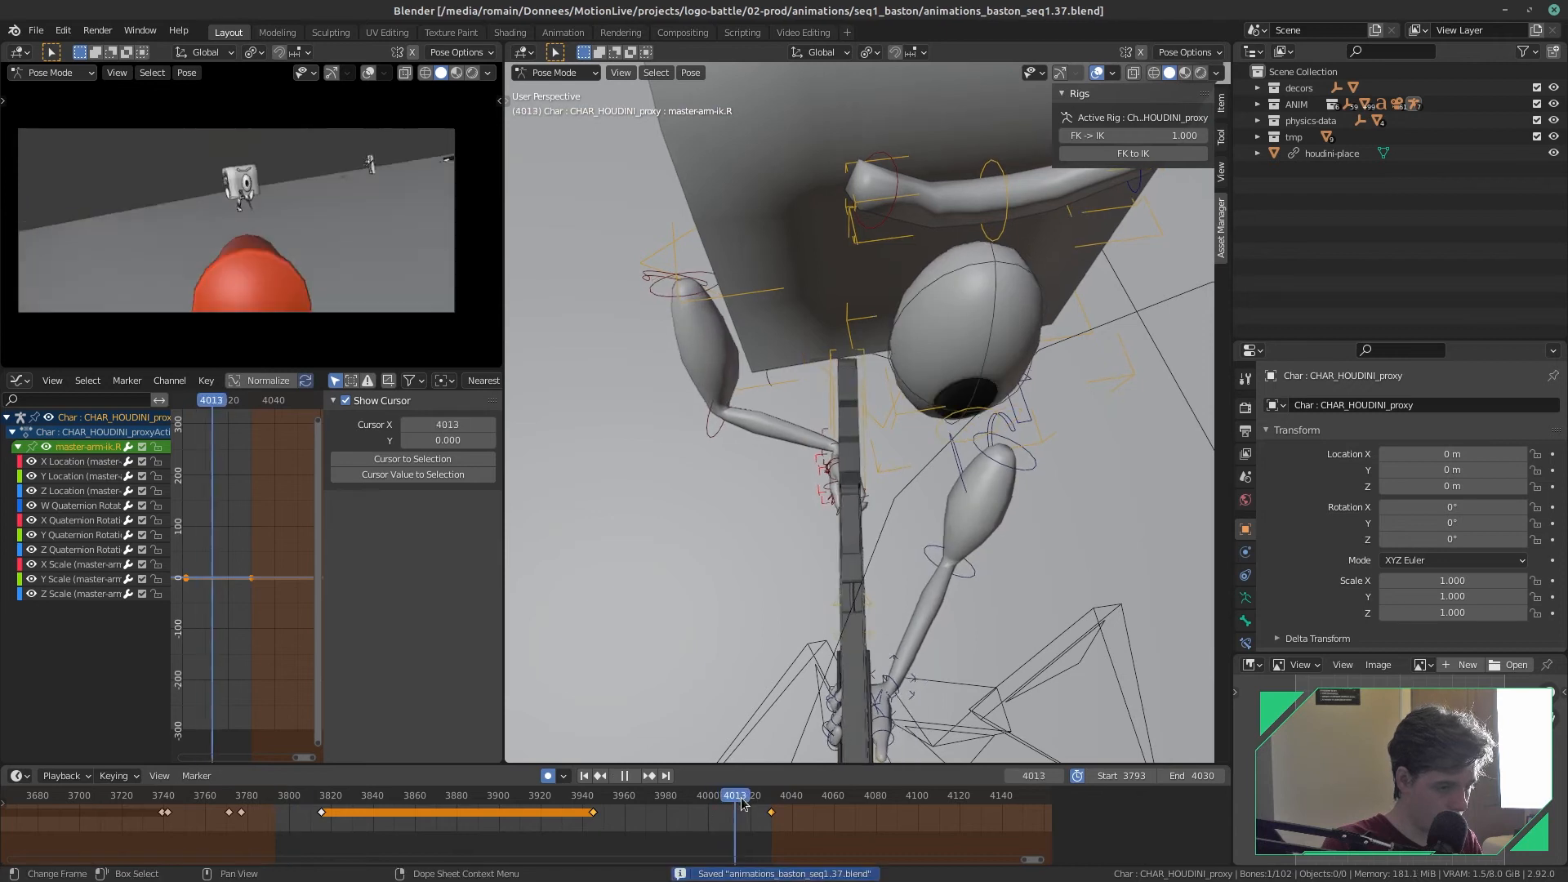
# - Pose the eyebrow at frame 4002 by rotating its end controls and moving its middle control into a frown
pyautogui.moveTo(721, 810); pyautogui.dragTo(711, 819)
pyautogui.press('space')
pyautogui.moveTo(693, 704); pyautogui.dragTo(780, 498, button='middle')
pyautogui.click(739, 270)
pyautogui.press('r')
pyautogui.click(907, 424)
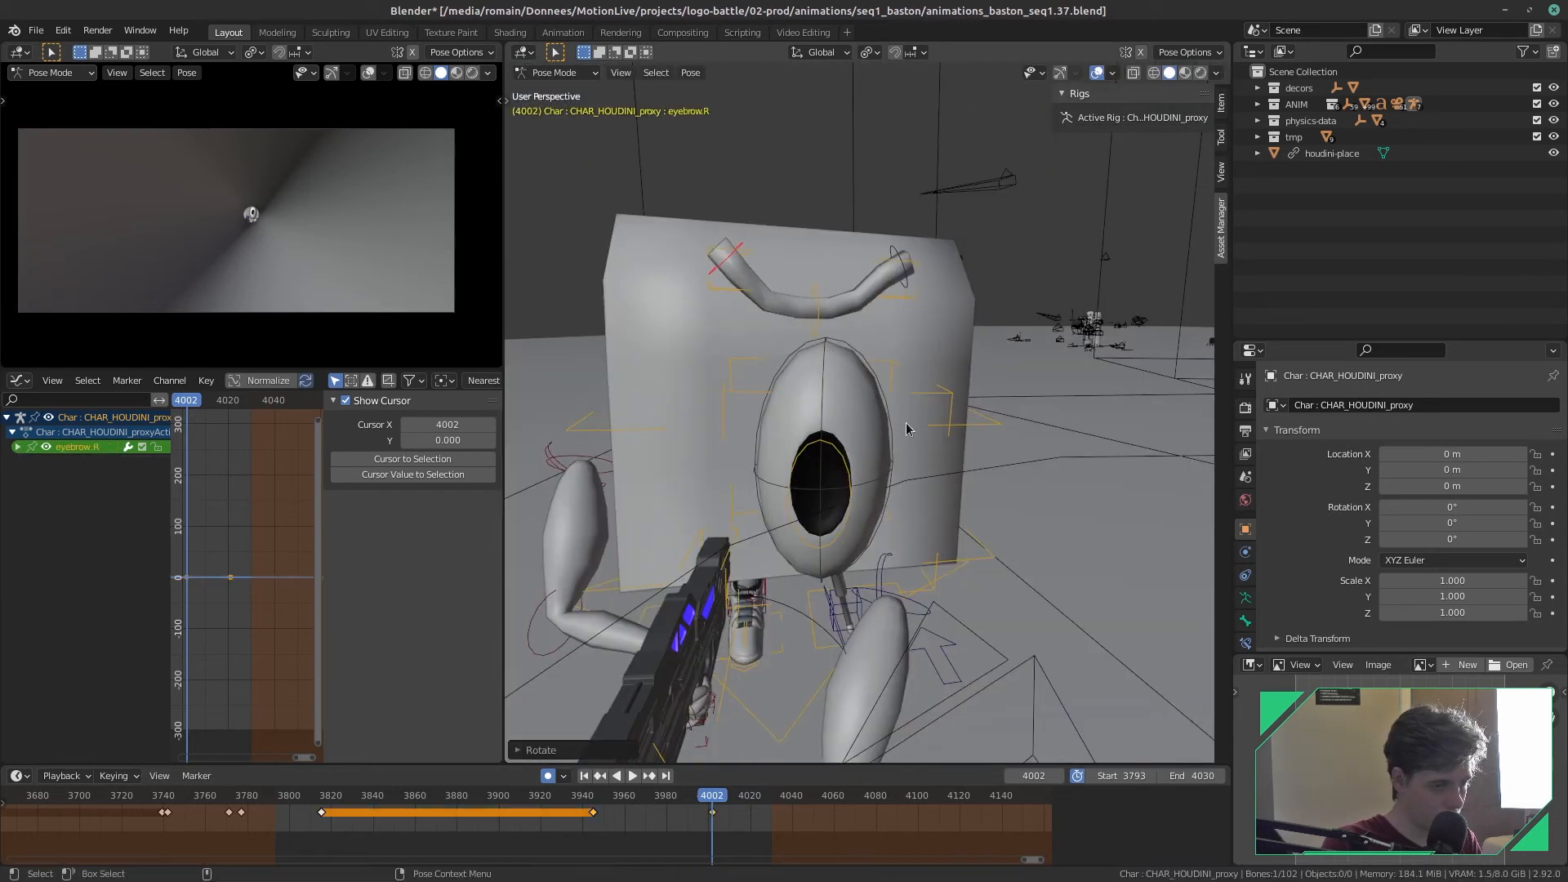
pyautogui.click(836, 309)
pyautogui.press('g')
pyautogui.click(781, 282)
pyautogui.press('r')
pyautogui.click(840, 266)
# - Rotate the eyebrow's end controls, including eyebrow.L, at frame 4029
pyautogui.moveTo(725, 797); pyautogui.dragTo(768, 798)
pyautogui.press('r')
pyautogui.click(854, 540)
pyautogui.press('r')
pyautogui.click(926, 330)
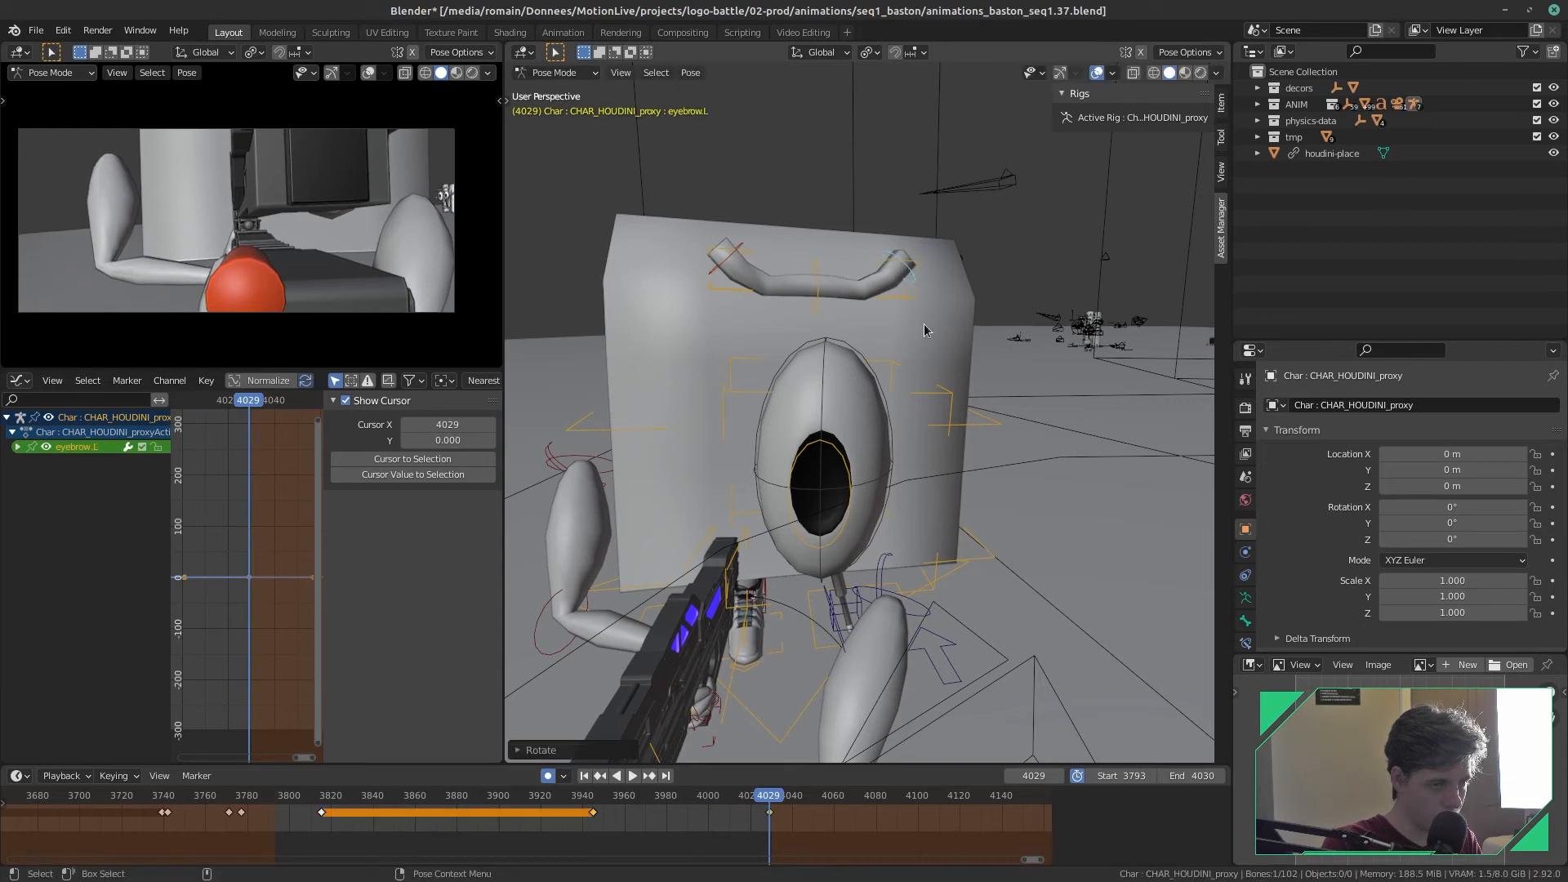
# - Lower the middle eyebrow control along Z and the master-eyebrow control at frame 4029, and save the file
pyautogui.click(811, 311)
pyautogui.press('g')
pyautogui.press('z')
pyautogui.click(812, 332)
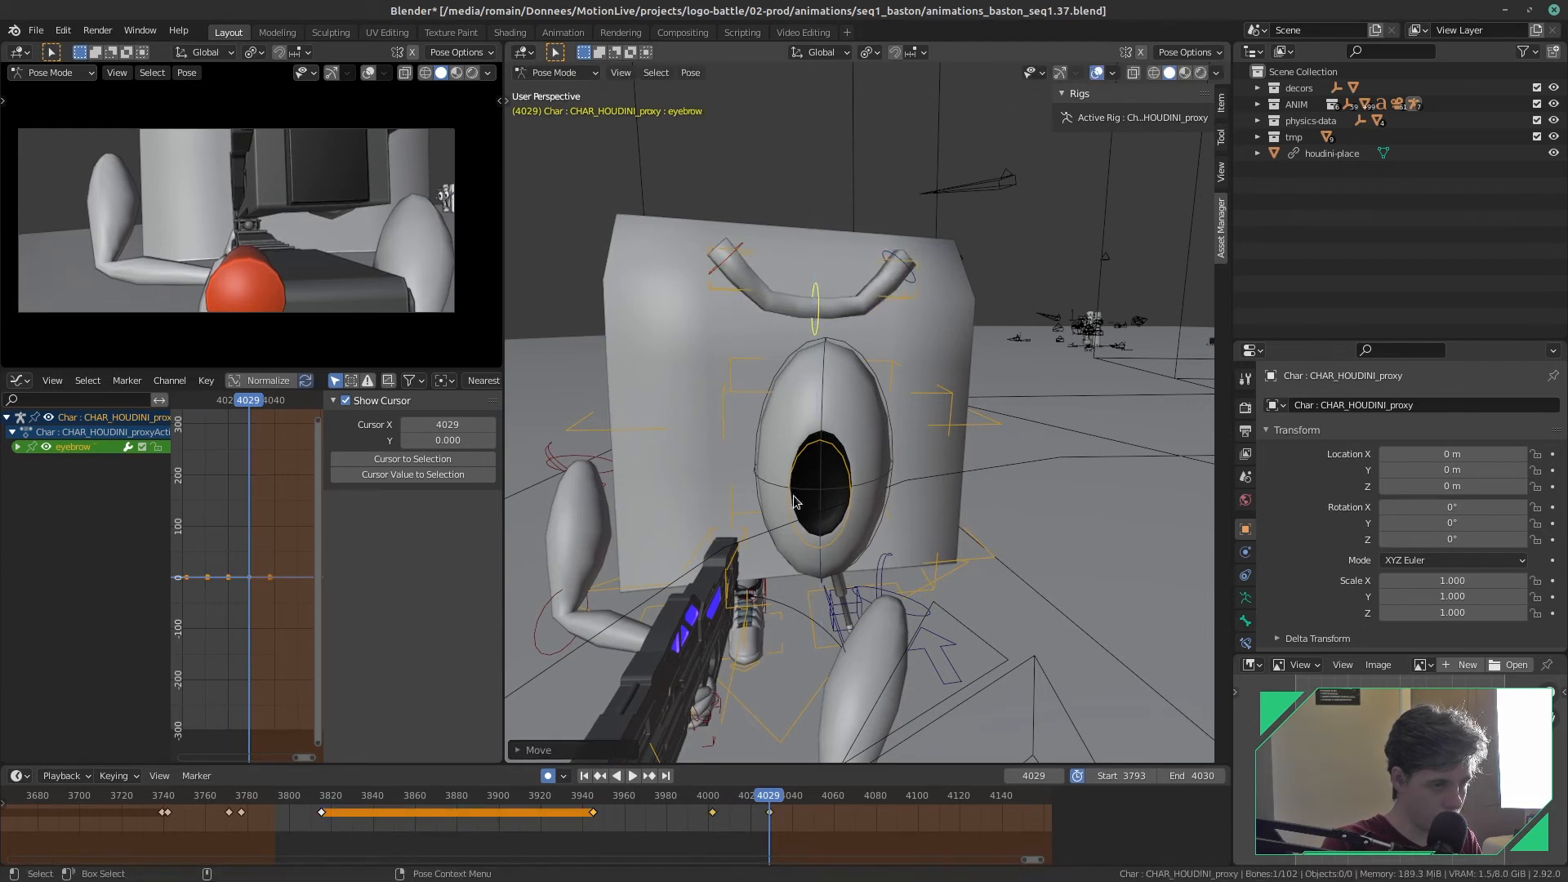
pyautogui.click(732, 294)
pyautogui.press('g')
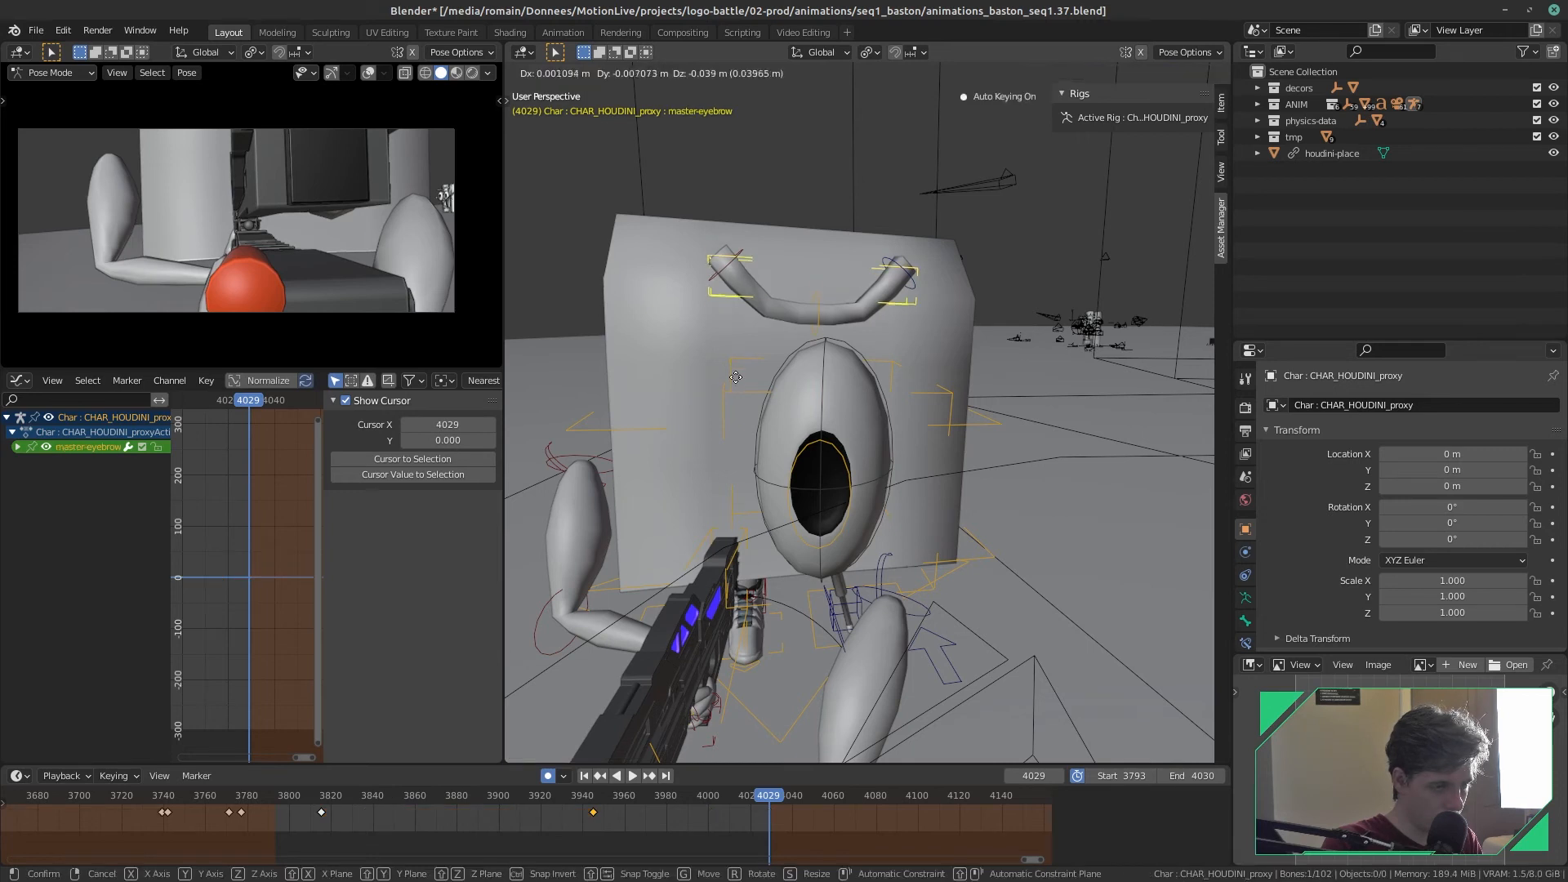
pyautogui.click(736, 380)
pyautogui.hotkey('ctrl', 's')
# - Play back the whole shot from its start near frame 3793 with the camera view maximized
pyautogui.moveTo(766, 803); pyautogui.dragTo(278, 825)
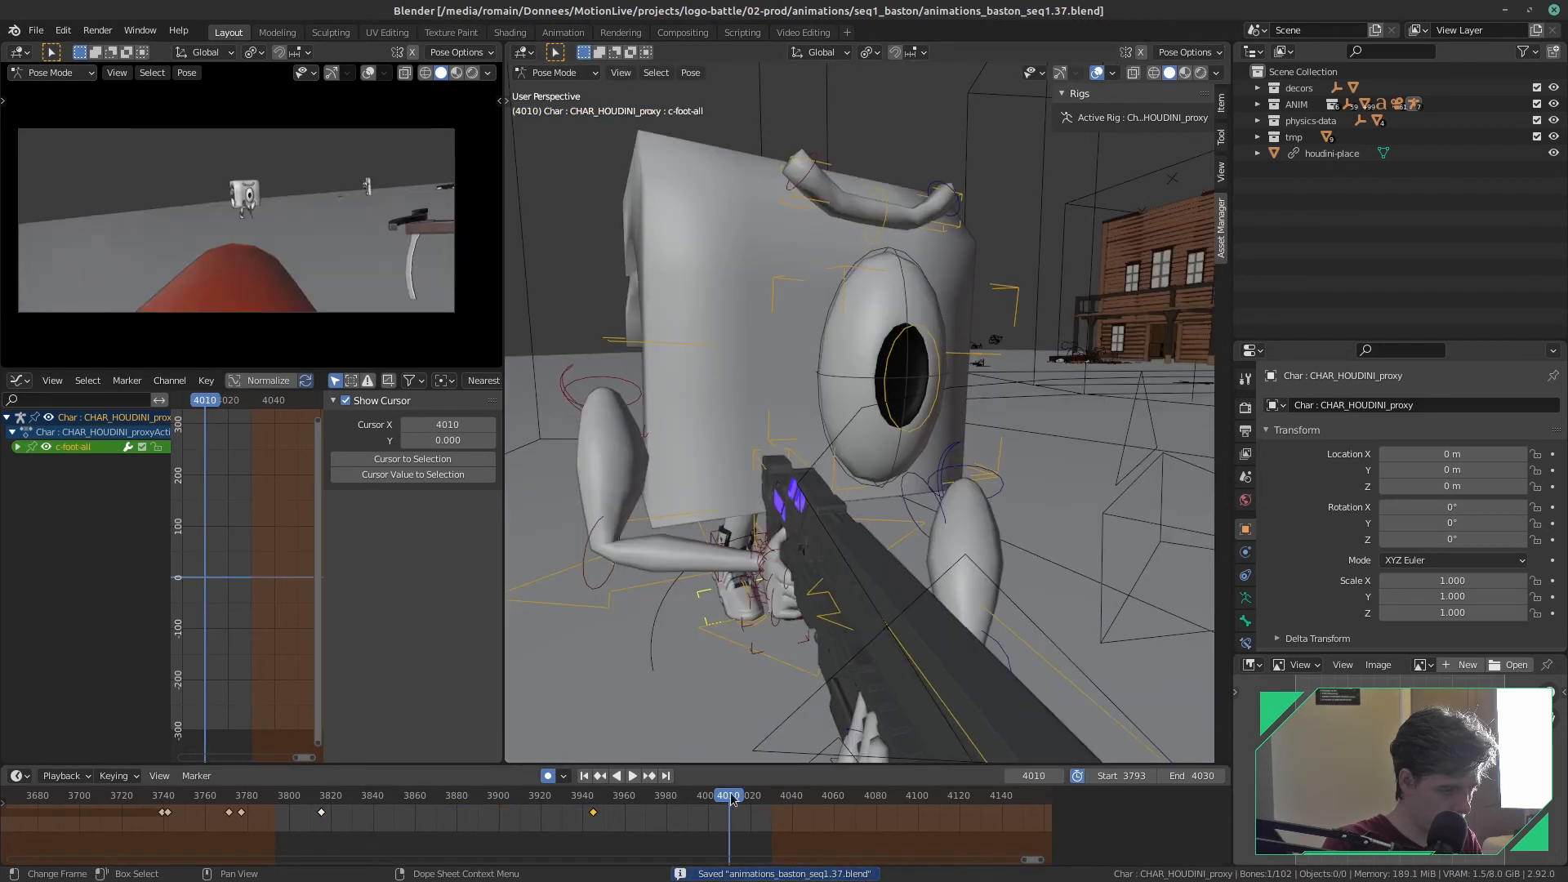
pyautogui.scroll(-3, 623, 677)
pyautogui.moveTo(622, 823); pyautogui.dragTo(726, 825)
pyautogui.press('space')
pyautogui.press('space')
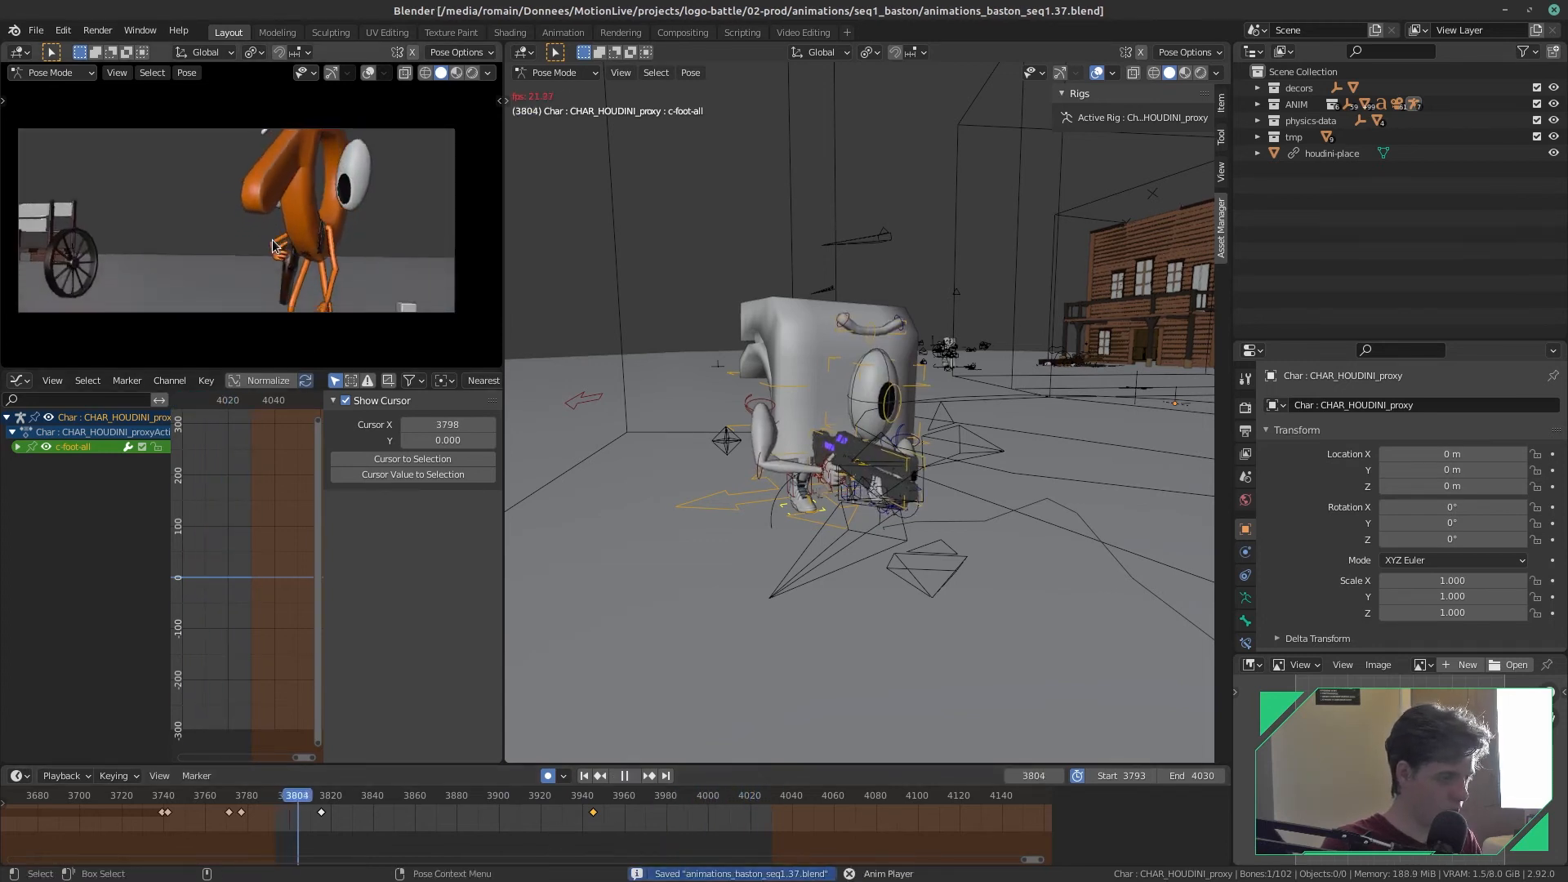
pyautogui.click(296, 808)
pyautogui.press('space')
pyautogui.hotkey('ctrl', 'space')
pyautogui.press('space')
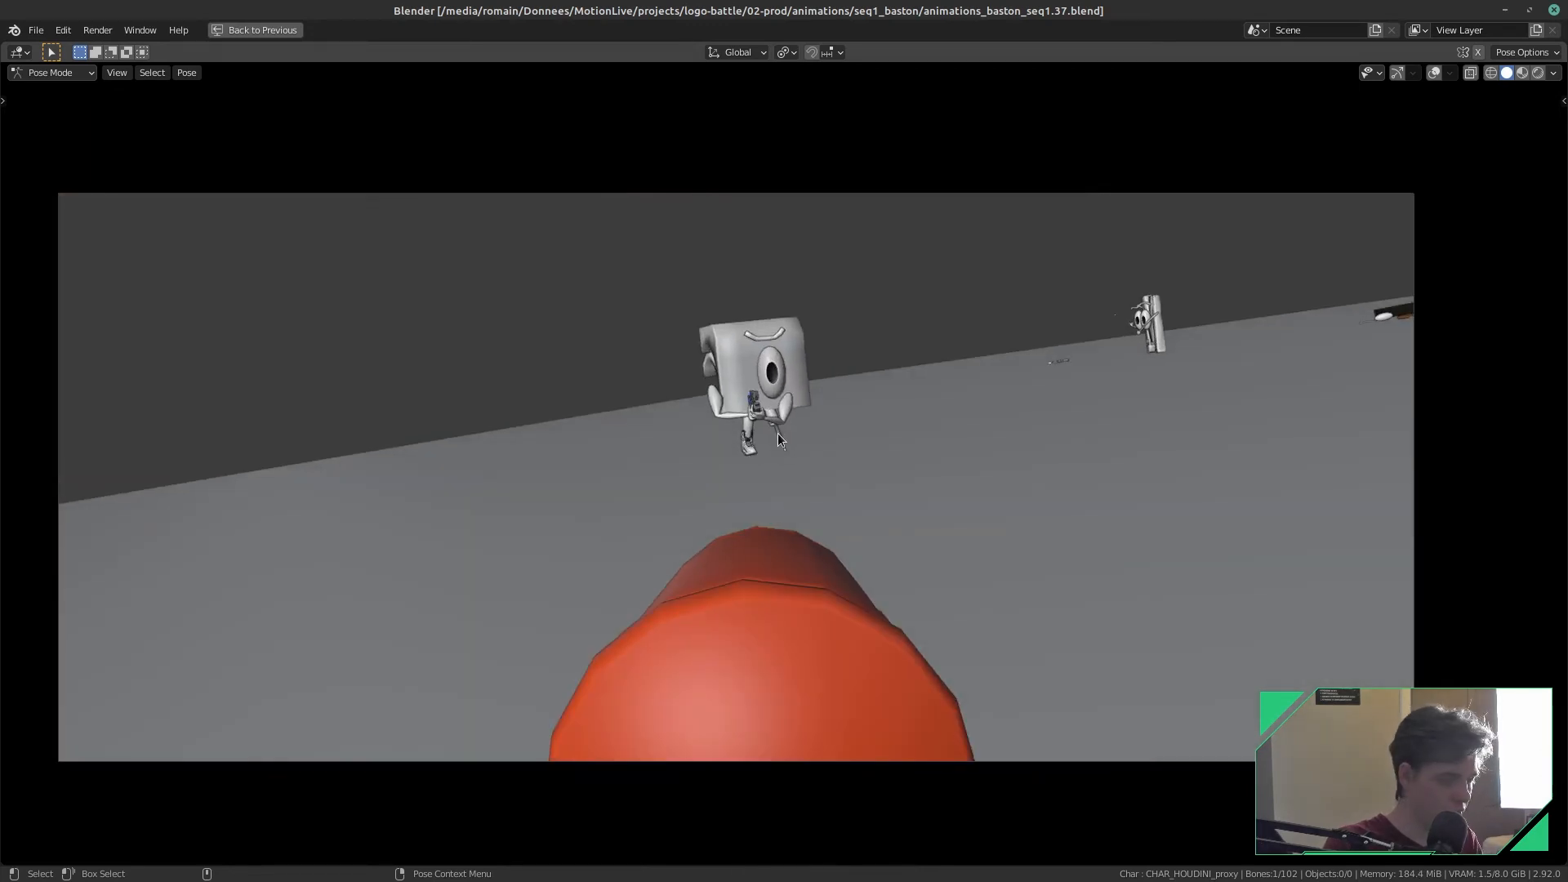
pyautogui.hotkey('ctrl', 'space')
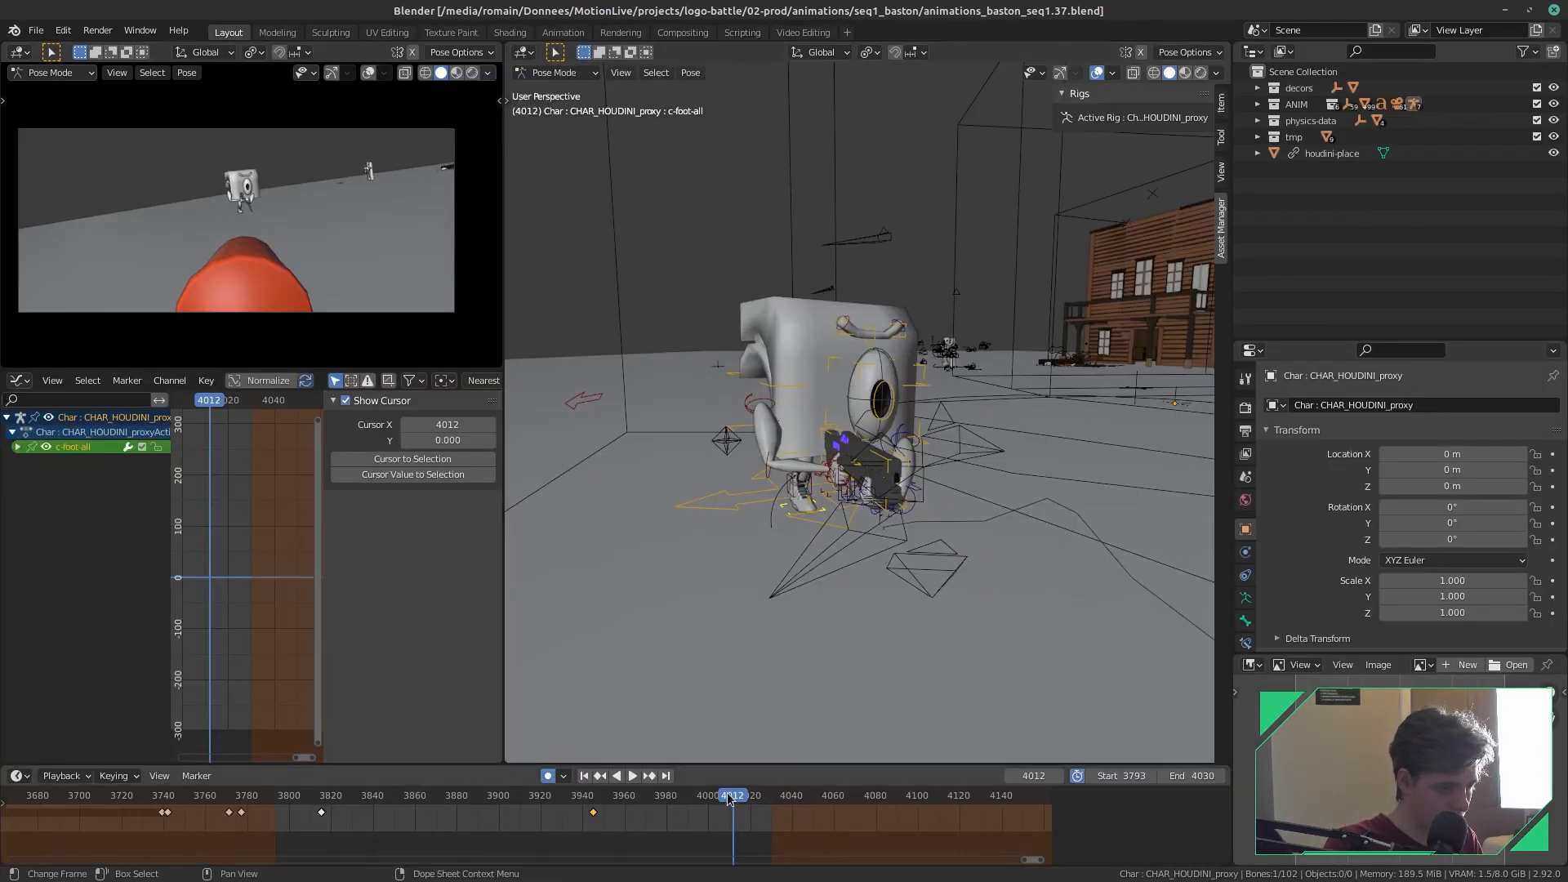
# - At frame 3973, trackball-rotate the arm-ik.R control and move the master-arm-ik.R control to adjust the rifle
pyautogui.moveTo(728, 799); pyautogui.dragTo(656, 818)
pyautogui.press('space')
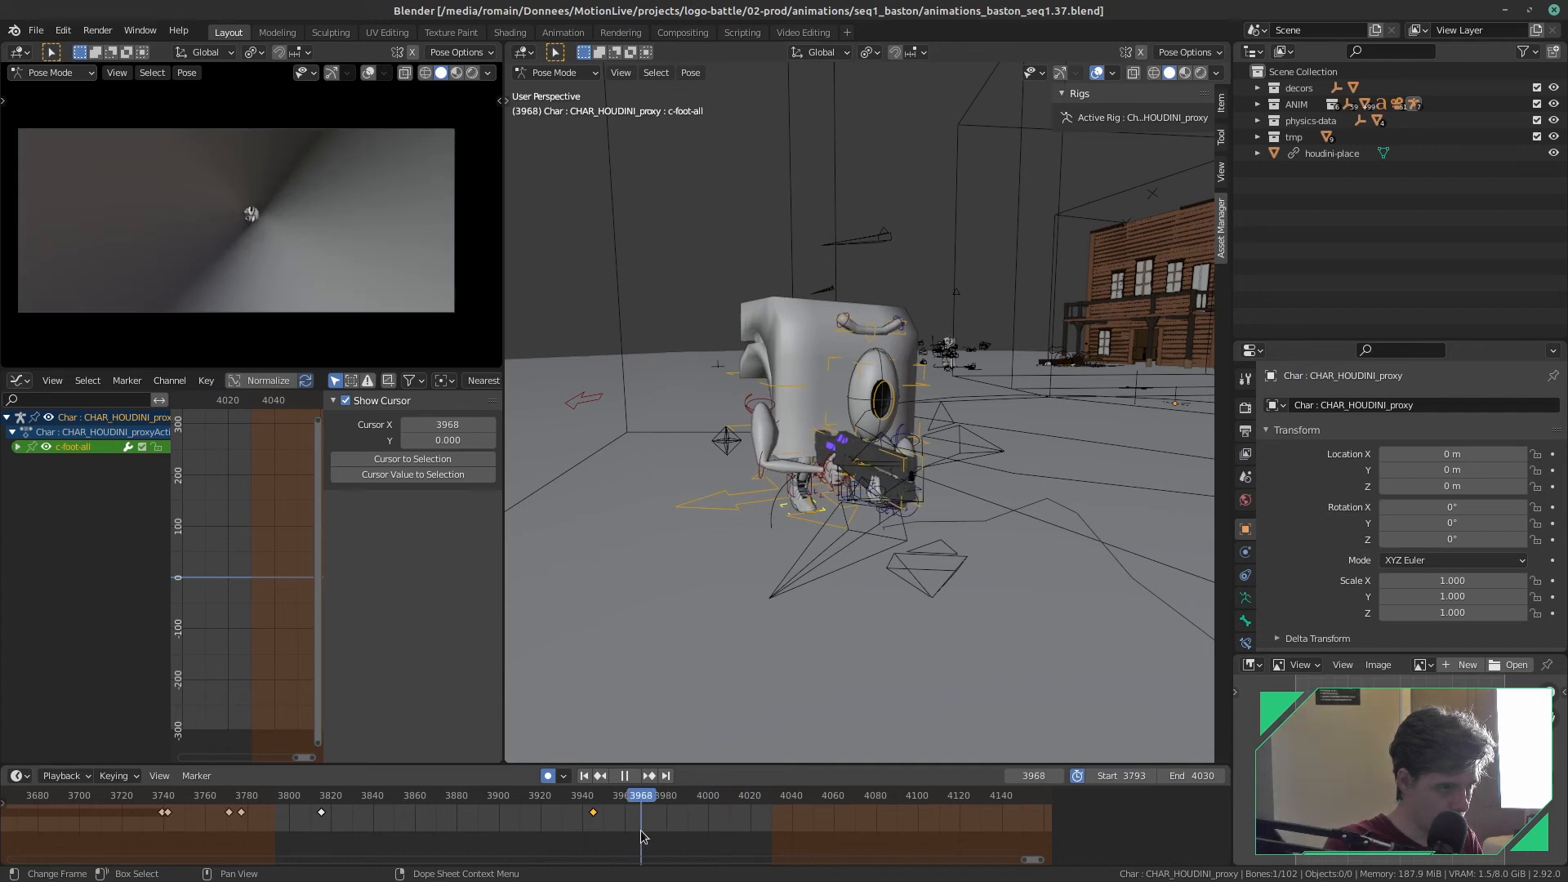
pyautogui.moveTo(652, 825); pyautogui.dragTo(652, 824)
pyautogui.scroll(4, 777, 660)
pyautogui.moveTo(776, 660); pyautogui.dragTo(837, 572, button='middle')
pyautogui.scroll(5, 867, 647)
pyautogui.click(821, 534)
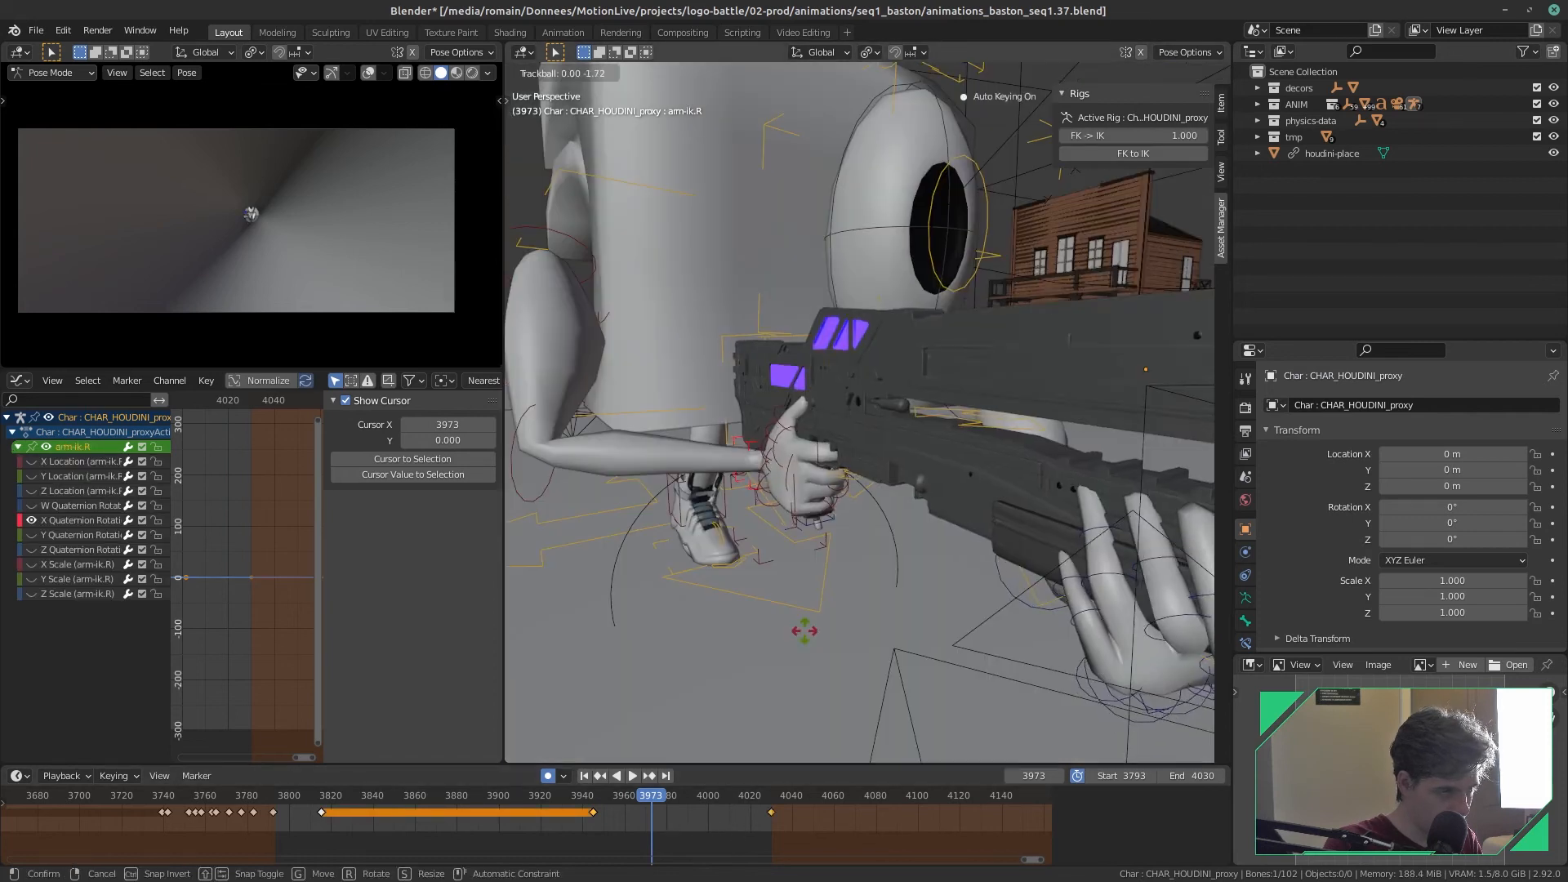
pyautogui.click(792, 561)
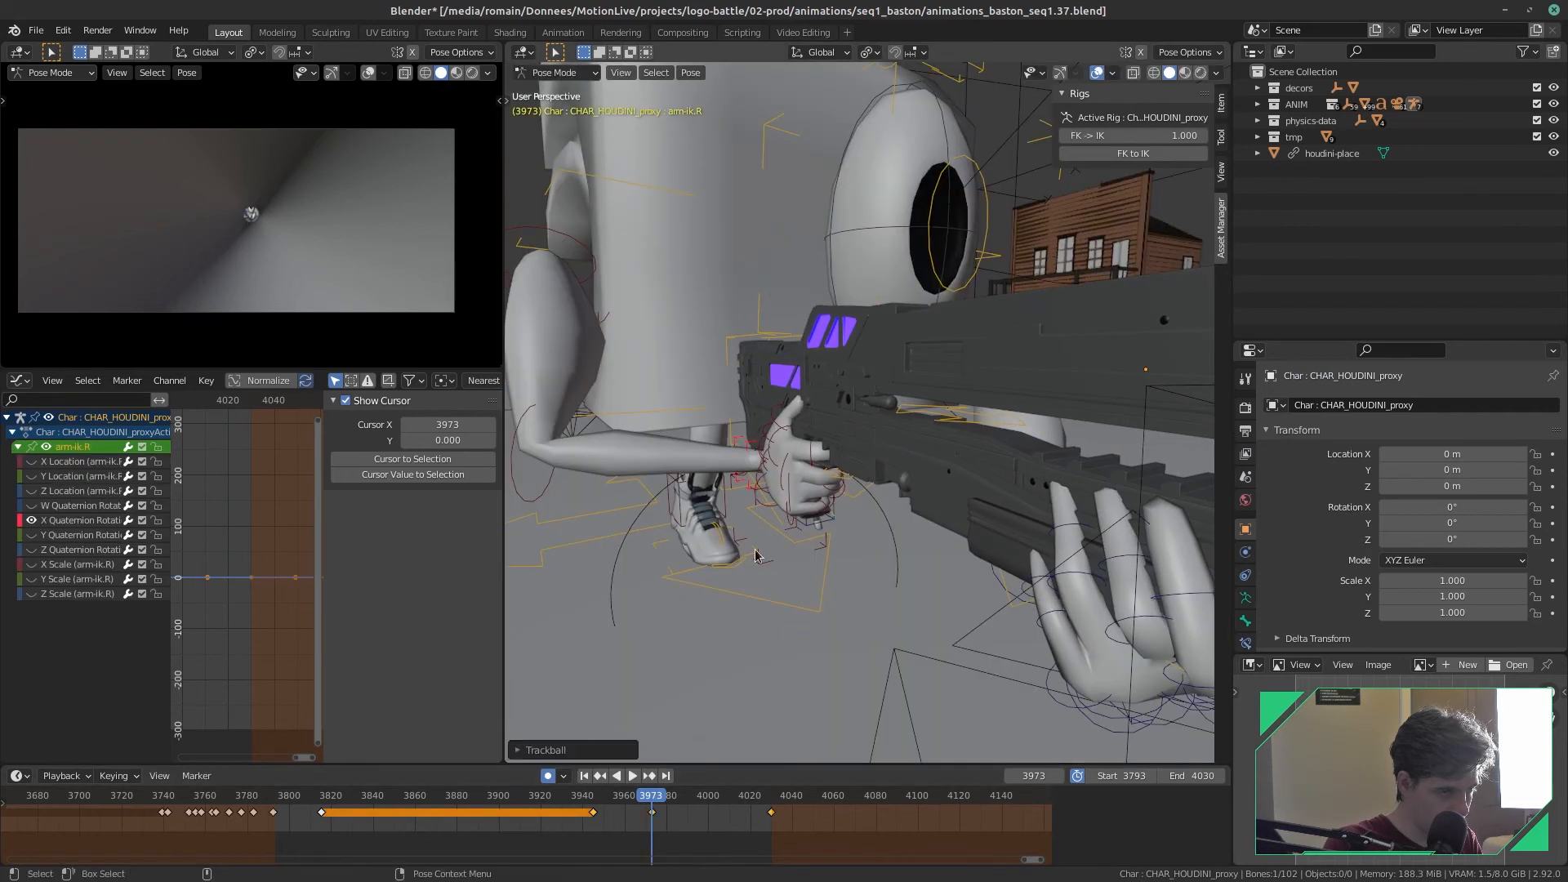
pyautogui.press('g')
pyautogui.click(760, 546)
# - Lower the aim-eyes control at frame 3973
pyautogui.scroll(-3, 858, 608)
pyautogui.keyDown('alt'); pyautogui.moveTo(874, 606); pyautogui.dragTo(764, 628); pyautogui.keyUp('alt')
pyautogui.scroll(-5, 799, 591)
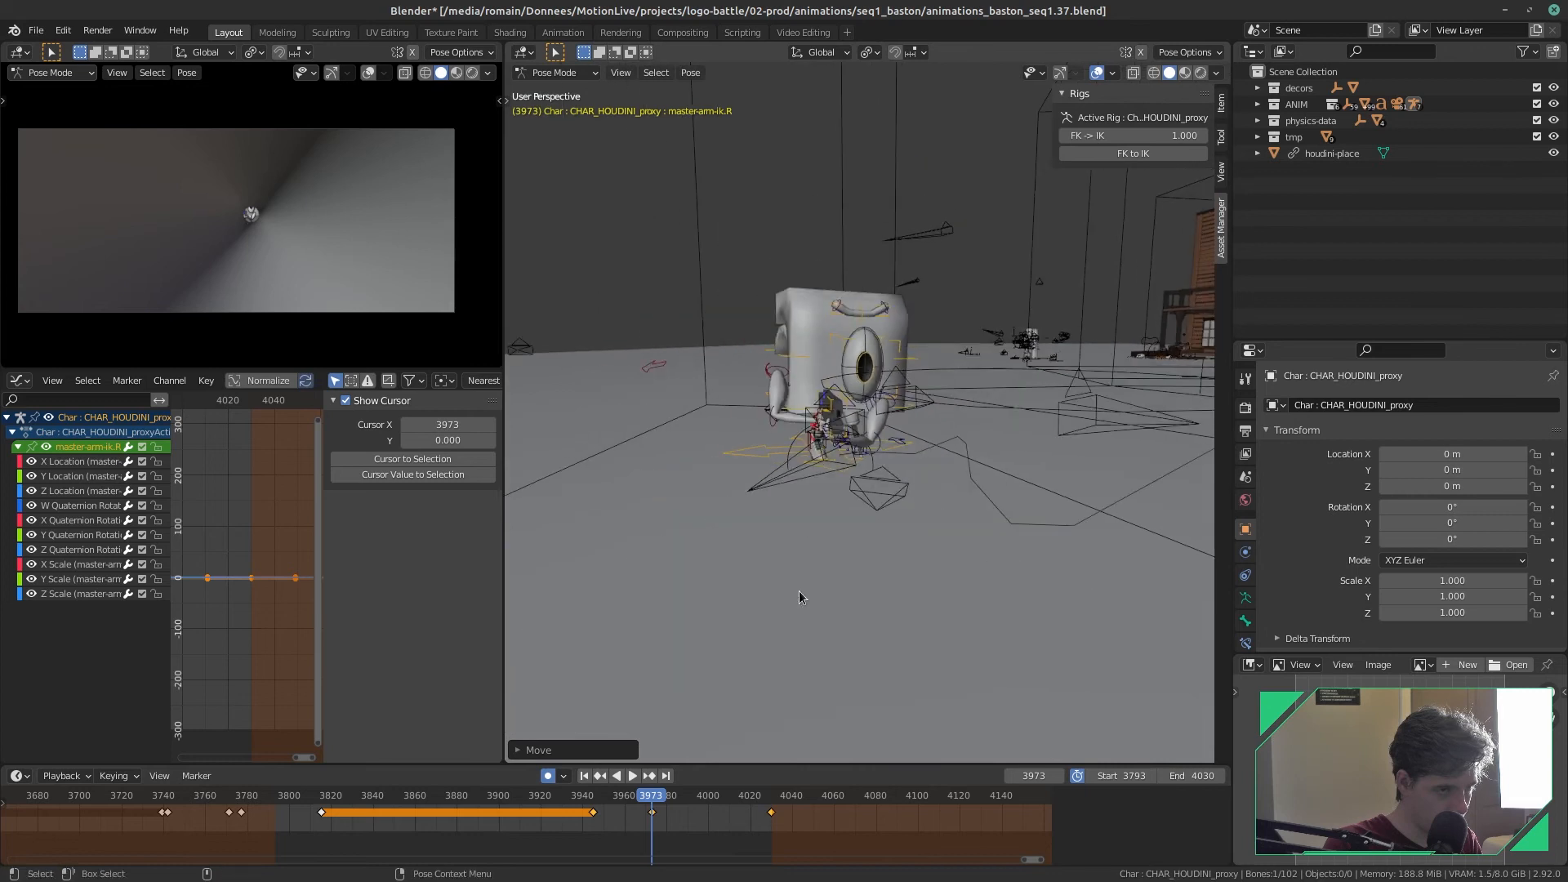
pyautogui.moveTo(848, 514); pyautogui.dragTo(813, 524, button='middle')
pyautogui.click(870, 502)
pyautogui.press('g')
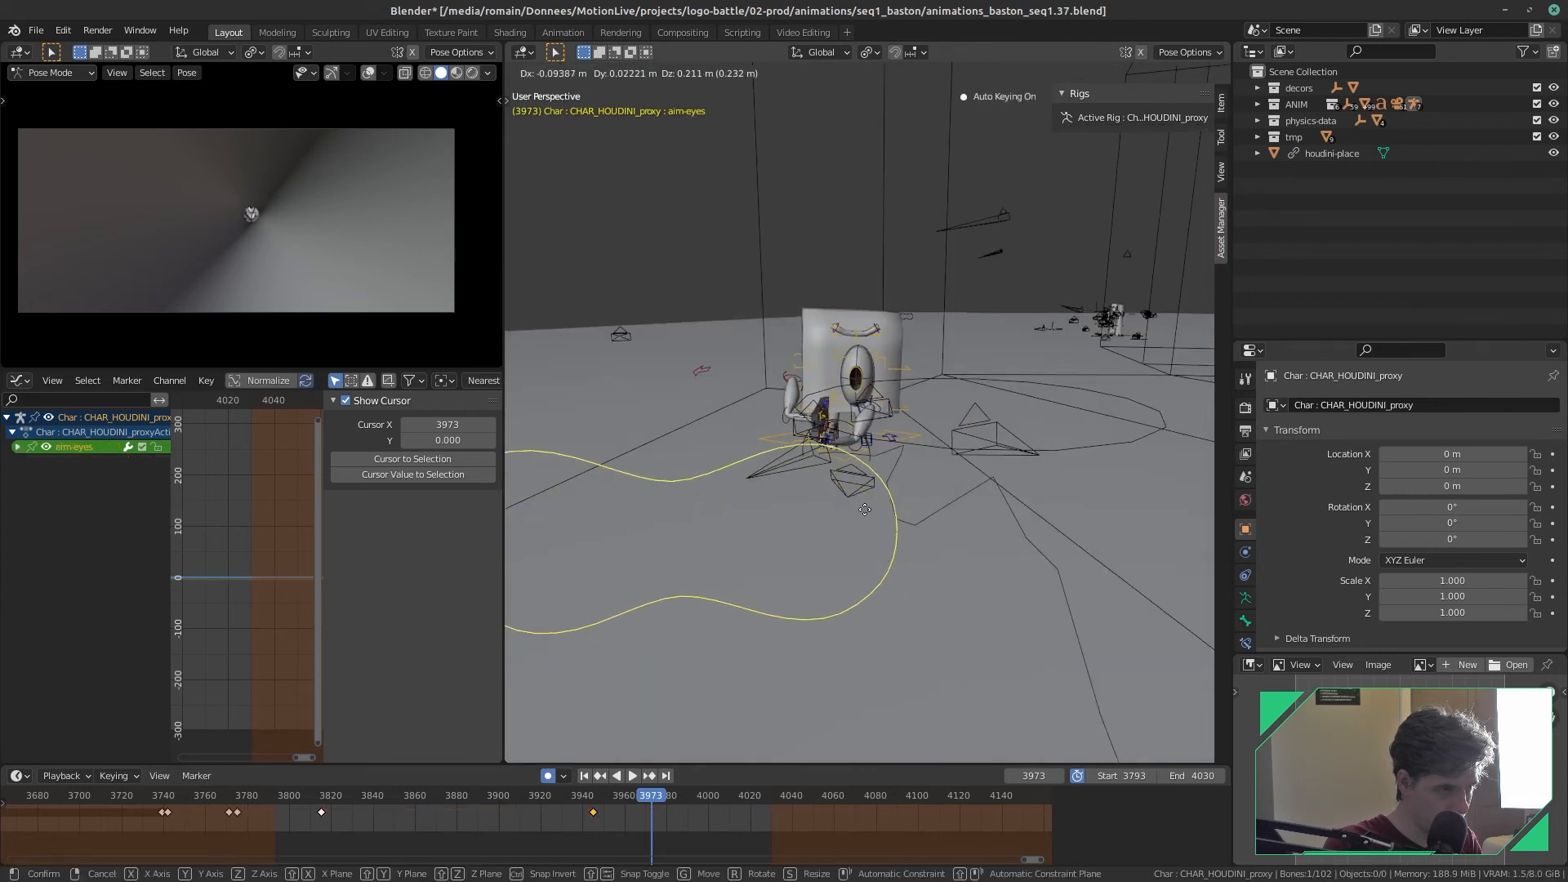
pyautogui.click(874, 622)
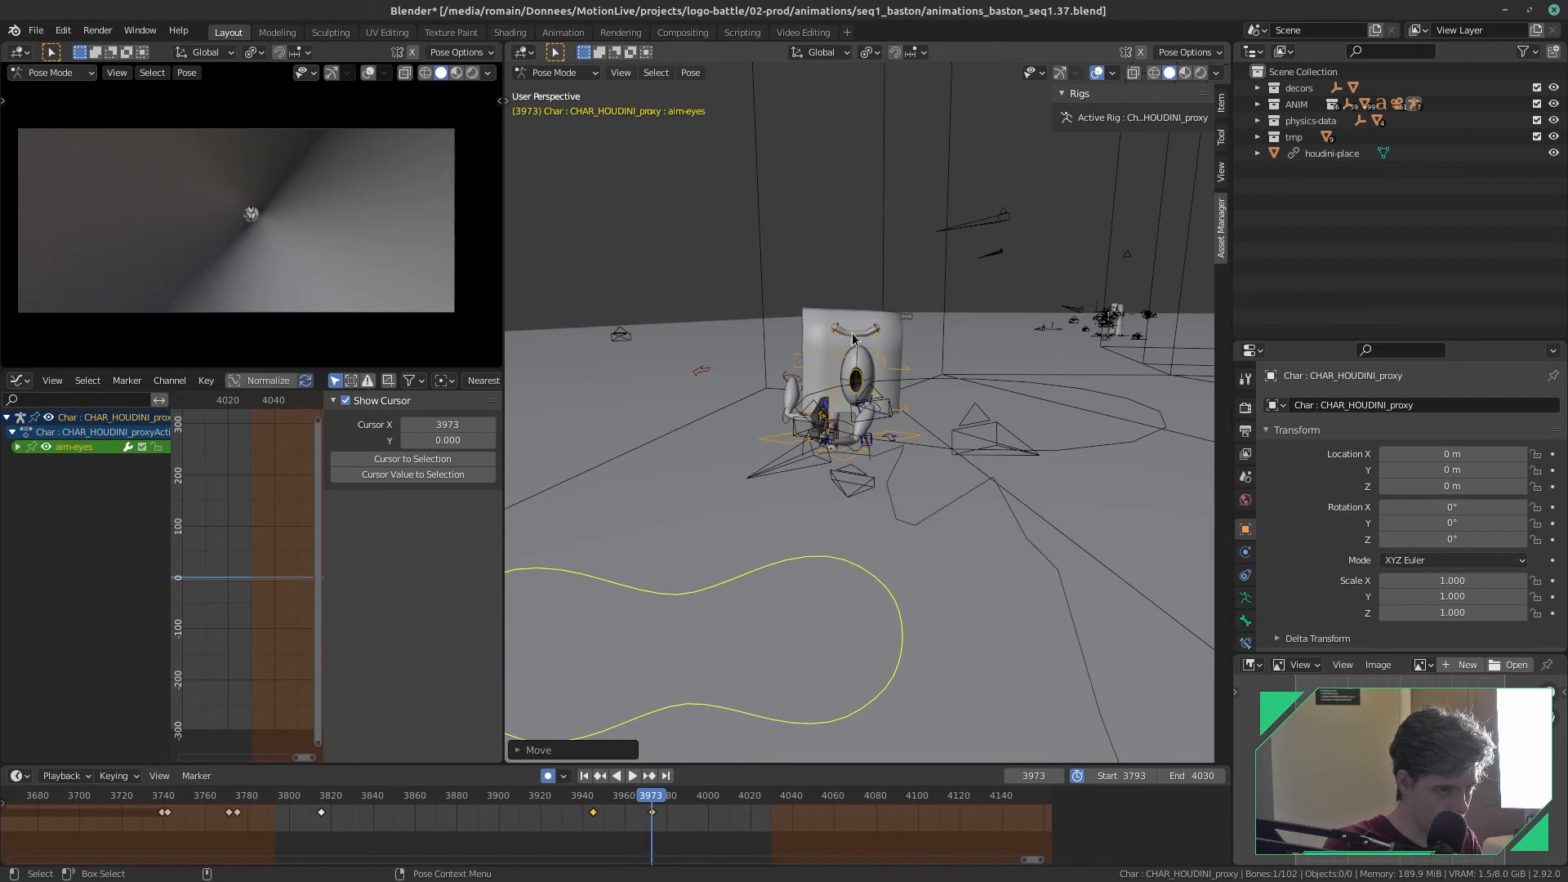
# - Lower the middle eyebrow control at frame 3973 and raise it at frame 3961
pyautogui.click(853, 335)
pyautogui.press('g')
pyautogui.click(867, 393)
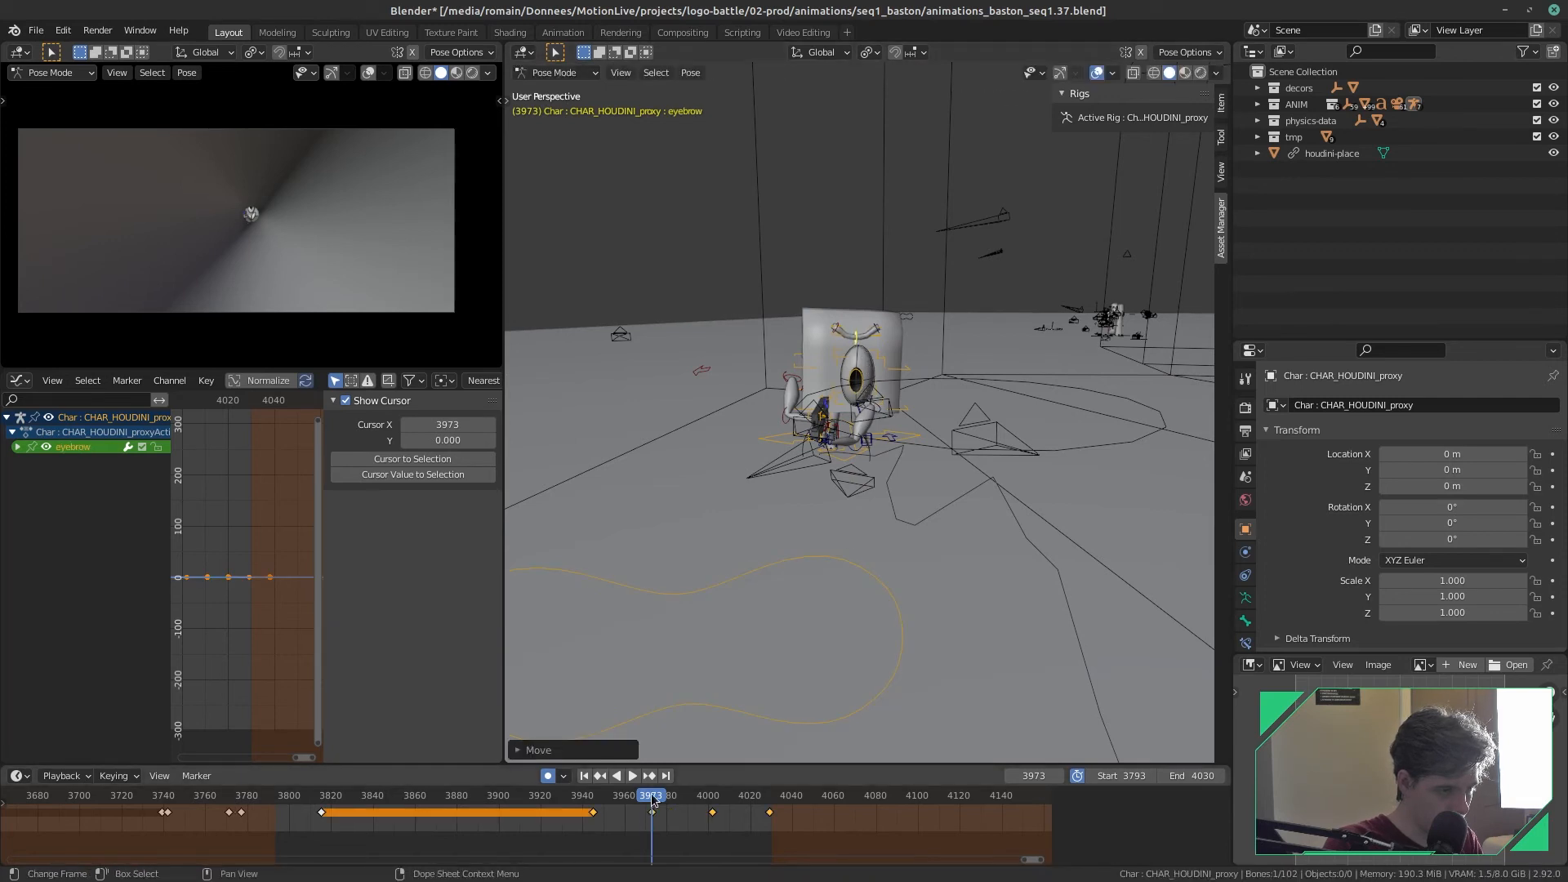
pyautogui.press('space')
pyautogui.press('g')
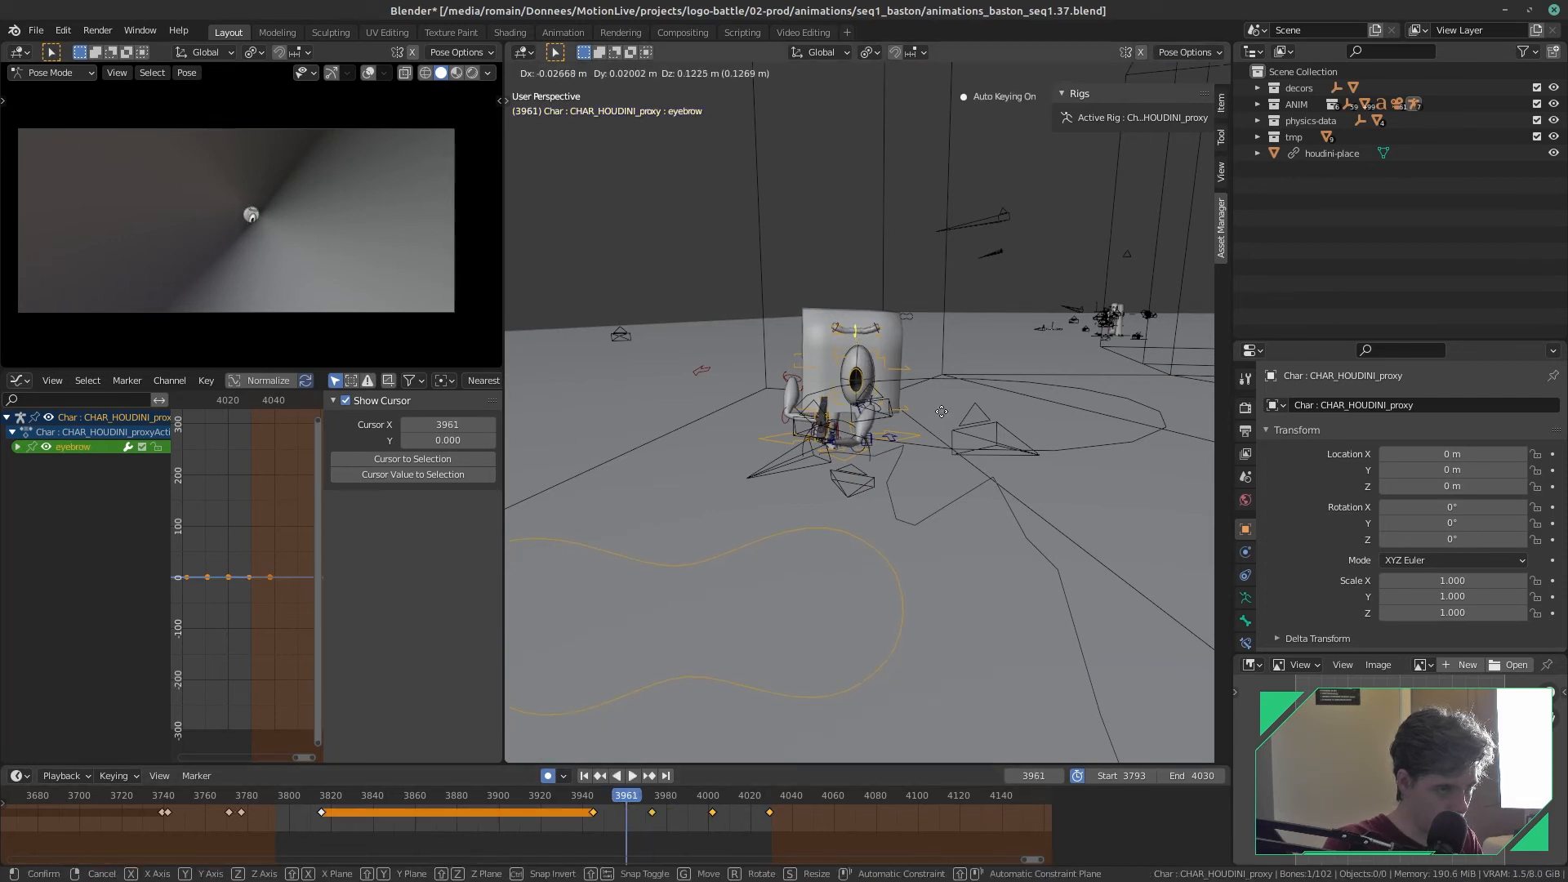
pyautogui.click(942, 412)
# - Move the bracket-shaped control framing the eye slightly at frame 3961
pyautogui.scroll(6, 947, 418)
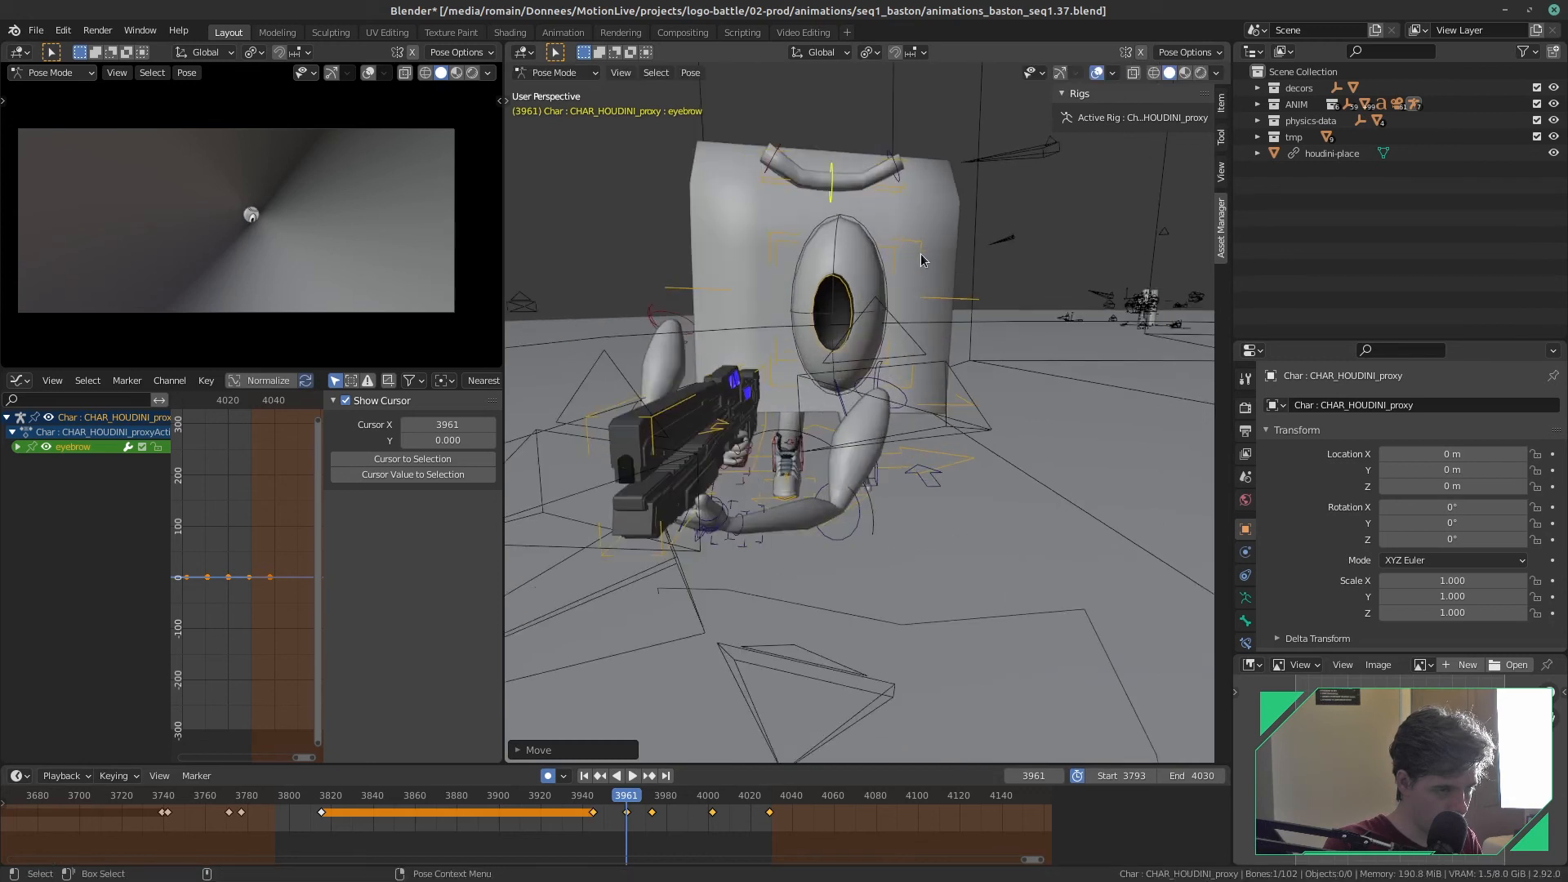
pyautogui.click(922, 260)
pyautogui.press('g')
pyautogui.click(911, 295)
# - Adjust the rifle's position at frame 3961 by moving the master-arm-ik.R and arm-ik.R controls
pyautogui.moveTo(920, 434); pyautogui.dragTo(840, 504, button='middle')
pyautogui.click(739, 491)
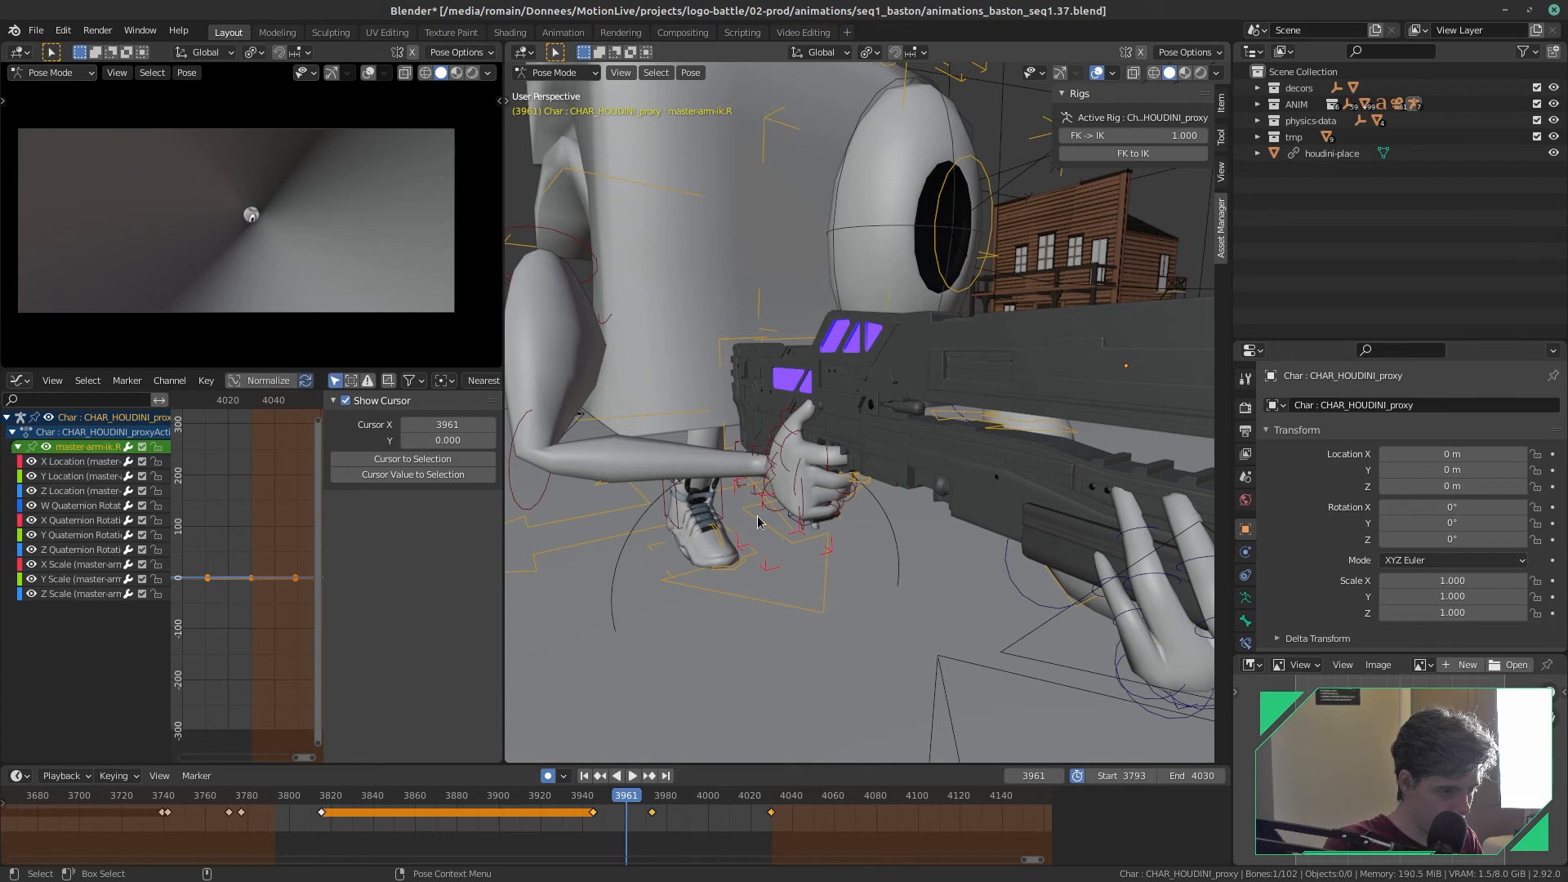
pyautogui.press('g')
pyautogui.click(752, 511)
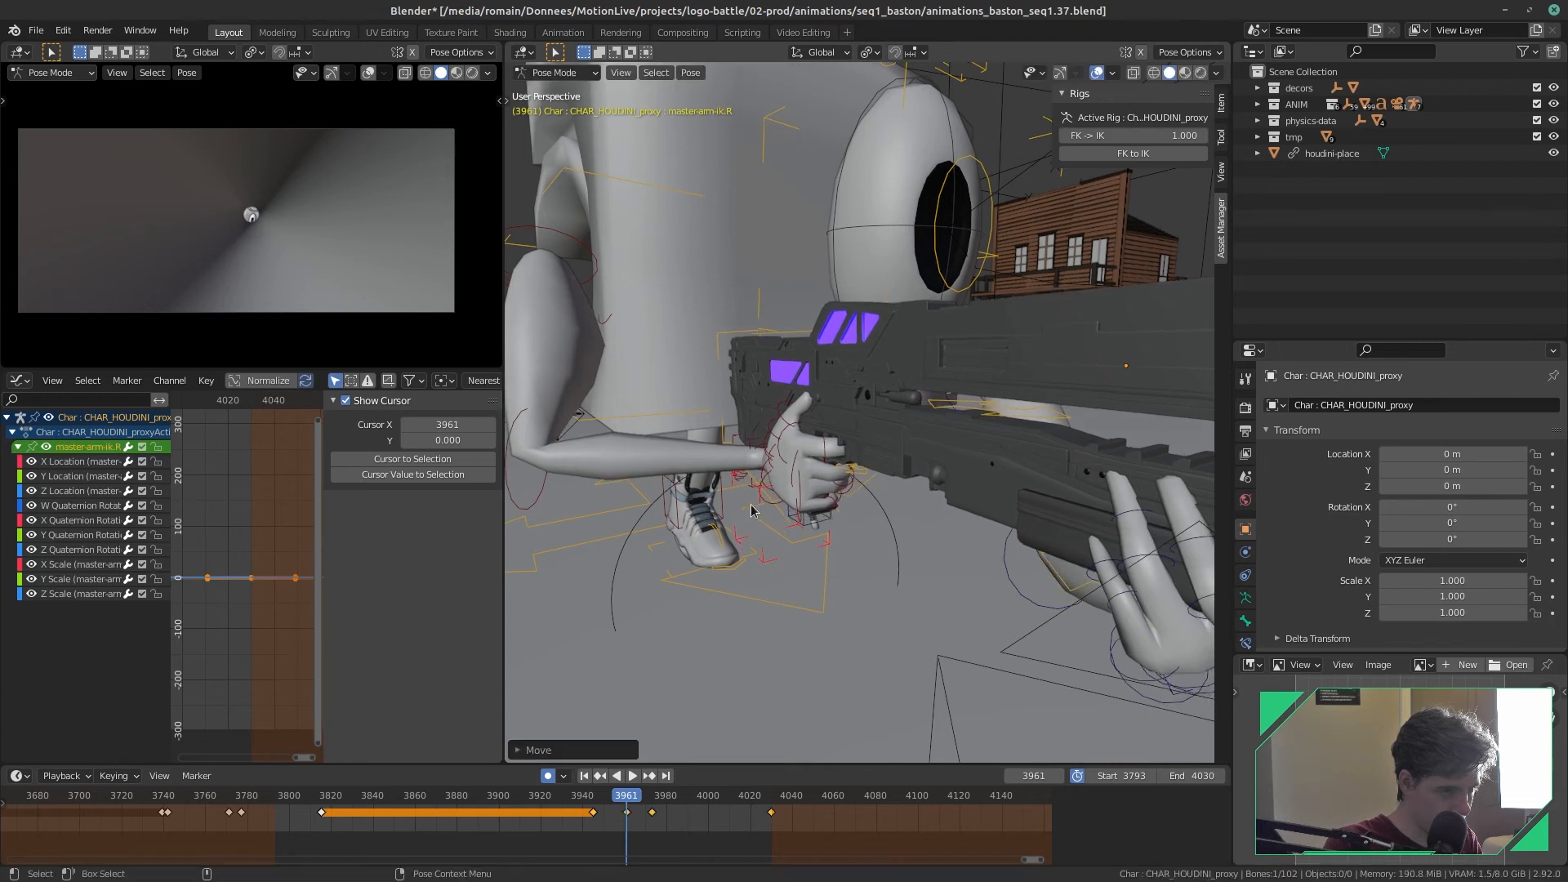
pyautogui.press('g')
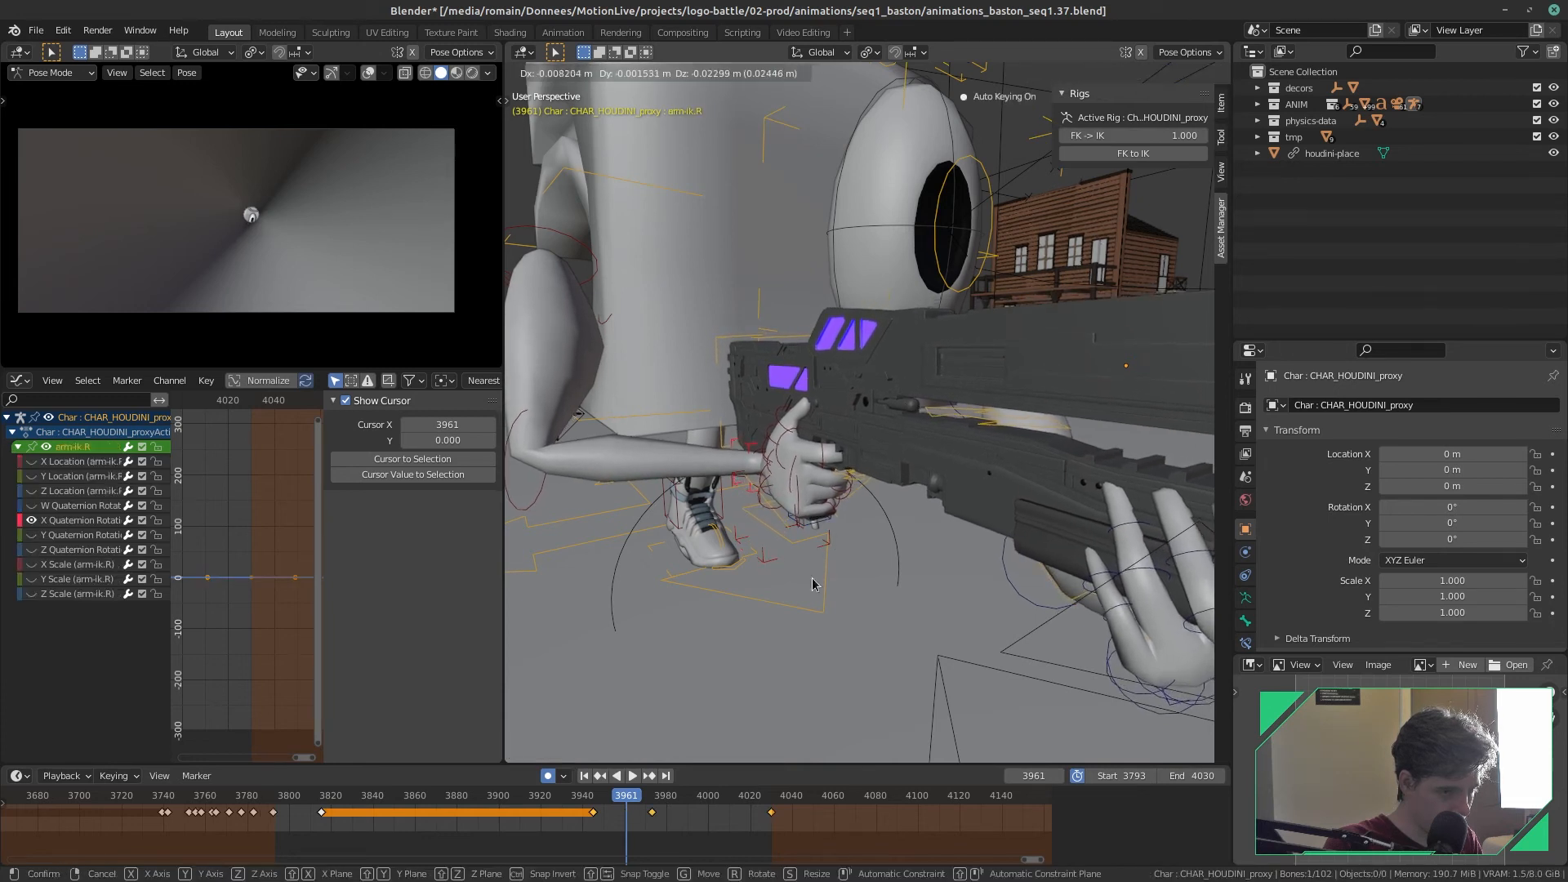
pyautogui.click(846, 584)
# - Keyframe the chargeur control, move it at frames 3978 and 3986, and save the file
pyautogui.scroll(-3, 848, 584)
pyautogui.click(1018, 520)
pyautogui.moveTo(650, 804)
pyautogui.mouseDown()
pyautogui.moveTo(637, 803)
pyautogui.moveTo(662, 800)
pyautogui.mouseUp()
pyautogui.press('i')
pyautogui.click(866, 635)
pyautogui.press('g')
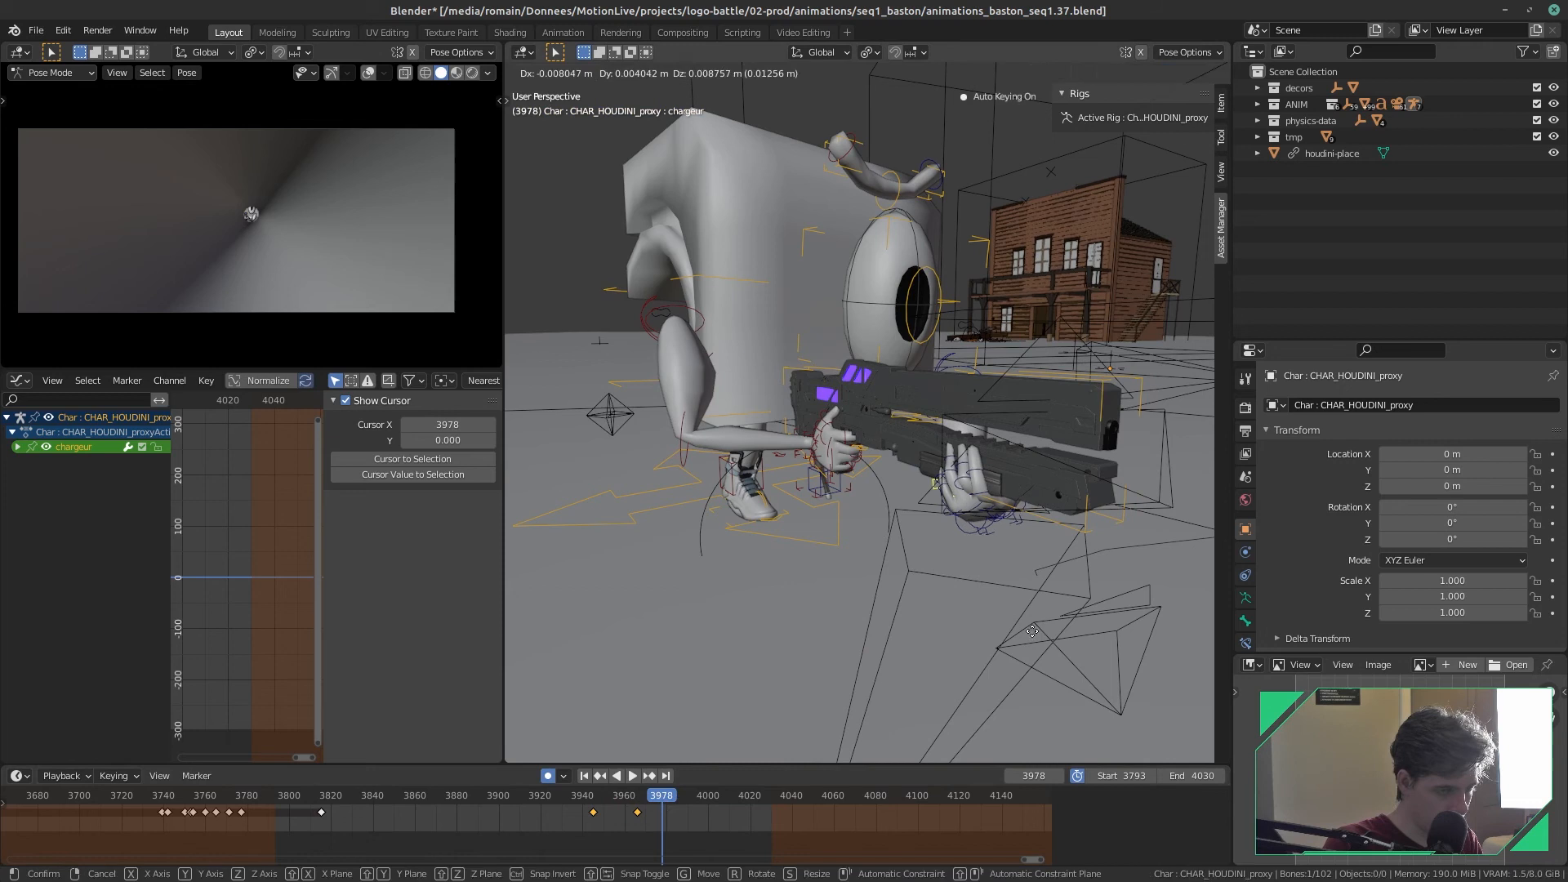
pyautogui.click(1005, 622)
pyautogui.click(672, 798)
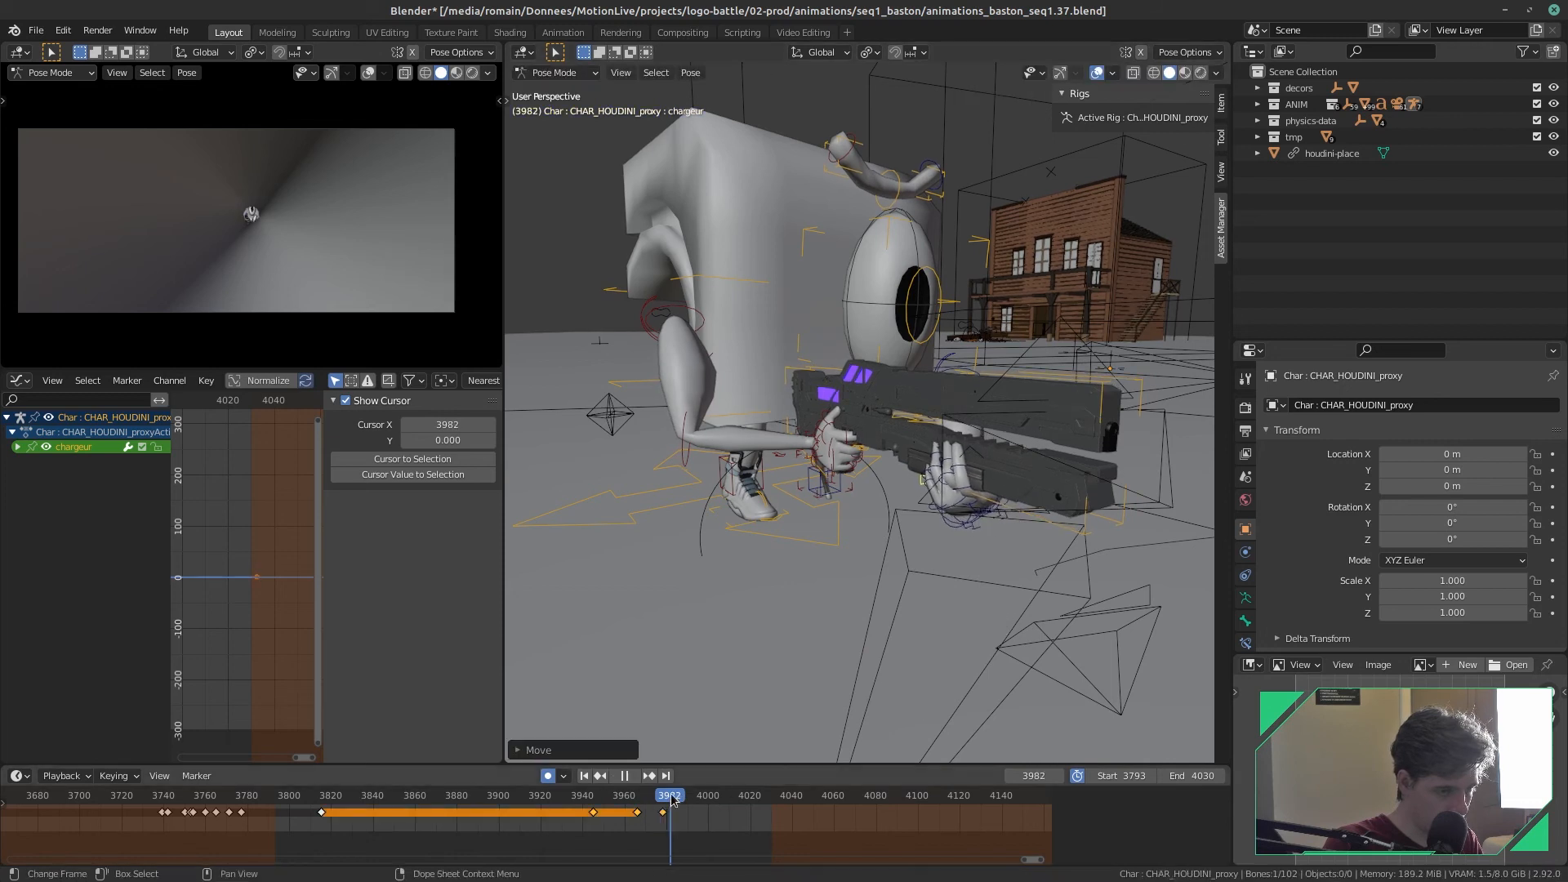
pyautogui.press('space')
pyautogui.hotkey('ctrl', 's')
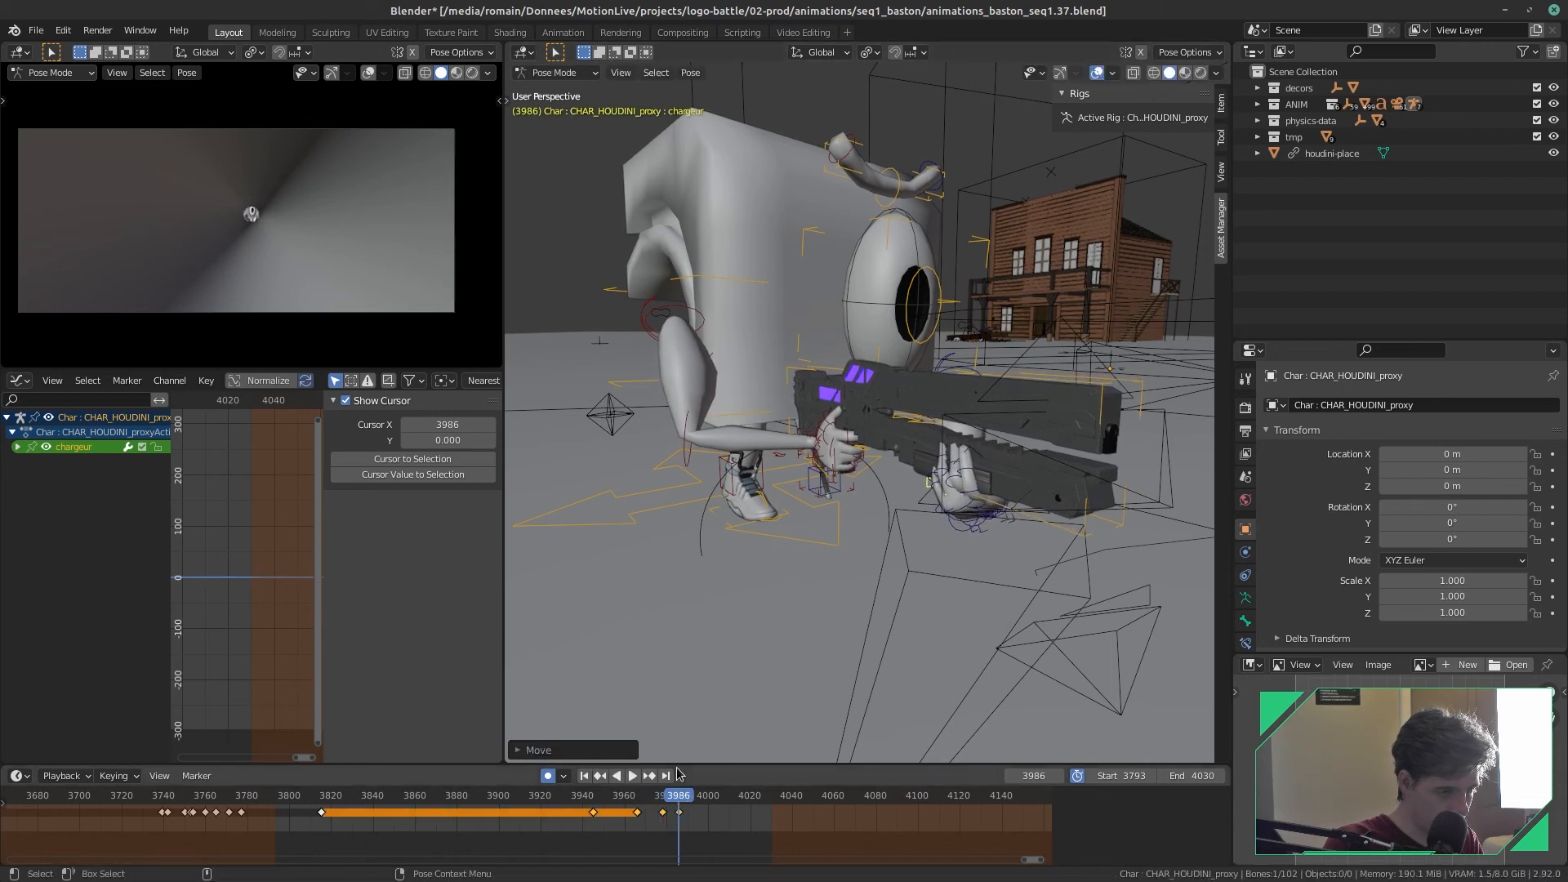
# - Save the file, play the shot from frame 3801 with the camera view maximized, and replay its ending
pyautogui.click(577, 799)
pyautogui.moveTo(545, 812); pyautogui.dragTo(291, 805)
pyautogui.hotkey('ctrl', 's')
pyautogui.press('space')
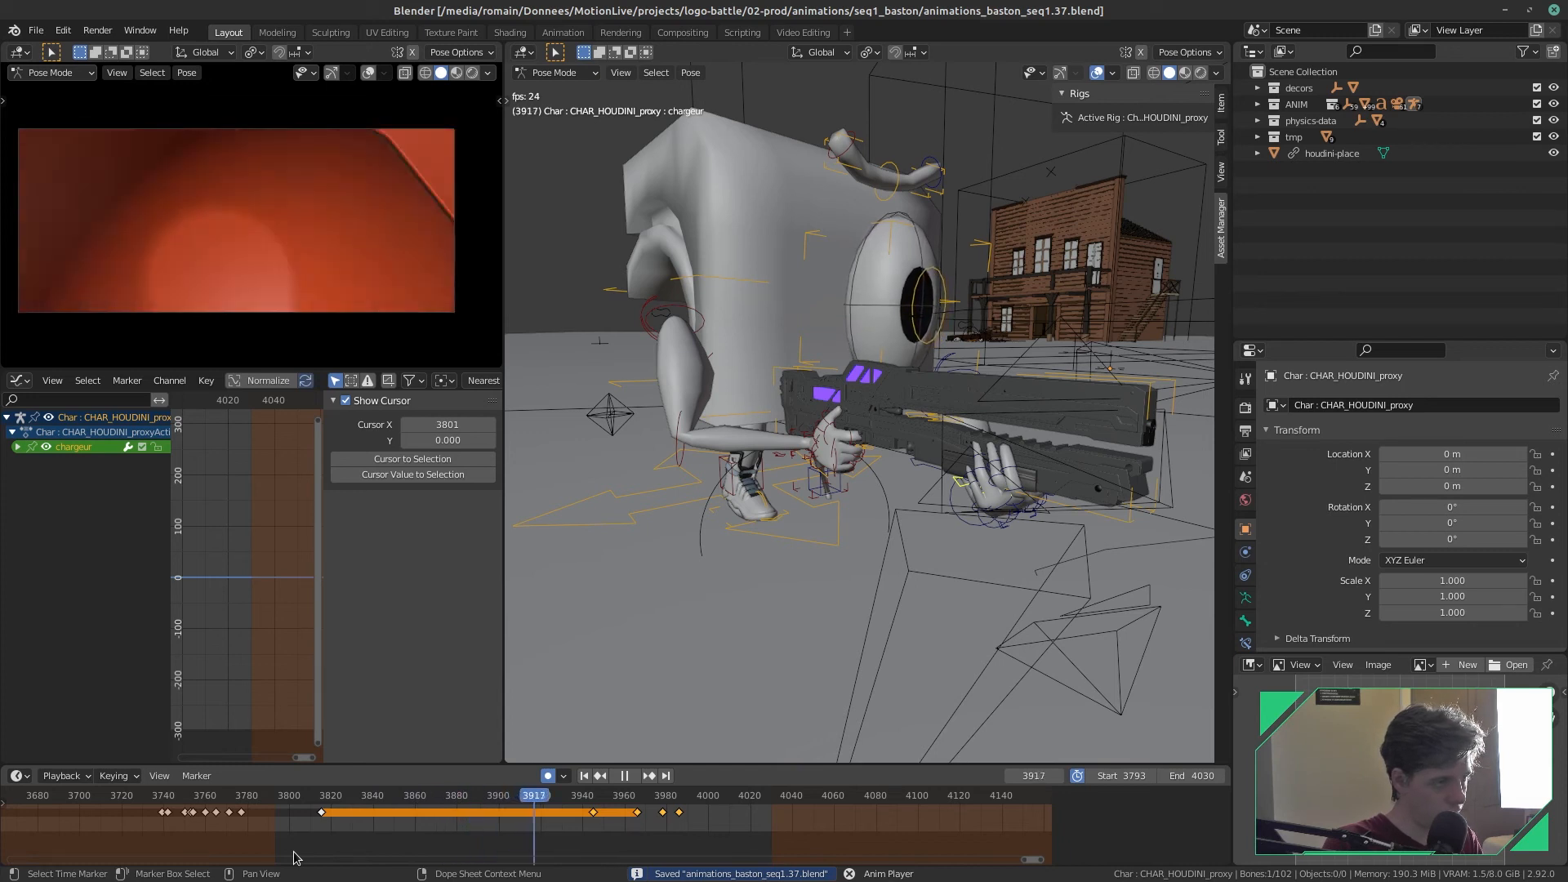
pyautogui.hotkey('ctrl', 'alt', 'space')
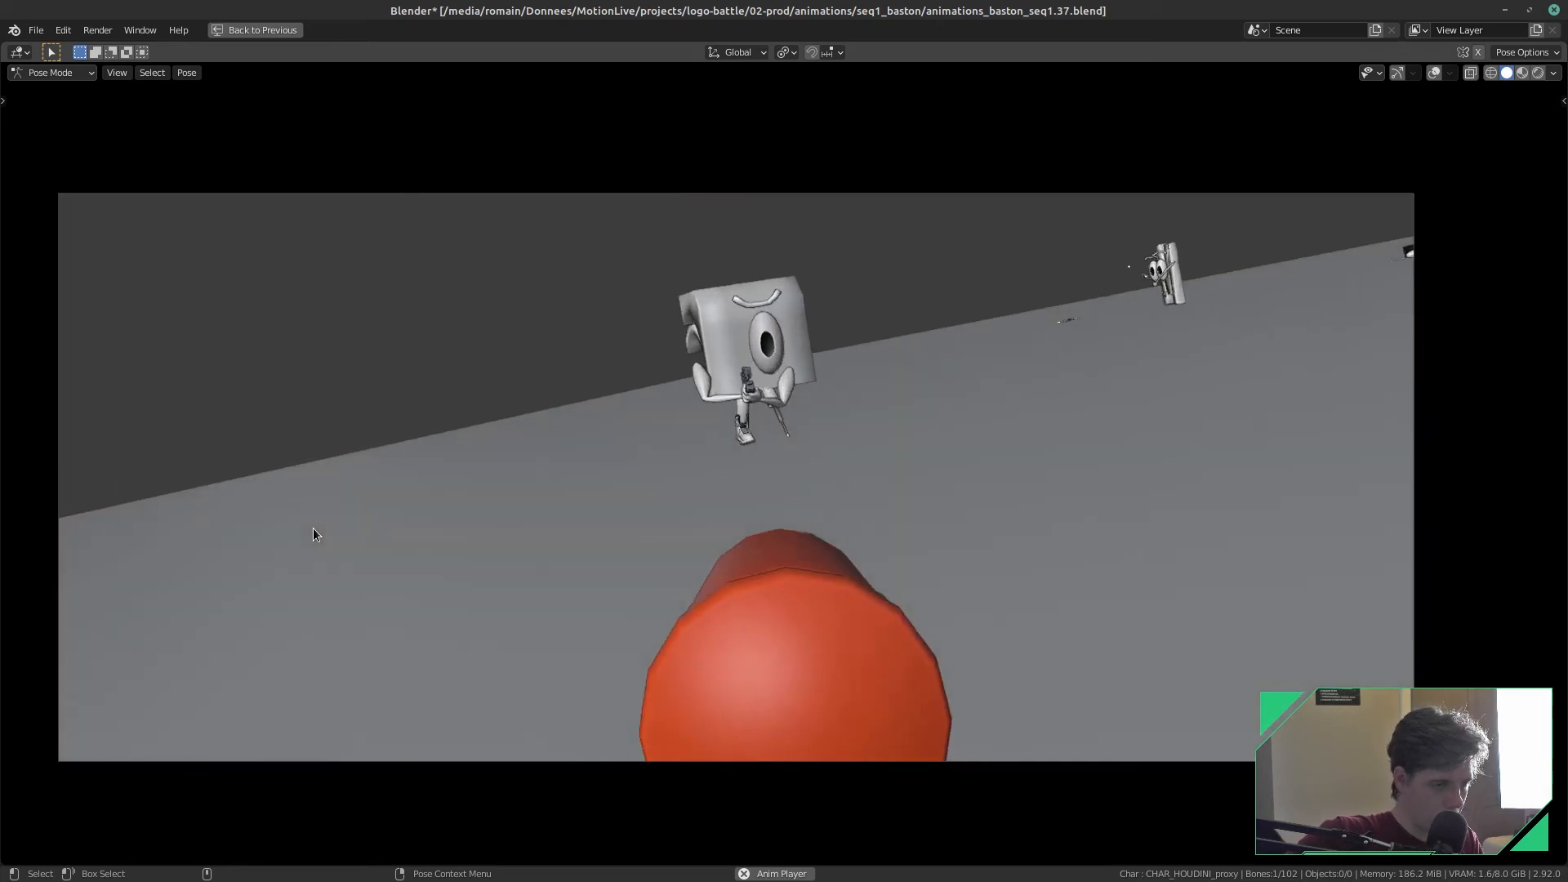
pyautogui.hotkey('ctrl', 's')
pyautogui.hotkey('ctrl', 'space')
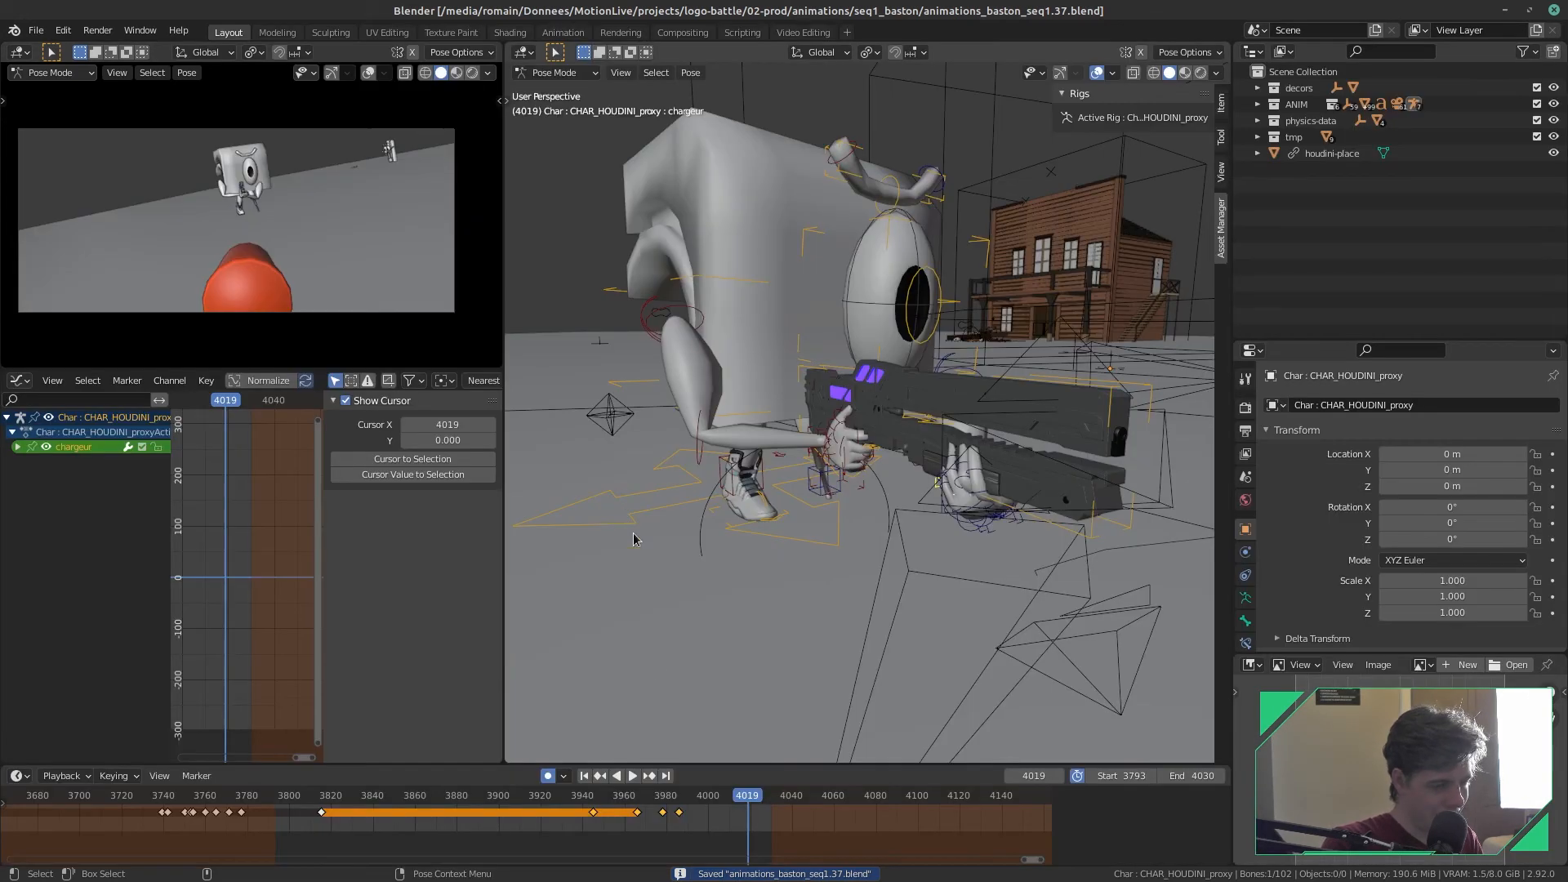
pyautogui.moveTo(715, 792); pyautogui.dragTo(633, 822)
pyautogui.press('space')
pyautogui.press('space')
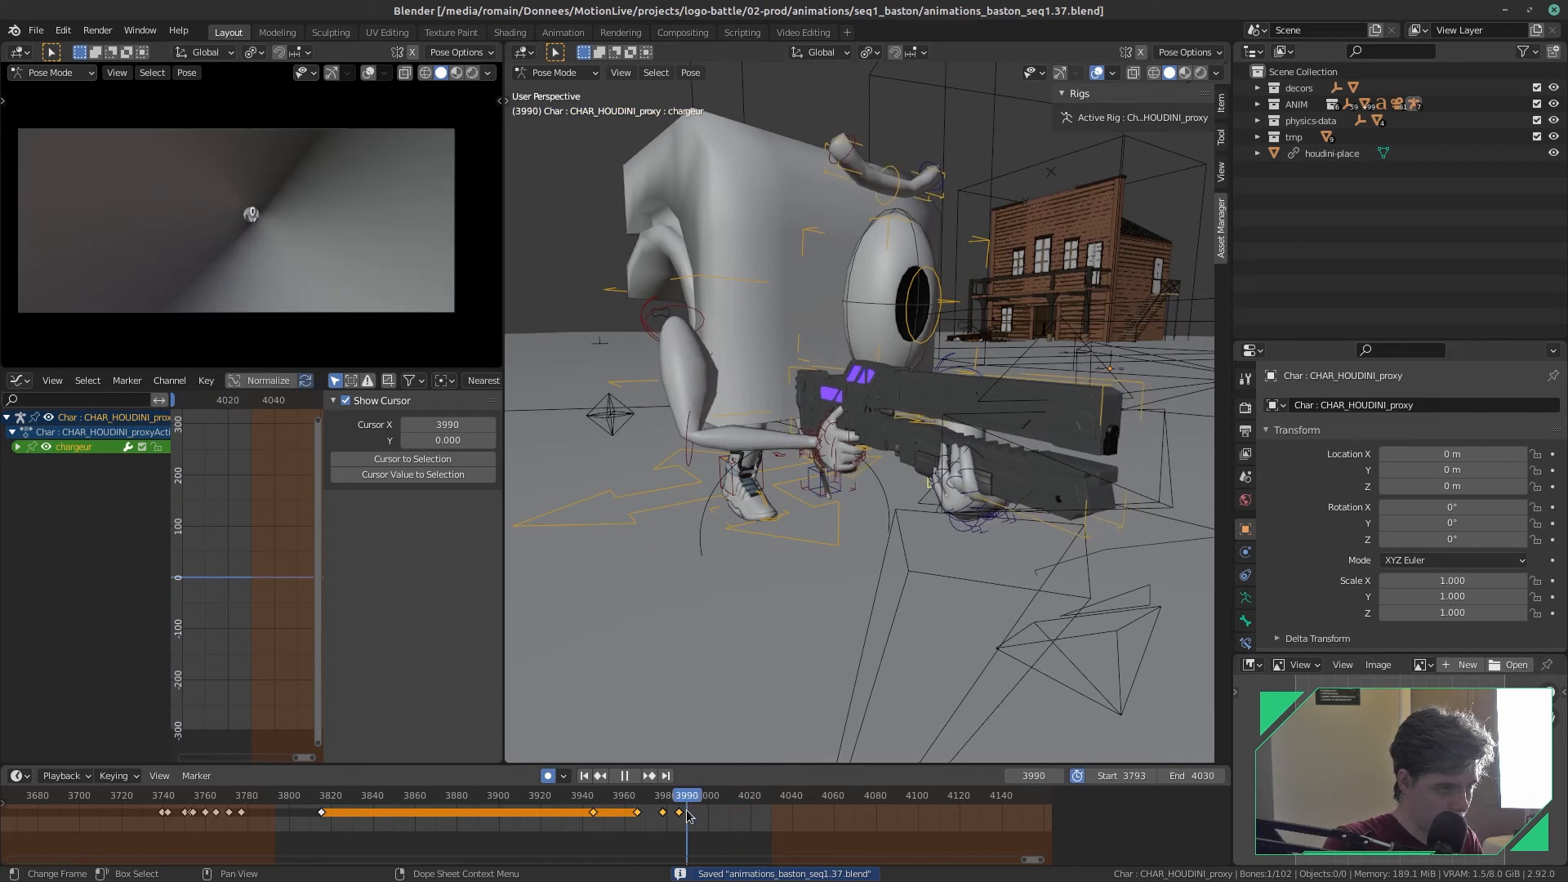
# - Raise the master-arm-ik.R control at frame 3964 to lift the rifle
pyautogui.moveTo(671, 820); pyautogui.dragTo(633, 830)
pyautogui.moveTo(684, 606); pyautogui.dragTo(939, 445, button='middle')
pyautogui.click(978, 463)
pyautogui.press('g')
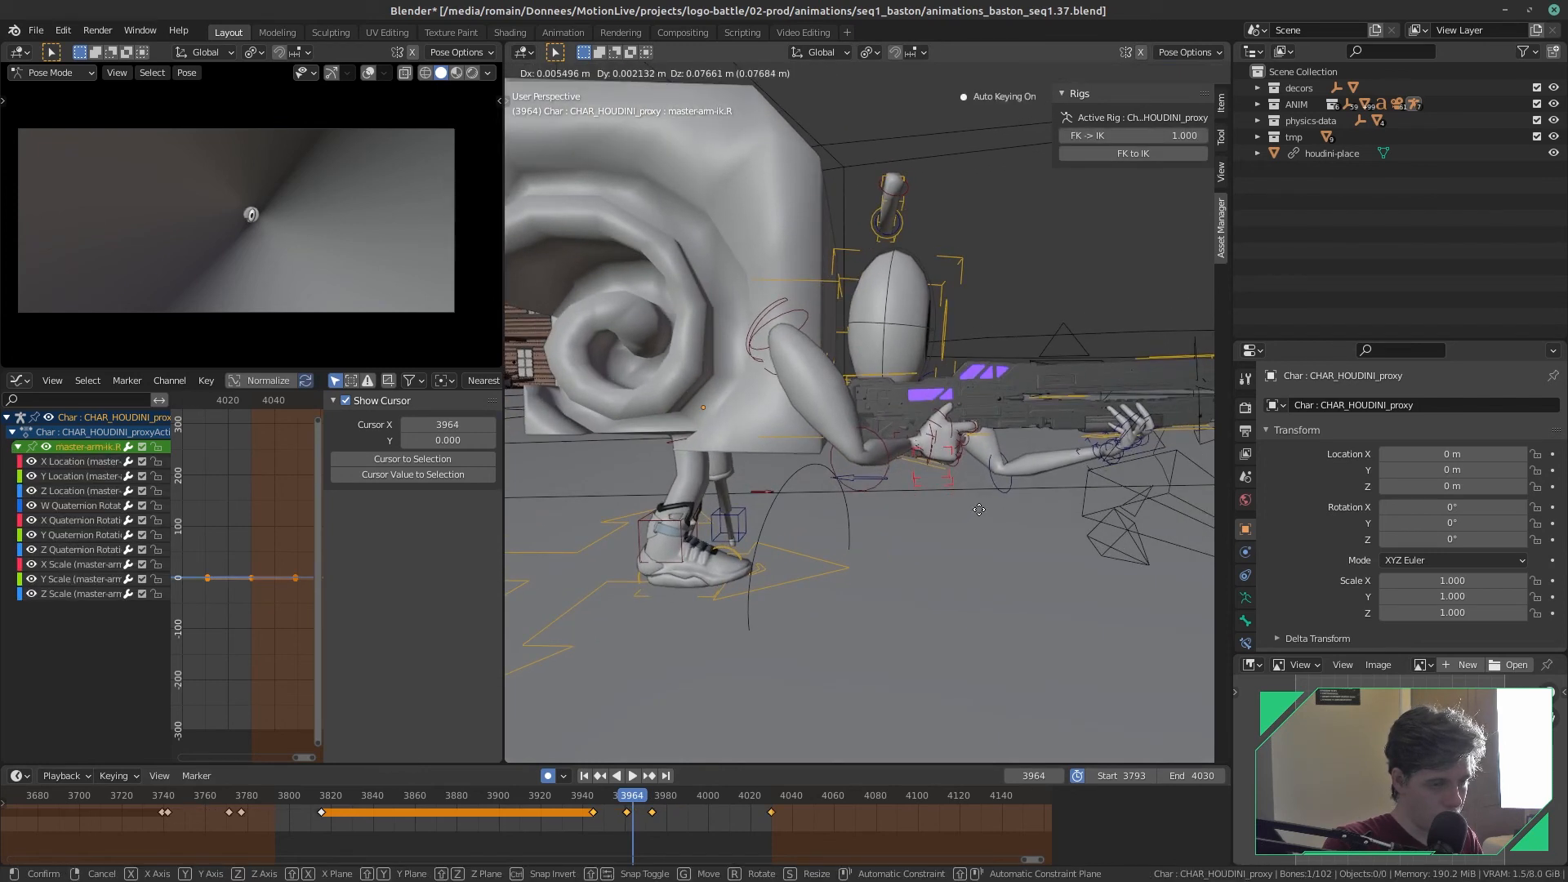
pyautogui.click(931, 445)
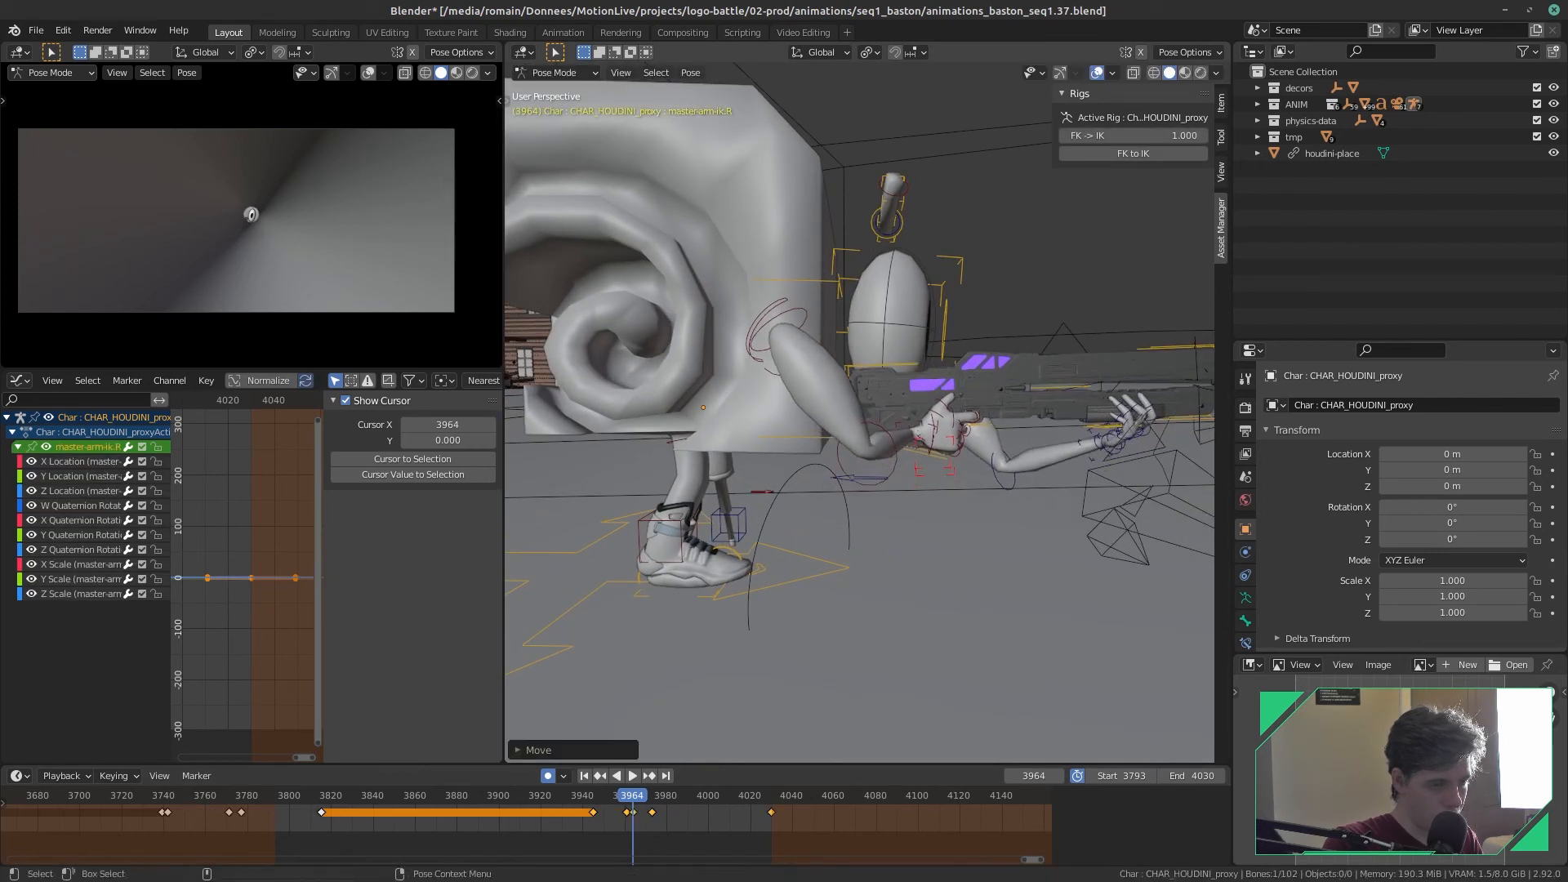
# - Rotate the arm-ik.R control at frame 3961 to tilt the rifle
pyautogui.click(899, 431)
pyautogui.press('Left')
pyautogui.press('Left')
pyautogui.press('Left')
pyautogui.press('r')
pyautogui.click(1036, 547)
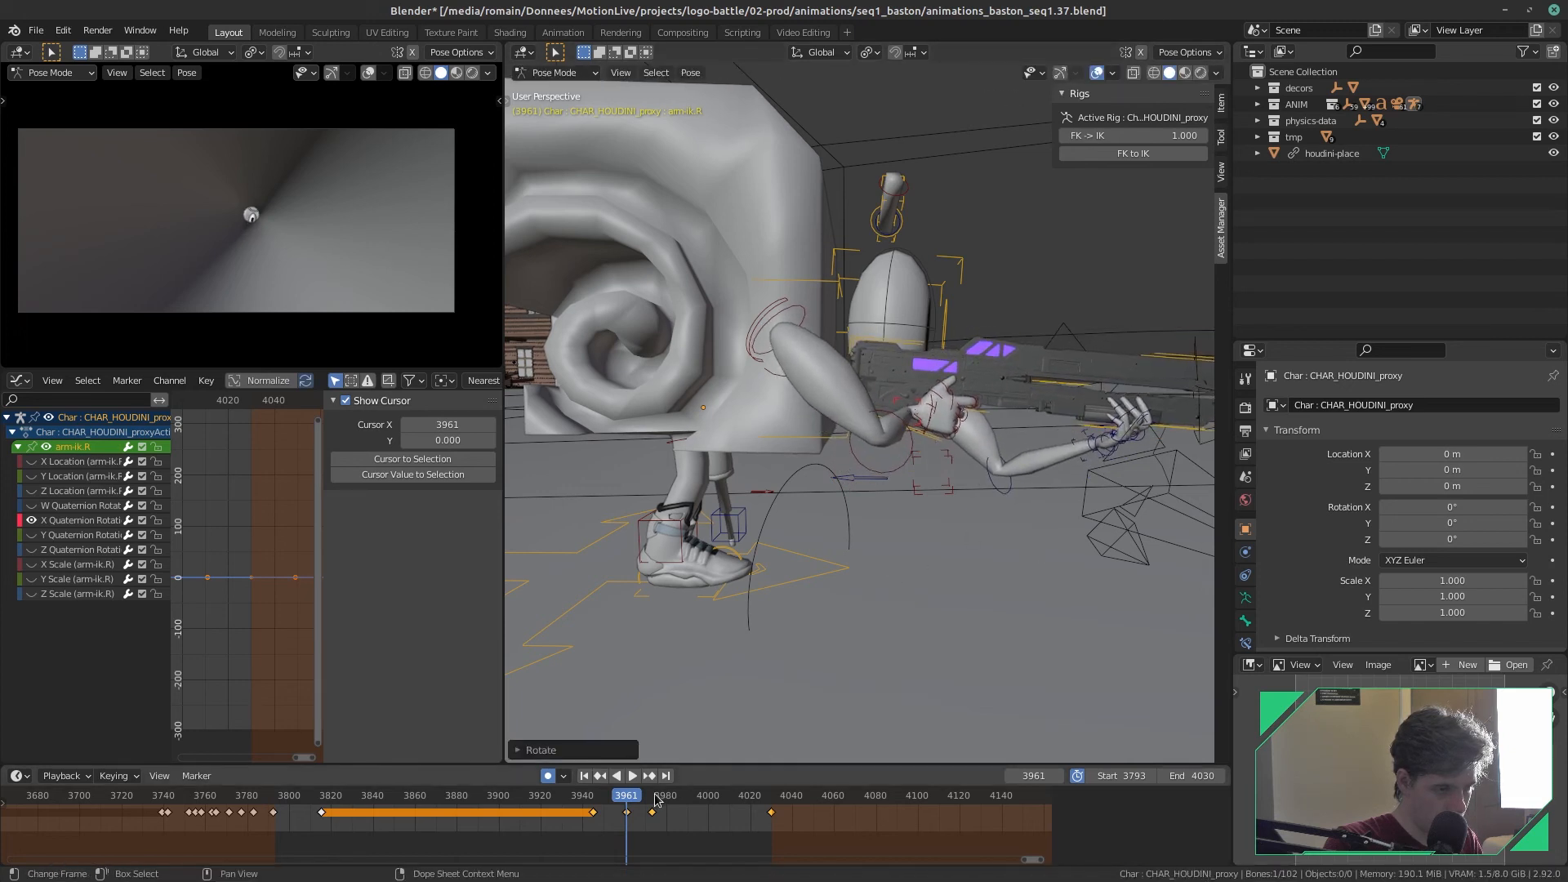
# - Replay the rifle motion and the shot from its start with the camera view maximized, and save the file
pyautogui.click(595, 812)
pyautogui.press('space')
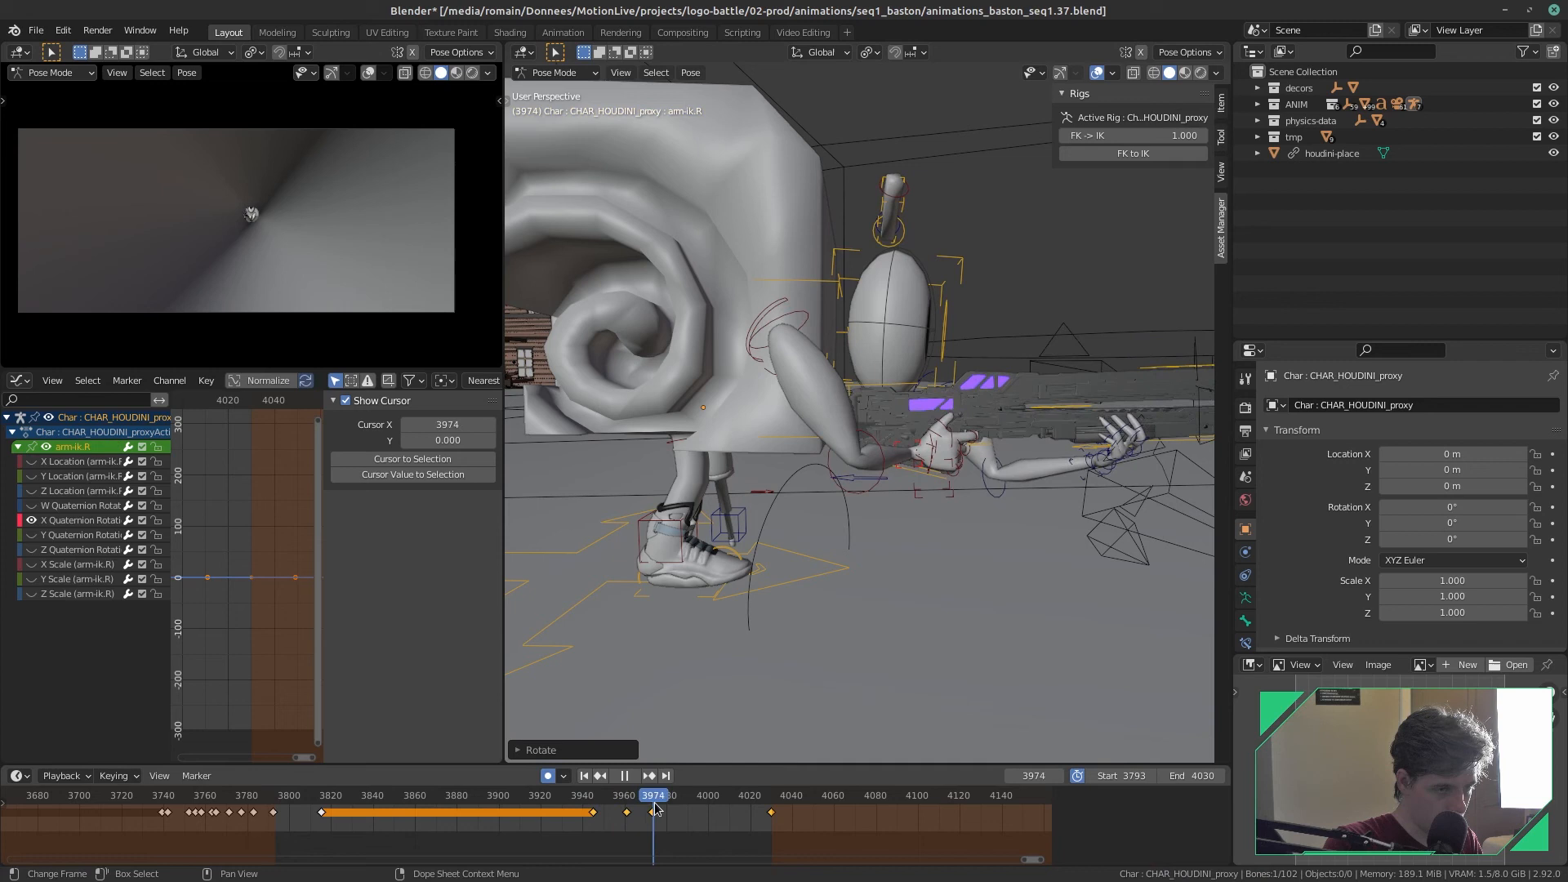
pyautogui.click(599, 813)
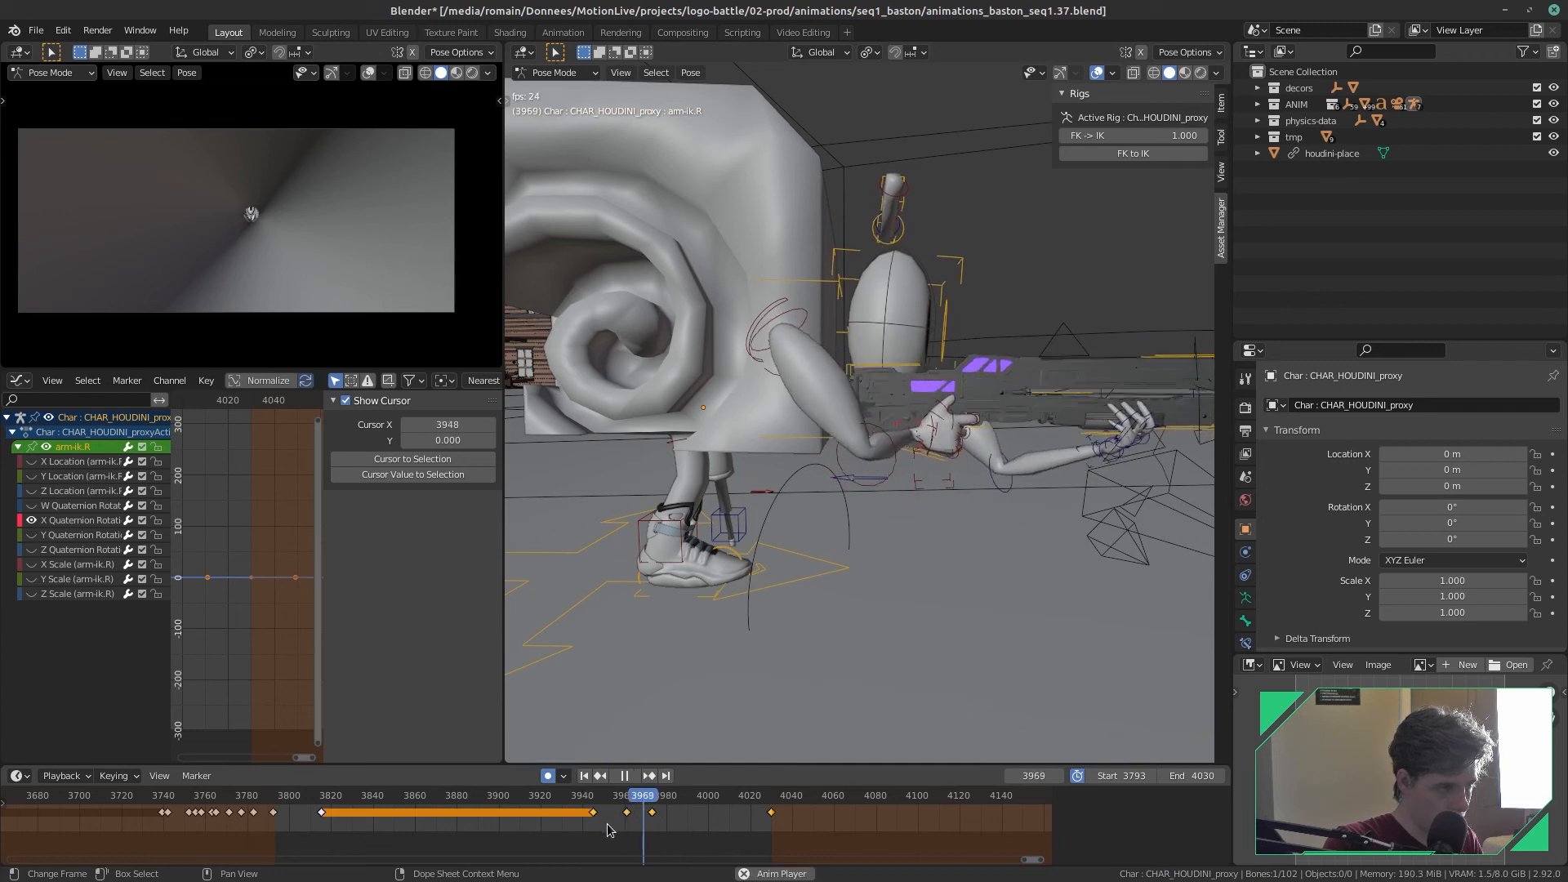
pyautogui.hotkey('ctrl', 'space')
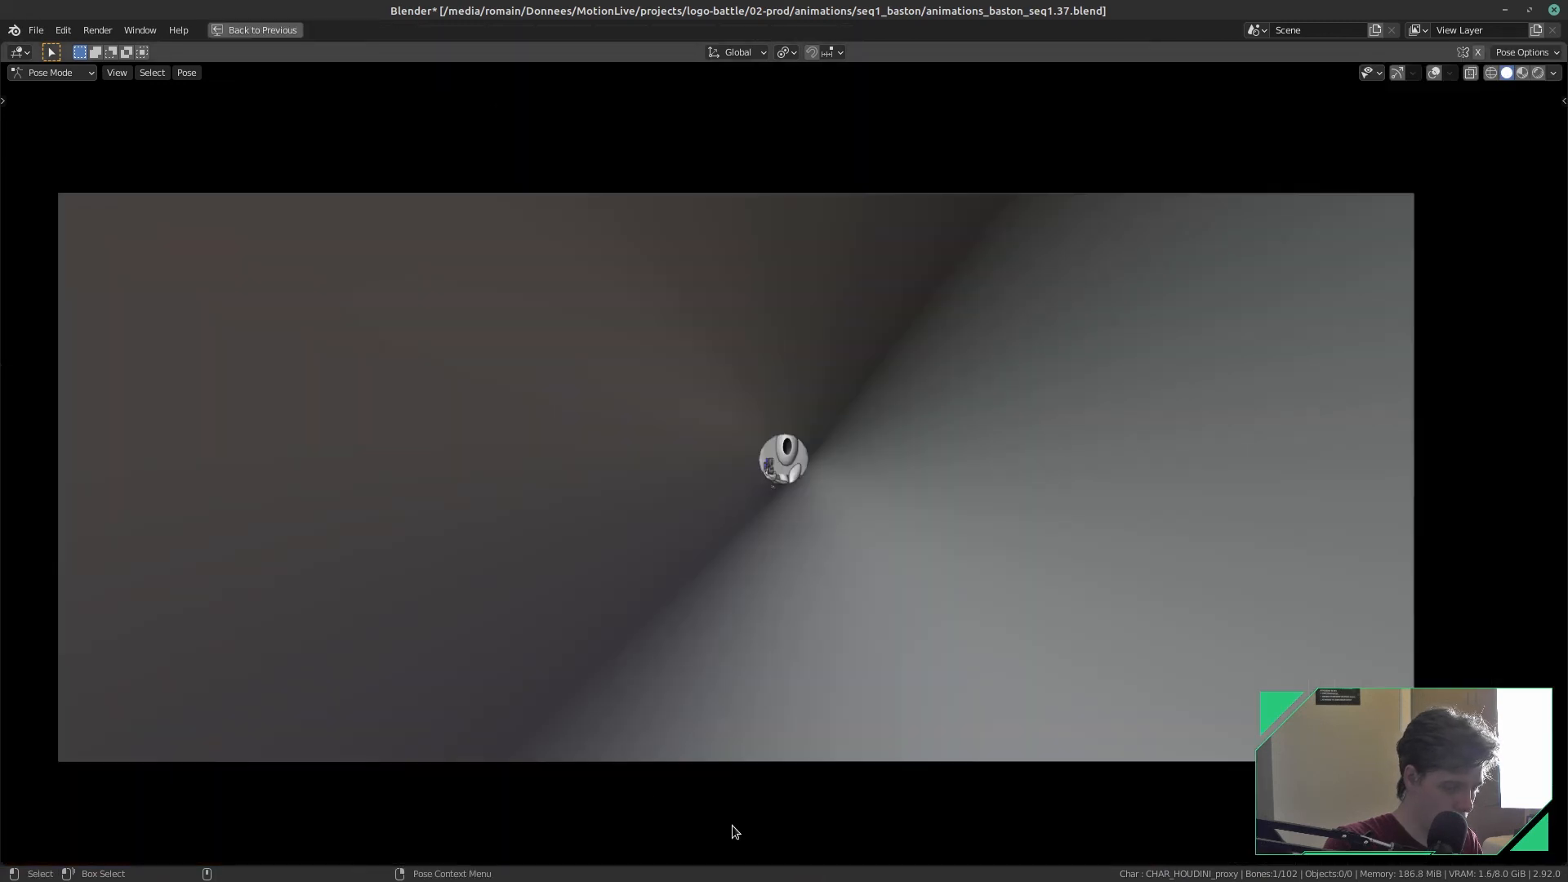
pyautogui.hotkey('ctrl', 'space')
pyautogui.click(601, 800)
pyautogui.press('space')
pyautogui.hotkey('ctrl', 'space')
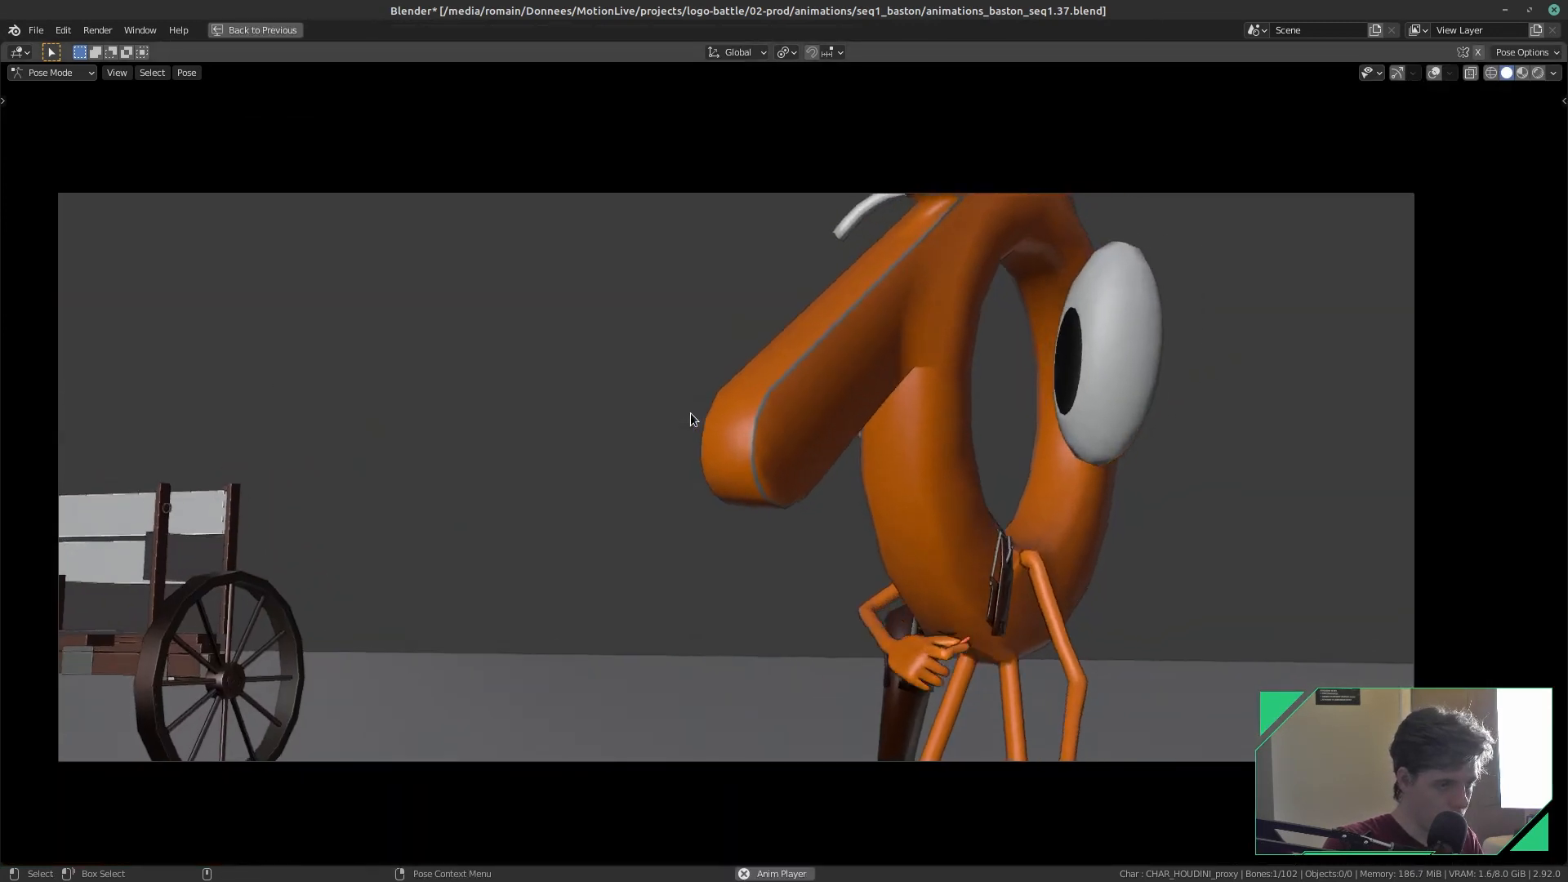
pyautogui.hotkey('ctrl', 'space')
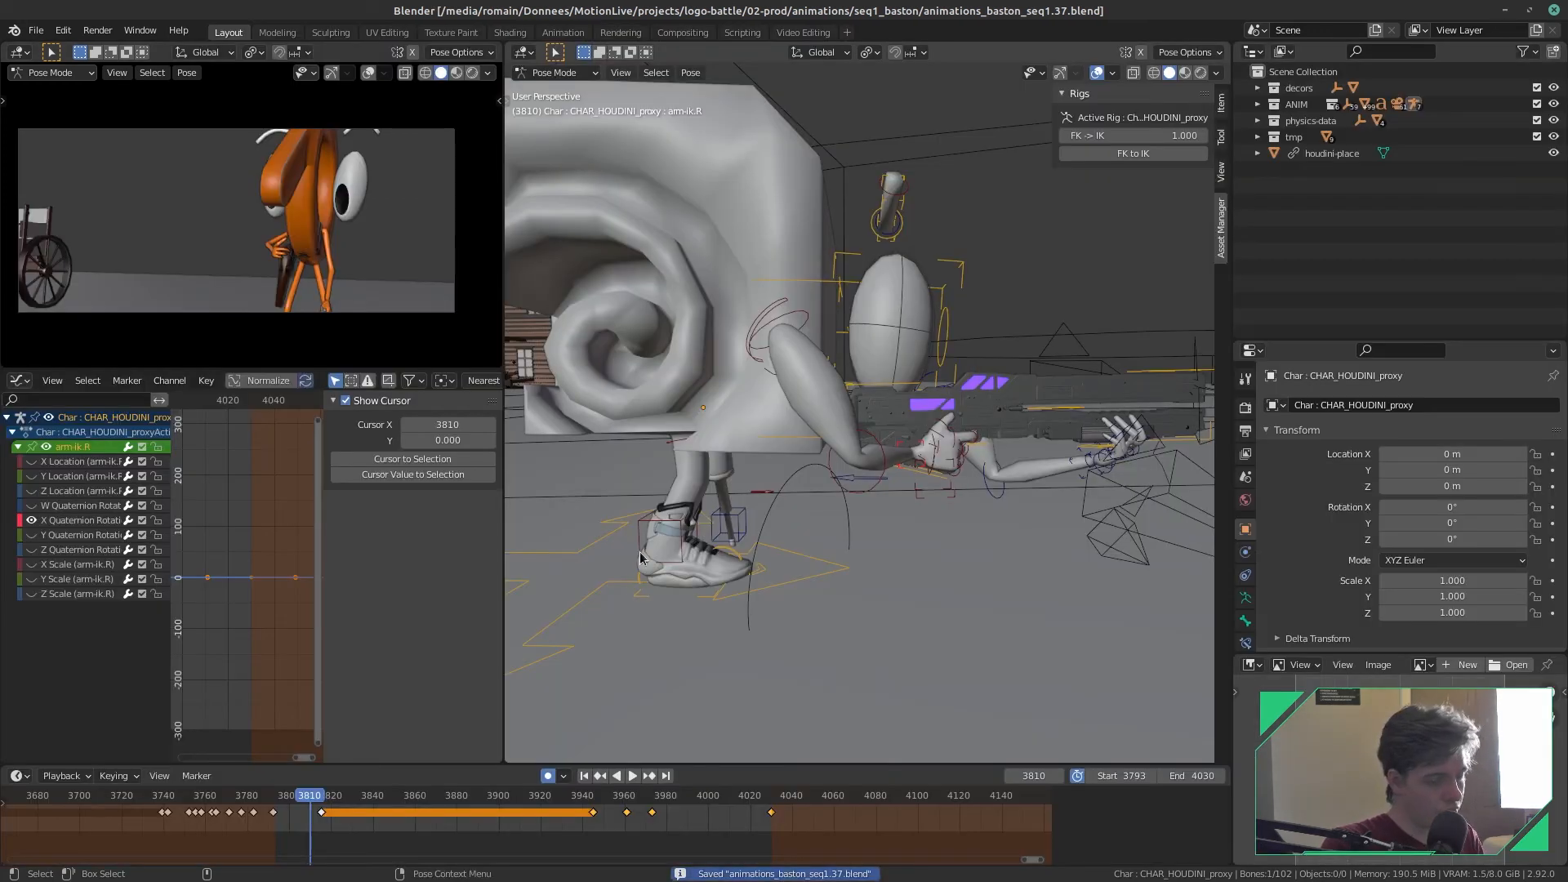
pyautogui.hotkey('ctrl', 's')
# - Leave pose mode on the Houdini rig, select the plan43 camera near the orange Blender character, and save the file
pyautogui.scroll(-5, 683, 570)
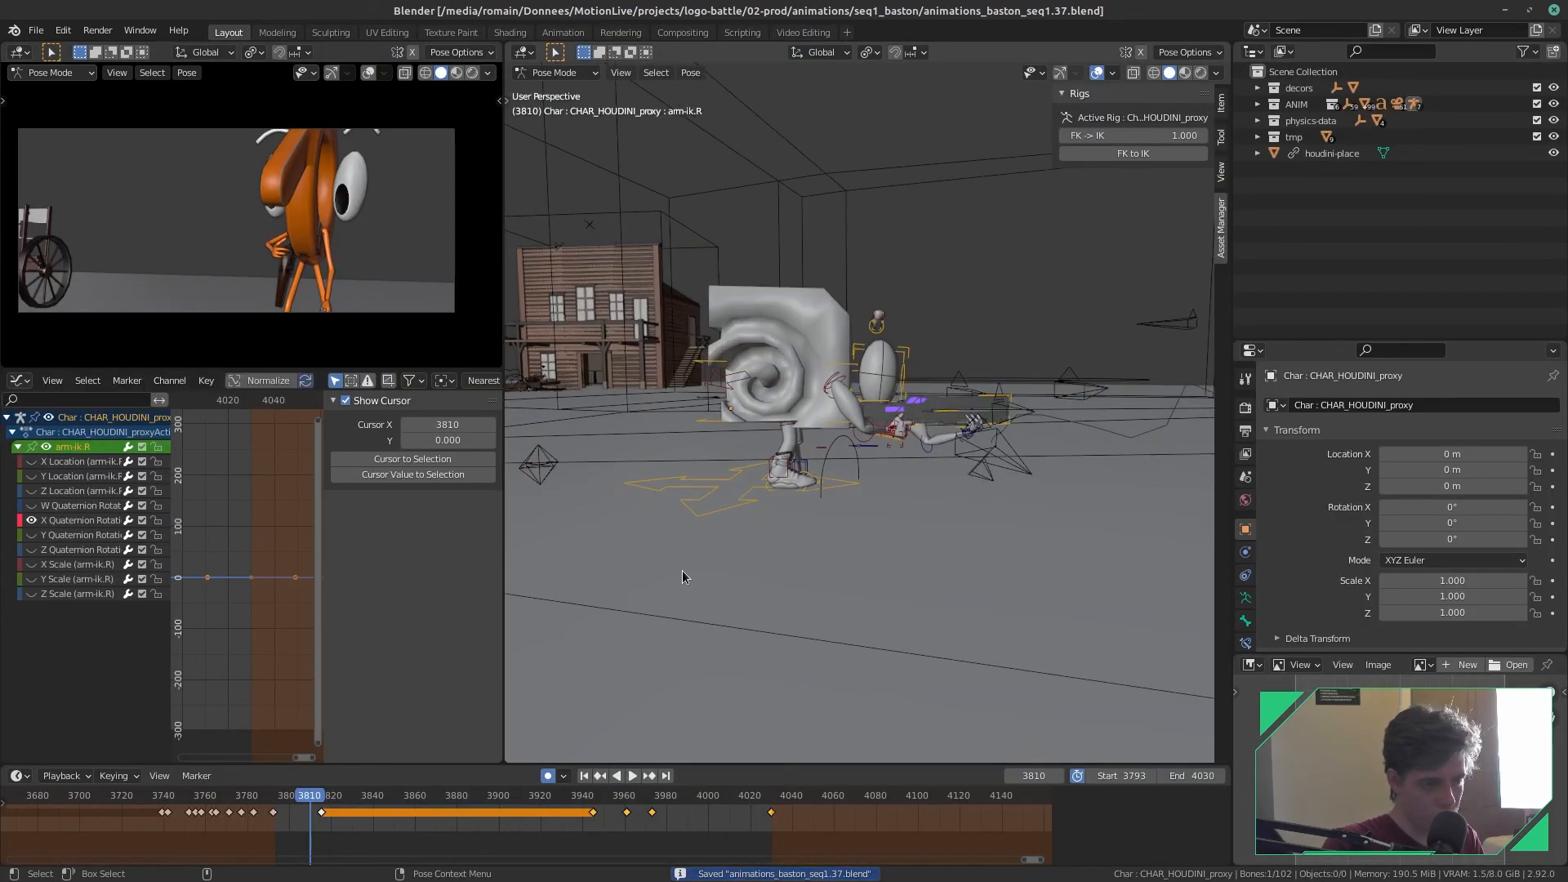
pyautogui.hotkey('ctrl', 'Tab')
pyautogui.hotkey('alt', 'a')
pyautogui.scroll(-7, 686, 570)
pyautogui.keyDown('shift'); pyautogui.moveTo(841, 555); pyautogui.dragTo(673, 521, button='middle'); pyautogui.keyUp('shift')
pyautogui.scroll(2, 673, 522)
pyautogui.keyDown('shift'); pyautogui.moveTo(1045, 507); pyautogui.dragTo(735, 490, button='middle'); pyautogui.keyUp('shift')
pyautogui.scroll(4, 898, 483)
pyautogui.click(940, 475)
pyautogui.hotkey('ctrl', 'Tab')
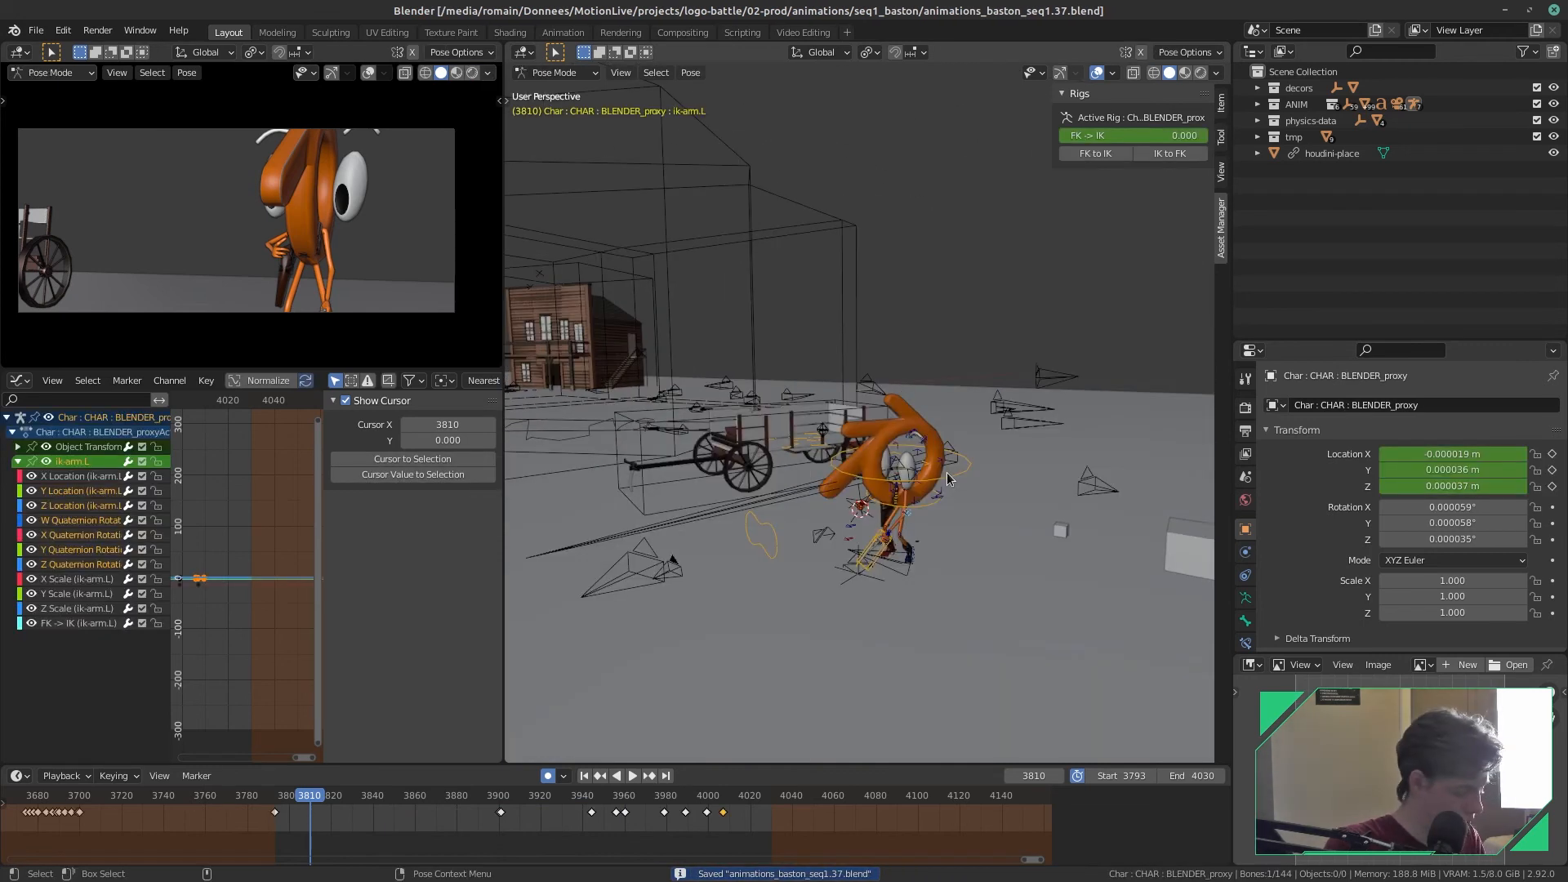
pyautogui.hotkey('ctrl', 'Tab')
pyautogui.hotkey('alt', 'a')
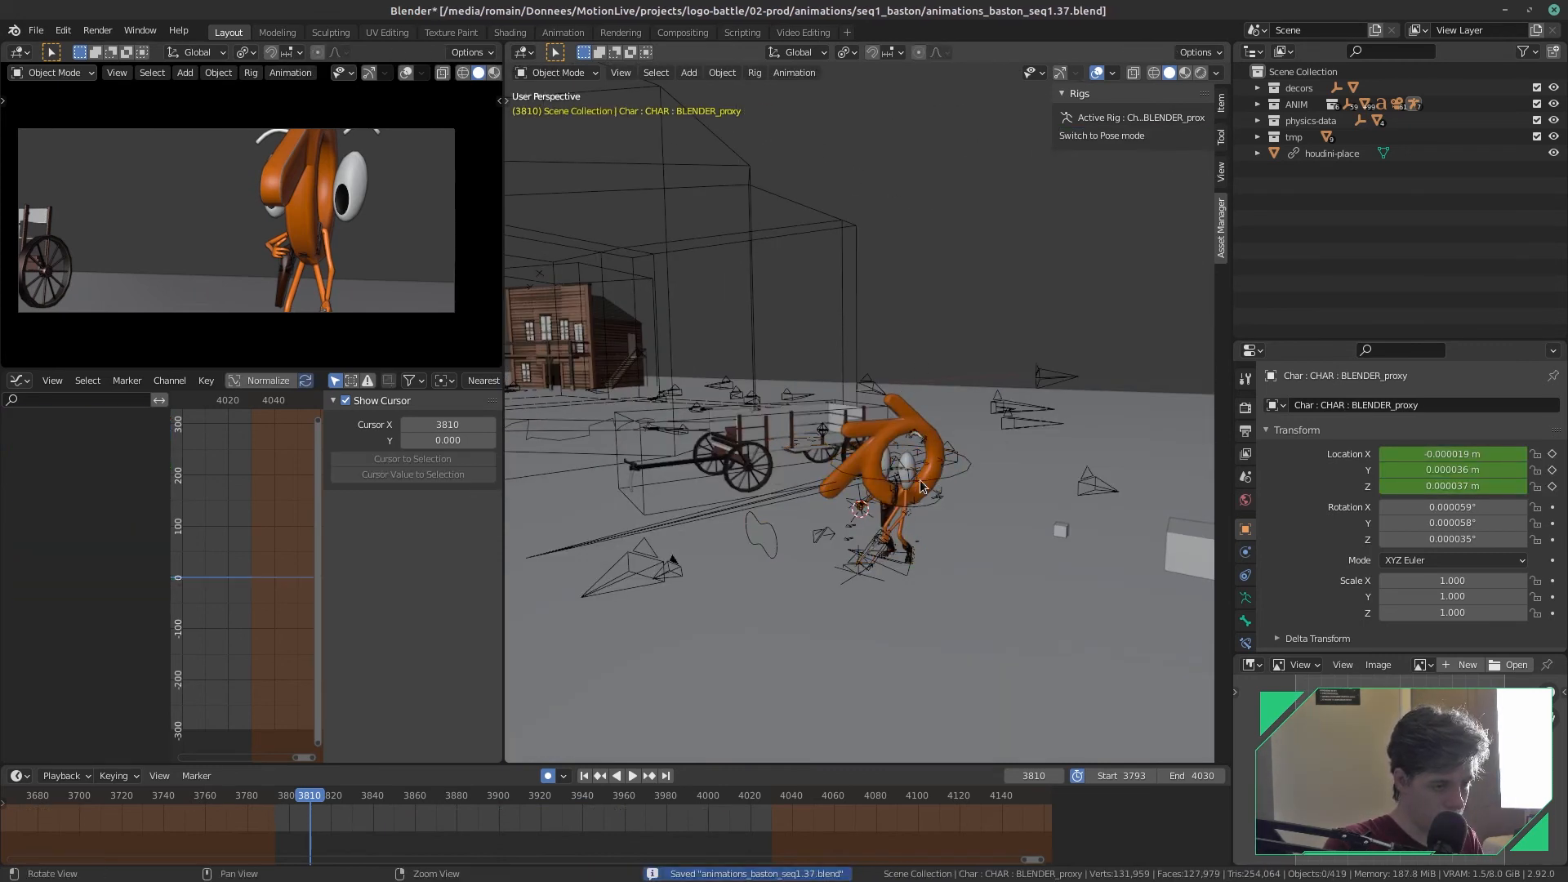
pyautogui.click(678, 575)
pyautogui.hotkey('ctrl', 's')
# - Play the start of the shot around frame 3806 with the camera view maximized, and save the file
pyautogui.moveTo(318, 797)
pyautogui.mouseDown()
pyautogui.moveTo(287, 802)
pyautogui.moveTo(302, 809)
pyautogui.mouseUp()
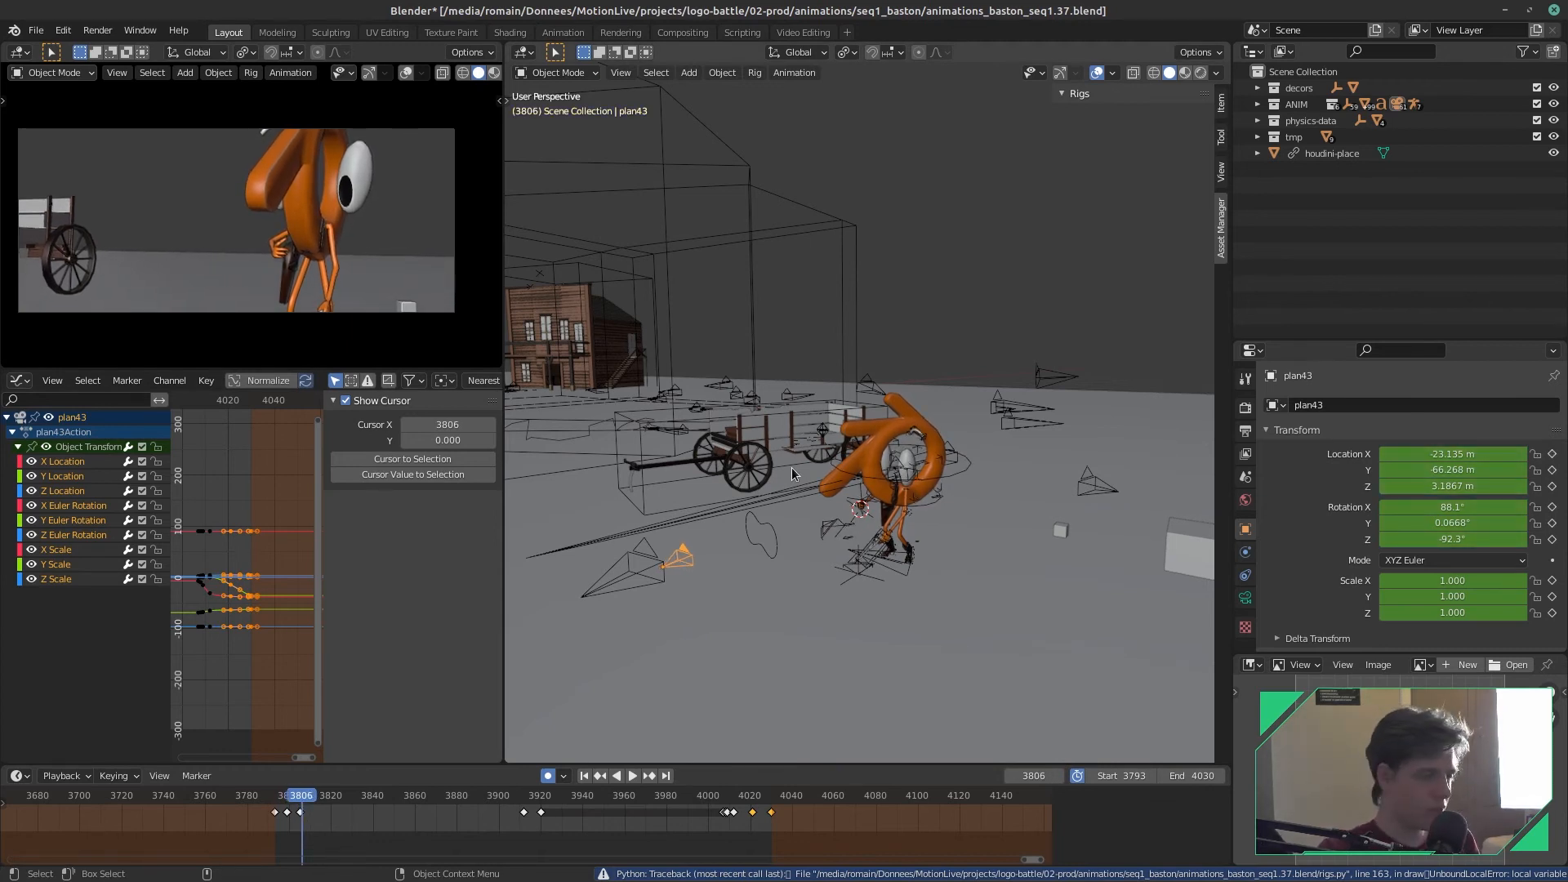
pyautogui.hotkey('ctrl', 'space')
pyautogui.press('space')
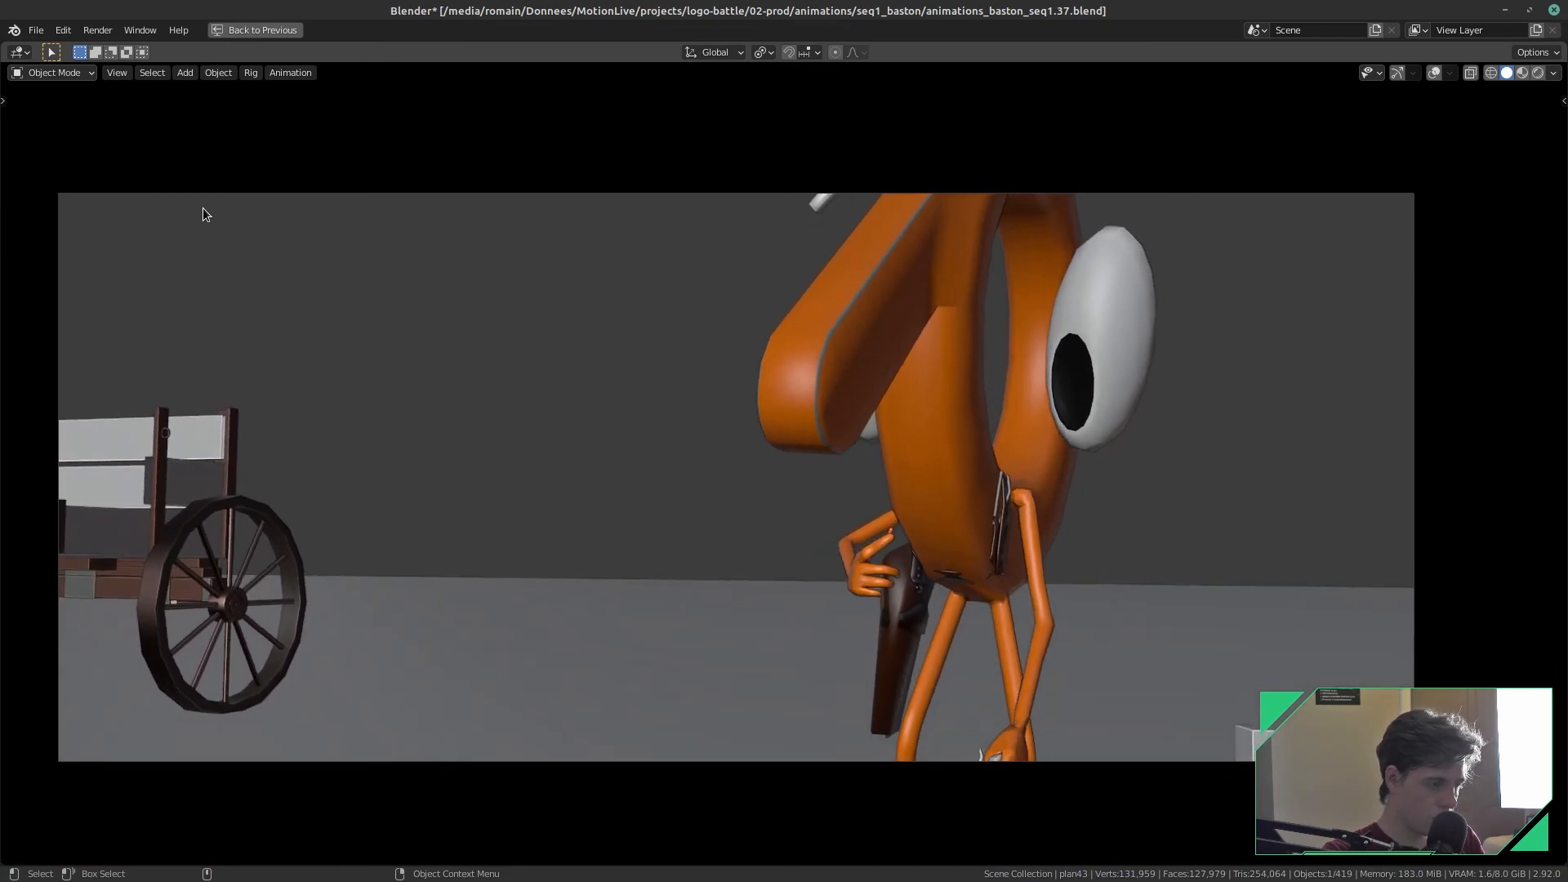
pyautogui.press('space')
pyautogui.hotkey('ctrl', 'space')
pyautogui.hotkey('ctrl', 's')
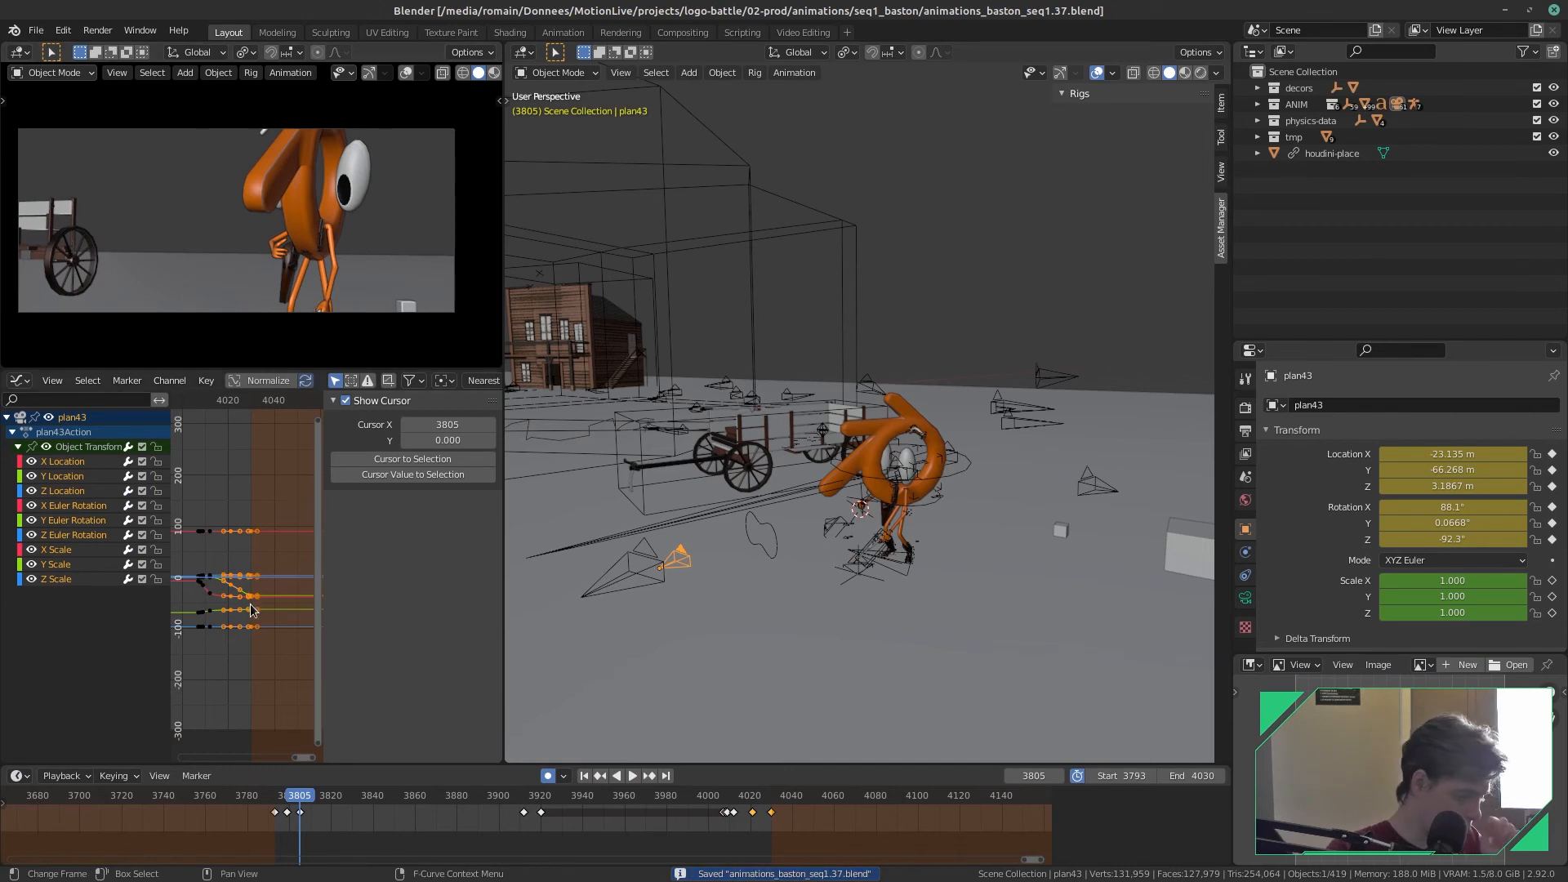
# - Widen the graph editor, select the ctl-plan43 control by the orange character's hand, and save the file
pyautogui.moveTo(502, 552); pyautogui.dragTo(696, 552)
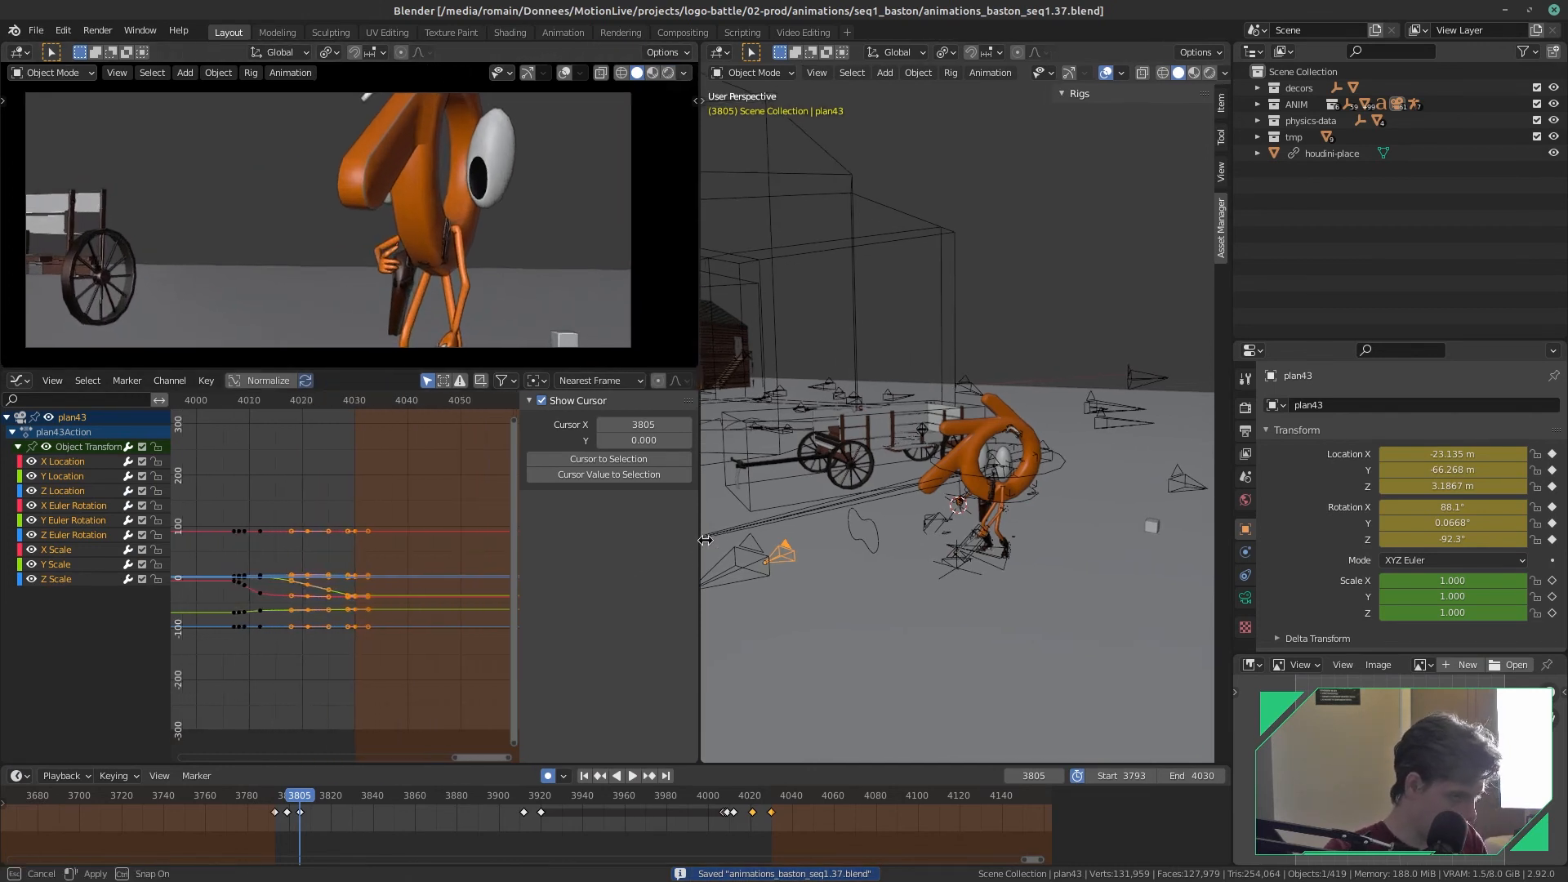
pyautogui.press('Home')
pyautogui.scroll(-6, 384, 599)
pyautogui.moveTo(235, 655); pyautogui.dragTo(394, 628, button='middle')
pyautogui.scroll(12, 327, 650)
pyautogui.scroll(5, 911, 548)
pyautogui.moveTo(913, 562); pyautogui.dragTo(817, 564, button='middle')
pyautogui.scroll(4, 833, 579)
pyautogui.click(870, 618)
pyautogui.hotkey('ctrl', 's')
# - Examine the ctl-plan43 curves around frame 3806, scrub and play the motion up to frame 3833, and save the file
pyautogui.scroll(4, 341, 589)
pyautogui.keyDown('ctrl'); pyautogui.moveTo(396, 604); pyautogui.dragTo(440, 580, button='middle'); pyautogui.keyUp('ctrl')
pyautogui.moveTo(281, 402); pyautogui.dragTo(416, 433)
pyautogui.scroll(-14, 392, 511)
pyautogui.moveTo(438, 518); pyautogui.dragTo(378, 521, button='middle')
pyautogui.hotkey('ctrl', 's')
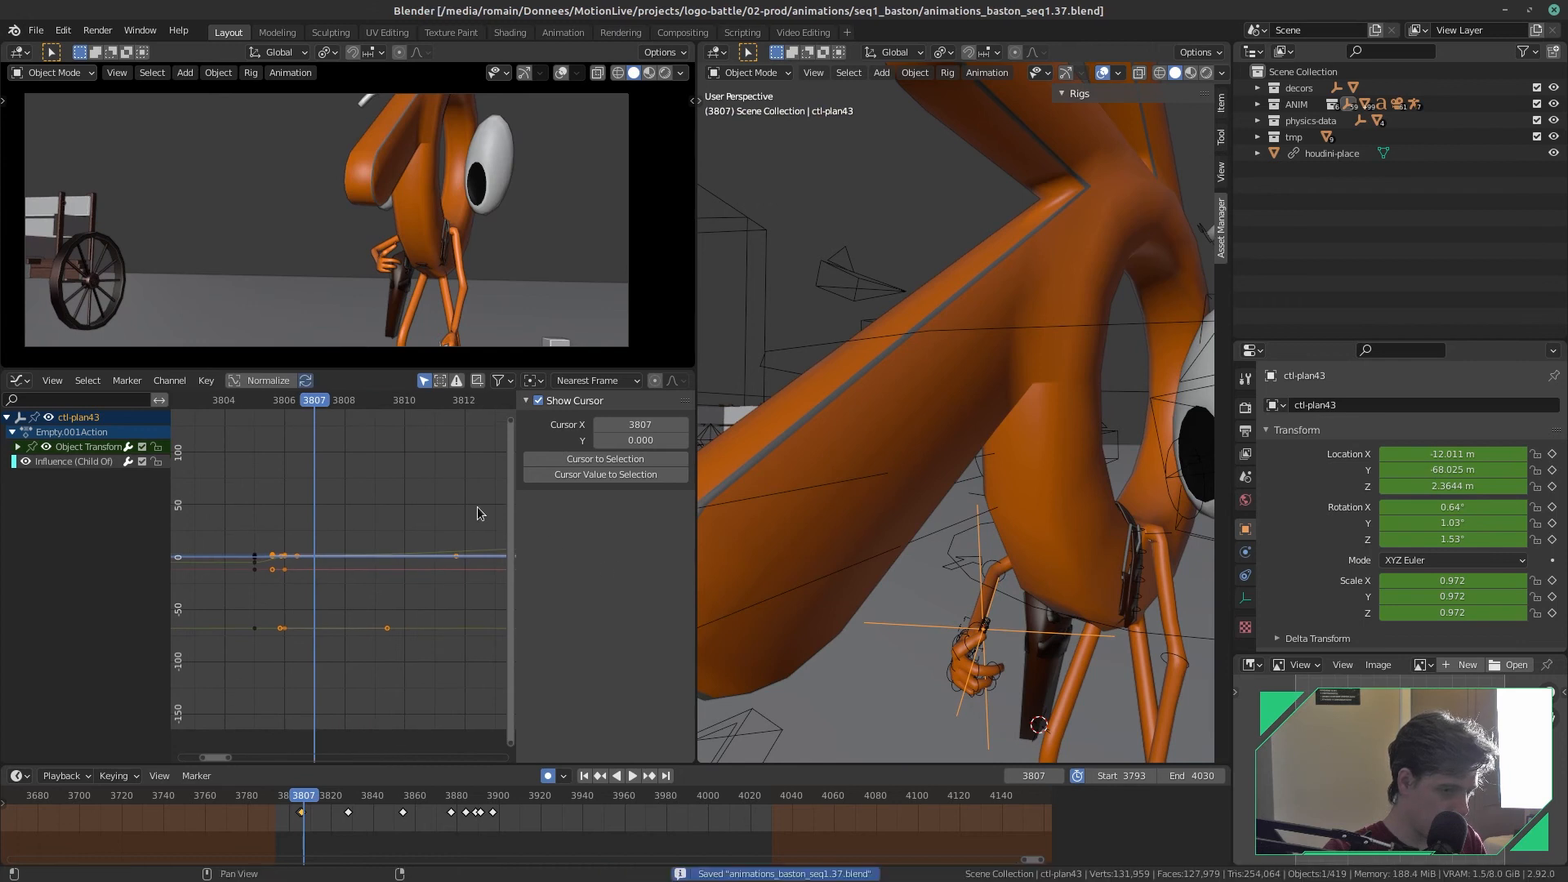
pyautogui.moveTo(322, 403); pyautogui.dragTo(226, 454)
pyautogui.press('space')
pyautogui.press('space')
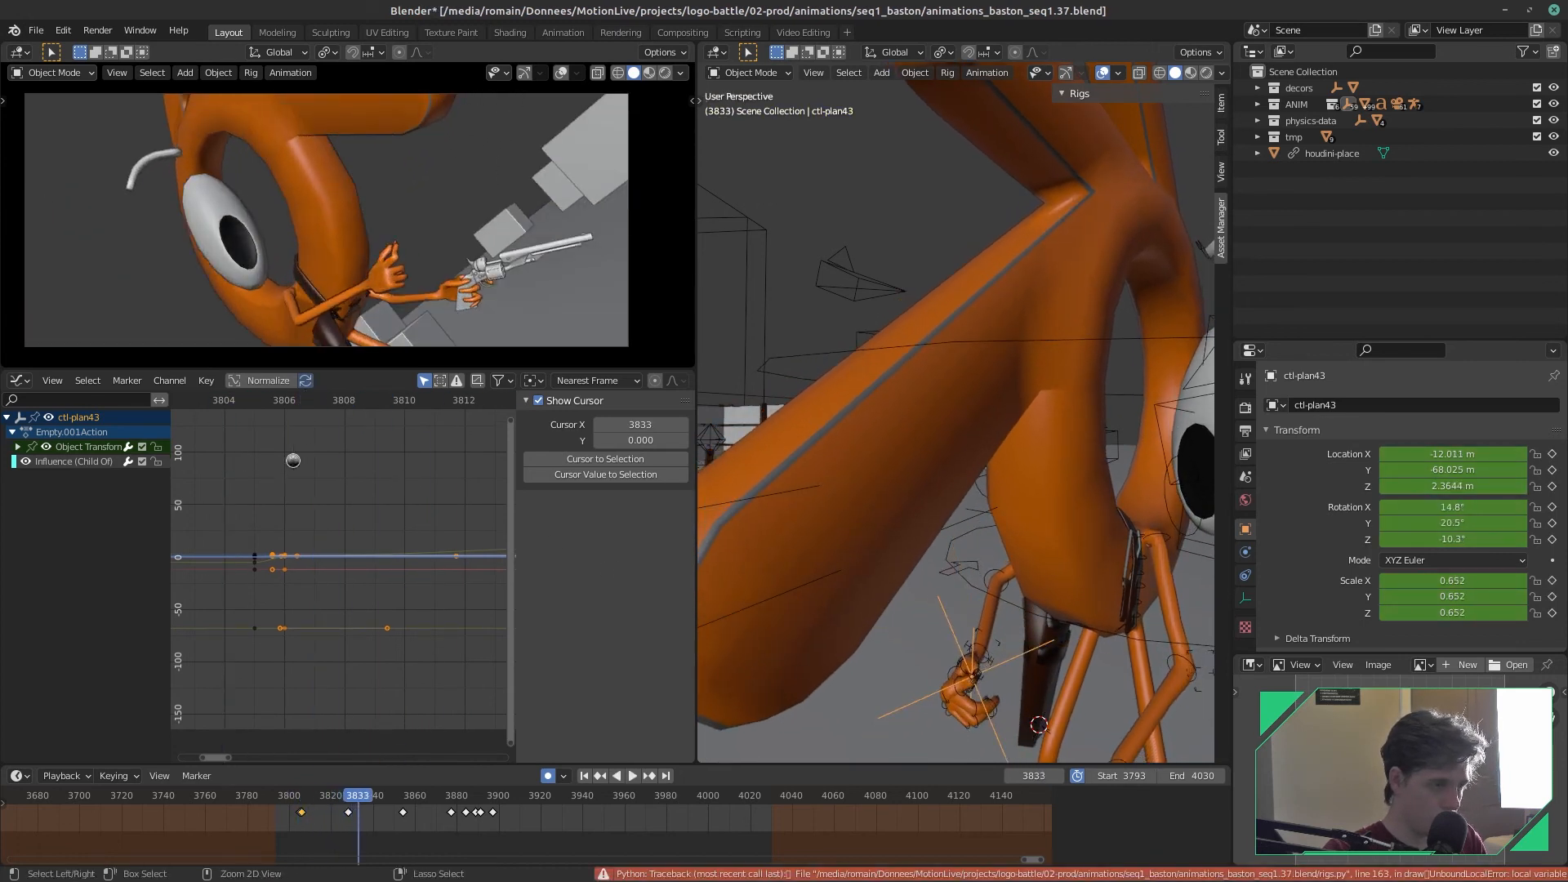
pyautogui.scroll(-5, 368, 526)
pyautogui.hotkey('ctrl', 's')
# - Isolate ctl-plan43's Euler rotation curves and slightly lengthen the outgoing handle of the Y Euler Rotation key at frame 3806
pyautogui.moveTo(375, 405); pyautogui.dragTo(305, 421)
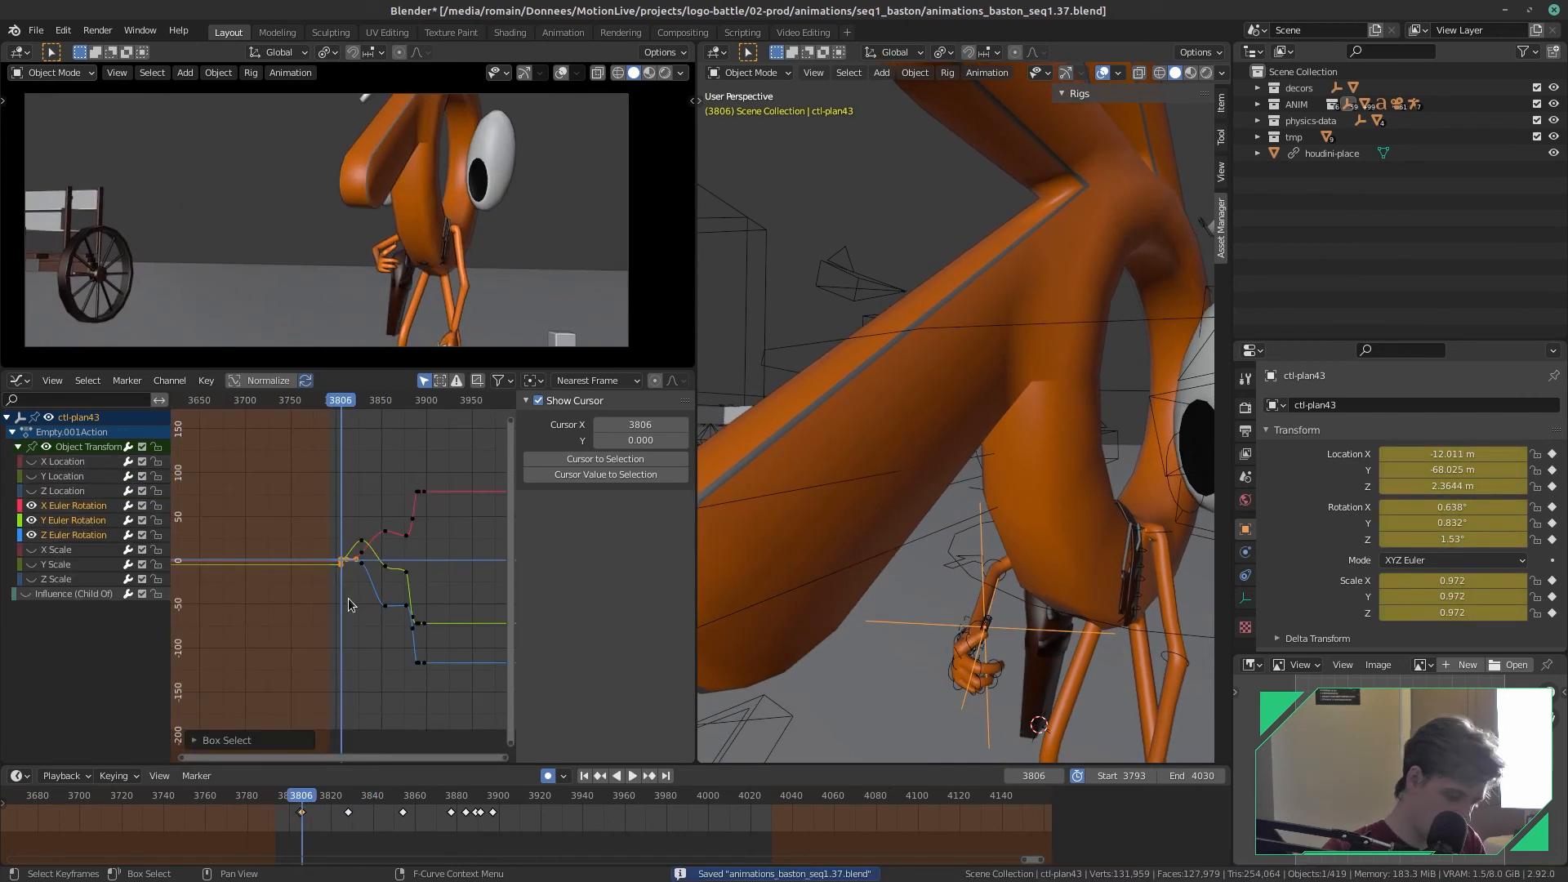
pyautogui.scroll(4, 348, 599)
pyautogui.press('KP_Decimal')
pyautogui.moveTo(336, 556)
pyautogui.keyDown('ctrl'); pyautogui.mouseDown(button='middle')
pyautogui.moveTo(297, 565)
pyautogui.moveTo(377, 578)
pyautogui.moveTo(356, 564)
pyautogui.mouseUp(button='middle'); pyautogui.keyUp('ctrl')
pyautogui.click(351, 515)
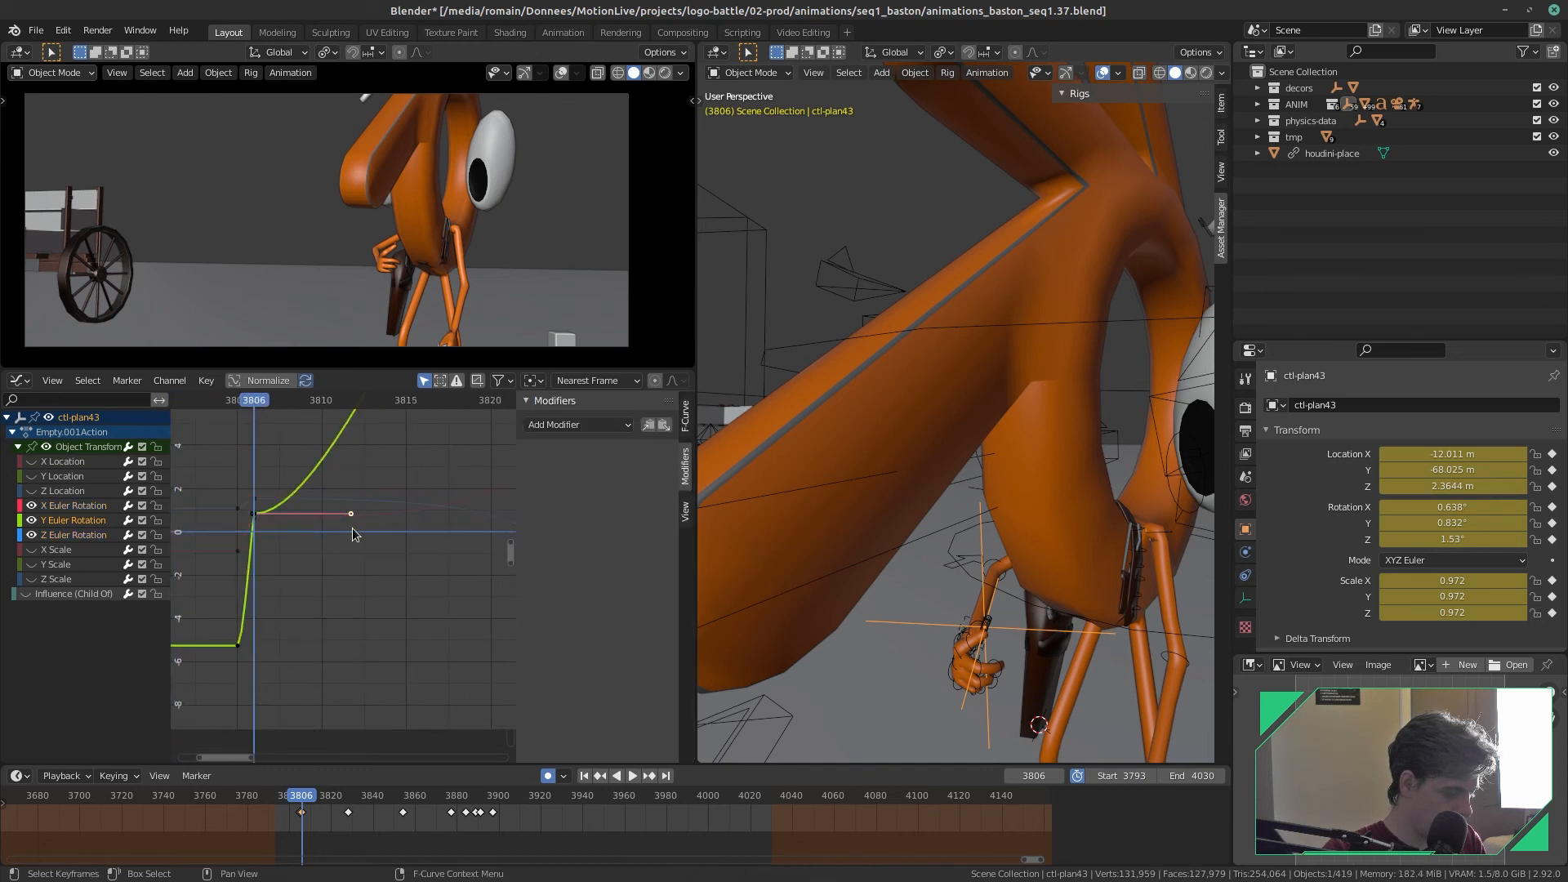
pyautogui.press('g')
pyautogui.press('x')
pyautogui.press('Escape')
pyautogui.press('space')
pyautogui.press('g')
pyautogui.press('x')
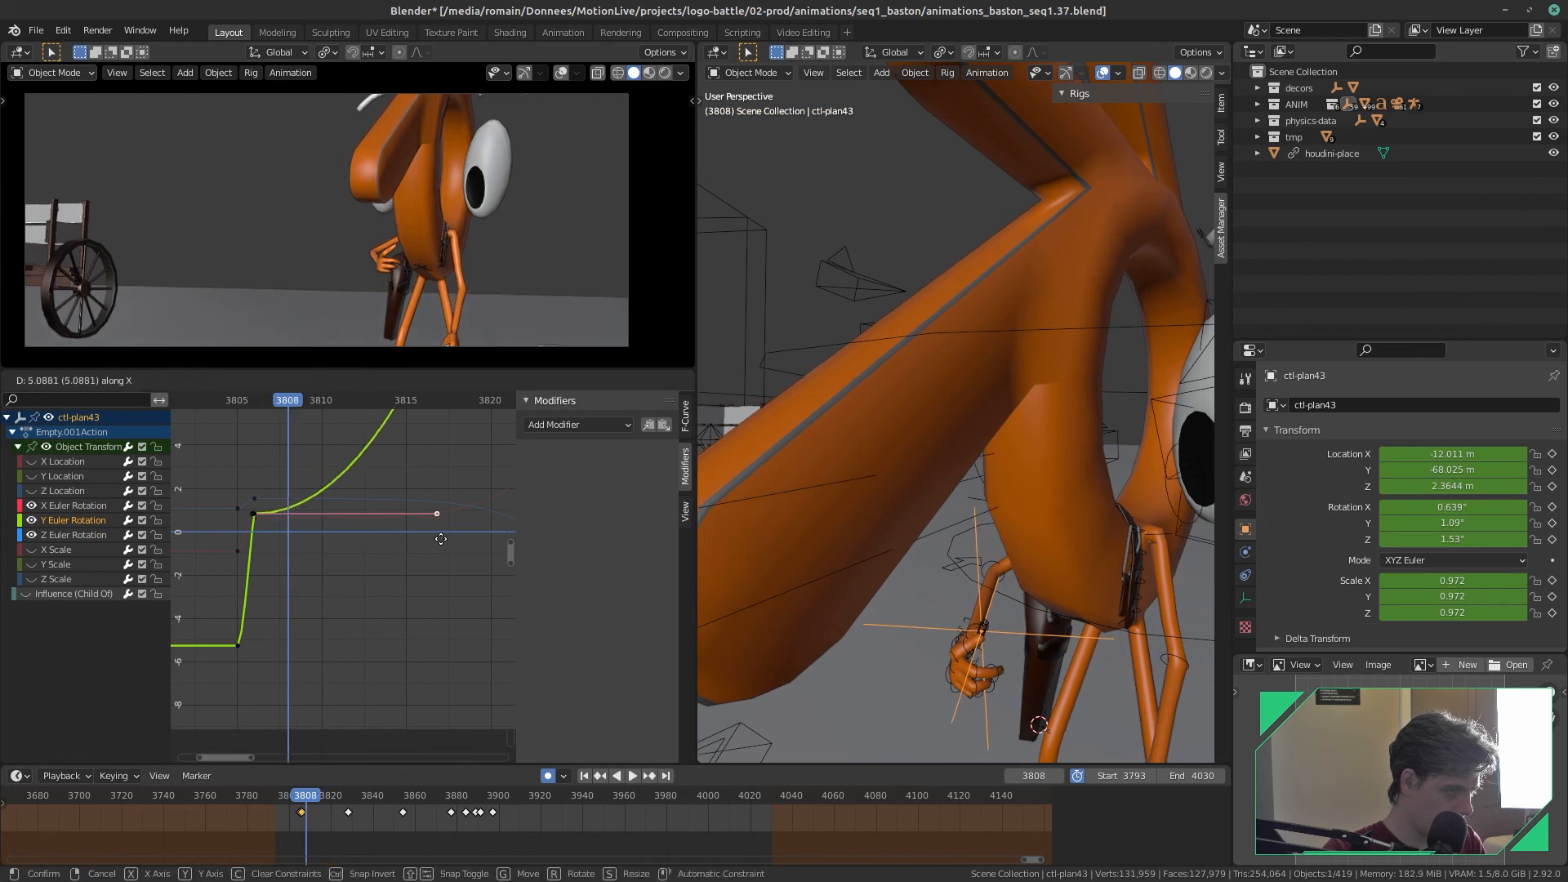
pyautogui.press('x')
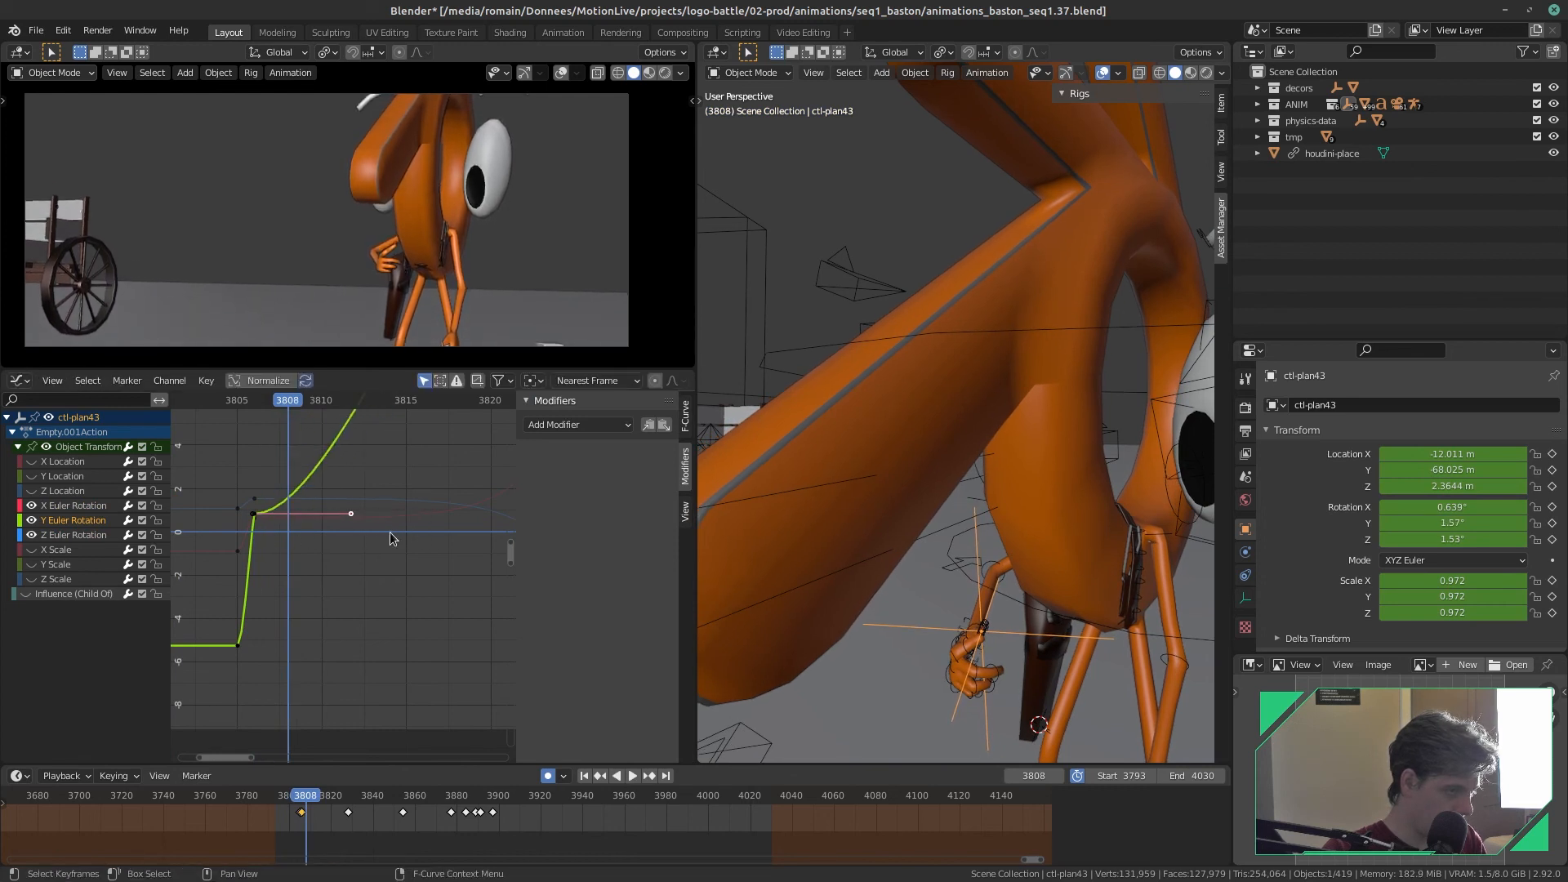
pyautogui.press('x')
pyautogui.click(339, 547)
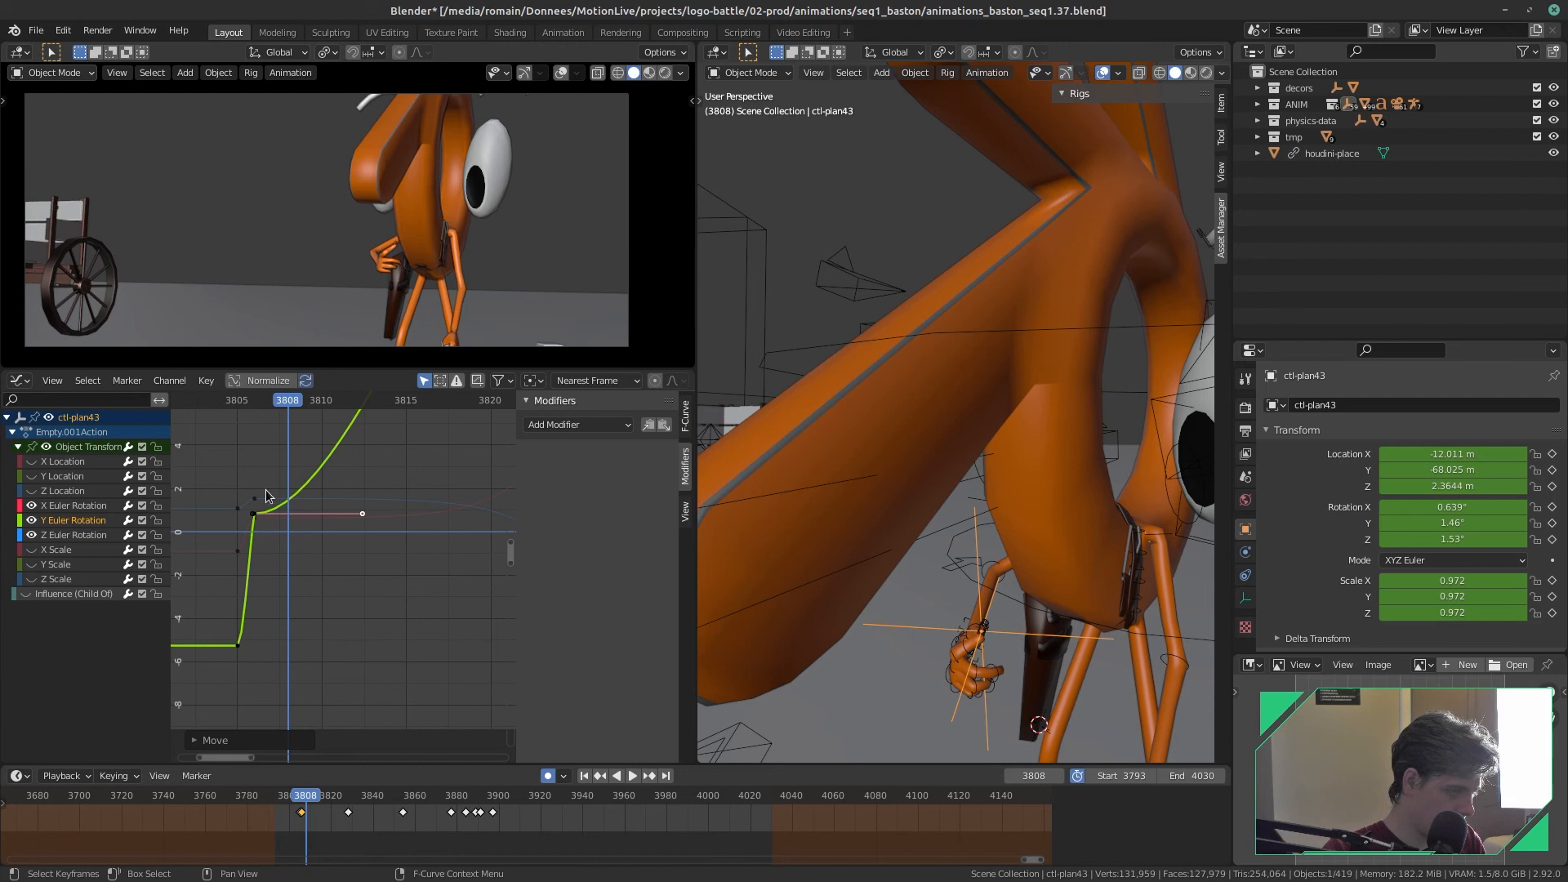
# - Shorten the outgoing handle of the Z Euler Rotation key at frame 3806 and try shifting the X Euler Rotation one
pyautogui.scroll(-2, 455, 513)
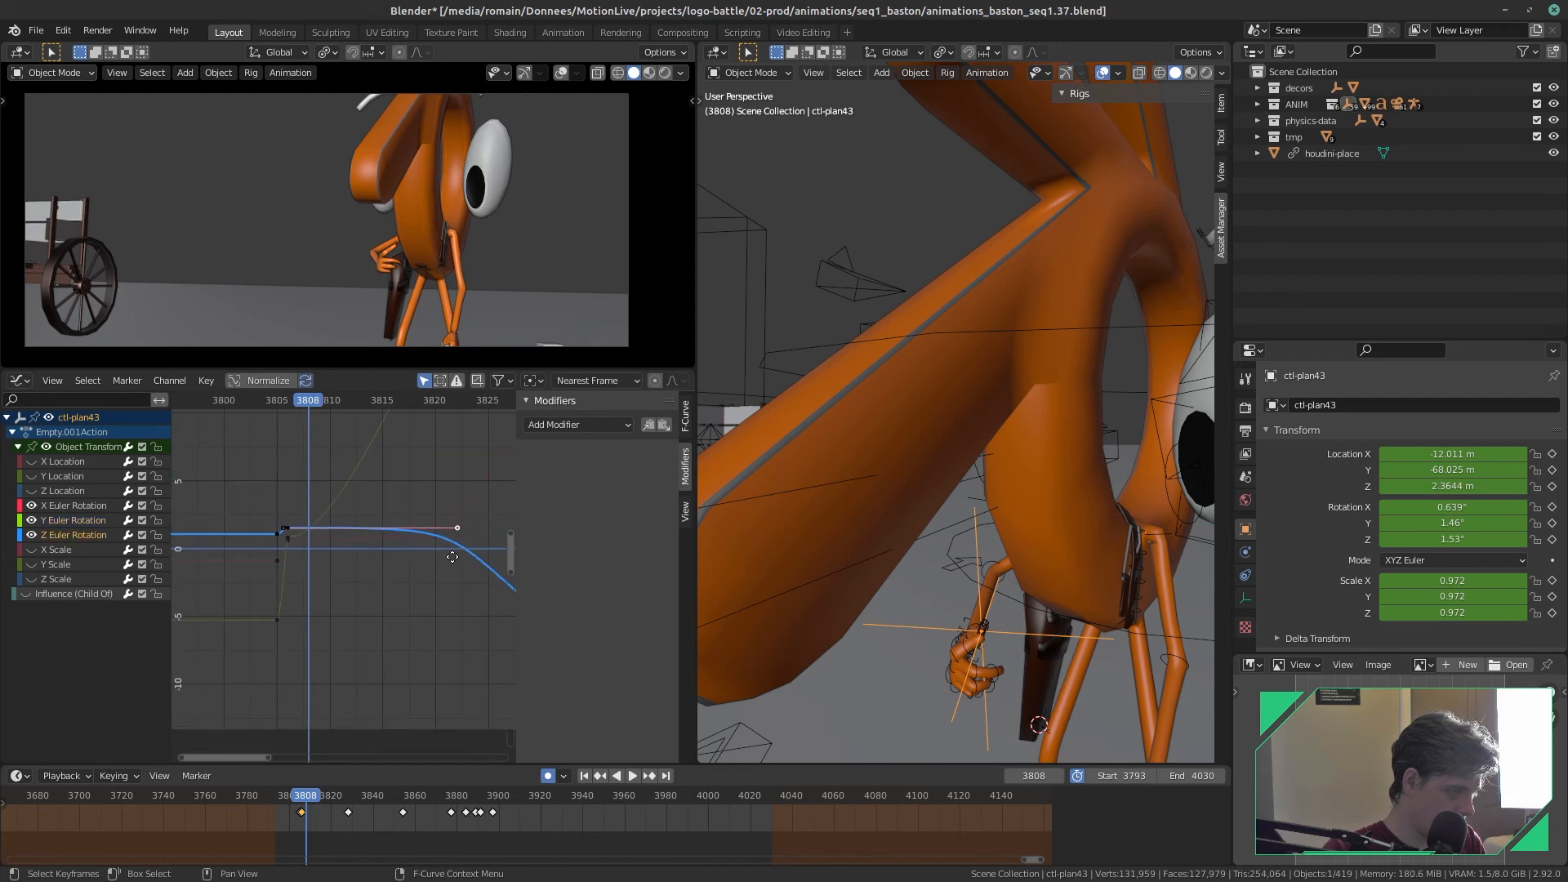
pyautogui.press('g')
pyautogui.press('x')
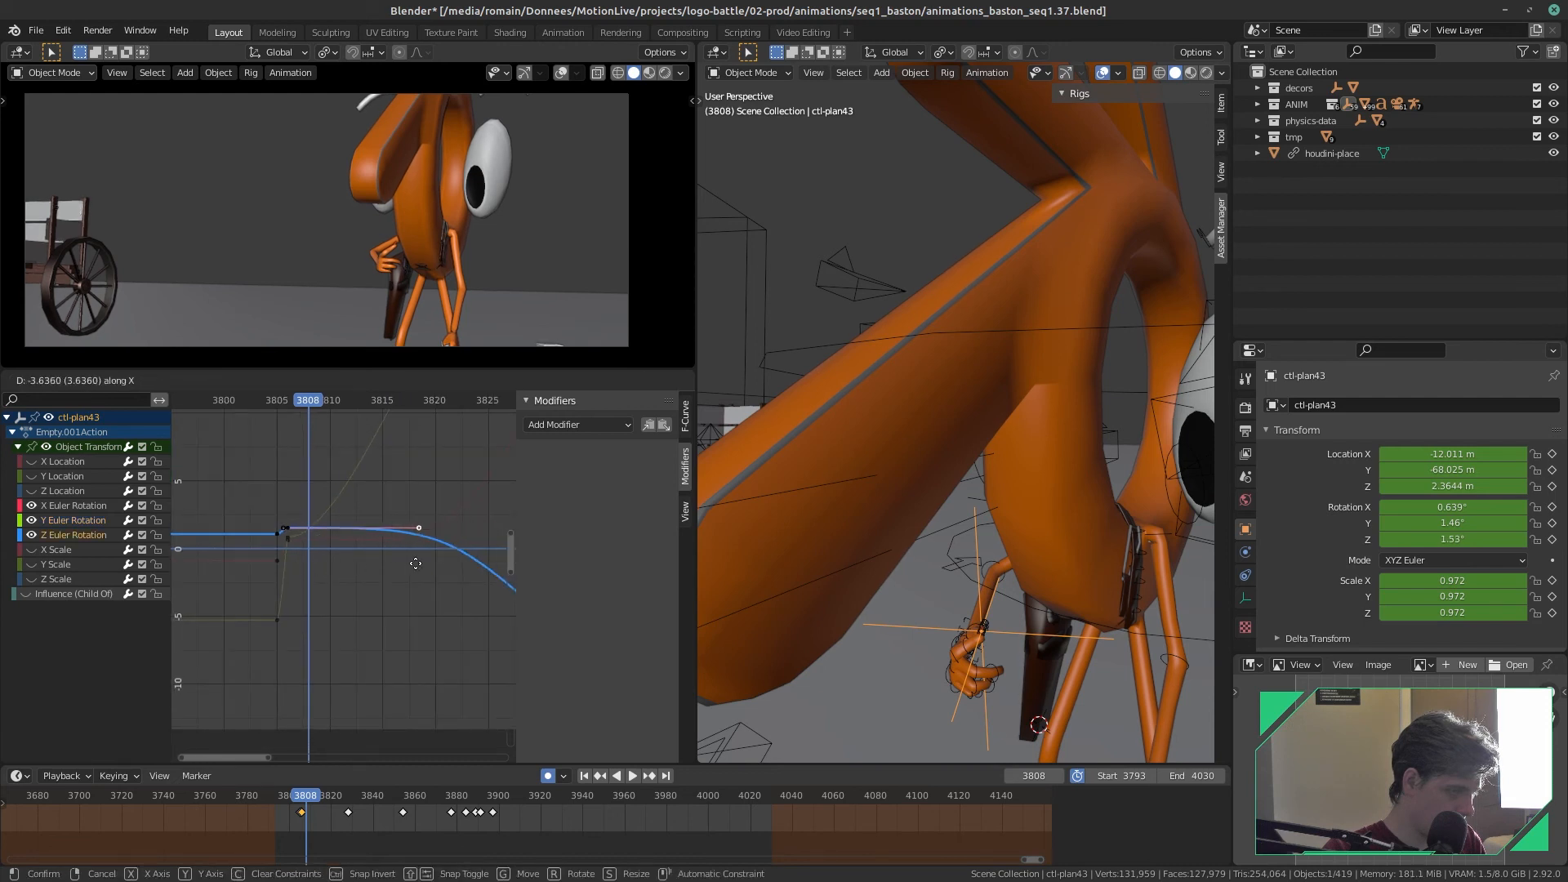
pyautogui.click(376, 560)
pyautogui.click(304, 549)
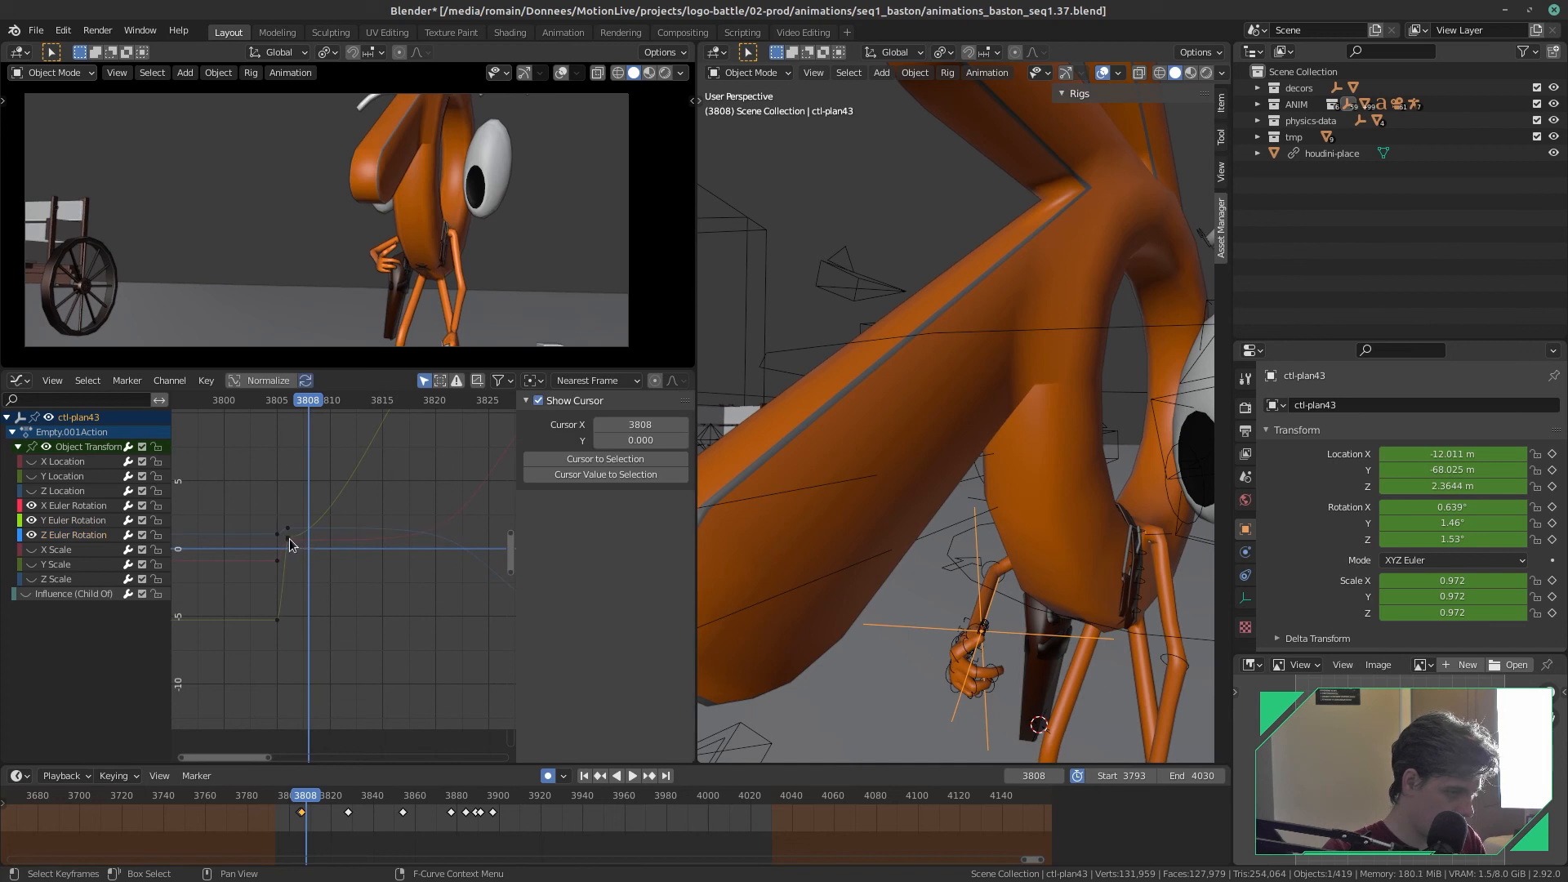
pyautogui.click(287, 542)
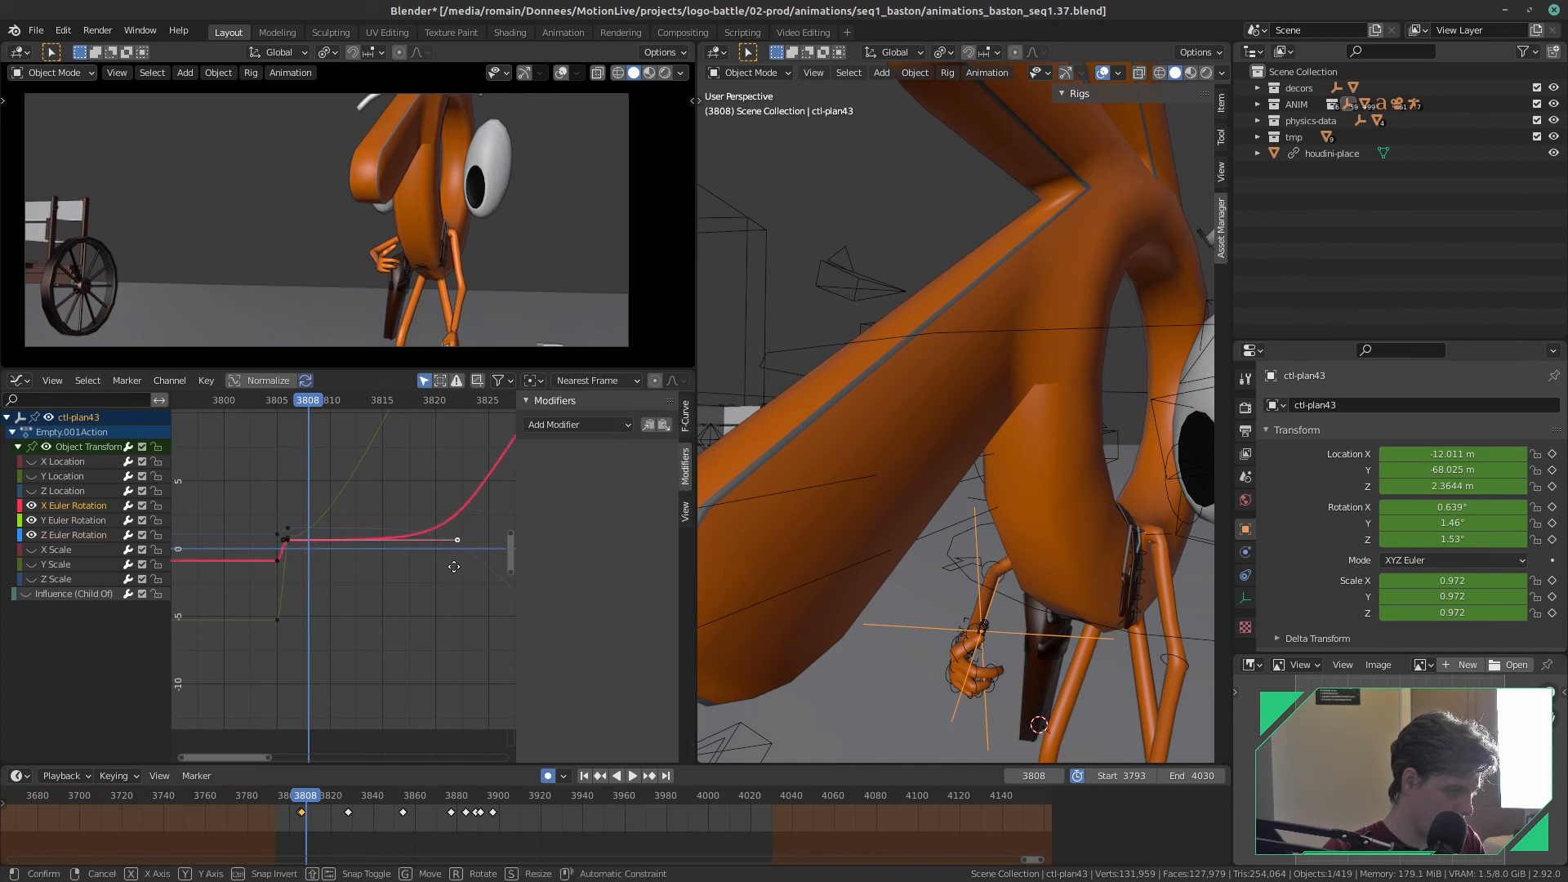
pyautogui.press('x')
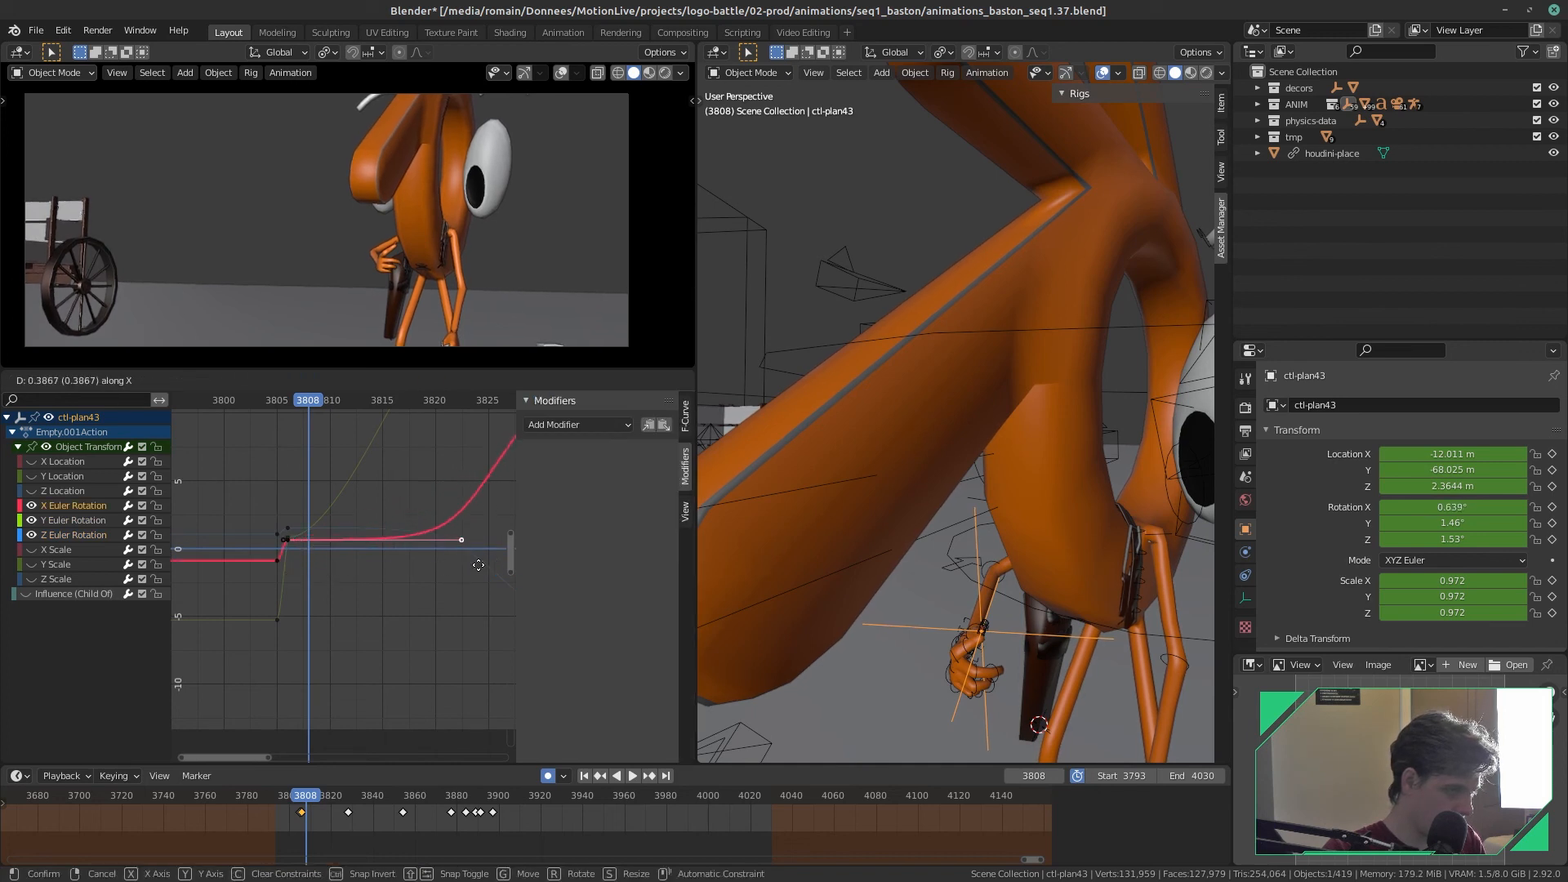
pyautogui.rightClick(343, 565)
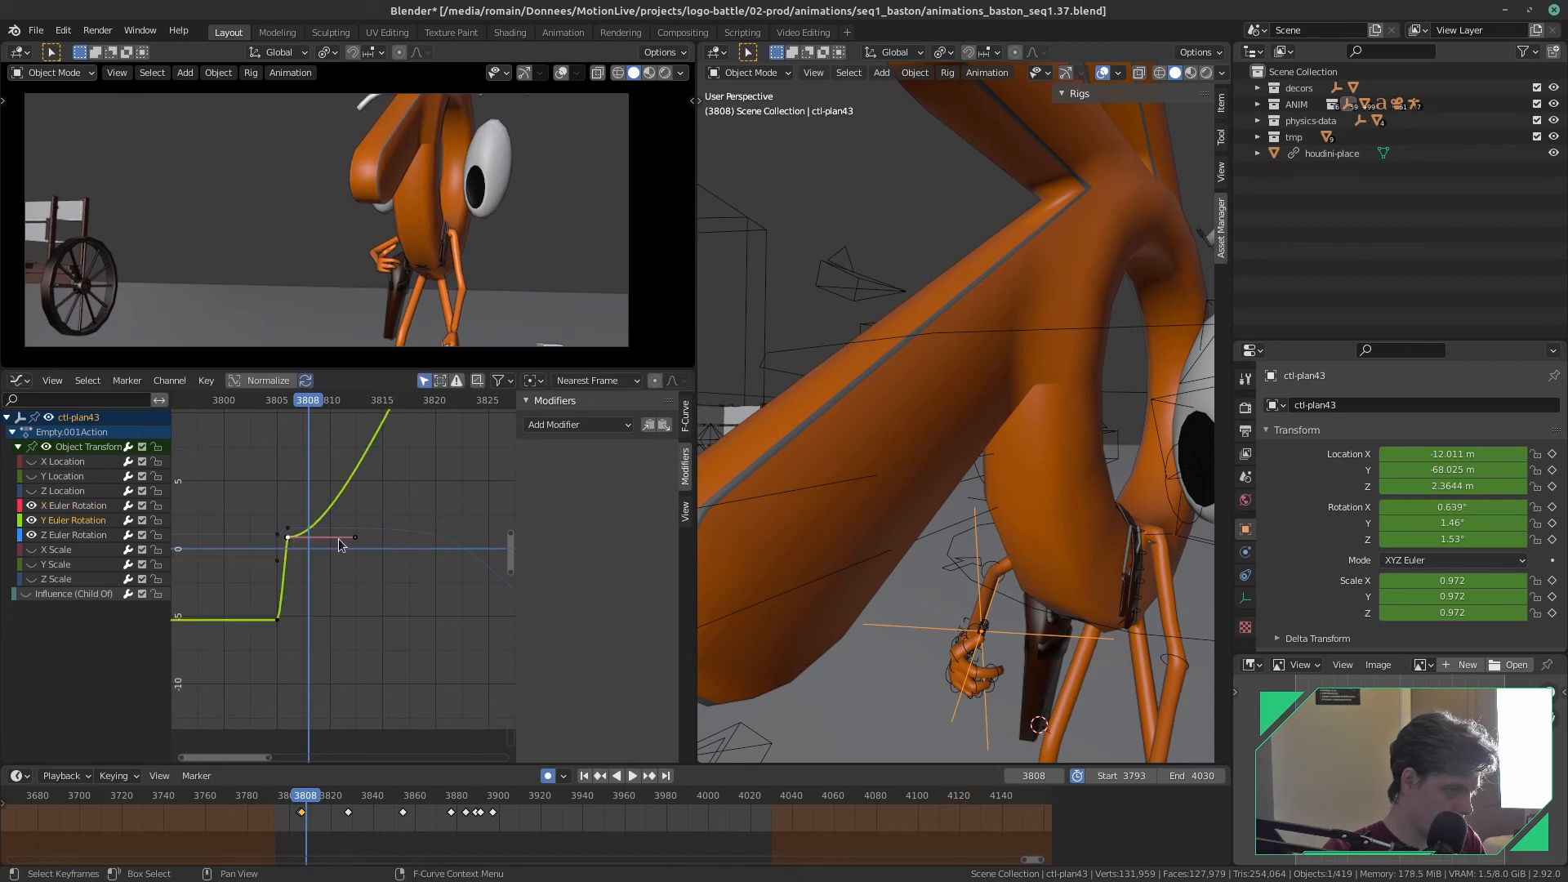
# - Extend the Y Euler Rotation key's outgoing handle to about frame 3816, play the motion, and save the file
pyautogui.press('g')
pyautogui.press('x')
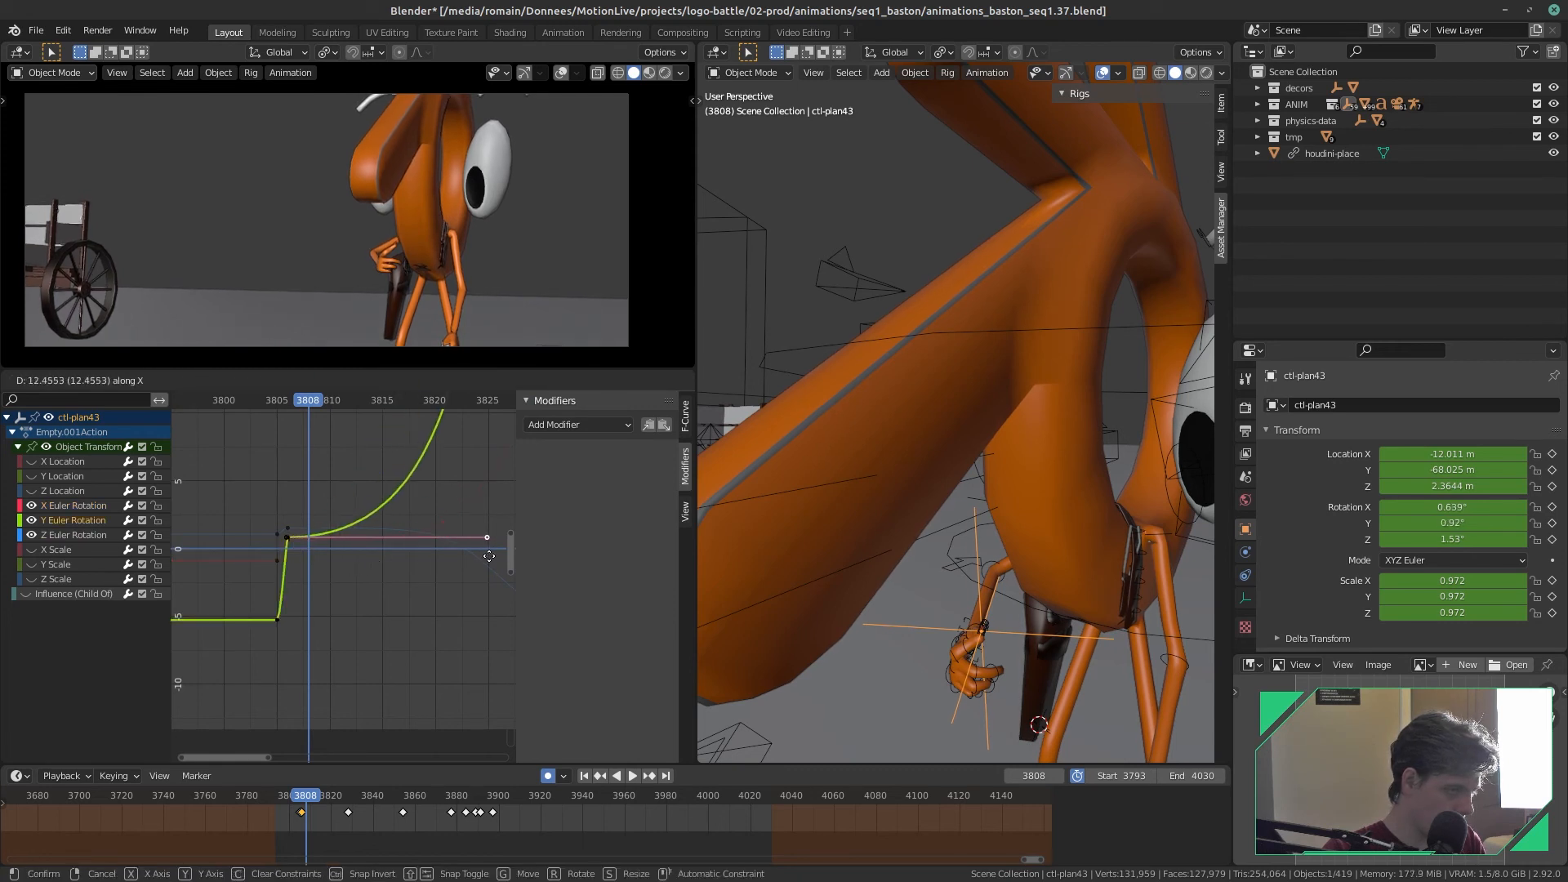
pyautogui.click(470, 556)
pyautogui.moveTo(303, 406); pyautogui.dragTo(333, 473)
pyautogui.press('g')
pyautogui.press('x')
pyautogui.click(374, 543)
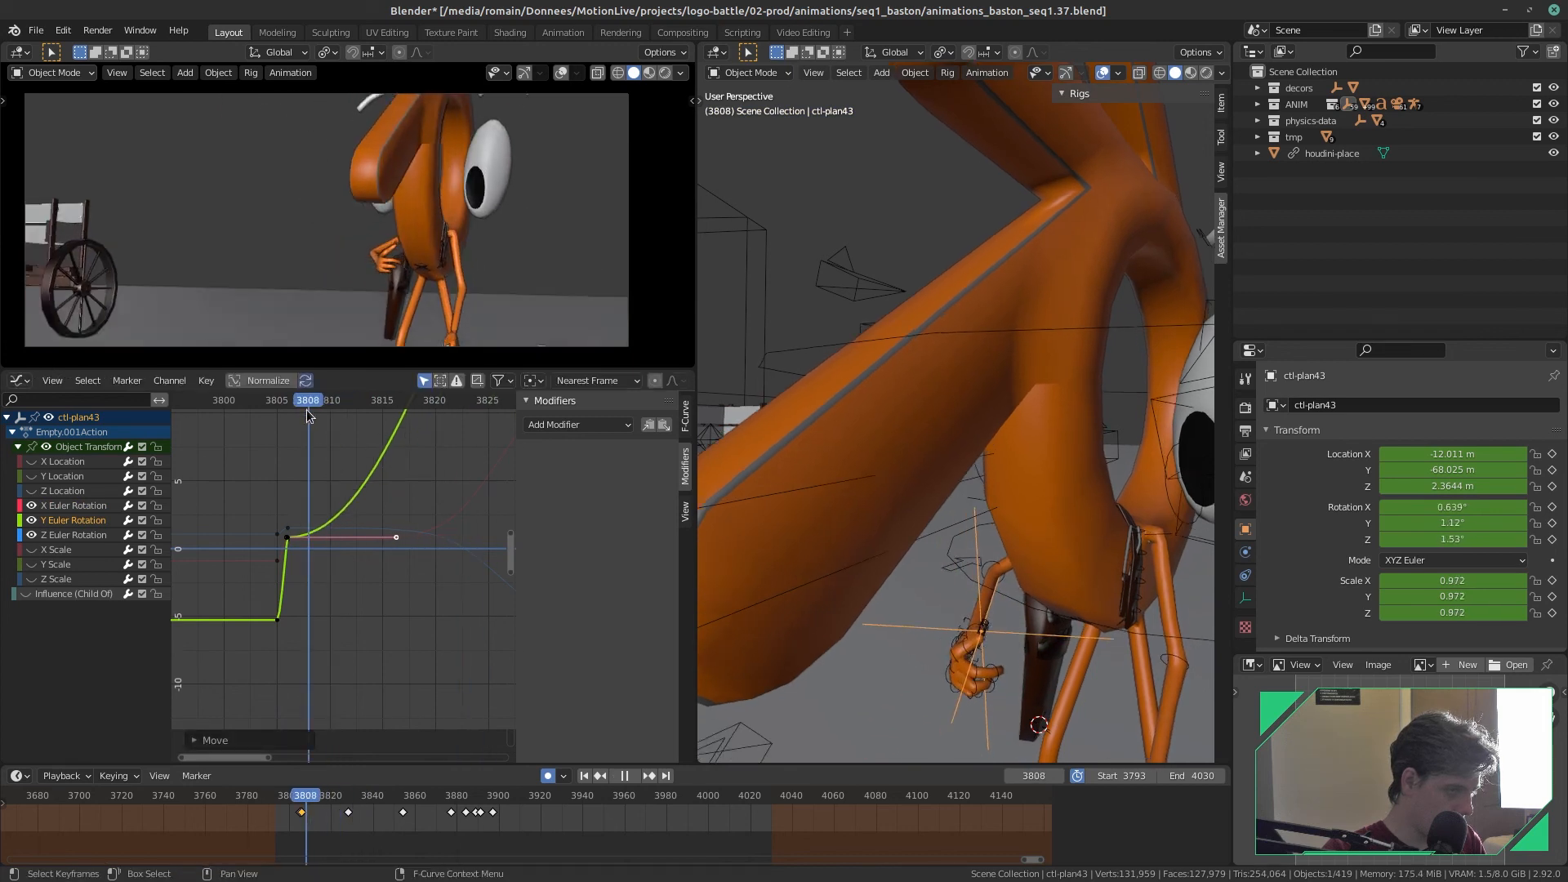
pyautogui.press('space')
pyautogui.press('space')
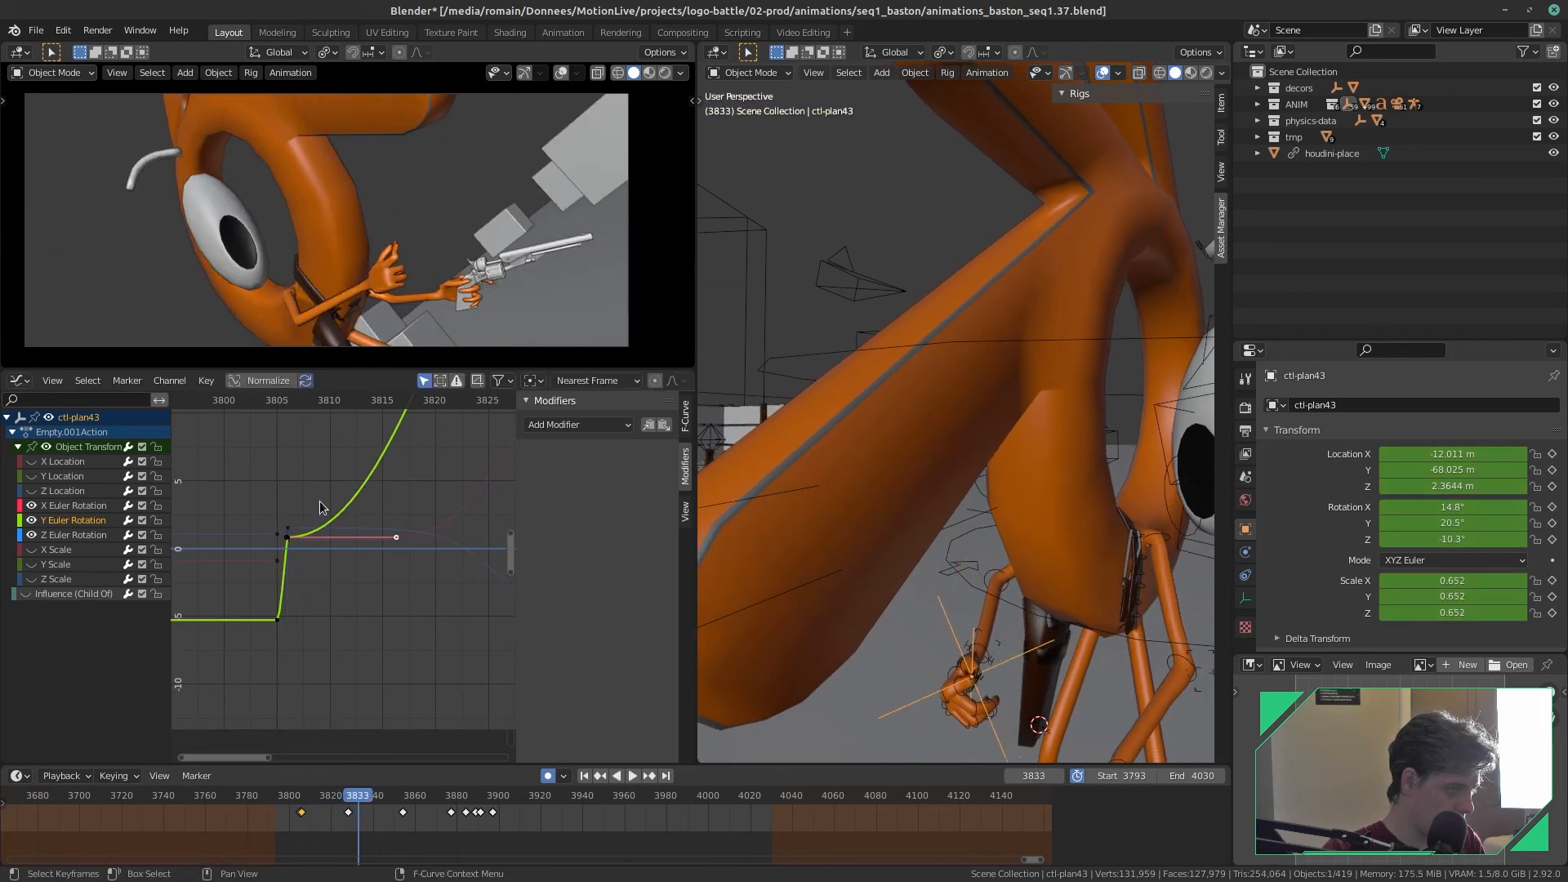
pyautogui.hotkey('ctrl', 's')
# - Return to frame 3806 and select the plan43 camera near the orange character
pyautogui.keyDown('shift'); pyautogui.moveTo(299, 419); pyautogui.dragTo(285, 431, button='right'); pyautogui.keyUp('shift')
pyautogui.keyDown('shift'); pyautogui.moveTo(285, 430); pyautogui.dragTo(289, 429); pyautogui.keyUp('shift')
pyautogui.keyDown('shift'); pyautogui.moveTo(289, 429); pyautogui.dragTo(286, 433, button='right'); pyautogui.keyUp('shift')
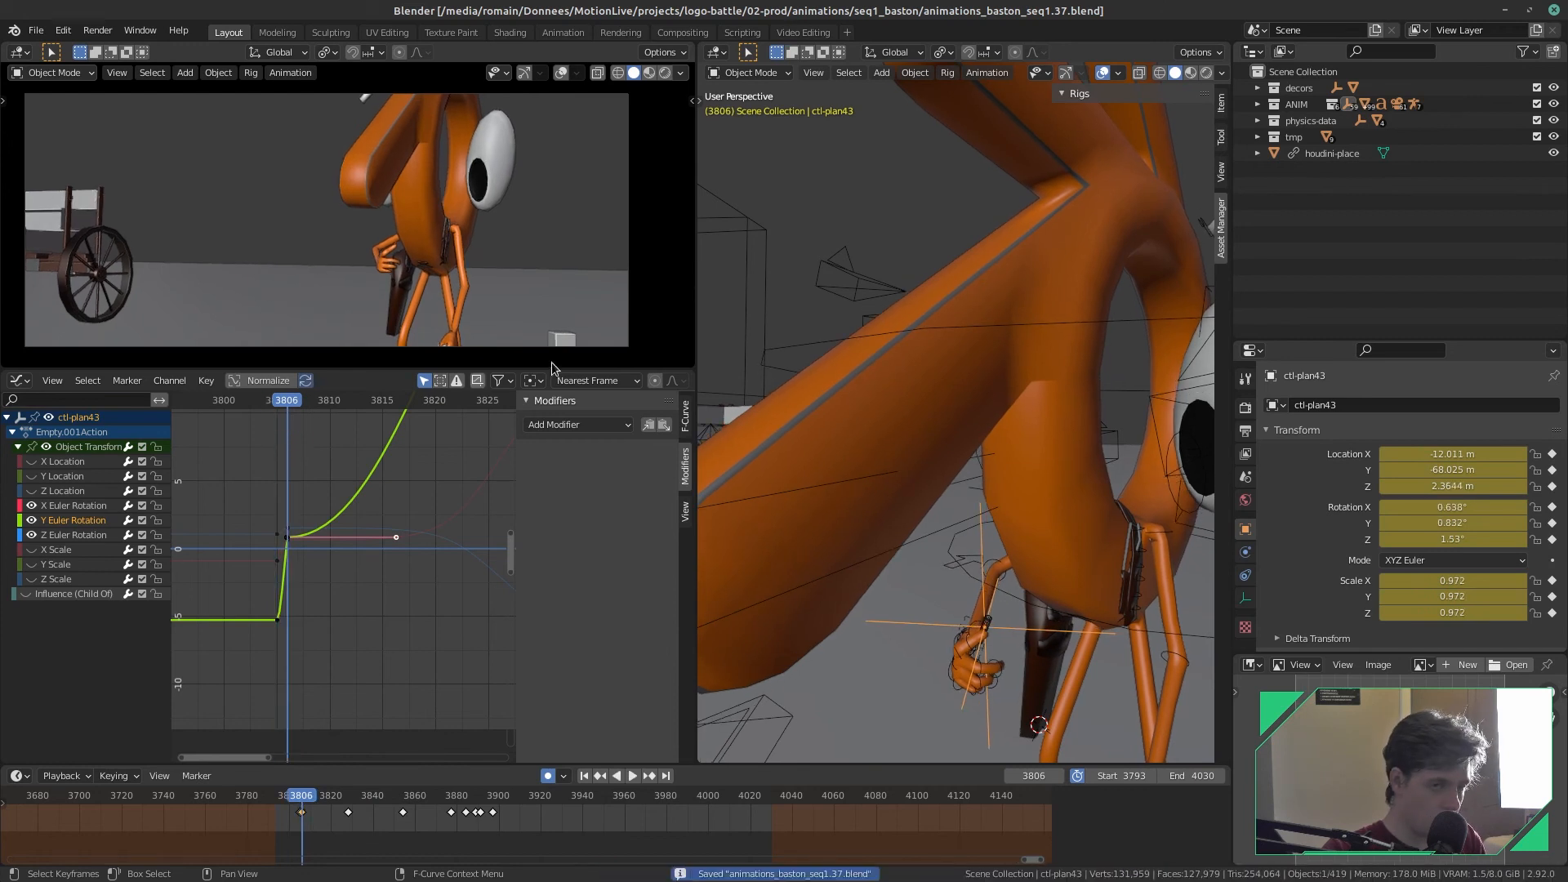
pyautogui.press('KP_Decimal')
pyautogui.scroll(4, 952, 490)
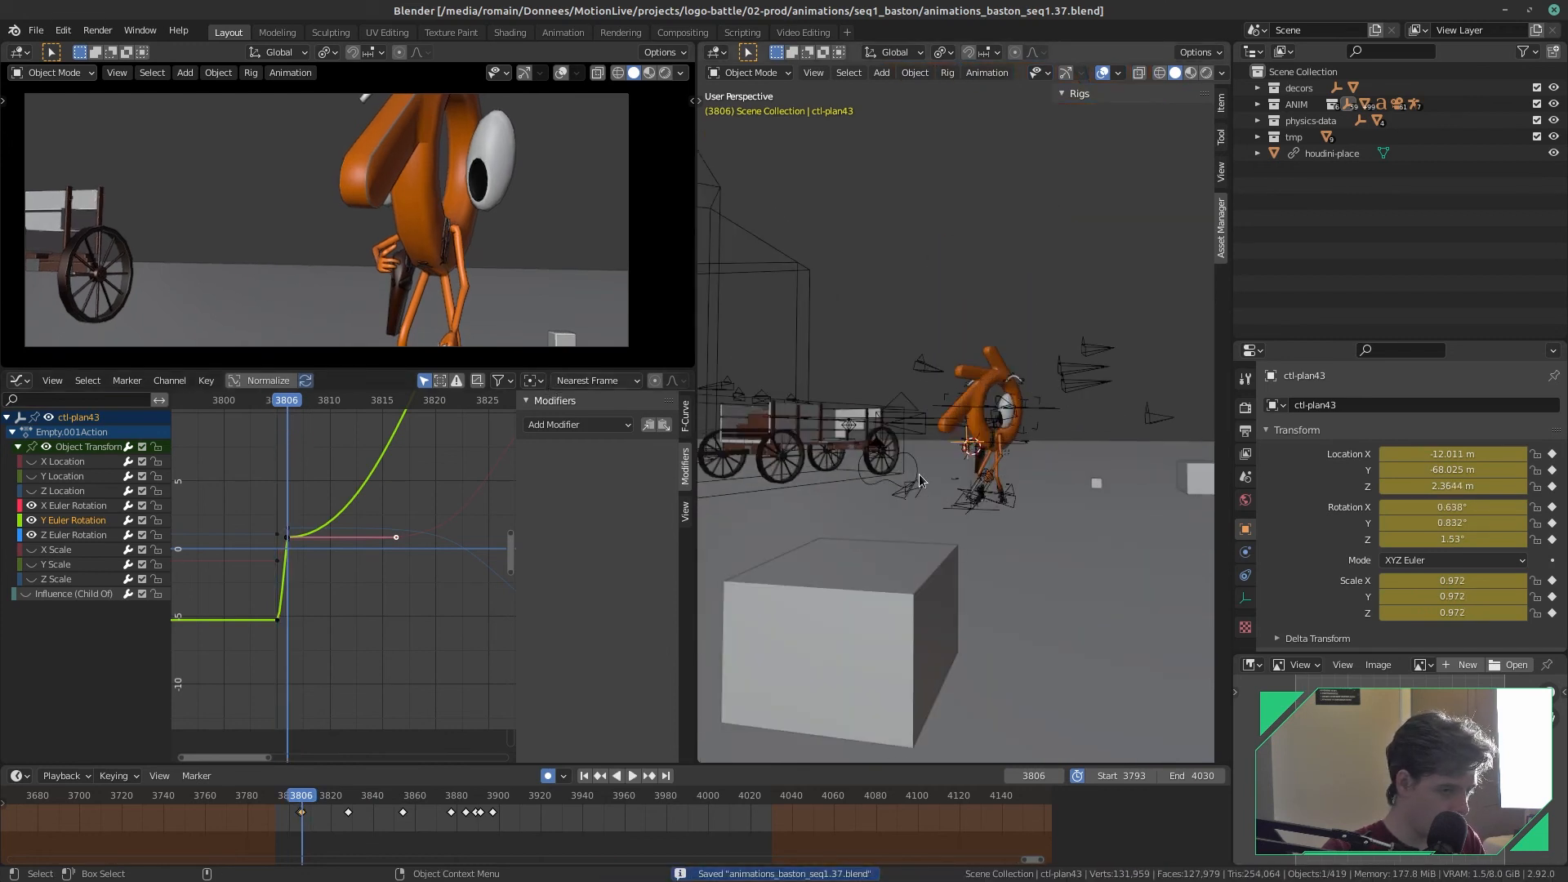
pyautogui.scroll(-2, 909, 490)
pyautogui.scroll(2, 908, 494)
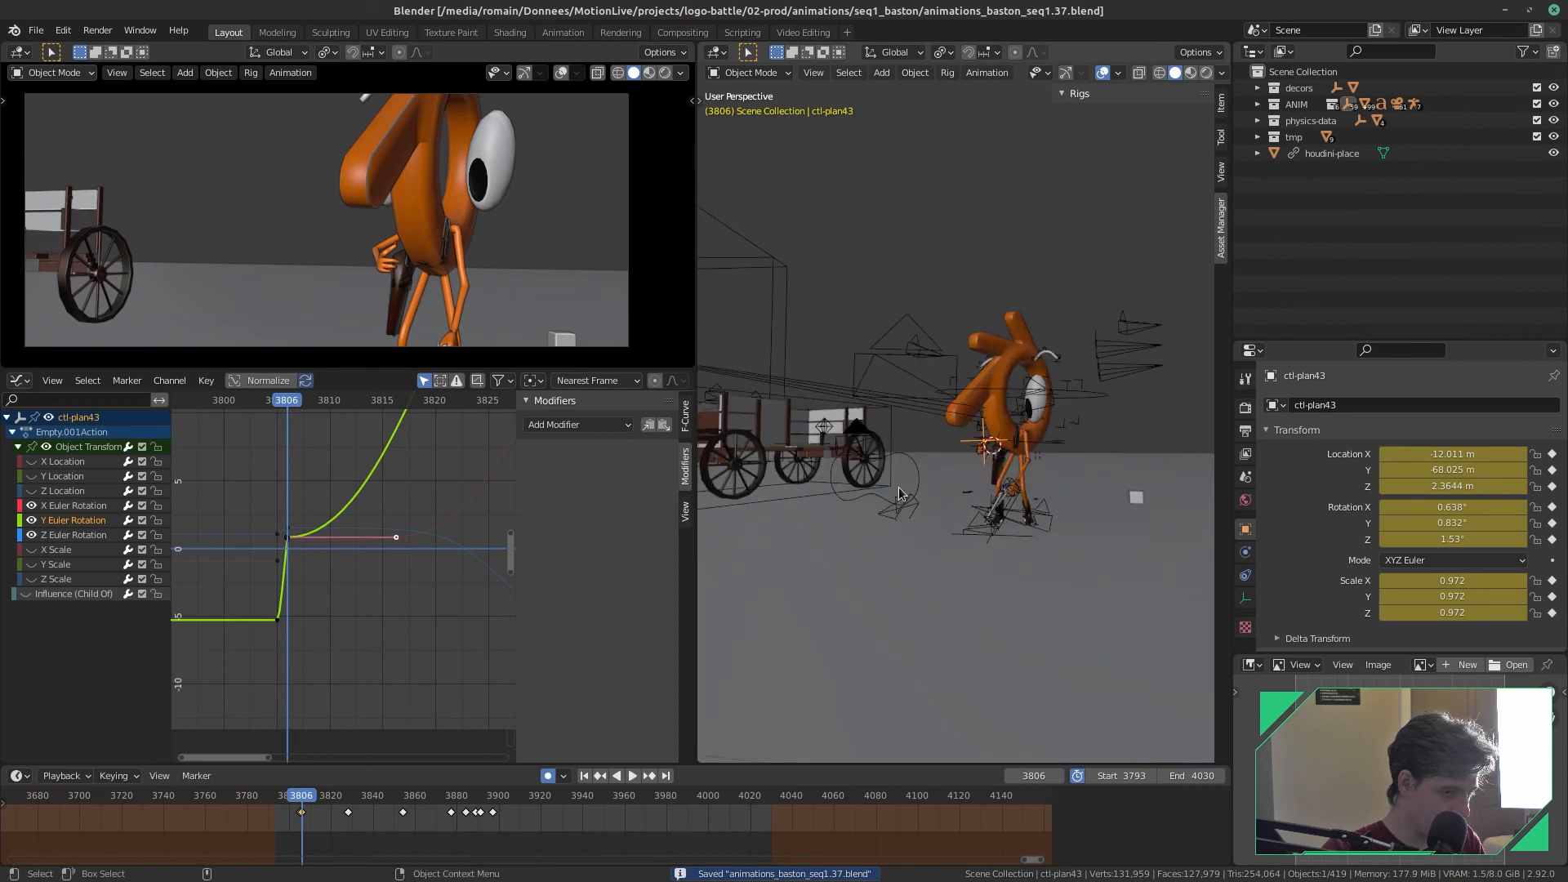
pyautogui.click(863, 458)
# - Keyframe the plan43 camera's location and rotation at frame 3891, save the file, and replay the shot from its start
pyautogui.press('space')
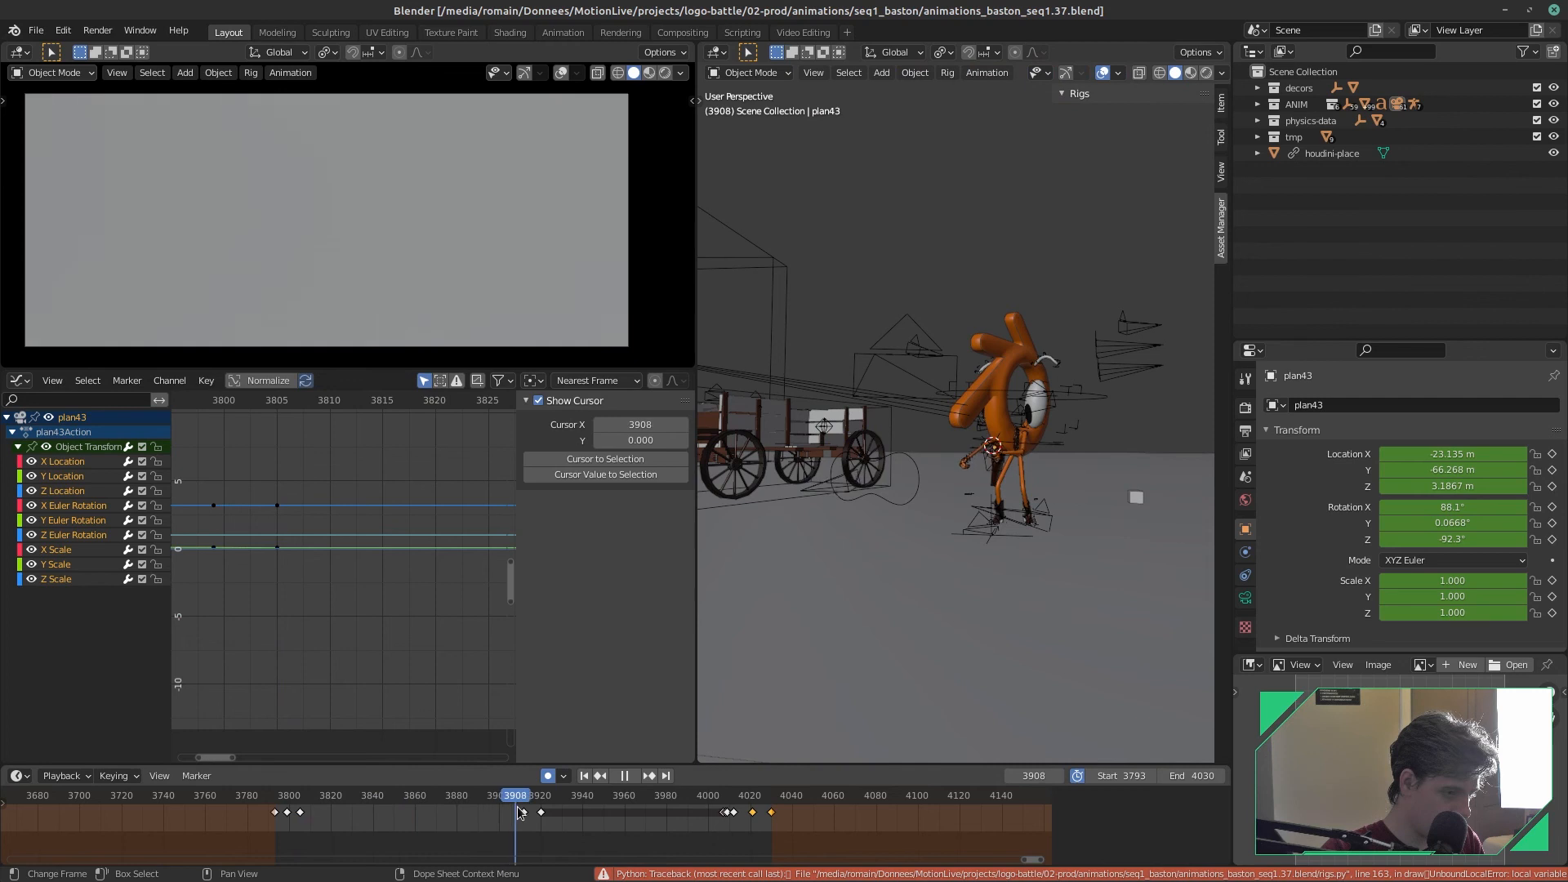
pyautogui.moveTo(526, 812); pyautogui.dragTo(477, 819)
pyautogui.press('space')
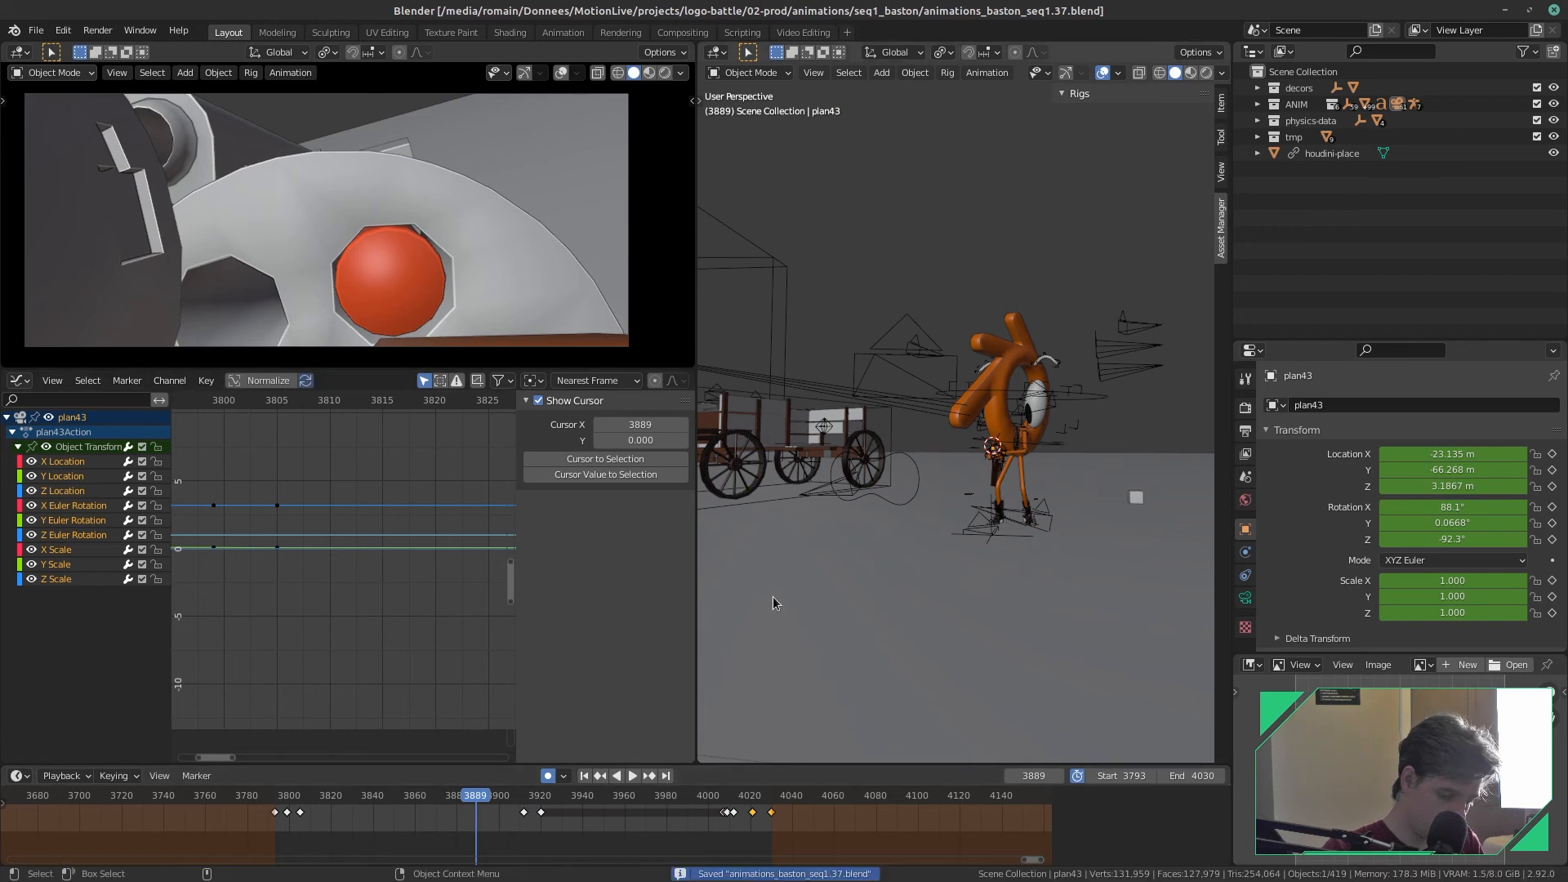
pyautogui.scroll(5, 912, 542)
pyautogui.hotkey('ctrl', 's')
pyautogui.keyDown('ctrl'); pyautogui.moveTo(398, 644); pyautogui.dragTo(331, 620, button='middle'); pyautogui.keyUp('ctrl')
pyautogui.moveTo(476, 817)
pyautogui.mouseDown()
pyautogui.moveTo(454, 817)
pyautogui.moveTo(479, 808)
pyautogui.mouseUp()
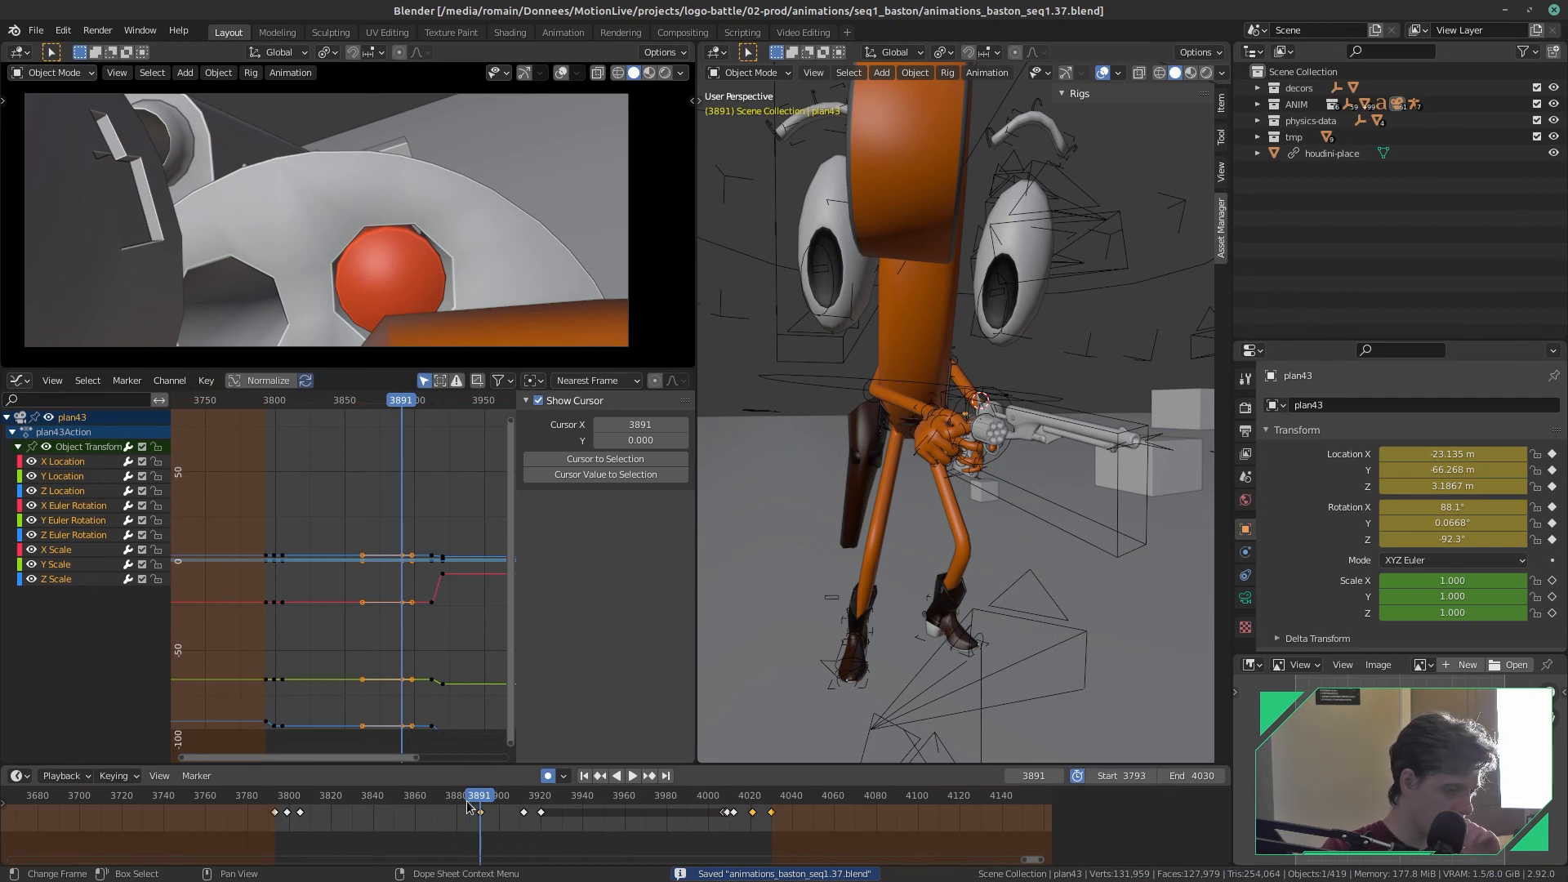
pyautogui.hotkey('ctrl', 'shift', 'space')
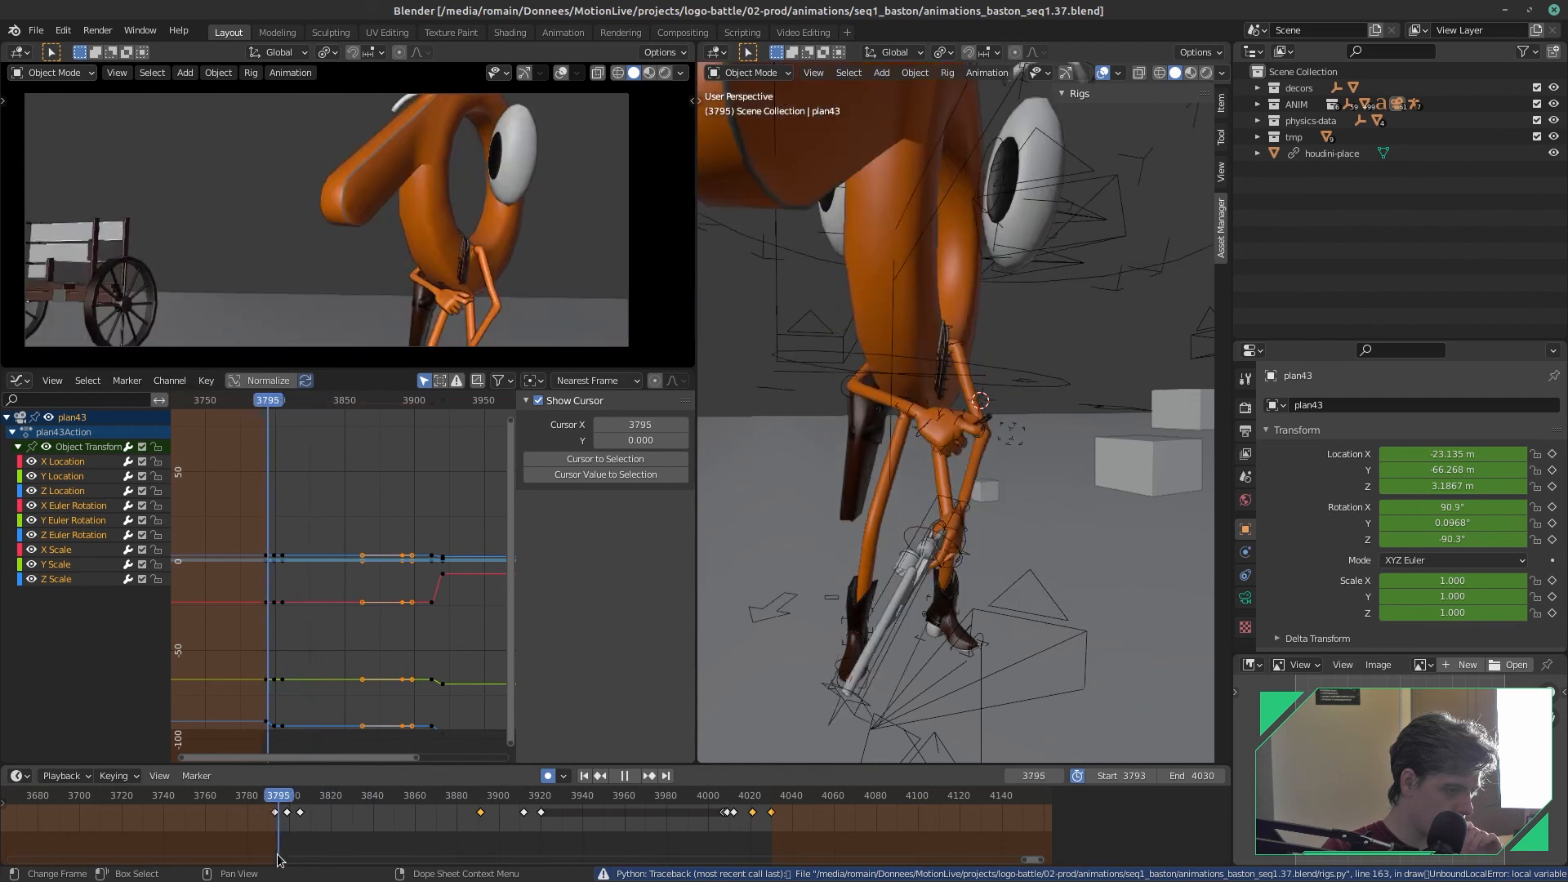
# - Replay the opening of the shot, save the file, and return to the frames around 3805
pyautogui.moveTo(277, 859); pyautogui.dragTo(286, 852)
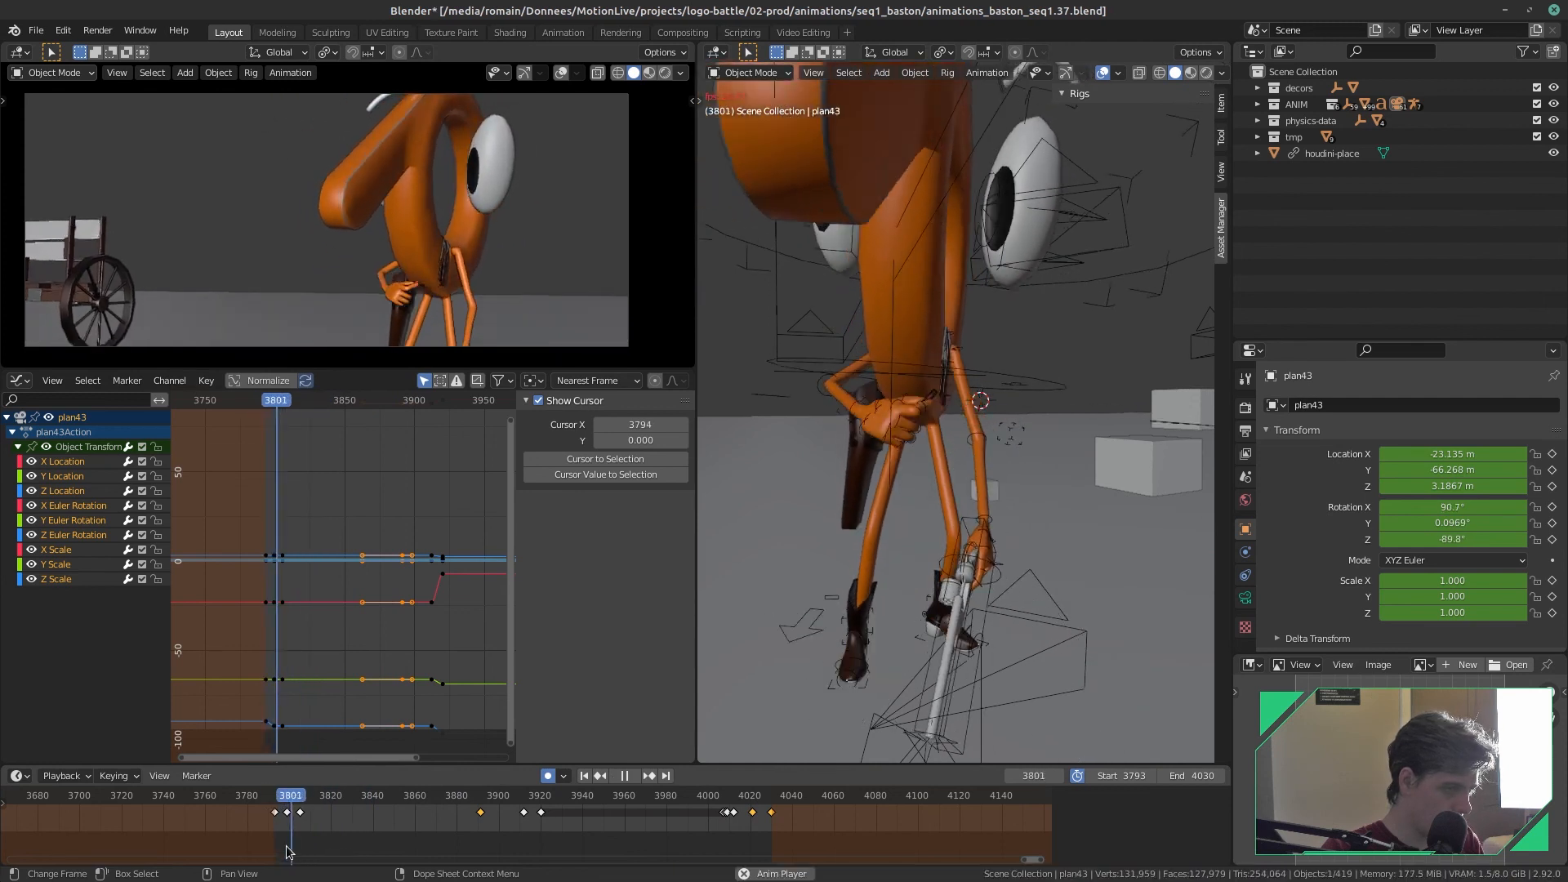
pyautogui.hotkey('ctrl', 's')
pyautogui.moveTo(324, 801); pyautogui.dragTo(299, 802)
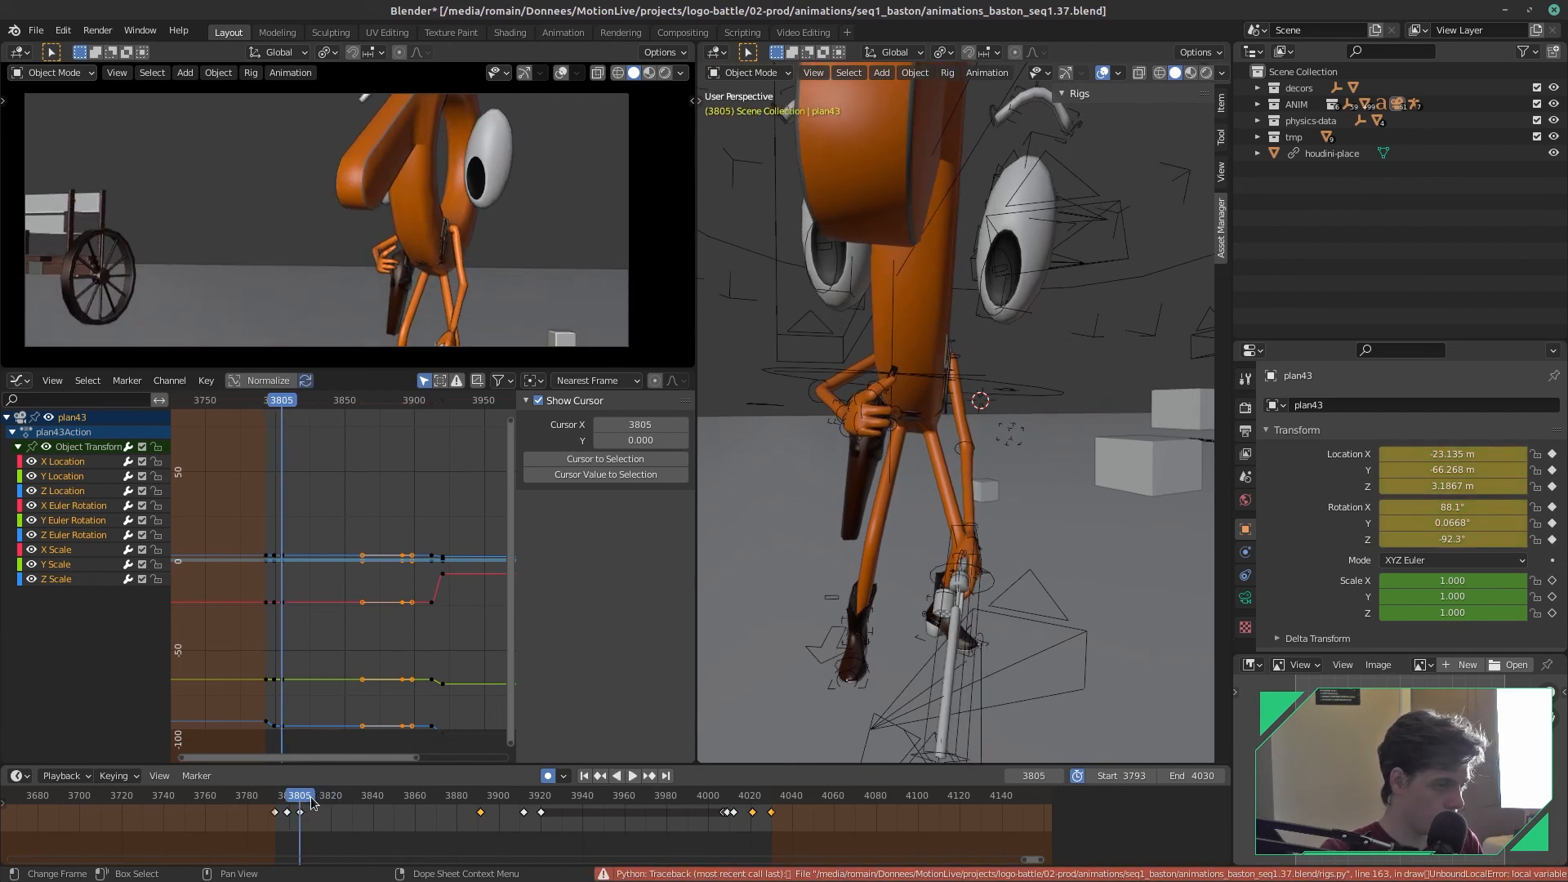
pyautogui.press('Right')
pyautogui.press('Right')
# - Raise the outgoing handle of ctl-plan43's Y Euler Rotation key at frame 3806 to about 5° at frame 3815, and play the motion
pyautogui.moveTo(235, 436); pyautogui.dragTo(287, 437)
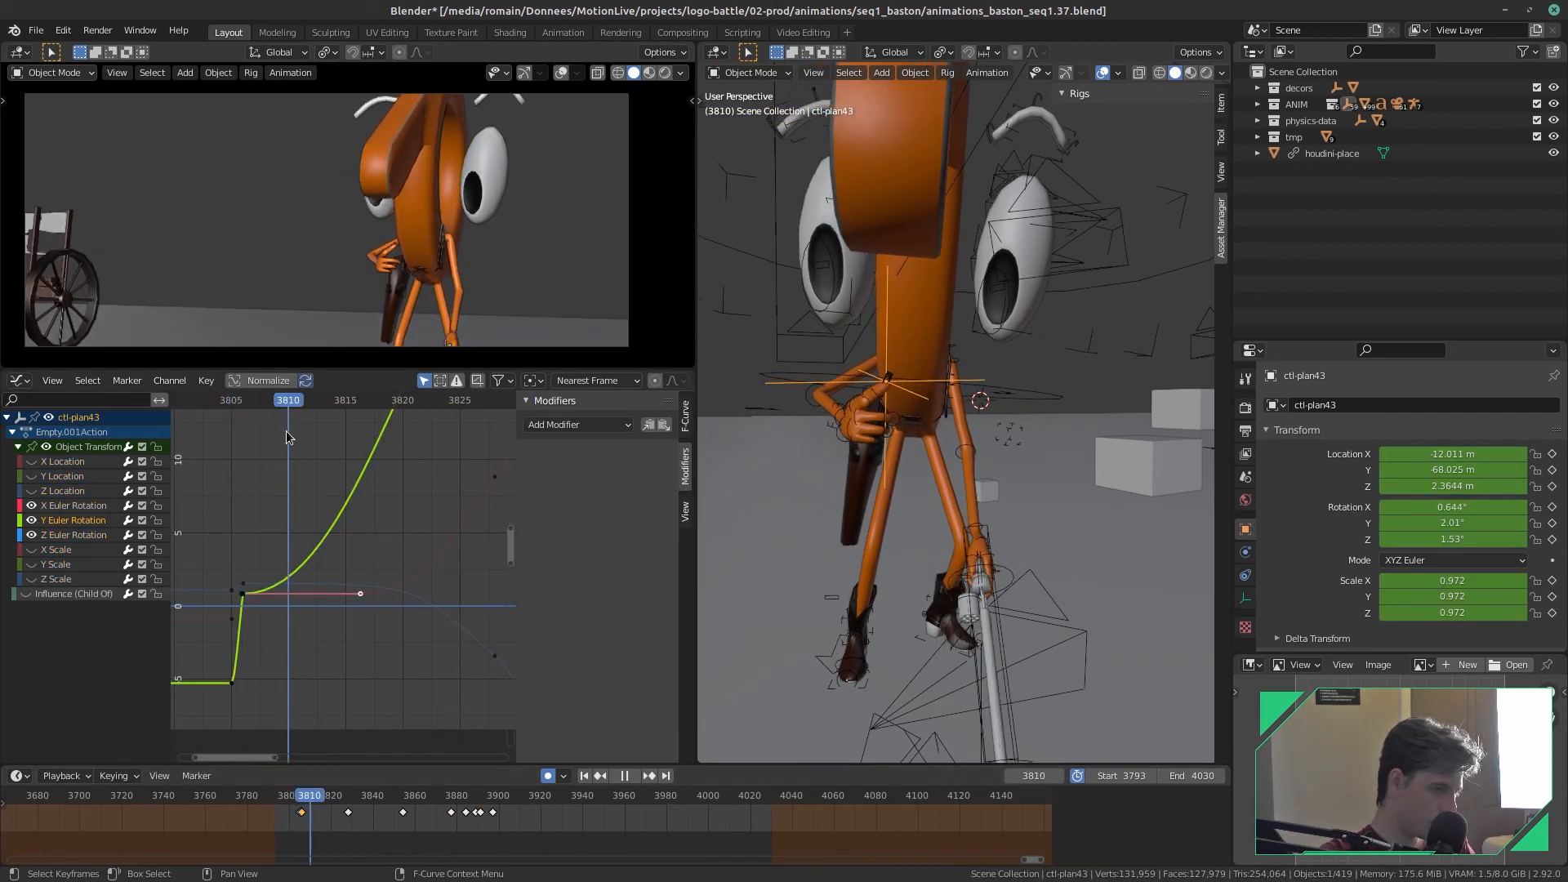
pyautogui.press('g')
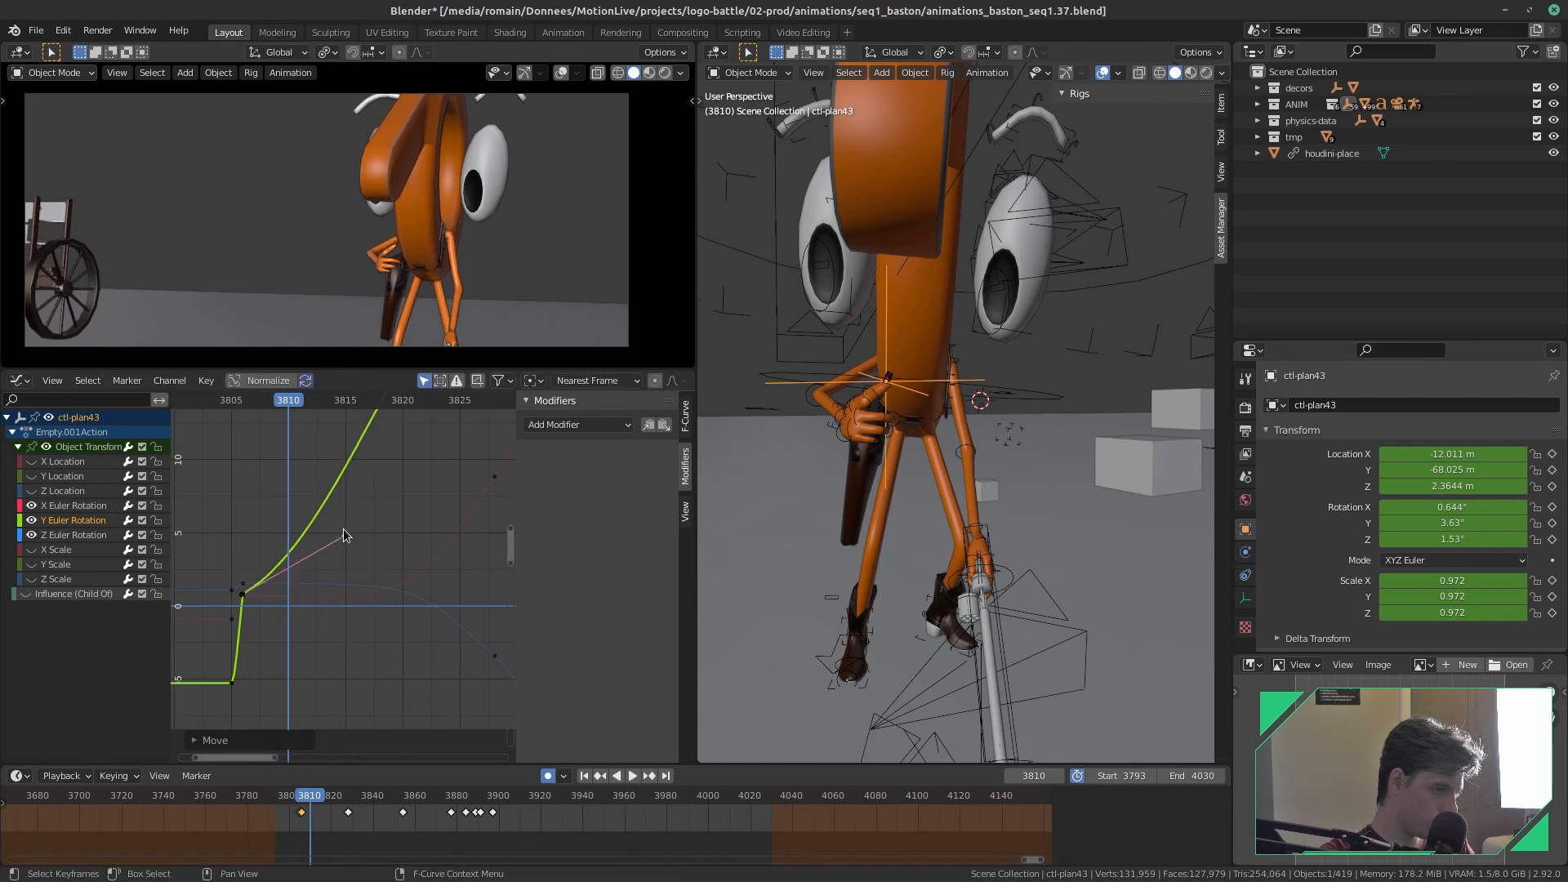
pyautogui.moveTo(299, 412); pyautogui.dragTo(241, 430)
pyautogui.press('space')
pyautogui.press('space')
pyautogui.scroll(-9, 286, 565)
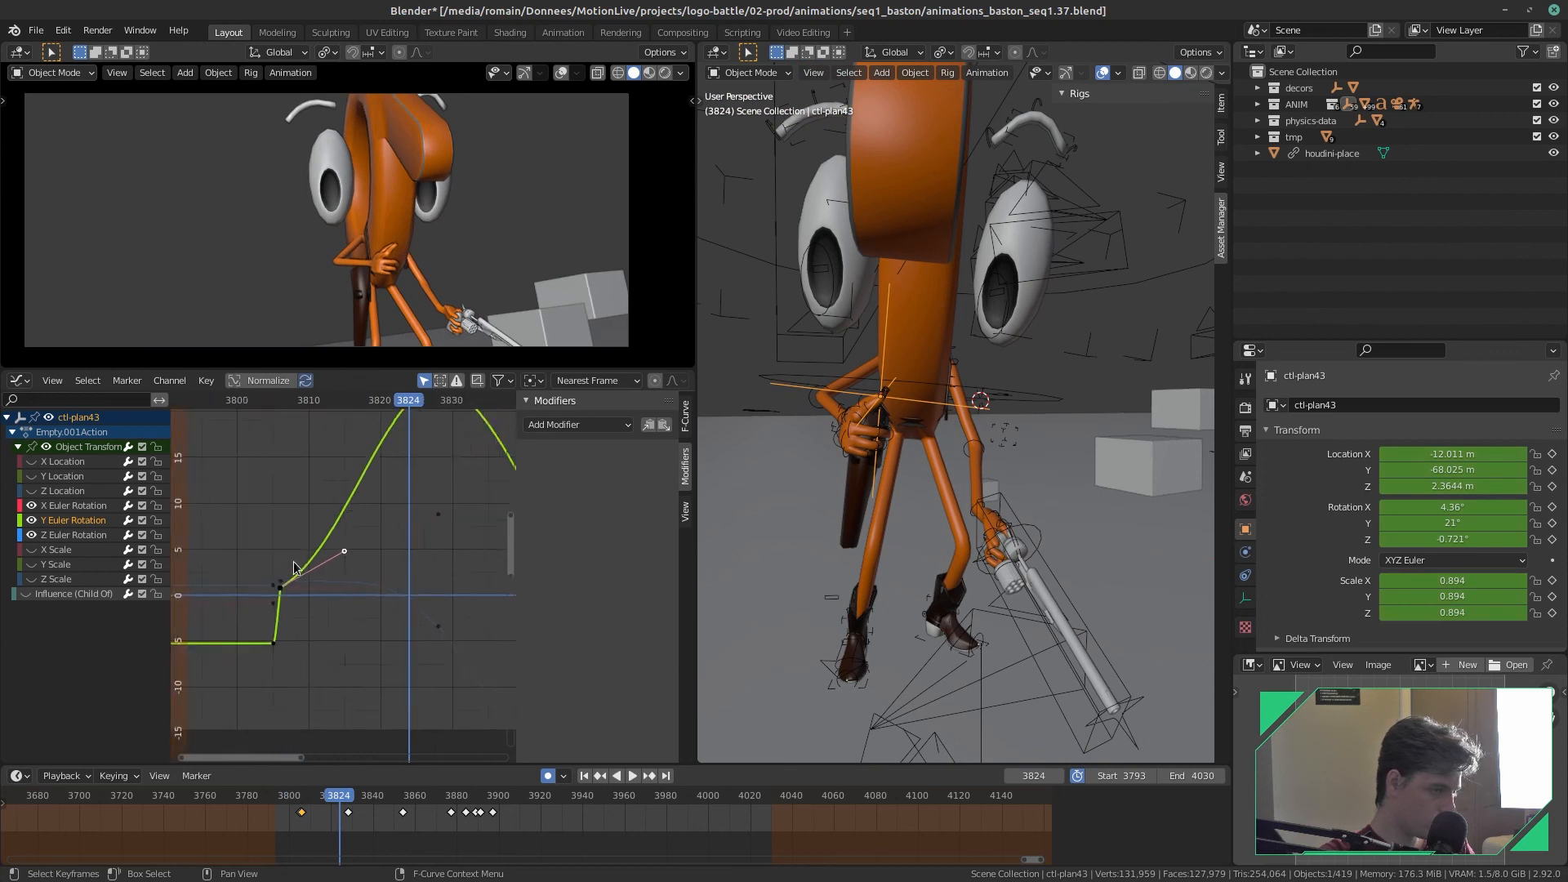
# - Steepen the Y Euler Rotation key's outgoing handle to about 7.5° at frame 3807, and replay the motion
pyautogui.click(235, 403)
pyautogui.press('space')
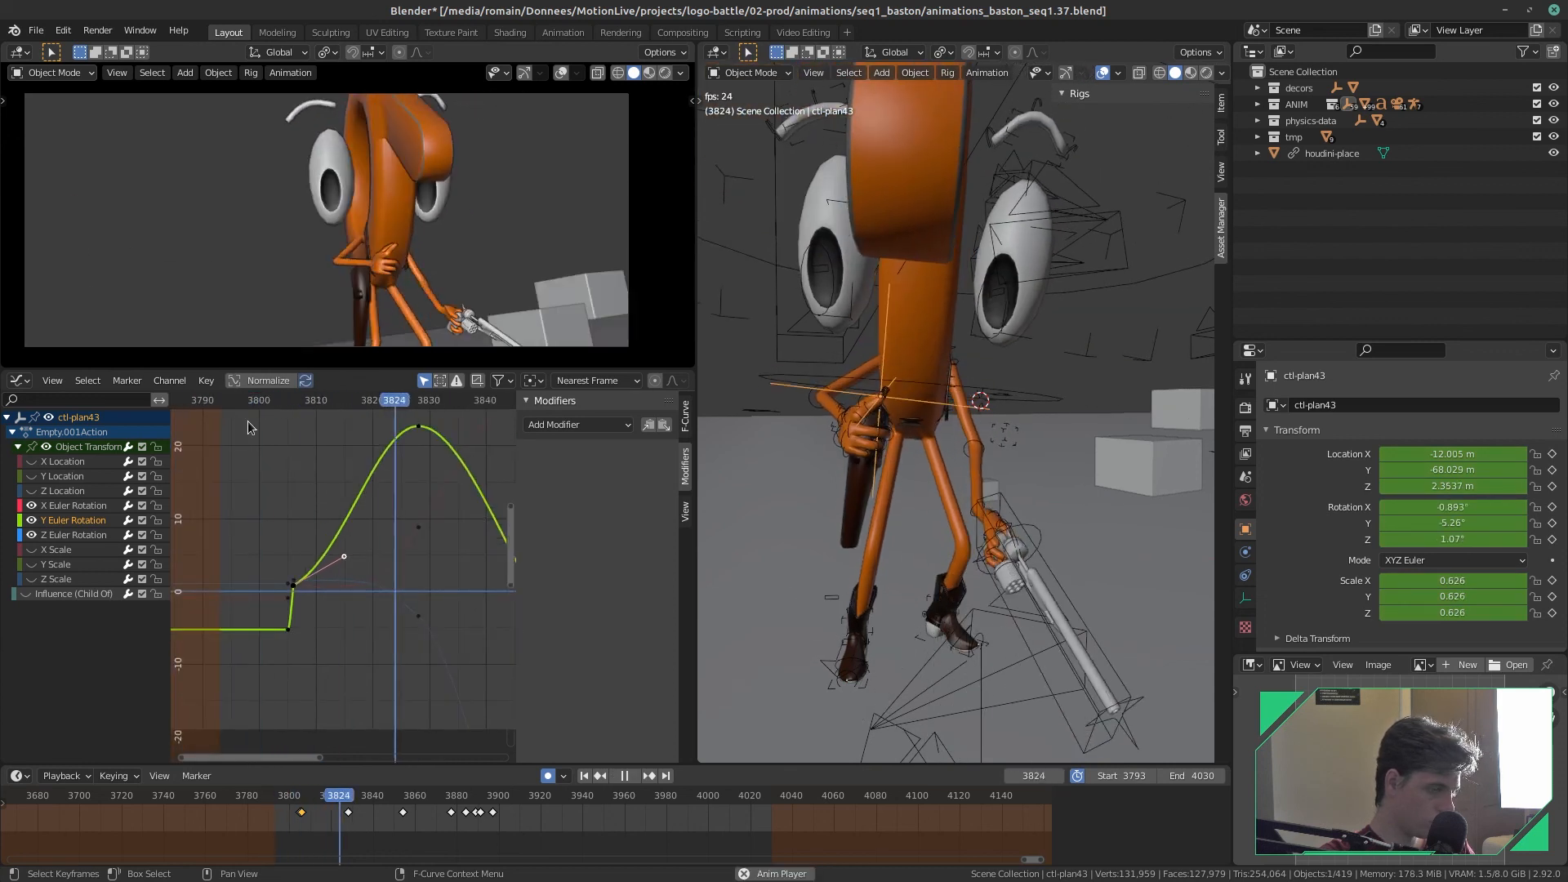
pyautogui.press('space')
pyautogui.press('g')
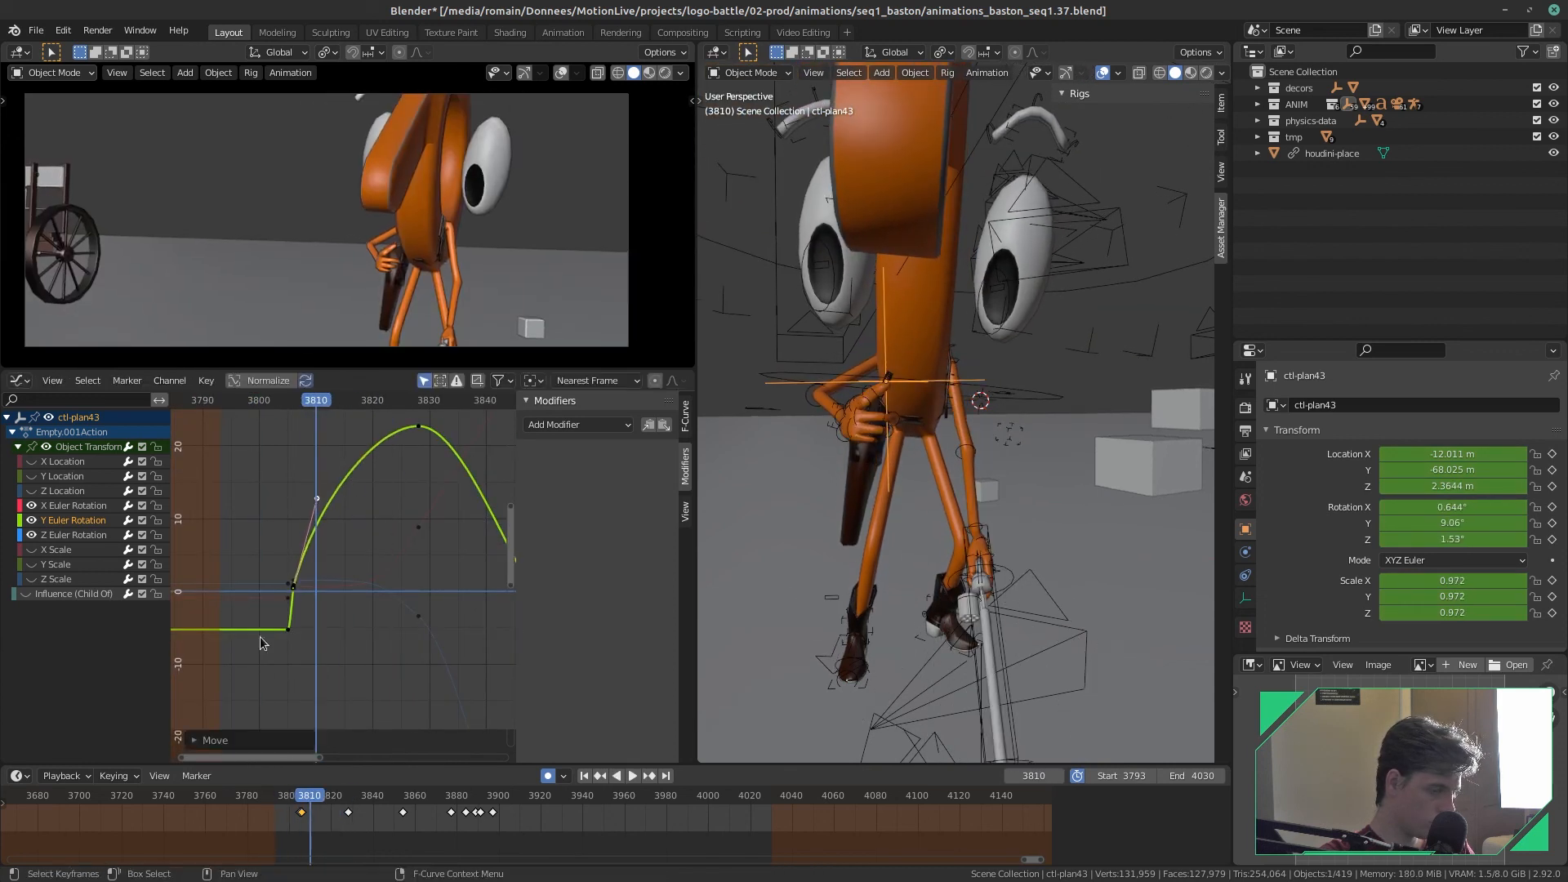
pyautogui.scroll(5, 260, 643)
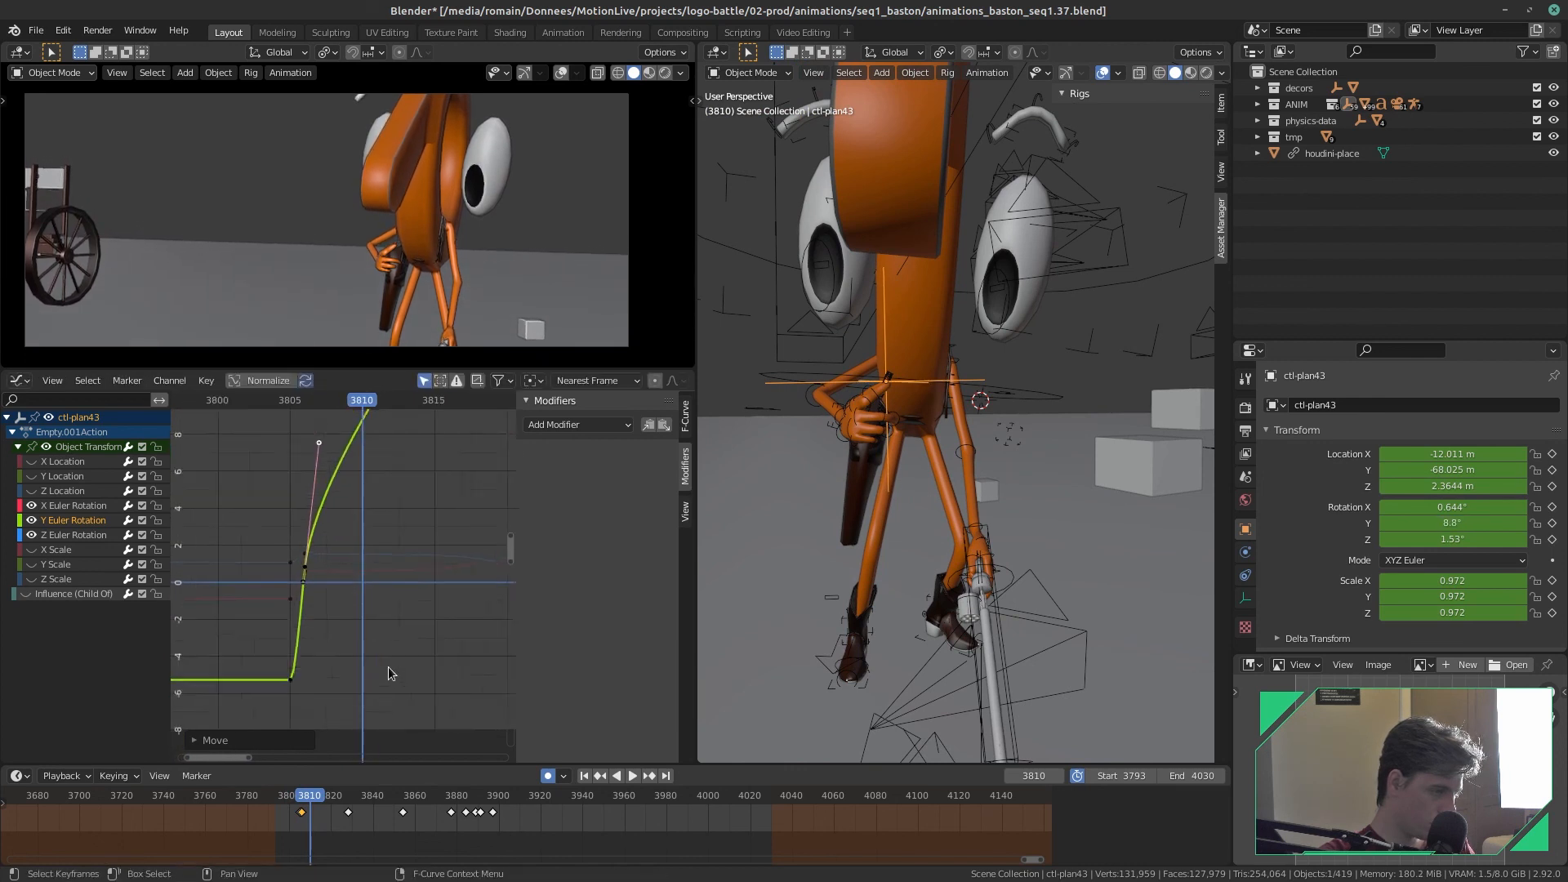
pyautogui.moveTo(346, 405); pyautogui.dragTo(276, 427)
pyautogui.press('space')
pyautogui.press('space')
pyautogui.press('space')
pyautogui.press('space')
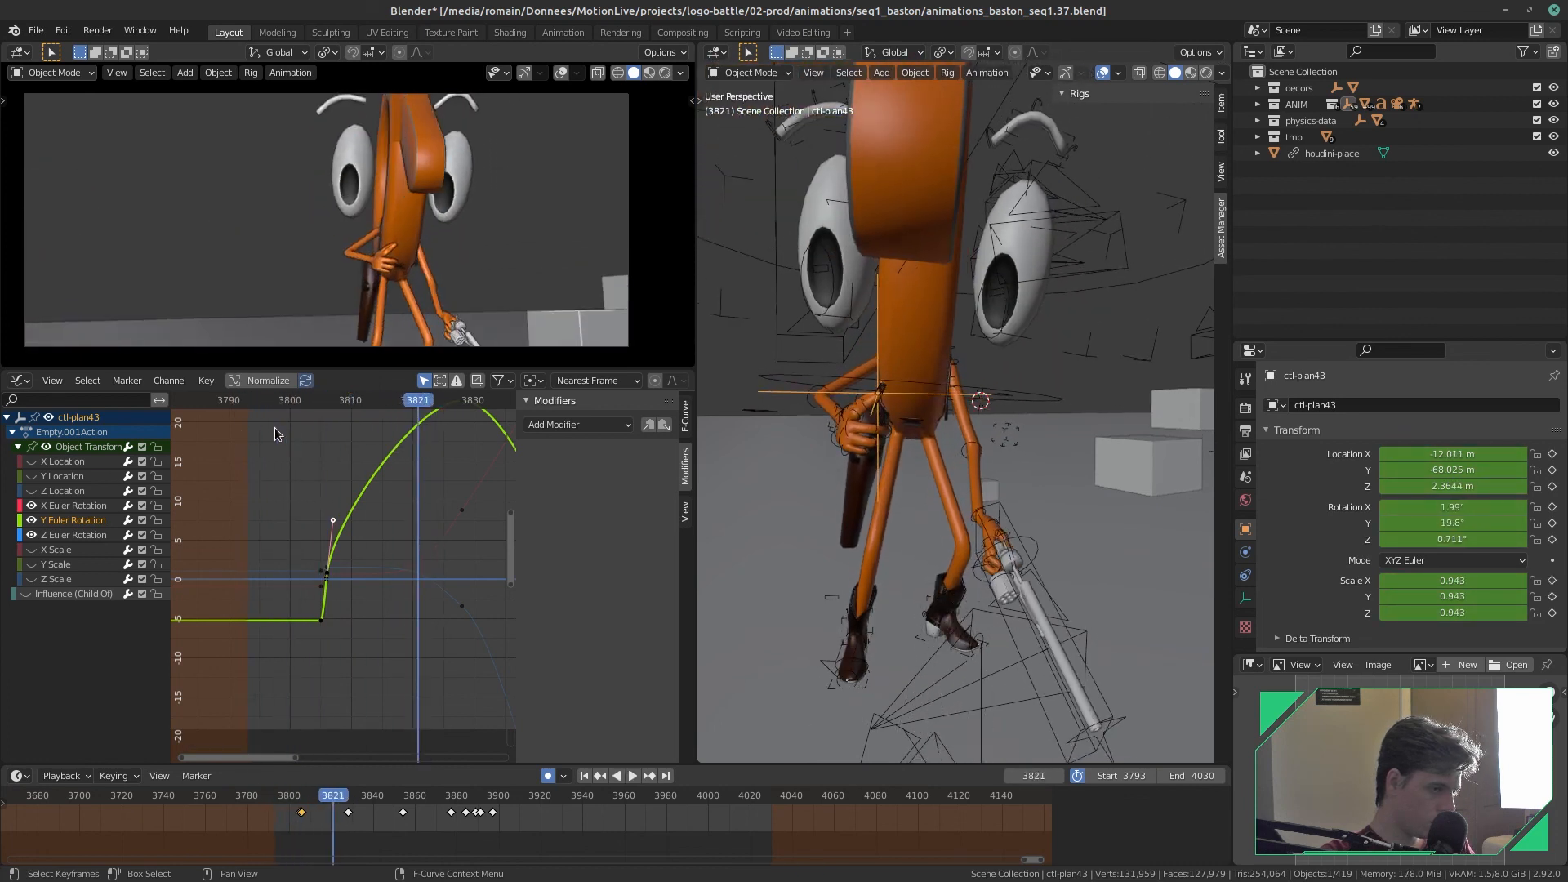
# - Lower the Y Euler Rotation key's outgoing handle to about 4° at frame 3811, and replay the camera move
pyautogui.click(329, 407)
pyautogui.press('space')
pyautogui.press('g')
pyautogui.click(435, 486)
pyautogui.press('space')
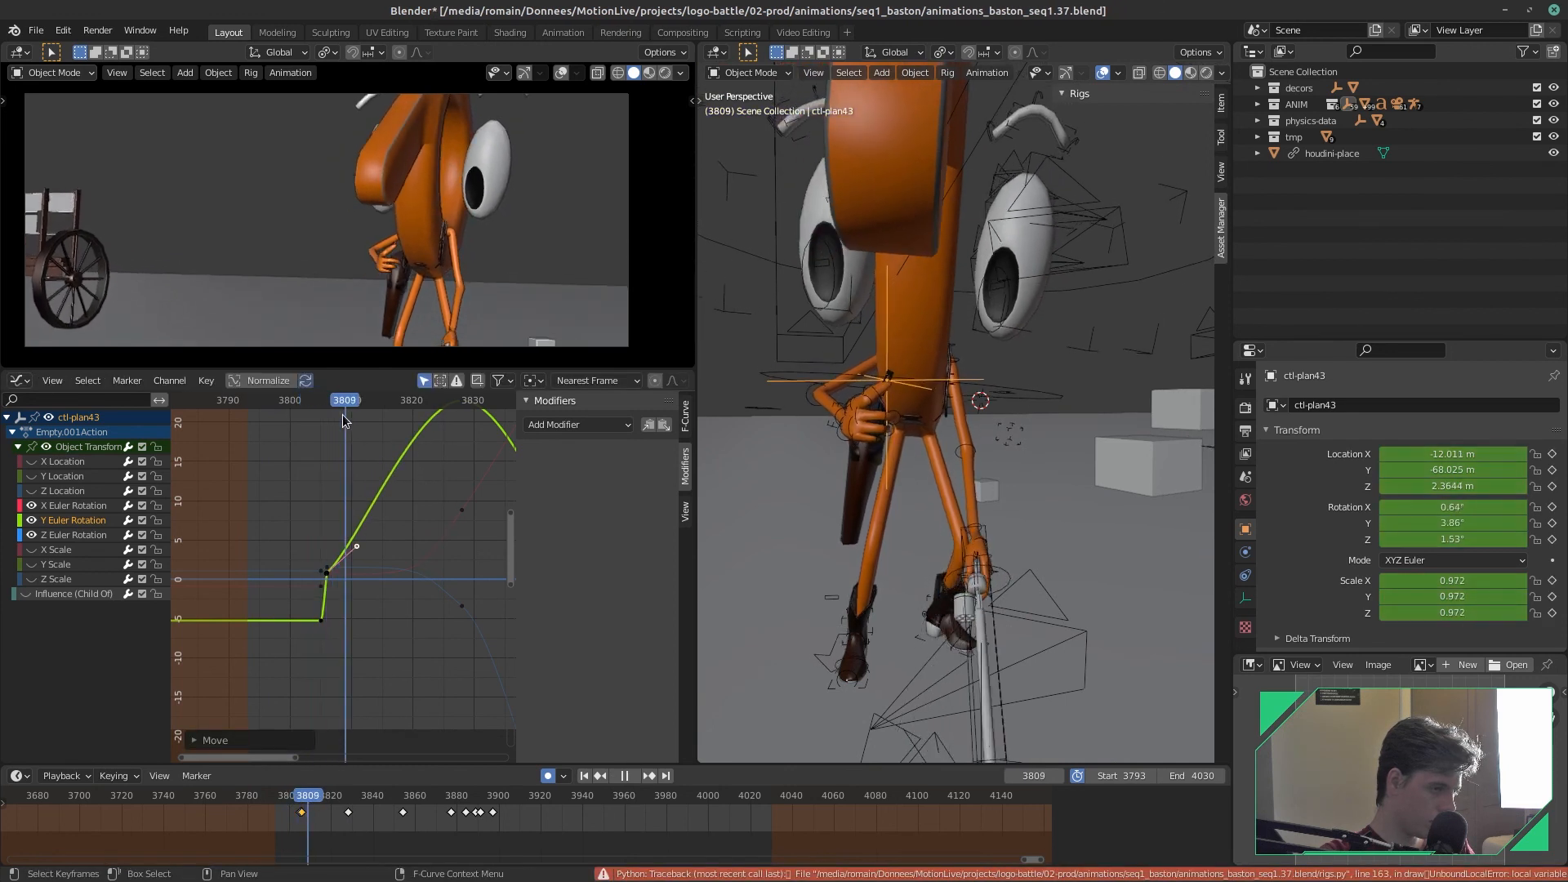
pyautogui.press('space')
pyautogui.moveTo(345, 400); pyautogui.dragTo(257, 425)
pyautogui.press('space')
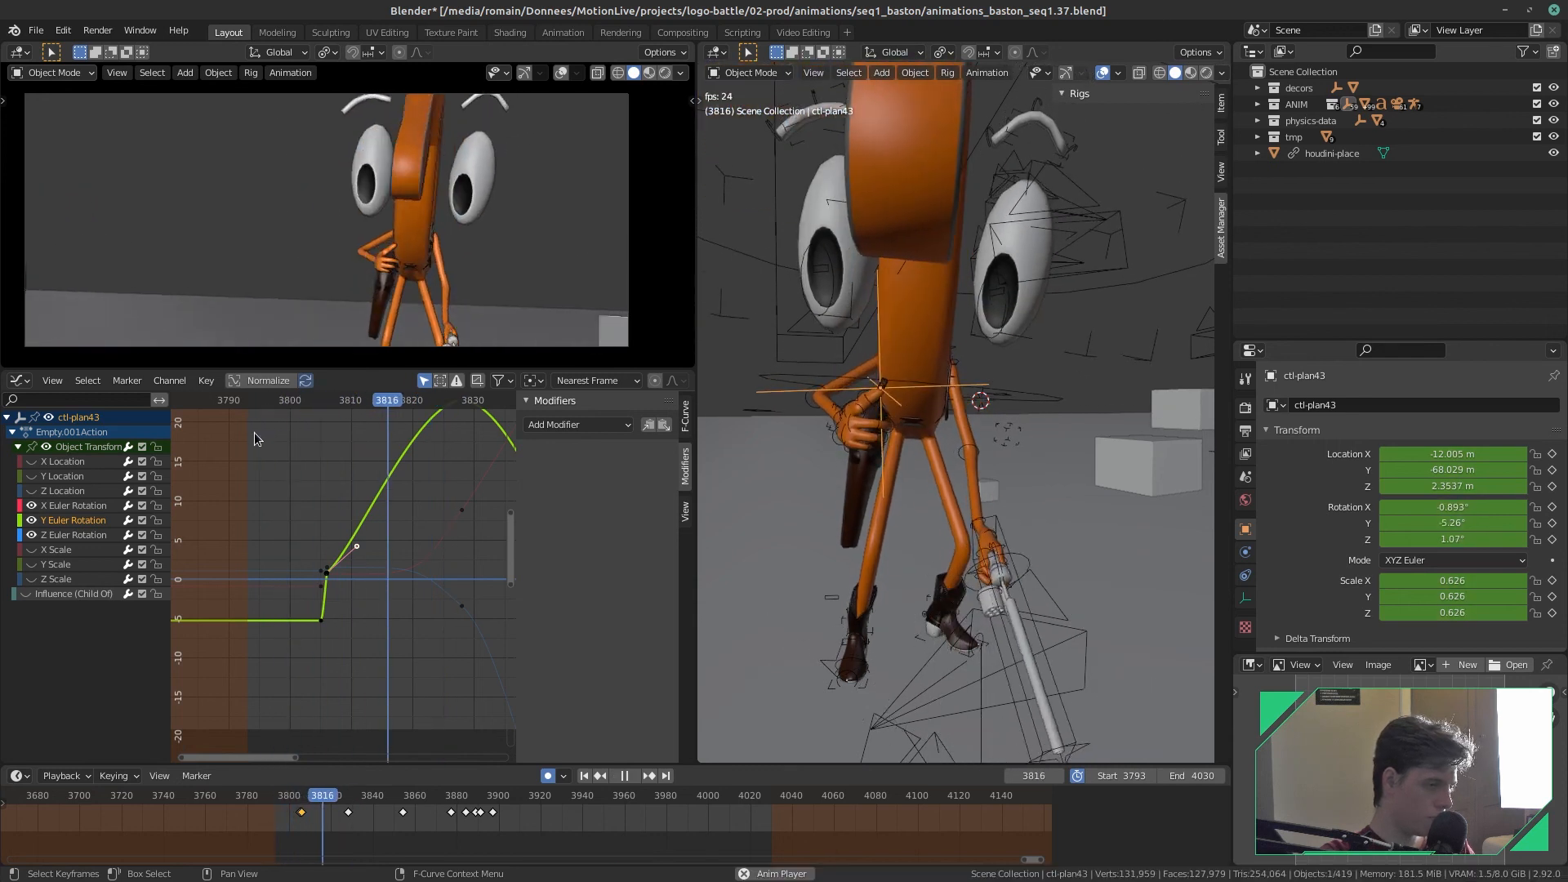
pyautogui.press('Escape')
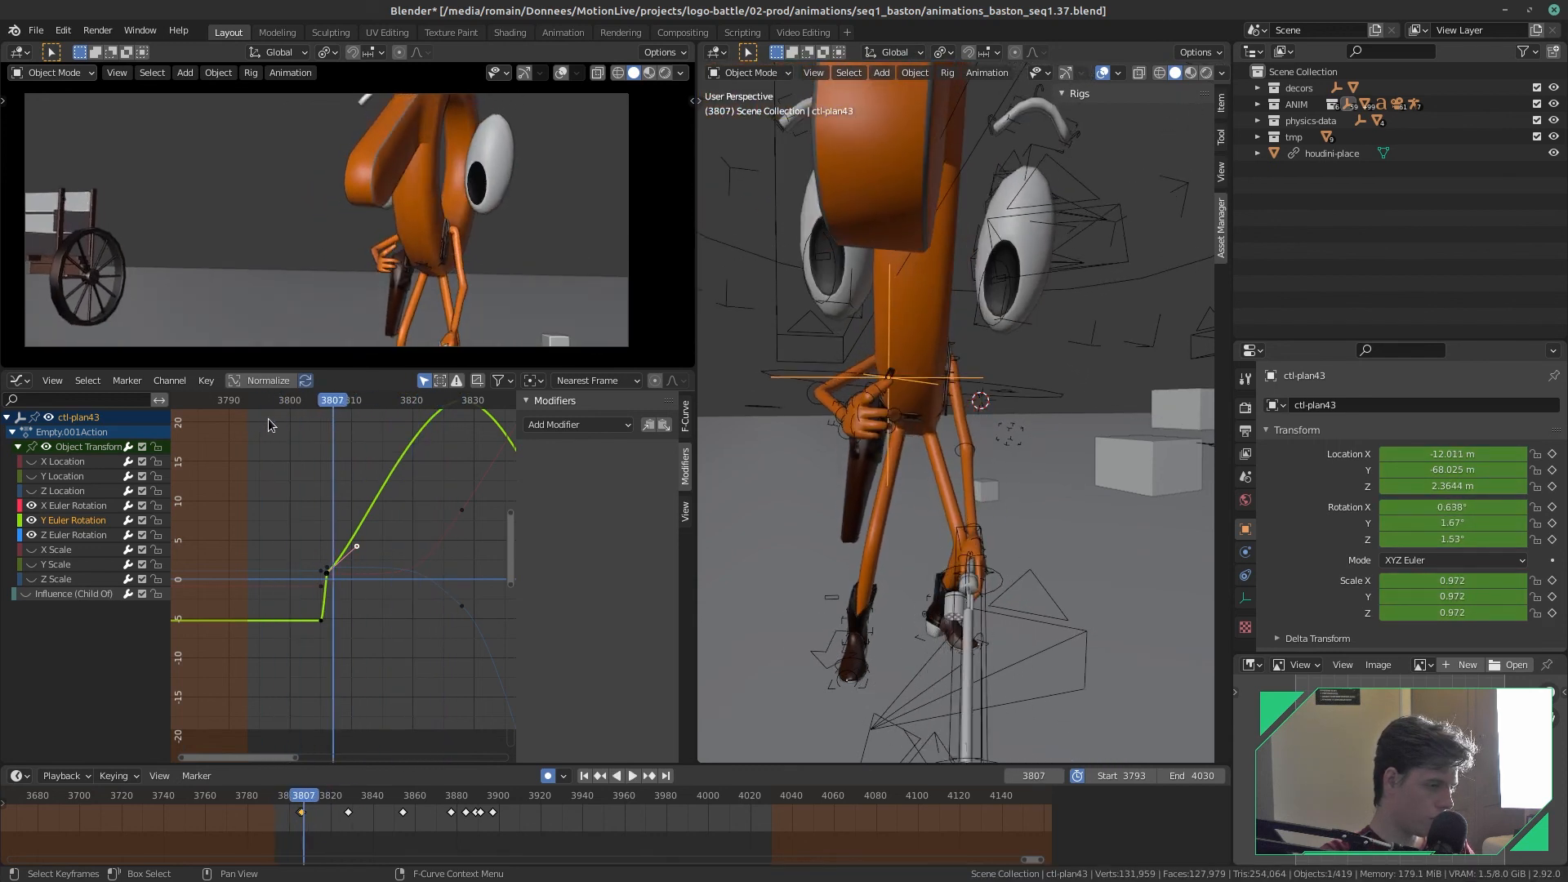
# - Adjust the Y Euler Rotation key's outgoing handle to about 5.4° at frame 3810, and step through the following frames
pyautogui.press('Left')
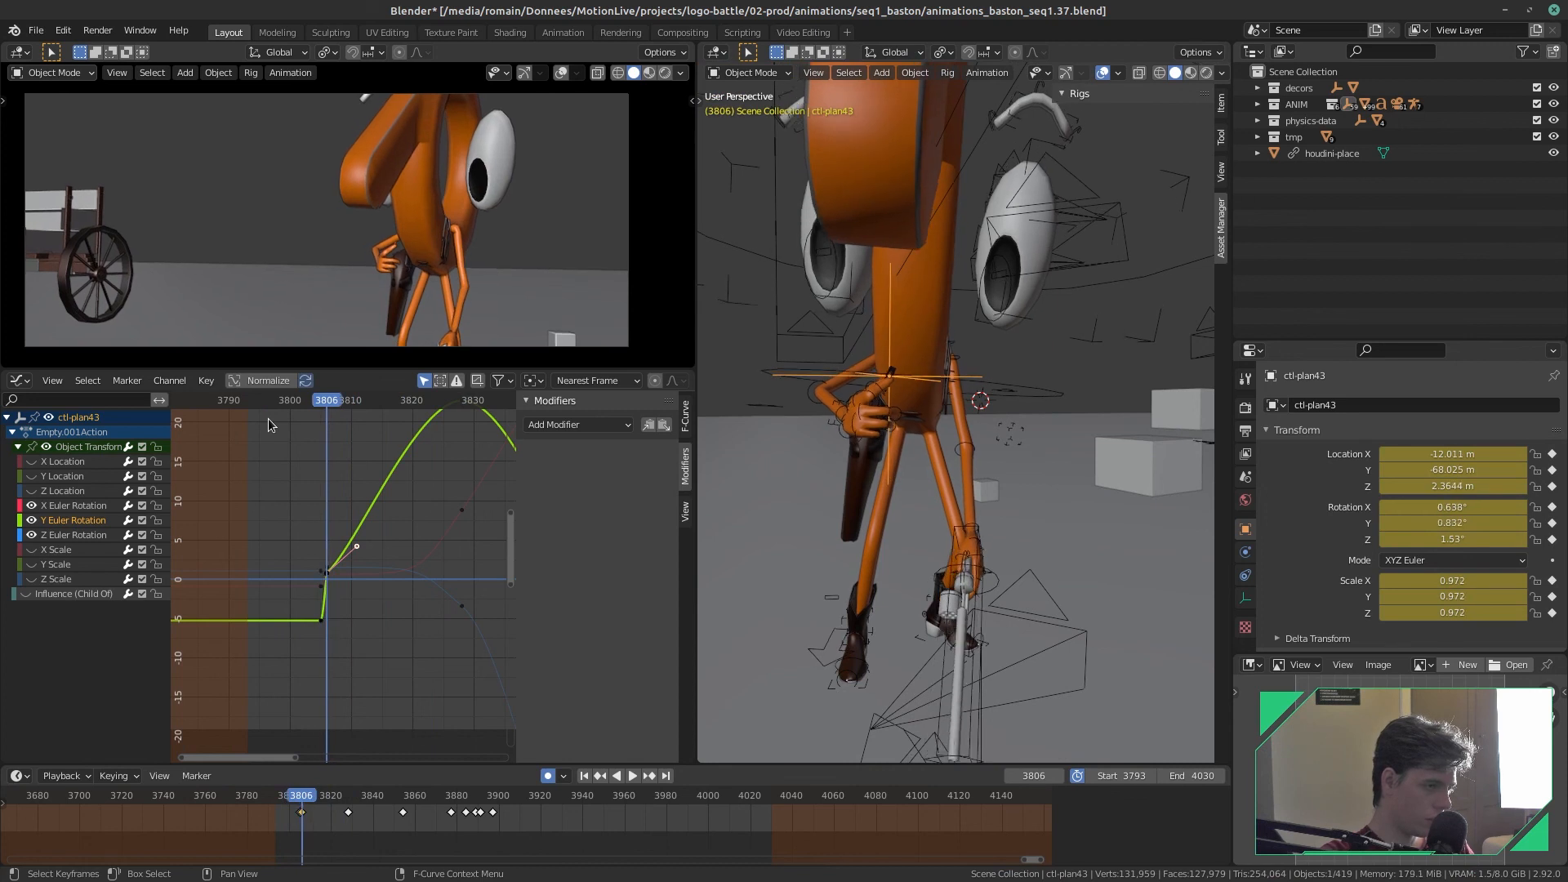
pyautogui.press('Right')
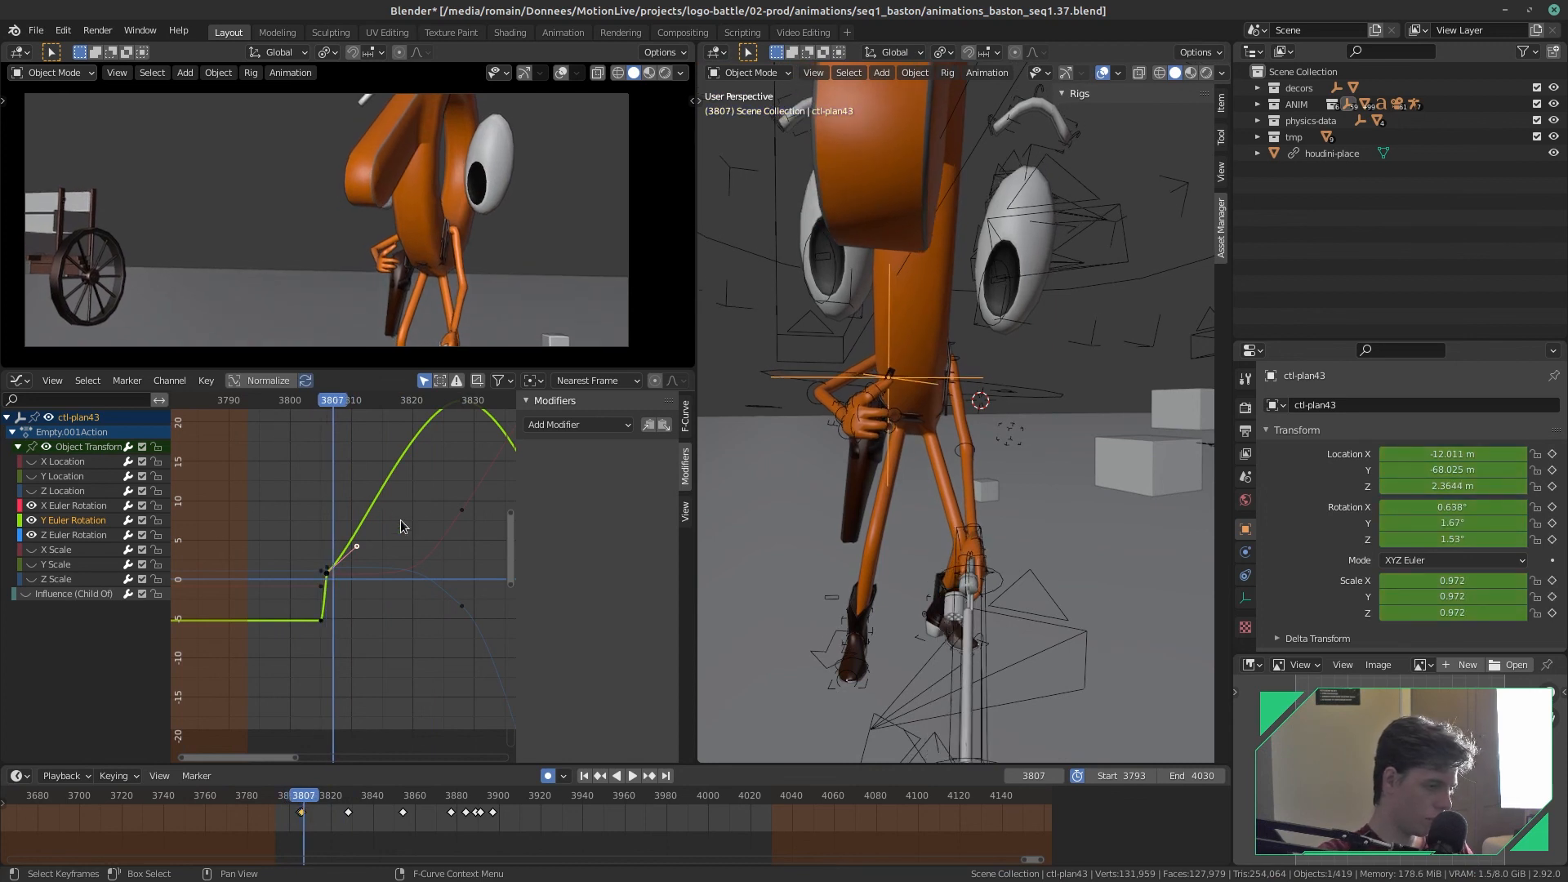
pyautogui.press('g')
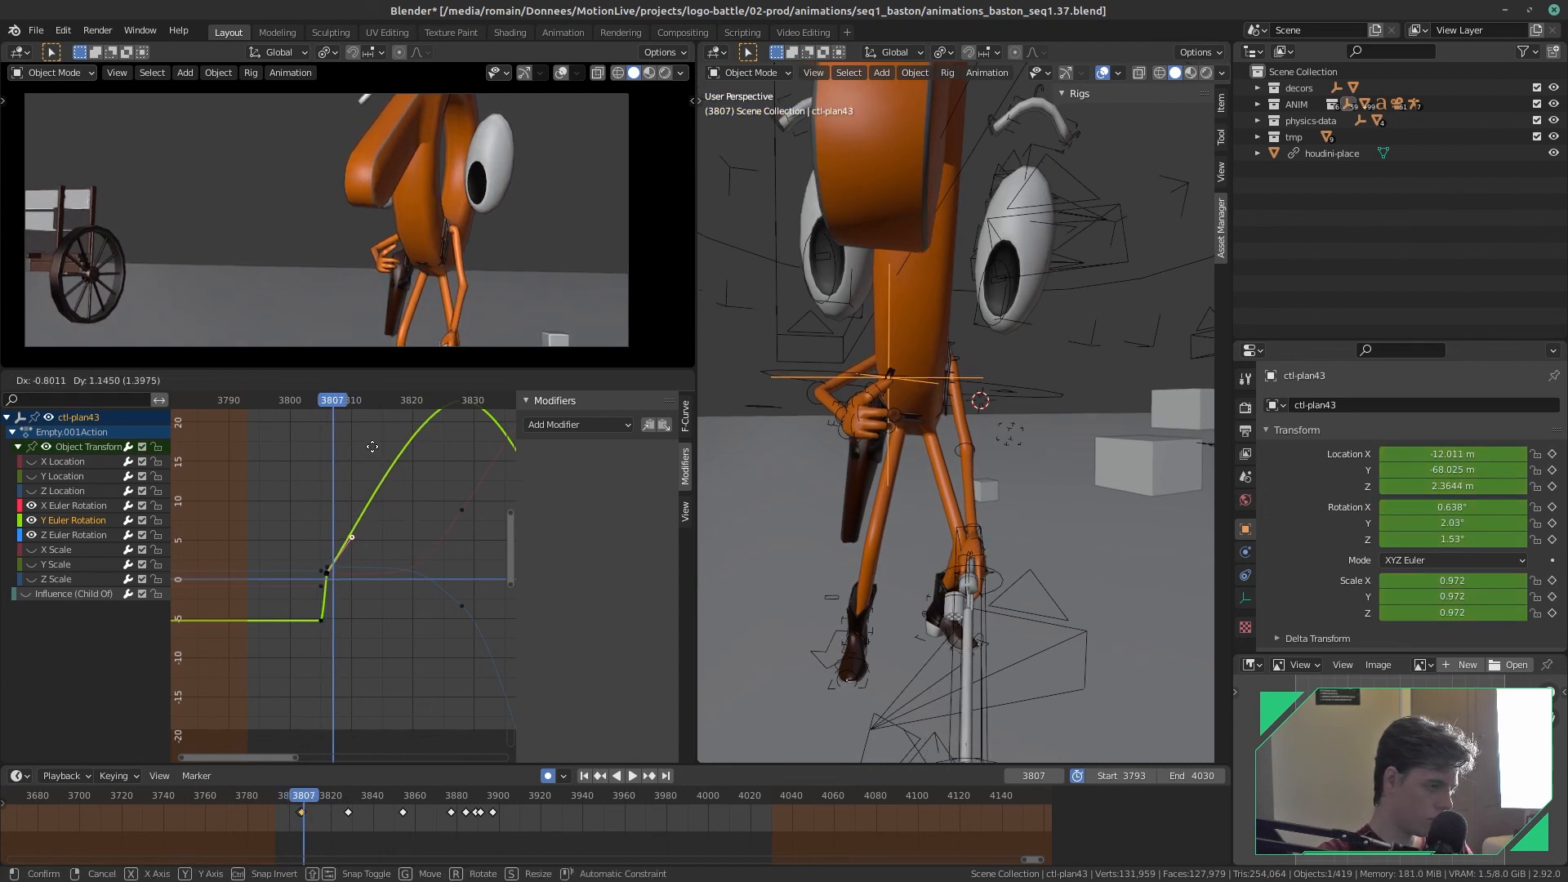
pyautogui.press('Right')
pyautogui.press('Right')
pyautogui.press('Right')
pyautogui.press('Right')
pyautogui.press('Right')
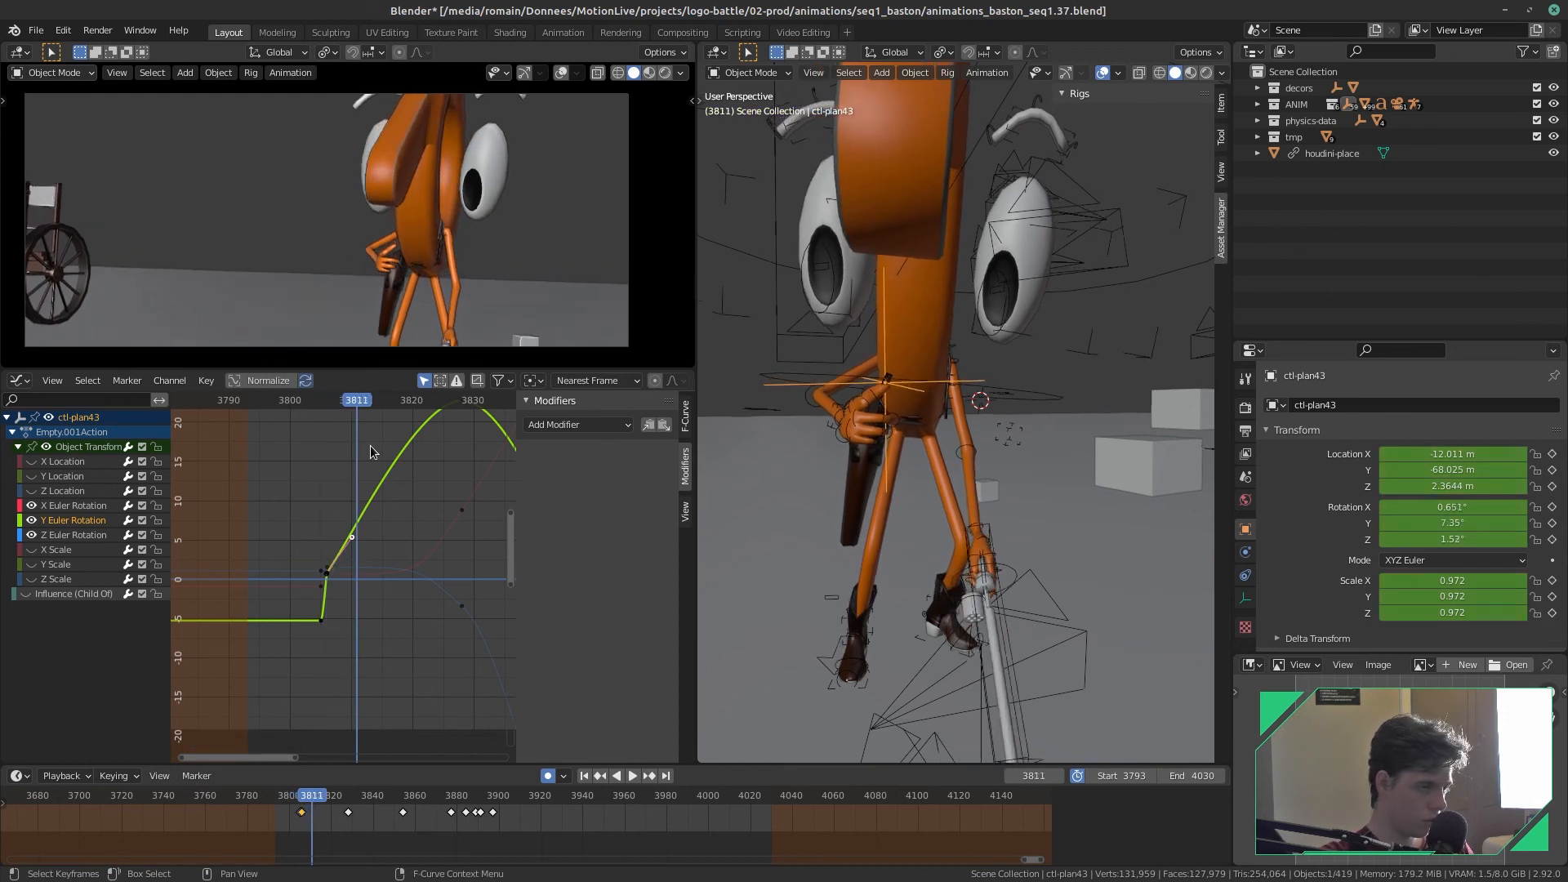
pyautogui.press('Right')
pyautogui.press('Right')
pyautogui.press('Right')
pyautogui.press('Right')
pyautogui.press('Right')
pyautogui.press('Right')
pyautogui.press('Right')
pyautogui.press('Right')
pyautogui.press('Right')
pyautogui.press('Right')
pyautogui.press('Right')
pyautogui.press('Right')
pyautogui.press('Right')
pyautogui.press('Right')
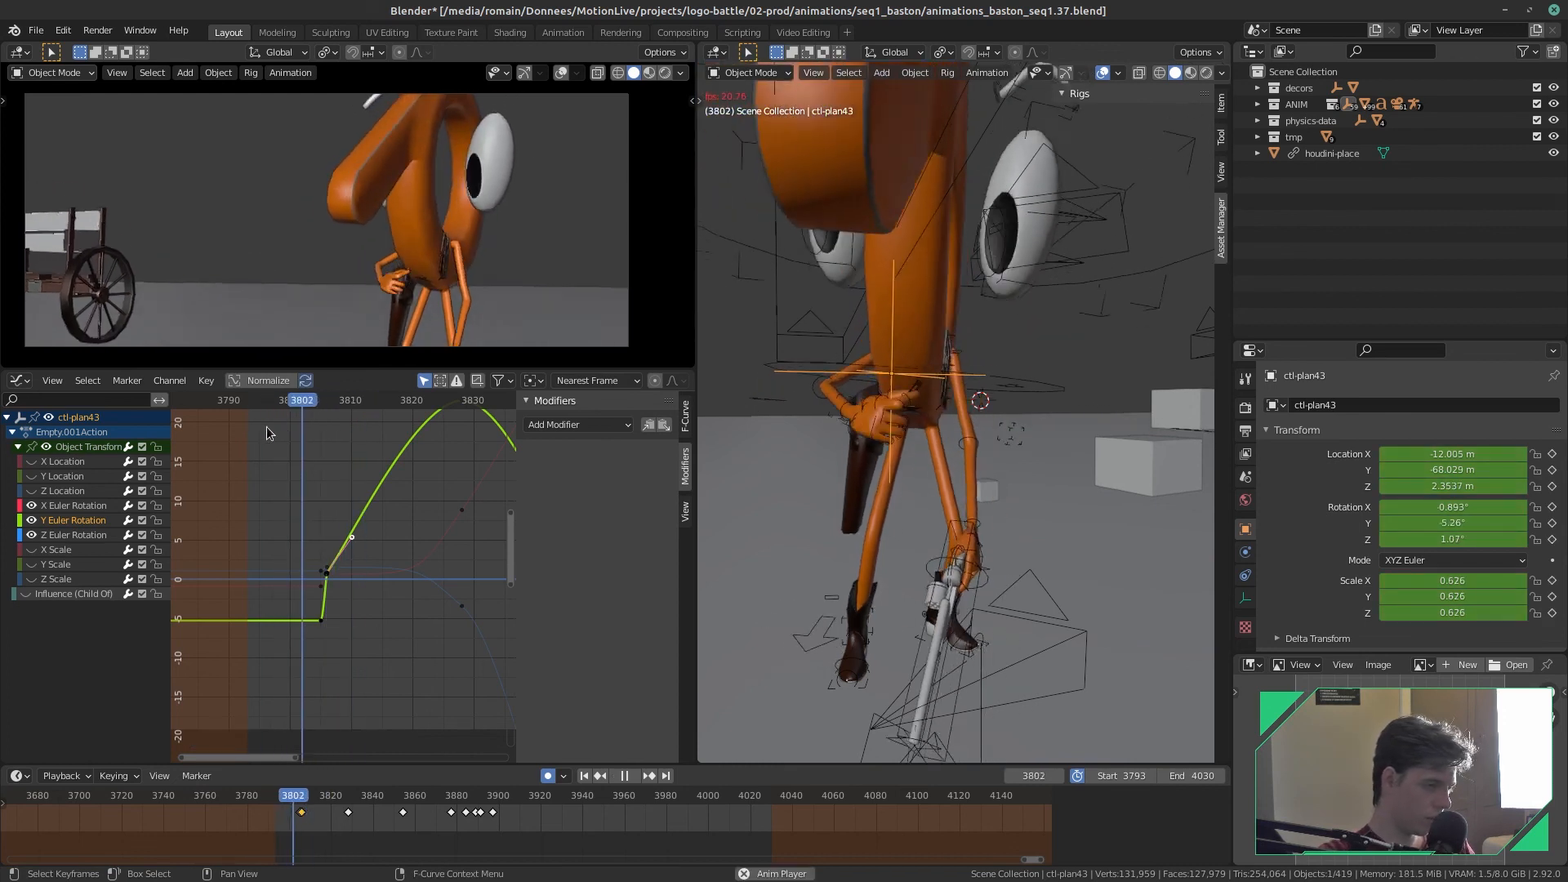
# - Save the file and compare the camera view across frames 3805 to 3807
pyautogui.hotkey('ctrl', 's')
pyautogui.click(315, 401)
pyautogui.hotkey('ctrl', 's')
pyautogui.scroll(10, 330, 475)
pyautogui.moveTo(272, 415); pyautogui.dragTo(300, 418)
pyautogui.press('Left')
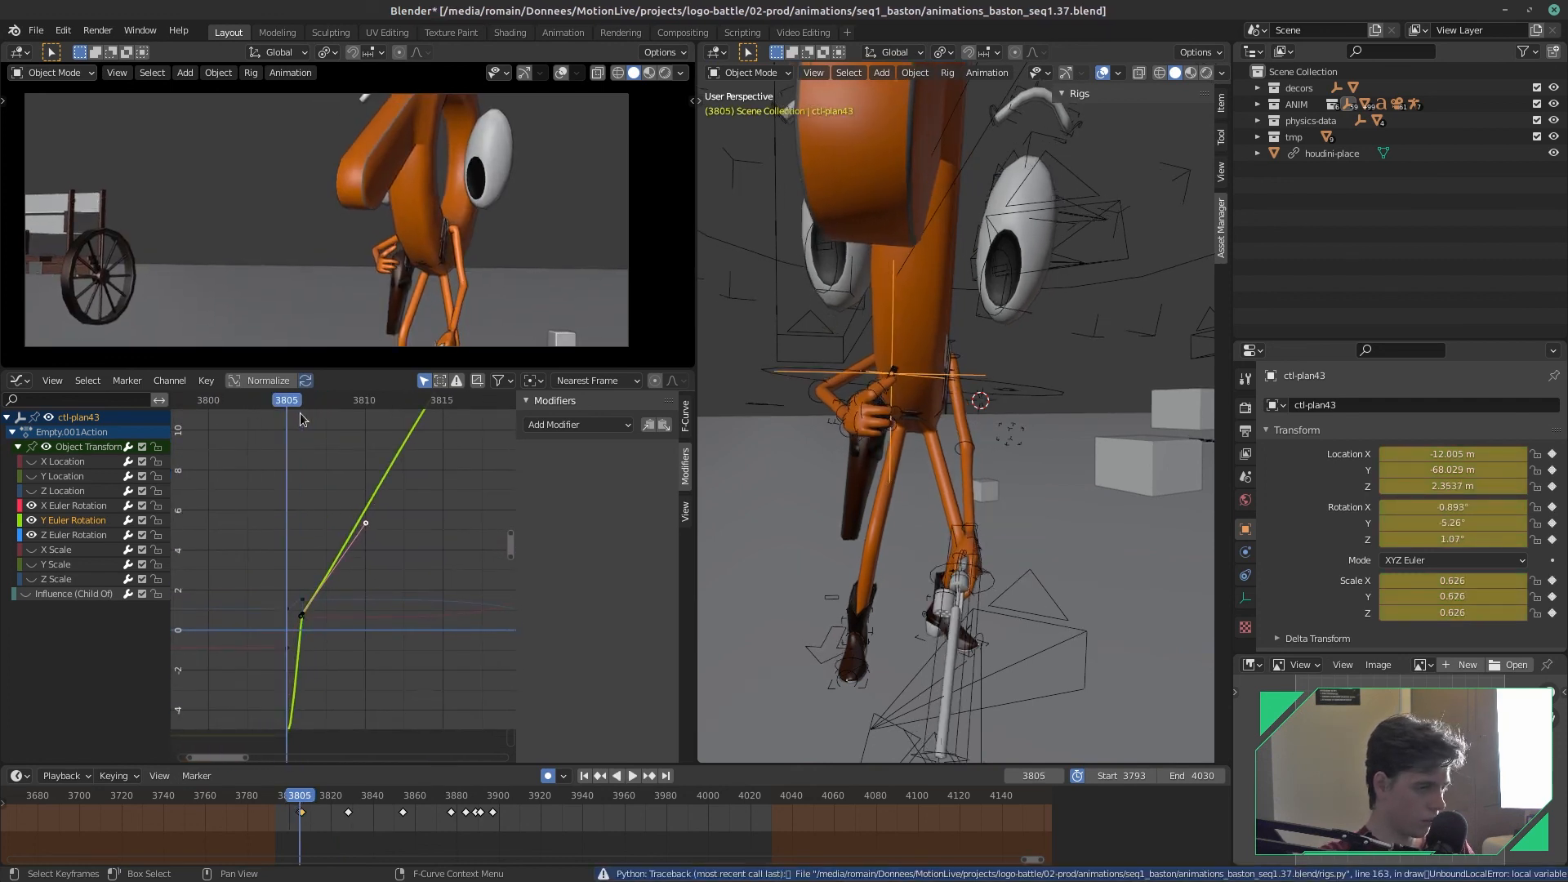
pyautogui.press('Right')
pyautogui.press('Right')
pyautogui.press('Left')
pyautogui.press('Right')
pyautogui.press('Left')
pyautogui.press('Right')
# - Lower the Y Euler Rotation handle to about 4.4° near frame 3810 and compare frames 3806 and 3807
pyautogui.press('g')
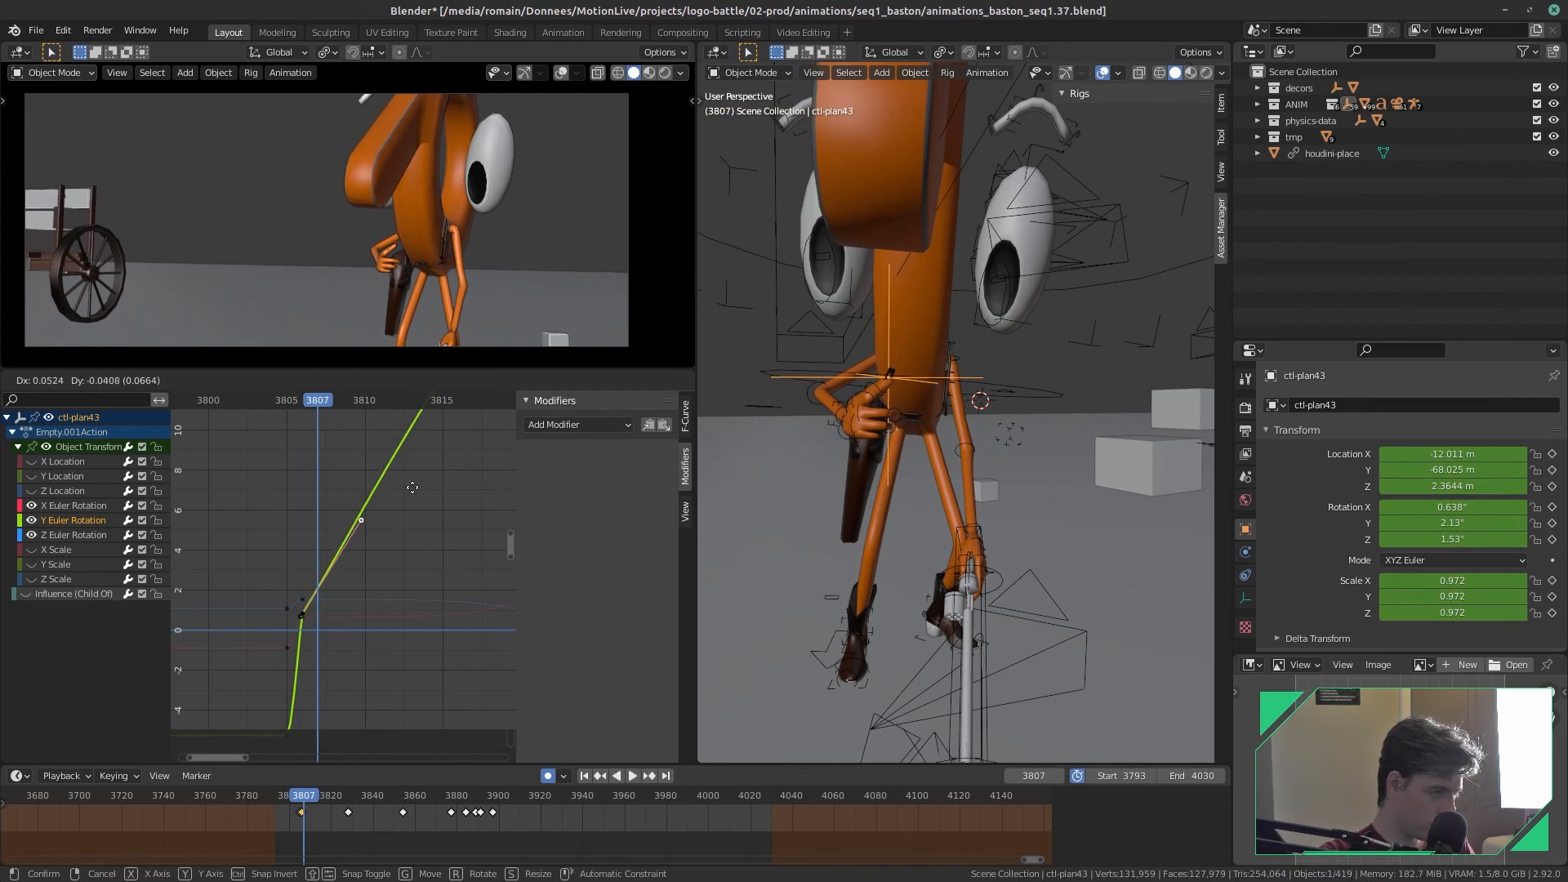
pyautogui.press('Left')
pyautogui.press('Right')
pyautogui.press('Left')
pyautogui.press('Right')
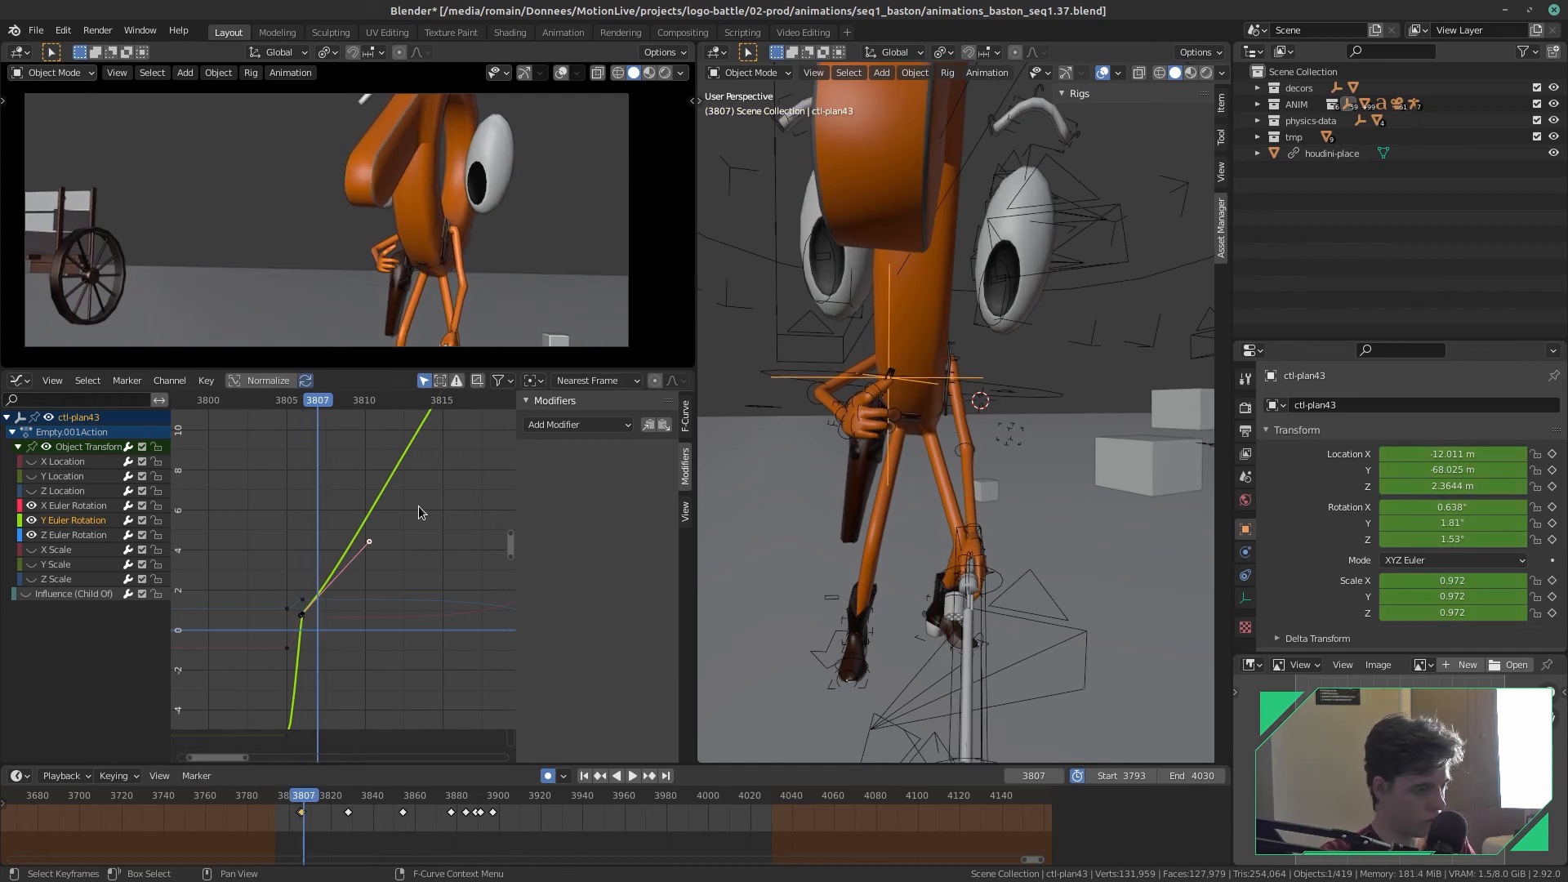
# - Move the Y Euler Rotation handle to about 5.4° near frame 3809, recheck frames 3806 and 3807, and save the file
pyautogui.press('g')
pyautogui.click(406, 488)
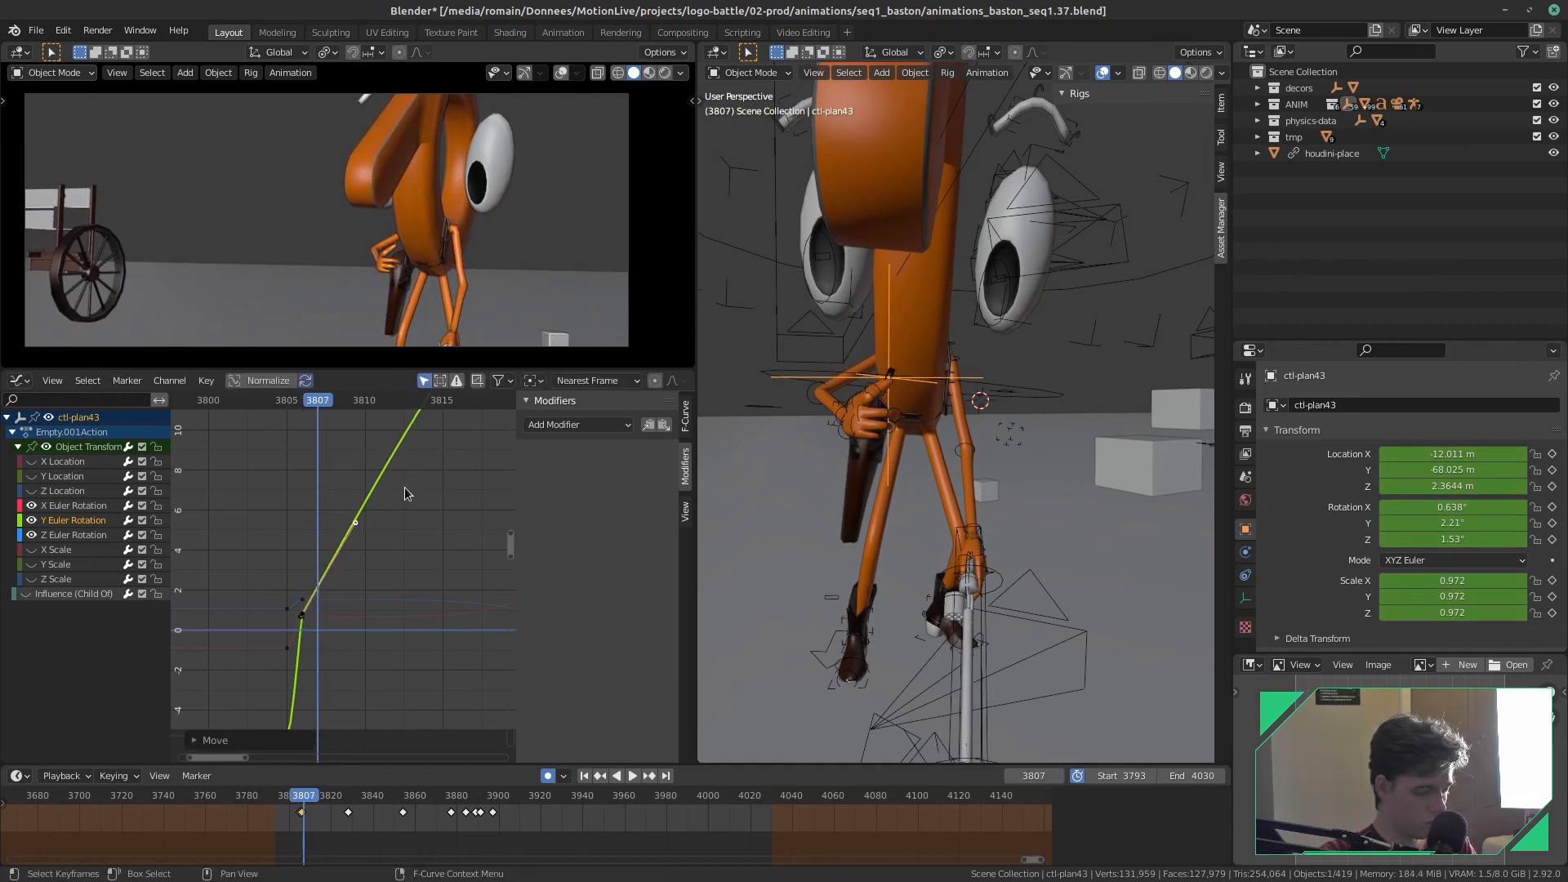
pyautogui.press('Left')
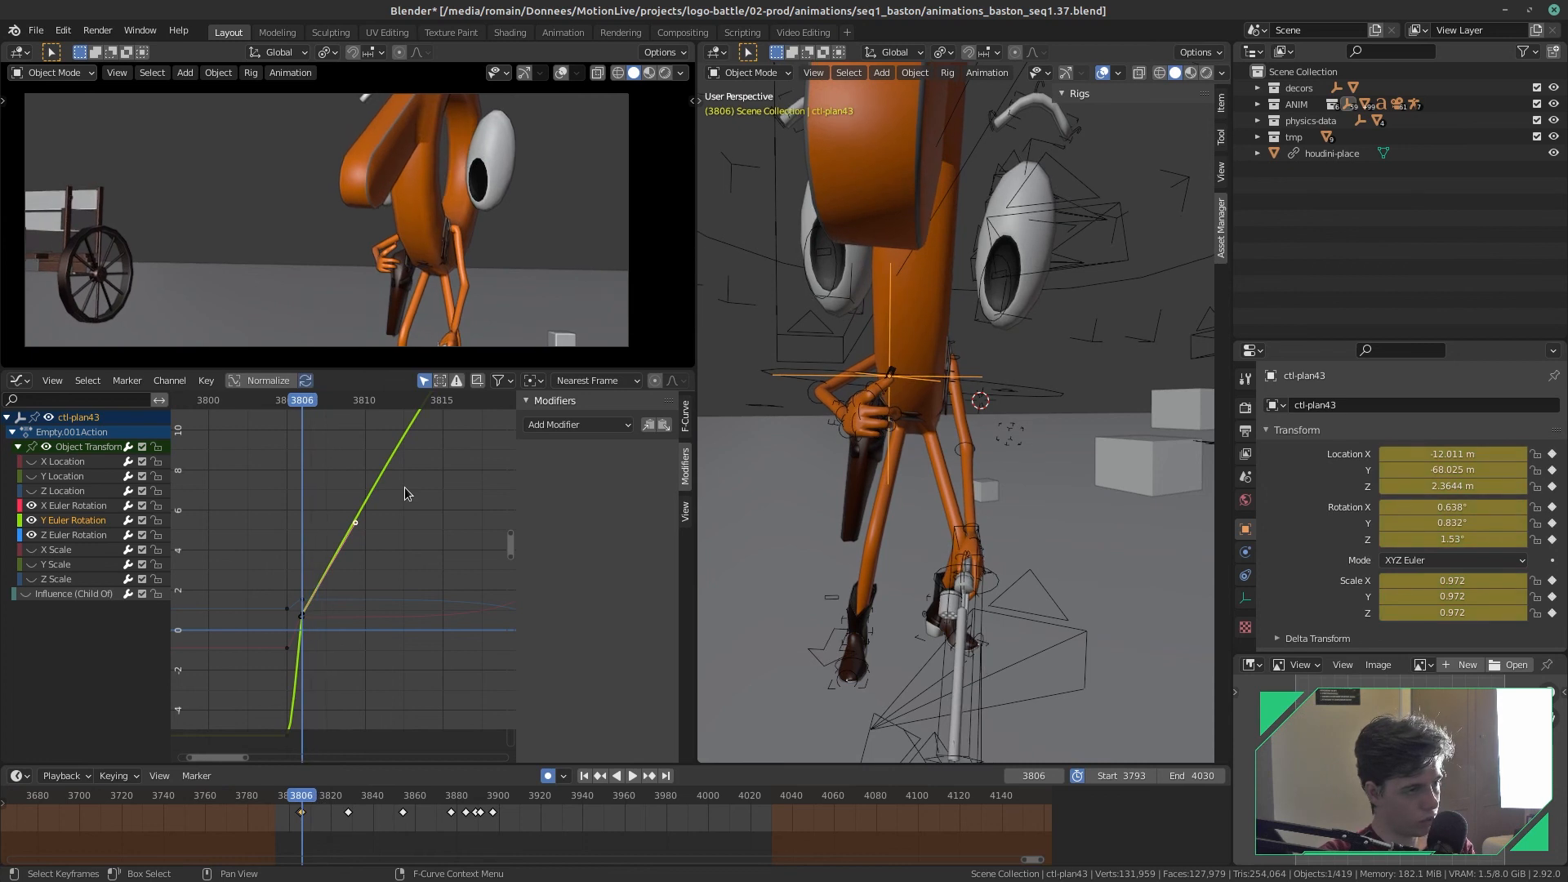
pyautogui.press('Right')
pyautogui.press('Left')
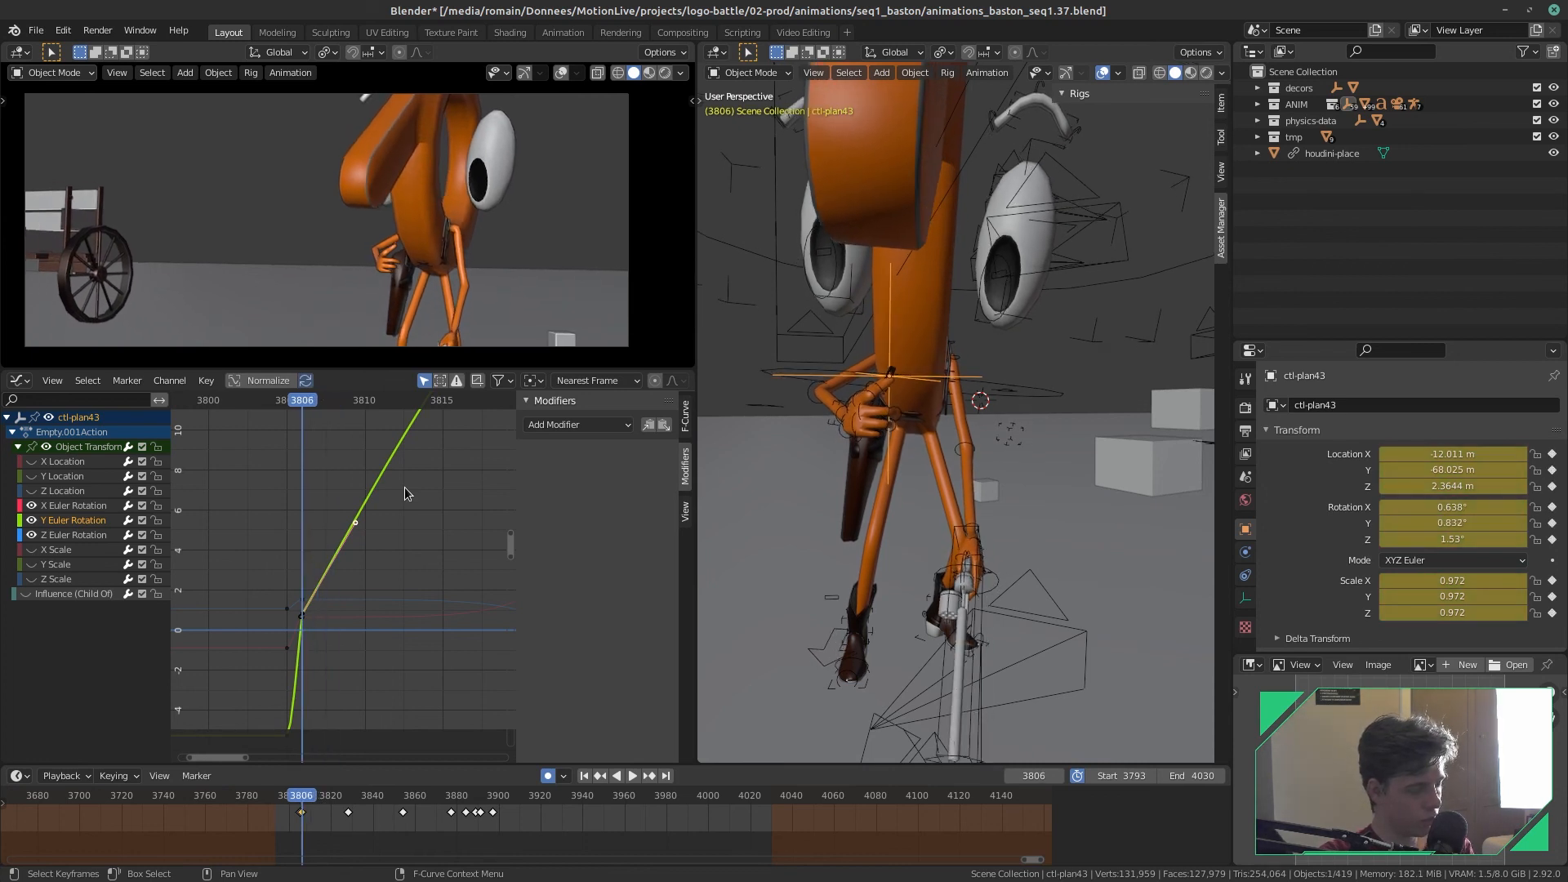
pyautogui.hotkey('ctrl', 's')
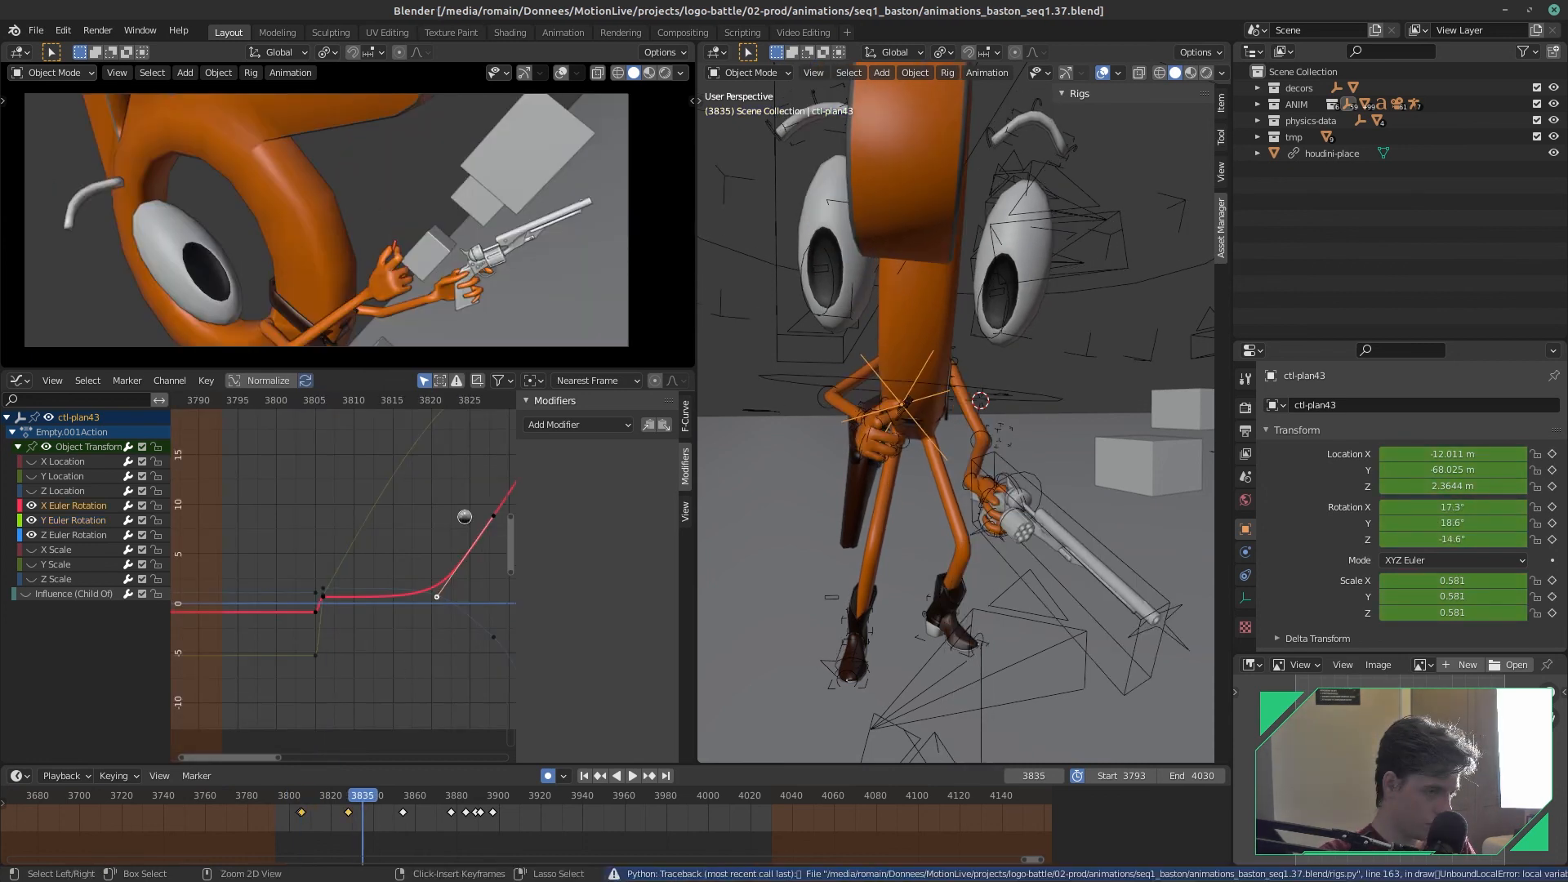
# - Replay ctl-plan43's rotation motion from about frame 3807 and save the file
pyautogui.hotkey('ctrl', 's')
pyautogui.moveTo(453, 403); pyautogui.dragTo(325, 432)
pyautogui.press('space')
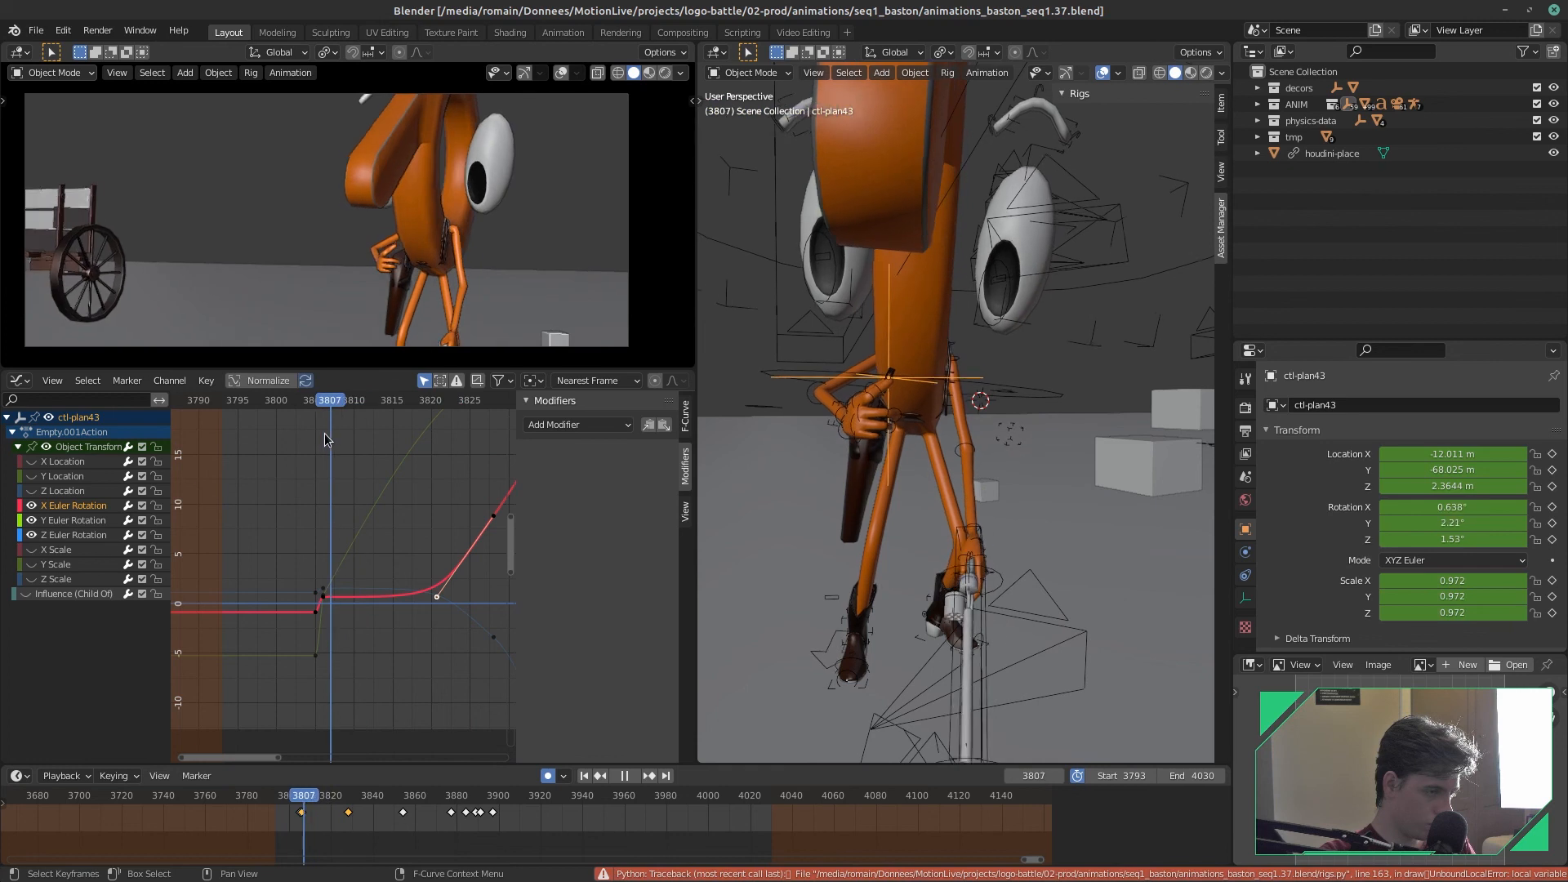
pyautogui.press('Escape')
pyautogui.press('space')
pyautogui.press('space')
pyautogui.hotkey('ctrl', 's')
# - Play the shot from its start in a fullscreen camera view, save the file, and restore the normal layout
pyautogui.scroll(-5, 262, 547)
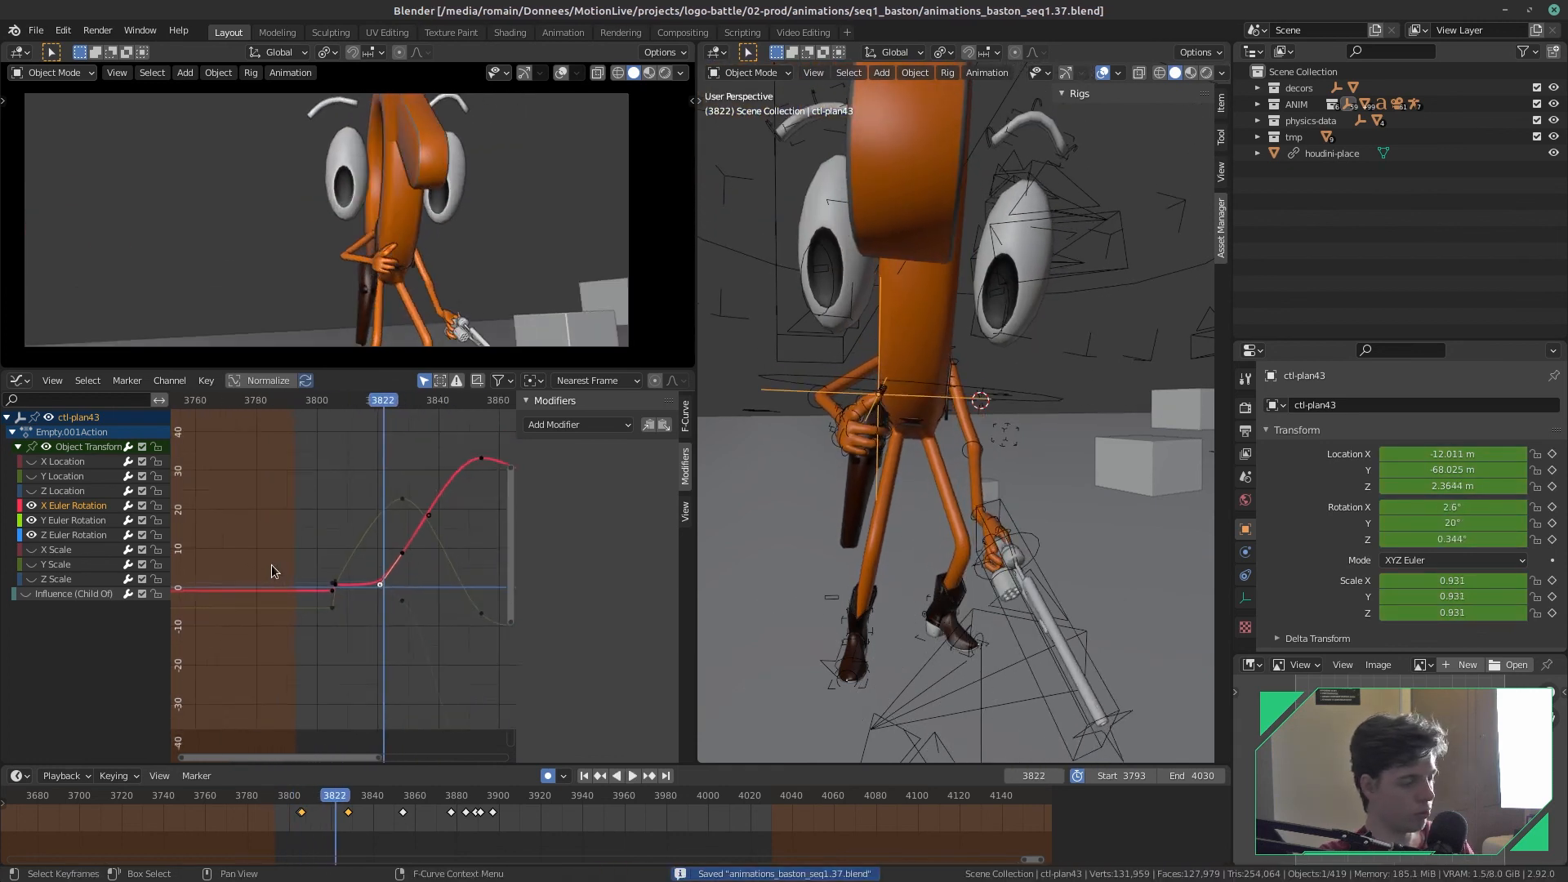
pyautogui.scroll(-2, 277, 555)
pyautogui.moveTo(365, 406); pyautogui.dragTo(301, 419)
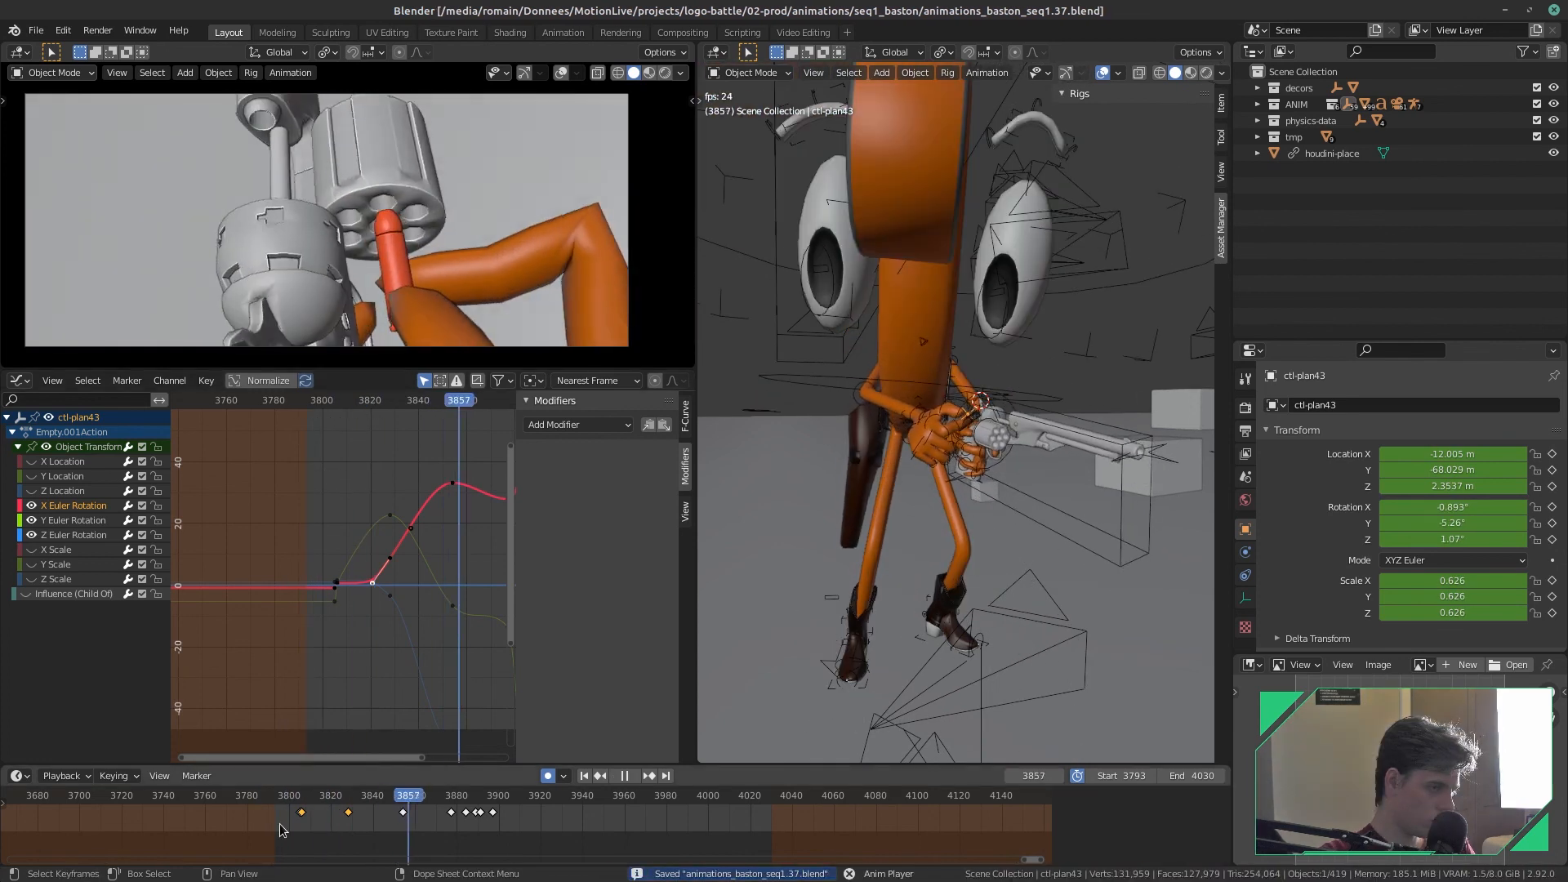
pyautogui.press('space')
pyautogui.hotkey('ctrl', 'alt', 'space')
pyautogui.press('space')
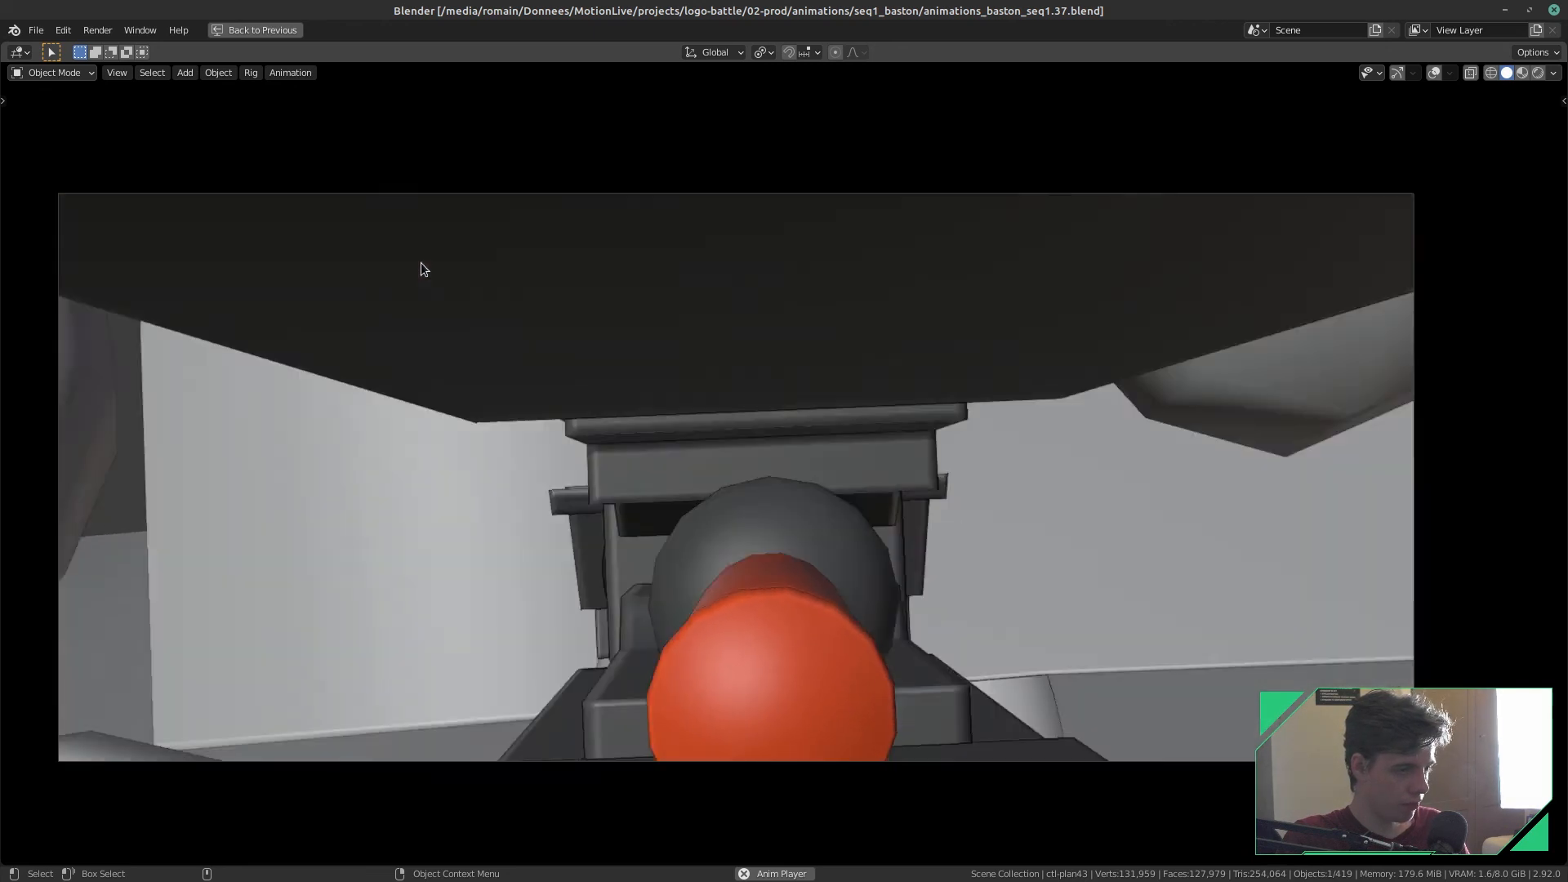
pyautogui.hotkey('ctrl', 's')
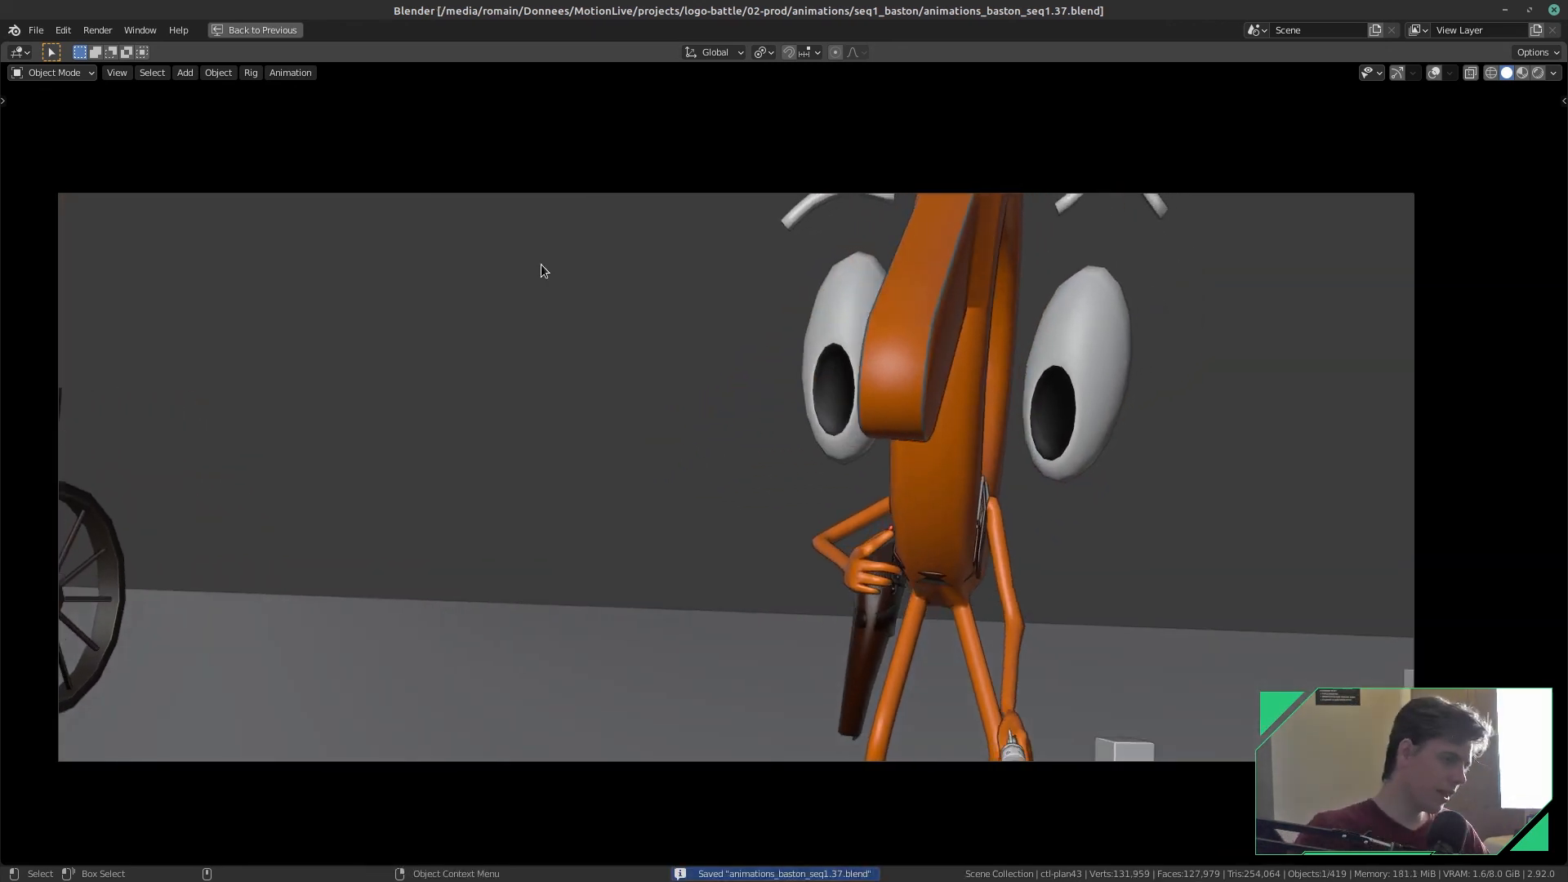
pyautogui.hotkey('ctrl', 'space')
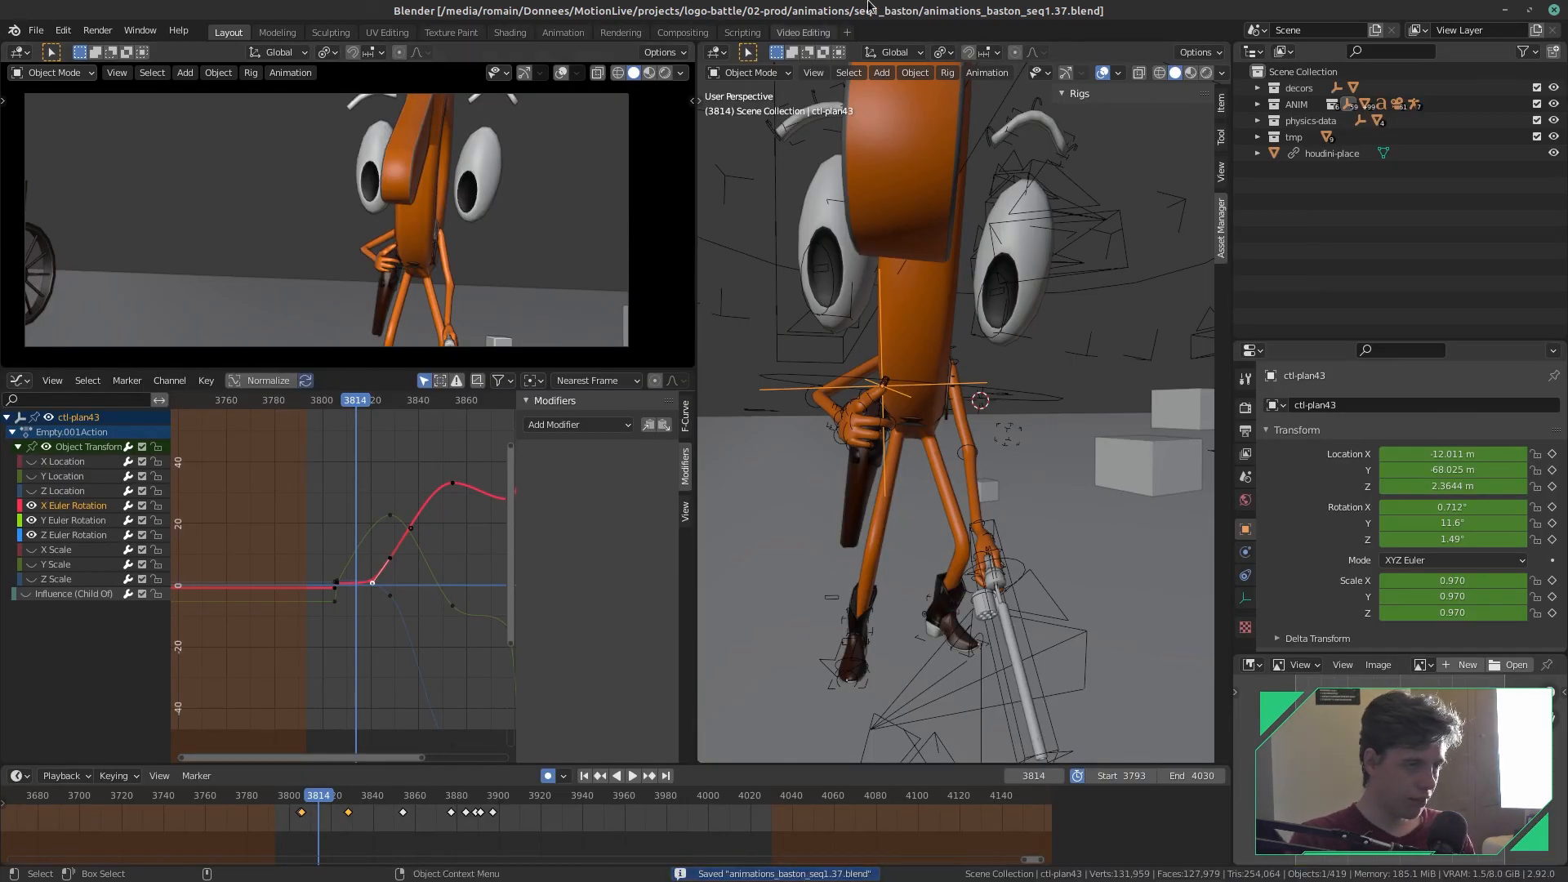